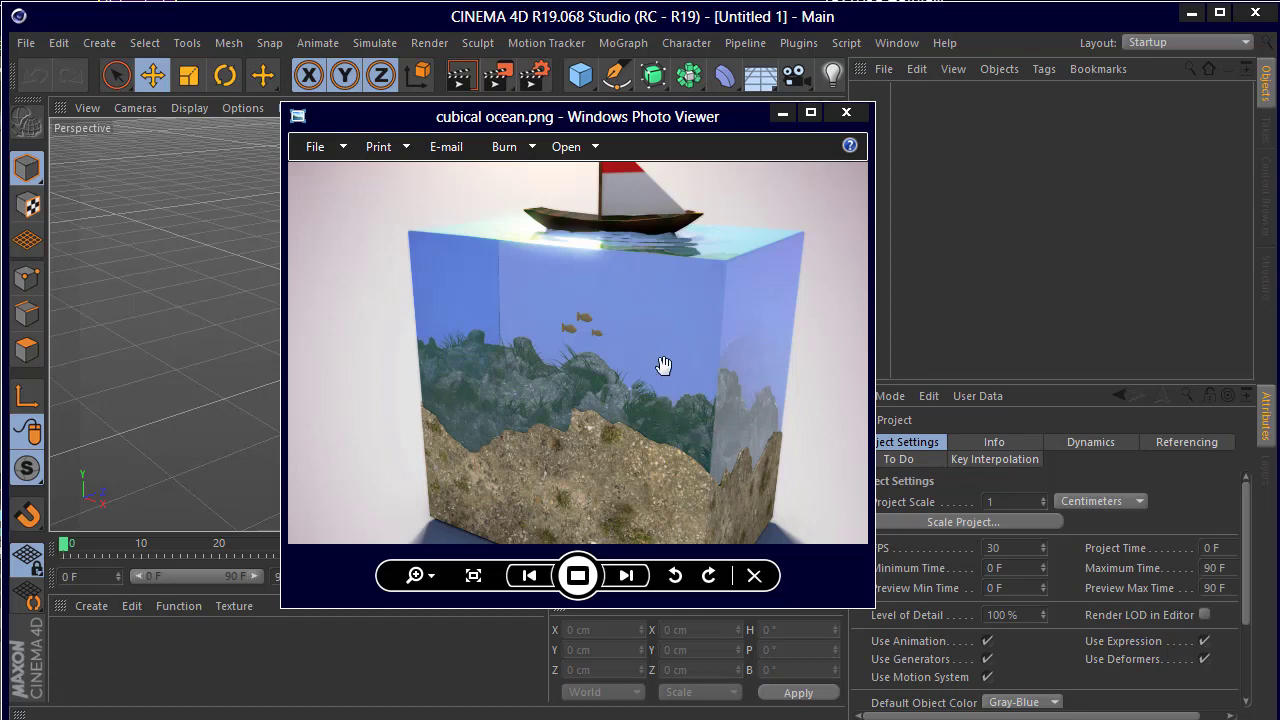
Zoom and pan around cubical ocean.png in Photo Viewer, then minimize it to reveal Cinema 4D
{"action": "left_click", "coordinate": [623, 371]}
{"action": "scroll", "coordinate": [632, 309], "scroll_direction": "up", "scroll_amount": 5}
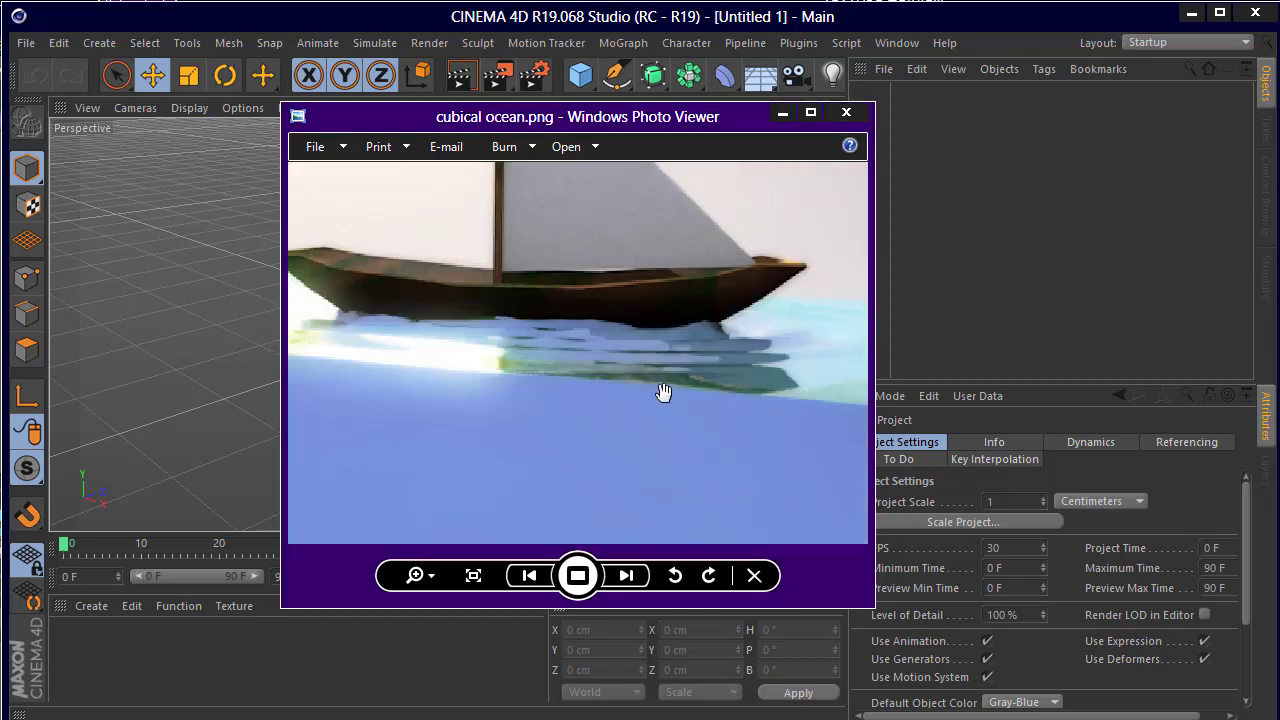
{"action": "scroll", "coordinate": [631, 329], "scroll_direction": "down", "scroll_amount": 4}
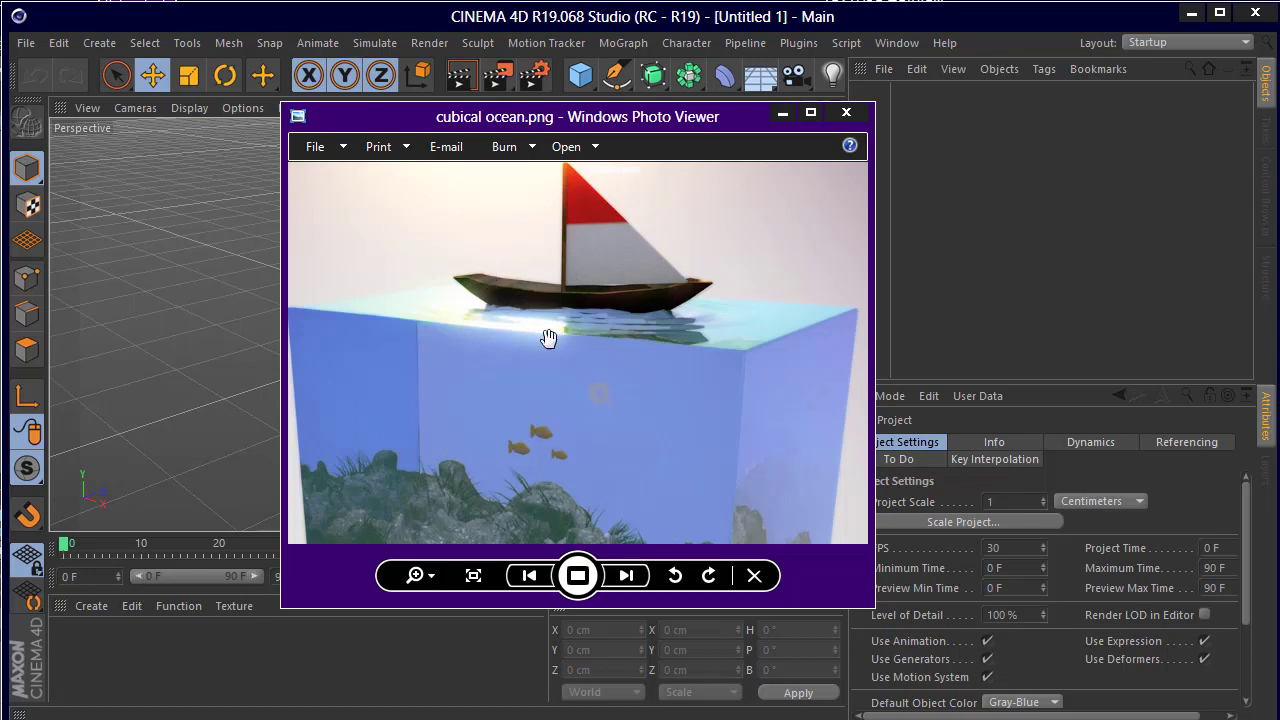
{"action": "left_click_drag", "start_coordinate": [548, 338], "coordinate": [554, 283]}
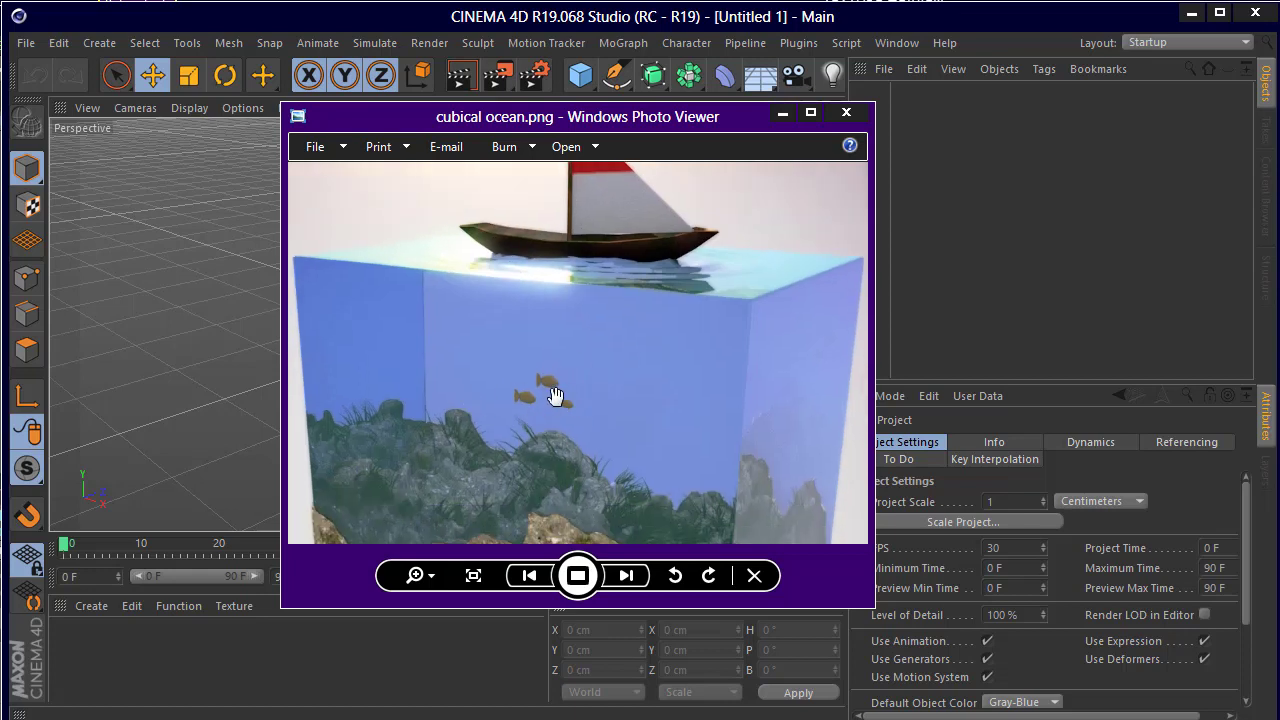
{"action": "left_click_drag", "start_coordinate": [585, 357], "coordinate": [614, 314]}
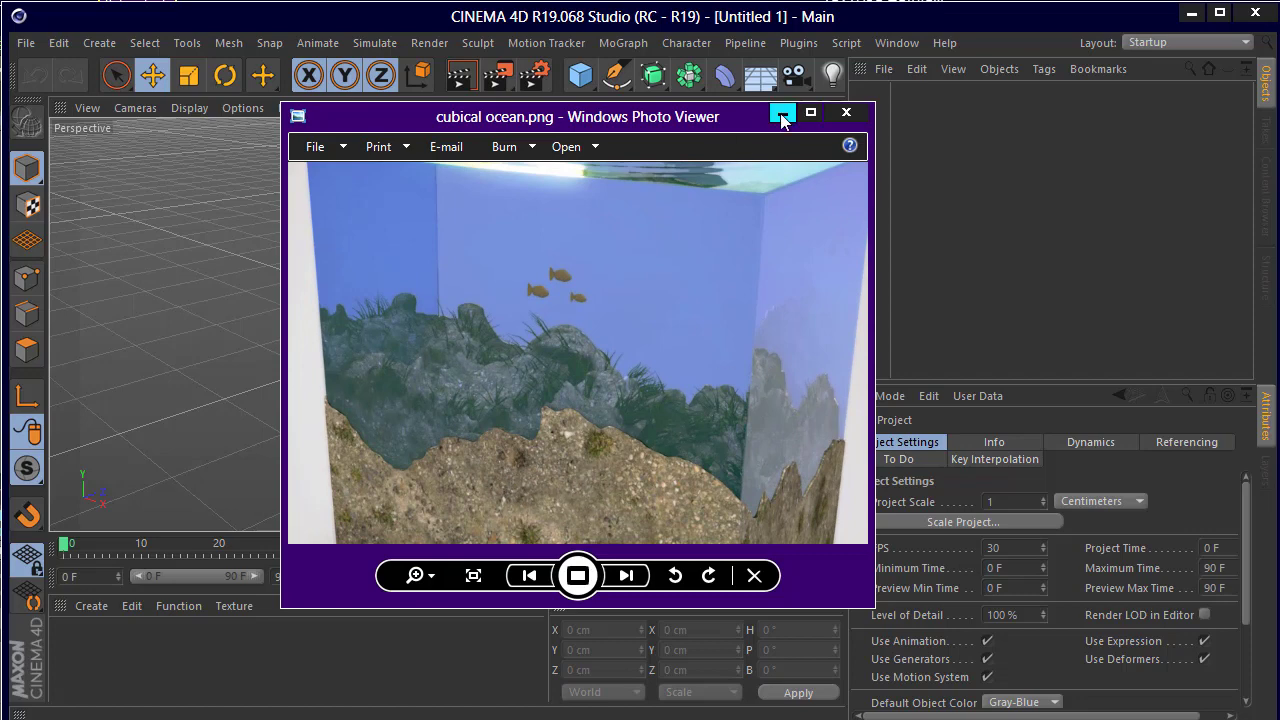
{"action": "scroll", "coordinate": [643, 391], "scroll_direction": "down", "scroll_amount": 3}
{"action": "scroll", "coordinate": [634, 294], "scroll_direction": "up", "scroll_amount": 2}
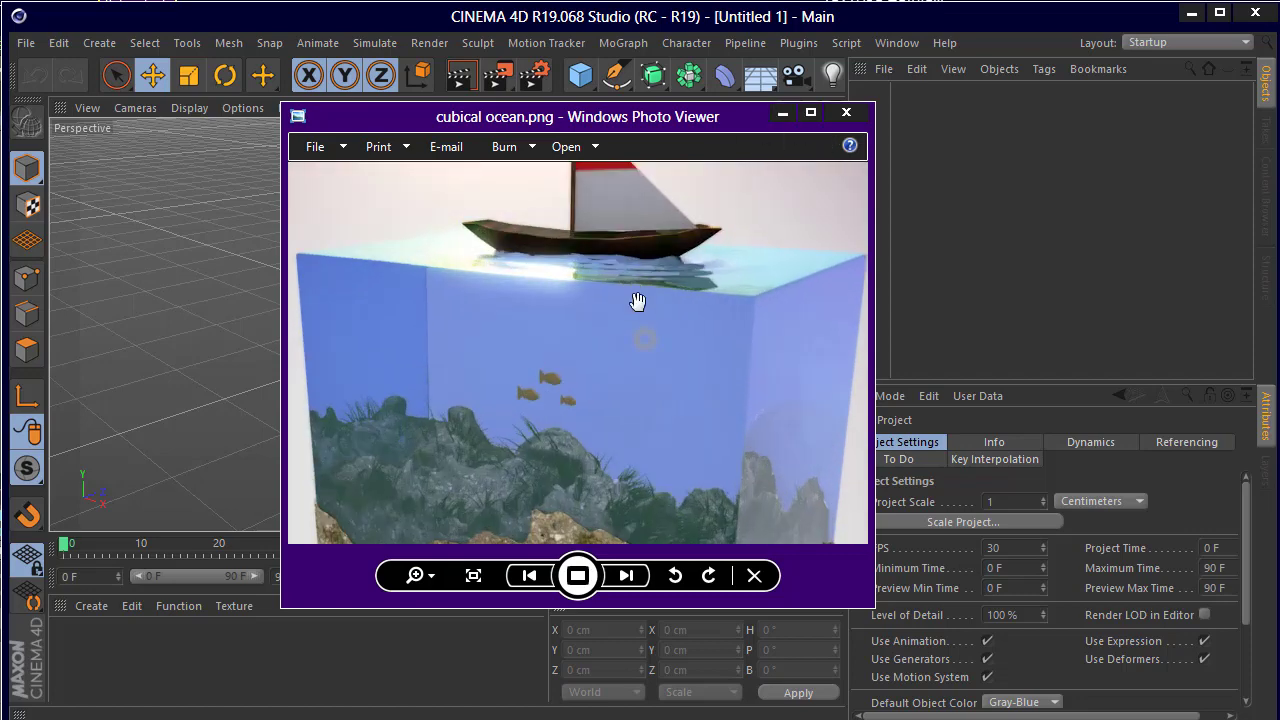
{"action": "scroll", "coordinate": [665, 542], "scroll_direction": "up", "scroll_amount": 2}
{"action": "left_click", "coordinate": [783, 112]}
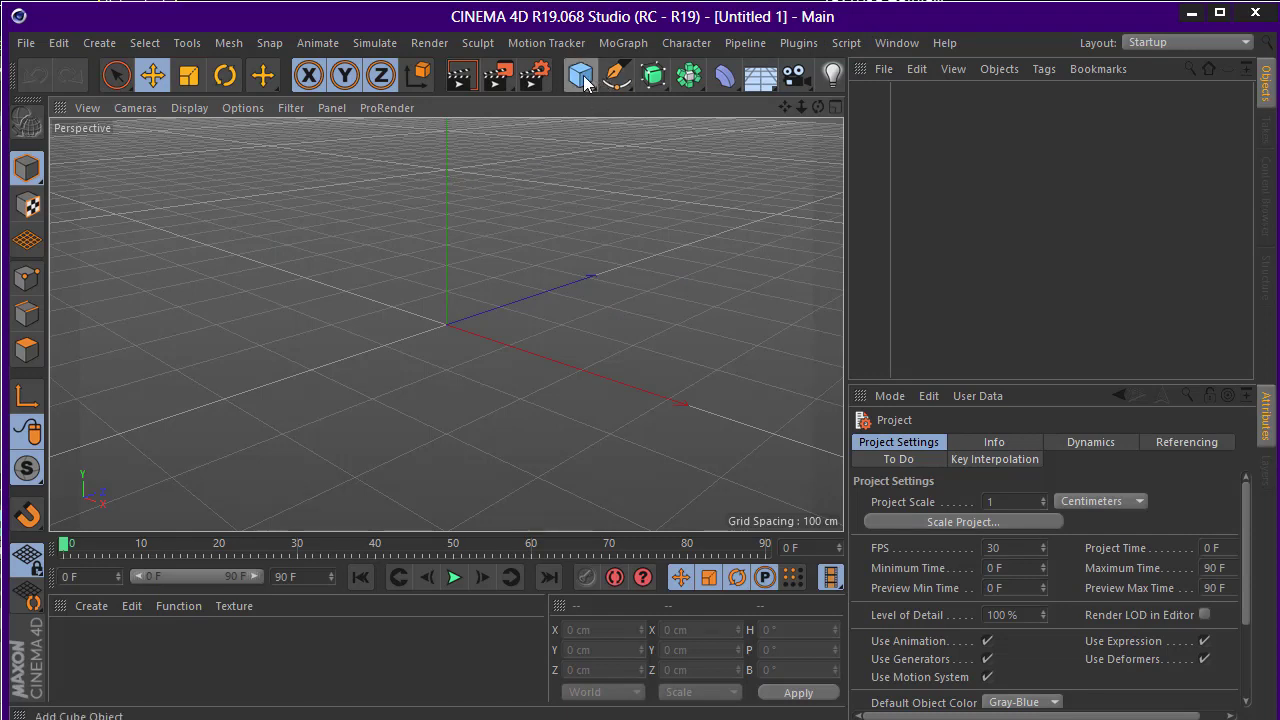
Add a Capsule primitive and rotate it 90° on B so it lies on its side
{"action": "left_click_drag", "start_coordinate": [579, 76], "coordinate": [779, 117]}
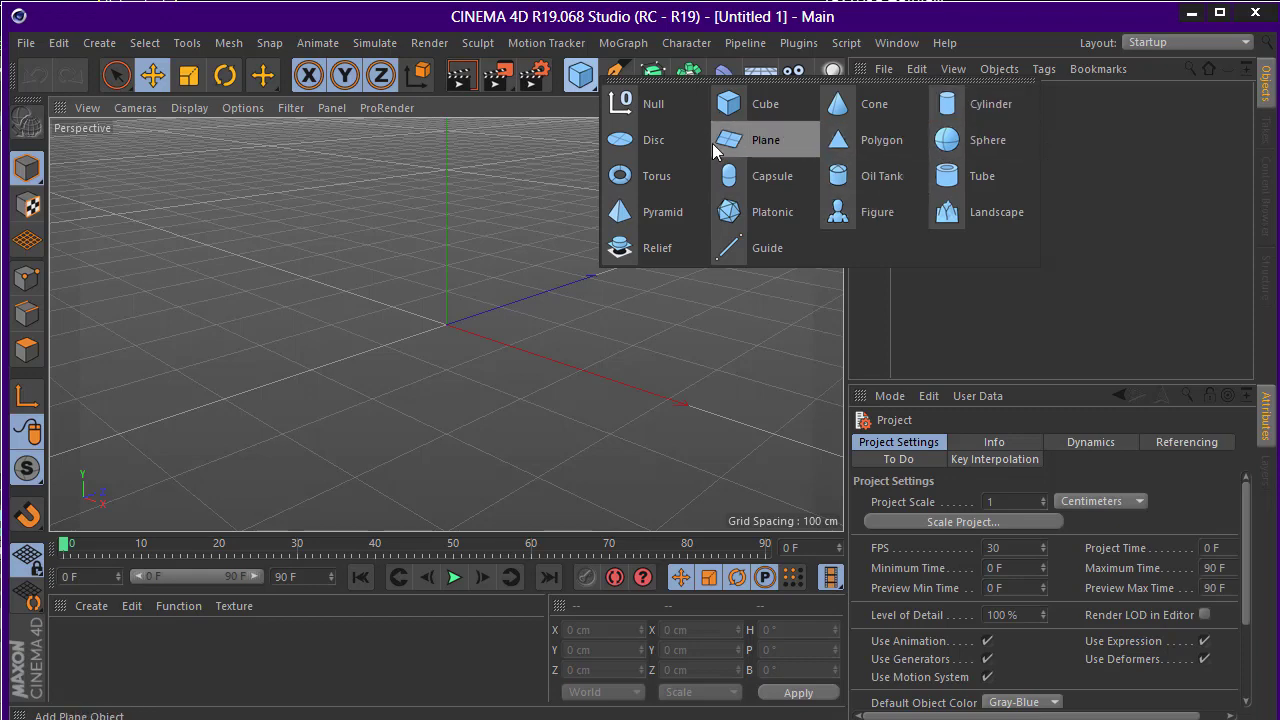
{"action": "left_click", "coordinate": [745, 178]}
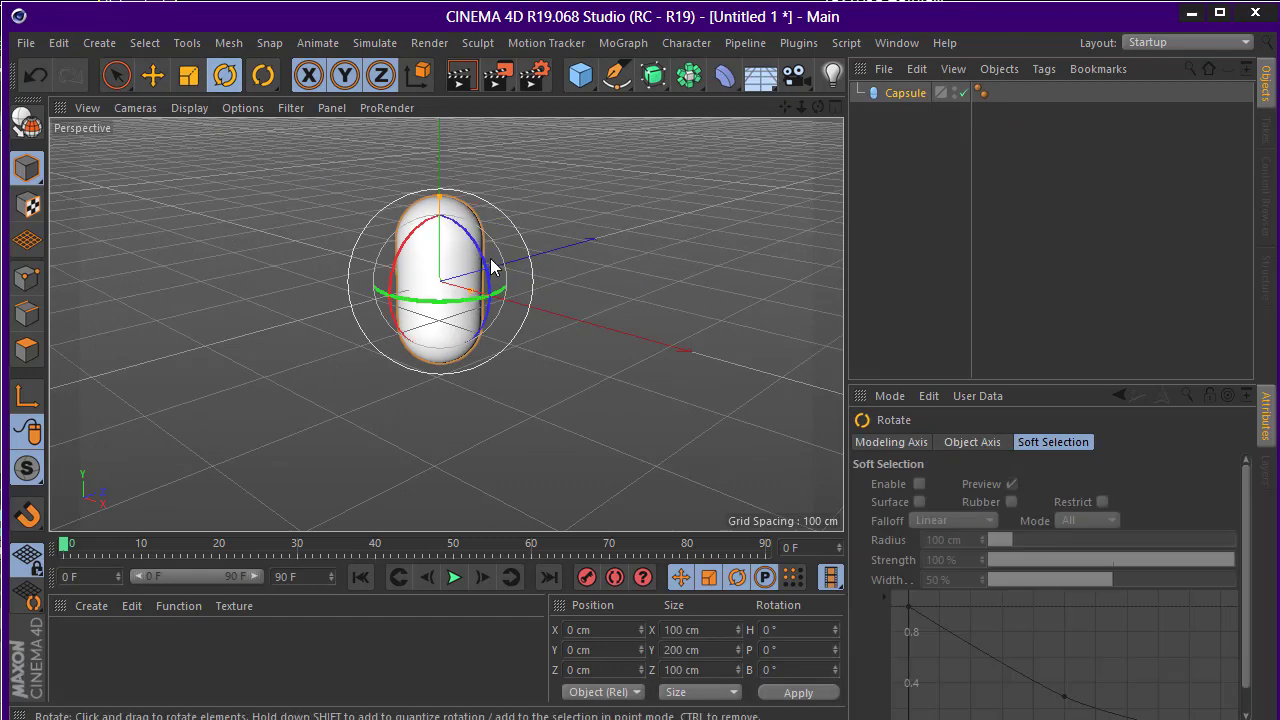
{"action": "mouse_move", "coordinate": [490, 264]}
{"action": "left_mouse_down"}
{"action": "mouse_move", "coordinate": [473, 430]}
{"action": "mouse_move", "coordinate": [495, 392]}
{"action": "left_mouse_up"}
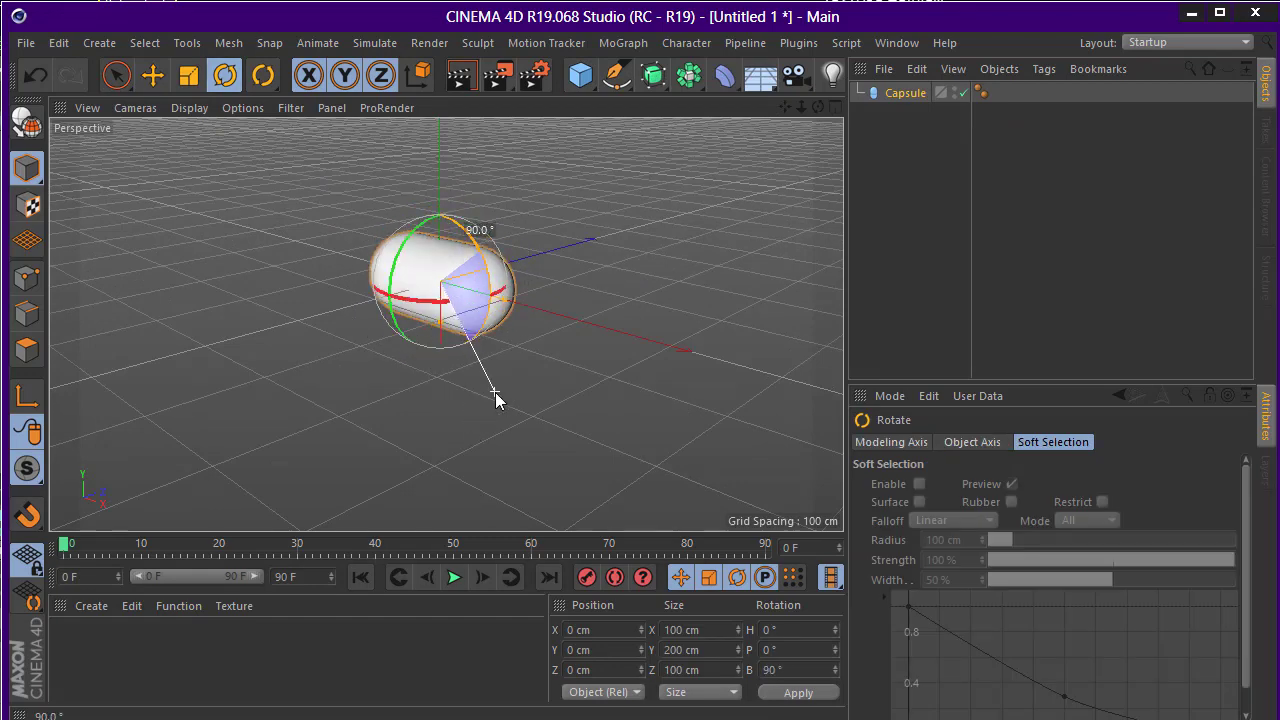
{"action": "scroll", "coordinate": [363, 276], "scroll_direction": "up", "scroll_amount": 3}
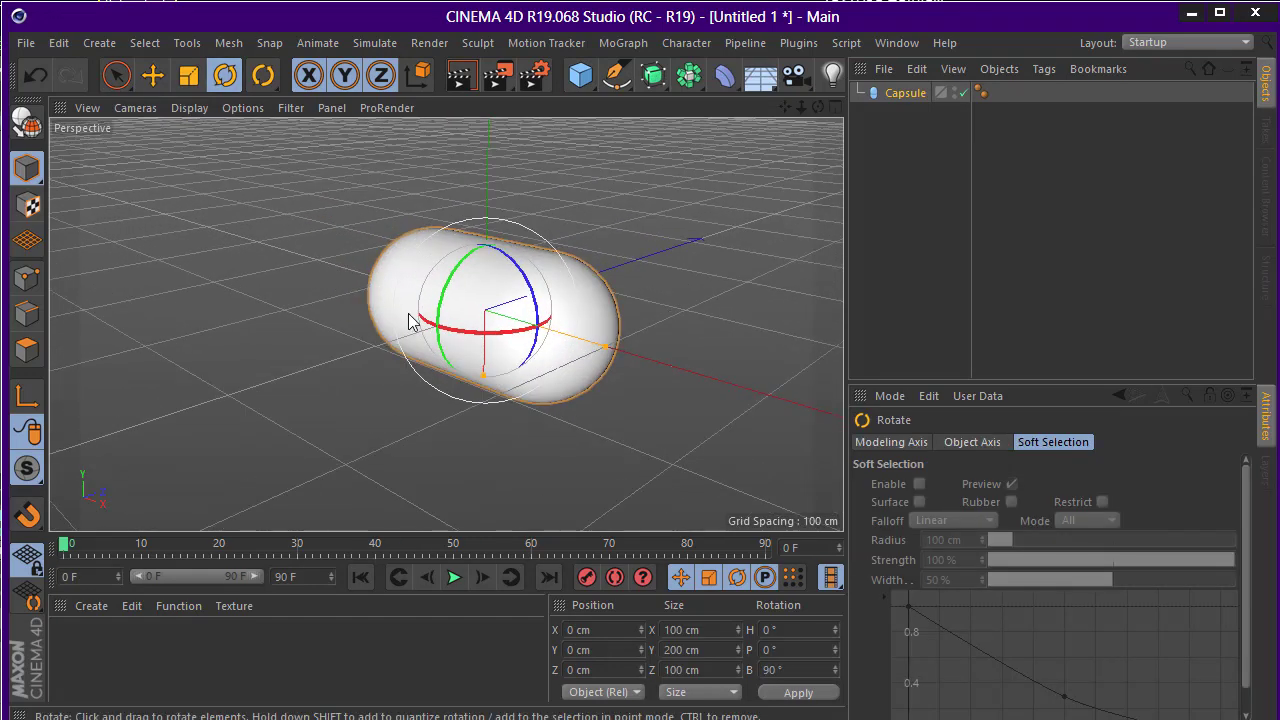
Switch the viewport display to Gouraud Shading (Lines)
{"action": "left_click", "coordinate": [190, 107]}
{"action": "left_click", "coordinate": [225, 158]}
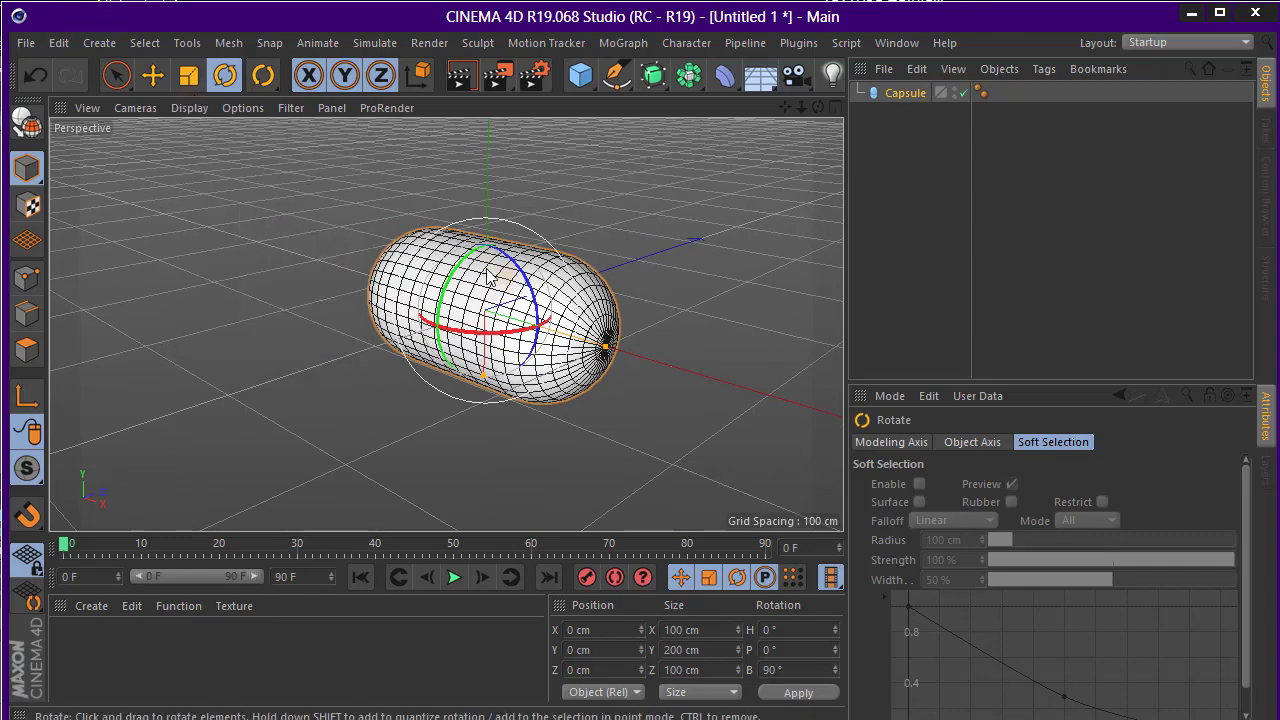
{"action": "scroll", "coordinate": [490, 275], "scroll_direction": "up", "scroll_amount": 4}
{"action": "left_click", "coordinate": [190, 107]}
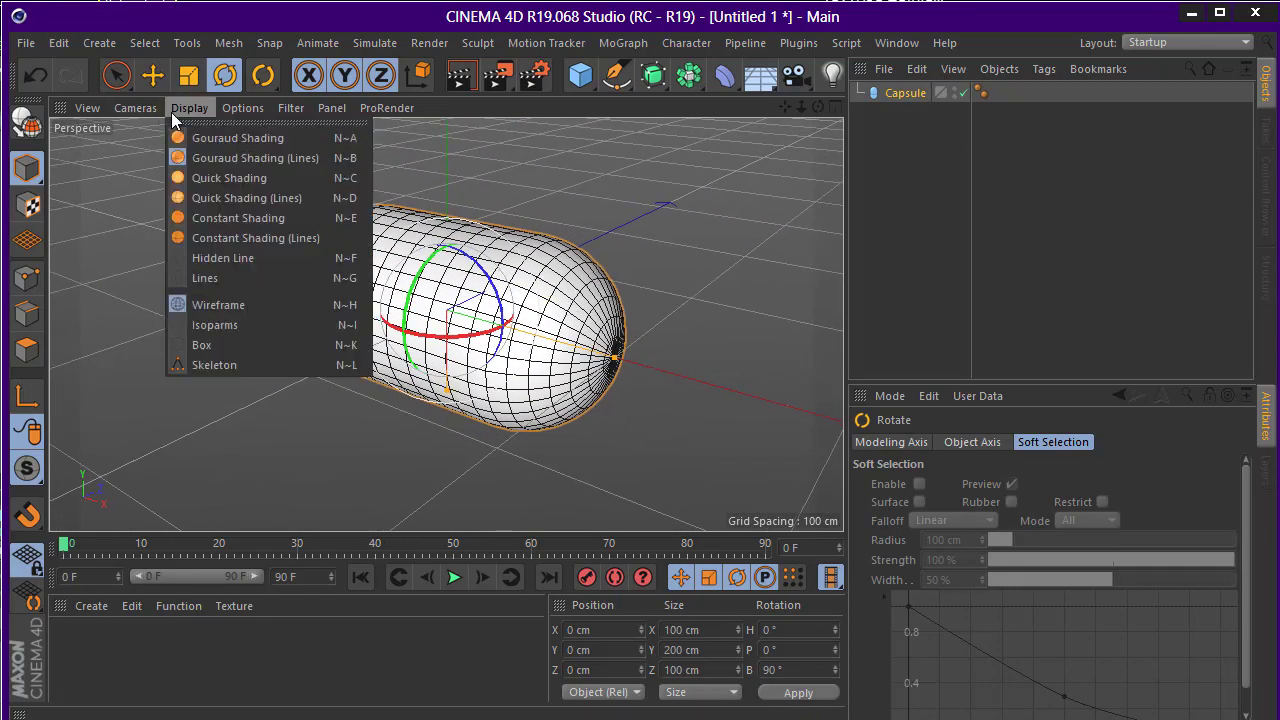
{"action": "left_click", "coordinate": [171, 112]}
{"action": "scroll", "coordinate": [450, 320], "scroll_direction": "up", "scroll_amount": 3}
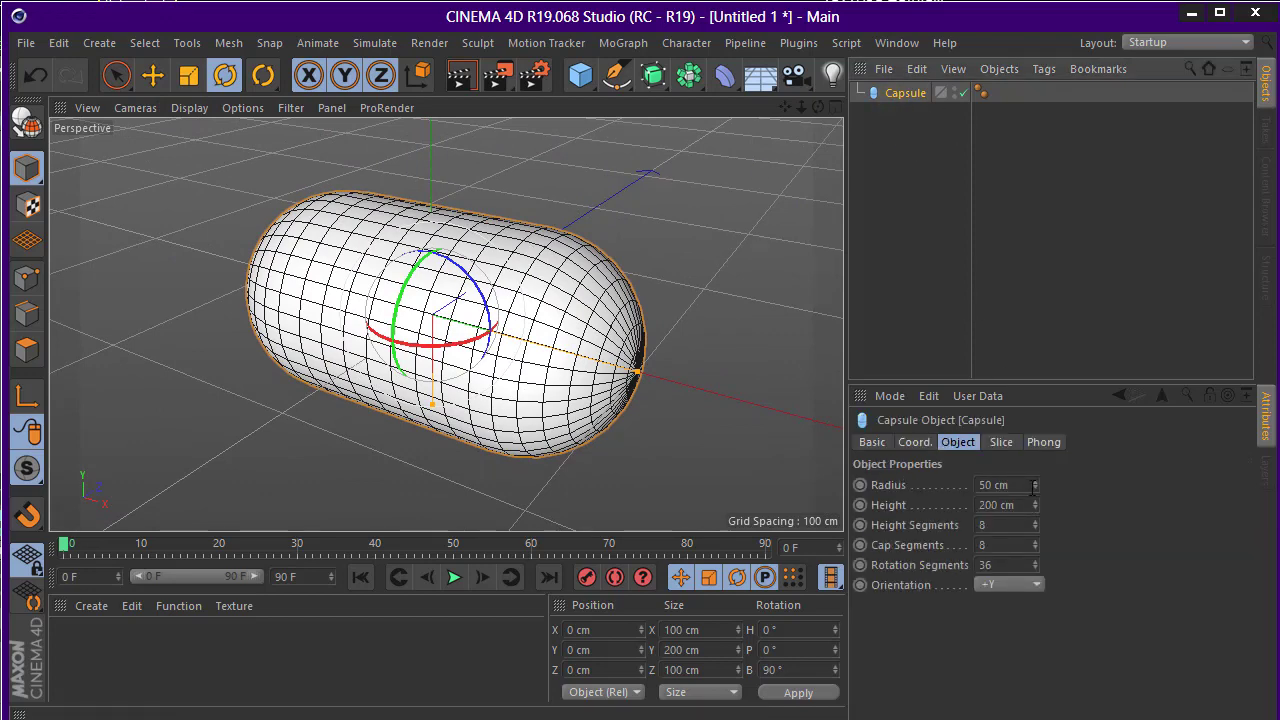
Give the capsule 3 height, 2 cap and 8 rotation segments, then make it editable
{"action": "left_click_drag", "start_coordinate": [1033, 526], "coordinate": [1039, 600]}
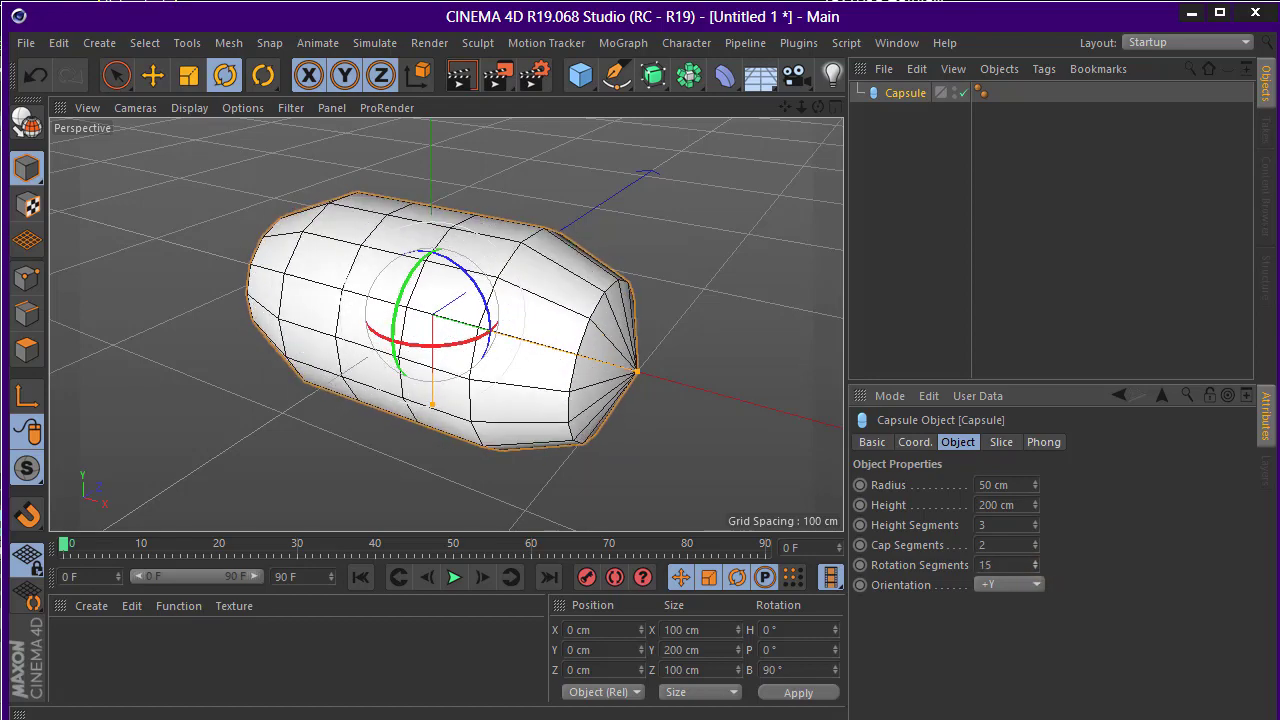
{"action": "mouse_move", "coordinate": [565, 388]}
{"action": "left_mouse_down", "text": "alt"}
{"action": "mouse_move", "coordinate": [515, 272]}
{"action": "mouse_move", "coordinate": [700, 372]}
{"action": "left_mouse_up", "text": "alt"}
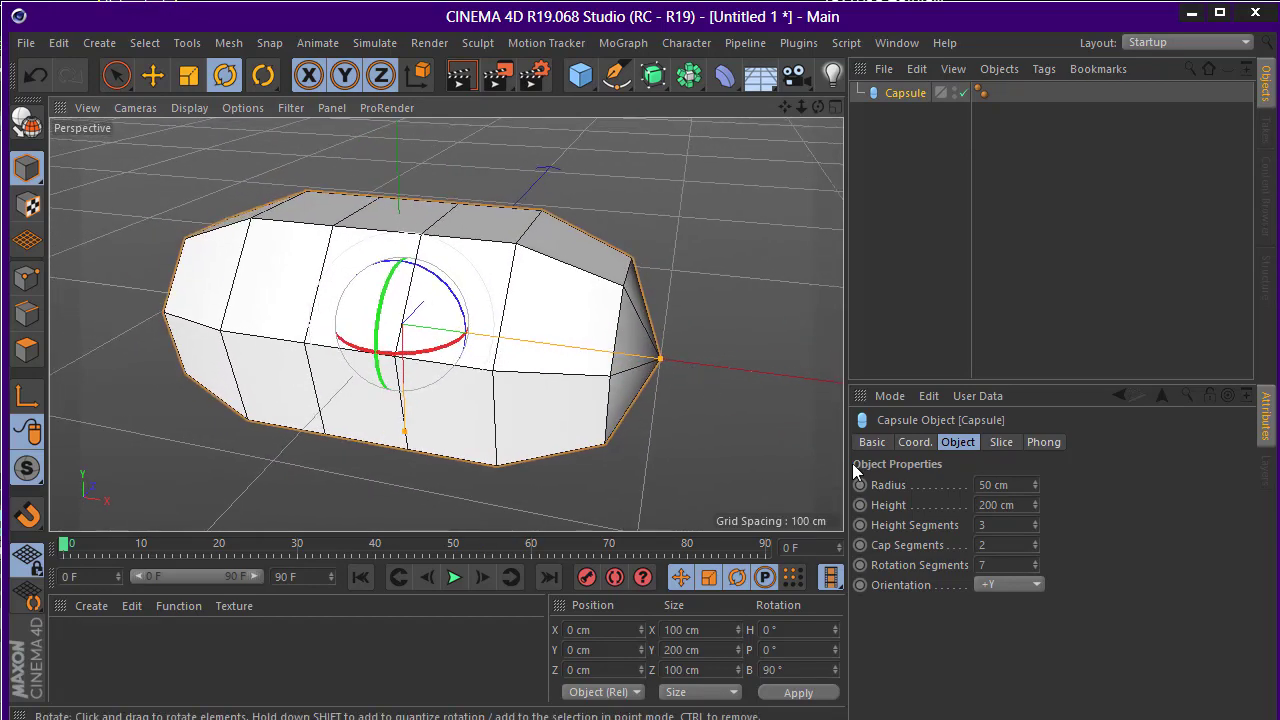
{"action": "left_click", "coordinate": [1035, 562]}
{"action": "mouse_move", "coordinate": [520, 330]}
{"action": "left_mouse_down", "text": "alt"}
{"action": "mouse_move", "coordinate": [150, 235]}
{"action": "mouse_move", "coordinate": [335, 210]}
{"action": "left_mouse_up", "text": "alt"}
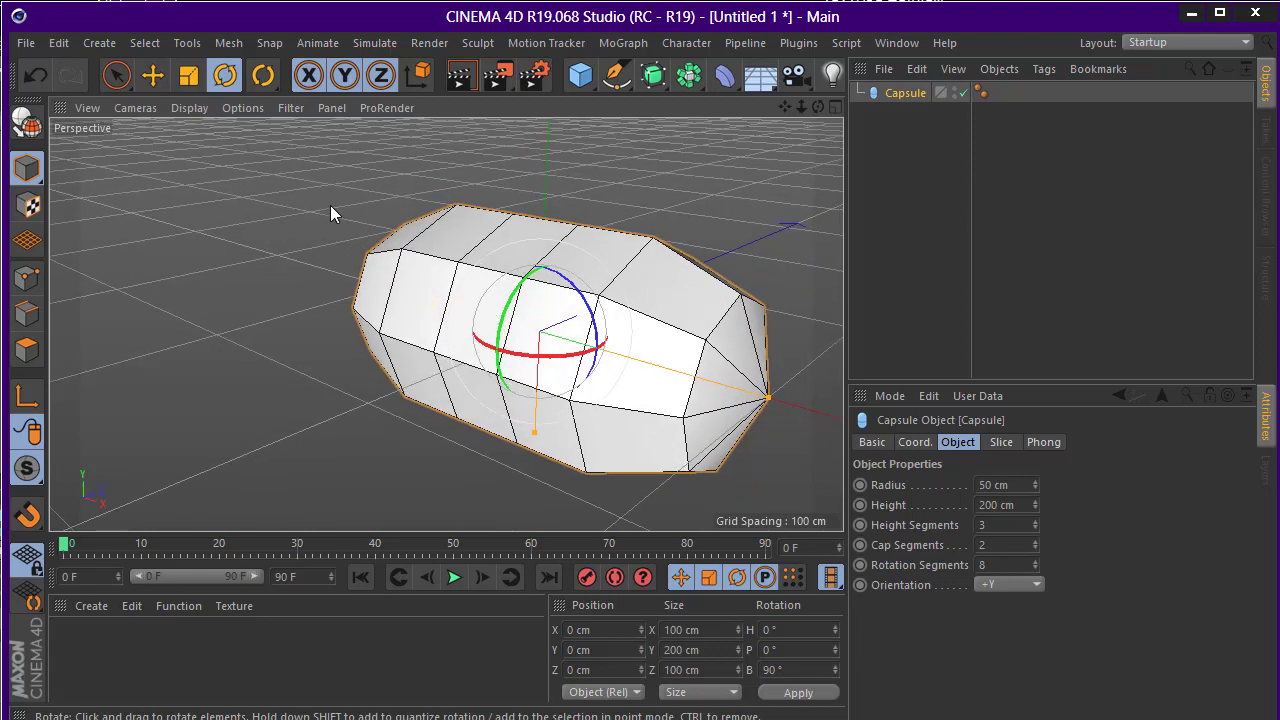
{"action": "left_click", "coordinate": [28, 125]}
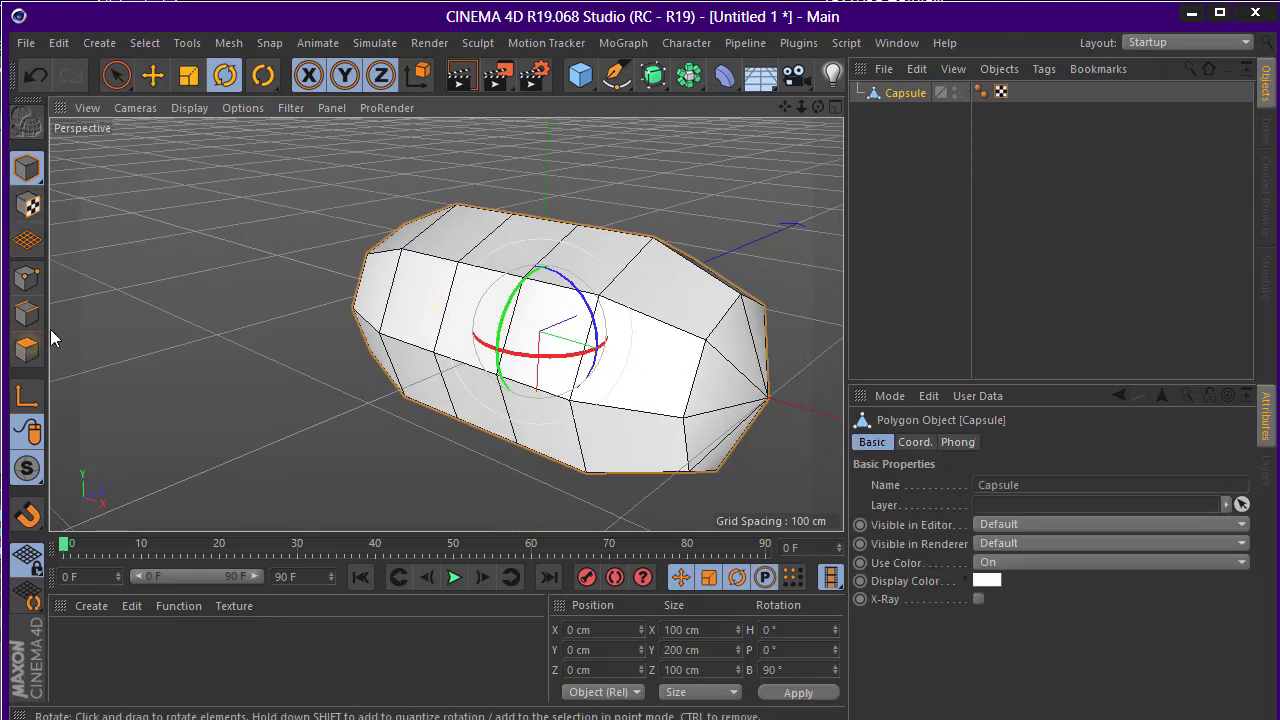
Paint-select the capsule's upper polygons in Polygons mode and delete them
{"action": "left_click", "coordinate": [27, 349]}
{"action": "mouse_move", "coordinate": [397, 239]}
{"action": "right_mouse_down", "text": "alt"}
{"action": "mouse_move", "coordinate": [582, 239]}
{"action": "mouse_move", "coordinate": [400, 260]}
{"action": "right_mouse_up", "text": "alt"}
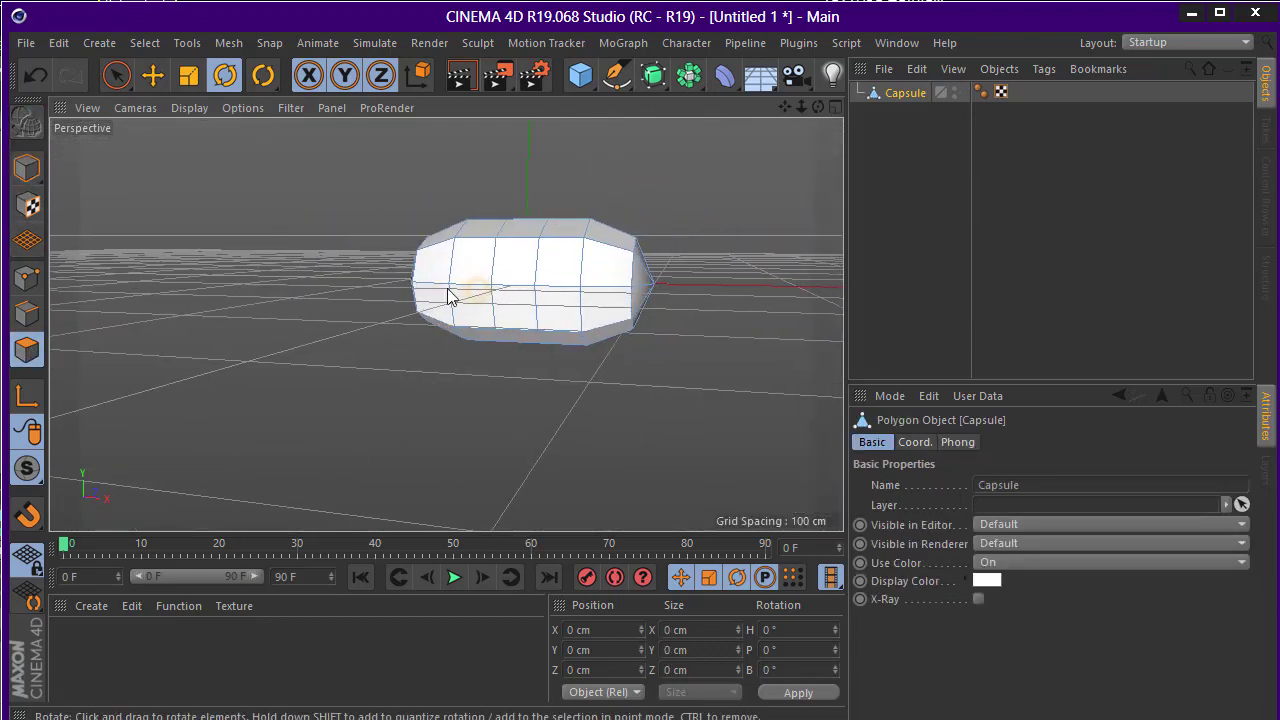
{"action": "left_click", "coordinate": [128, 80]}
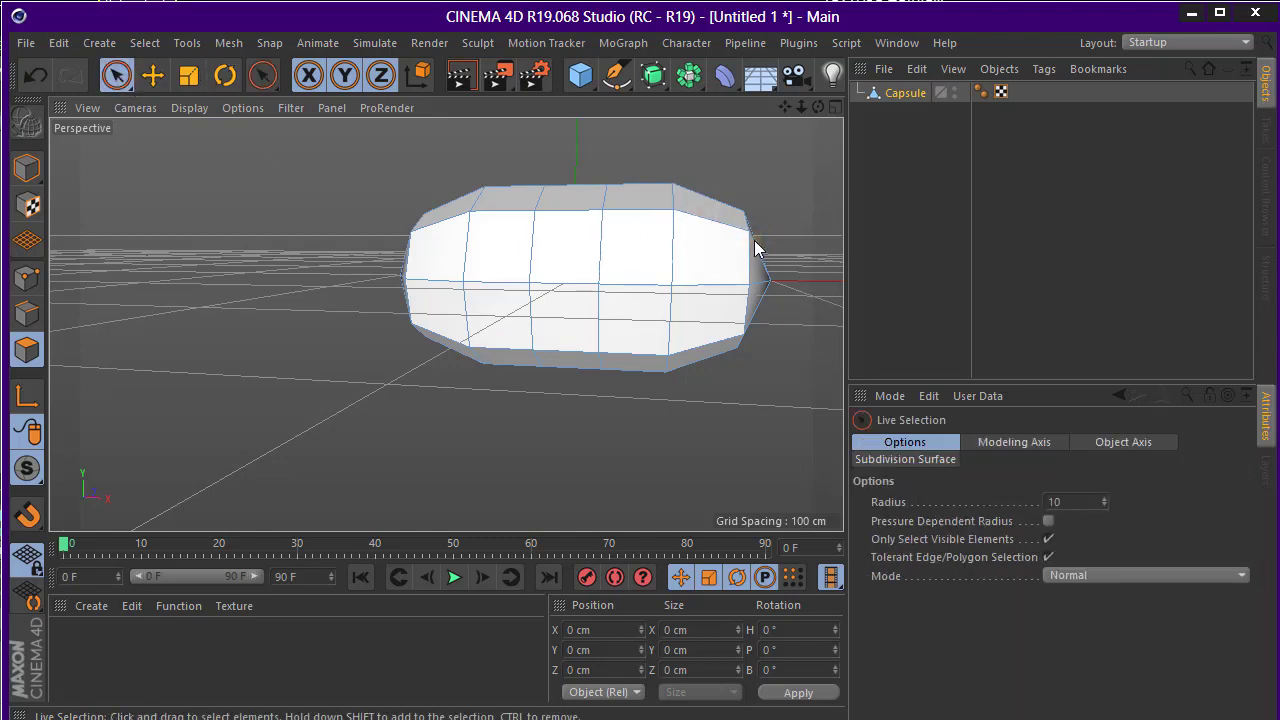
{"action": "left_click_drag", "start_coordinate": [757, 249], "coordinate": [400, 234]}
{"action": "key", "text": "Delete"}
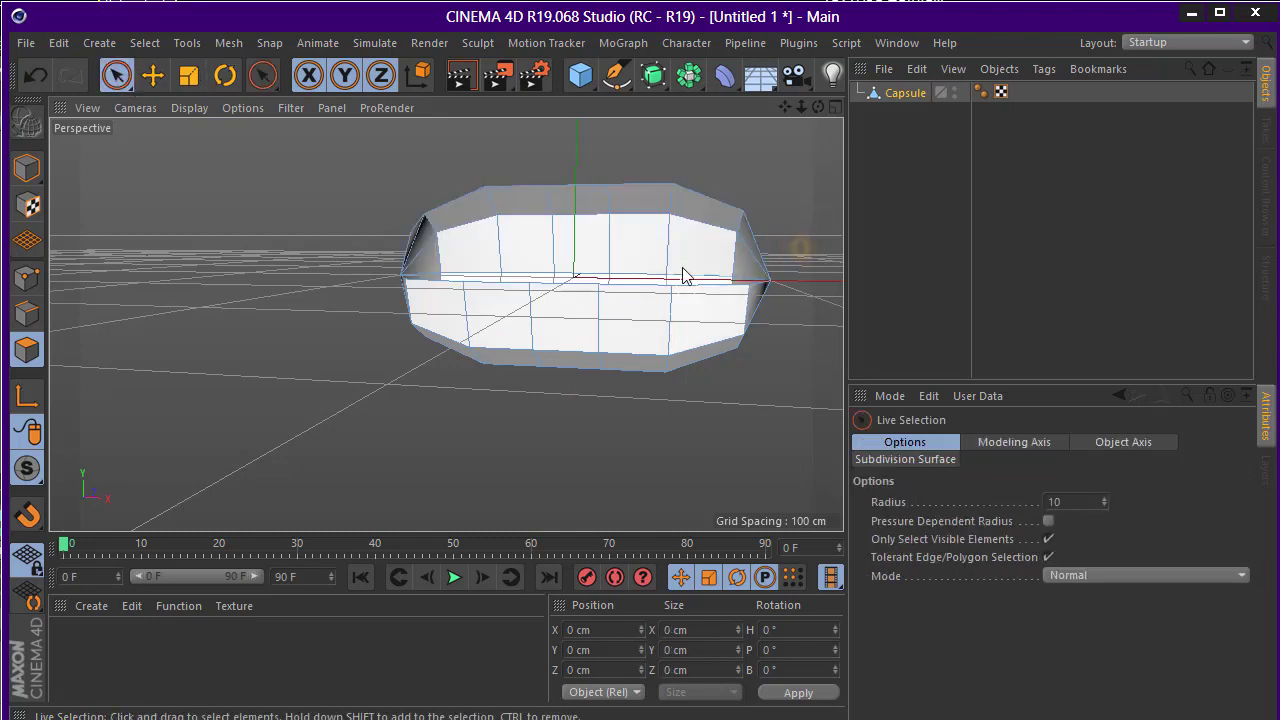
Delete the remaining upper wall ring and top fragments, leaving an open hull
{"action": "left_click_drag", "start_coordinate": [686, 277], "coordinate": [430, 230]}
{"action": "key", "text": "Delete"}
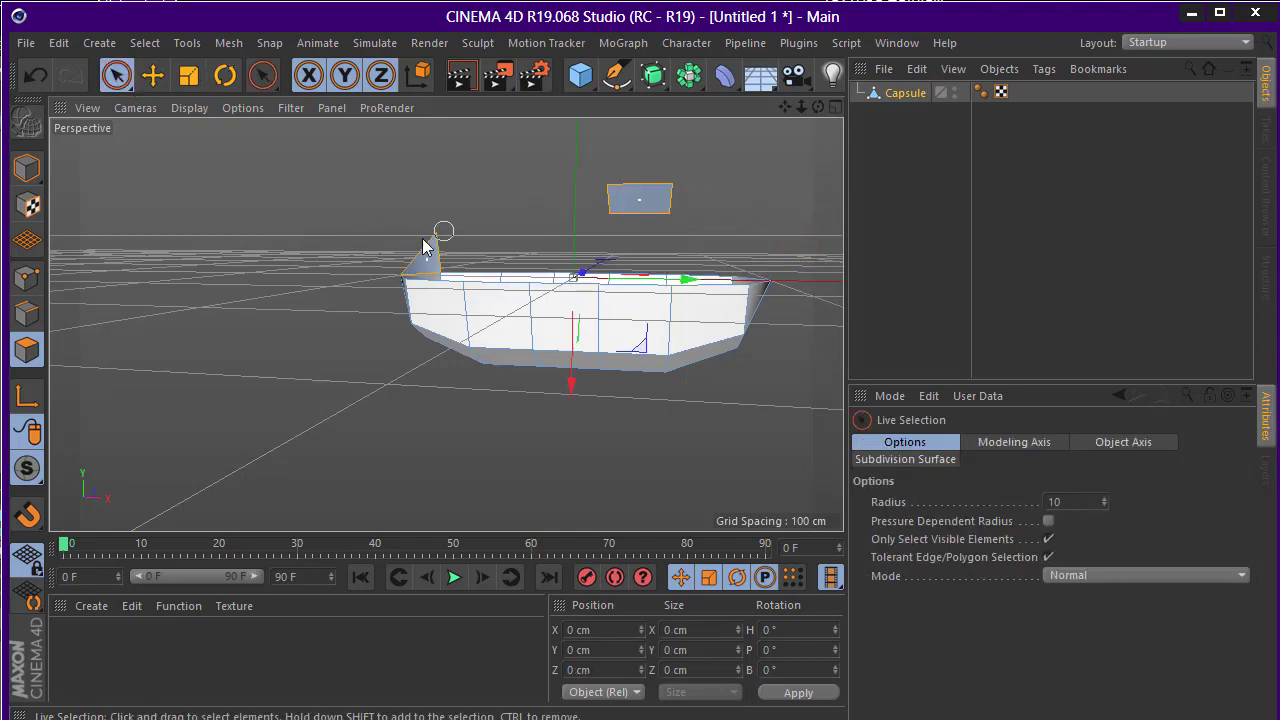
{"action": "key", "text": "Delete"}
{"action": "scroll", "coordinate": [600, 229], "scroll_direction": "up", "scroll_amount": 3}
{"action": "scroll", "coordinate": [440, 200], "scroll_direction": "up", "scroll_amount": 3}
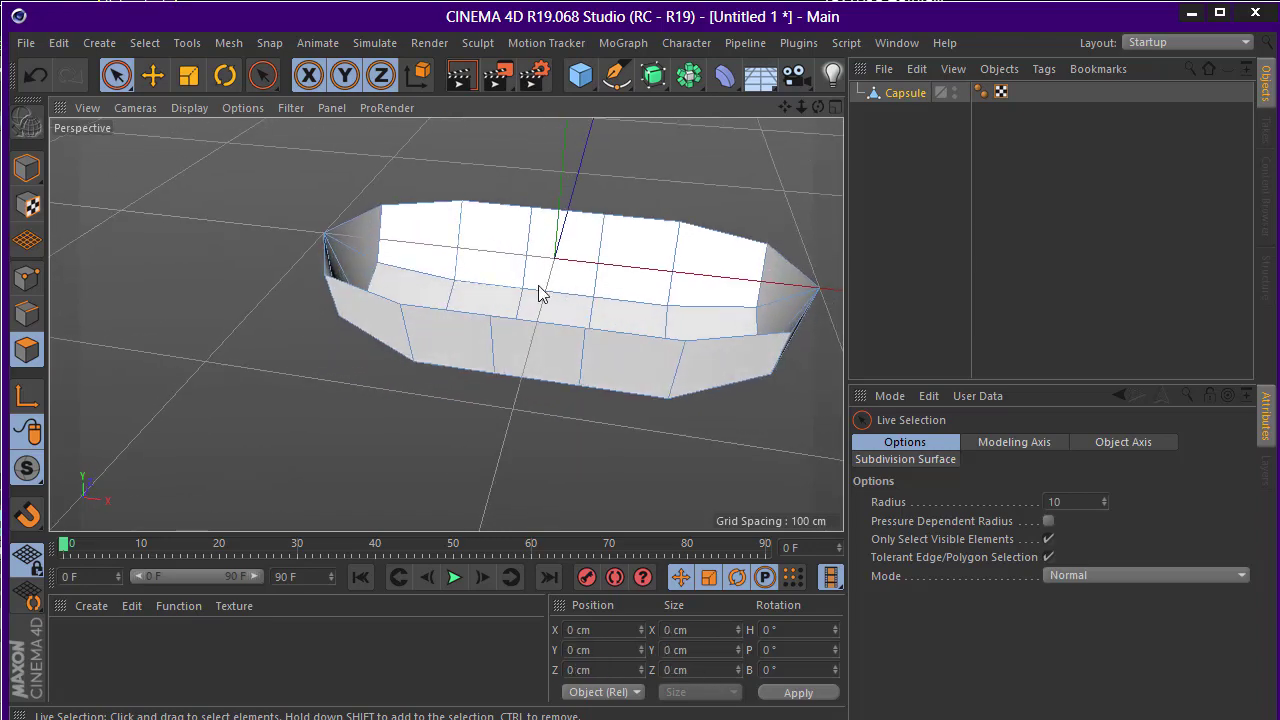
{"action": "scroll", "coordinate": [543, 289], "scroll_direction": "up", "scroll_amount": 3}
{"action": "left_click_drag", "start_coordinate": [487, 344], "coordinate": [397, 423], "text": "alt"}
{"action": "scroll", "coordinate": [397, 423], "scroll_direction": "down", "scroll_amount": 5}
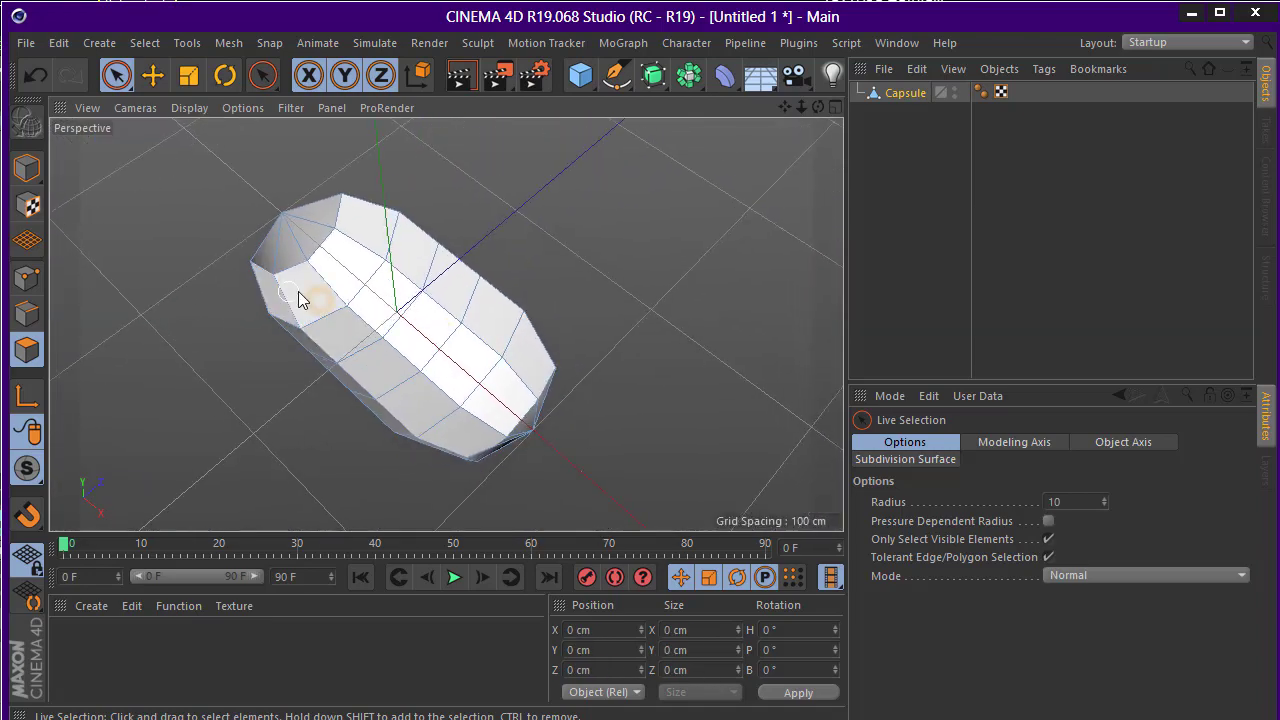
{"action": "left_click_drag", "start_coordinate": [300, 294], "coordinate": [340, 283], "text": "alt"}
Scale the whole hull longer on Y and narrower on X in Model mode
{"action": "left_click", "coordinate": [190, 80]}
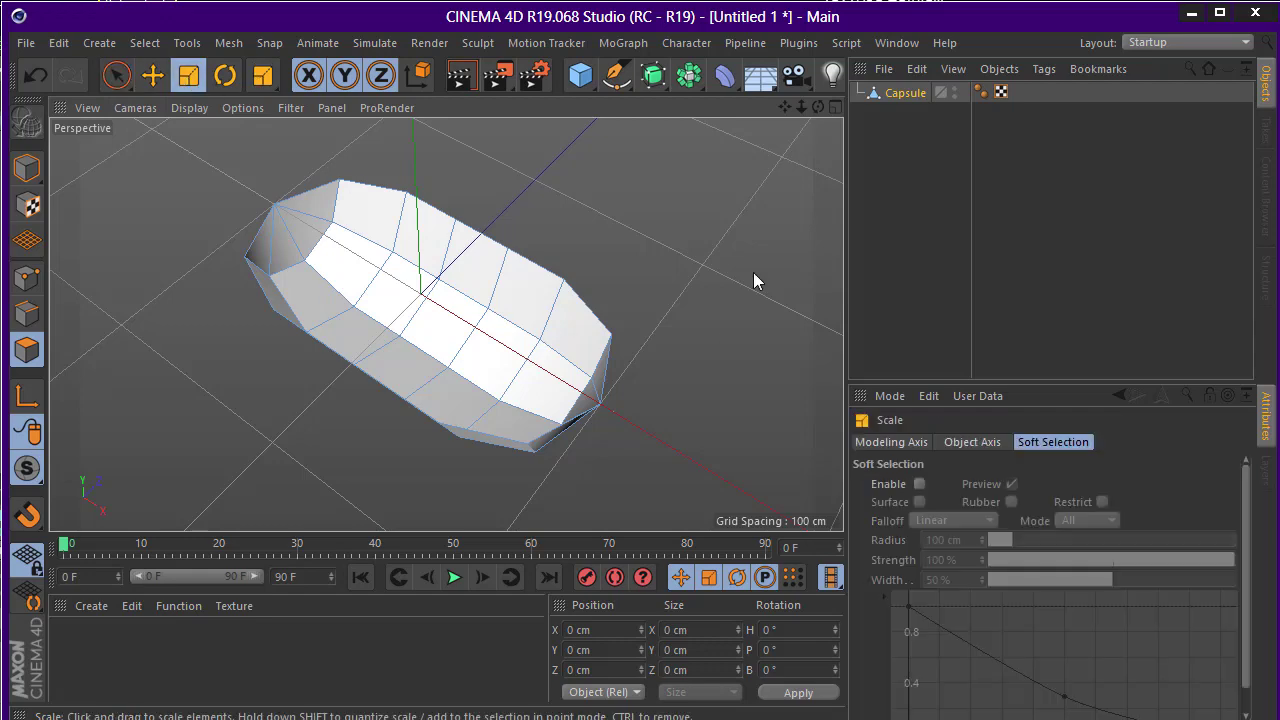
{"action": "left_click", "coordinate": [905, 92]}
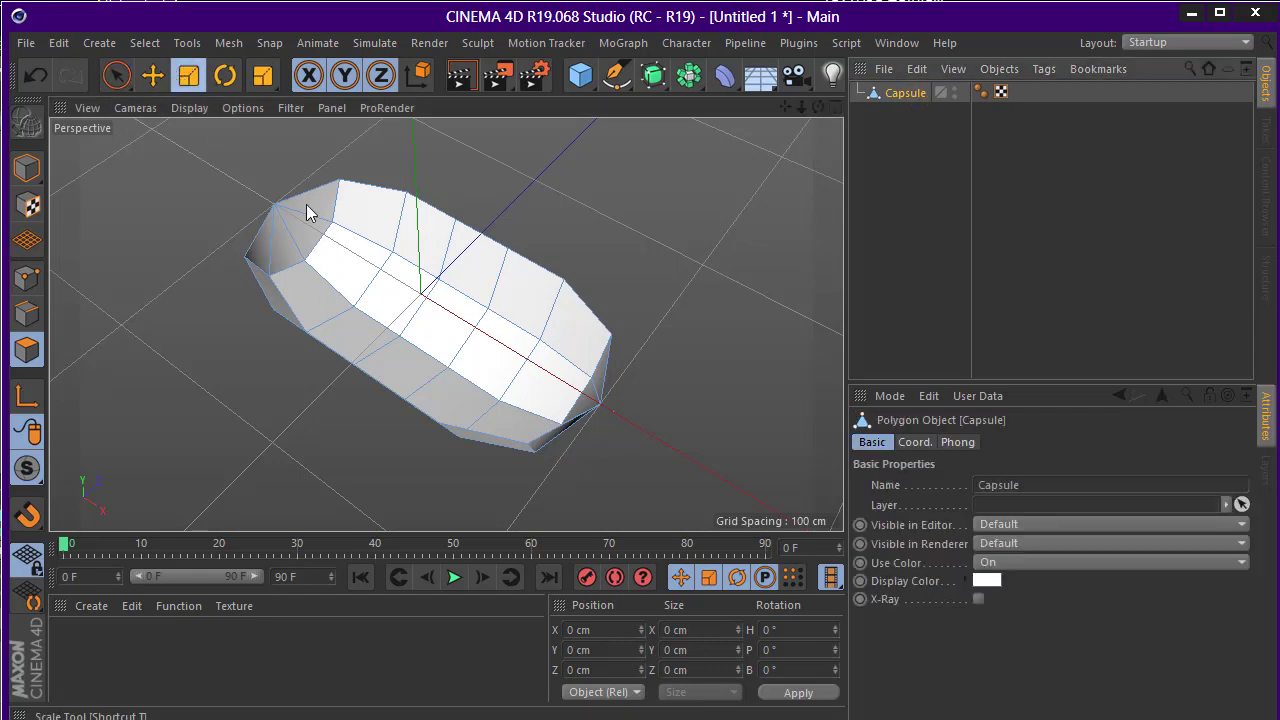
{"action": "left_click", "coordinate": [29, 170]}
{"action": "mouse_move", "coordinate": [437, 335]}
{"action": "left_mouse_down"}
{"action": "mouse_move", "coordinate": [491, 309]}
{"action": "mouse_move", "coordinate": [500, 343]}
{"action": "mouse_move", "coordinate": [634, 220]}
{"action": "mouse_move", "coordinate": [567, 270]}
{"action": "left_mouse_up"}
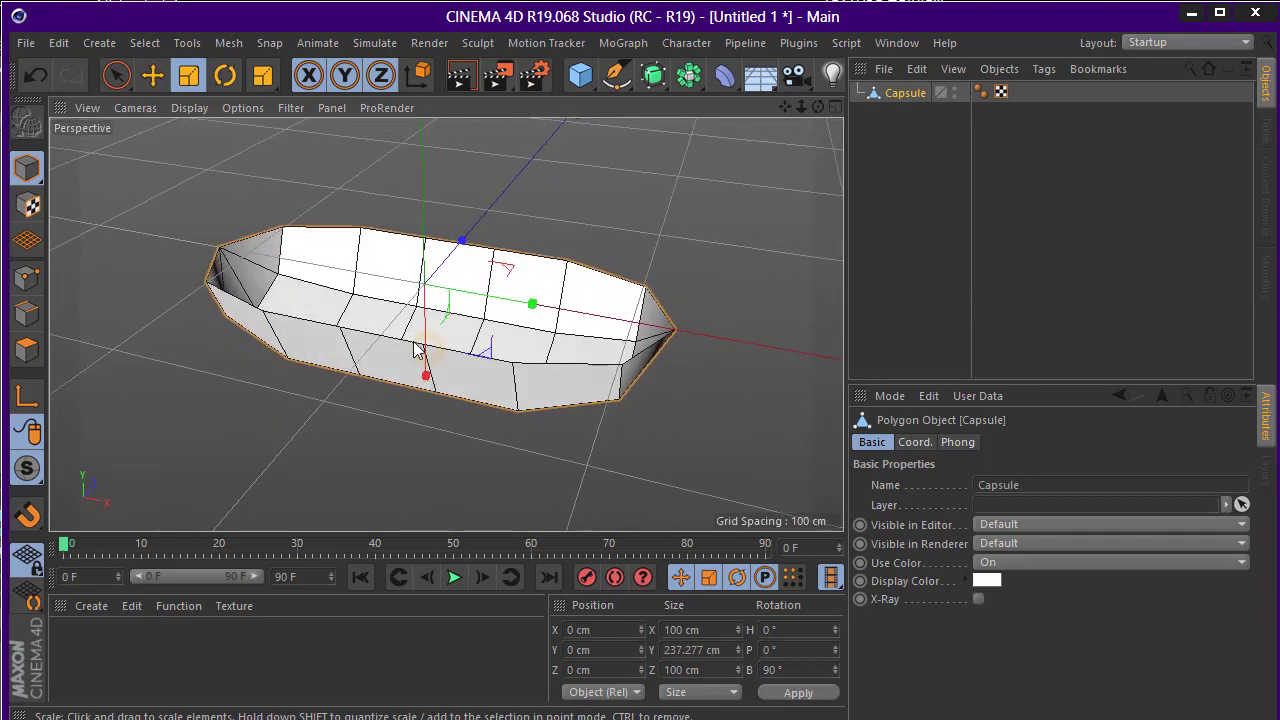
{"action": "mouse_move", "coordinate": [426, 375]}
{"action": "left_mouse_down"}
{"action": "mouse_move", "coordinate": [429, 337]}
{"action": "mouse_move", "coordinate": [547, 250]}
{"action": "mouse_move", "coordinate": [443, 366]}
{"action": "mouse_move", "coordinate": [520, 366]}
{"action": "mouse_move", "coordinate": [457, 366]}
{"action": "mouse_move", "coordinate": [467, 373]}
{"action": "left_mouse_up"}
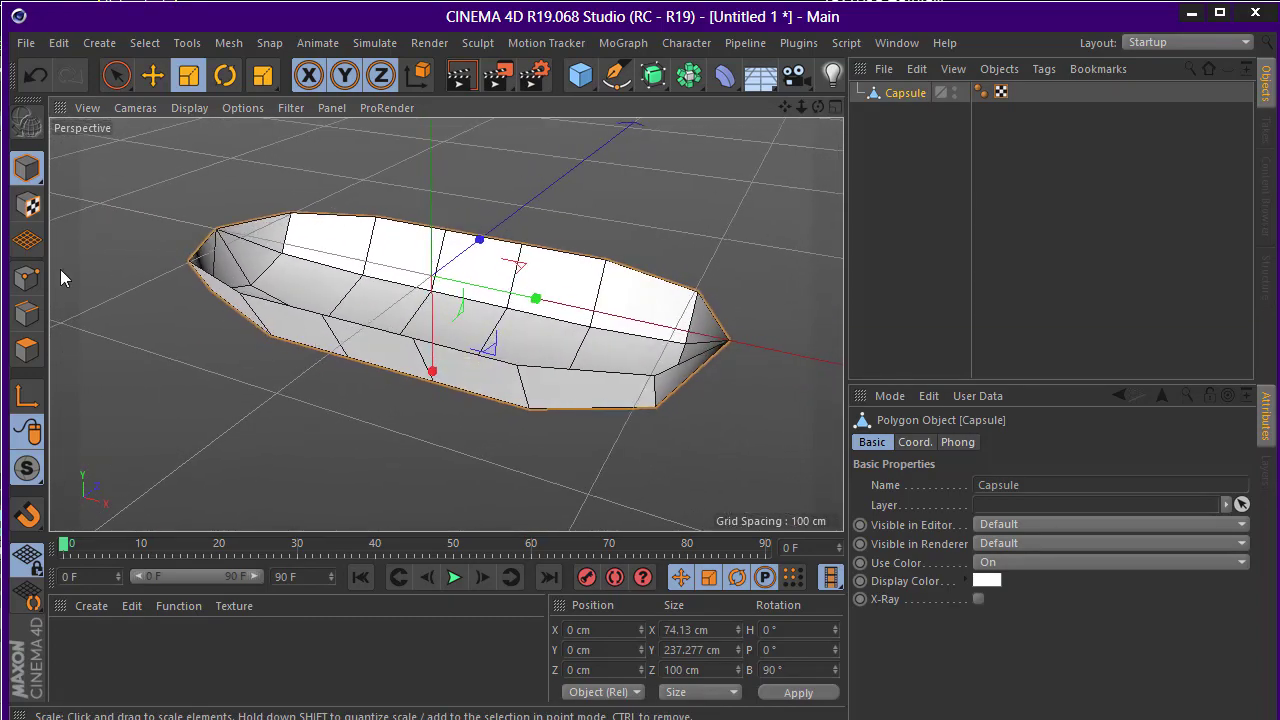
Select both tip points and scale them outward to 263.336 cm apart
{"action": "left_click", "coordinate": [27, 277]}
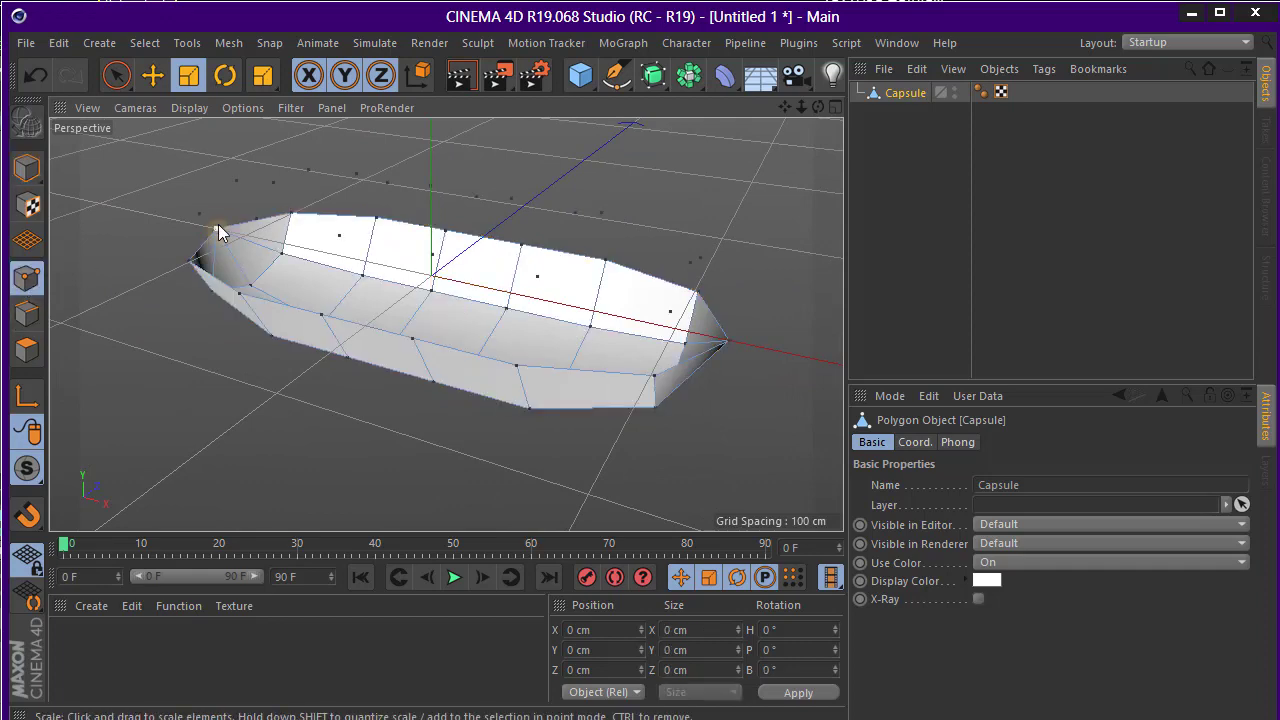
{"action": "left_click", "coordinate": [729, 340], "text": "shift"}
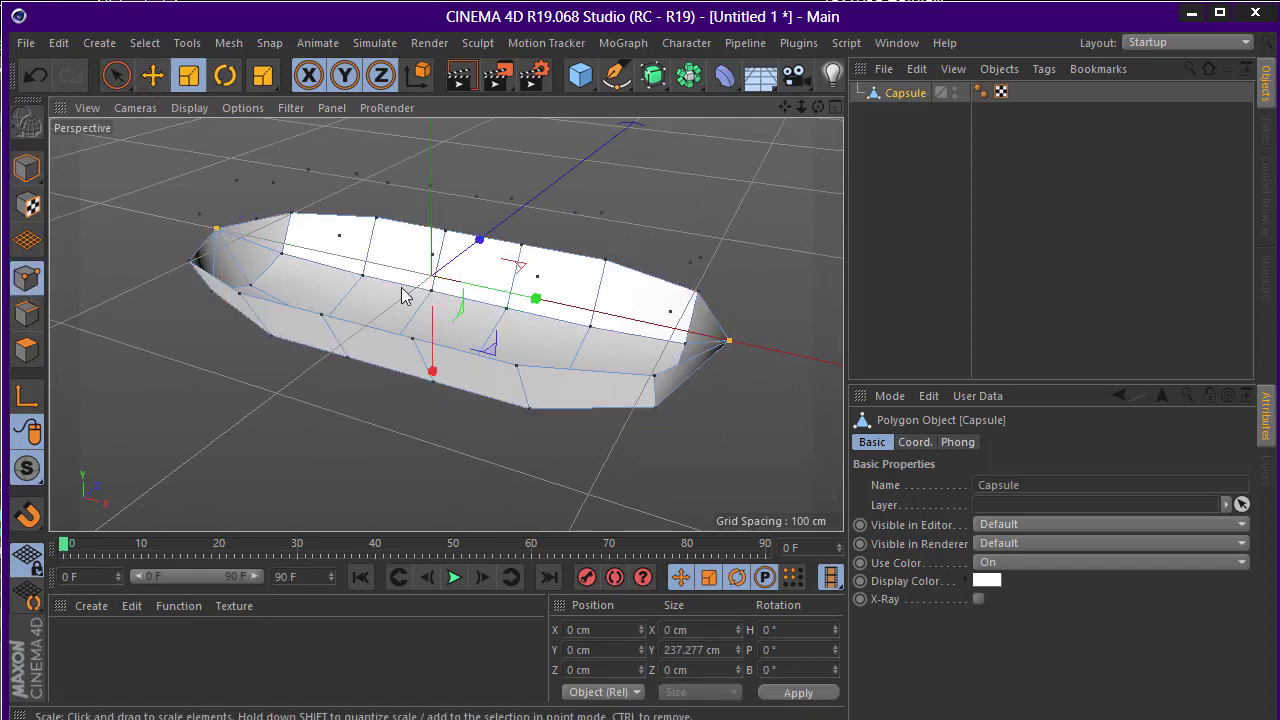
{"action": "left_click_drag", "start_coordinate": [405, 295], "coordinate": [470, 300]}
{"action": "mouse_move", "coordinate": [689, 246]}
{"action": "left_mouse_down", "text": "alt"}
{"action": "mouse_move", "coordinate": [641, 328]}
{"action": "mouse_move", "coordinate": [651, 384]}
{"action": "mouse_move", "coordinate": [626, 351]}
{"action": "mouse_move", "coordinate": [533, 349]}
{"action": "left_mouse_up", "text": "alt"}
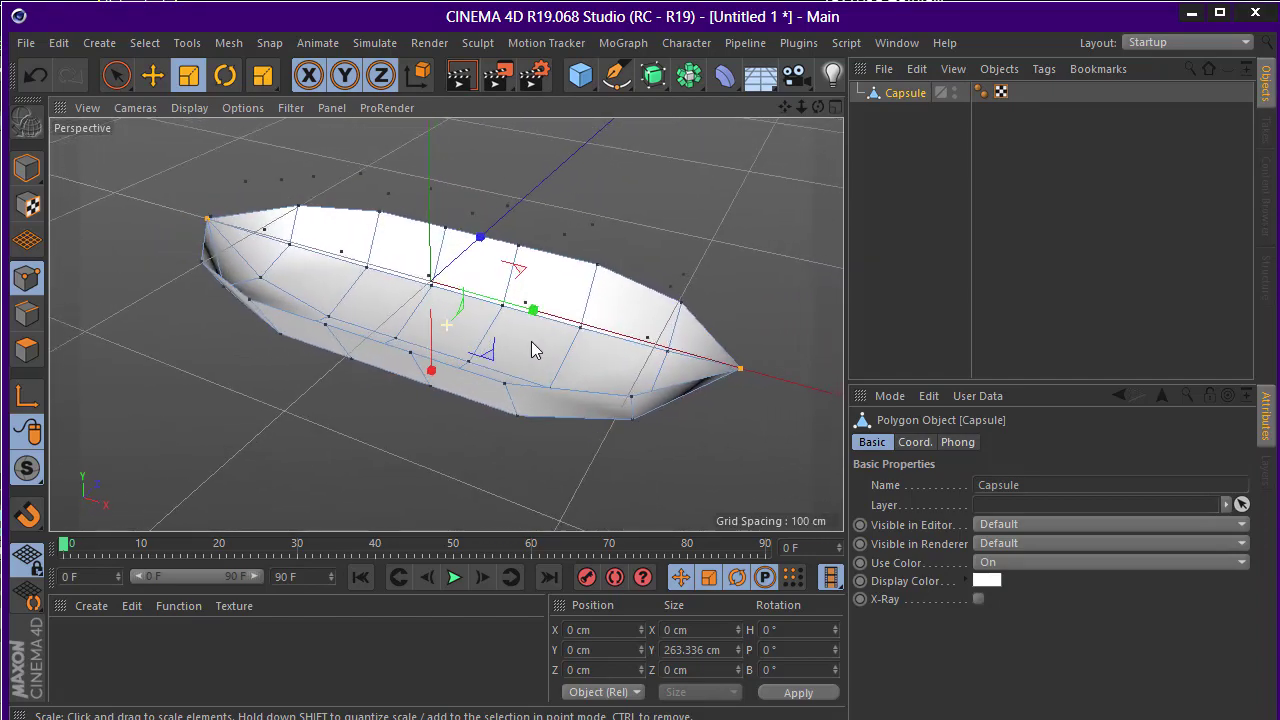
{"action": "mouse_move", "coordinate": [168, 205]}
{"action": "left_mouse_down", "text": "alt"}
{"action": "mouse_move", "coordinate": [385, 229]}
{"action": "mouse_move", "coordinate": [160, 300]}
{"action": "left_mouse_up", "text": "alt"}
Select all of the hull's polygons and check the mesh commands menu without applying one
{"action": "left_click", "coordinate": [27, 349]}
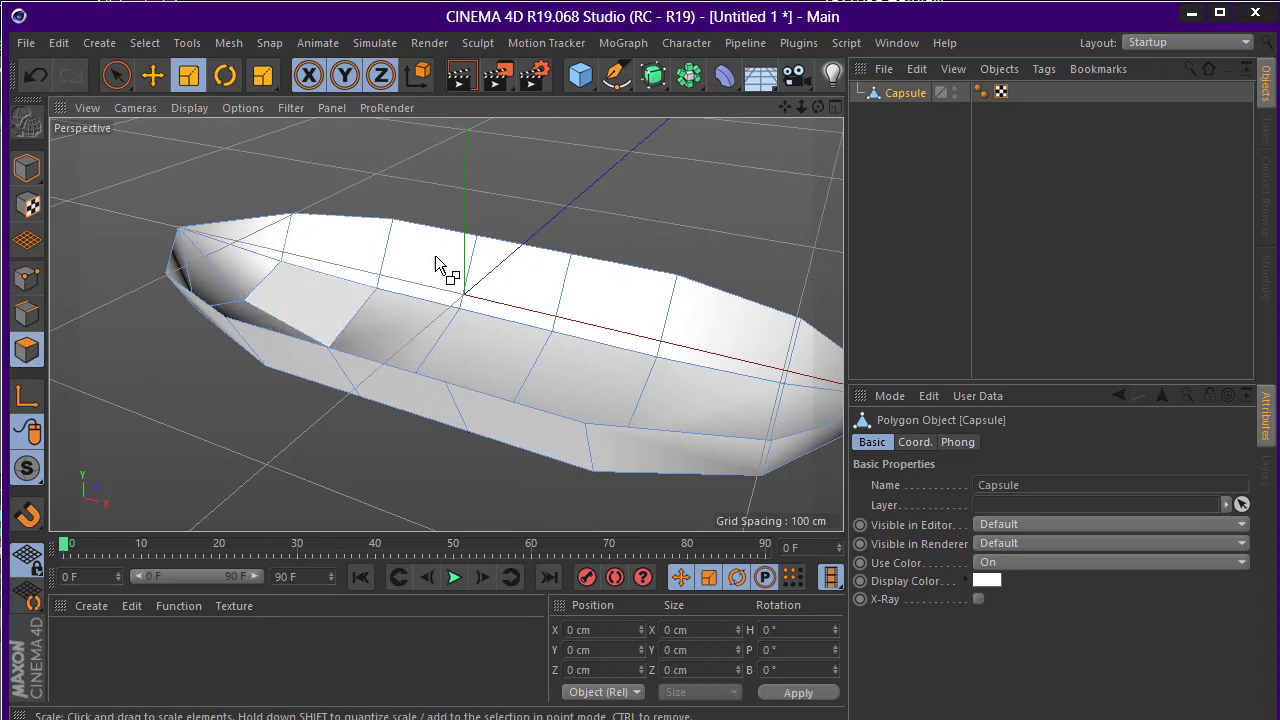
{"action": "key", "text": "ctrl+a"}
{"action": "right_click", "coordinate": [400, 248]}
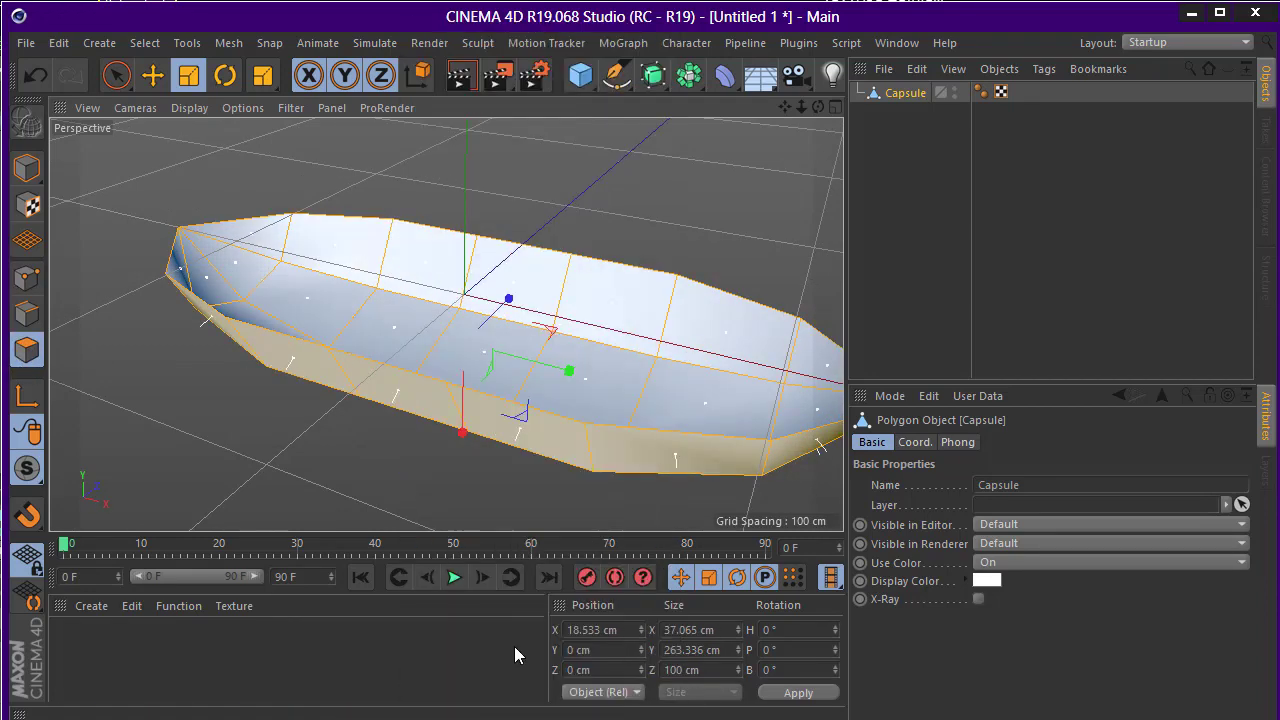
{"action": "left_click", "coordinate": [483, 712]}
{"action": "left_click", "coordinate": [27, 278]}
{"action": "mouse_move", "coordinate": [443, 163]}
{"action": "left_mouse_down", "text": "alt"}
{"action": "mouse_move", "coordinate": [543, 251]}
{"action": "mouse_move", "coordinate": [410, 248]}
{"action": "mouse_move", "coordinate": [483, 325]}
{"action": "mouse_move", "coordinate": [462, 320]}
{"action": "left_mouse_up", "text": "alt"}
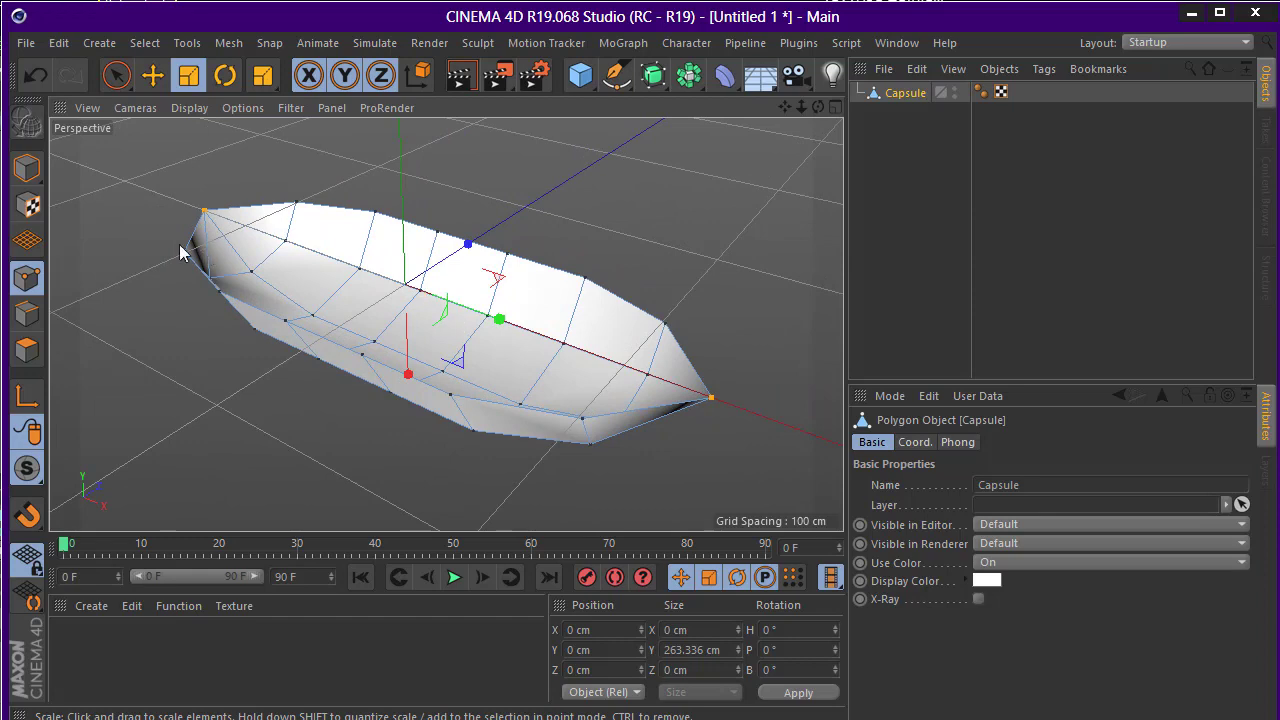
Extrude the hull's wall polygons by 2.8 cm with Create Caps enabled
{"action": "left_click", "coordinate": [27, 348]}
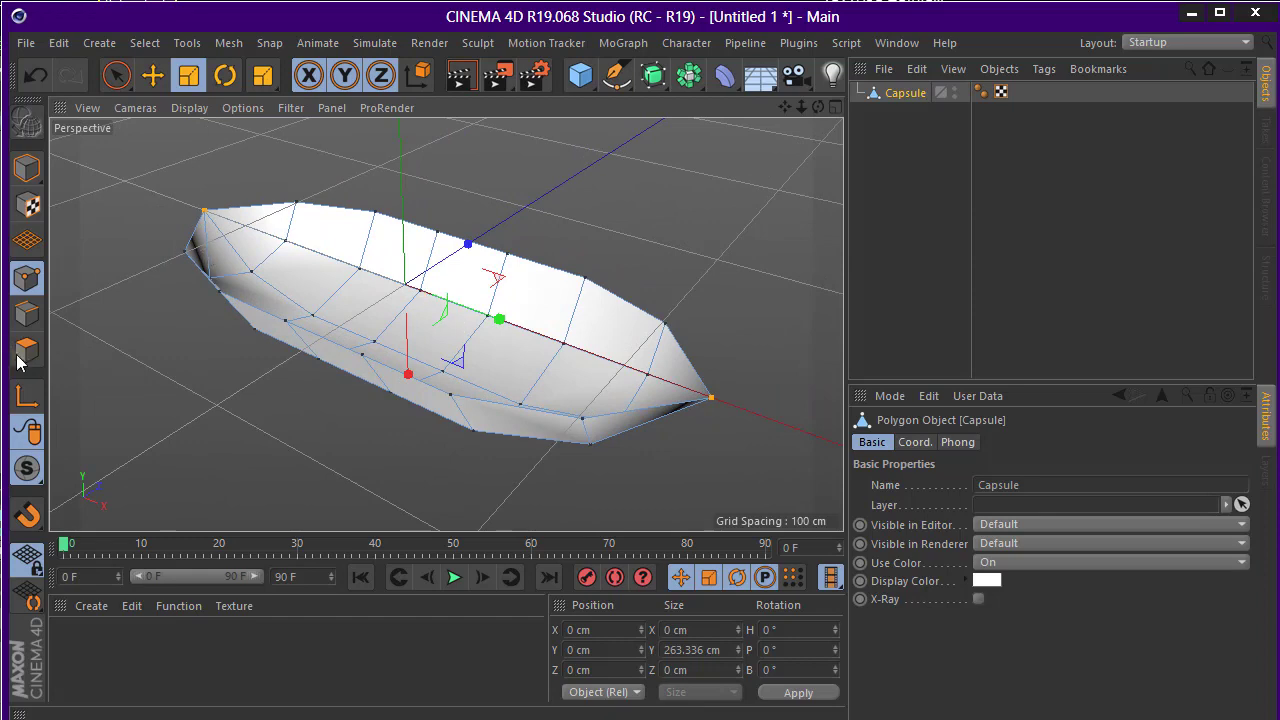
{"action": "right_click", "coordinate": [378, 262]}
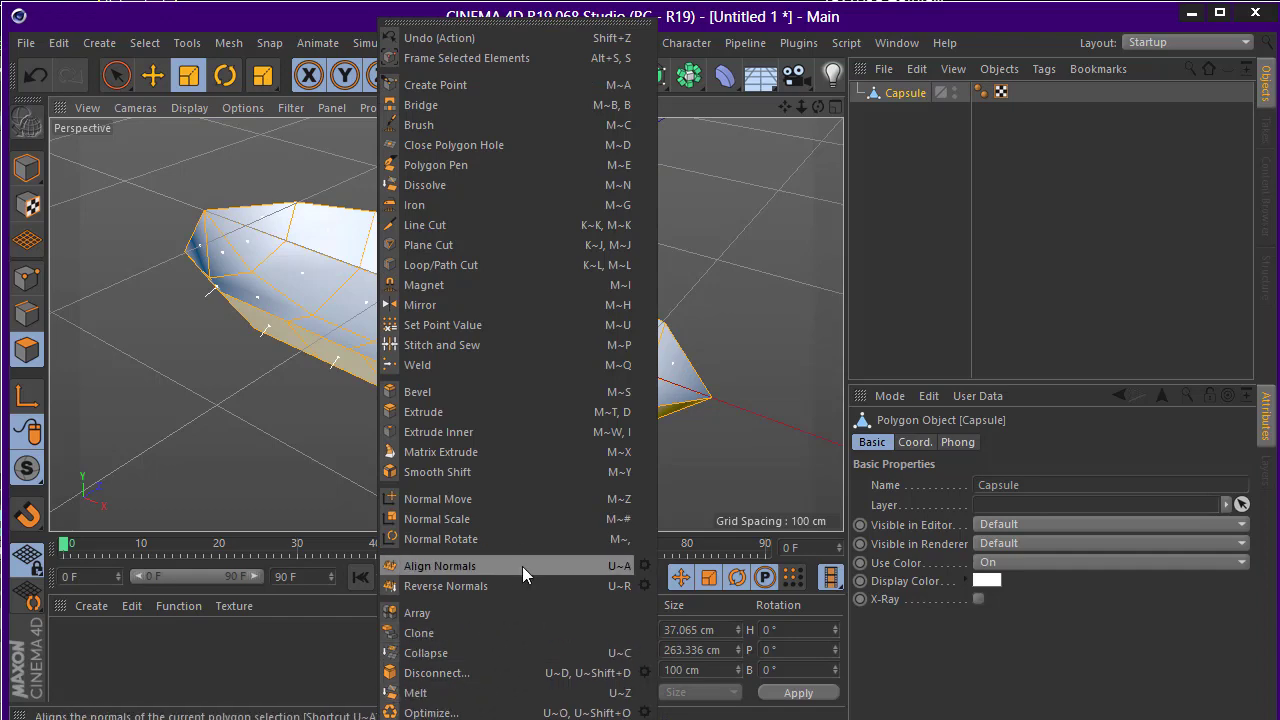
{"action": "left_click", "coordinate": [489, 411]}
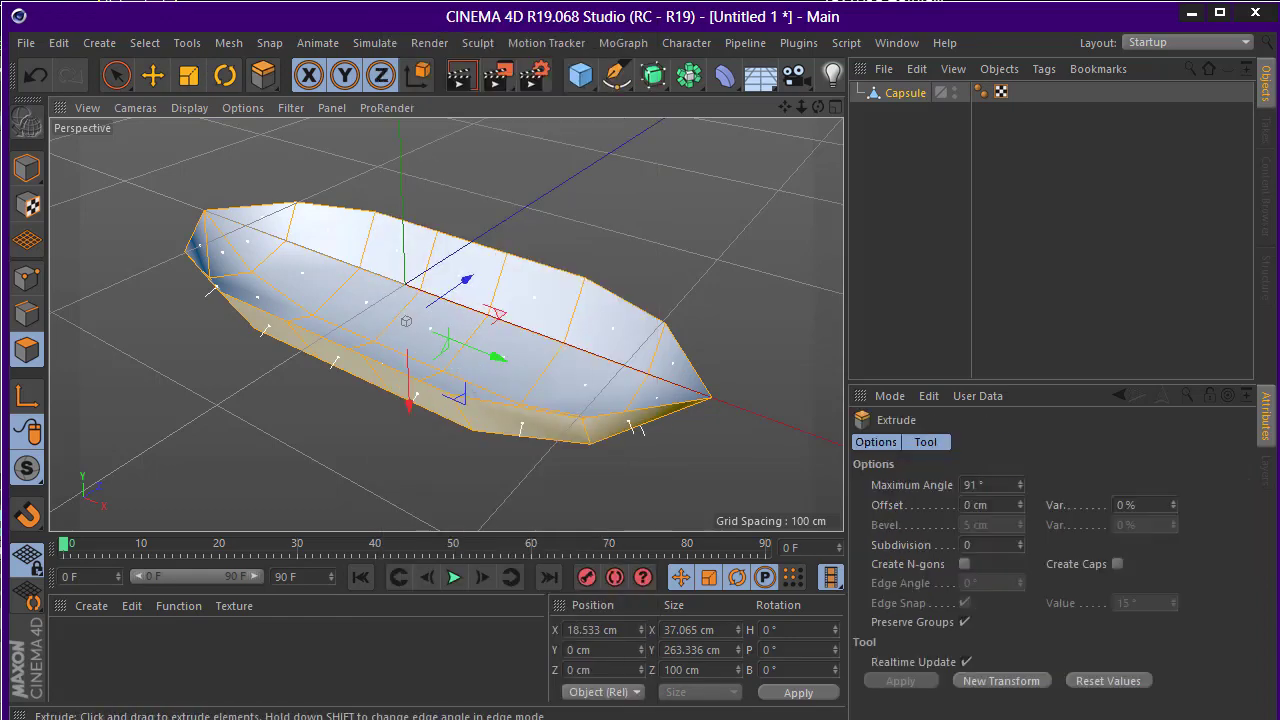
{"action": "left_click_drag", "start_coordinate": [489, 411], "coordinate": [510, 411]}
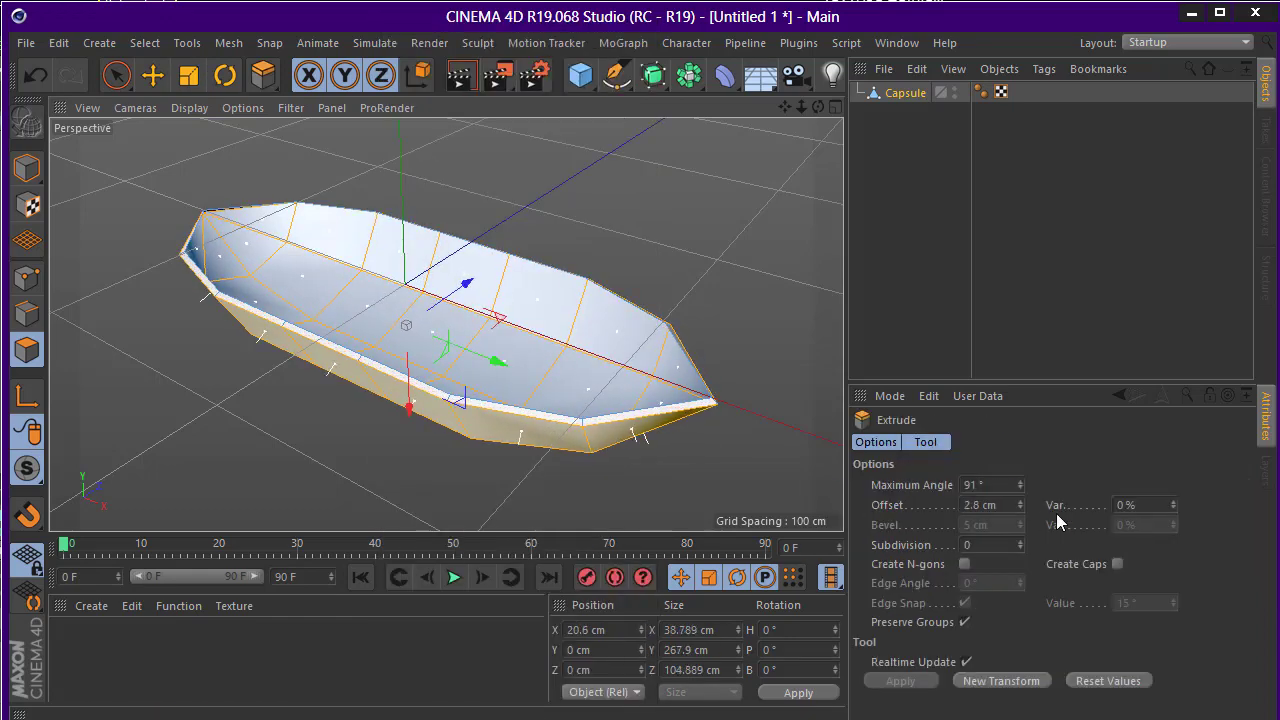
{"action": "left_click", "coordinate": [962, 564]}
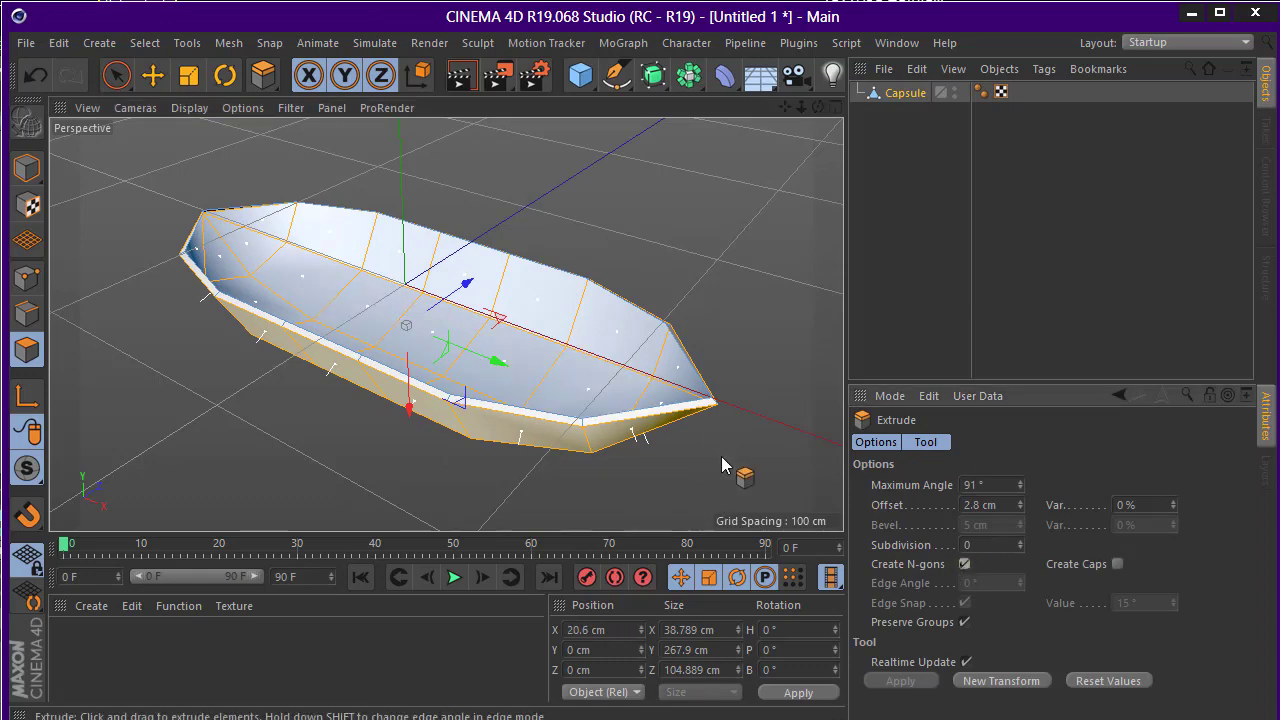
{"action": "left_click", "coordinate": [1117, 565]}
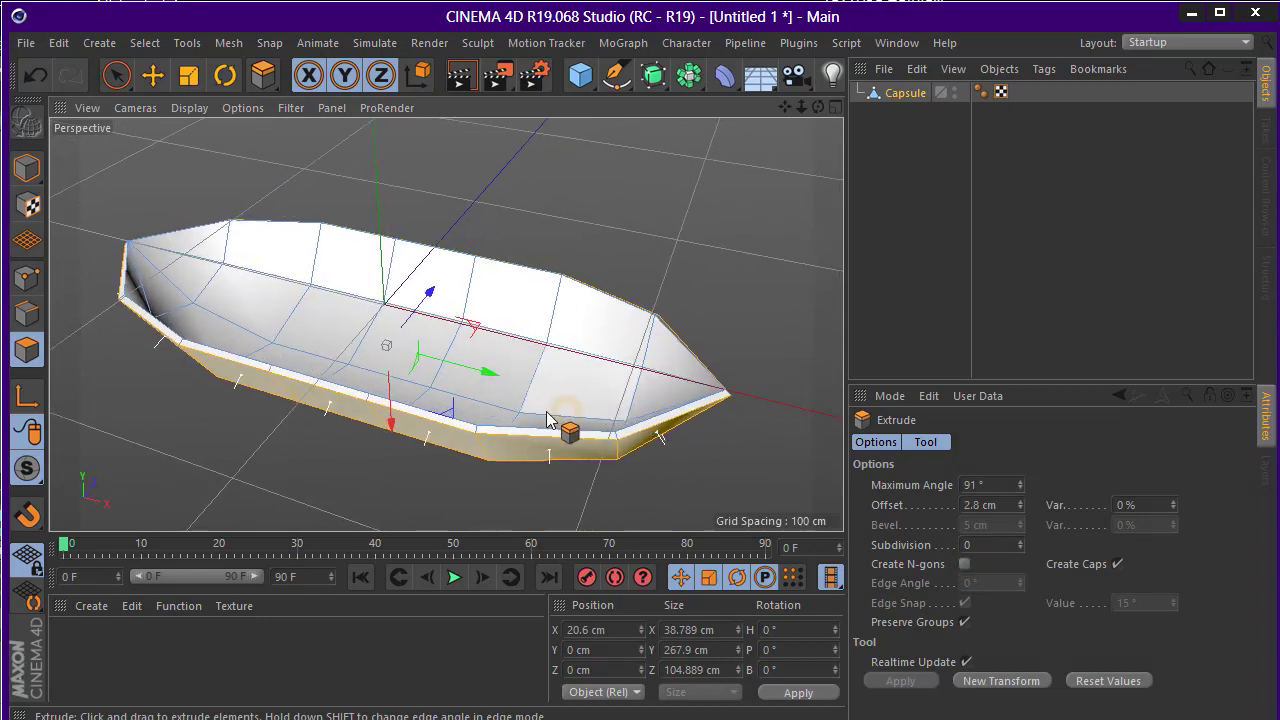
Return to Model mode and view the thickened boat from above
{"action": "mouse_move", "coordinate": [540, 400]}
{"action": "left_mouse_down", "text": "alt"}
{"action": "mouse_move", "coordinate": [677, 445]}
{"action": "mouse_move", "coordinate": [534, 437]}
{"action": "mouse_move", "coordinate": [457, 371]}
{"action": "left_mouse_up", "text": "alt"}
{"action": "scroll", "coordinate": [618, 438], "scroll_direction": "down", "scroll_amount": 5}
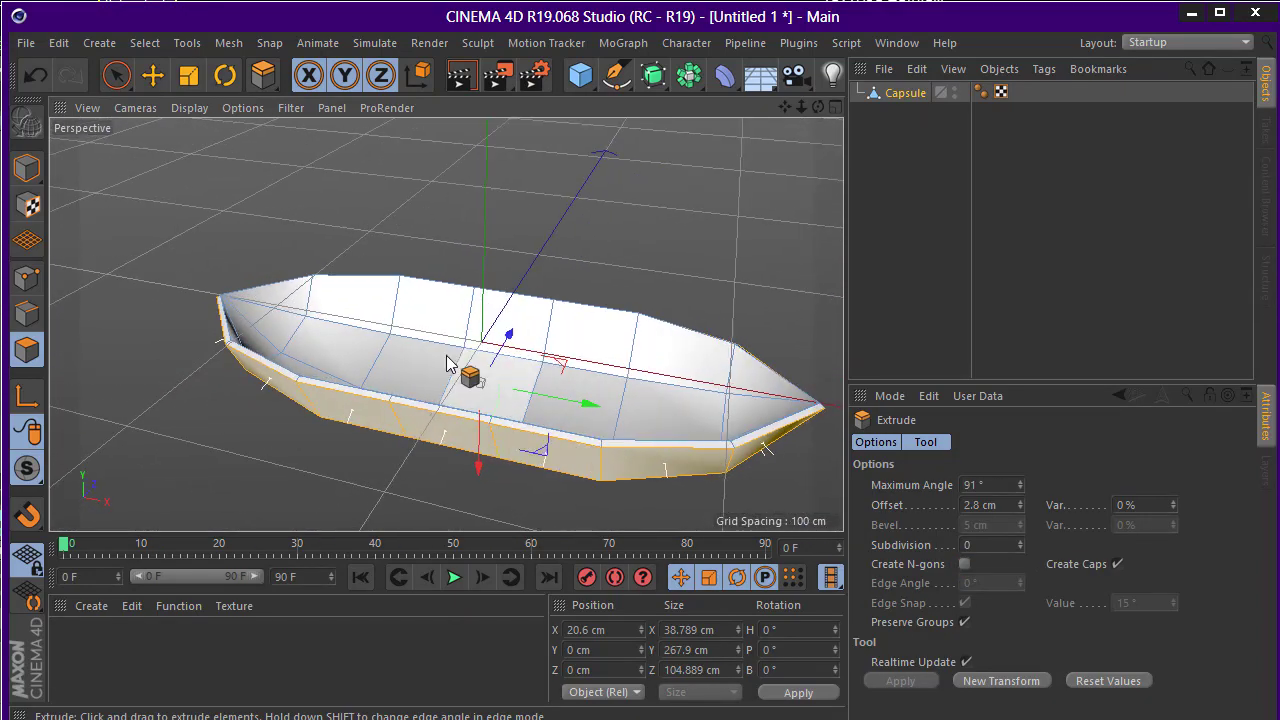
{"action": "left_click", "coordinate": [28, 168]}
{"action": "scroll", "coordinate": [666, 294], "scroll_direction": "down", "scroll_amount": 2}
{"action": "left_click_drag", "start_coordinate": [666, 294], "coordinate": [540, 355], "text": "alt"}
Add a Cylinder primitive to the scene
{"action": "left_click", "coordinate": [580, 75]}
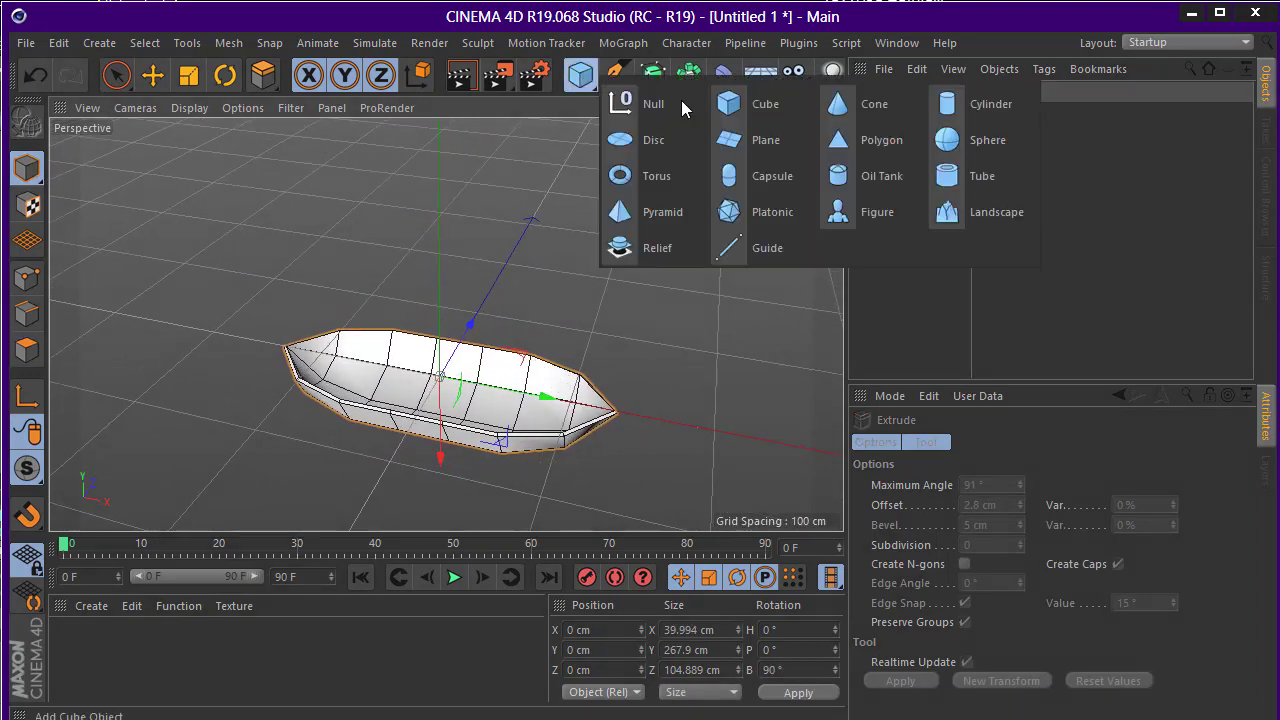
{"action": "left_click", "coordinate": [985, 100]}
{"action": "scroll", "coordinate": [462, 325], "scroll_direction": "up", "scroll_amount": 2}
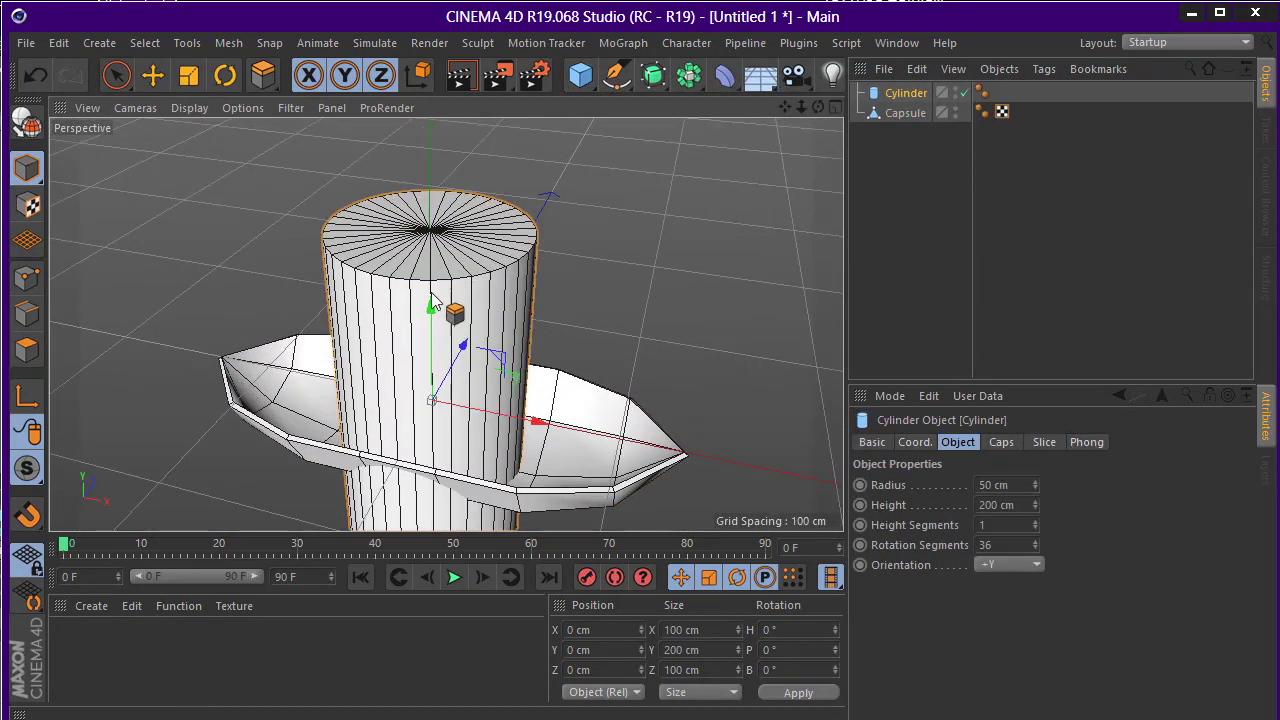
{"action": "scroll", "coordinate": [347, 278], "scroll_direction": "down", "scroll_amount": 3}
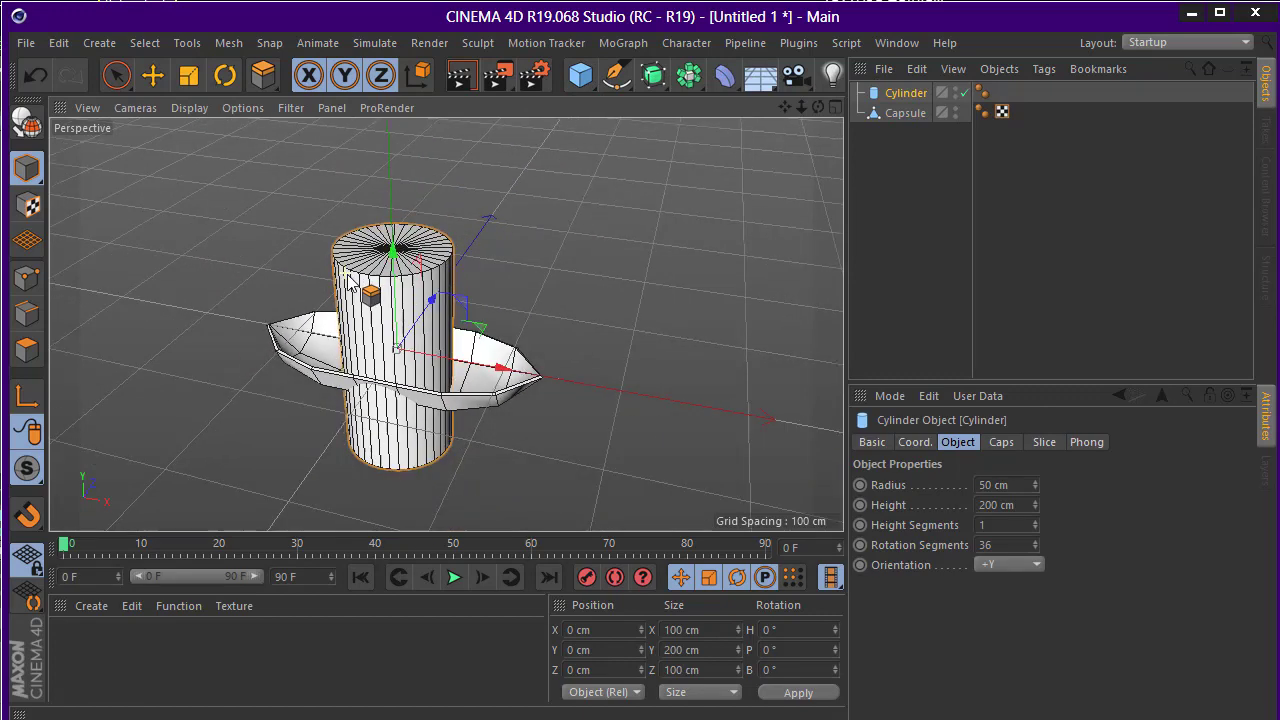
{"action": "left_click", "coordinate": [116, 75]}
{"action": "scroll", "coordinate": [303, 194], "scroll_direction": "up", "scroll_amount": 3}
{"action": "mouse_move", "coordinate": [400, 214]}
{"action": "left_mouse_down", "text": "alt"}
{"action": "mouse_move", "coordinate": [484, 252]}
{"action": "mouse_move", "coordinate": [352, 246]}
{"action": "left_mouse_up", "text": "alt"}
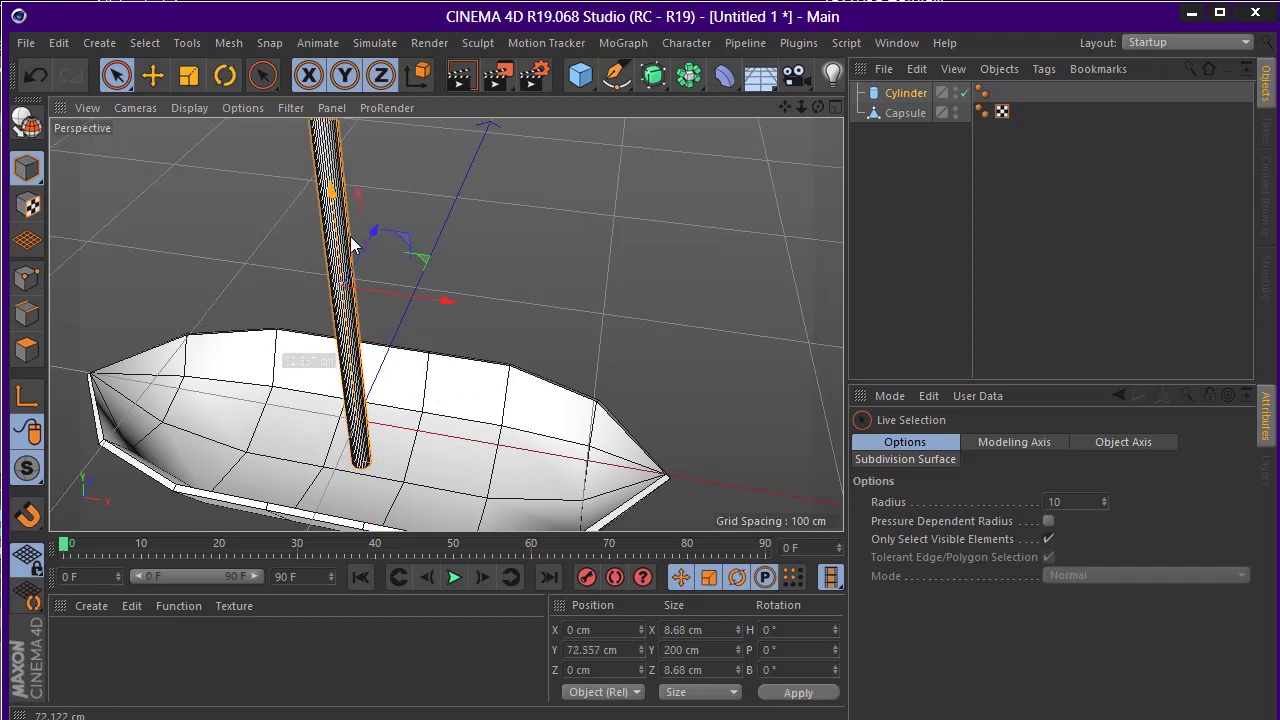
Reduce the cylinder's rotation segments to 5
{"action": "left_click", "coordinate": [905, 93]}
{"action": "left_click_drag", "start_coordinate": [1035, 545], "coordinate": [1035, 580]}
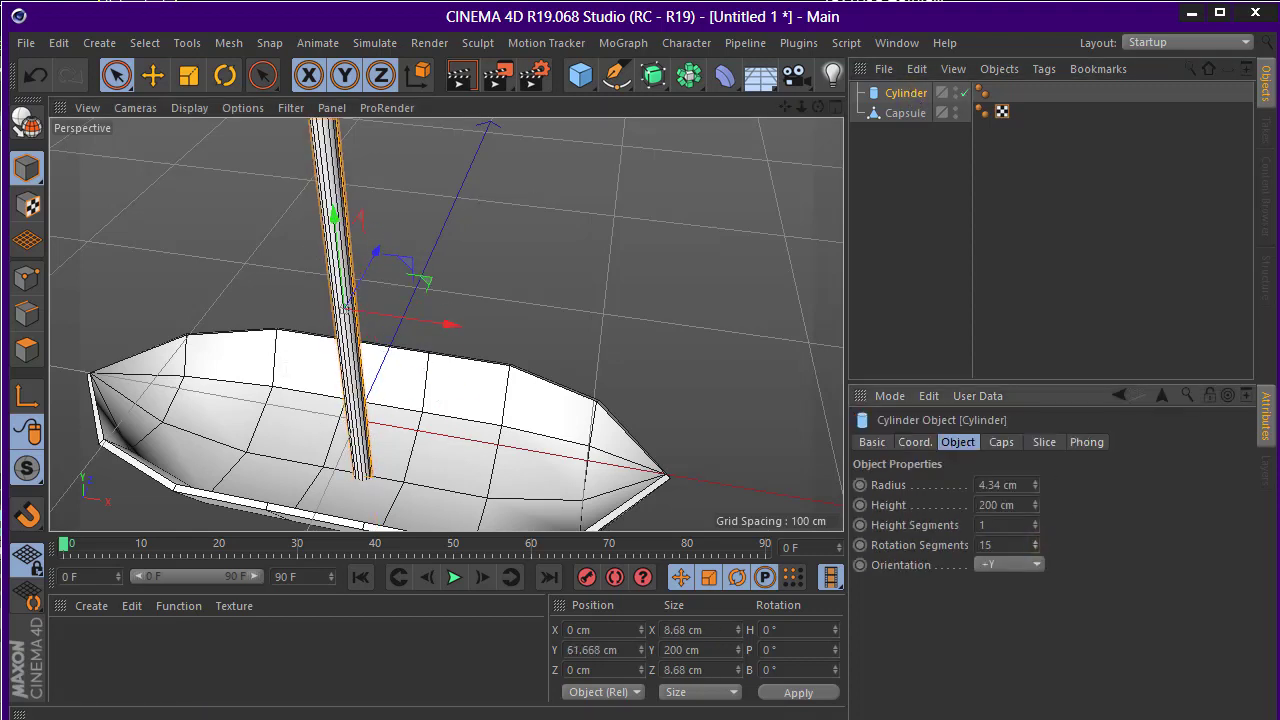
{"action": "mouse_move", "coordinate": [470, 272]}
{"action": "left_mouse_down", "text": "alt"}
{"action": "mouse_move", "coordinate": [417, 286]}
{"action": "mouse_move", "coordinate": [294, 267]}
{"action": "mouse_move", "coordinate": [447, 310]}
{"action": "left_mouse_up", "text": "alt"}
{"action": "mouse_move", "coordinate": [1036, 545]}
{"action": "left_mouse_down"}
{"action": "mouse_move", "coordinate": [1036, 562]}
{"action": "mouse_move", "coordinate": [1036, 541]}
{"action": "left_mouse_up"}
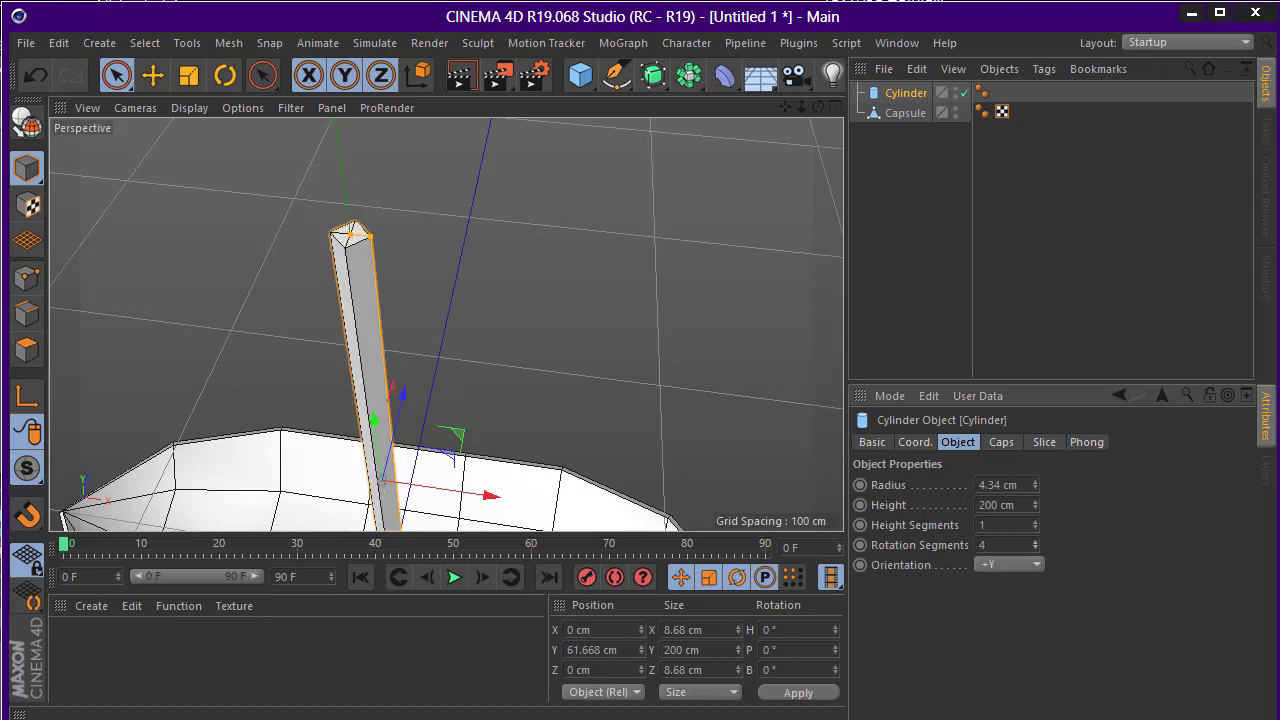
{"action": "right_click_drag", "start_coordinate": [611, 315], "coordinate": [576, 258], "text": "alt"}
{"action": "left_click_drag", "start_coordinate": [576, 258], "coordinate": [551, 206], "text": "alt"}
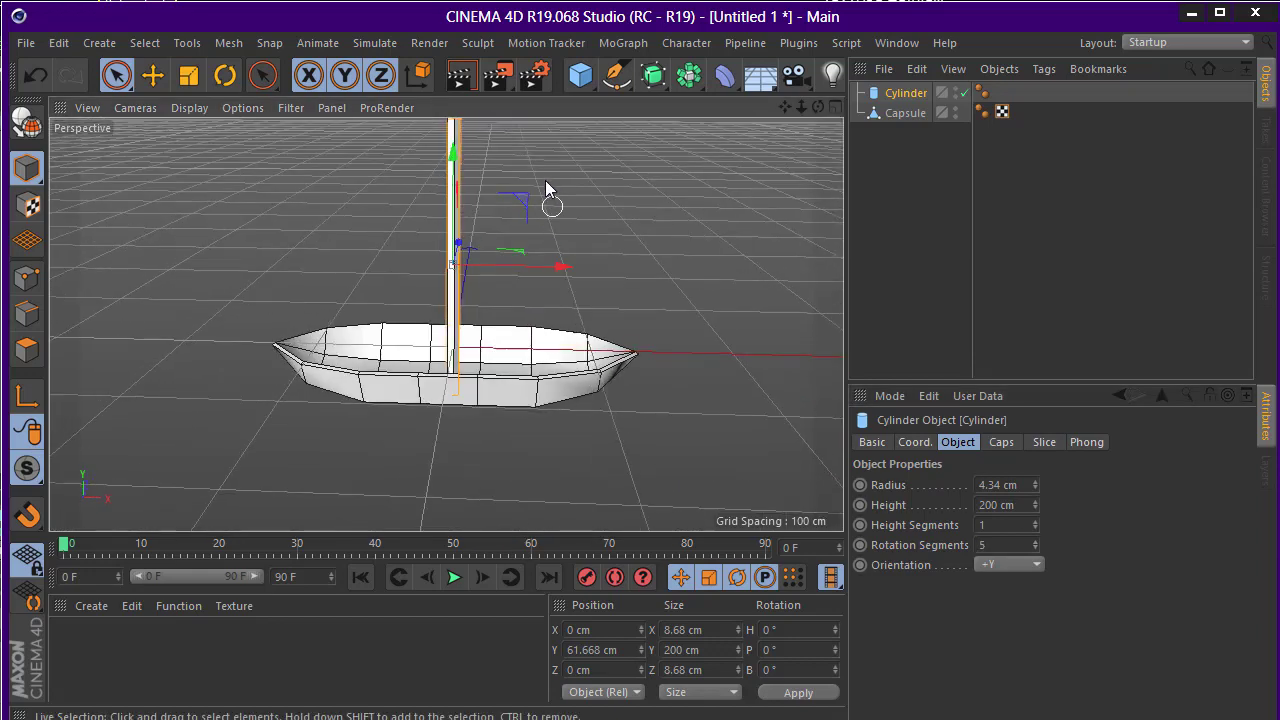
{"action": "right_click_drag", "start_coordinate": [551, 206], "coordinate": [412, 336], "text": "alt"}
{"action": "left_click_drag", "start_coordinate": [412, 336], "coordinate": [566, 308], "text": "alt"}
{"action": "right_click_drag", "start_coordinate": [566, 308], "coordinate": [720, 269], "text": "alt"}
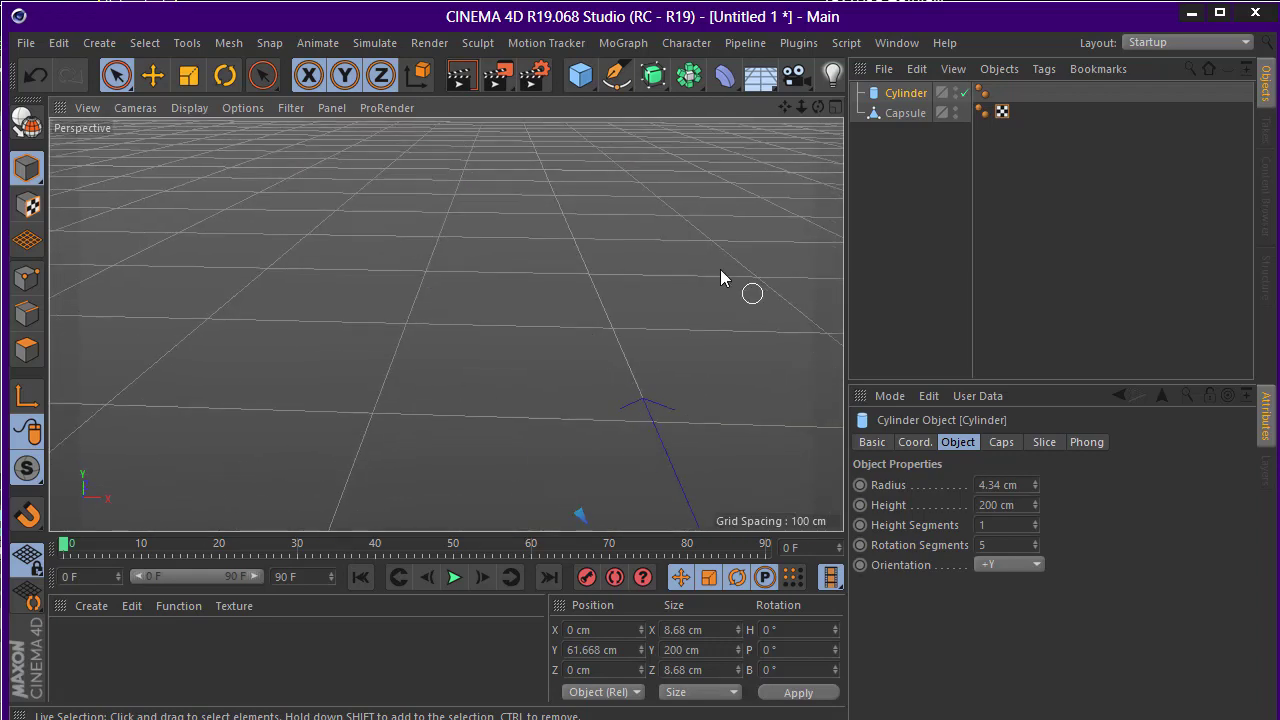
{"action": "mouse_move", "coordinate": [720, 269]}
{"action": "left_mouse_down", "text": "alt"}
{"action": "mouse_move", "coordinate": [639, 289]}
{"action": "mouse_move", "coordinate": [167, 293]}
{"action": "mouse_move", "coordinate": [246, 274]}
{"action": "mouse_move", "coordinate": [330, 200]}
{"action": "left_mouse_up", "text": "alt"}
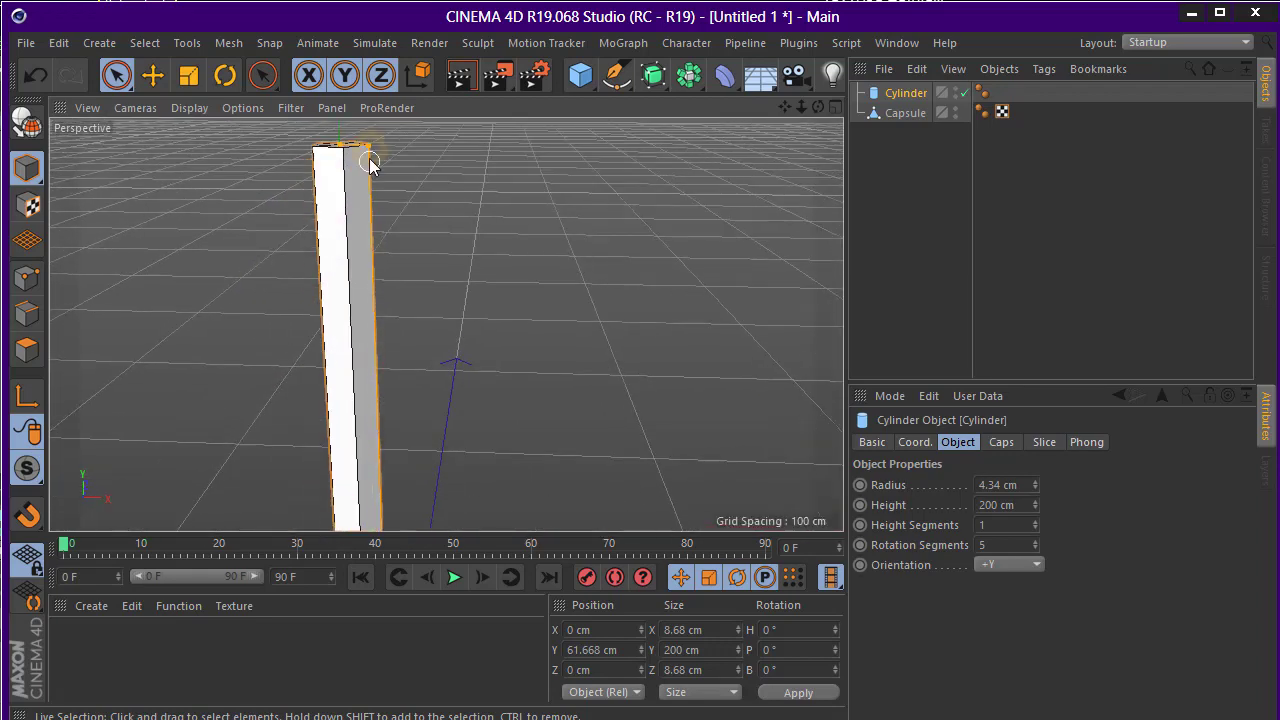
Thin the cylinder mast to a 2.345 cm radius
{"action": "left_click_drag", "start_coordinate": [362, 148], "coordinate": [362, 165]}
{"action": "right_click_drag", "start_coordinate": [362, 165], "coordinate": [468, 373], "text": "alt"}
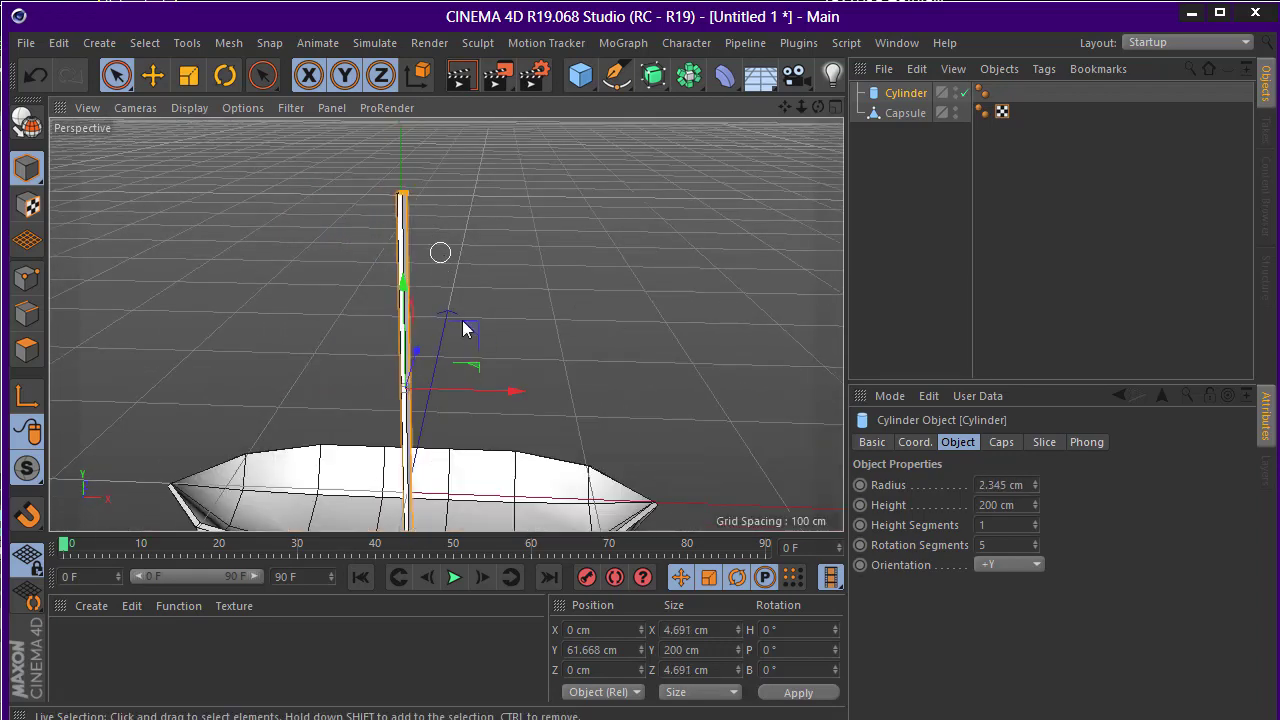
{"action": "mouse_move", "coordinate": [463, 321]}
{"action": "left_mouse_down", "text": "alt"}
{"action": "mouse_move", "coordinate": [414, 277]}
{"action": "mouse_move", "coordinate": [433, 314]}
{"action": "left_mouse_up", "text": "alt"}
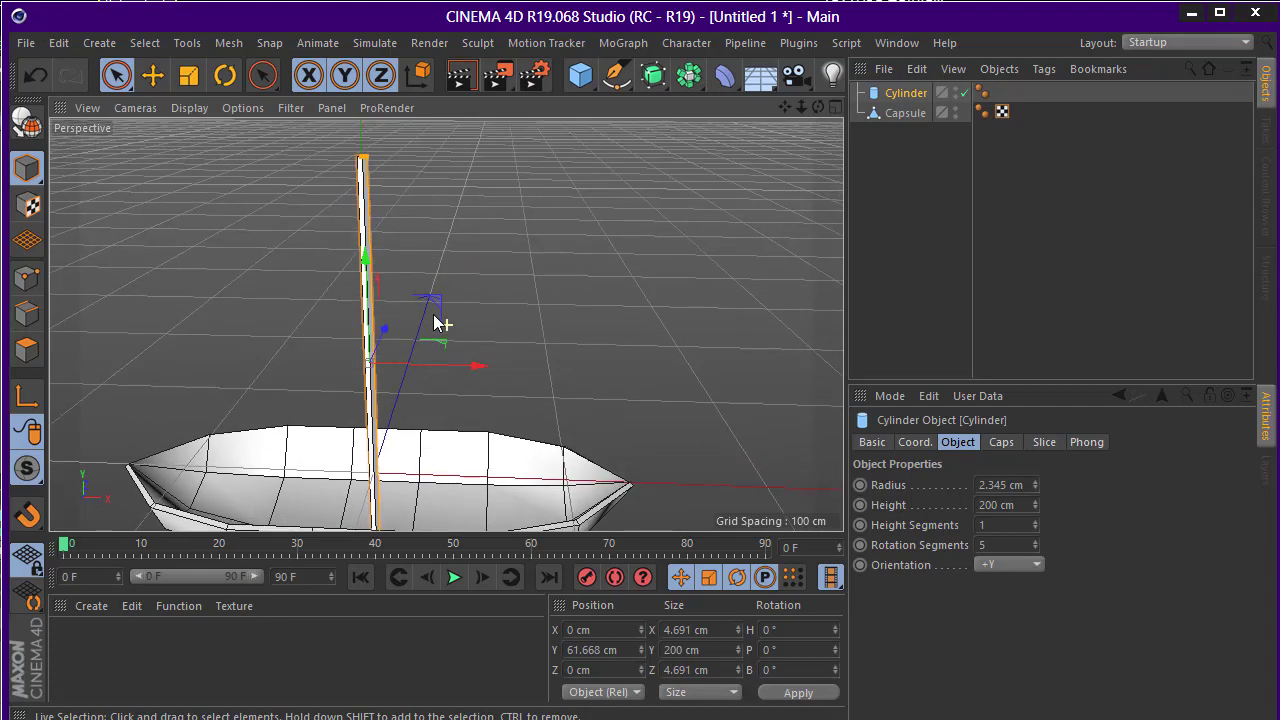
{"action": "left_click", "coordinate": [583, 74]}
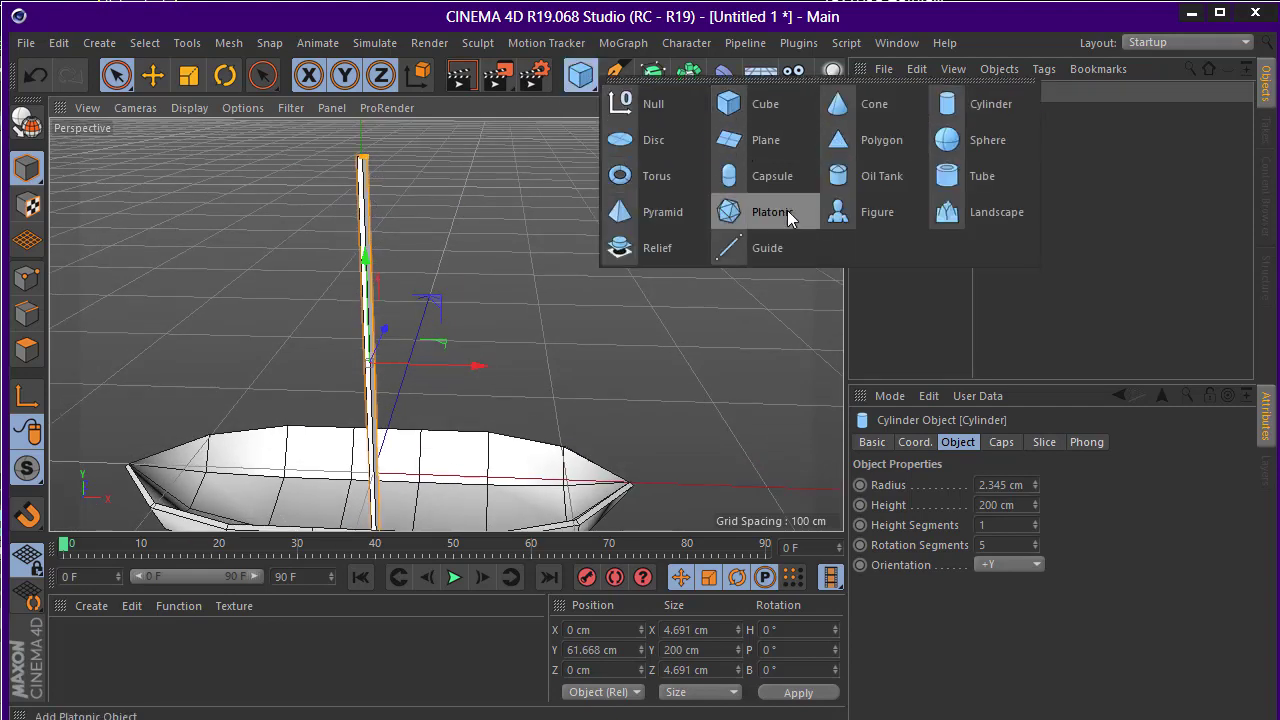
Add an editable Polygon, stand it upright at 90° on P, and place it beside the mast
{"action": "left_click", "coordinate": [912, 139]}
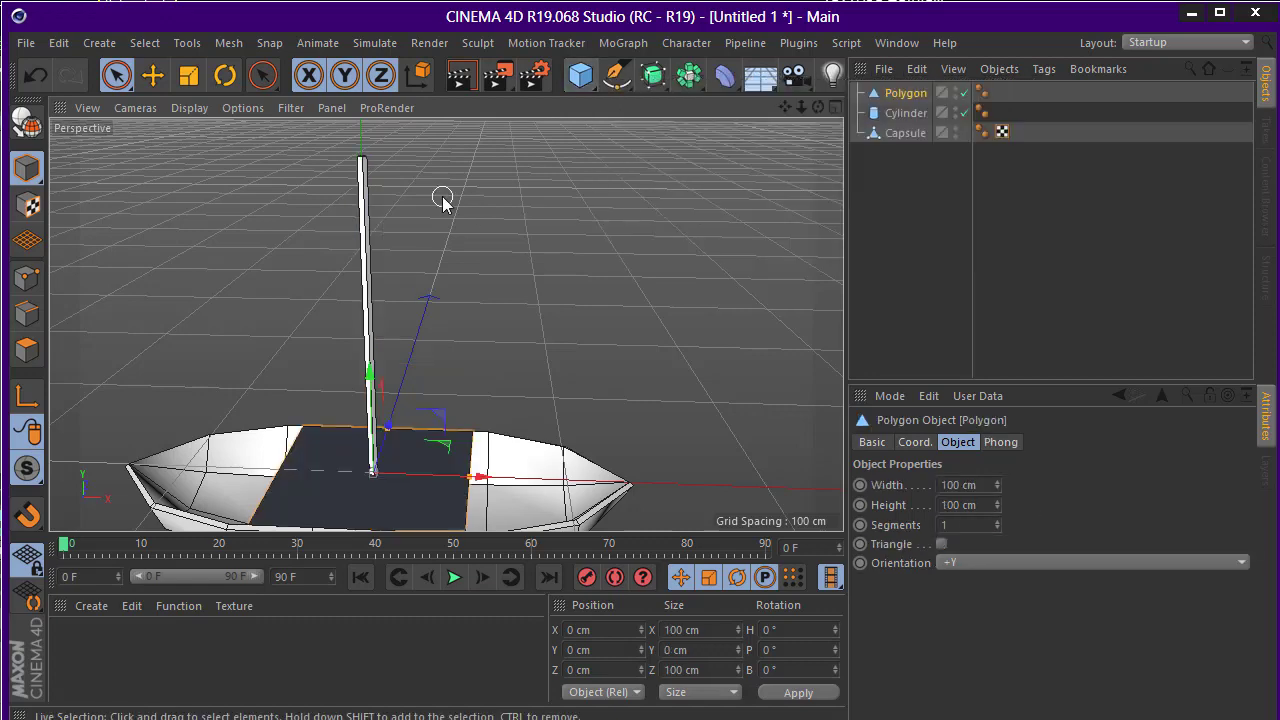
{"action": "left_click", "coordinate": [28, 120]}
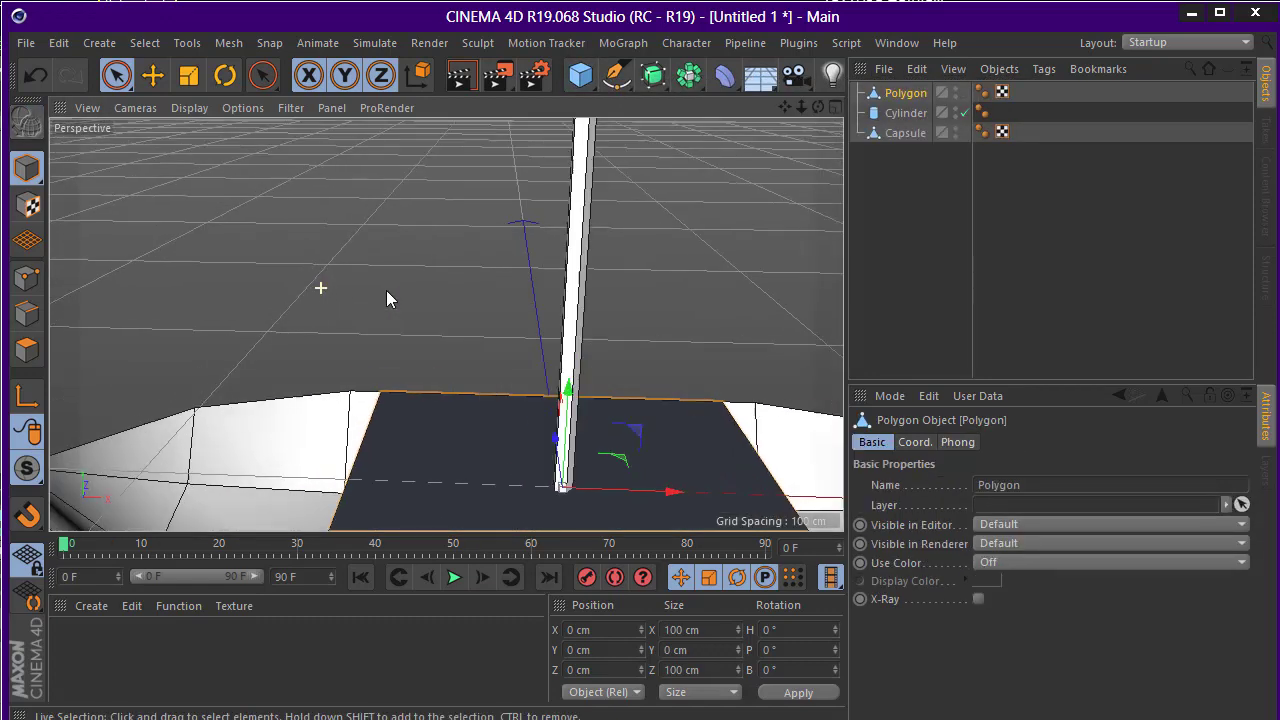
{"action": "mouse_move", "coordinate": [343, 297]}
{"action": "left_mouse_down", "text": "alt"}
{"action": "mouse_move", "coordinate": [358, 352]}
{"action": "mouse_move", "coordinate": [391, 200]}
{"action": "left_mouse_up", "text": "alt"}
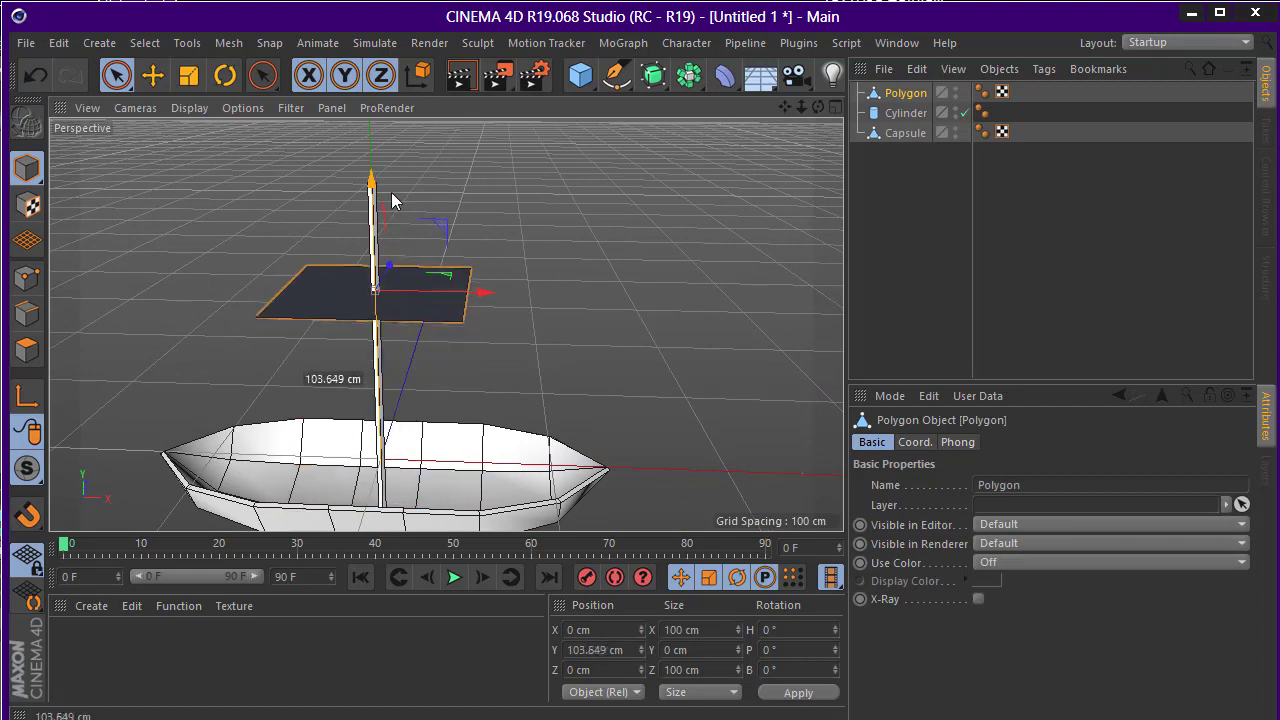
{"action": "left_click", "coordinate": [224, 75]}
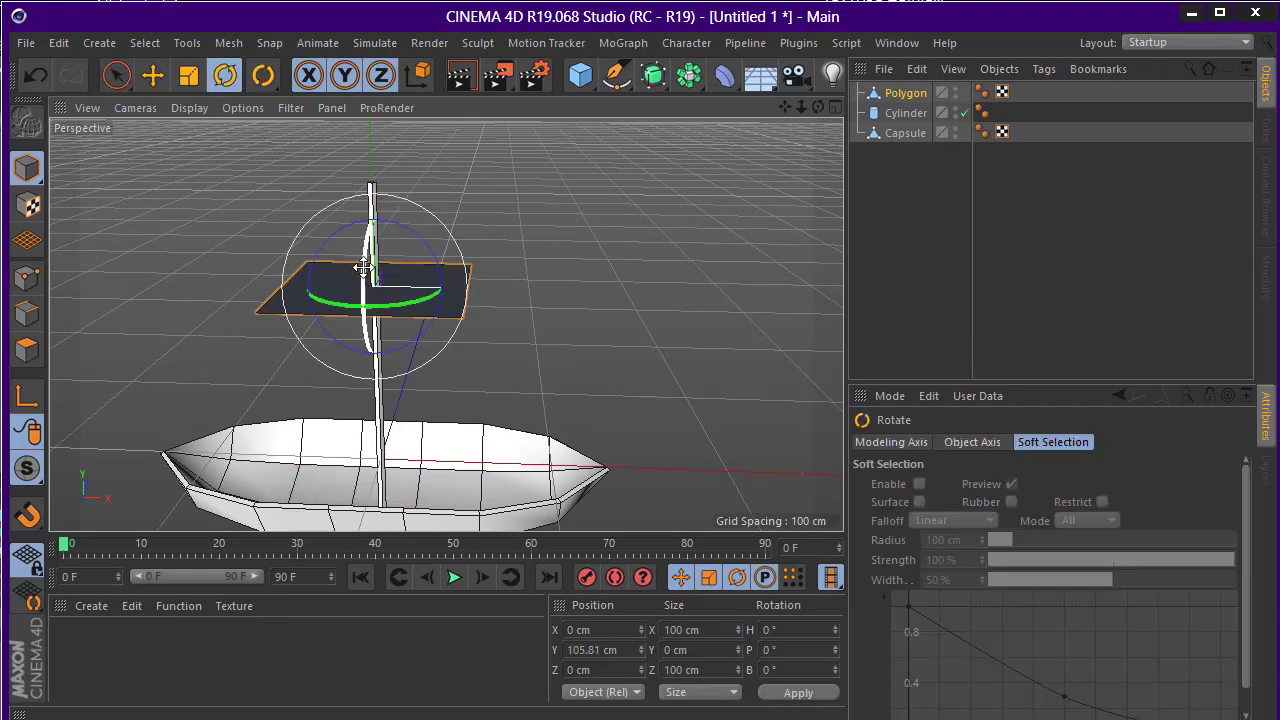
{"action": "left_click_drag", "start_coordinate": [400, 305], "coordinate": [405, 487]}
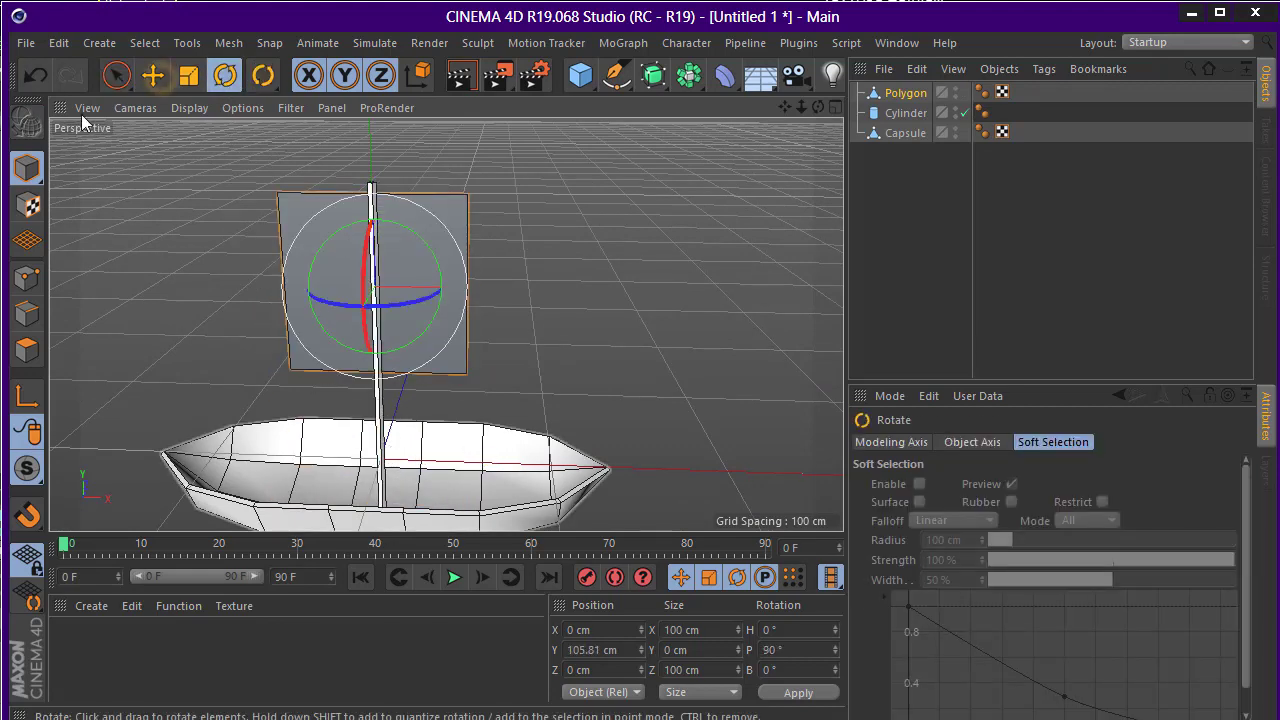
{"action": "left_click", "coordinate": [152, 75]}
{"action": "left_click_drag", "start_coordinate": [449, 292], "coordinate": [549, 309]}
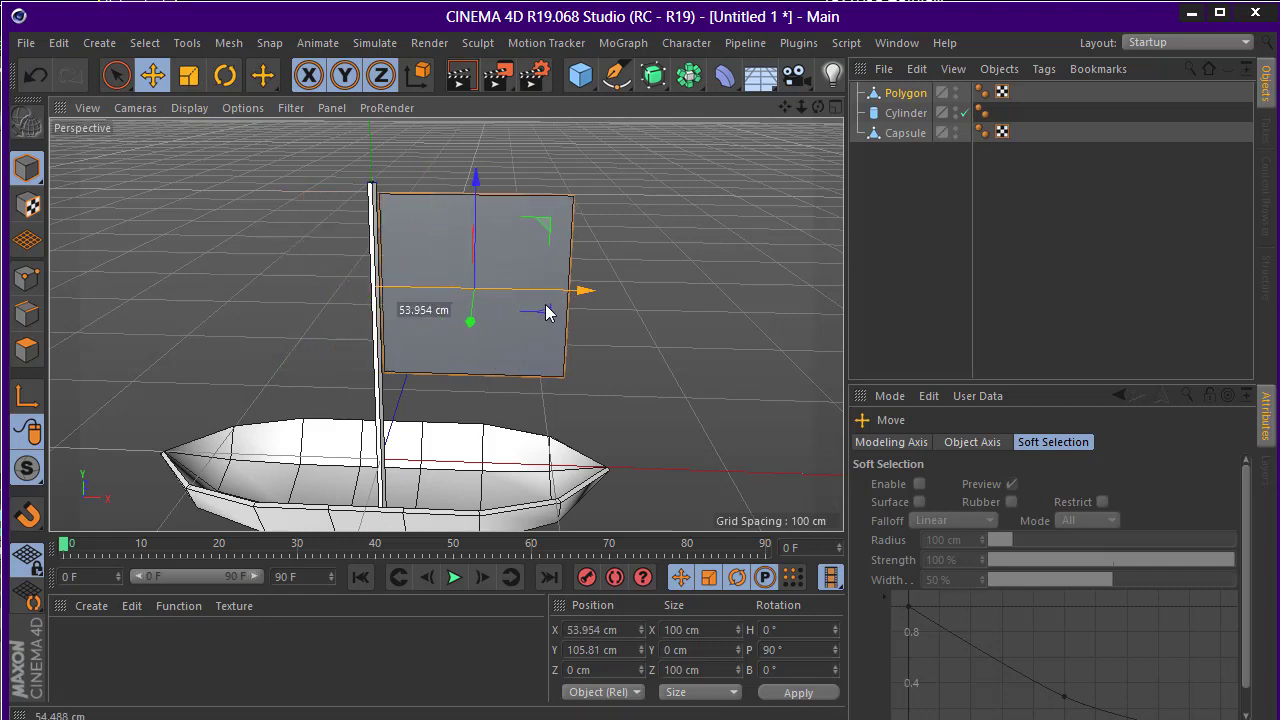
Drag the polygon's corners into a triangular sail from the mast top to the bow tip
{"action": "left_click", "coordinate": [27, 281]}
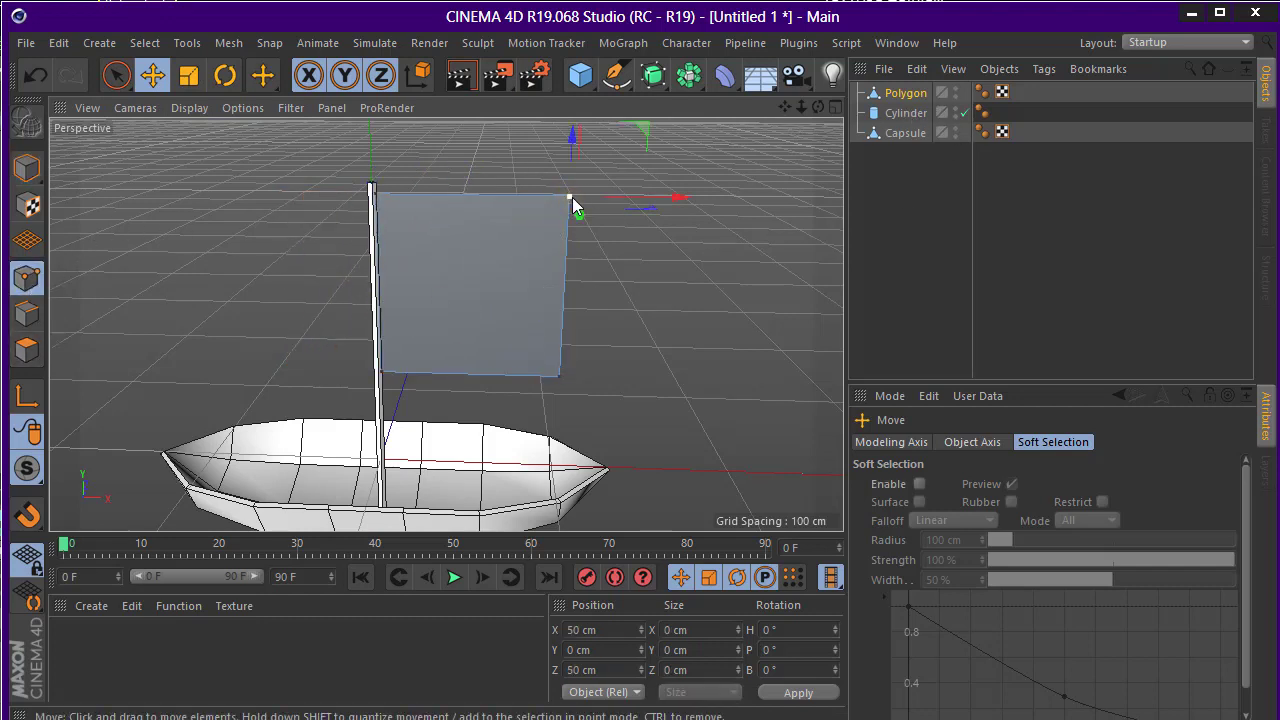
{"action": "left_click_drag", "start_coordinate": [640, 208], "coordinate": [458, 210]}
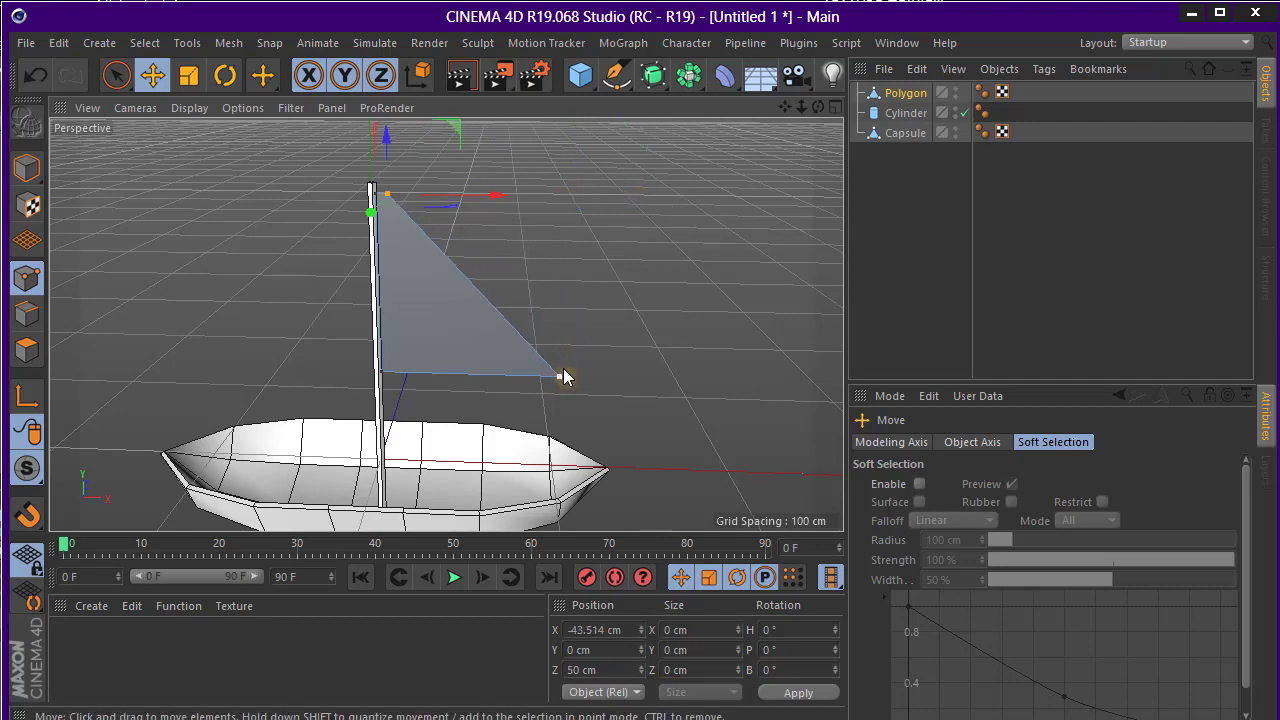
{"action": "mouse_move", "coordinate": [560, 300]}
{"action": "left_mouse_down"}
{"action": "mouse_move", "coordinate": [391, 392]}
{"action": "mouse_move", "coordinate": [393, 403]}
{"action": "left_mouse_up"}
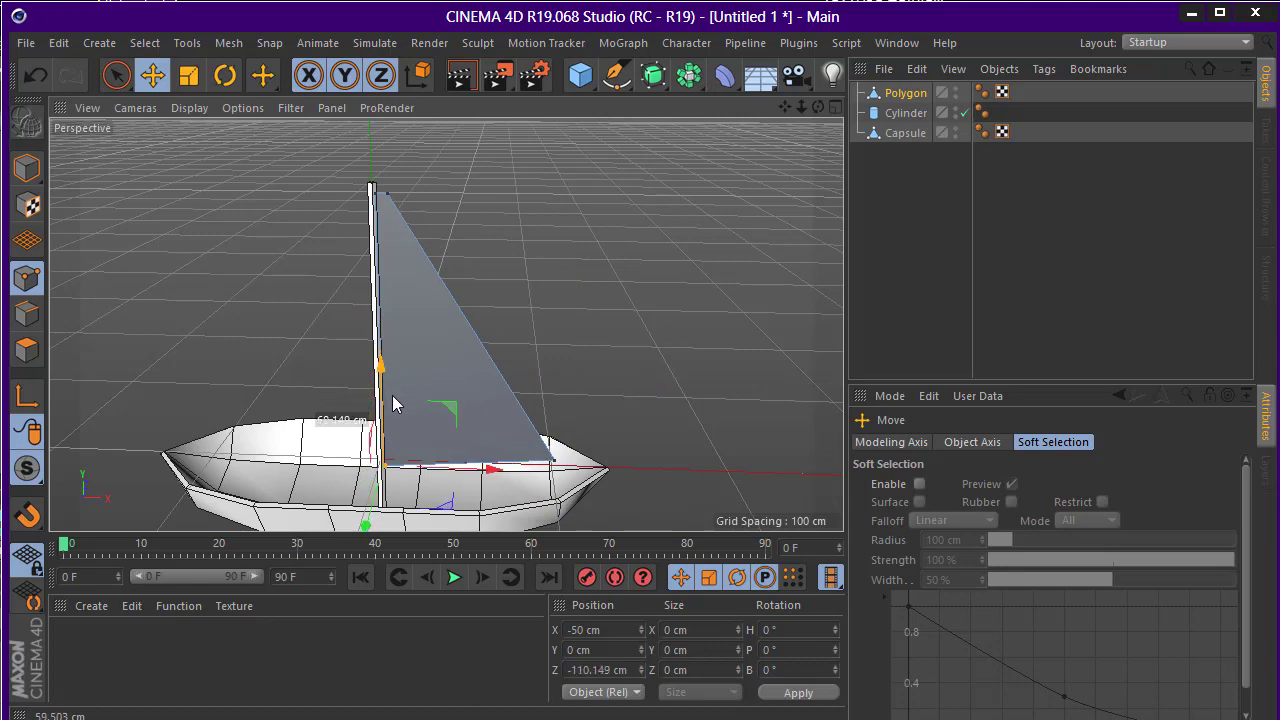
{"action": "left_click_drag", "start_coordinate": [585, 472], "coordinate": [612, 468]}
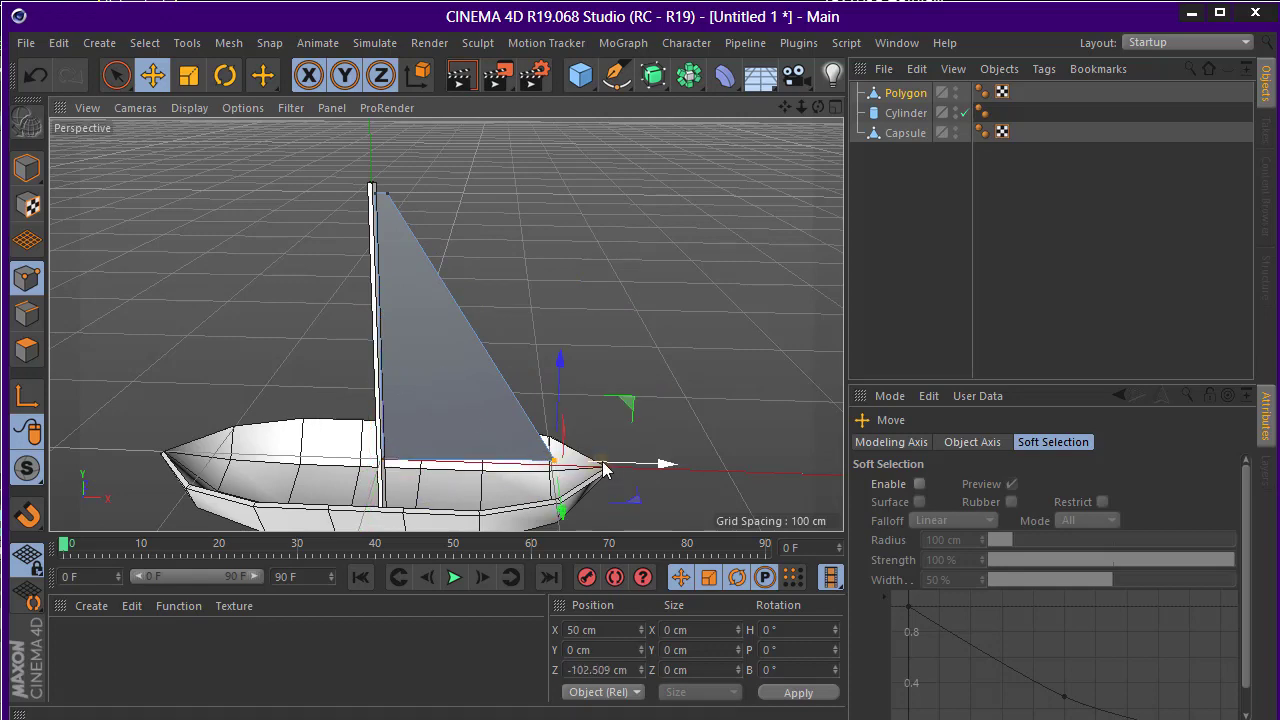
{"action": "left_click", "coordinate": [967, 258]}
{"action": "left_click_drag", "start_coordinate": [492, 367], "coordinate": [757, 251], "text": "alt"}
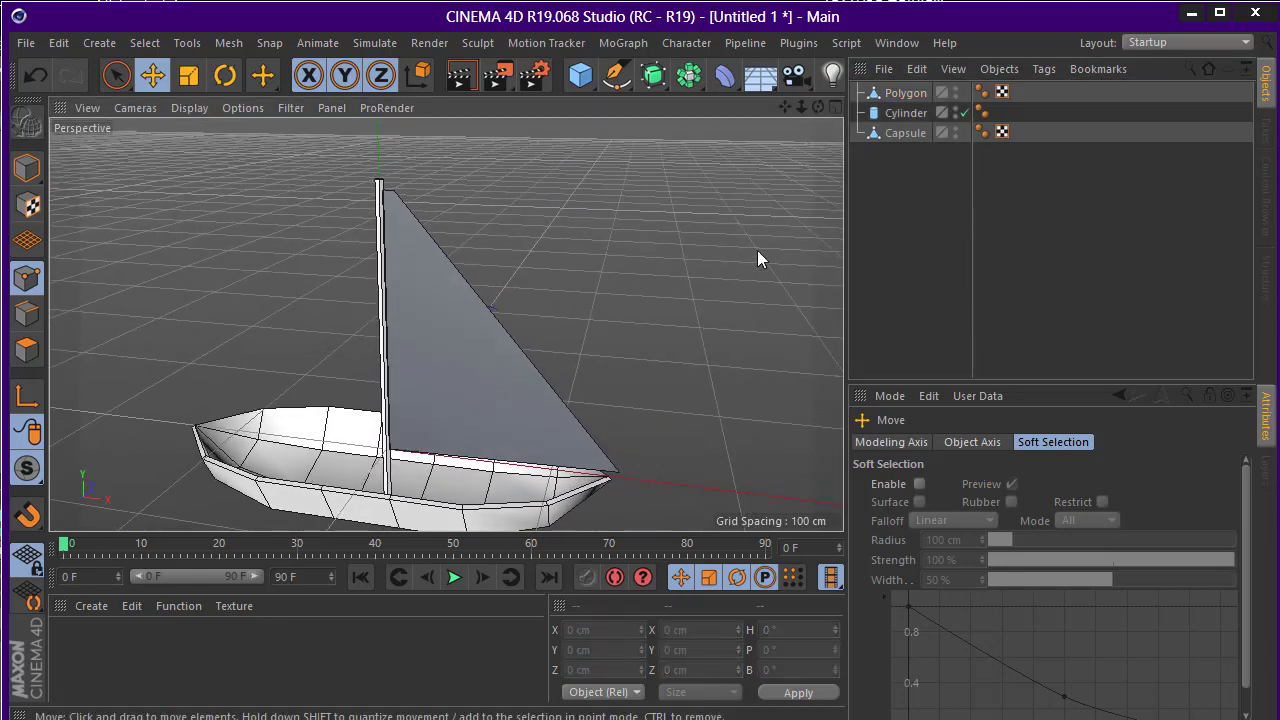
{"action": "mouse_move", "coordinate": [568, 342]}
{"action": "left_mouse_down", "text": "alt"}
{"action": "mouse_move", "coordinate": [231, 320]}
{"action": "mouse_move", "coordinate": [541, 366]}
{"action": "mouse_move", "coordinate": [664, 313]}
{"action": "mouse_move", "coordinate": [617, 371]}
{"action": "mouse_move", "coordinate": [630, 371]}
{"action": "left_mouse_up", "text": "alt"}
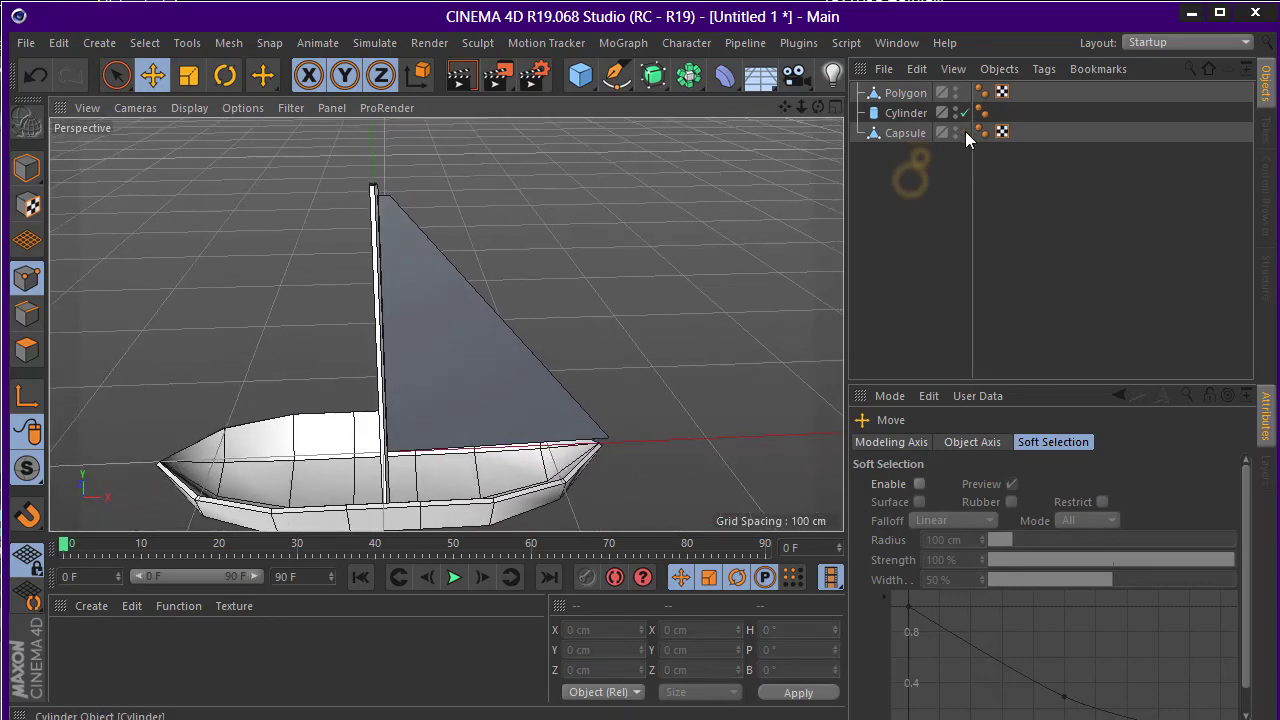
Convert the Polygon, Cylinder and Capsule all into editable polygon objects
{"action": "key", "text": "ctrl+a"}
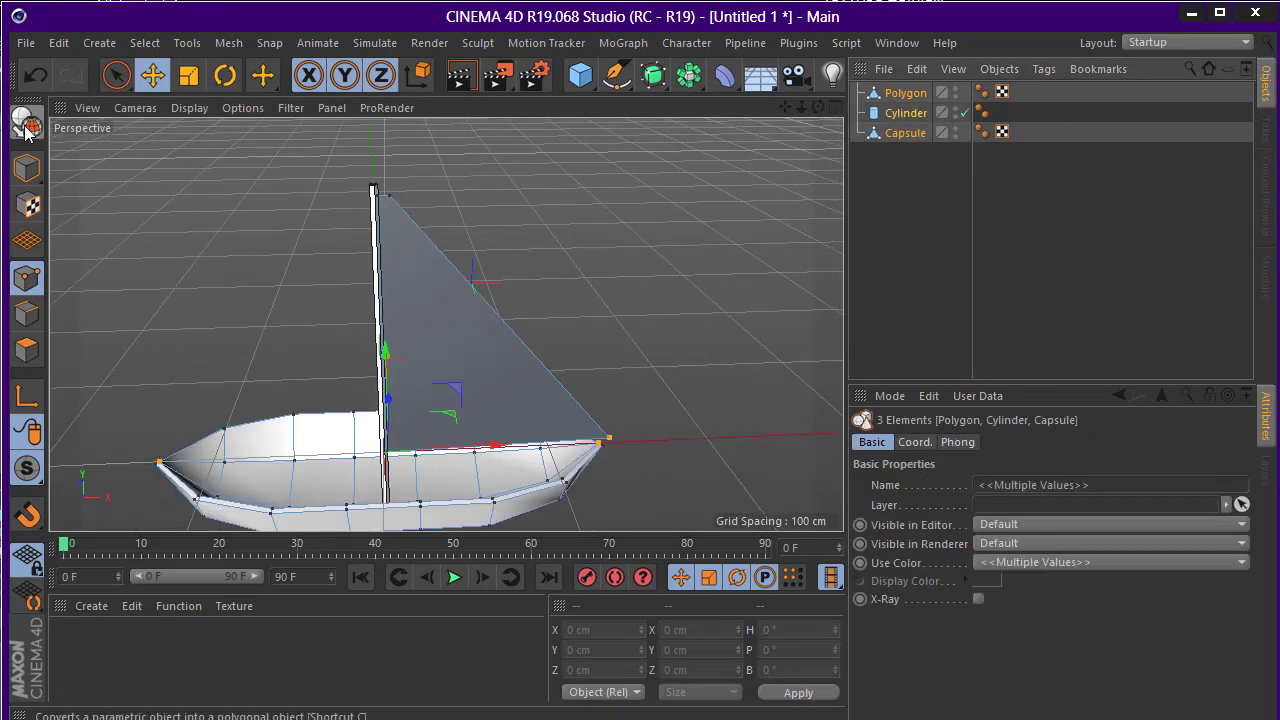
{"action": "left_click", "coordinate": [32, 125]}
{"action": "mouse_move", "coordinate": [520, 225]}
{"action": "left_mouse_down", "text": "alt"}
{"action": "mouse_move", "coordinate": [560, 235]}
{"action": "mouse_move", "coordinate": [720, 150]}
{"action": "left_mouse_up", "text": "alt"}
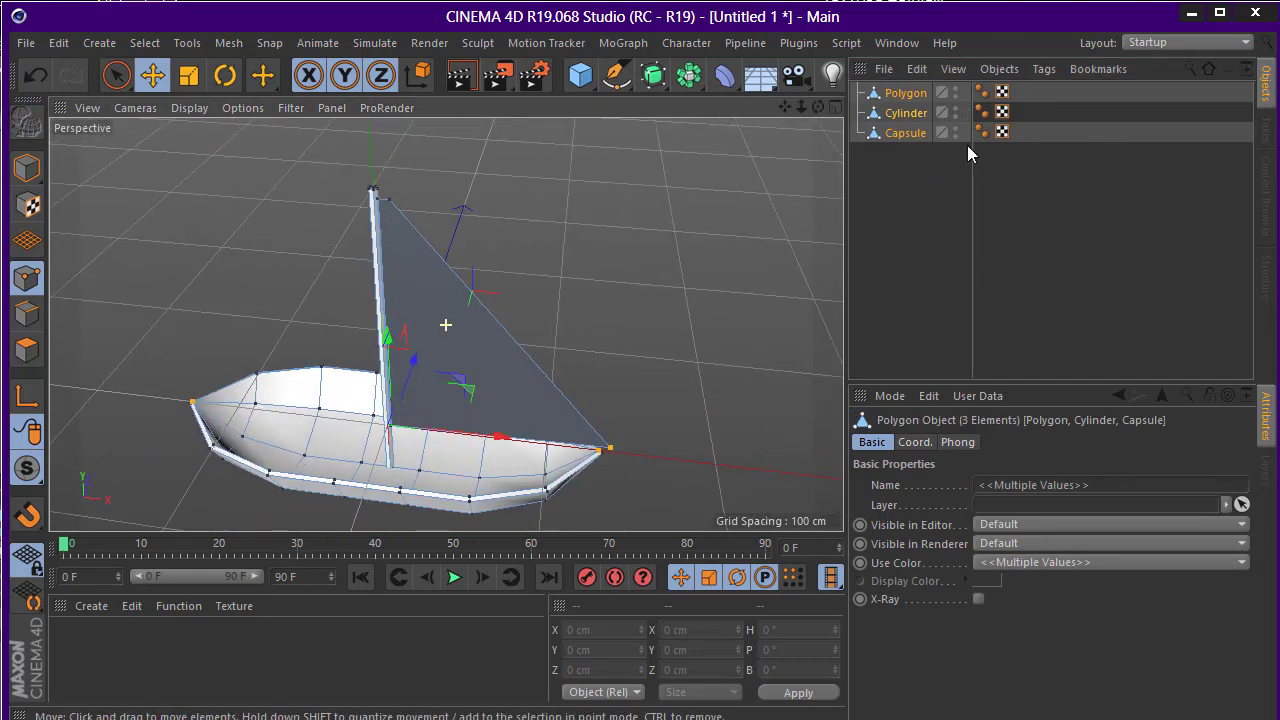
Group the three boat parts under a new null renamed Perahu
{"action": "right_click", "coordinate": [915, 101]}
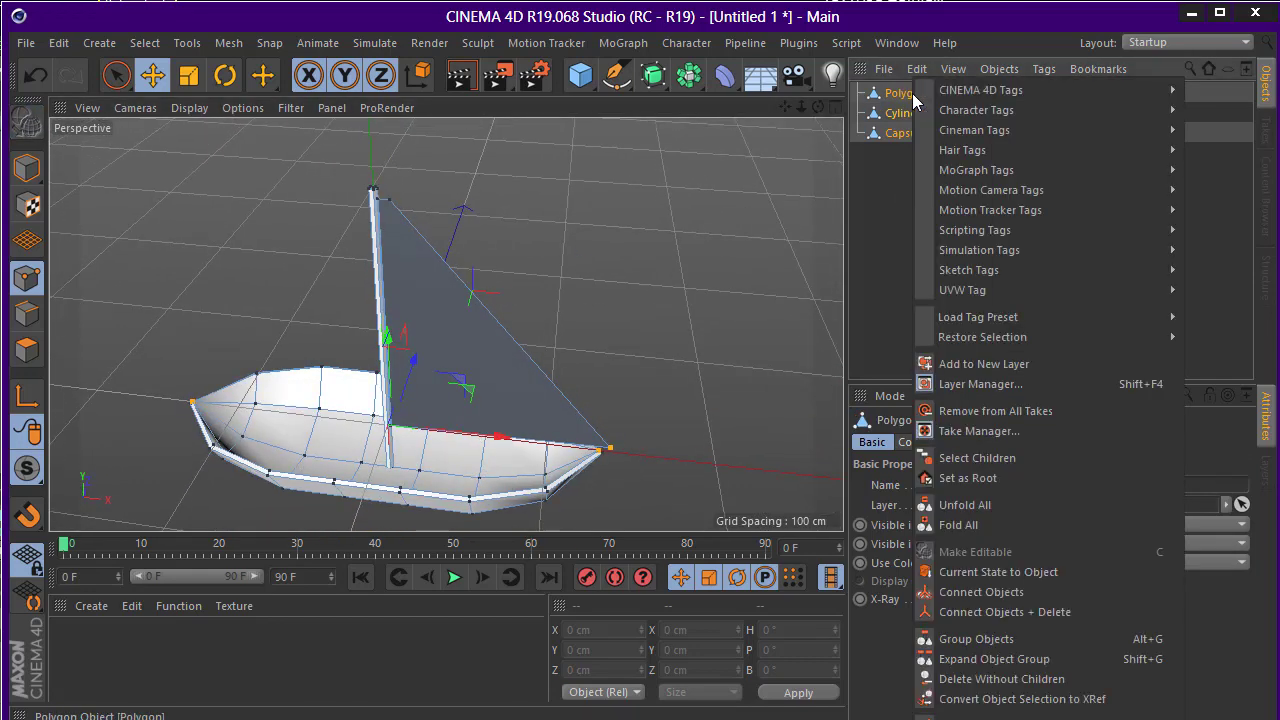
{"action": "left_click", "coordinate": [969, 637]}
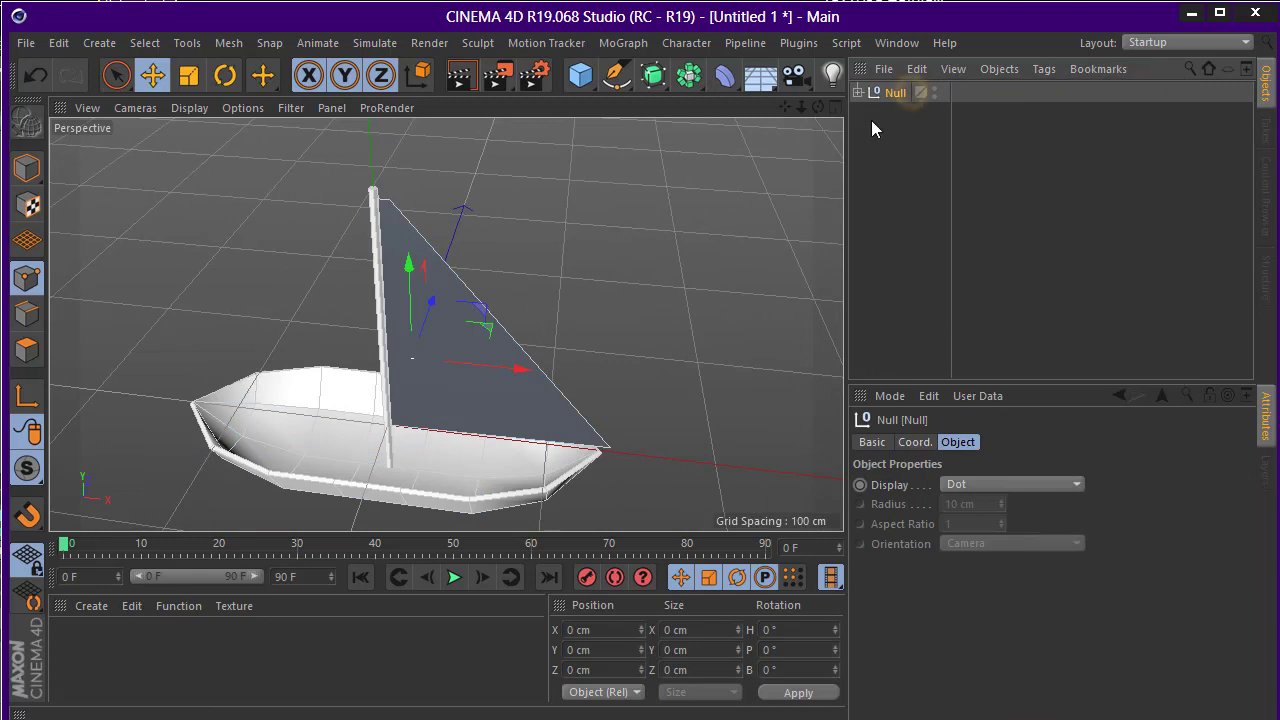
{"action": "double_click", "coordinate": [898, 92]}
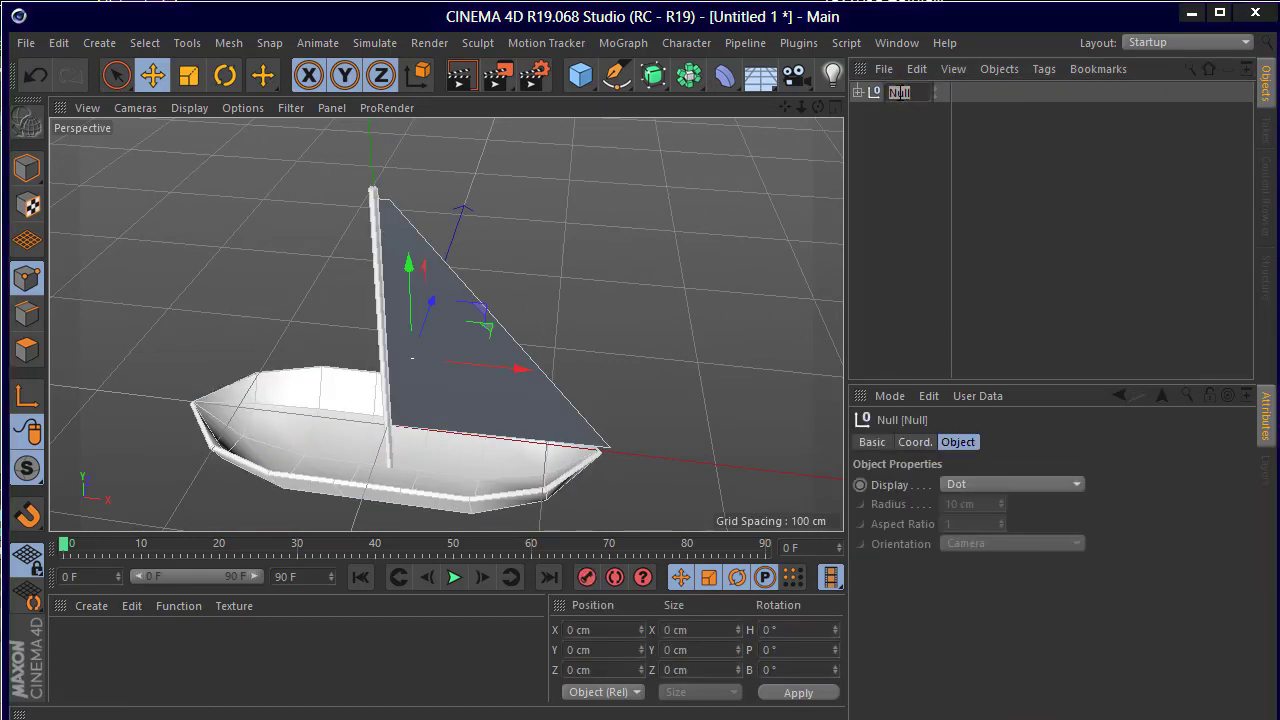
{"action": "type", "text": "Perahu"}
{"action": "key", "text": "Return"}
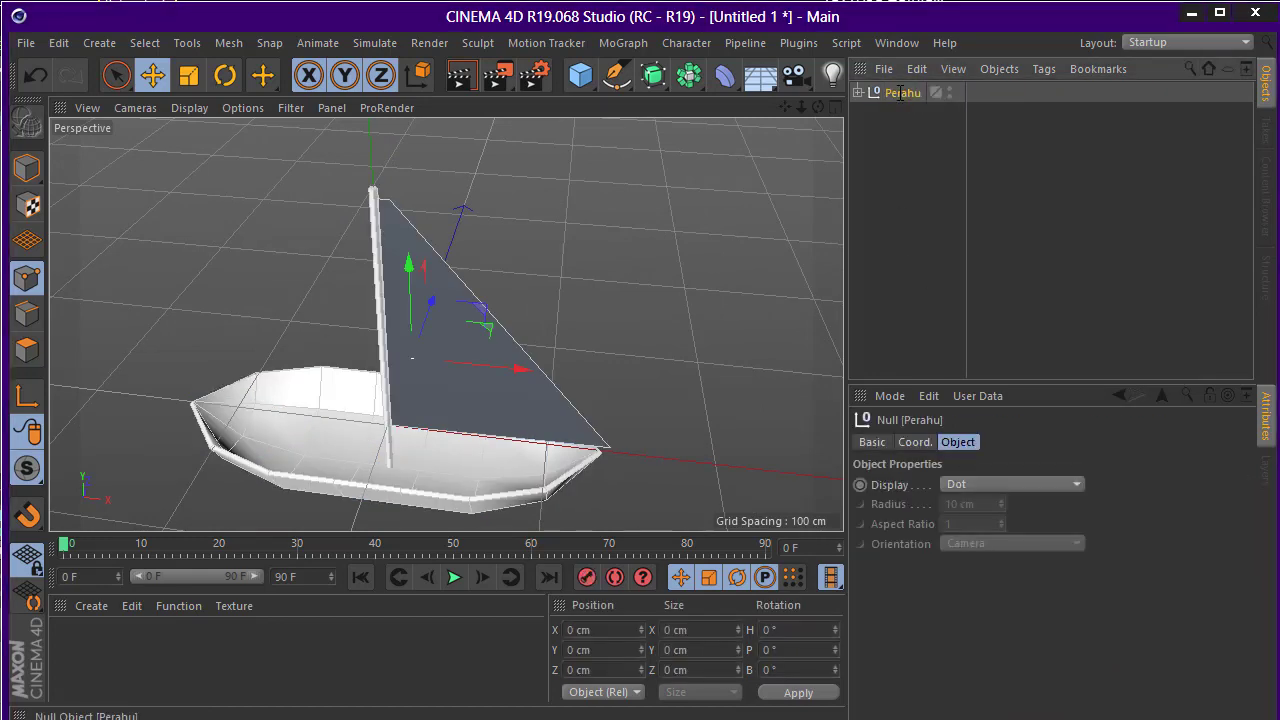
{"action": "left_click", "coordinate": [897, 124]}
{"action": "mouse_move", "coordinate": [771, 209]}
{"action": "left_mouse_down", "text": "alt"}
{"action": "mouse_move", "coordinate": [628, 273]}
{"action": "mouse_move", "coordinate": [702, 296]}
{"action": "mouse_move", "coordinate": [700, 280]}
{"action": "mouse_move", "coordinate": [708, 315]}
{"action": "left_mouse_up", "text": "alt"}
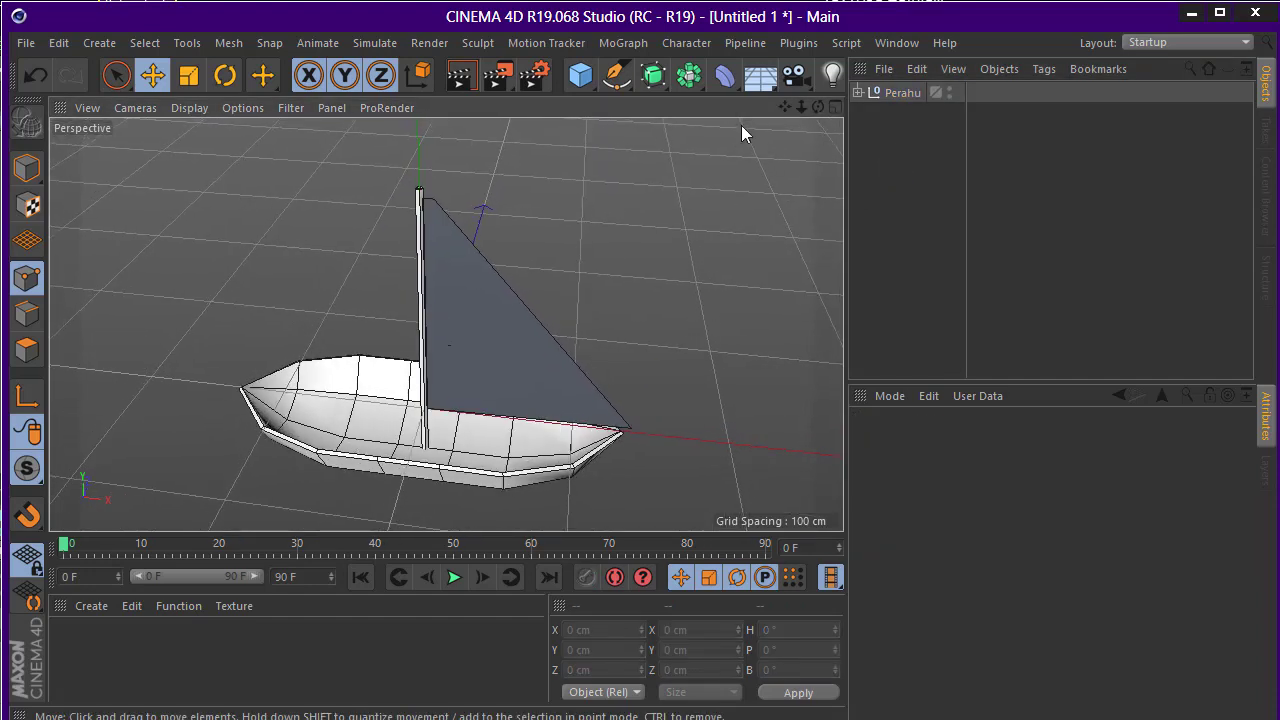
Add a Sphere primitive above the boat
{"action": "left_click", "coordinate": [574, 84]}
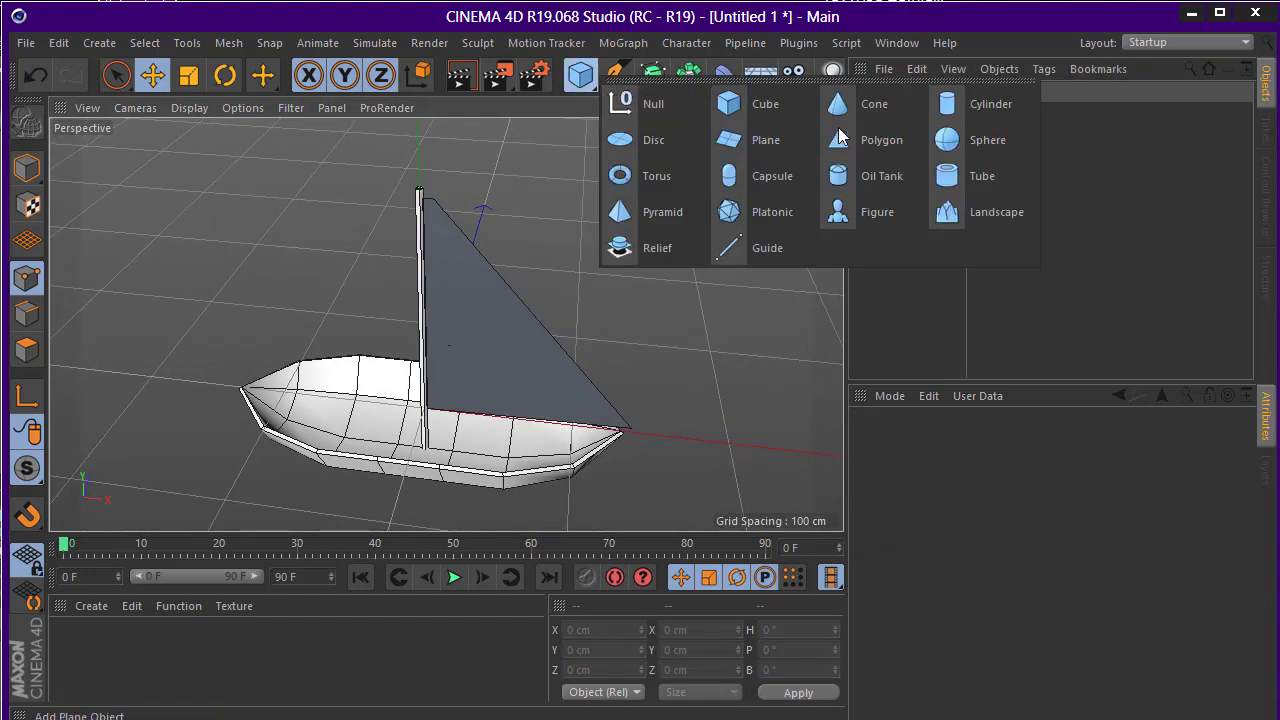
{"action": "left_click", "coordinate": [974, 141]}
{"action": "mouse_move", "coordinate": [395, 310]}
{"action": "left_mouse_down", "text": "alt"}
{"action": "mouse_move", "coordinate": [406, 320]}
{"action": "mouse_move", "coordinate": [434, 286]}
{"action": "left_mouse_up", "text": "alt"}
{"action": "left_click_drag", "start_coordinate": [443, 343], "coordinate": [470, 480], "text": "alt"}
{"action": "right_click_drag", "start_coordinate": [470, 480], "coordinate": [481, 502], "text": "alt"}
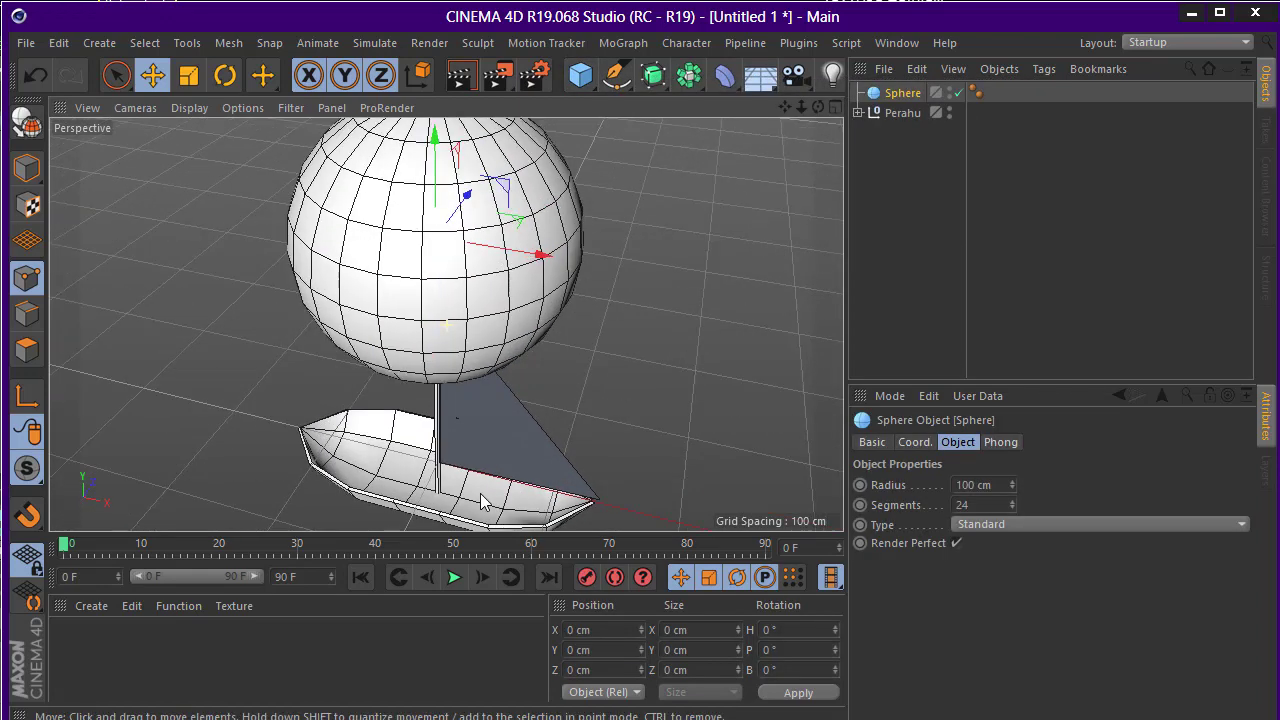
{"action": "left_click_drag", "start_coordinate": [481, 502], "coordinate": [540, 430], "text": "alt"}
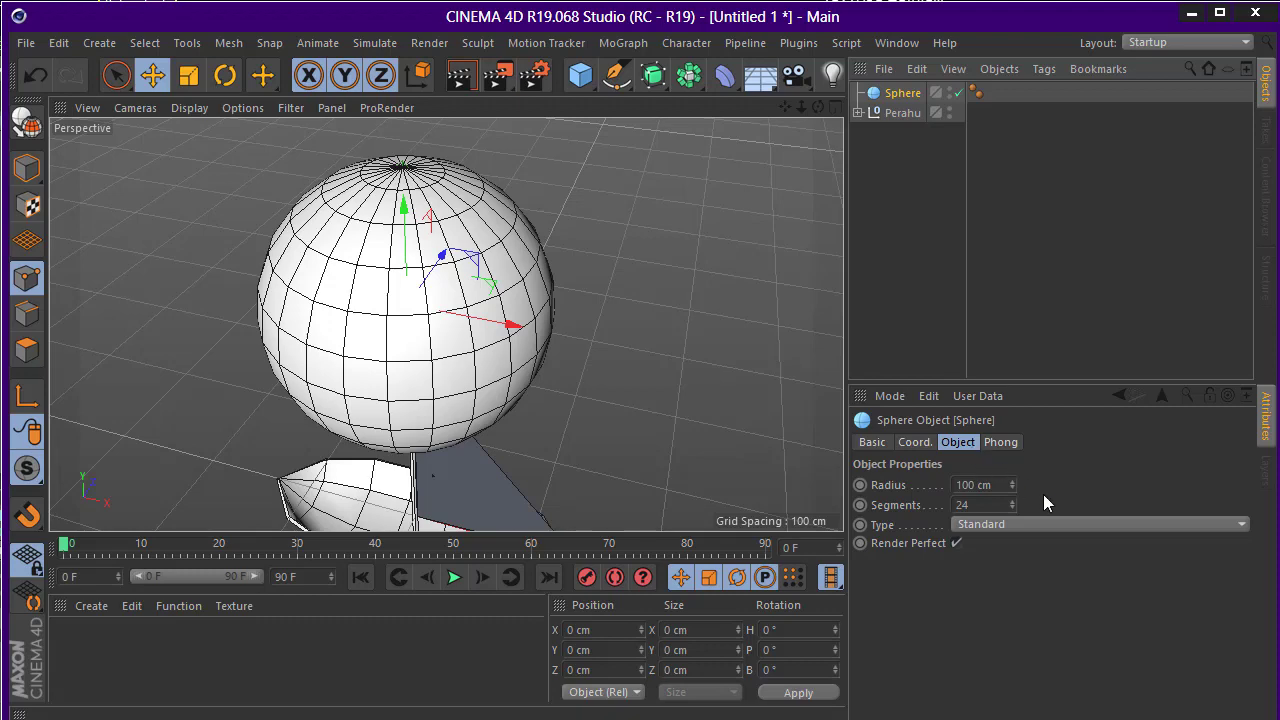
Lower the sphere's segments from 24 to 10 and make it editable
{"action": "left_click_drag", "start_coordinate": [1015, 505], "coordinate": [1015, 540]}
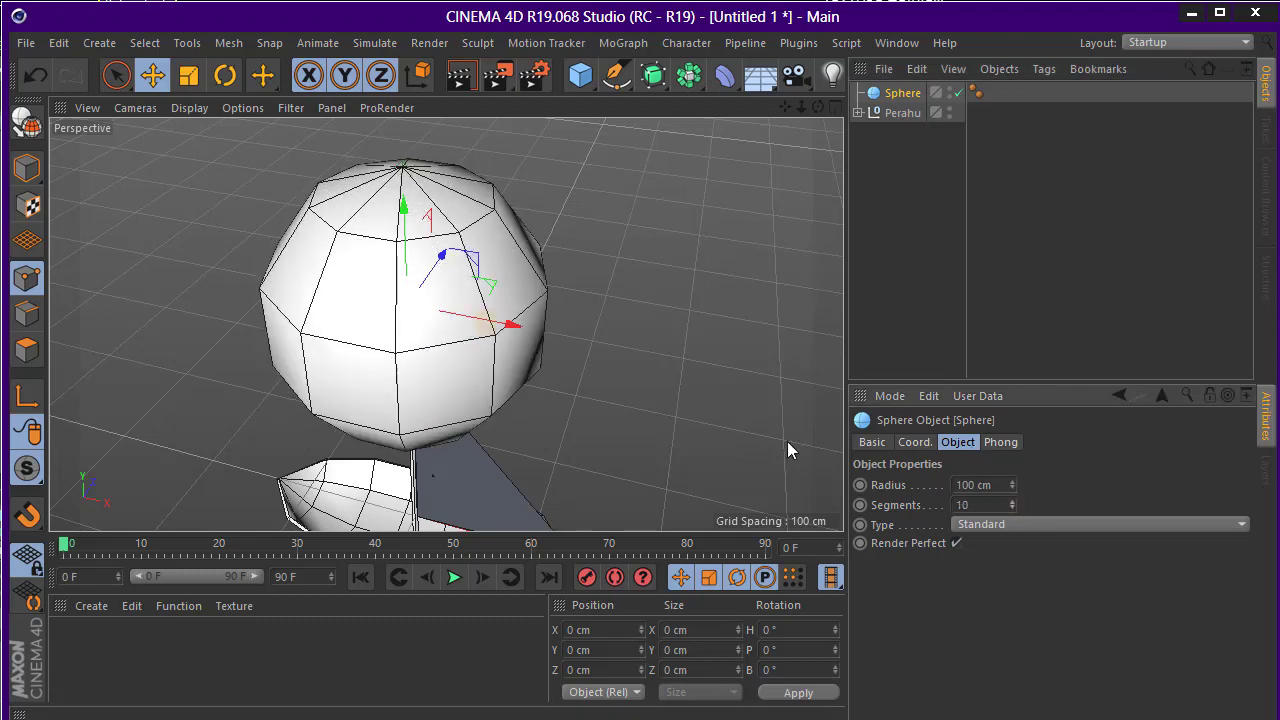
{"action": "mouse_move", "coordinate": [787, 441]}
{"action": "left_mouse_down", "text": "alt"}
{"action": "mouse_move", "coordinate": [727, 268]}
{"action": "mouse_move", "coordinate": [638, 304]}
{"action": "mouse_move", "coordinate": [658, 318]}
{"action": "mouse_move", "coordinate": [623, 314]}
{"action": "mouse_move", "coordinate": [651, 311]}
{"action": "mouse_move", "coordinate": [698, 350]}
{"action": "left_mouse_up", "text": "alt"}
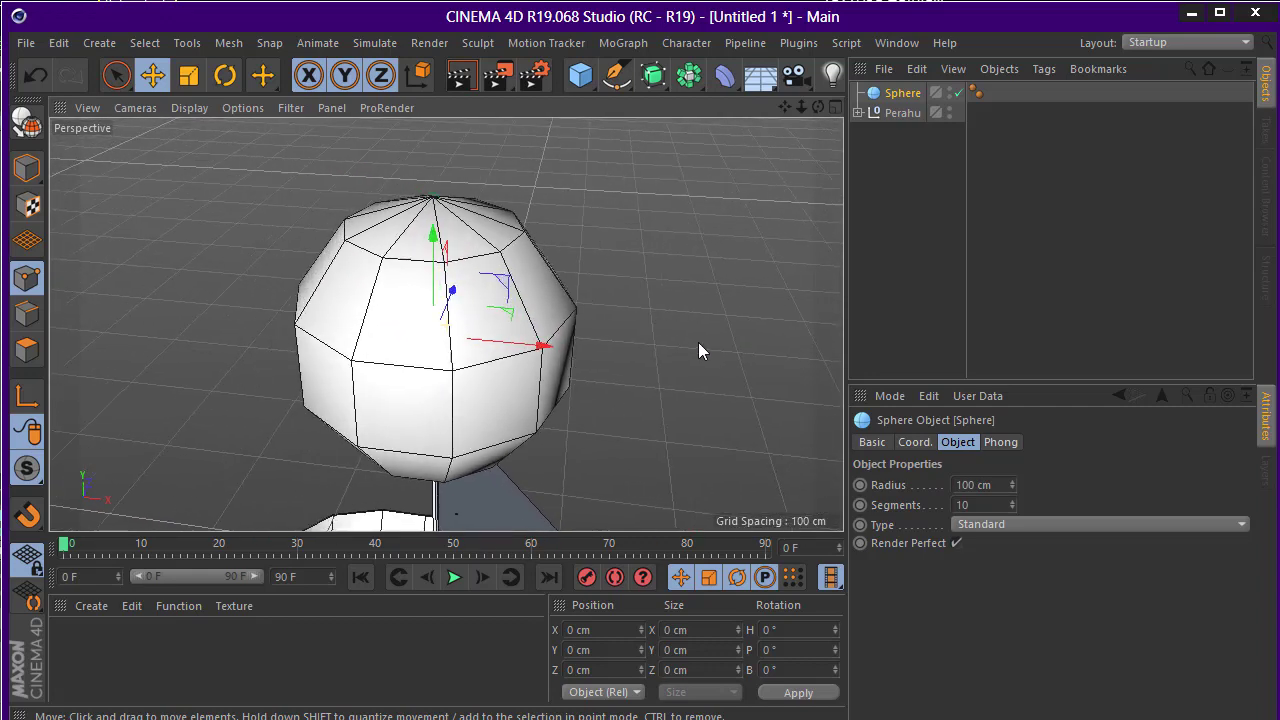
{"action": "left_click", "coordinate": [30, 136]}
{"action": "mouse_move", "coordinate": [170, 123]}
{"action": "left_mouse_down", "text": "alt"}
{"action": "mouse_move", "coordinate": [472, 209]}
{"action": "mouse_move", "coordinate": [136, 184]}
{"action": "left_mouse_up", "text": "alt"}
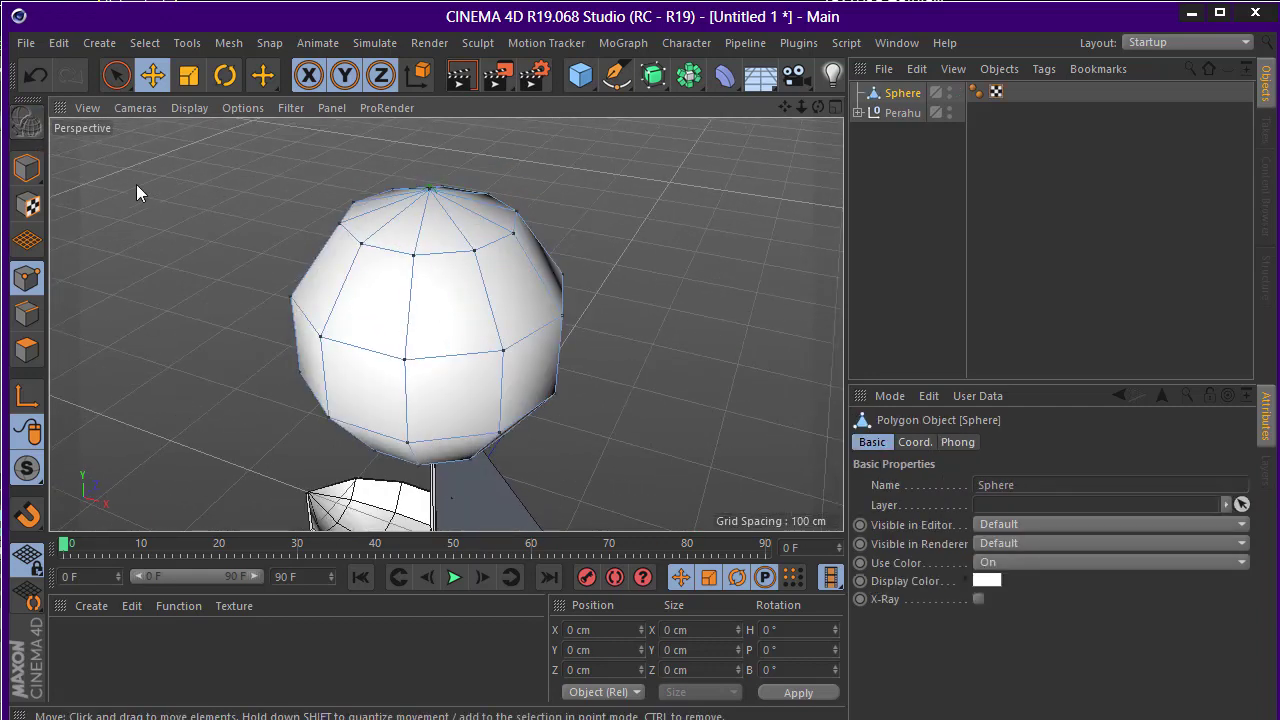
Scale the sphere in Model mode to about 89 cm deep and stretch it into a tall egg
{"action": "left_click", "coordinate": [113, 78]}
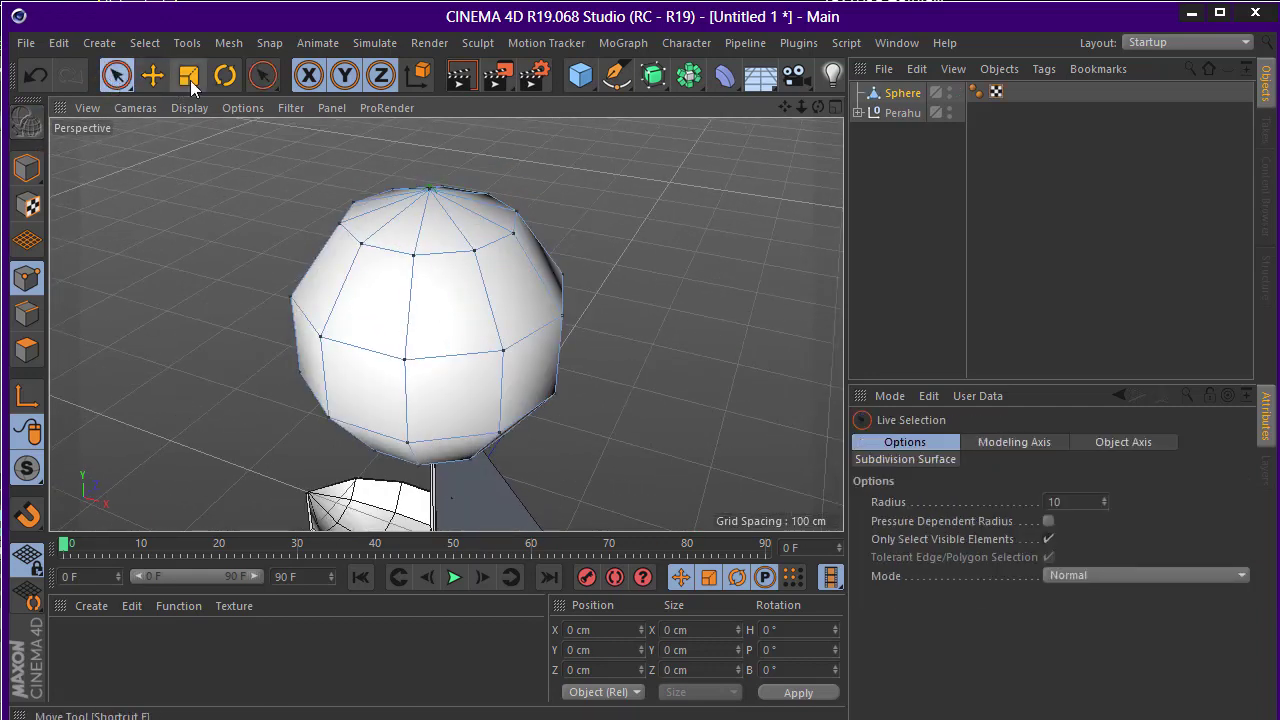
{"action": "left_click", "coordinate": [27, 170]}
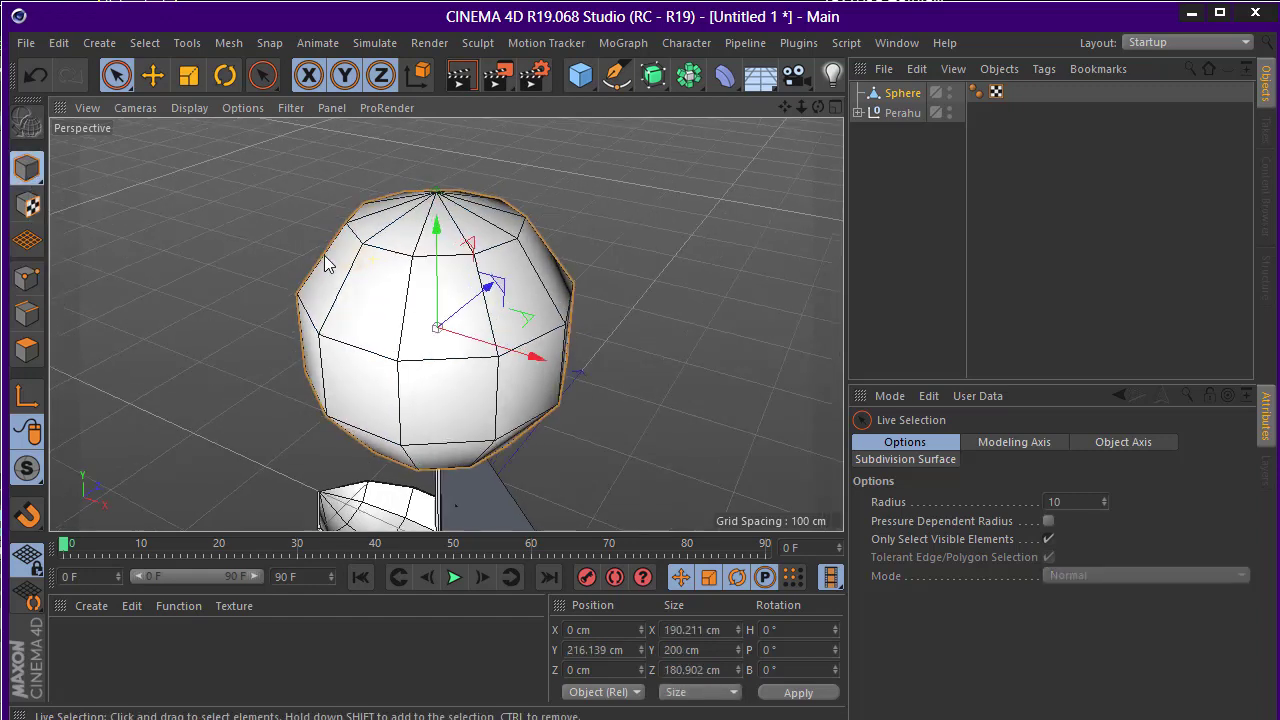
{"action": "left_click_drag", "start_coordinate": [323, 257], "coordinate": [321, 173], "text": "alt"}
{"action": "left_click", "coordinate": [210, 80]}
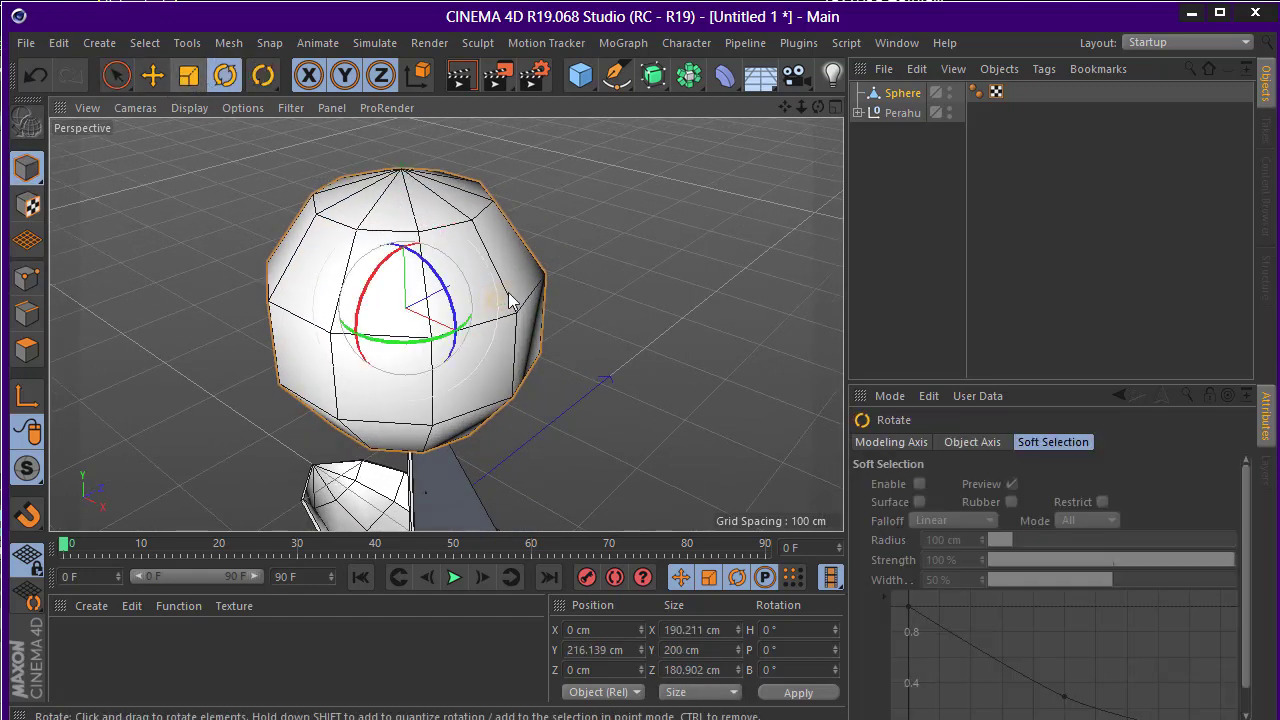
{"action": "left_click_drag", "start_coordinate": [230, 150], "coordinate": [206, 136], "text": "alt"}
{"action": "left_click", "coordinate": [188, 75]}
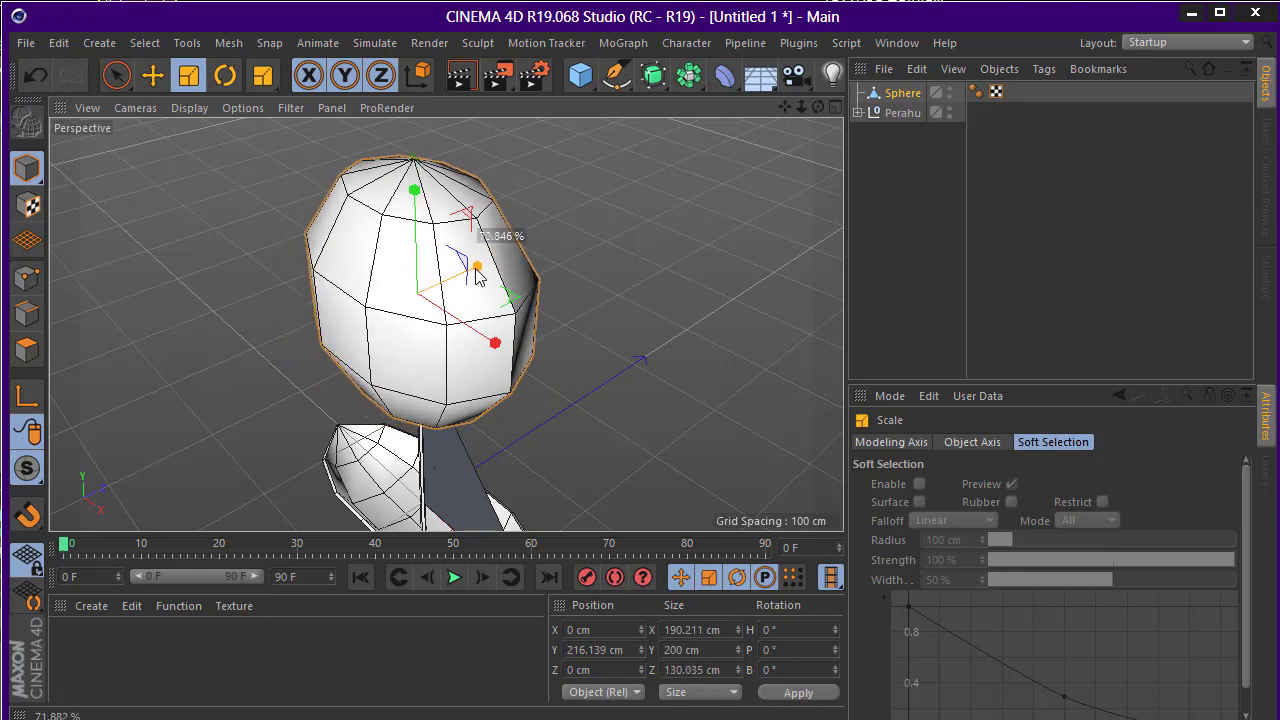
{"action": "mouse_move", "coordinate": [505, 262]}
{"action": "left_mouse_down"}
{"action": "mouse_move", "coordinate": [480, 232]}
{"action": "mouse_move", "coordinate": [702, 240]}
{"action": "mouse_move", "coordinate": [600, 245]}
{"action": "left_mouse_up"}
{"action": "left_click_drag", "start_coordinate": [334, 247], "coordinate": [334, 268]}
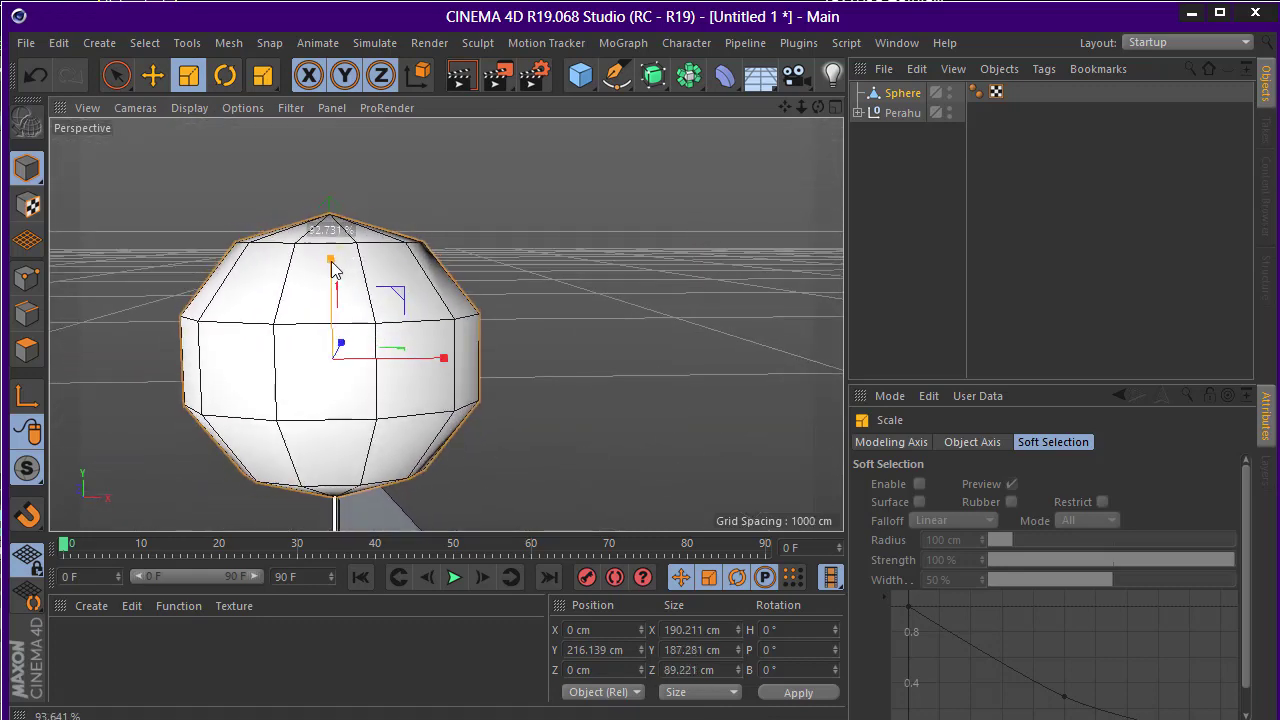
{"action": "mouse_move", "coordinate": [434, 362]}
{"action": "left_mouse_down"}
{"action": "mouse_move", "coordinate": [666, 329]}
{"action": "mouse_move", "coordinate": [677, 274]}
{"action": "mouse_move", "coordinate": [640, 334]}
{"action": "mouse_move", "coordinate": [677, 308]}
{"action": "mouse_move", "coordinate": [763, 297]}
{"action": "mouse_move", "coordinate": [655, 329]}
{"action": "left_mouse_up"}
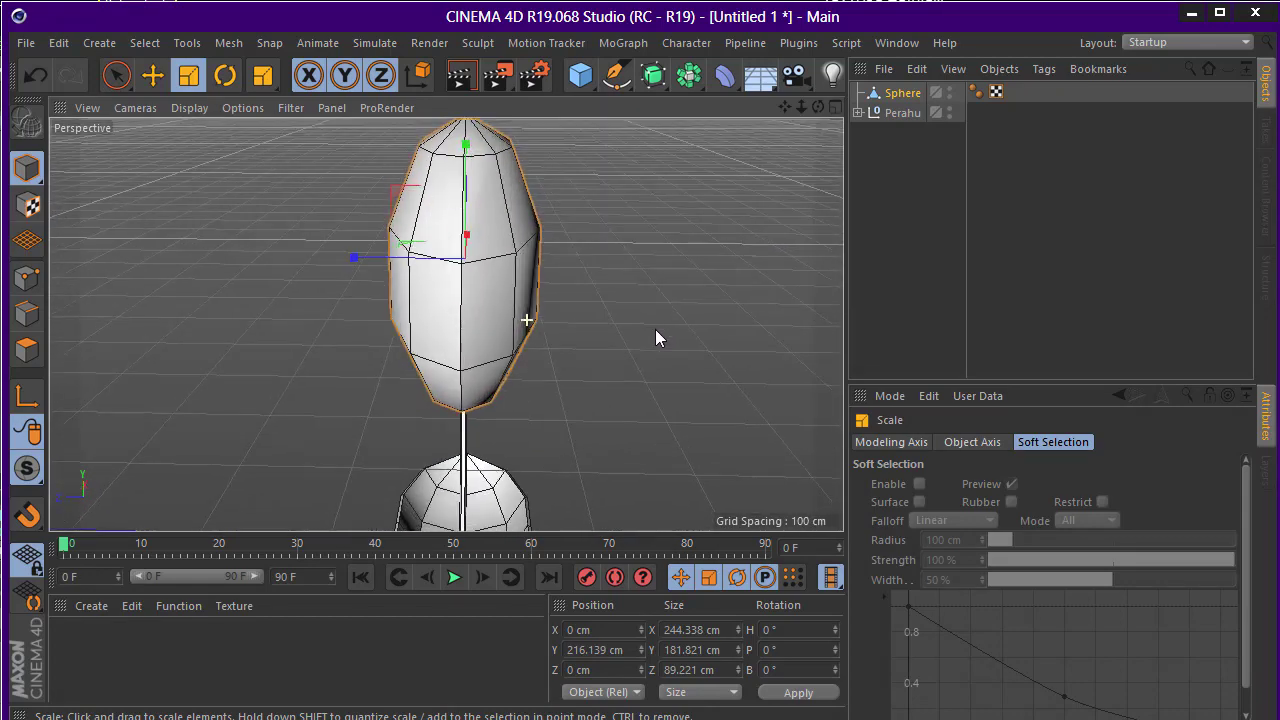
{"action": "scroll", "coordinate": [513, 329], "scroll_direction": "up", "scroll_amount": 3}
{"action": "left_click", "coordinate": [30, 322]}
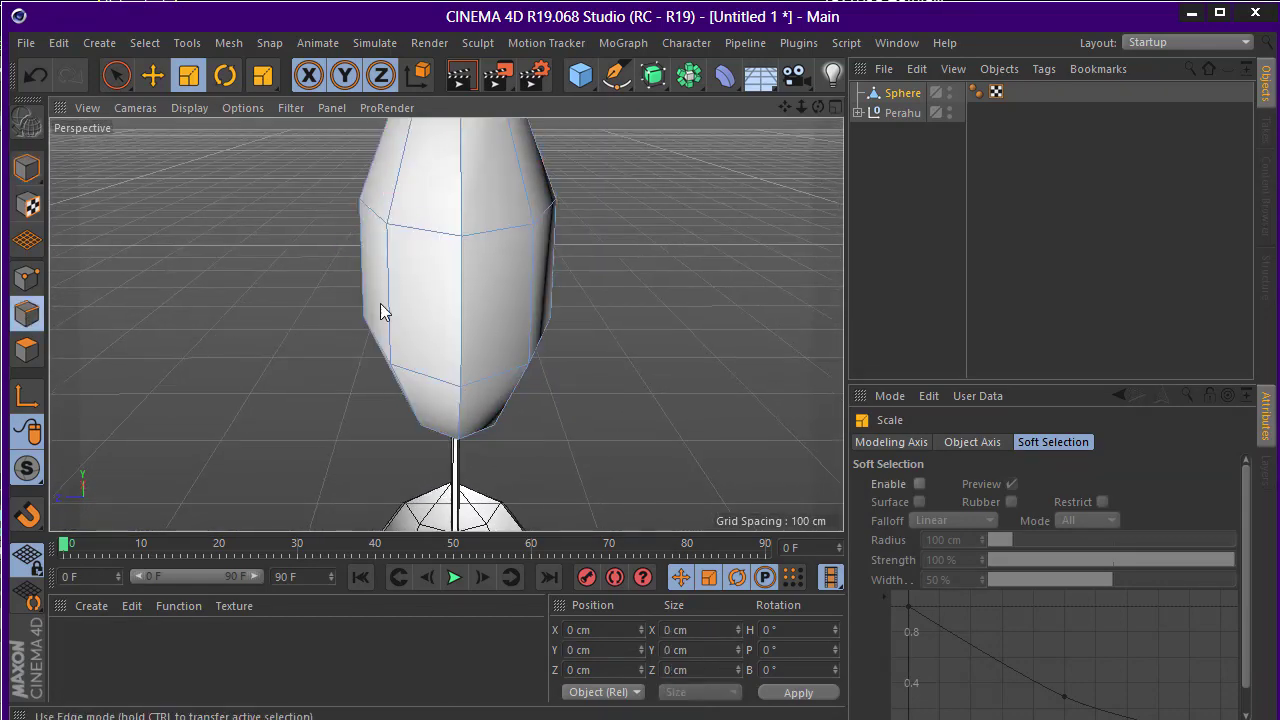
Extrude a side edge of the sphere outward twice, the second pass by -12.6 cm
{"action": "left_click", "coordinate": [462, 302]}
{"action": "left_click_drag", "start_coordinate": [465, 304], "coordinate": [376, 289], "text": "alt"}
{"action": "right_click", "coordinate": [461, 280]}
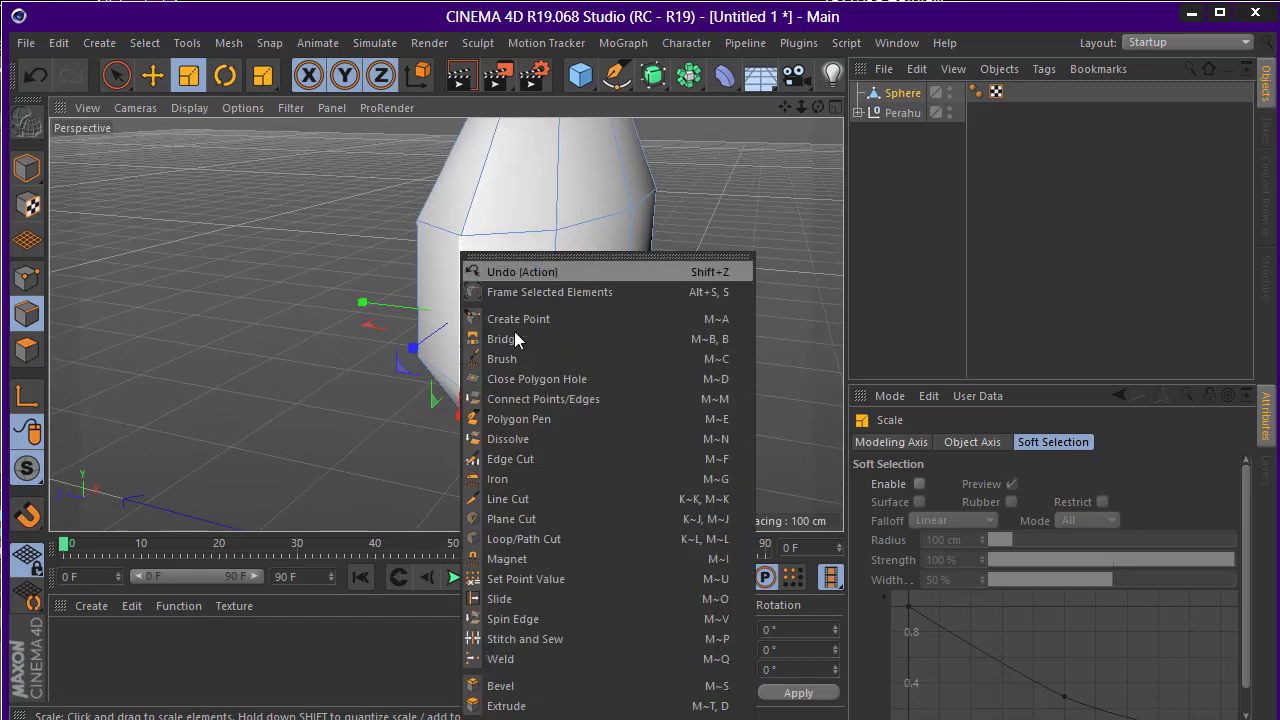
{"action": "left_click", "coordinate": [565, 705]}
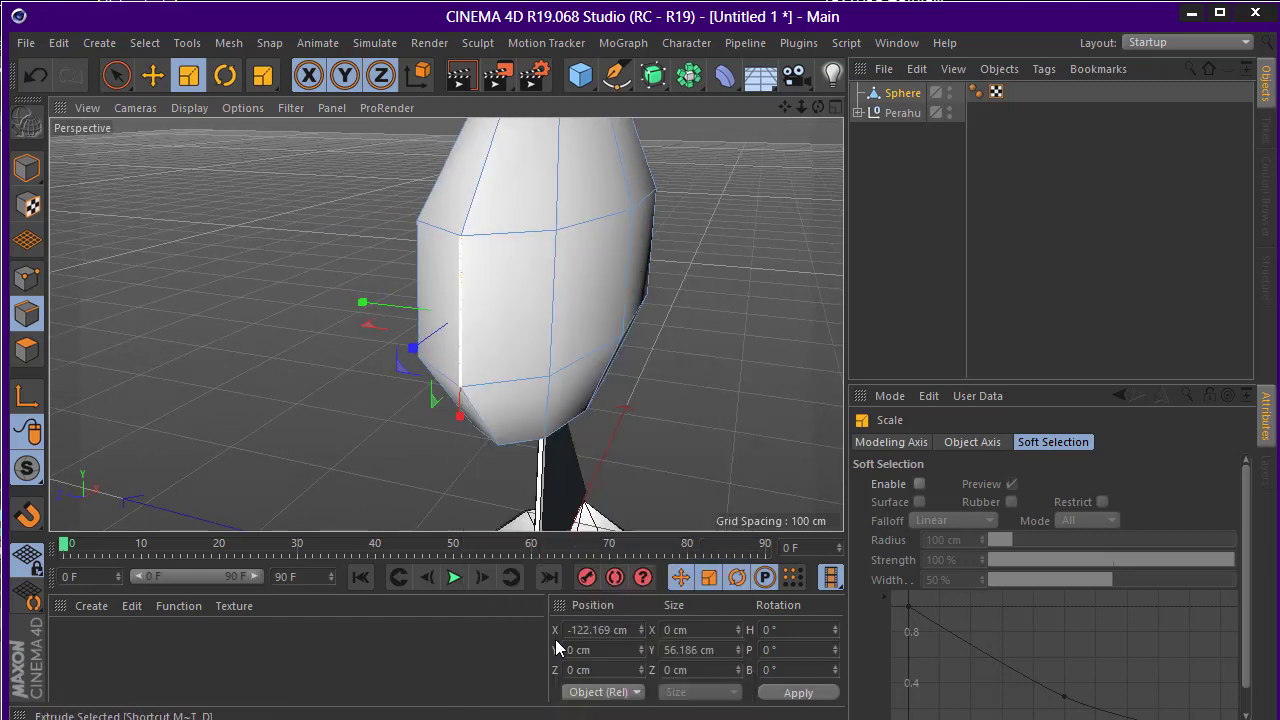
{"action": "mouse_move", "coordinate": [475, 352]}
{"action": "left_mouse_down"}
{"action": "mouse_move", "coordinate": [391, 383]}
{"action": "mouse_move", "coordinate": [457, 306]}
{"action": "left_mouse_up"}
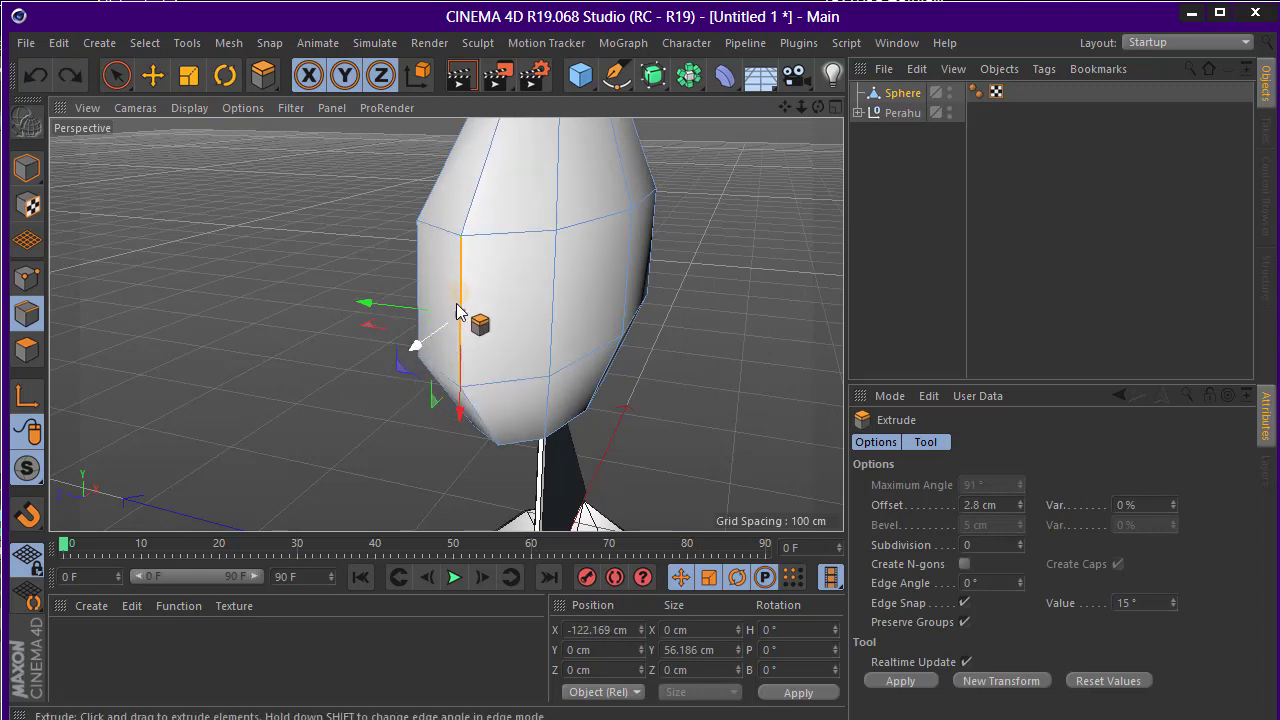
{"action": "scroll", "coordinate": [346, 306], "scroll_direction": "up", "scroll_amount": 5}
{"action": "scroll", "coordinate": [583, 260], "scroll_direction": "up", "scroll_amount": 3}
{"action": "left_click_drag", "start_coordinate": [593, 322], "coordinate": [565, 325]}
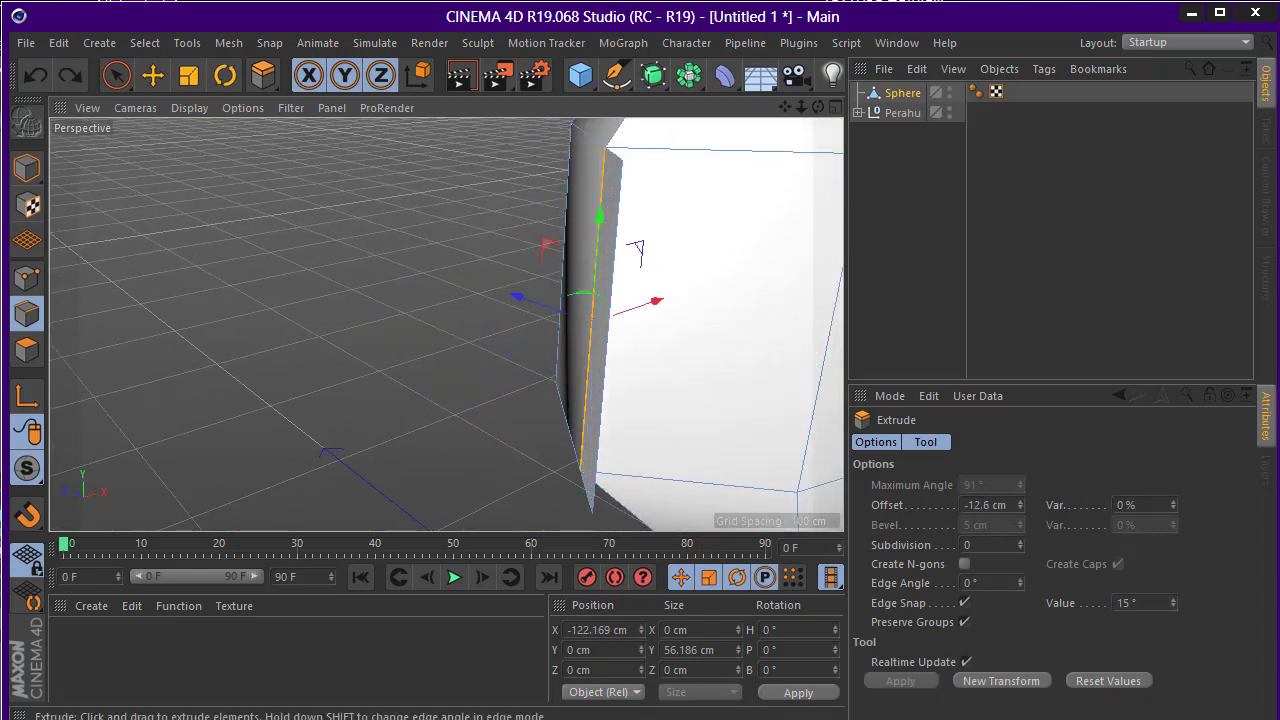
Bevel the extruded edge into a narrow strip
{"action": "left_click_drag", "start_coordinate": [596, 260], "coordinate": [648, 232], "text": "alt"}
{"action": "right_click", "coordinate": [648, 232]}
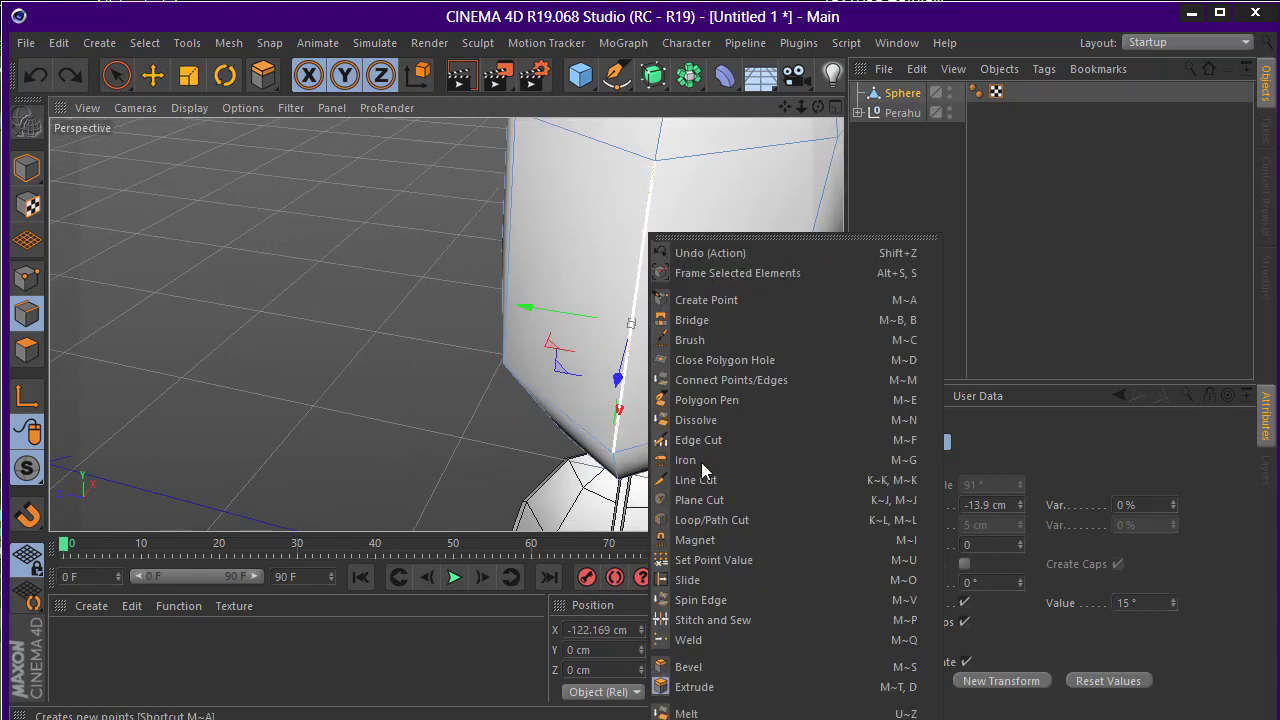
{"action": "left_click", "coordinate": [688, 666]}
{"action": "mouse_move", "coordinate": [641, 260]}
{"action": "left_mouse_down"}
{"action": "mouse_move", "coordinate": [663, 277]}
{"action": "mouse_move", "coordinate": [657, 251]}
{"action": "mouse_move", "coordinate": [666, 294]}
{"action": "mouse_move", "coordinate": [777, 271]}
{"action": "mouse_move", "coordinate": [697, 280]}
{"action": "mouse_move", "coordinate": [640, 343]}
{"action": "mouse_move", "coordinate": [525, 337]}
{"action": "mouse_move", "coordinate": [571, 371]}
{"action": "mouse_move", "coordinate": [289, 290]}
{"action": "left_mouse_up"}
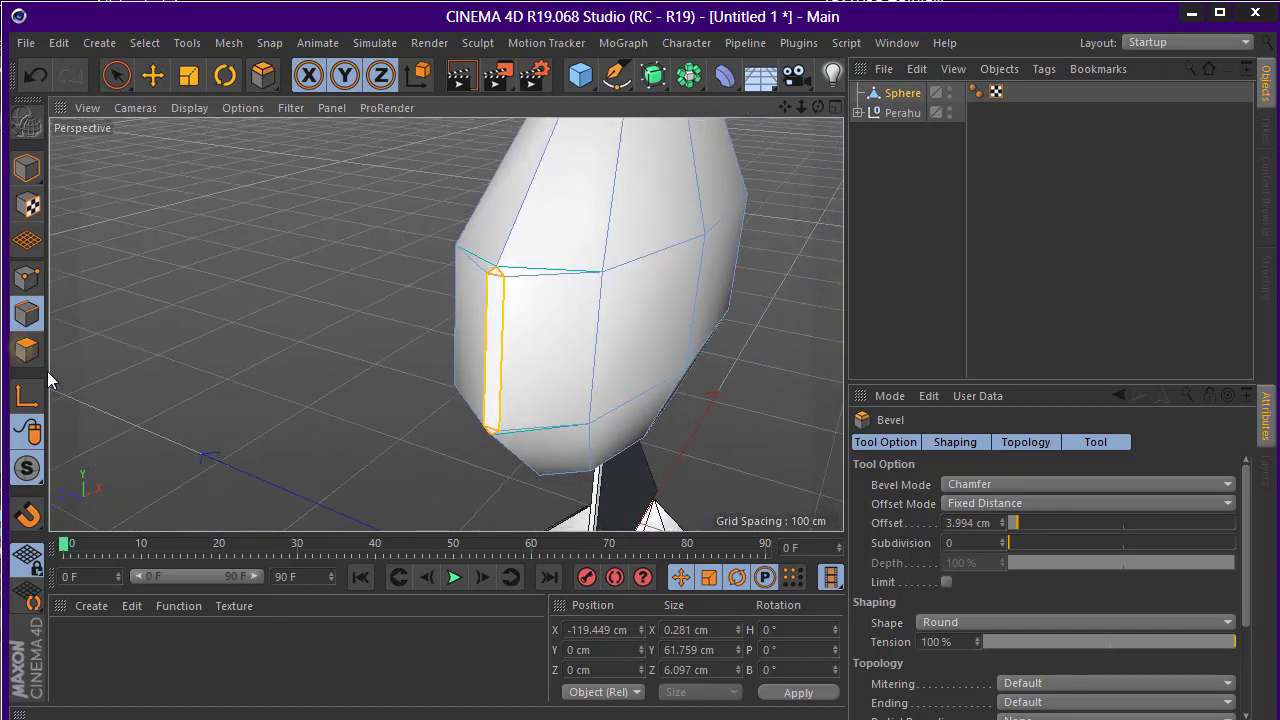
Extrude the bevelled strip's polygon slightly outward and stretch it taller
{"action": "left_click", "coordinate": [27, 349]}
{"action": "mouse_move", "coordinate": [531, 363]}
{"action": "left_mouse_down", "text": "alt"}
{"action": "mouse_move", "coordinate": [477, 357]}
{"action": "mouse_move", "coordinate": [517, 337]}
{"action": "mouse_move", "coordinate": [522, 310]}
{"action": "left_mouse_up", "text": "alt"}
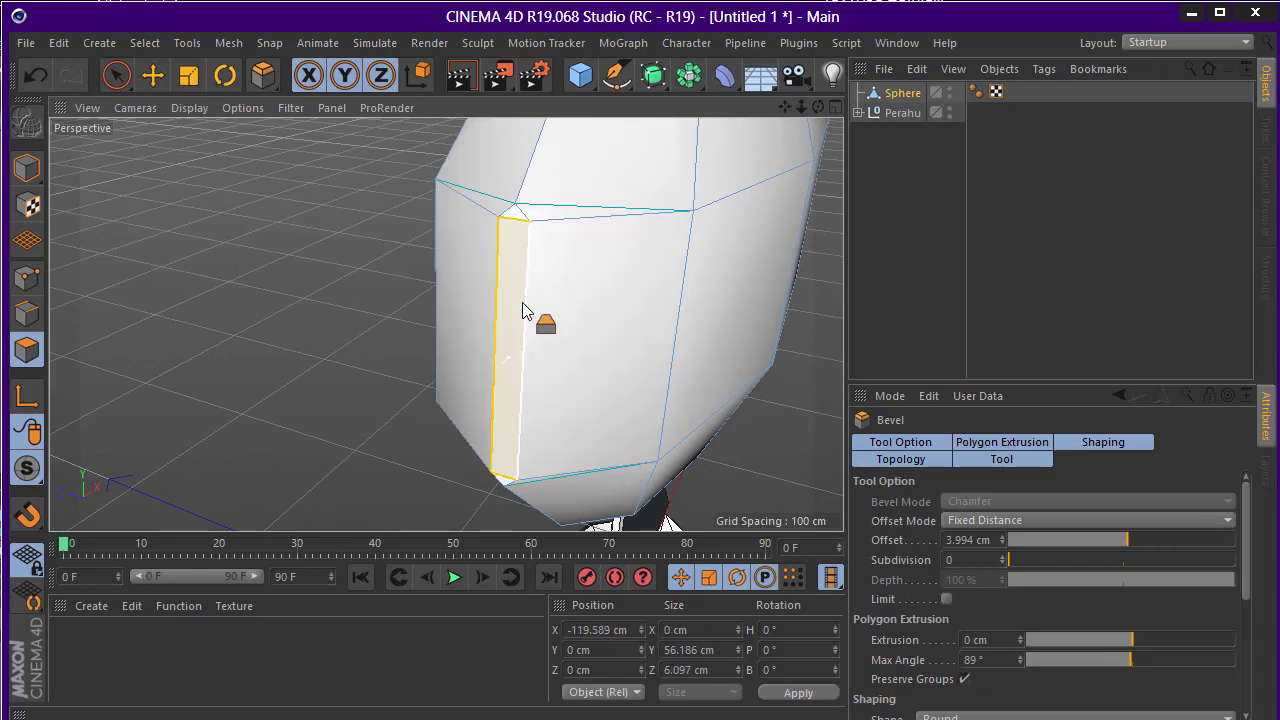
{"action": "right_click", "coordinate": [522, 310]}
{"action": "left_click", "coordinate": [572, 410]}
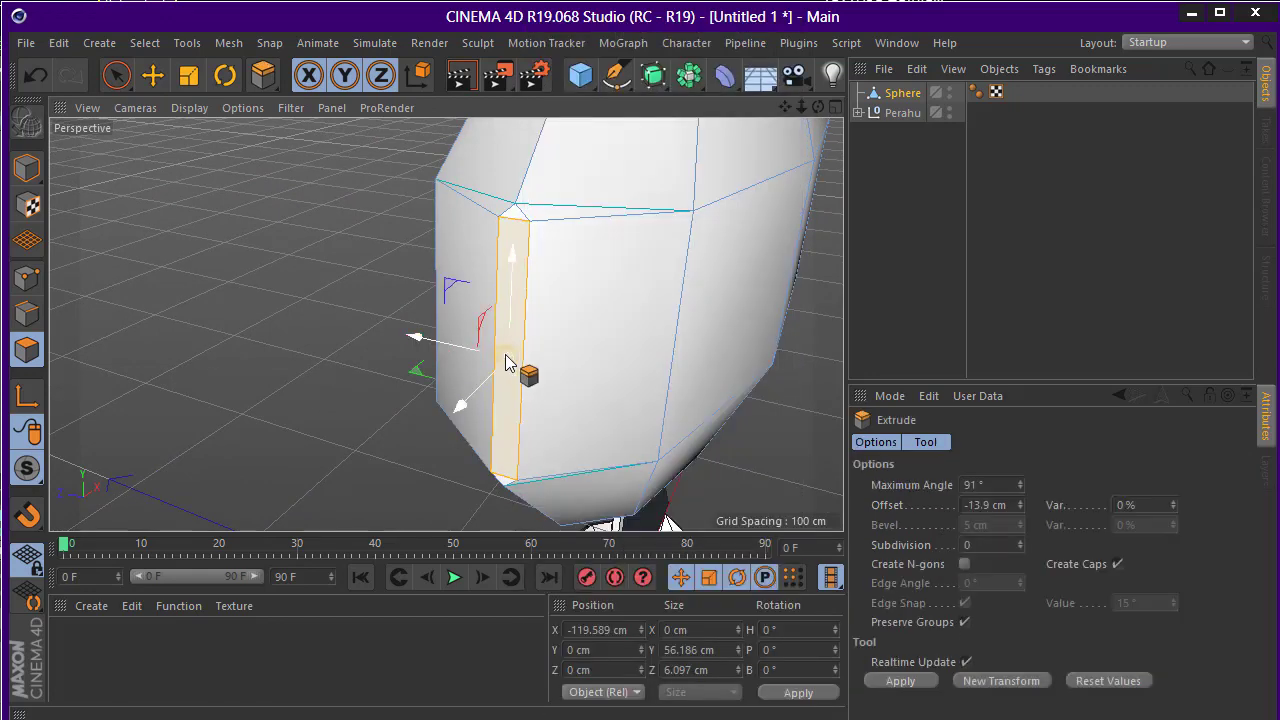
{"action": "left_click_drag", "start_coordinate": [505, 362], "coordinate": [538, 305]}
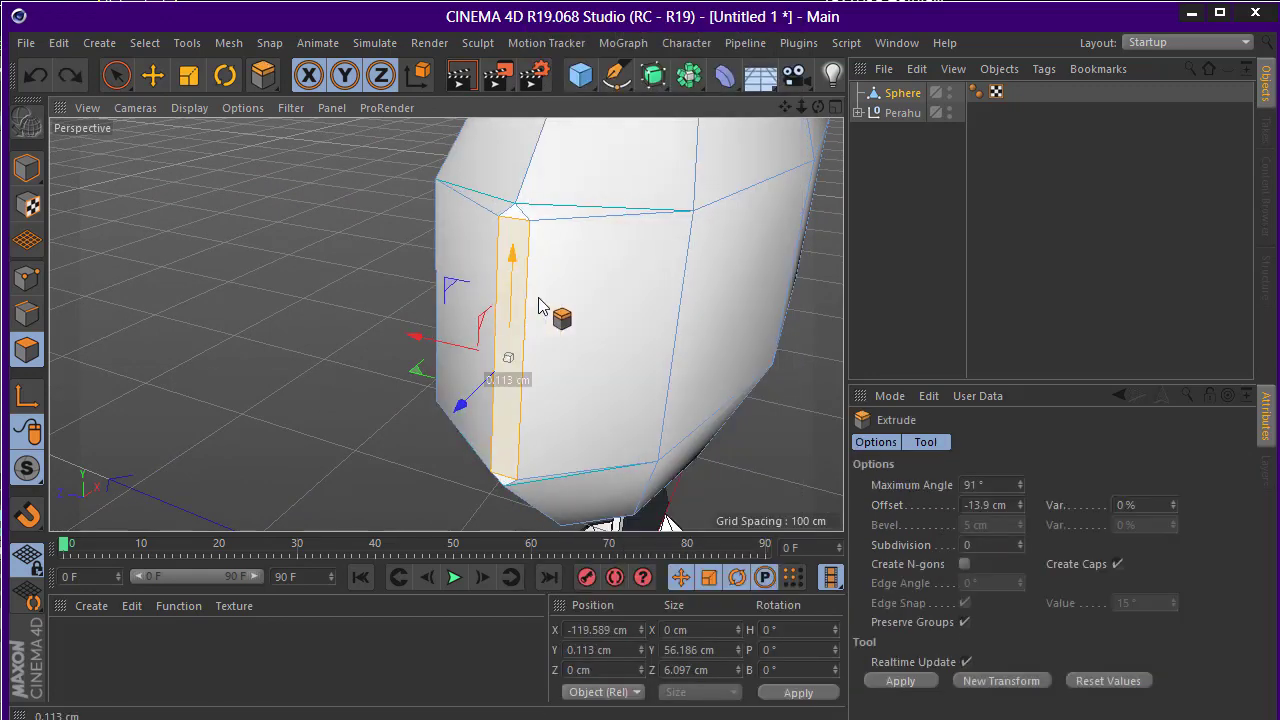
{"action": "mouse_move", "coordinate": [508, 314]}
{"action": "left_mouse_down", "text": "alt"}
{"action": "mouse_move", "coordinate": [523, 337]}
{"action": "mouse_move", "coordinate": [608, 343]}
{"action": "mouse_move", "coordinate": [481, 363]}
{"action": "mouse_move", "coordinate": [404, 352]}
{"action": "left_mouse_up", "text": "alt"}
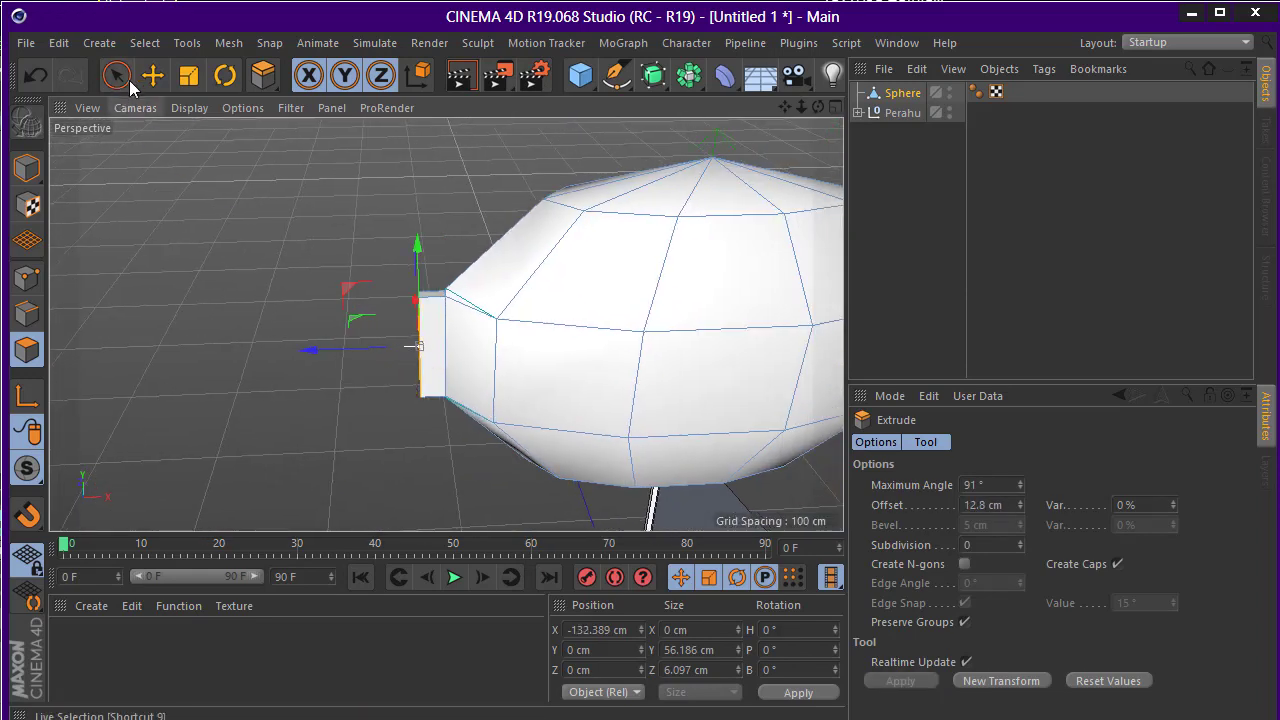
{"action": "left_click", "coordinate": [186, 78]}
{"action": "mouse_move", "coordinate": [415, 208]}
{"action": "left_mouse_down"}
{"action": "mouse_move", "coordinate": [413, 187]}
{"action": "mouse_move", "coordinate": [637, 258]}
{"action": "mouse_move", "coordinate": [437, 332]}
{"action": "left_mouse_up"}
Extrude the rear polygon far outward to form the tail
{"action": "right_click", "coordinate": [437, 332]}
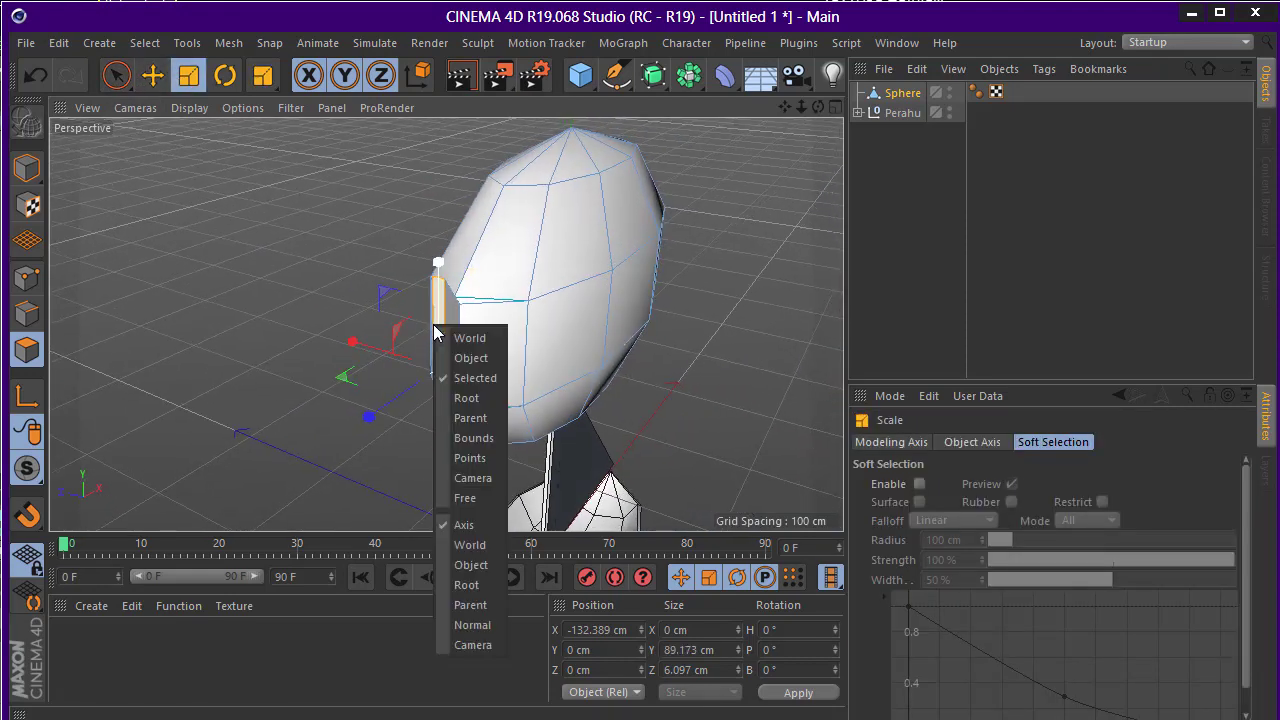
{"action": "left_click", "coordinate": [432, 305]}
{"action": "right_click", "coordinate": [437, 338]}
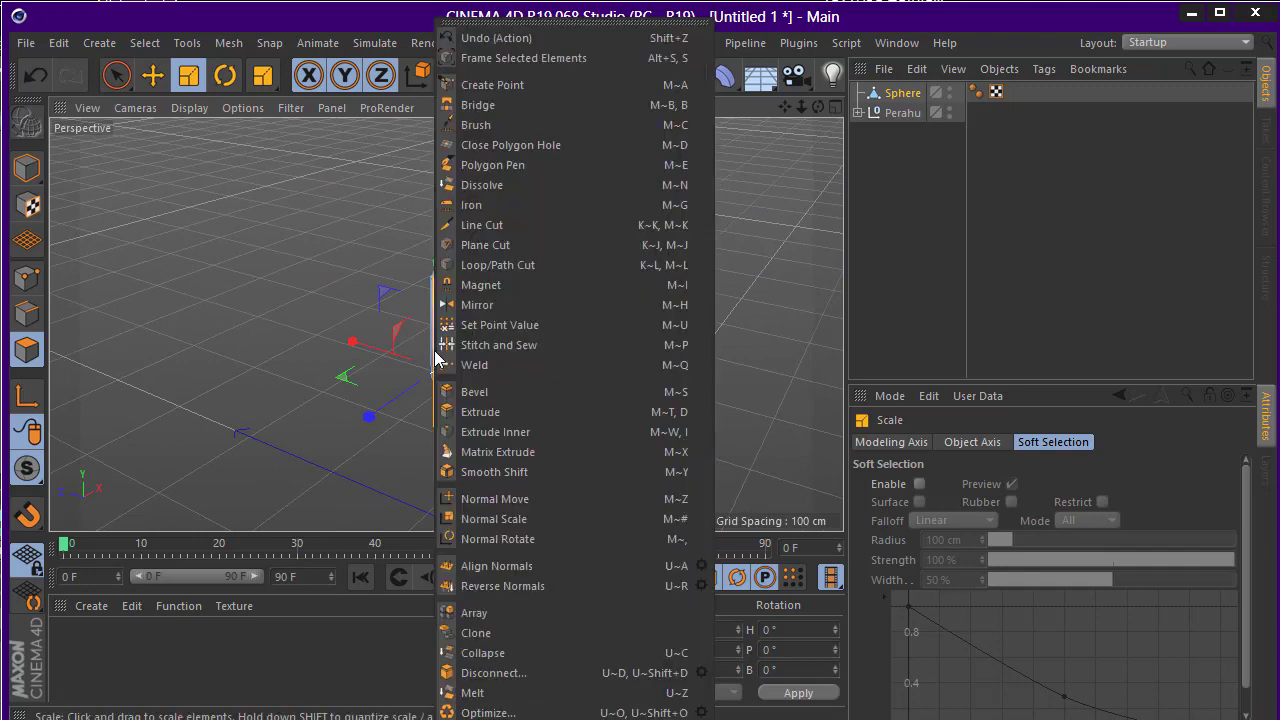
{"action": "left_click", "coordinate": [495, 409]}
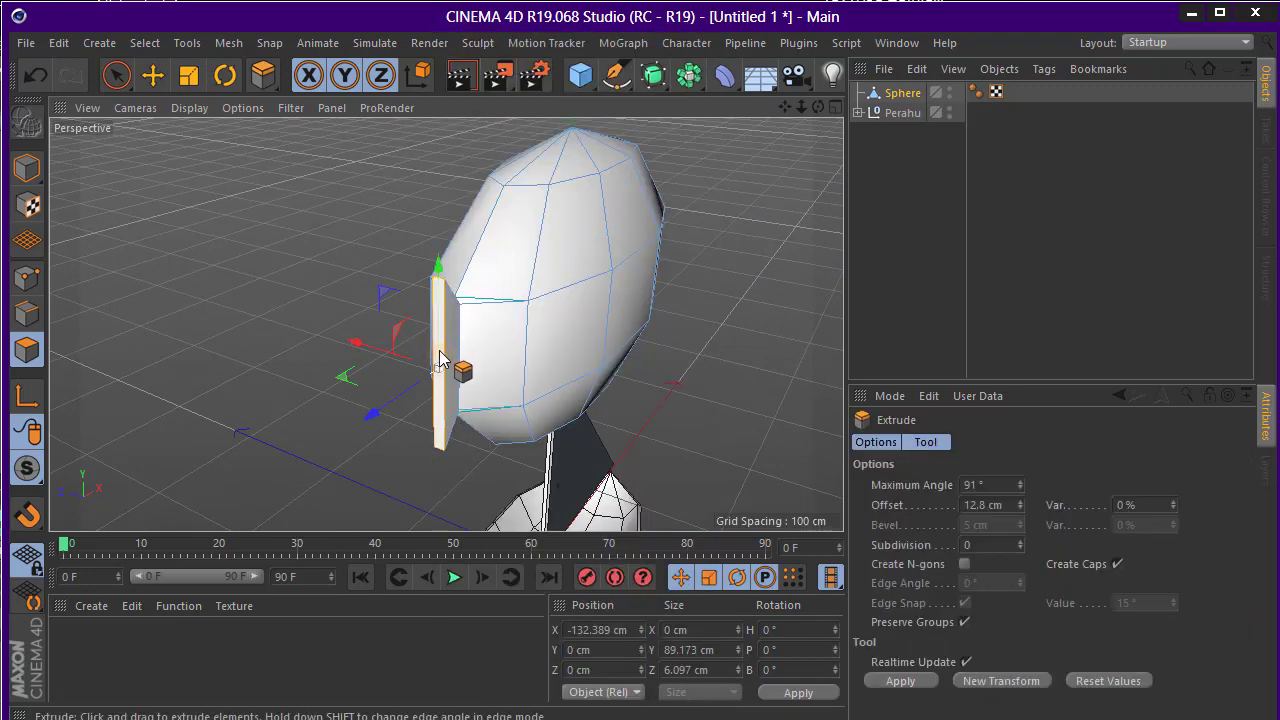
{"action": "mouse_move", "coordinate": [437, 345]}
{"action": "left_mouse_down"}
{"action": "mouse_move", "coordinate": [291, 352]}
{"action": "mouse_move", "coordinate": [141, 135]}
{"action": "left_mouse_up"}
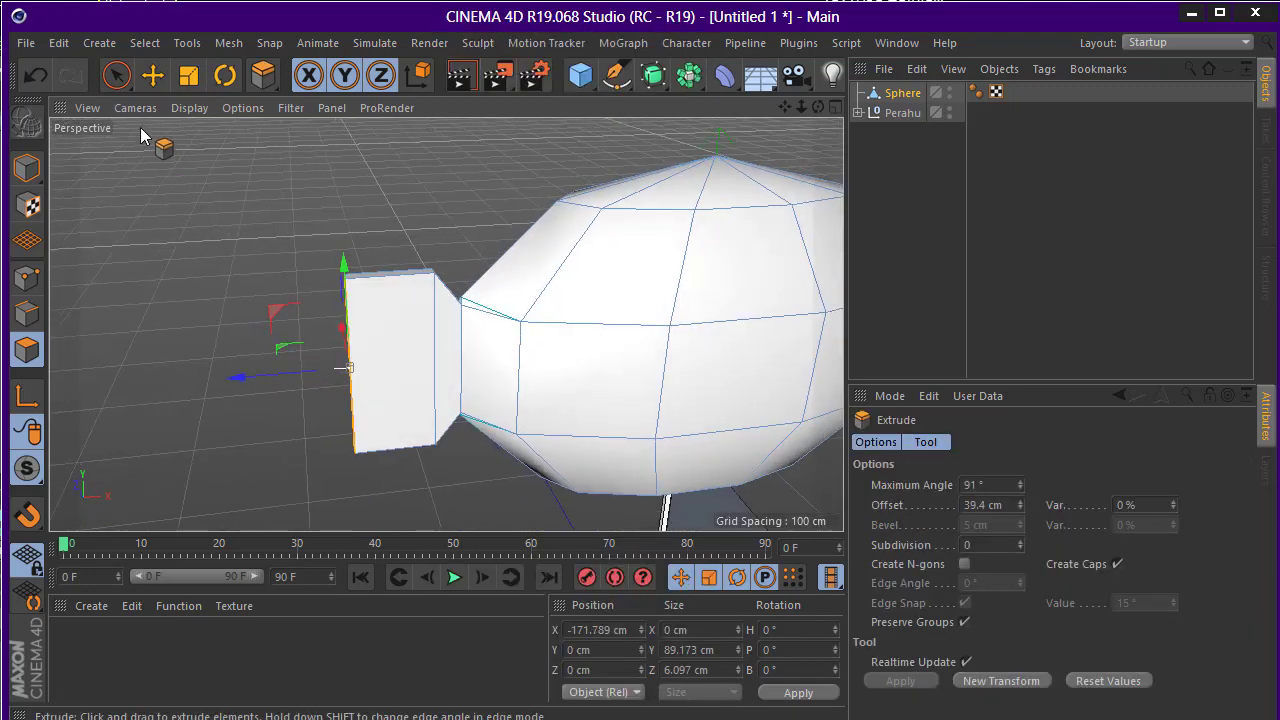
Enlarge the extruded tail end and shift it further left
{"action": "left_click", "coordinate": [183, 88]}
{"action": "mouse_move", "coordinate": [345, 275]}
{"action": "left_mouse_down"}
{"action": "mouse_move", "coordinate": [375, 203]}
{"action": "mouse_move", "coordinate": [428, 271]}
{"action": "left_mouse_up"}
{"action": "scroll", "coordinate": [428, 271], "scroll_direction": "down", "scroll_amount": 3}
{"action": "key", "text": "e"}
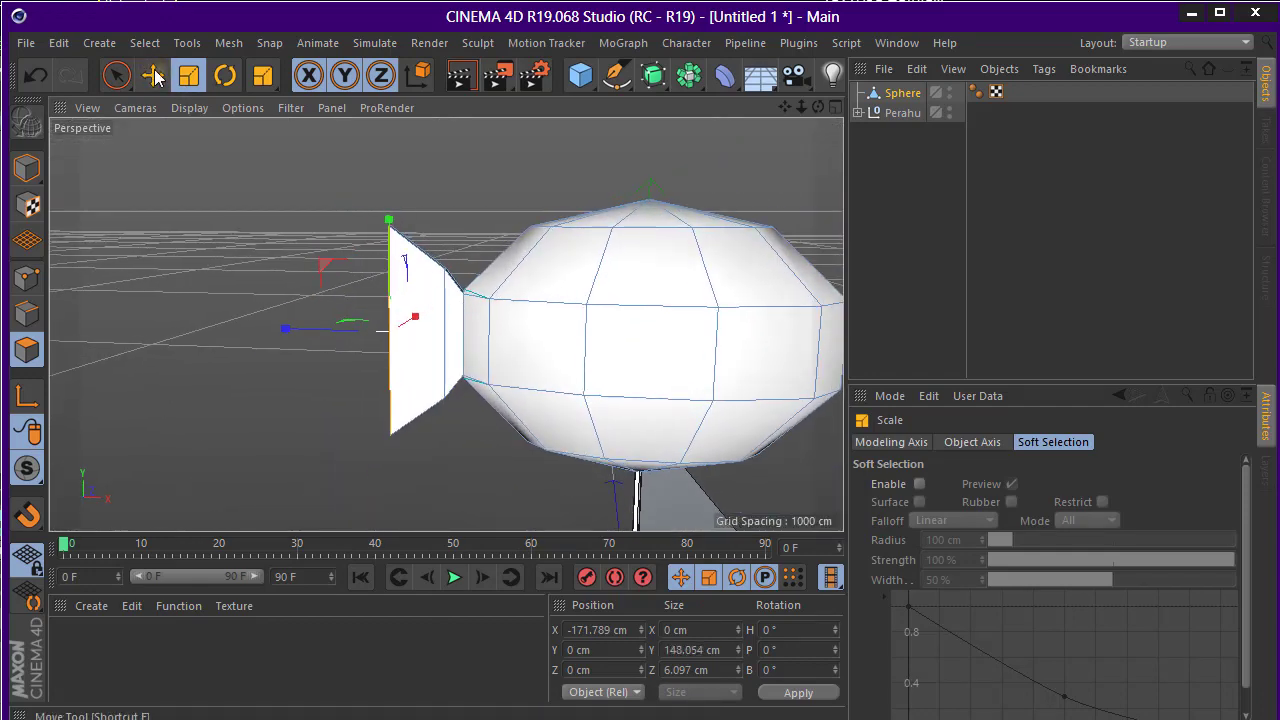
{"action": "left_click_drag", "start_coordinate": [334, 340], "coordinate": [421, 325]}
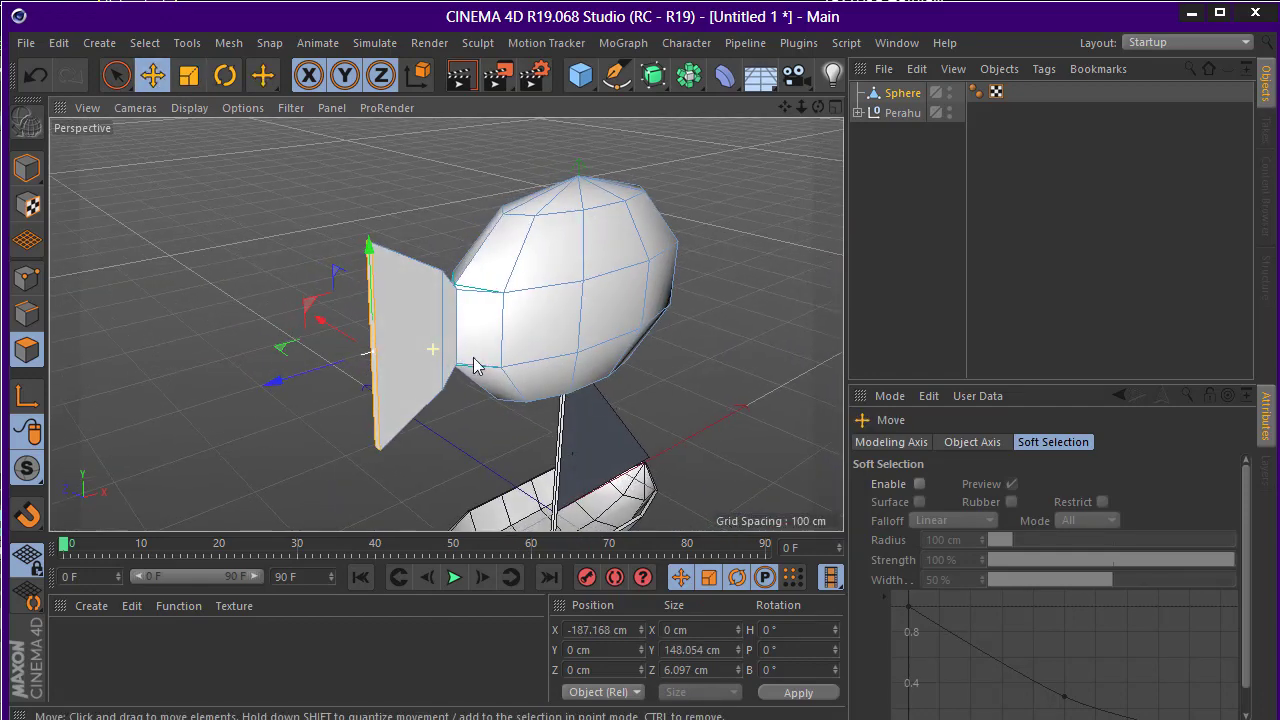
Extrude the tail end again into a thicker plate and resize it to flare
{"action": "right_click", "coordinate": [372, 234]}
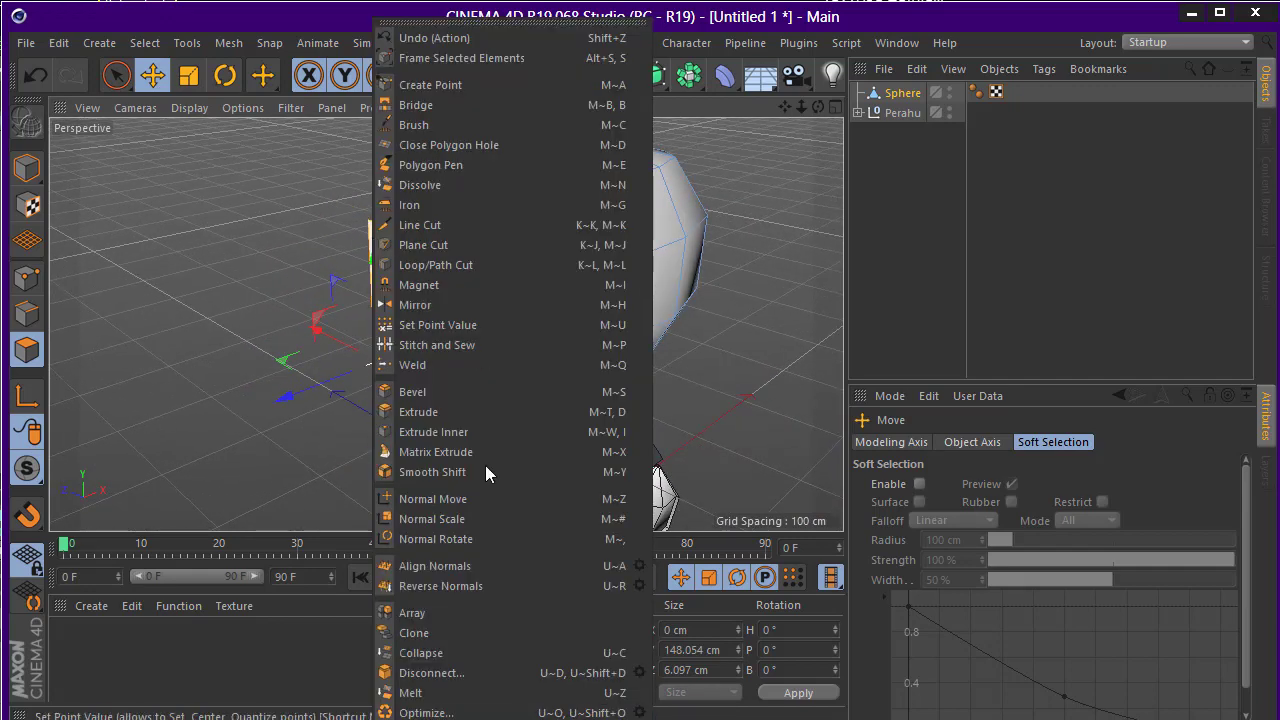
{"action": "left_click", "coordinate": [457, 410]}
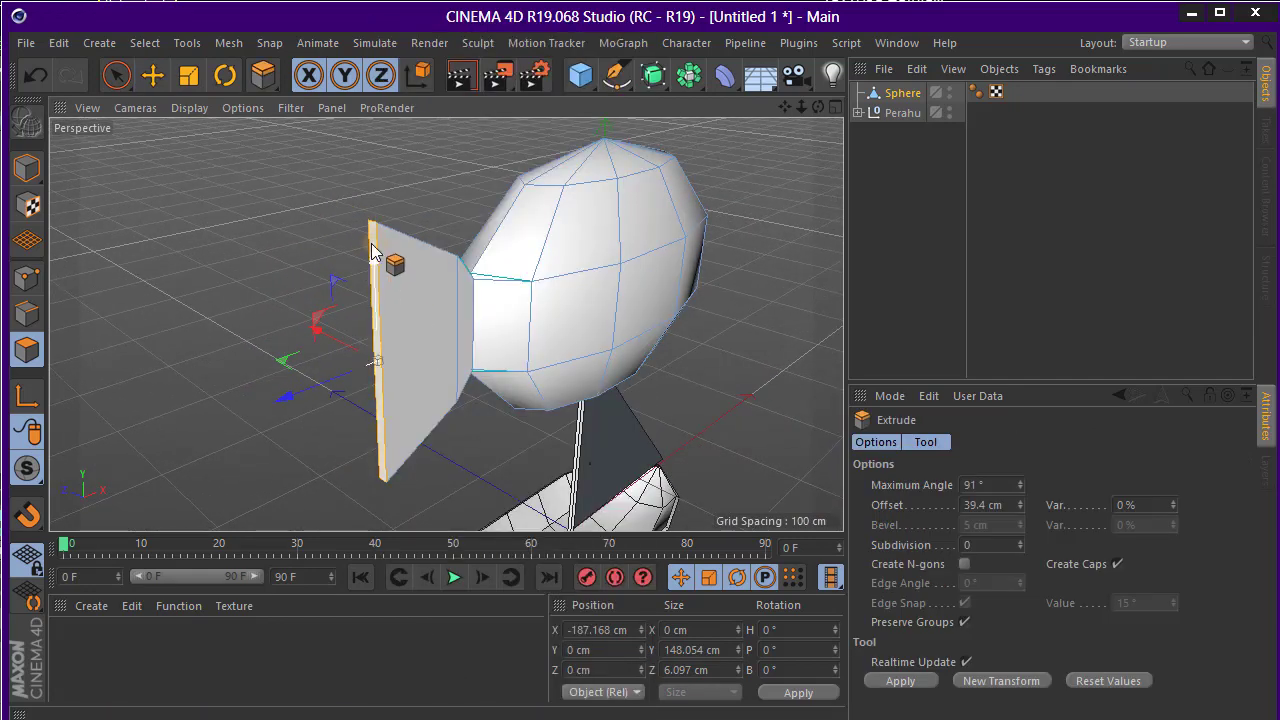
{"action": "mouse_move", "coordinate": [390, 245]}
{"action": "left_mouse_down", "text": "alt"}
{"action": "mouse_move", "coordinate": [369, 266]}
{"action": "mouse_move", "coordinate": [389, 244]}
{"action": "left_mouse_up", "text": "alt"}
{"action": "scroll", "coordinate": [395, 240], "scroll_direction": "up", "scroll_amount": 3}
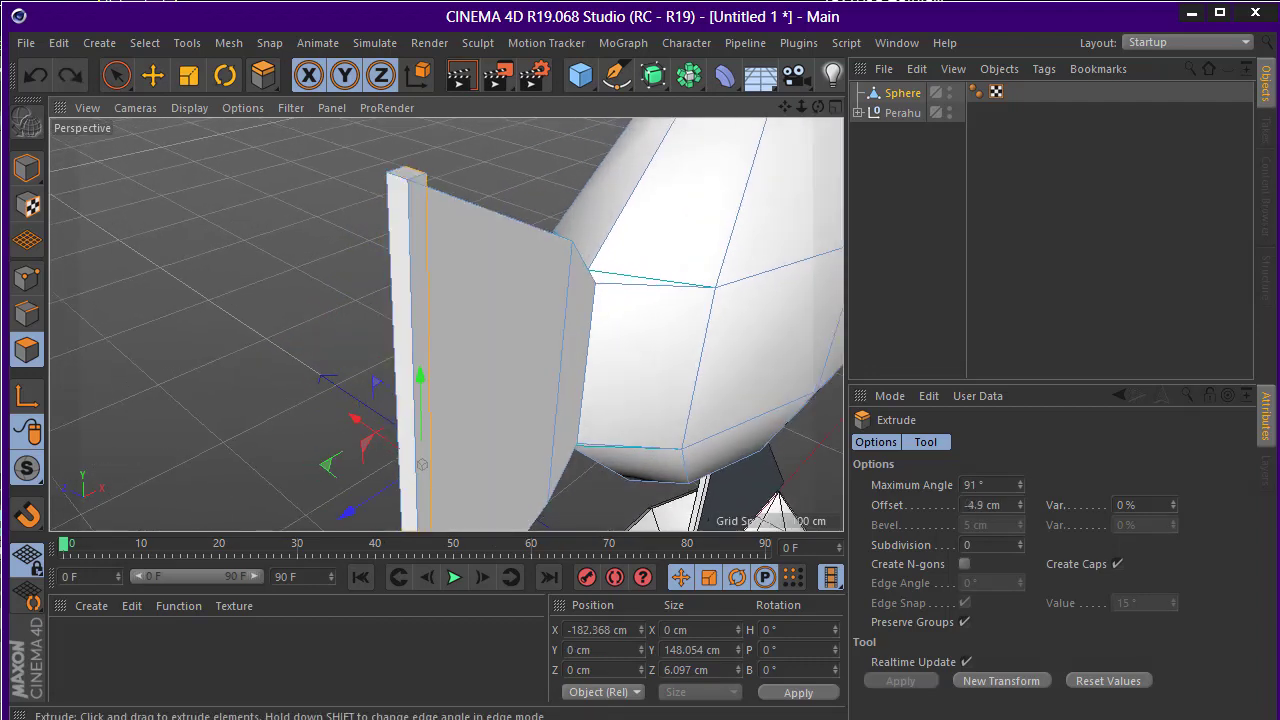
{"action": "mouse_move", "coordinate": [421, 465]}
{"action": "left_mouse_down"}
{"action": "mouse_move", "coordinate": [409, 331]}
{"action": "mouse_move", "coordinate": [414, 363]}
{"action": "mouse_move", "coordinate": [335, 343]}
{"action": "mouse_move", "coordinate": [336, 366]}
{"action": "left_mouse_up"}
{"action": "left_click_drag", "start_coordinate": [336, 366], "coordinate": [535, 378], "text": "alt"}
{"action": "scroll", "coordinate": [535, 378], "scroll_direction": "down", "scroll_amount": 5}
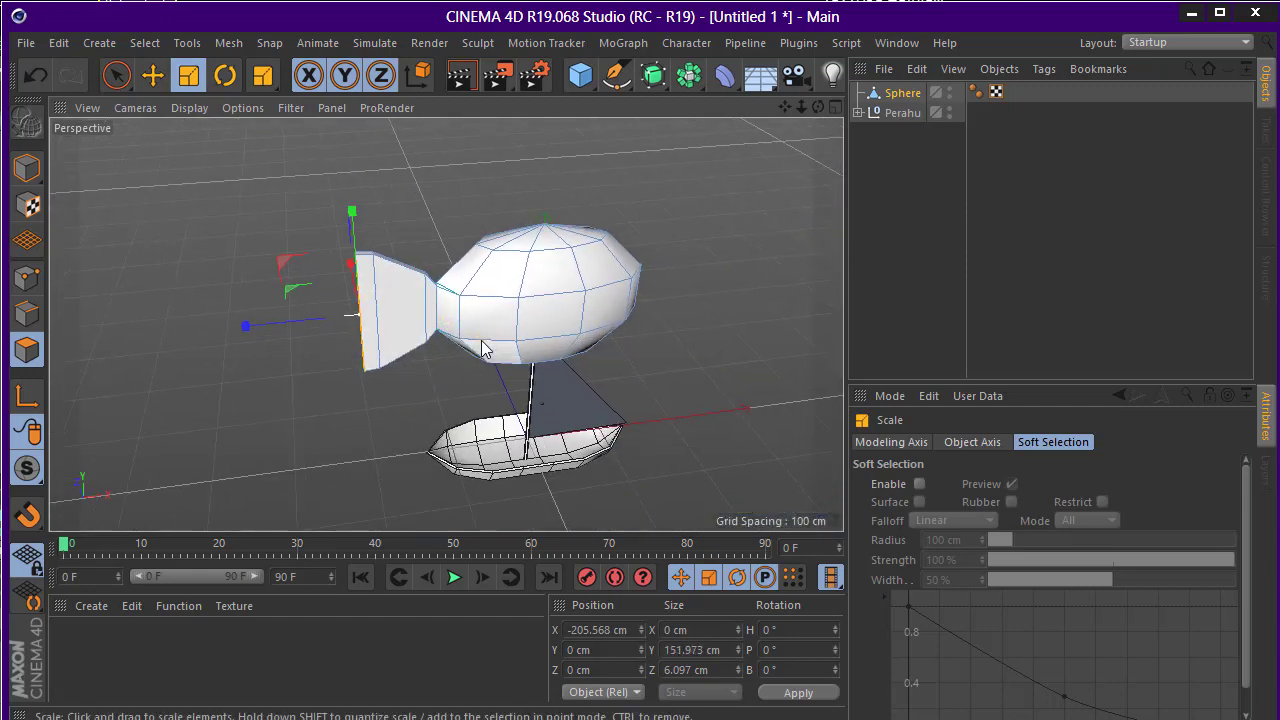
Nudge the tail edge left and shorten the tail plate slightly in height
{"action": "left_click_drag", "start_coordinate": [388, 353], "coordinate": [398, 280], "text": "alt"}
{"action": "scroll", "coordinate": [455, 303], "scroll_direction": "up", "scroll_amount": 2}
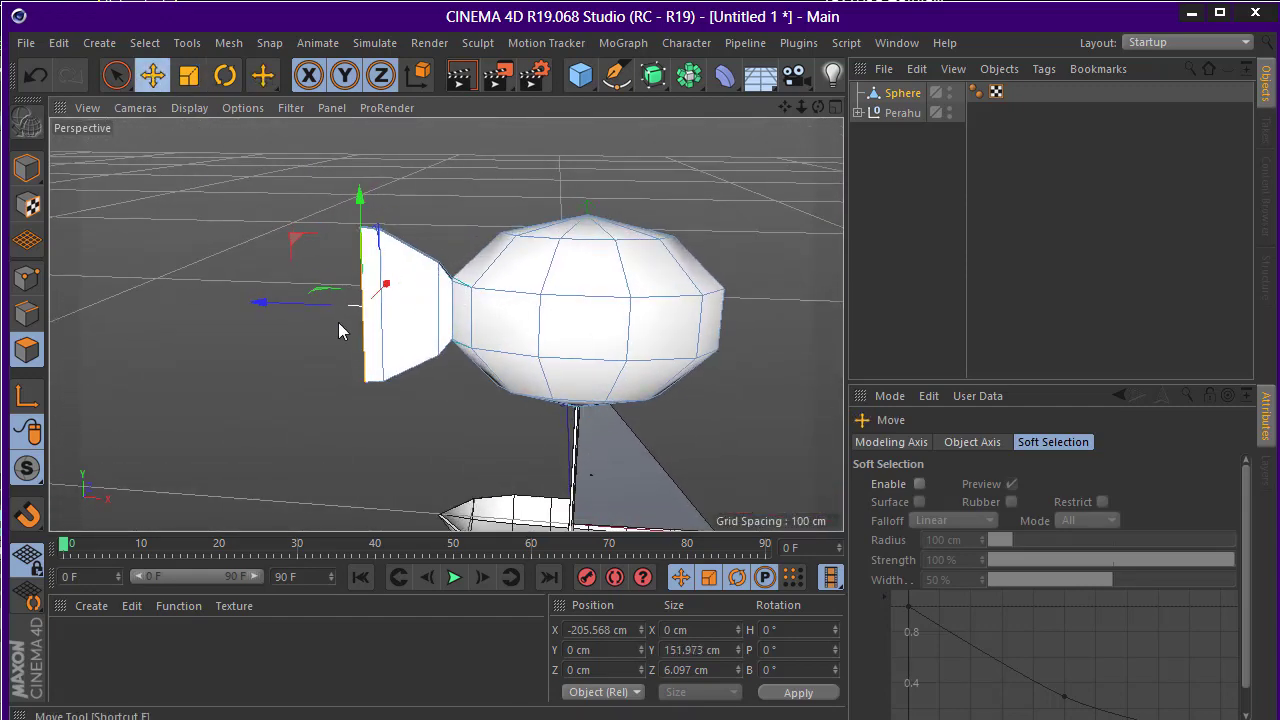
{"action": "left_click_drag", "start_coordinate": [297, 306], "coordinate": [293, 307]}
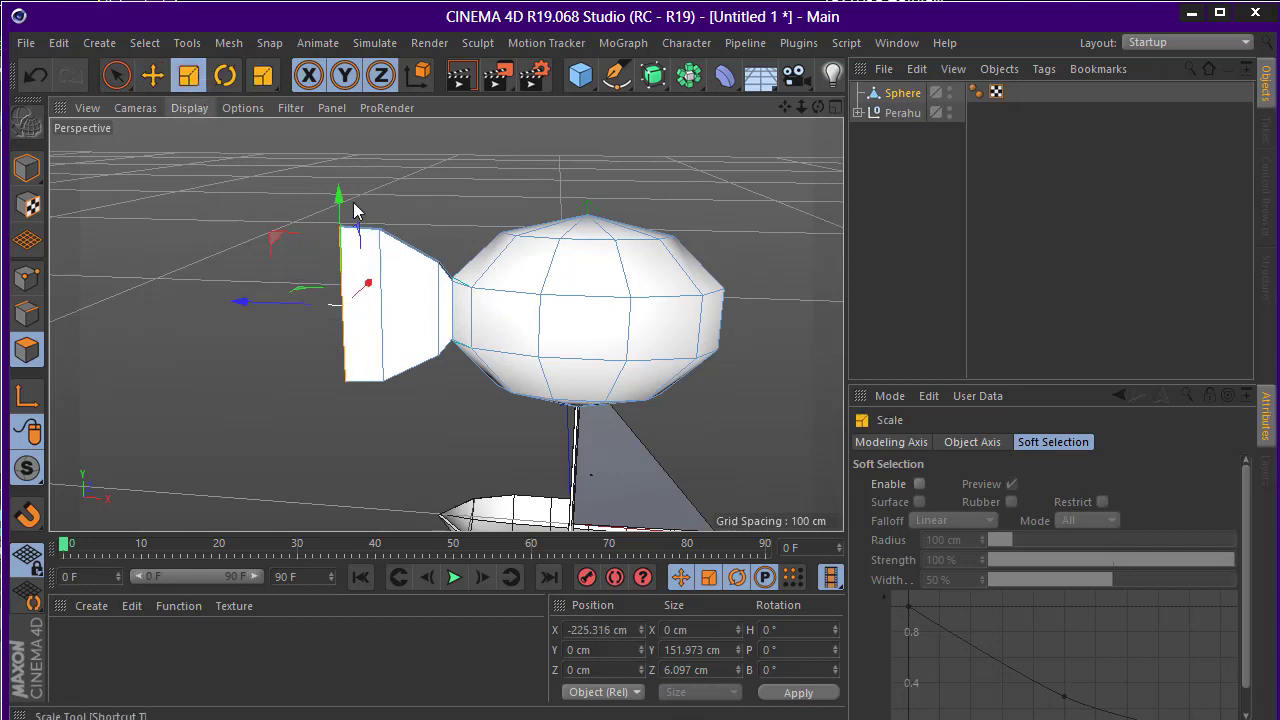
{"action": "left_click_drag", "start_coordinate": [340, 195], "coordinate": [340, 197]}
{"action": "scroll", "coordinate": [651, 294], "scroll_direction": "down", "scroll_amount": 1}
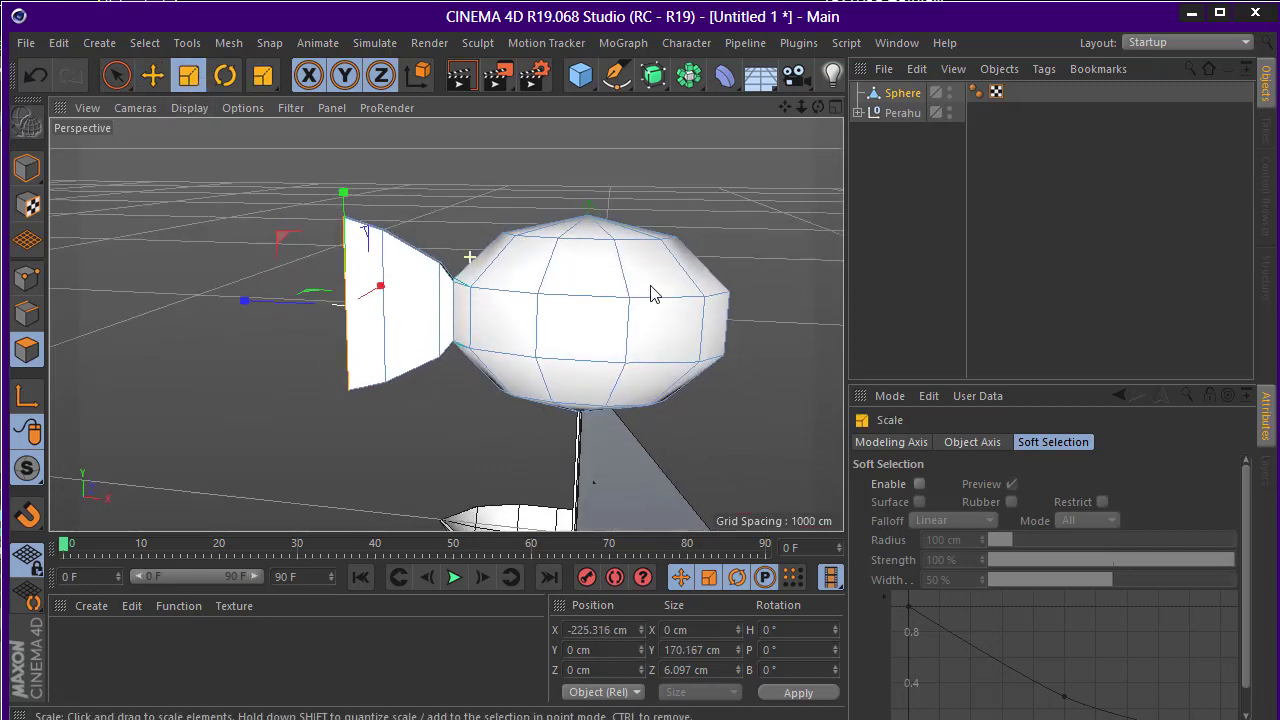
{"action": "left_click_drag", "start_coordinate": [705, 300], "coordinate": [428, 284], "text": "alt"}
In Point mode, enable Soft Selection and shrink the selected points with falloff
{"action": "left_click", "coordinate": [27, 278]}
{"action": "scroll", "coordinate": [437, 243], "scroll_direction": "up", "scroll_amount": 2}
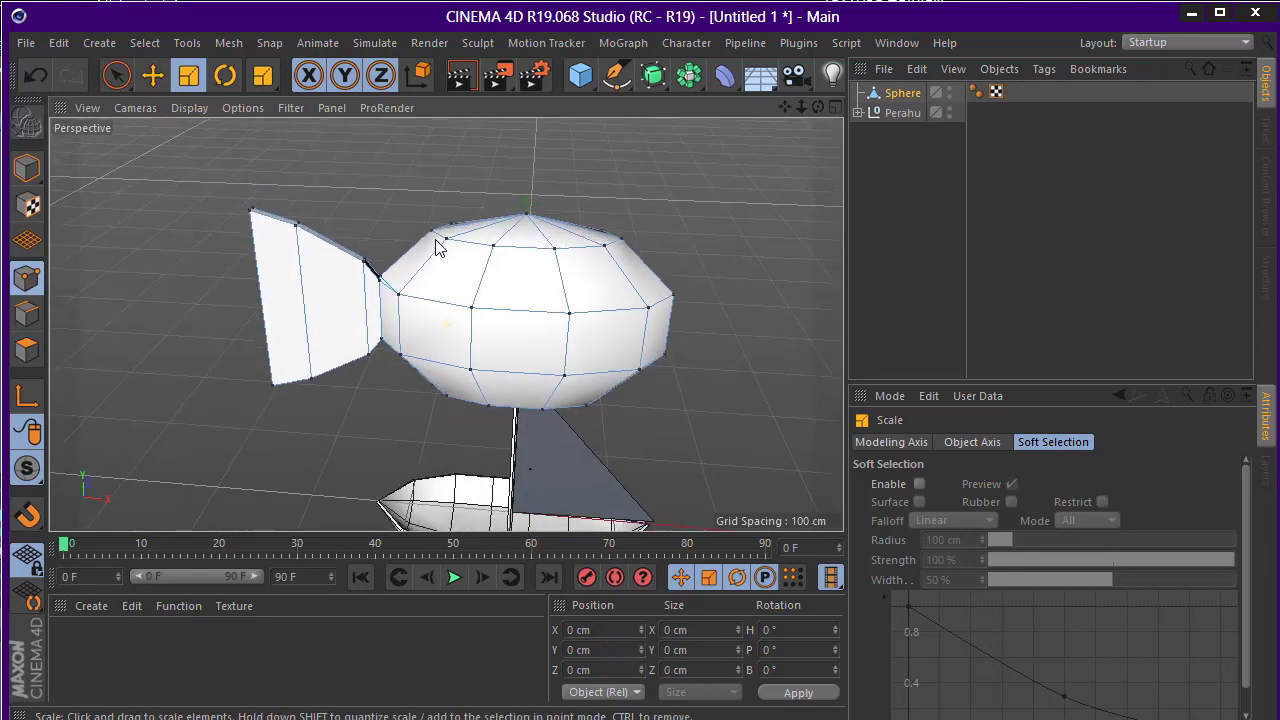
{"action": "scroll", "coordinate": [445, 236], "scroll_direction": "up", "scroll_amount": 2}
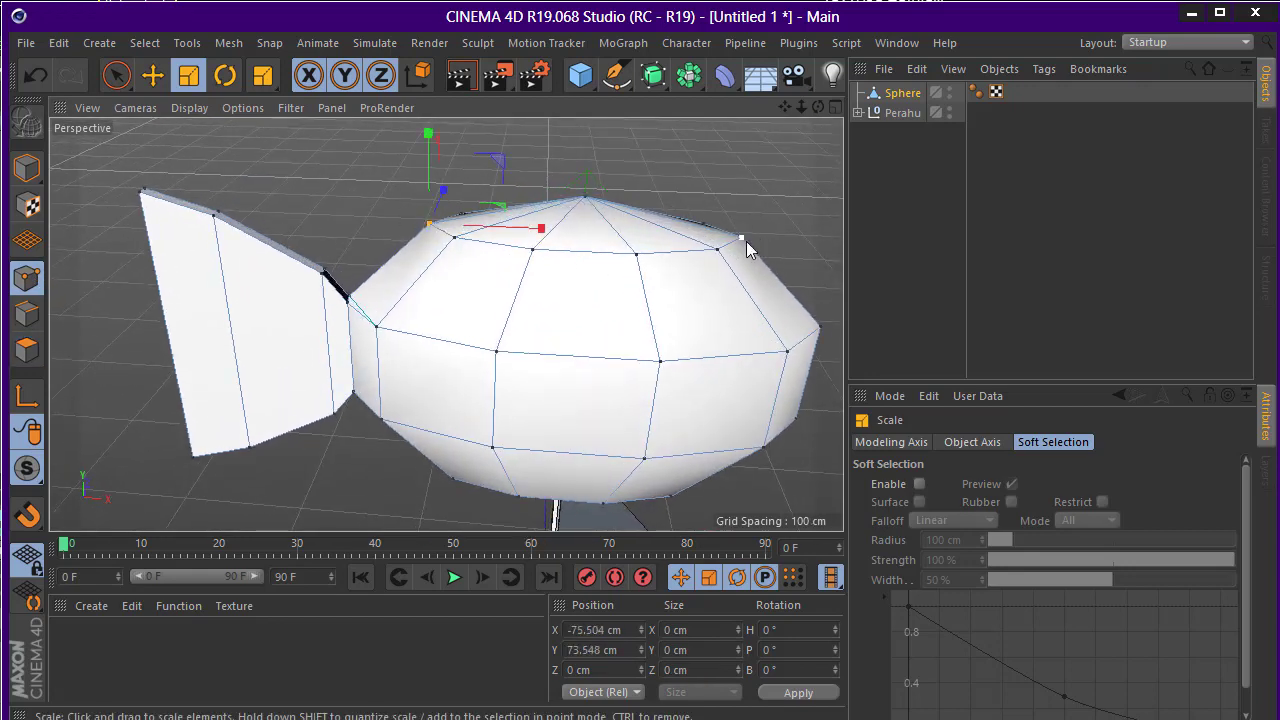
{"action": "mouse_move", "coordinate": [643, 314]}
{"action": "left_mouse_down", "text": "alt"}
{"action": "mouse_move", "coordinate": [444, 444]}
{"action": "mouse_move", "coordinate": [471, 403]}
{"action": "mouse_move", "coordinate": [517, 386]}
{"action": "mouse_move", "coordinate": [533, 308]}
{"action": "left_mouse_up", "text": "alt"}
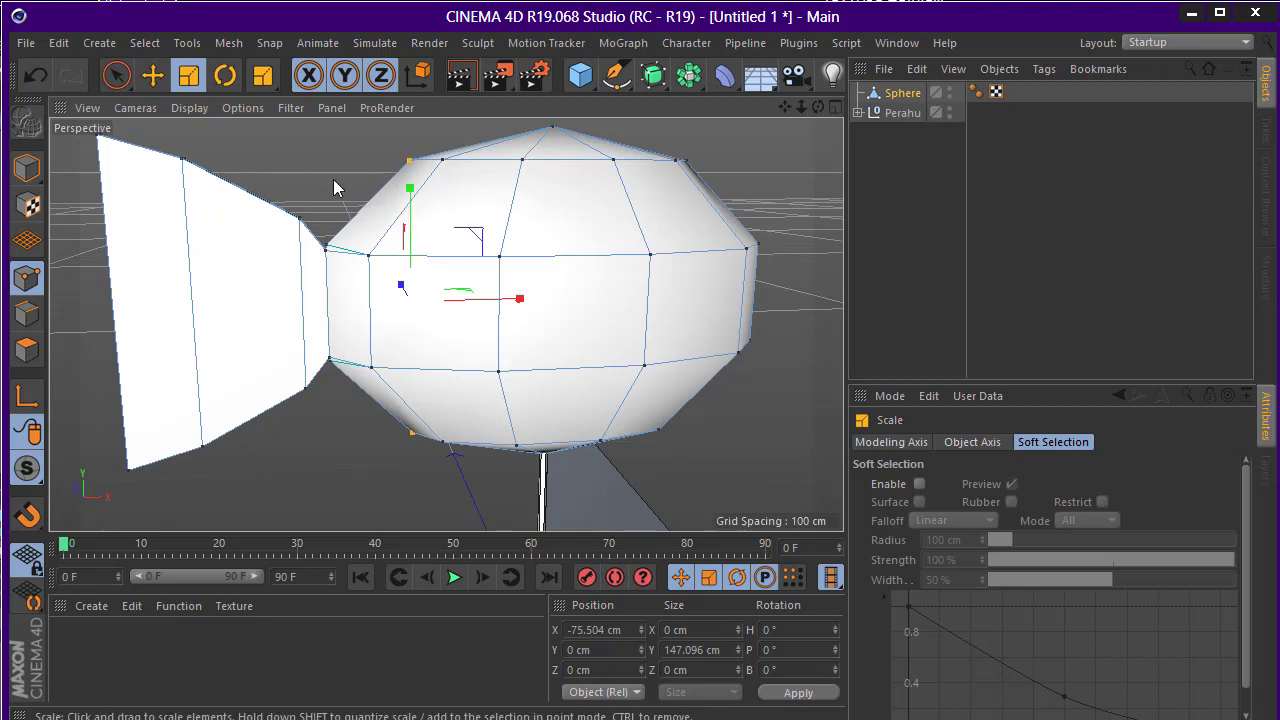
{"action": "left_click", "coordinate": [918, 484]}
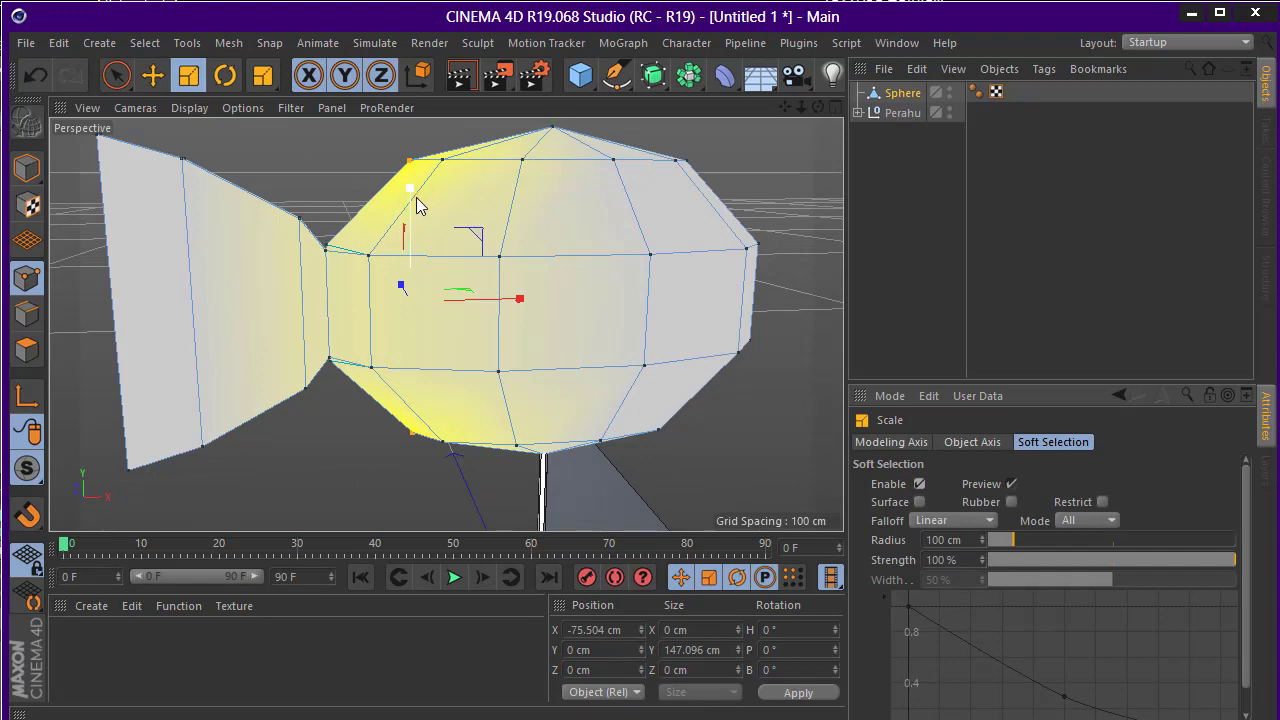
{"action": "left_click_drag", "start_coordinate": [418, 205], "coordinate": [418, 224]}
Select a top and a bottom head vertex and scale them down slightly
{"action": "mouse_move", "coordinate": [680, 214]}
{"action": "left_mouse_down", "text": "alt"}
{"action": "mouse_move", "coordinate": [640, 250]}
{"action": "mouse_move", "coordinate": [657, 446]}
{"action": "left_mouse_up", "text": "alt"}
{"action": "left_click", "coordinate": [602, 184]}
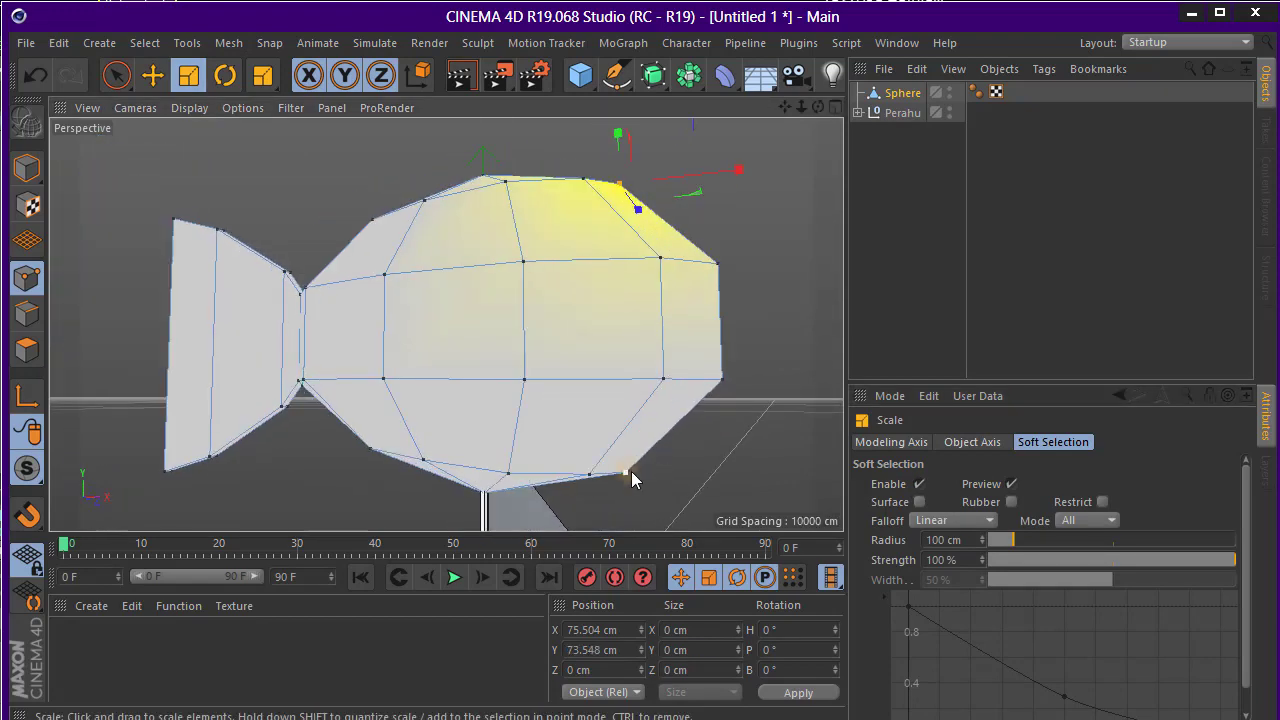
{"action": "left_click", "coordinate": [625, 472], "text": "shift"}
{"action": "key", "text": "e"}
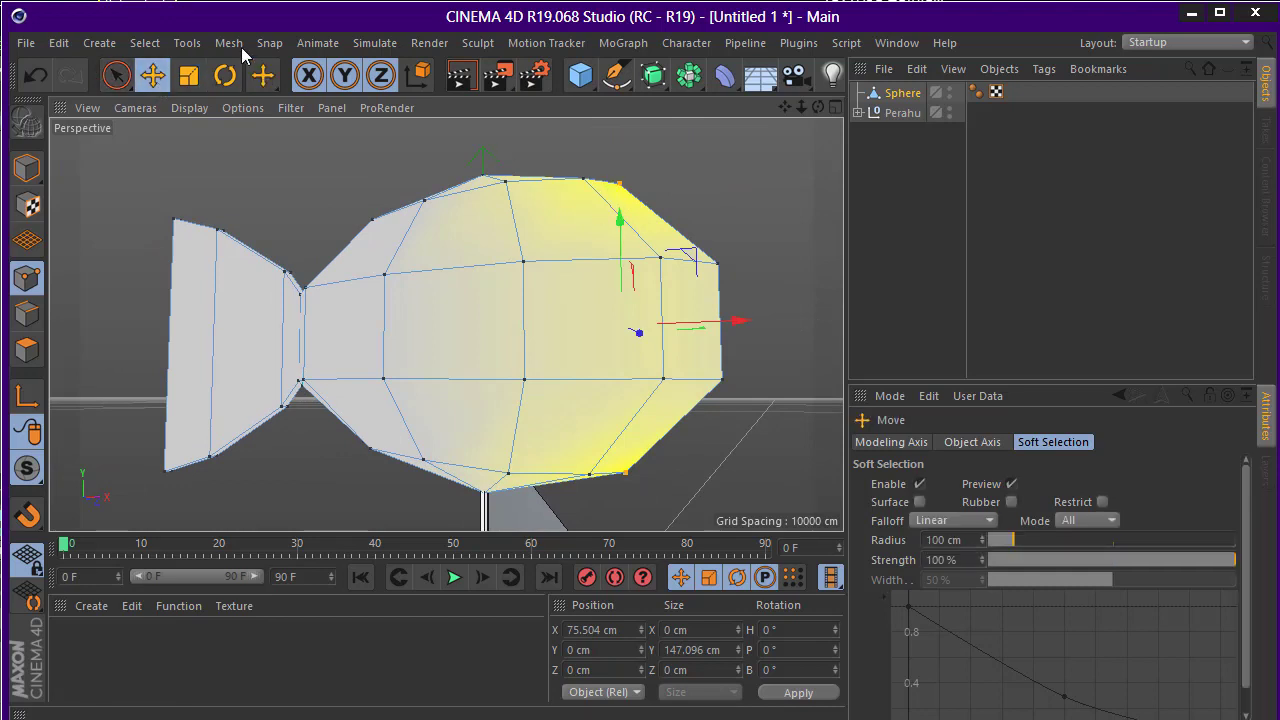
{"action": "left_click", "coordinate": [224, 78]}
{"action": "left_click", "coordinate": [188, 75]}
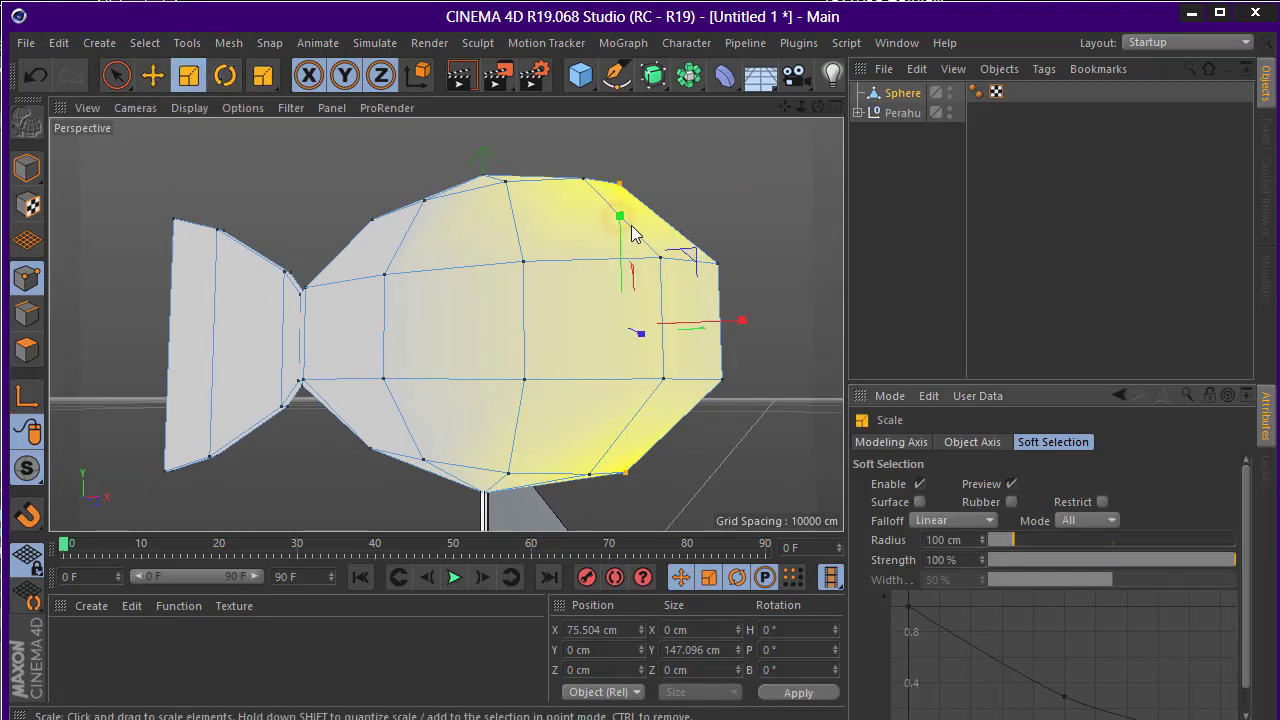
{"action": "left_click_drag", "start_coordinate": [636, 222], "coordinate": [621, 245]}
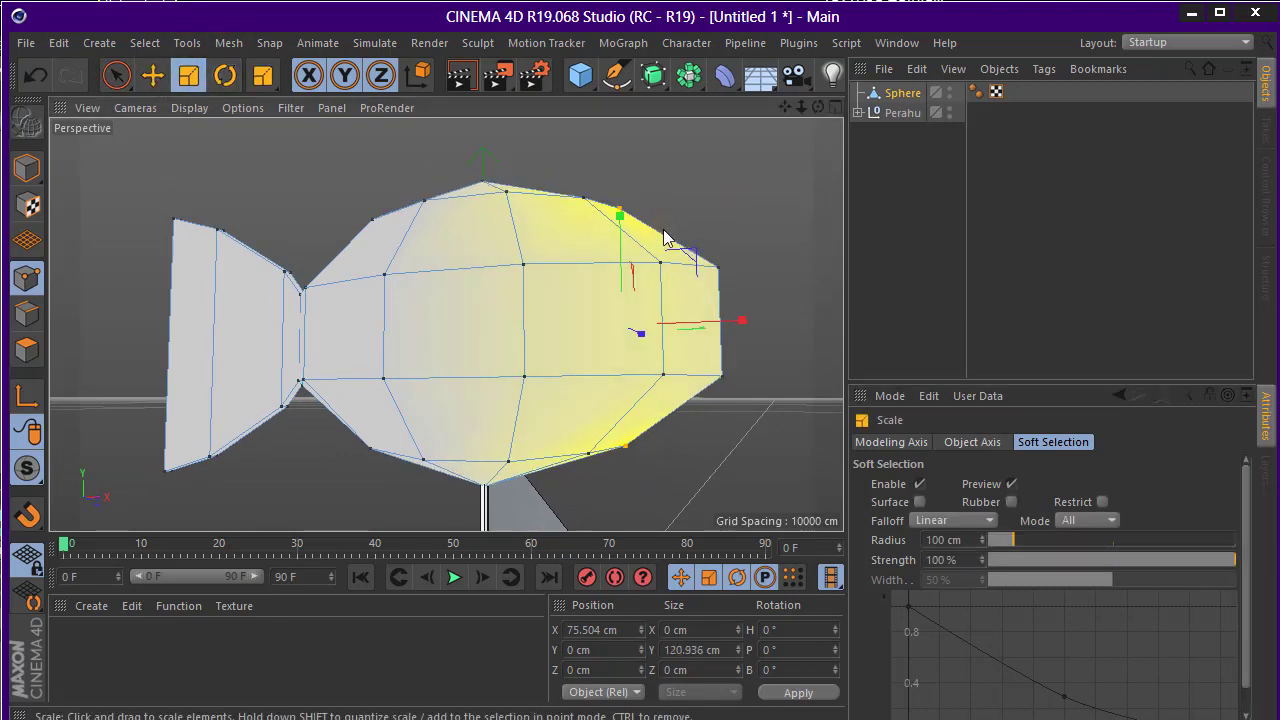
Select the top head vertex and move it down to taper the body
{"action": "left_click", "coordinate": [666, 238]}
{"action": "left_click", "coordinate": [620, 212]}
{"action": "mouse_move", "coordinate": [660, 275]}
{"action": "left_mouse_down", "text": "alt"}
{"action": "mouse_move", "coordinate": [480, 320]}
{"action": "mouse_move", "coordinate": [500, 315]}
{"action": "left_mouse_up", "text": "alt"}
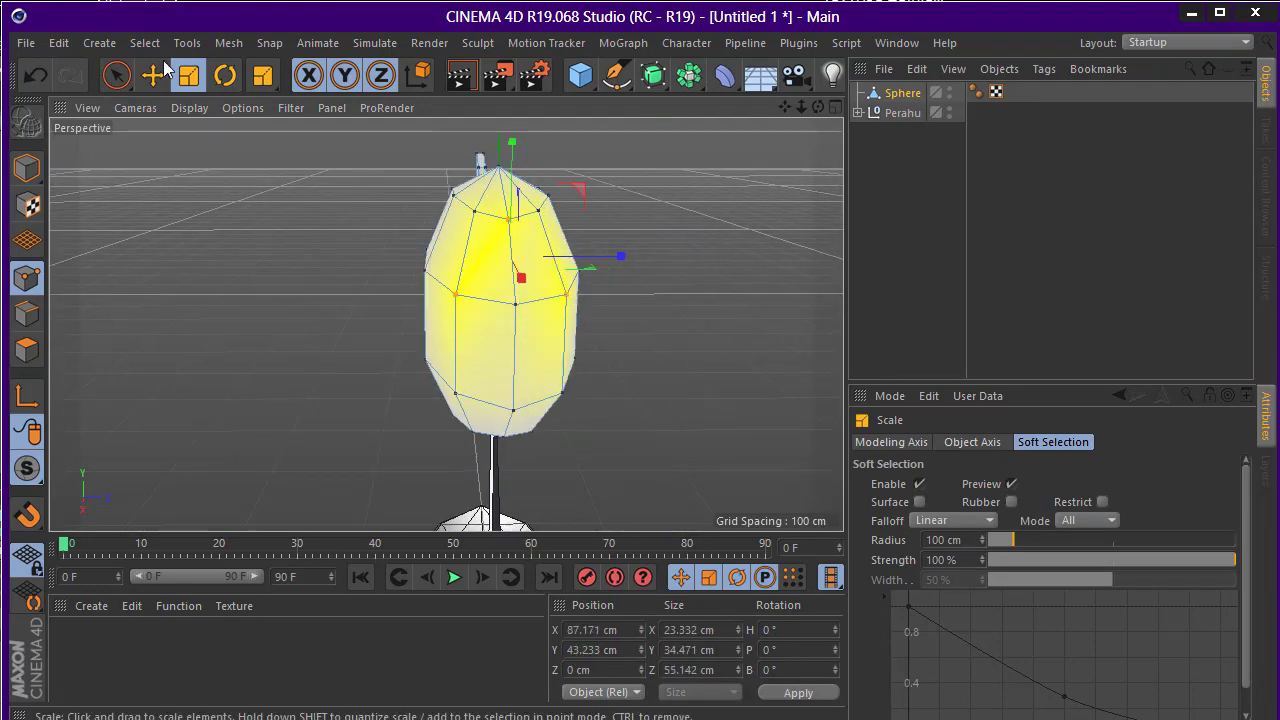
{"action": "left_click", "coordinate": [153, 75]}
{"action": "mouse_move", "coordinate": [512, 145]}
{"action": "left_mouse_down"}
{"action": "mouse_move", "coordinate": [515, 205]}
{"action": "mouse_move", "coordinate": [792, 203]}
{"action": "mouse_move", "coordinate": [729, 230]}
{"action": "mouse_move", "coordinate": [509, 266]}
{"action": "mouse_move", "coordinate": [465, 240]}
{"action": "mouse_move", "coordinate": [557, 263]}
{"action": "mouse_move", "coordinate": [460, 308]}
{"action": "left_mouse_up"}
Select the body's centre and side vertices and scale the fish to about 62% width
{"action": "left_click", "coordinate": [459, 302]}
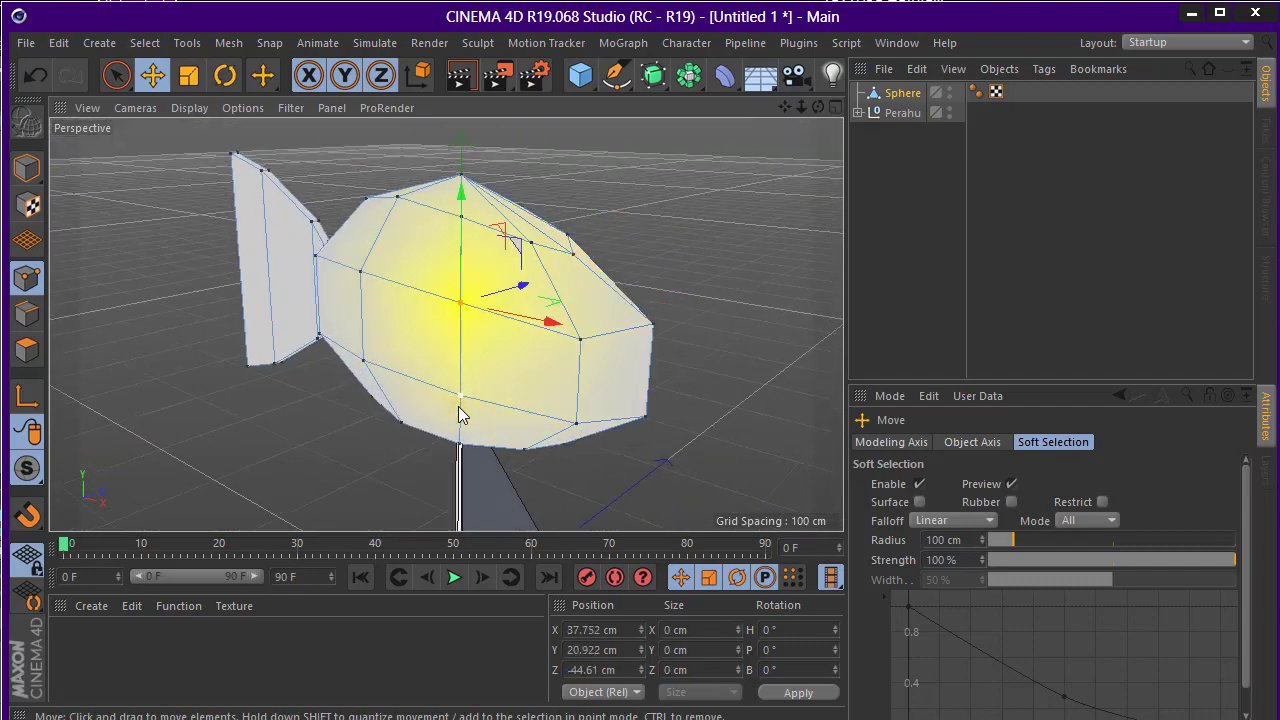
{"action": "left_click", "coordinate": [461, 401], "text": "shift"}
{"action": "left_click", "coordinate": [362, 362], "text": "shift"}
{"action": "left_click", "coordinate": [360, 271], "text": "shift"}
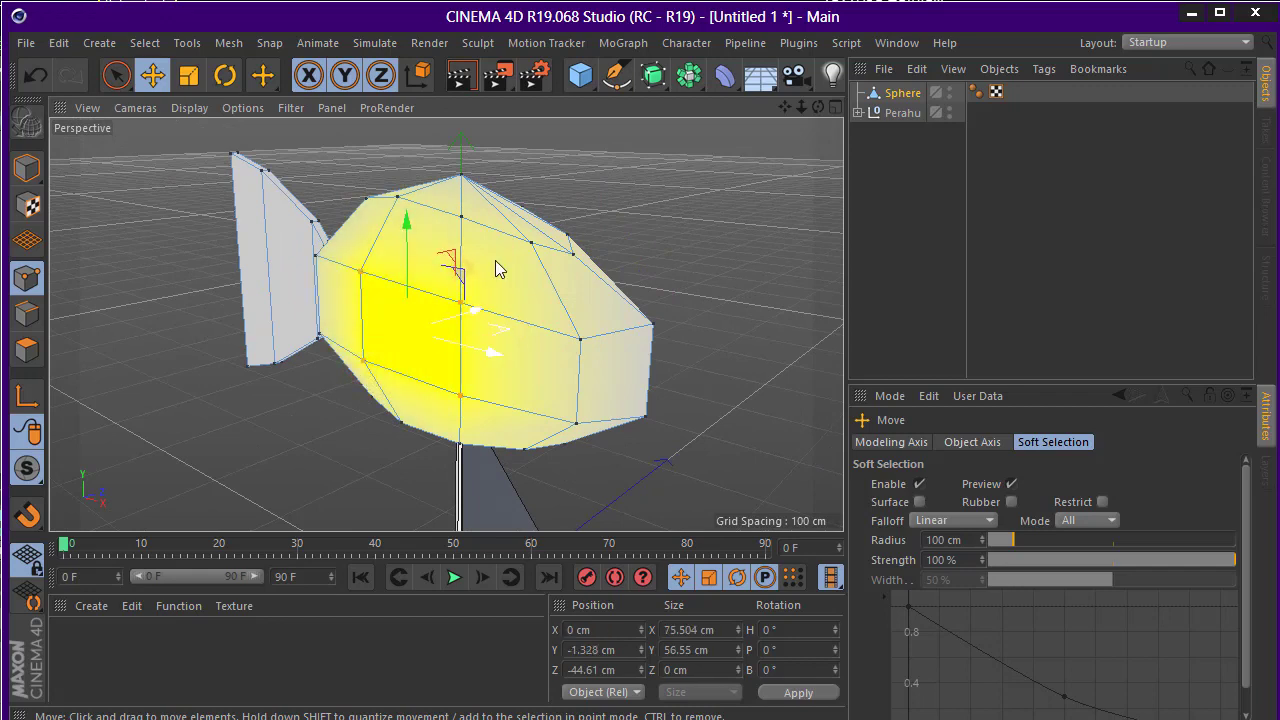
{"action": "mouse_move", "coordinate": [495, 260]}
{"action": "left_mouse_down", "text": "alt"}
{"action": "mouse_move", "coordinate": [186, 285]}
{"action": "mouse_move", "coordinate": [690, 303]}
{"action": "left_mouse_up", "text": "alt"}
{"action": "left_click", "coordinate": [704, 289], "text": "shift"}
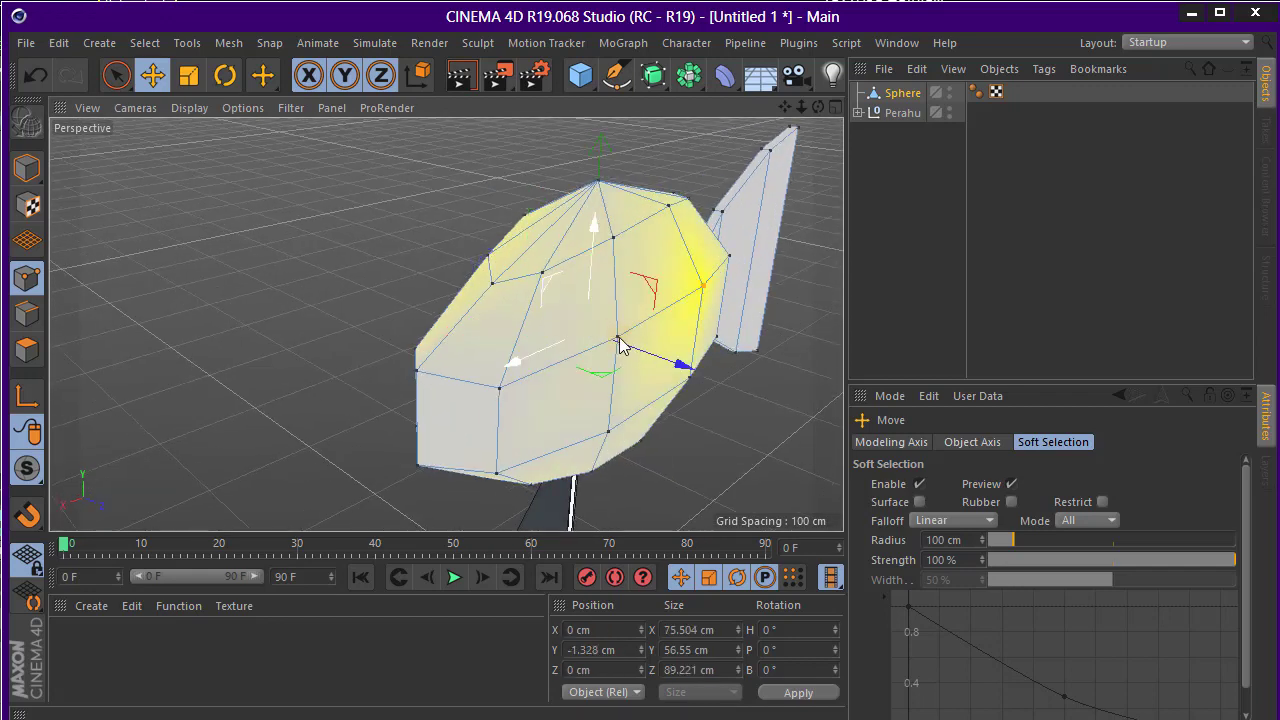
{"action": "left_click", "coordinate": [615, 340], "text": "shift"}
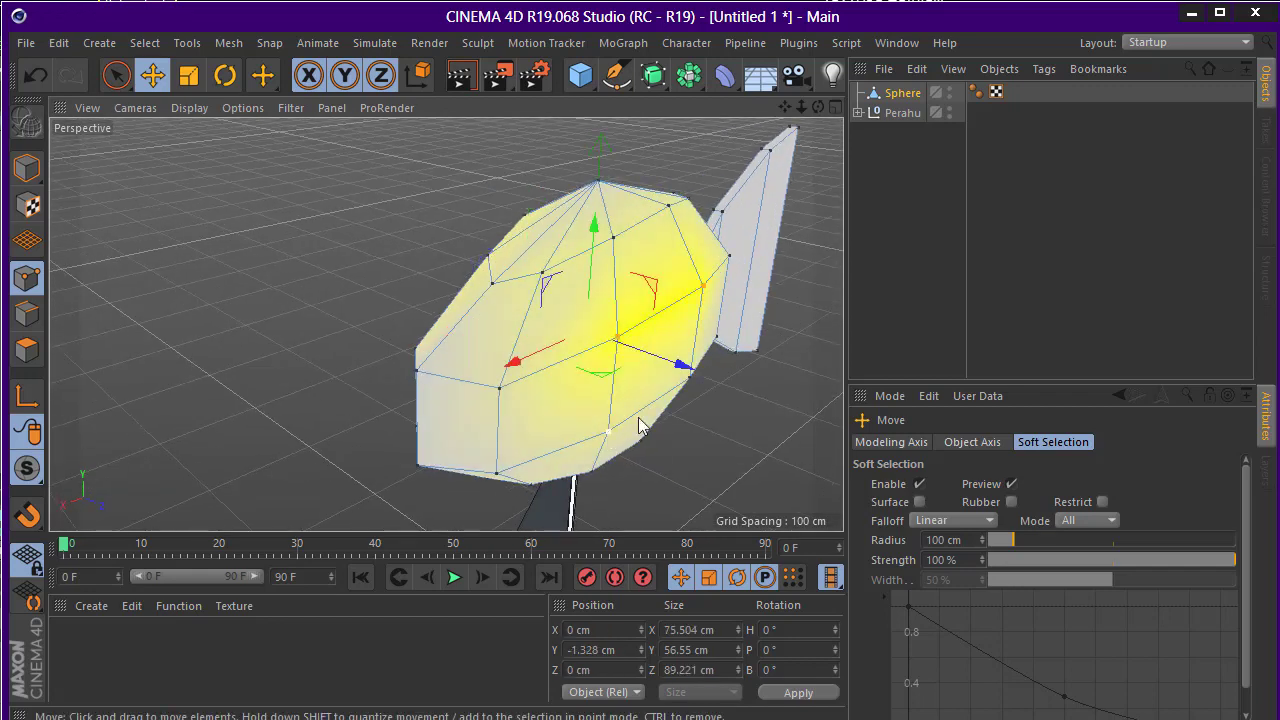
{"action": "left_click_drag", "start_coordinate": [663, 355], "coordinate": [712, 298], "text": "alt"}
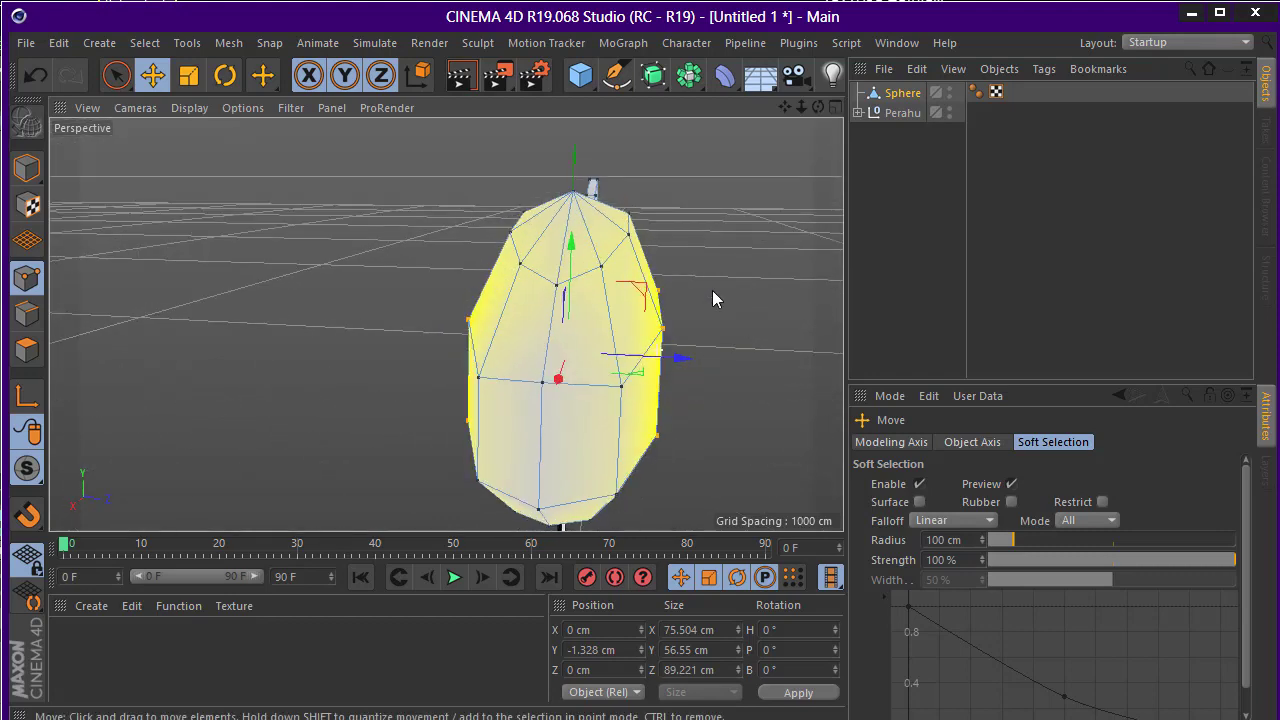
{"action": "left_click", "coordinate": [188, 76]}
{"action": "mouse_move", "coordinate": [655, 360]}
{"action": "left_mouse_down"}
{"action": "mouse_move", "coordinate": [625, 362]}
{"action": "mouse_move", "coordinate": [760, 311]}
{"action": "mouse_move", "coordinate": [691, 349]}
{"action": "mouse_move", "coordinate": [536, 376]}
{"action": "left_mouse_up"}
Select the body's top point and flatten the mesh around it
{"action": "left_click", "coordinate": [528, 470]}
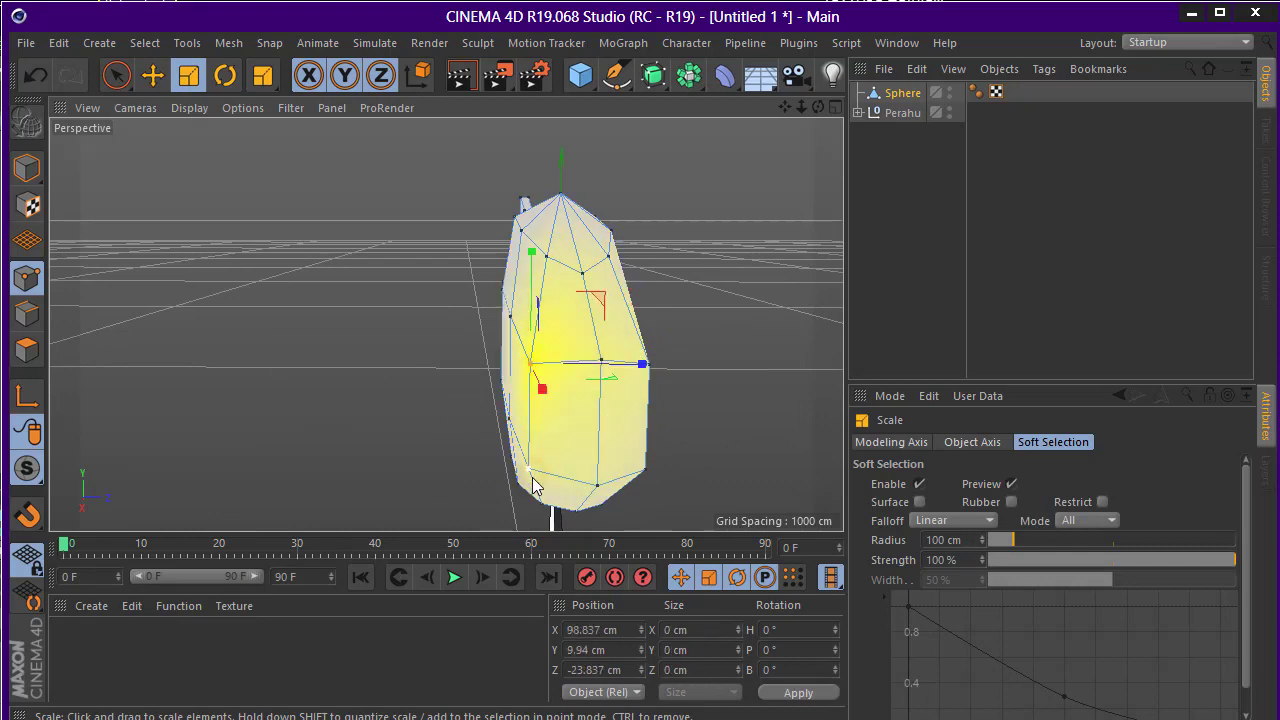
{"action": "mouse_move", "coordinate": [600, 434]}
{"action": "left_mouse_down", "text": "alt"}
{"action": "mouse_move", "coordinate": [660, 481]}
{"action": "mouse_move", "coordinate": [728, 464]}
{"action": "mouse_move", "coordinate": [655, 402]}
{"action": "mouse_move", "coordinate": [803, 390]}
{"action": "mouse_move", "coordinate": [773, 380]}
{"action": "mouse_move", "coordinate": [729, 268]}
{"action": "mouse_move", "coordinate": [388, 262]}
{"action": "mouse_move", "coordinate": [325, 338]}
{"action": "left_mouse_up", "text": "alt"}
{"action": "left_click", "coordinate": [667, 371], "text": "shift"}
{"action": "left_click", "coordinate": [323, 347]}
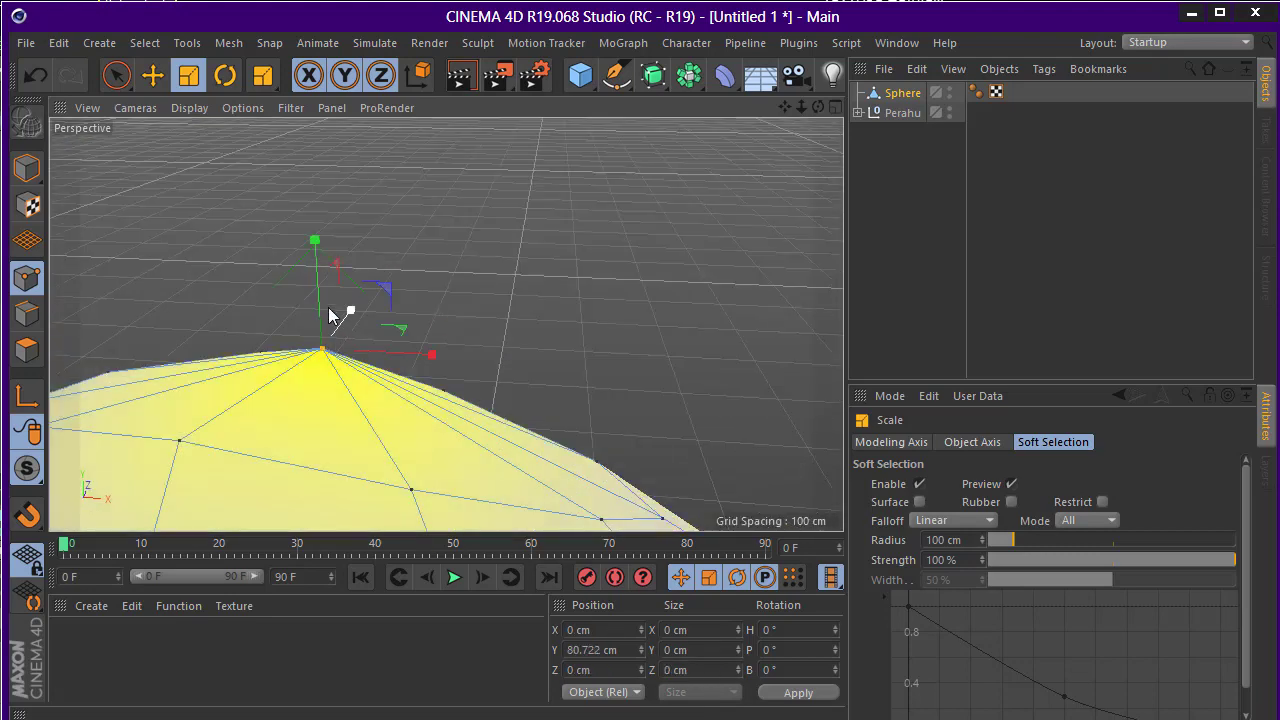
{"action": "left_click_drag", "start_coordinate": [315, 284], "coordinate": [319, 311]}
{"action": "mouse_move", "coordinate": [407, 304]}
{"action": "left_mouse_down", "text": "alt"}
{"action": "mouse_move", "coordinate": [280, 400]}
{"action": "mouse_move", "coordinate": [343, 294]}
{"action": "mouse_move", "coordinate": [331, 251]}
{"action": "mouse_move", "coordinate": [293, 287]}
{"action": "mouse_move", "coordinate": [443, 323]}
{"action": "mouse_move", "coordinate": [321, 209]}
{"action": "mouse_move", "coordinate": [476, 152]}
{"action": "left_mouse_up", "text": "alt"}
Raise the bottom vertex with soft falloff, then undo that move
{"action": "scroll", "coordinate": [537, 314], "scroll_direction": "down", "scroll_amount": 3}
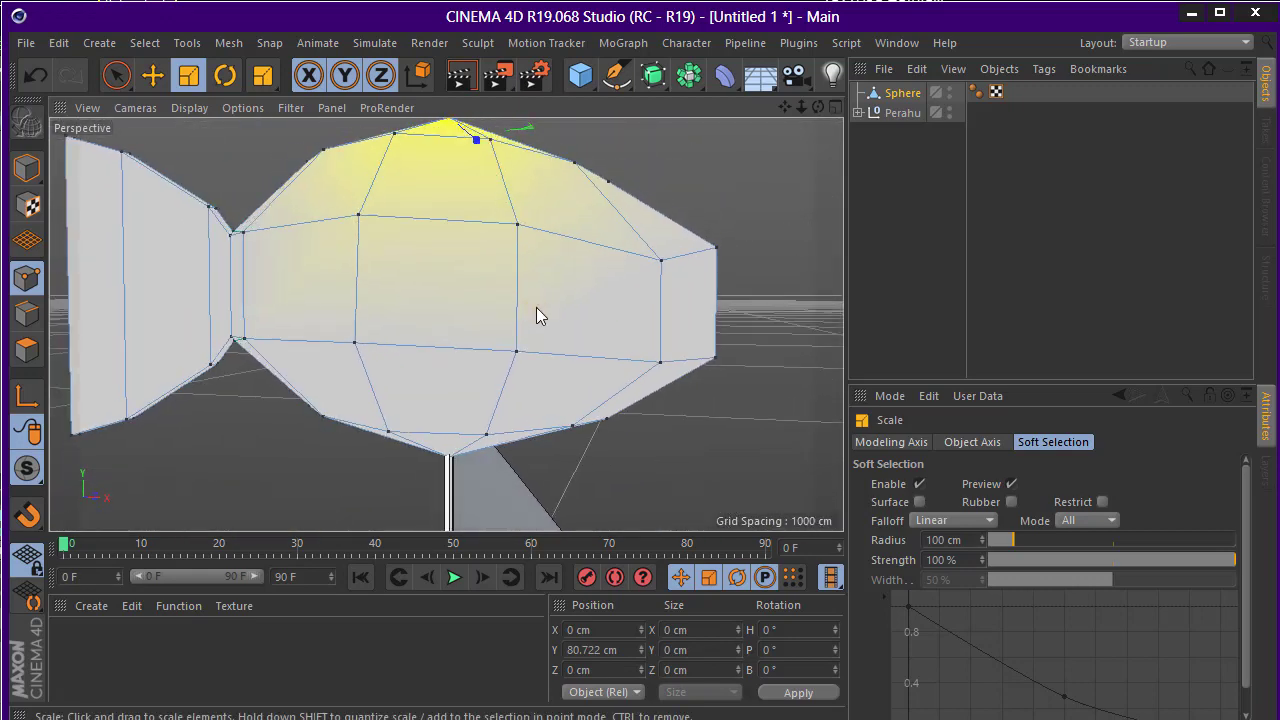
{"action": "left_click_drag", "start_coordinate": [537, 314], "coordinate": [526, 263], "text": "alt"}
{"action": "scroll", "coordinate": [572, 334], "scroll_direction": "up", "scroll_amount": 5}
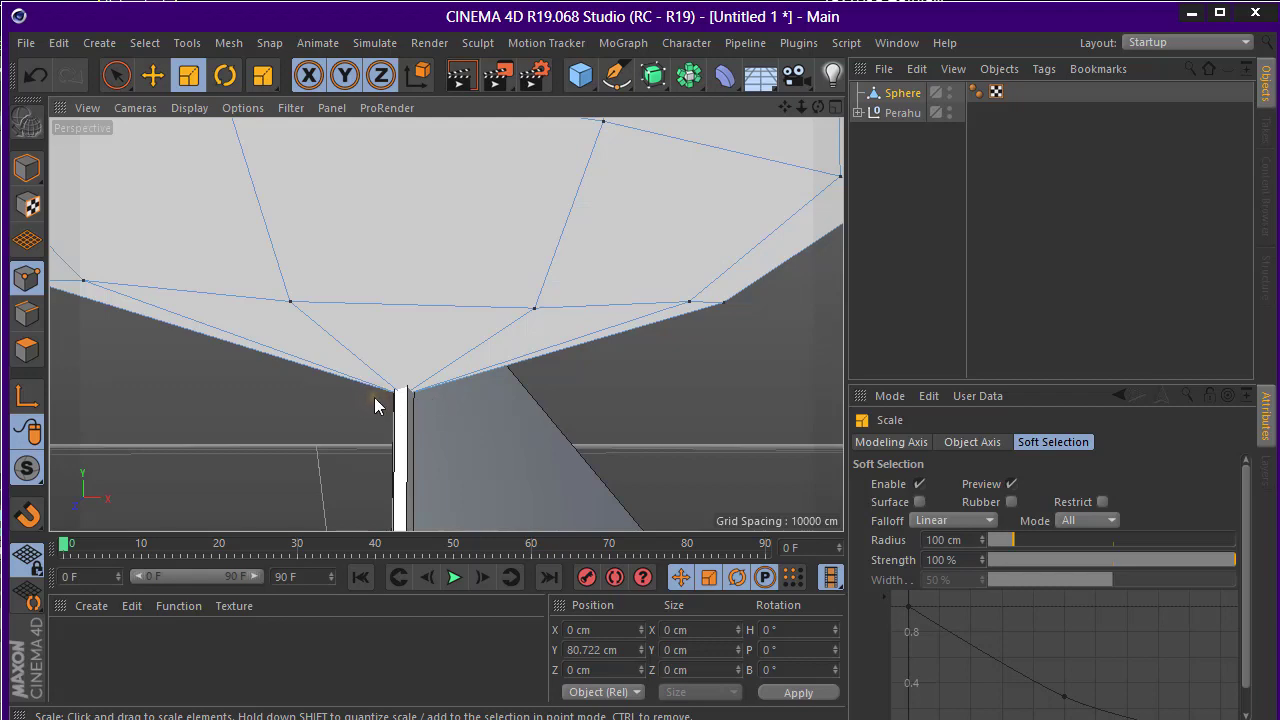
{"action": "left_click_drag", "start_coordinate": [434, 397], "coordinate": [511, 439], "text": "alt"}
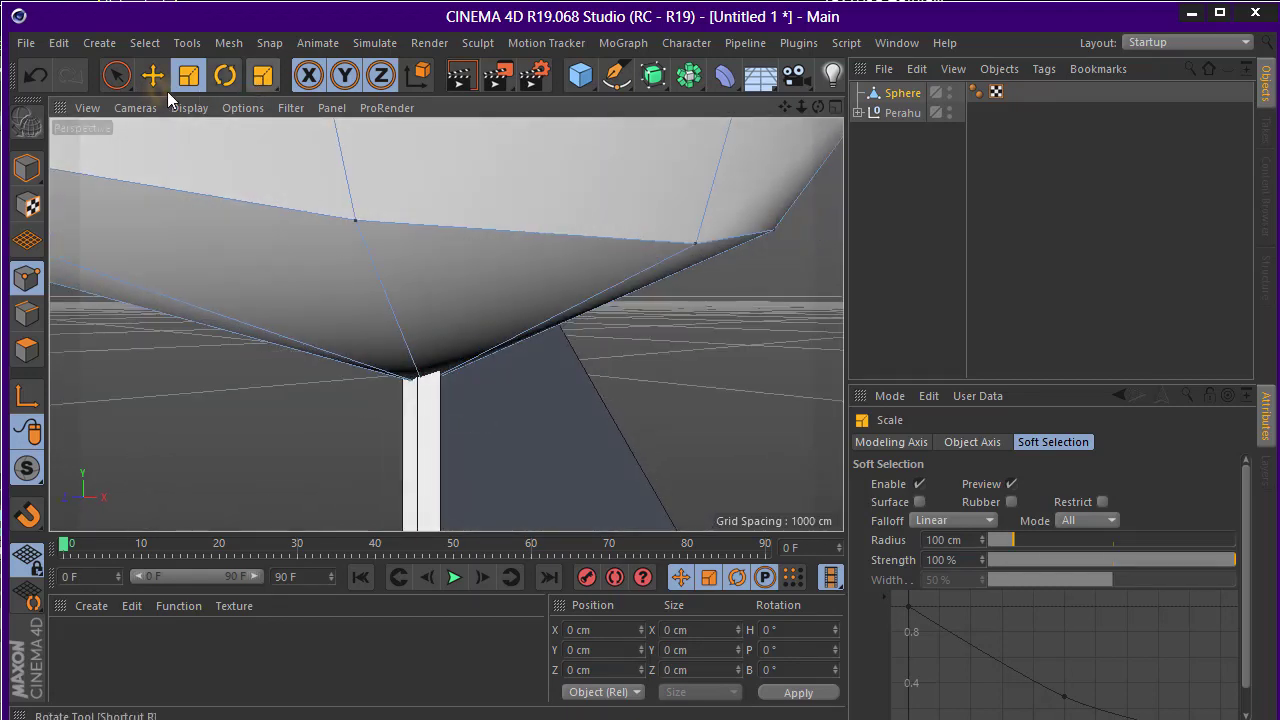
{"action": "left_click", "coordinate": [153, 75]}
{"action": "left_click", "coordinate": [417, 381]}
{"action": "left_click_drag", "start_coordinate": [417, 390], "coordinate": [391, 266]}
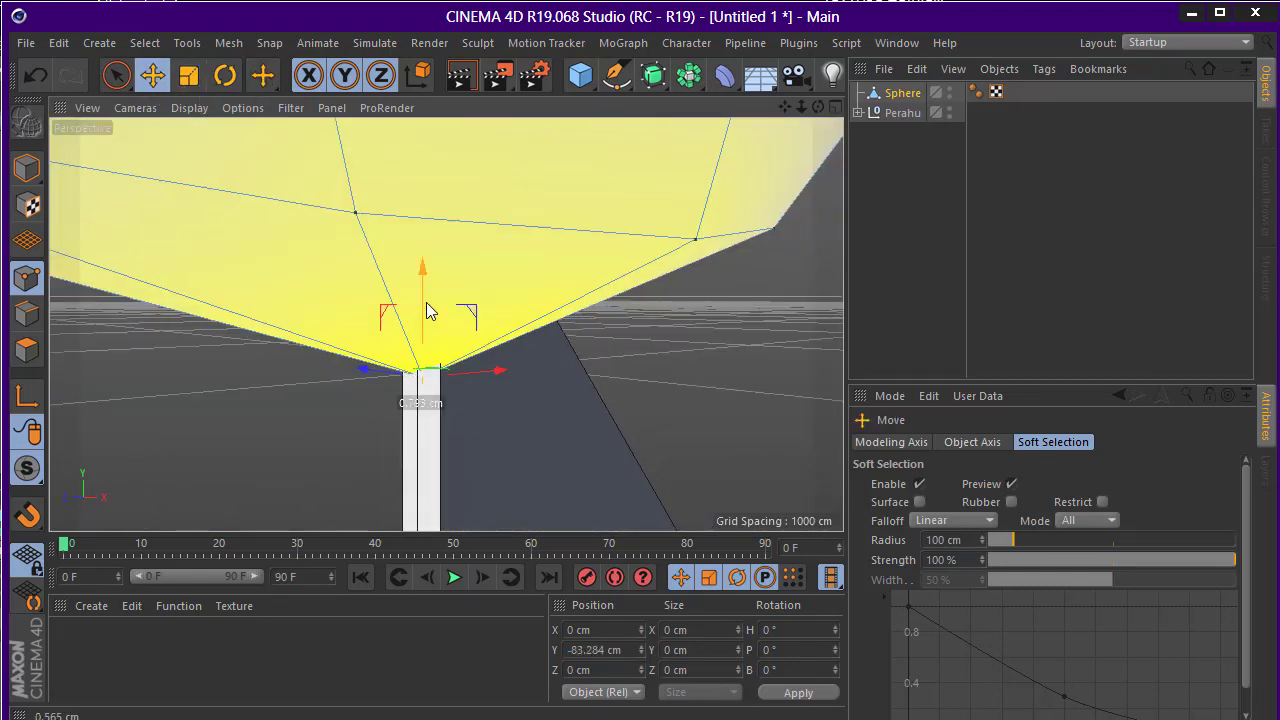
{"action": "key", "text": "ctrl+z"}
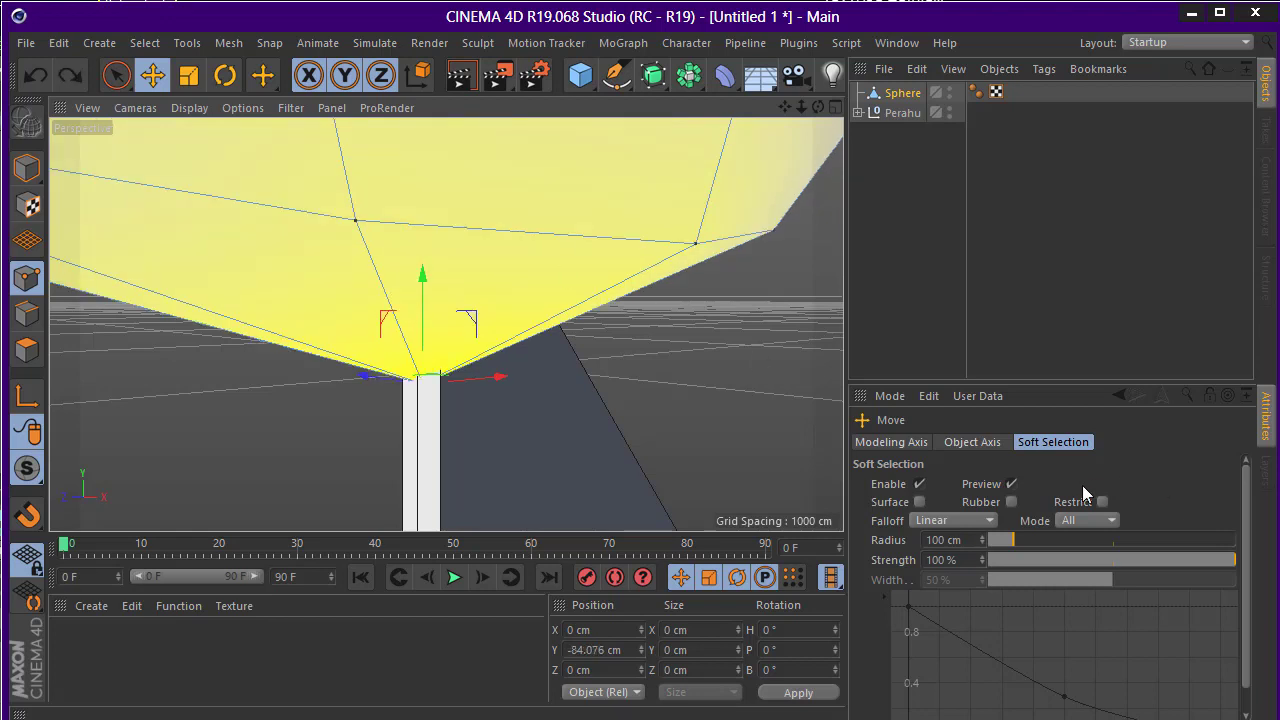
Disable Soft Selection and lift the bottom point slightly to Y -75.695 cm
{"action": "left_click", "coordinate": [920, 484]}
{"action": "left_click_drag", "start_coordinate": [428, 320], "coordinate": [457, 225]}
{"action": "key", "text": "ctrl+z"}
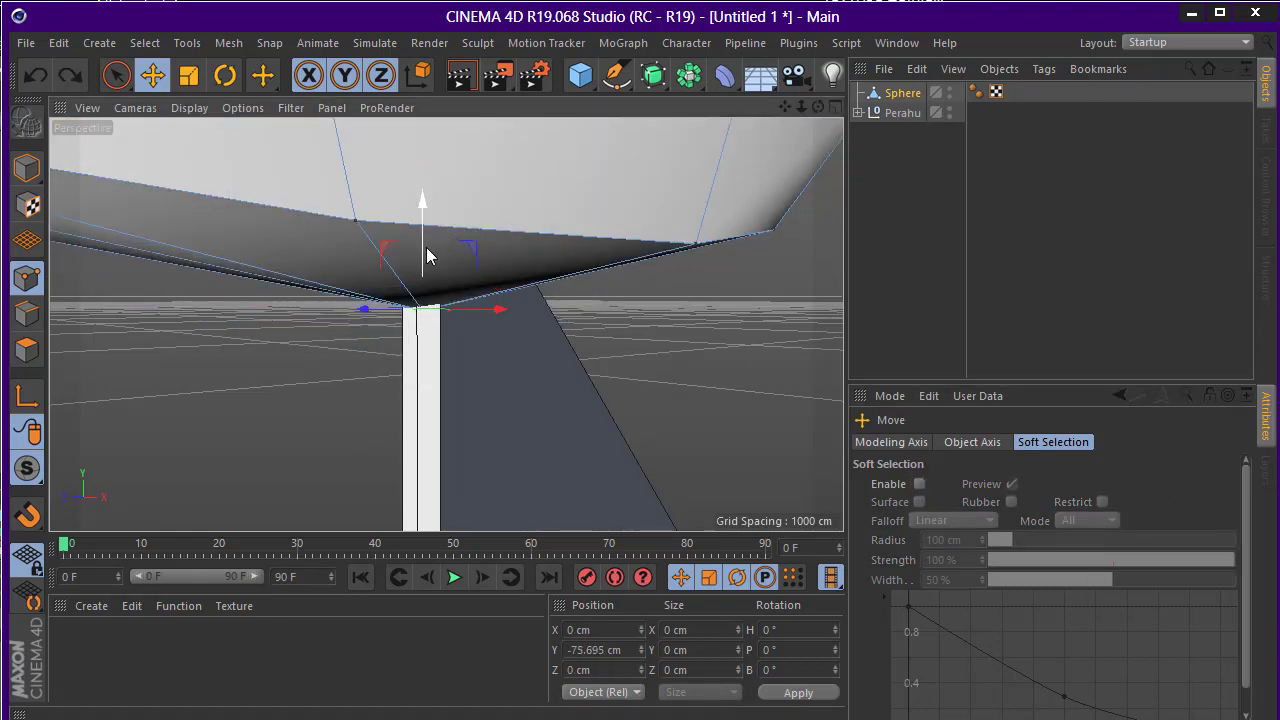
{"action": "mouse_move", "coordinate": [558, 308]}
{"action": "left_mouse_down", "text": "alt"}
{"action": "mouse_move", "coordinate": [502, 355]}
{"action": "mouse_move", "coordinate": [457, 314]}
{"action": "mouse_move", "coordinate": [671, 371]}
{"action": "mouse_move", "coordinate": [563, 314]}
{"action": "mouse_move", "coordinate": [250, 300]}
{"action": "left_mouse_up", "text": "alt"}
Back in Model mode, rename the Sphere object to Ikan
{"action": "left_click", "coordinate": [27, 167]}
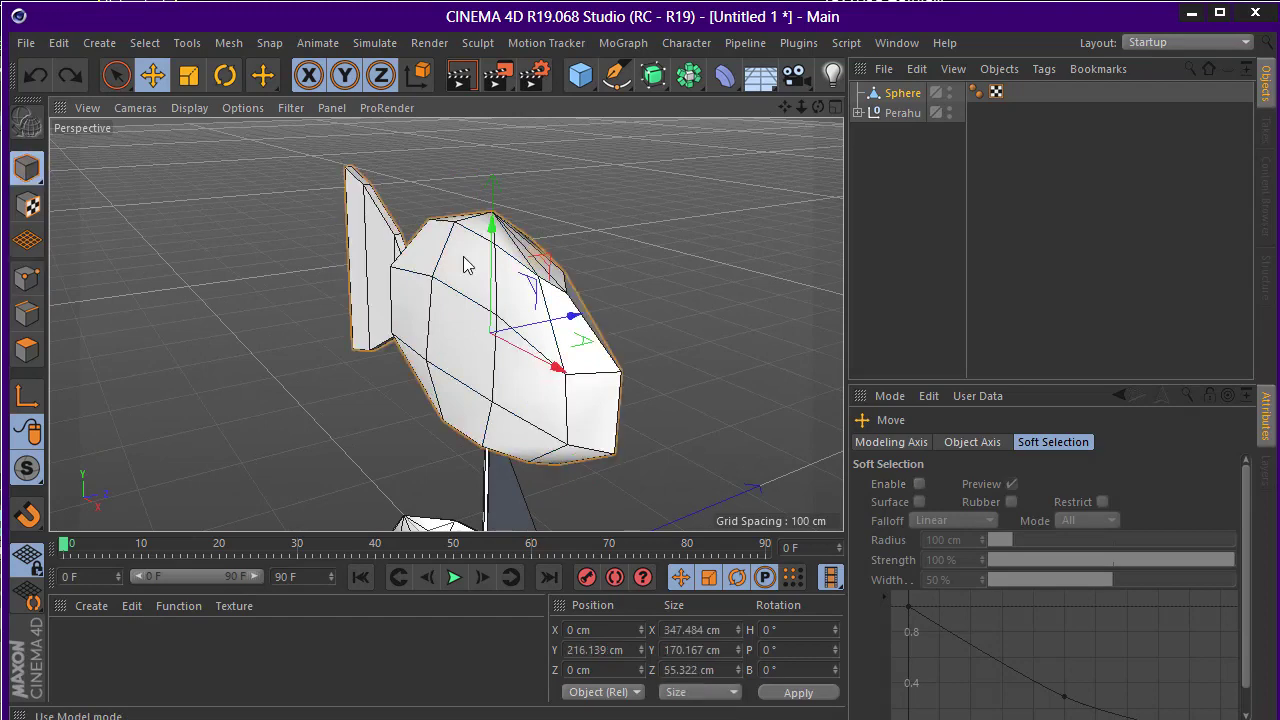
{"action": "key", "text": "o"}
{"action": "left_click_drag", "start_coordinate": [728, 210], "coordinate": [603, 286], "text": "alt"}
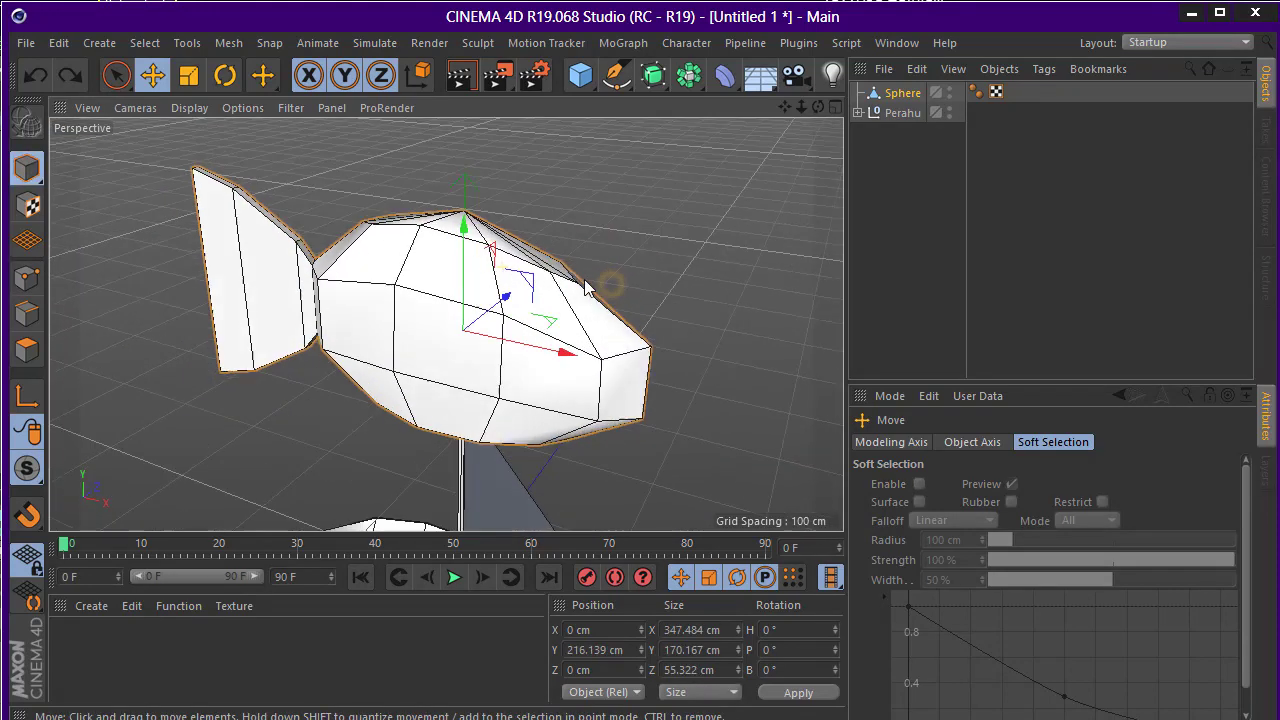
{"action": "double_click", "coordinate": [906, 93]}
{"action": "type", "text": "Ikan"}
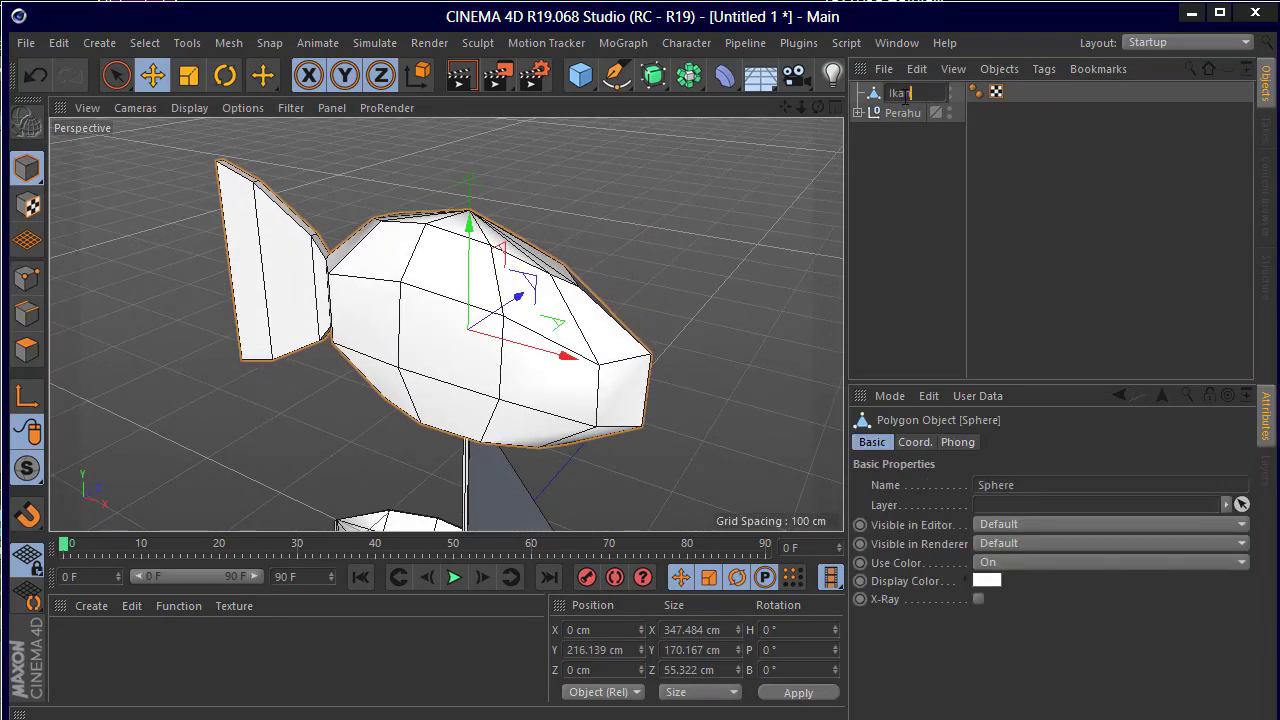
{"action": "key", "text": "Return"}
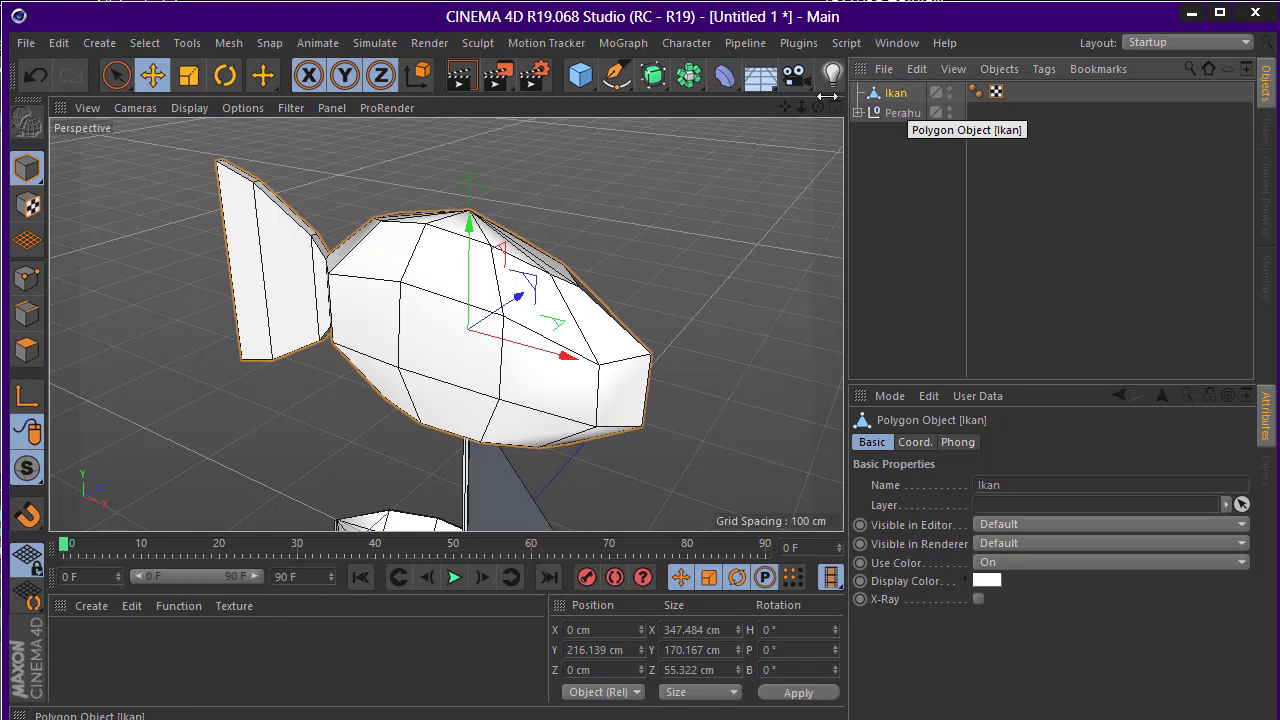
Duplicate the fish into a smaller copy, Ikan.1, placed below the original
{"action": "mouse_move", "coordinate": [560, 260]}
{"action": "left_mouse_down", "text": "alt"}
{"action": "mouse_move", "coordinate": [449, 194]}
{"action": "mouse_move", "coordinate": [460, 390]}
{"action": "mouse_move", "coordinate": [370, 460]}
{"action": "left_mouse_up", "text": "alt"}
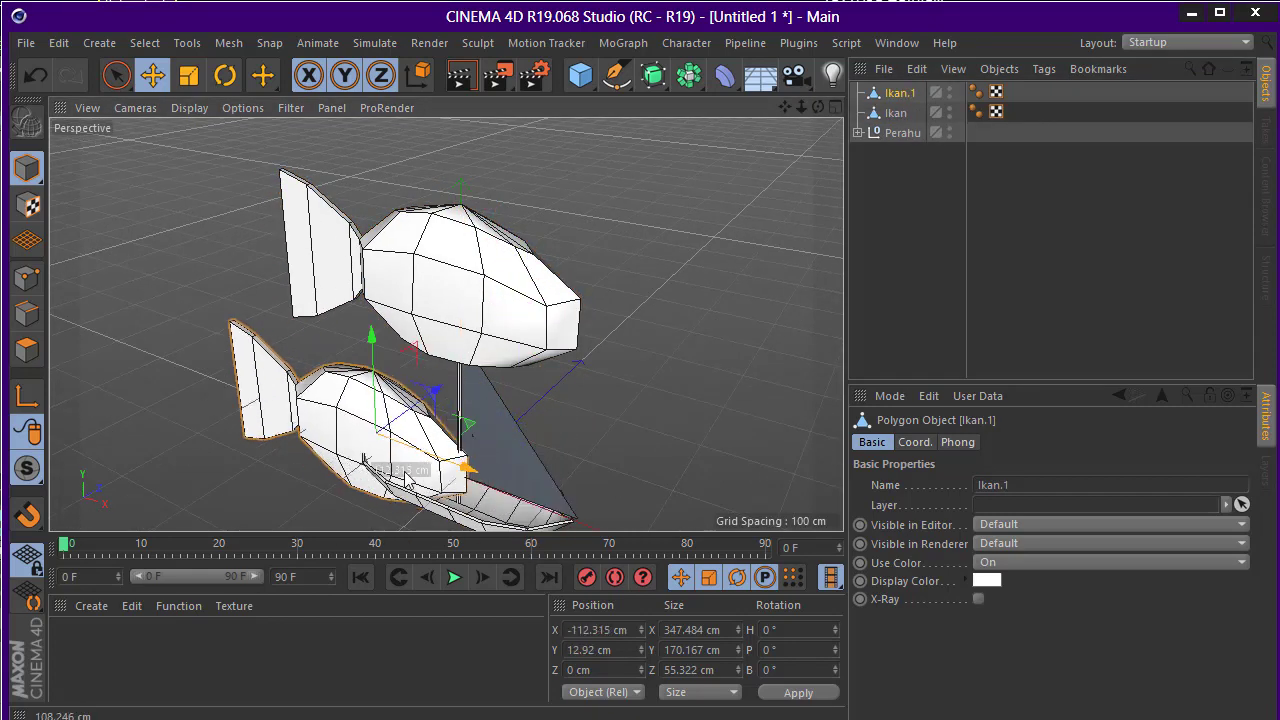
{"action": "left_click", "coordinate": [188, 76]}
{"action": "left_click_drag", "start_coordinate": [346, 146], "coordinate": [355, 262]}
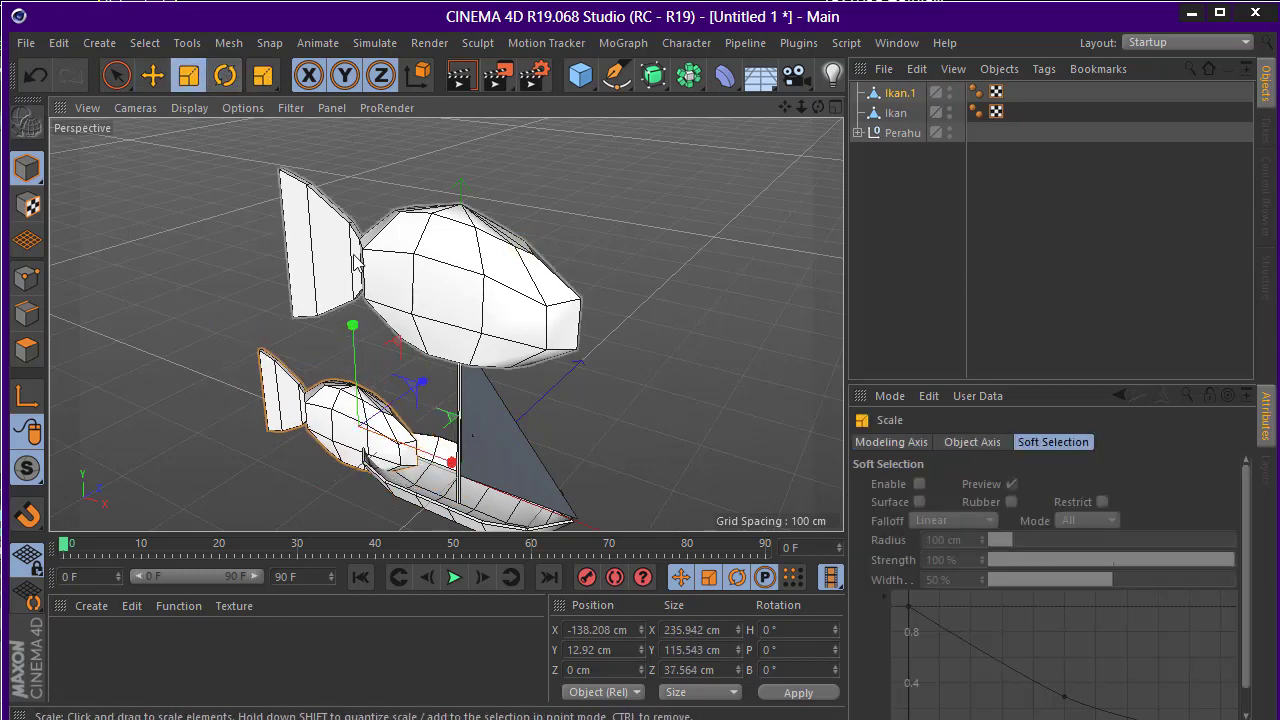
{"action": "left_click", "coordinate": [152, 76]}
{"action": "left_click_drag", "start_coordinate": [450, 488], "coordinate": [440, 490]}
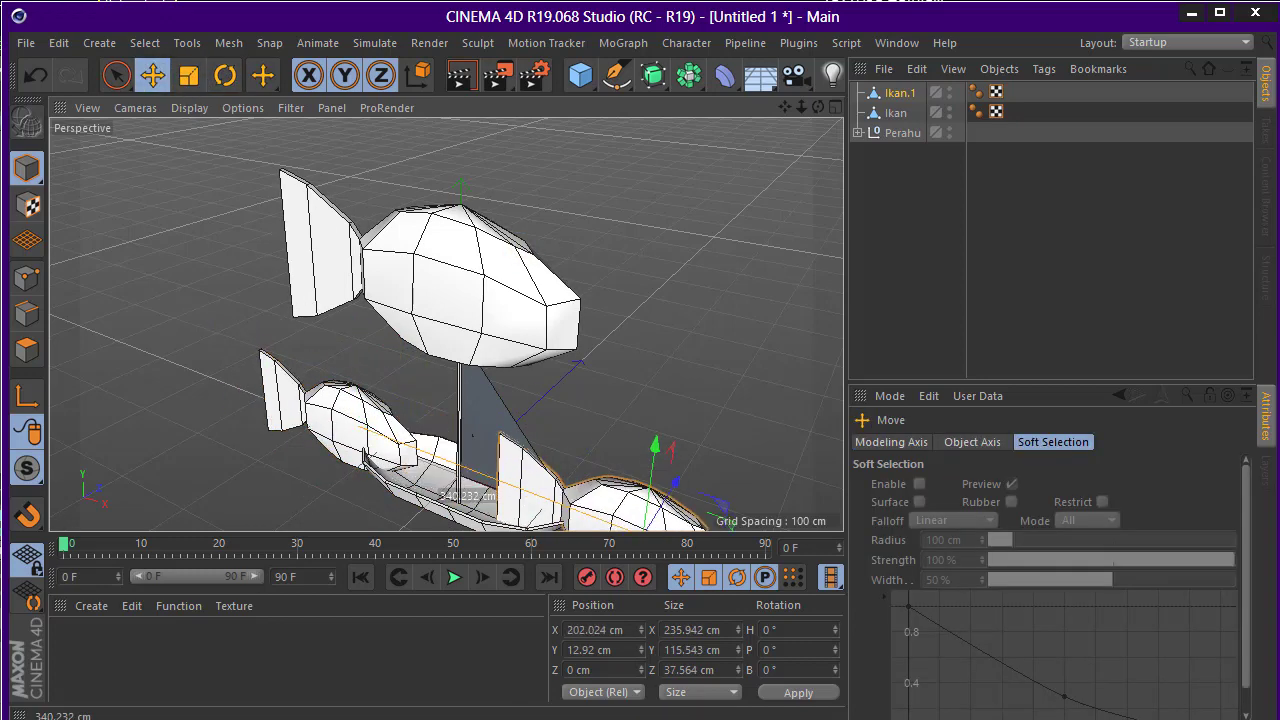
Create a second copy, Ikan.2, enlarge it and push it back in depth
{"action": "mouse_move", "coordinate": [630, 490]}
{"action": "left_mouse_down", "text": "ctrl"}
{"action": "mouse_move", "coordinate": [643, 394]}
{"action": "mouse_move", "coordinate": [734, 360]}
{"action": "mouse_move", "coordinate": [670, 403]}
{"action": "mouse_move", "coordinate": [641, 387]}
{"action": "mouse_move", "coordinate": [670, 330]}
{"action": "left_mouse_up", "text": "ctrl"}
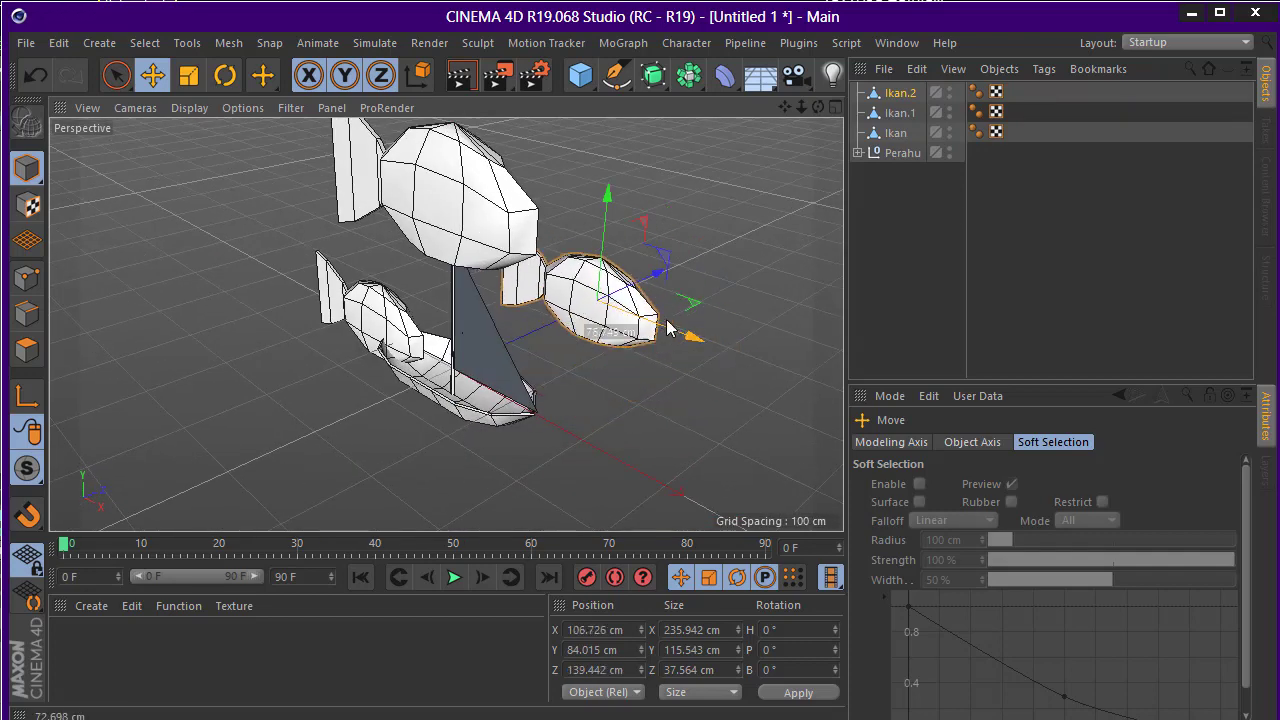
{"action": "left_click", "coordinate": [188, 76]}
{"action": "left_click_drag", "start_coordinate": [600, 300], "coordinate": [690, 300]}
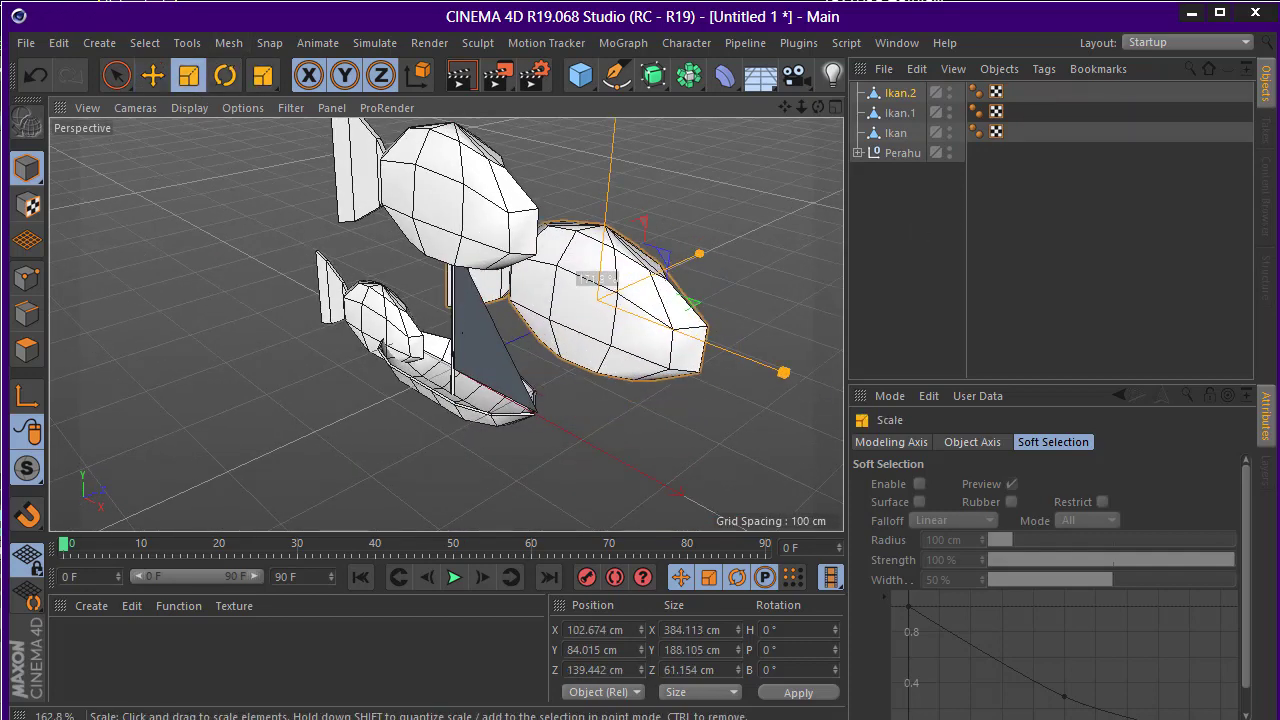
{"action": "mouse_move", "coordinate": [597, 278]}
{"action": "left_mouse_down"}
{"action": "mouse_move", "coordinate": [650, 278]}
{"action": "mouse_move", "coordinate": [321, 384]}
{"action": "mouse_move", "coordinate": [509, 325]}
{"action": "mouse_move", "coordinate": [559, 249]}
{"action": "left_mouse_up"}
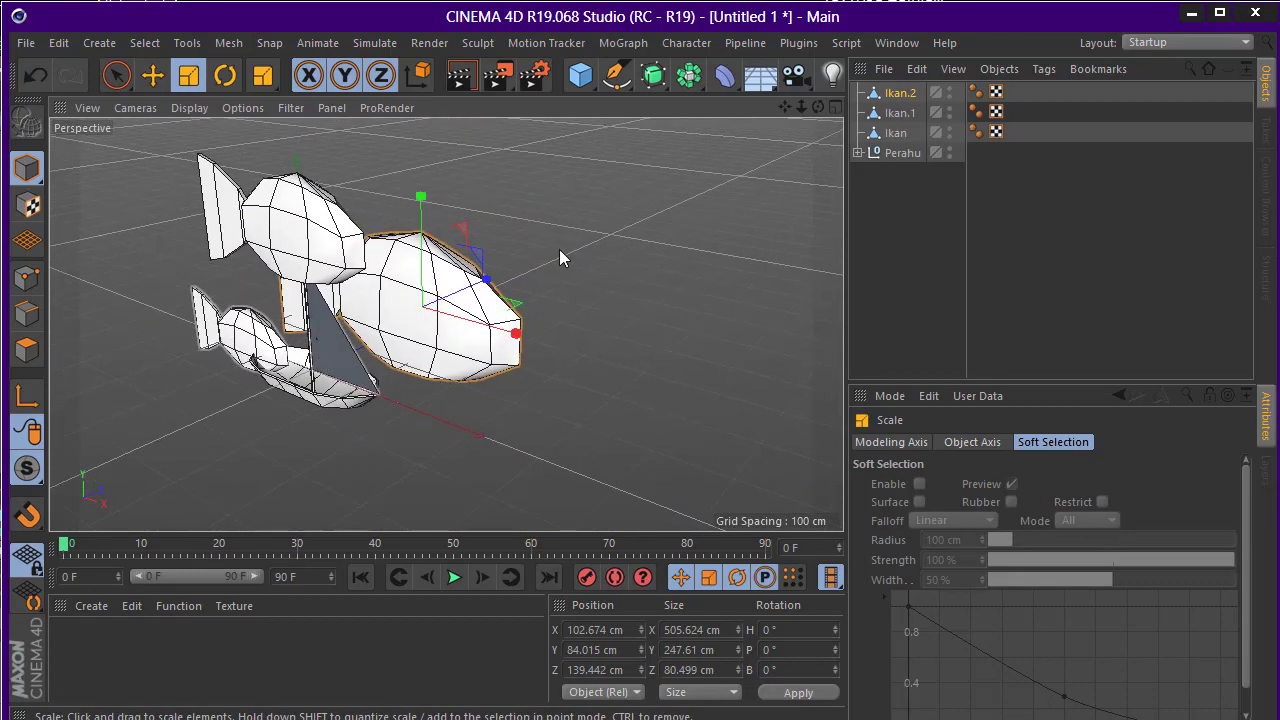
{"action": "left_click", "coordinate": [152, 76]}
{"action": "mouse_move", "coordinate": [478, 283]}
{"action": "left_mouse_down"}
{"action": "mouse_move", "coordinate": [383, 270]}
{"action": "mouse_move", "coordinate": [310, 240]}
{"action": "left_mouse_up"}
Reposition the original Ikan and Ikan.1 beside the boat
{"action": "left_click", "coordinate": [383, 270]}
{"action": "scroll", "coordinate": [522, 246], "scroll_direction": "down", "scroll_amount": 3}
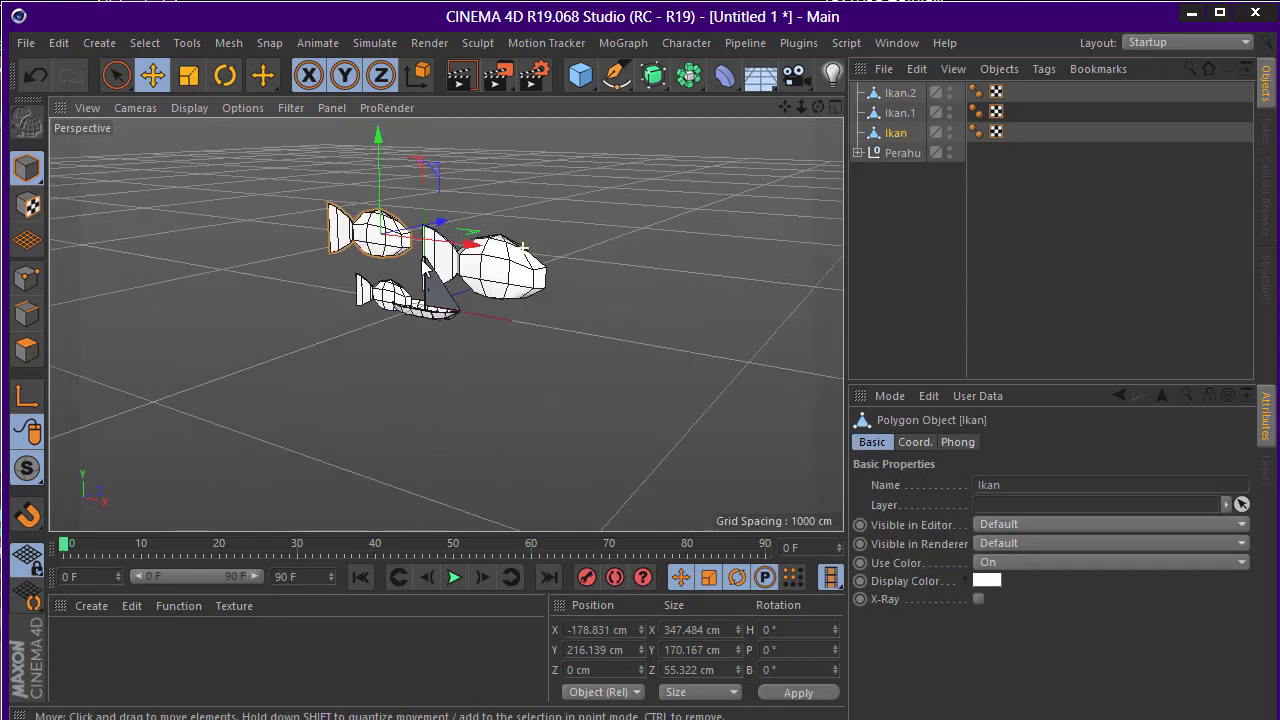
{"action": "left_click", "coordinate": [398, 295]}
{"action": "left_click_drag", "start_coordinate": [440, 255], "coordinate": [425, 280]}
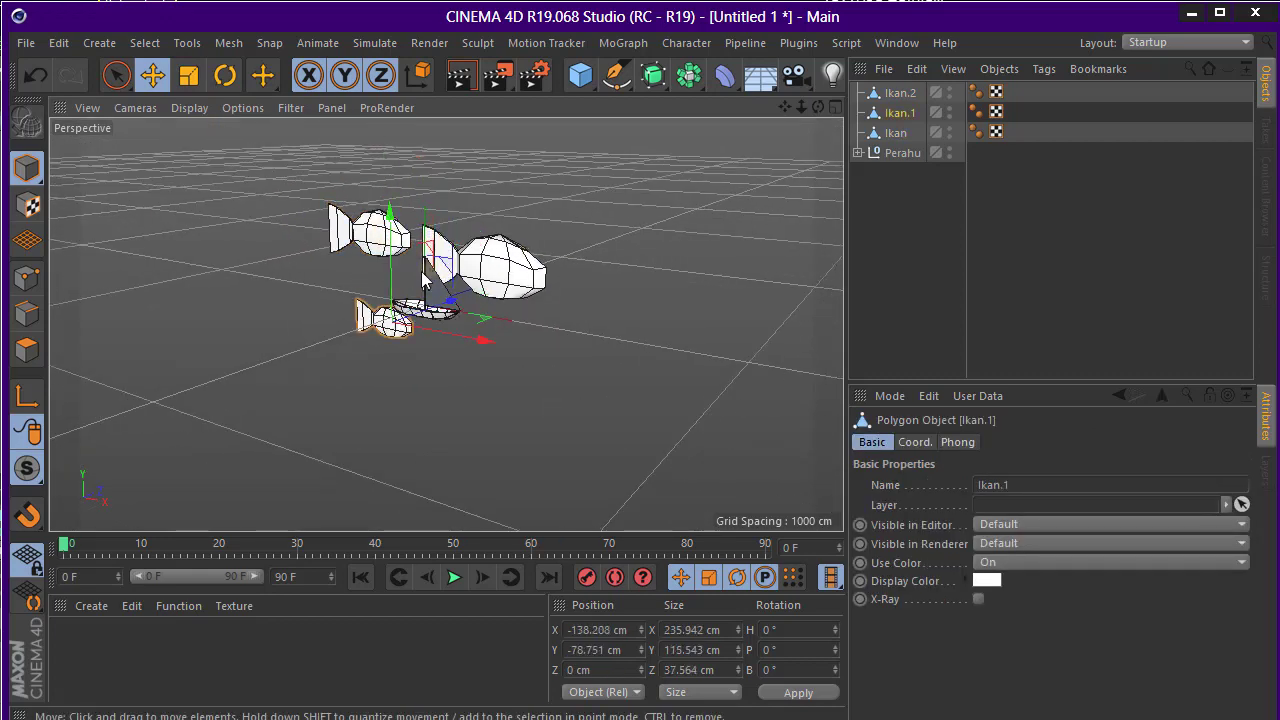
{"action": "scroll", "coordinate": [550, 250], "scroll_direction": "up", "scroll_amount": 3}
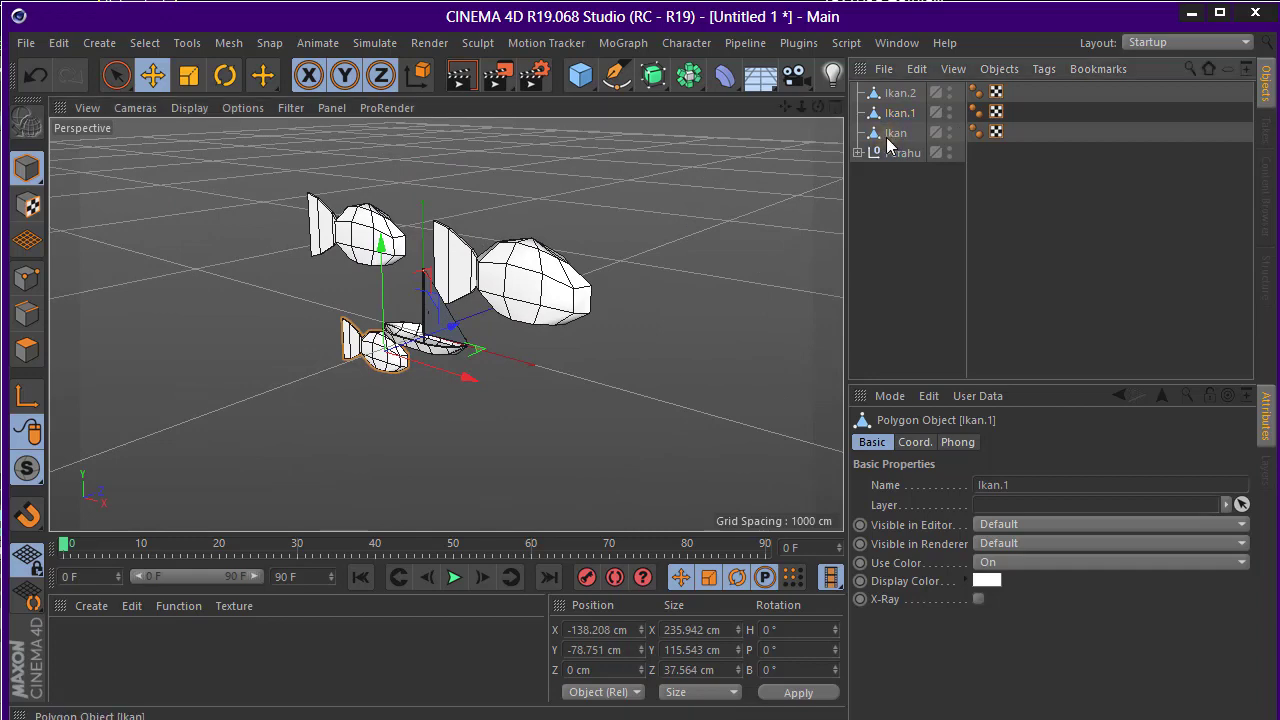
Group all three fish under a null named Keluarga Ikan
{"action": "left_click", "coordinate": [900, 92], "text": "shift"}
{"action": "right_click", "coordinate": [905, 96]}
{"action": "left_click", "coordinate": [973, 647]}
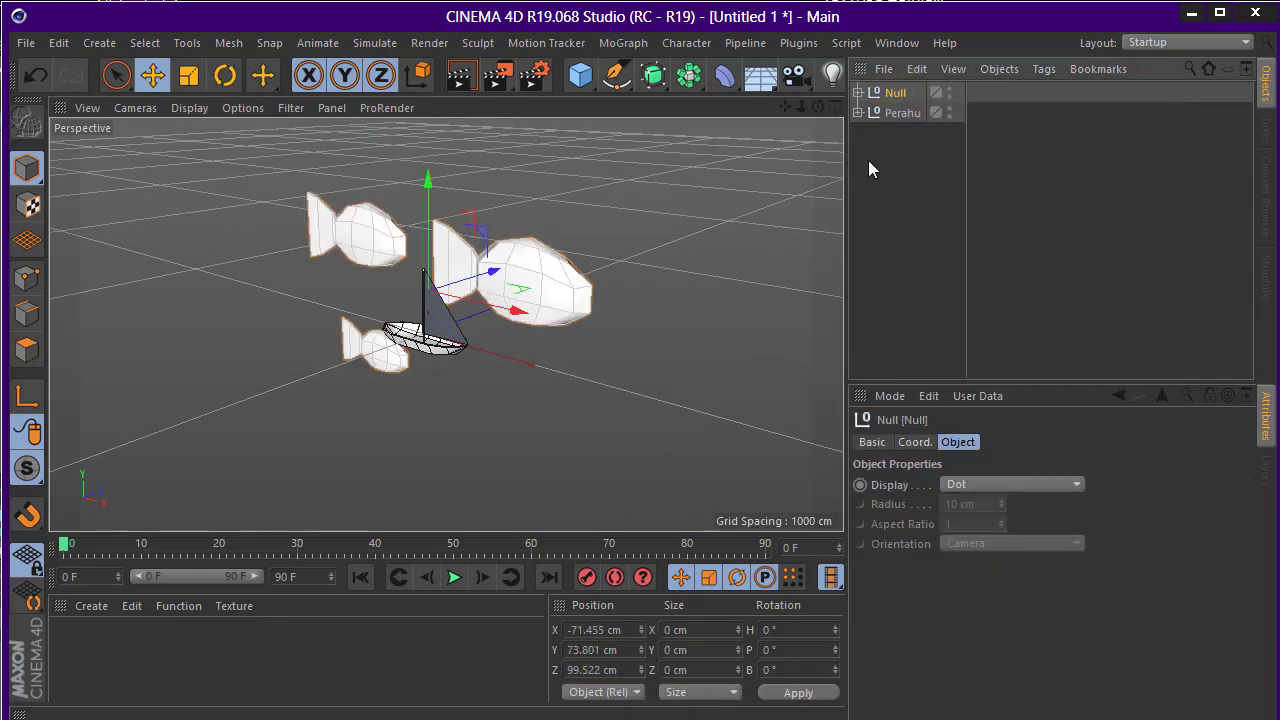
{"action": "double_click", "coordinate": [900, 92]}
{"action": "type", "text": "Keluar"}
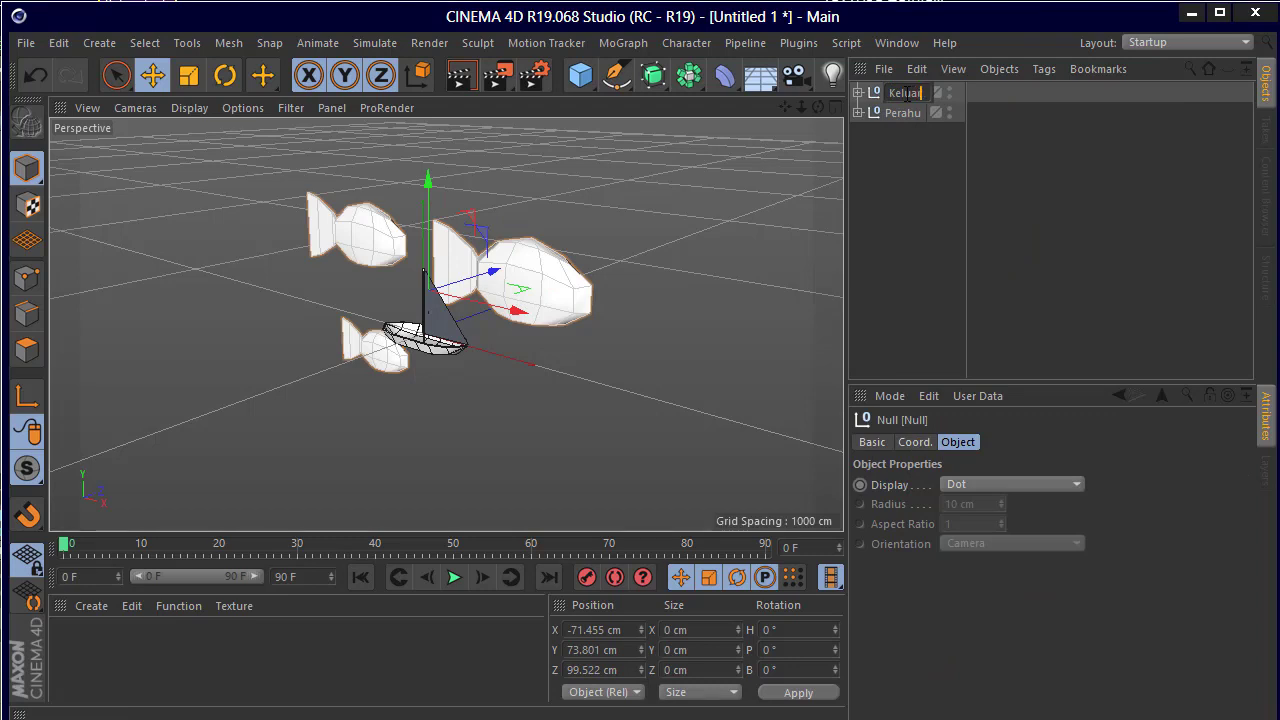
{"action": "type", "text": "ga Ikan"}
{"action": "key", "text": "Return"}
Select the Keluarga Ikan group and orbit to review the fish around the boat
{"action": "left_click", "coordinate": [900, 194]}
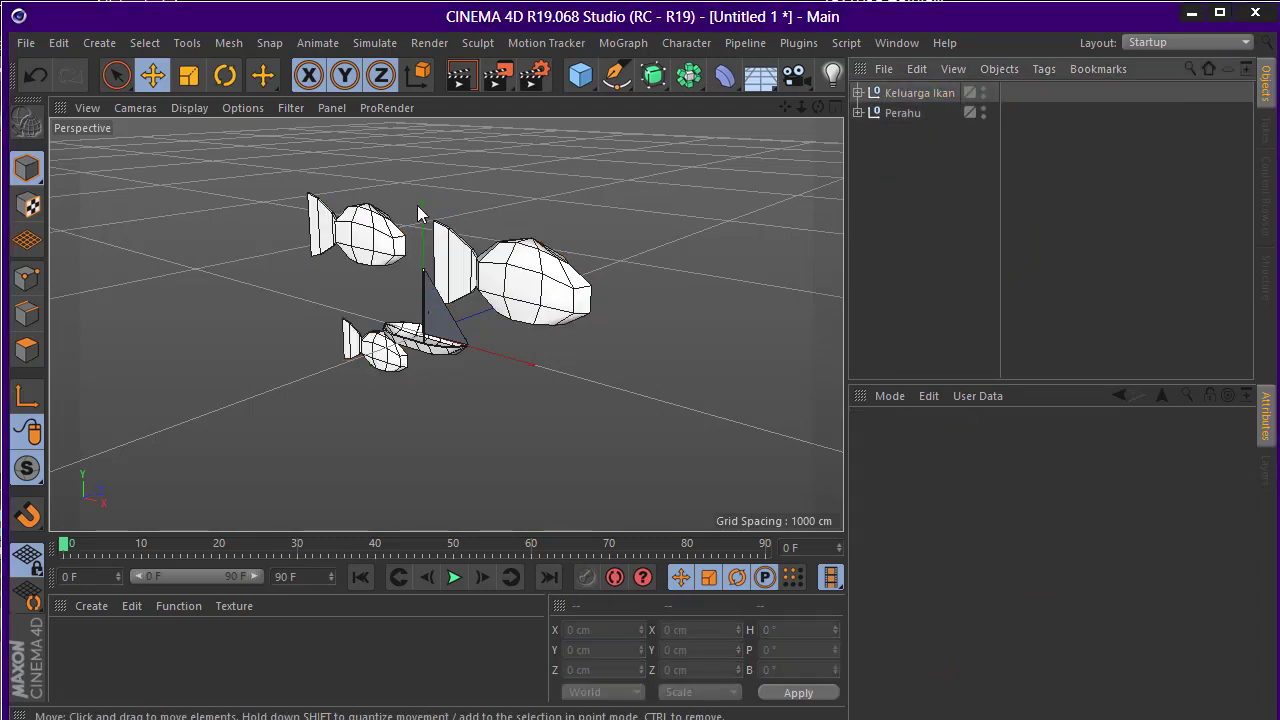
{"action": "mouse_move", "coordinate": [455, 229]}
{"action": "left_mouse_down", "text": "alt"}
{"action": "mouse_move", "coordinate": [652, 217]}
{"action": "mouse_move", "coordinate": [463, 223]}
{"action": "mouse_move", "coordinate": [462, 280]}
{"action": "left_mouse_up", "text": "alt"}
{"action": "left_click", "coordinate": [940, 92]}
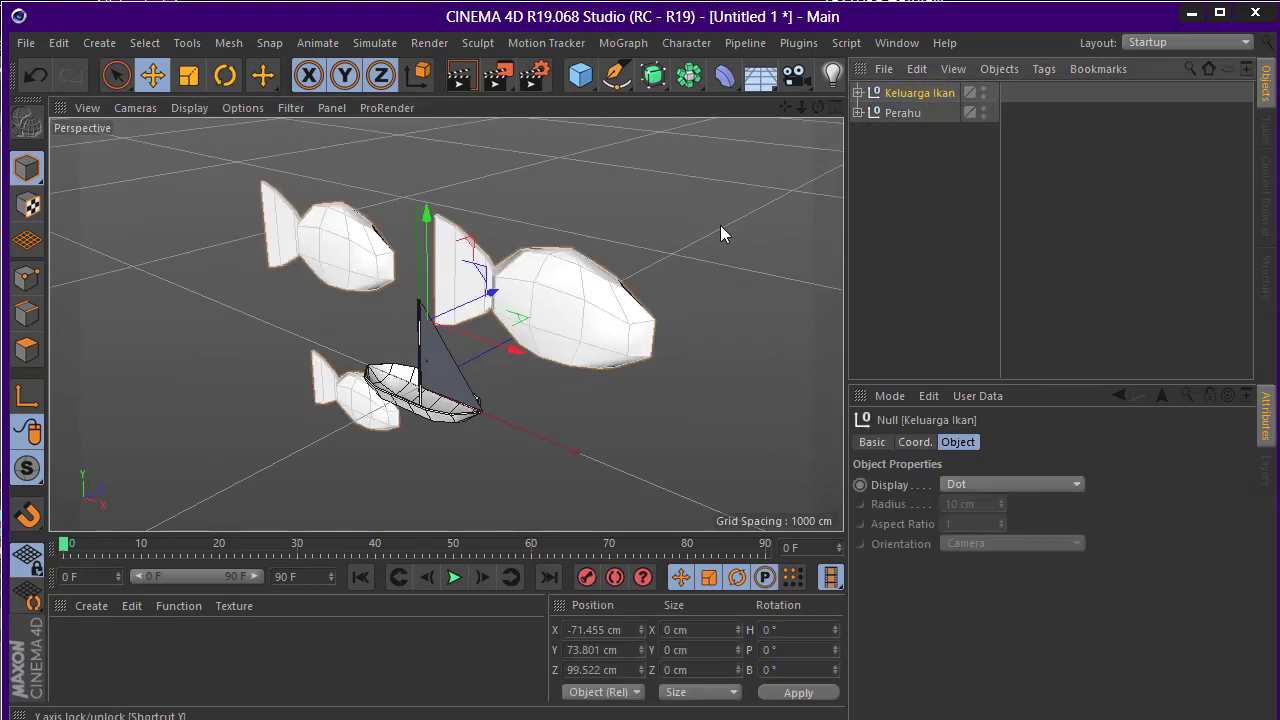
{"action": "left_click_drag", "start_coordinate": [700, 225], "coordinate": [674, 244], "text": "alt"}
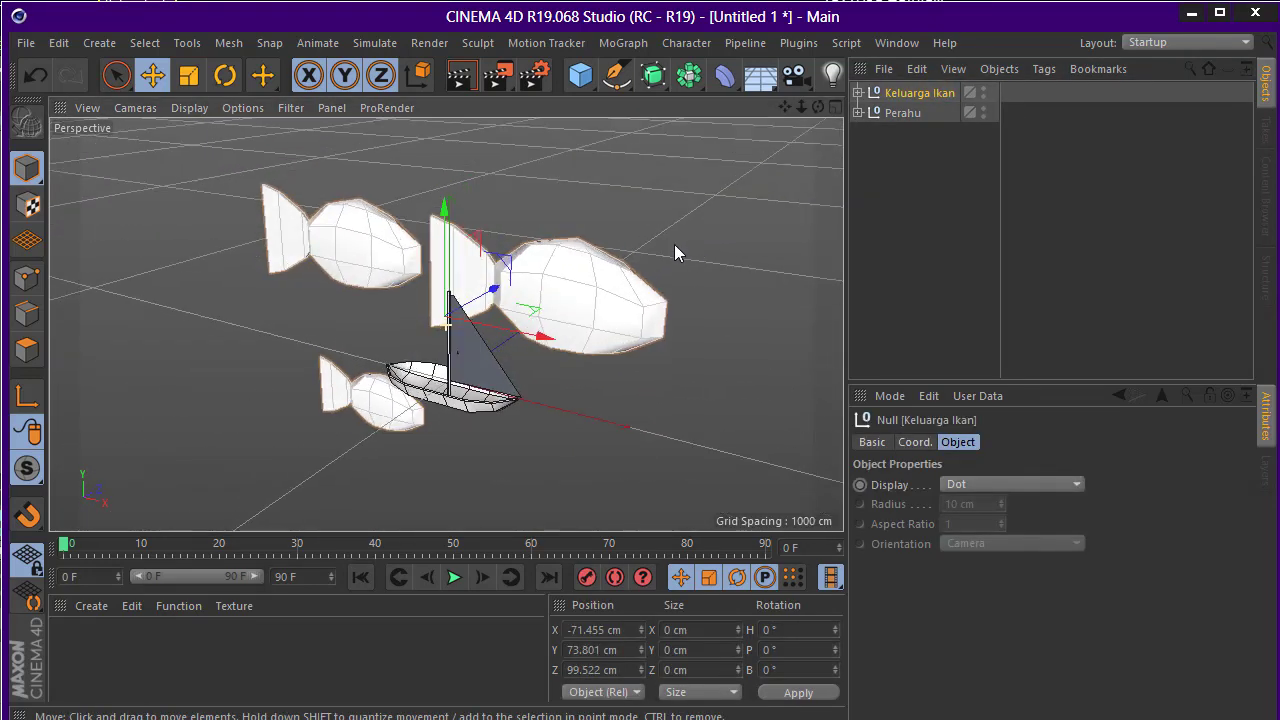
Hide the fish group and the boat in the viewport, then select the Perahu group
{"action": "double_click", "coordinate": [983, 89]}
{"action": "double_click", "coordinate": [985, 108]}
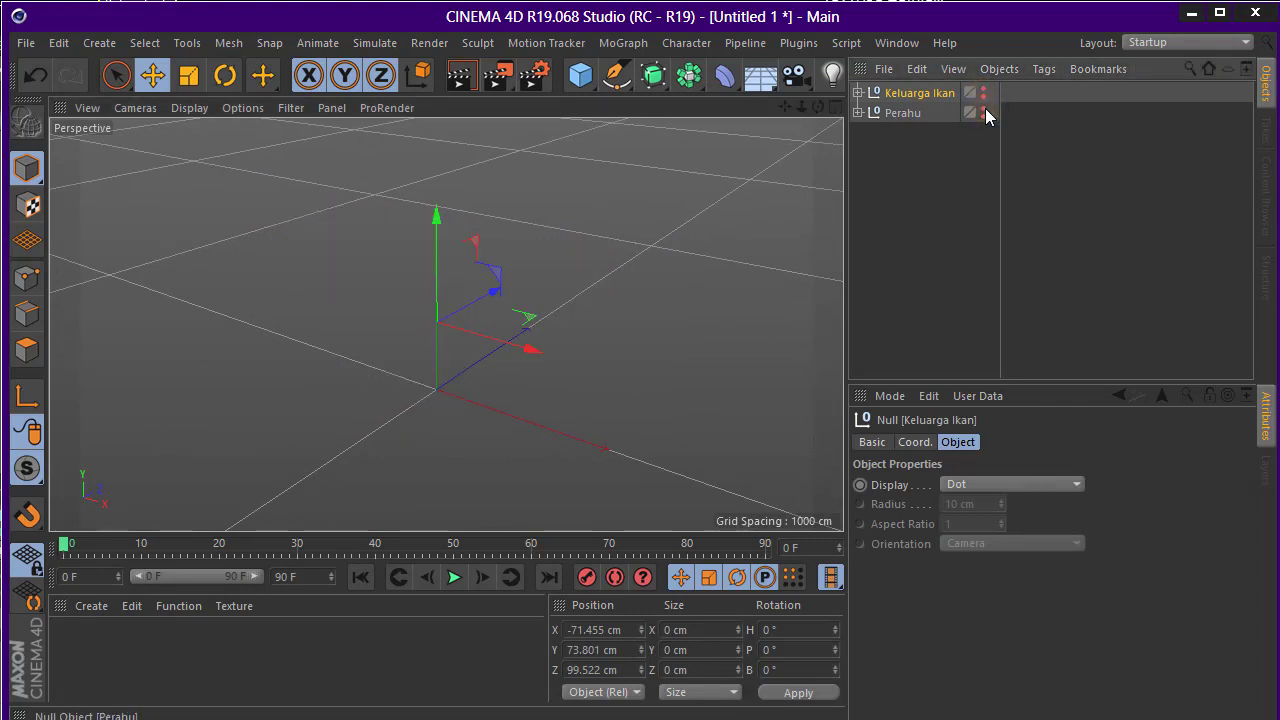
{"action": "left_click", "coordinate": [901, 114]}
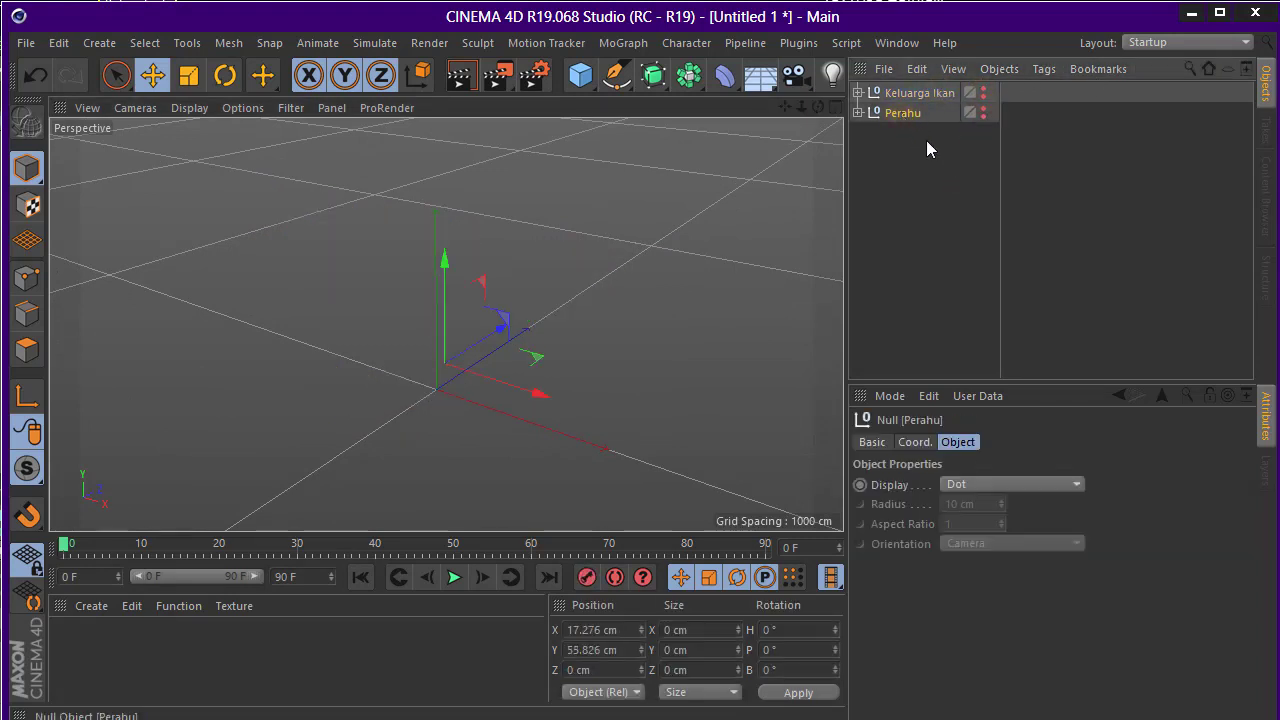
{"action": "left_click_drag", "start_coordinate": [595, 249], "coordinate": [517, 280], "text": "alt"}
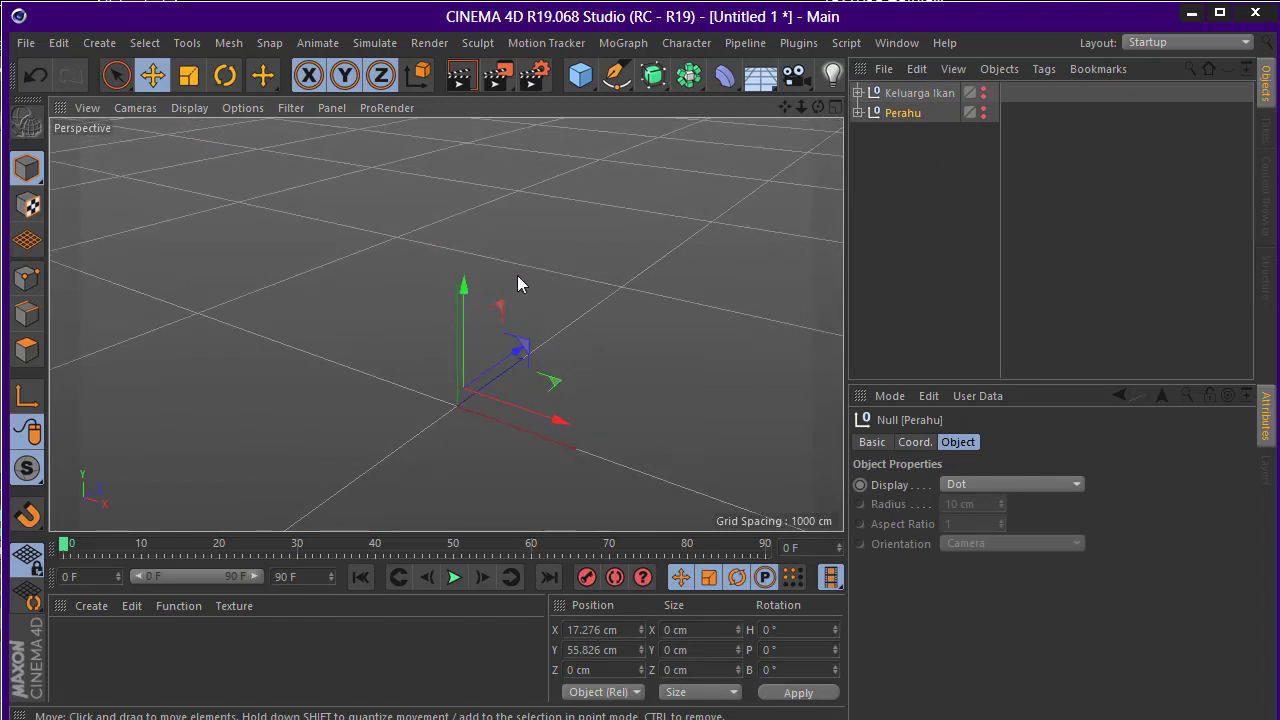
{"action": "left_click_drag", "start_coordinate": [625, 237], "coordinate": [575, 253], "text": "alt"}
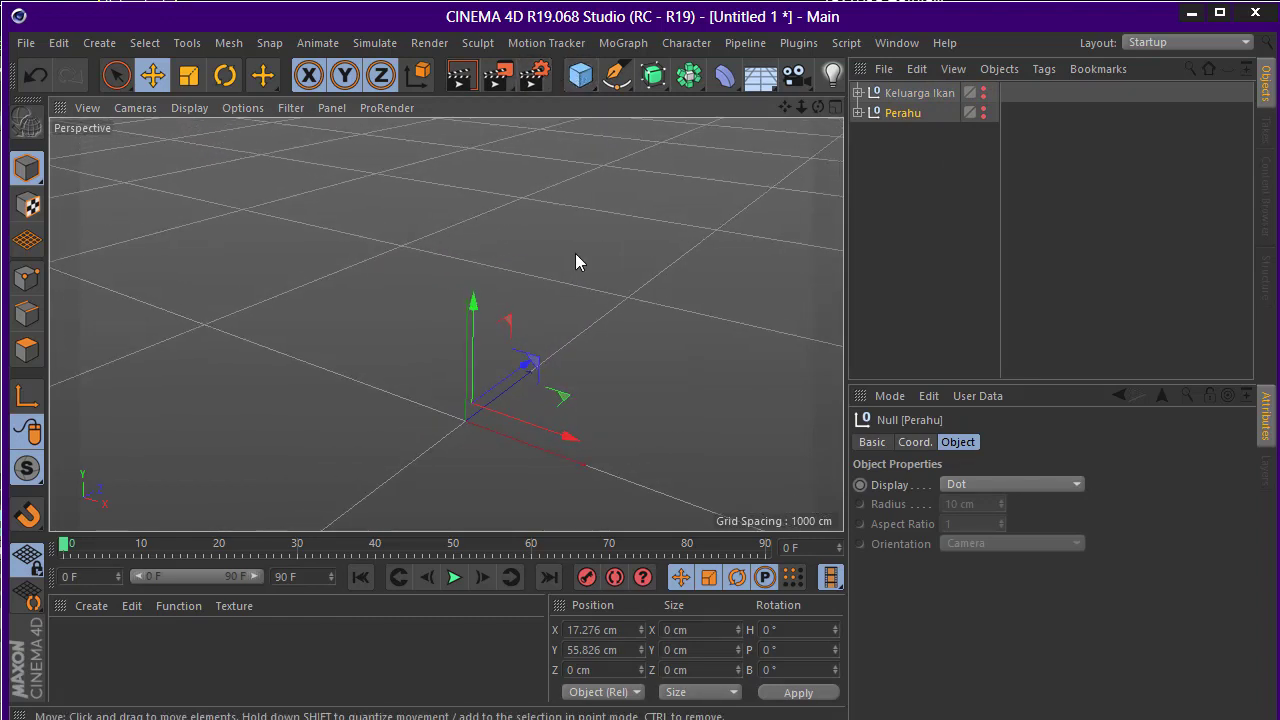
Add a new cube and stretch it along X into a long box
{"action": "left_click_drag", "start_coordinate": [580, 75], "coordinate": [665, 100]}
{"action": "scroll", "coordinate": [391, 266], "scroll_direction": "down", "scroll_amount": 2}
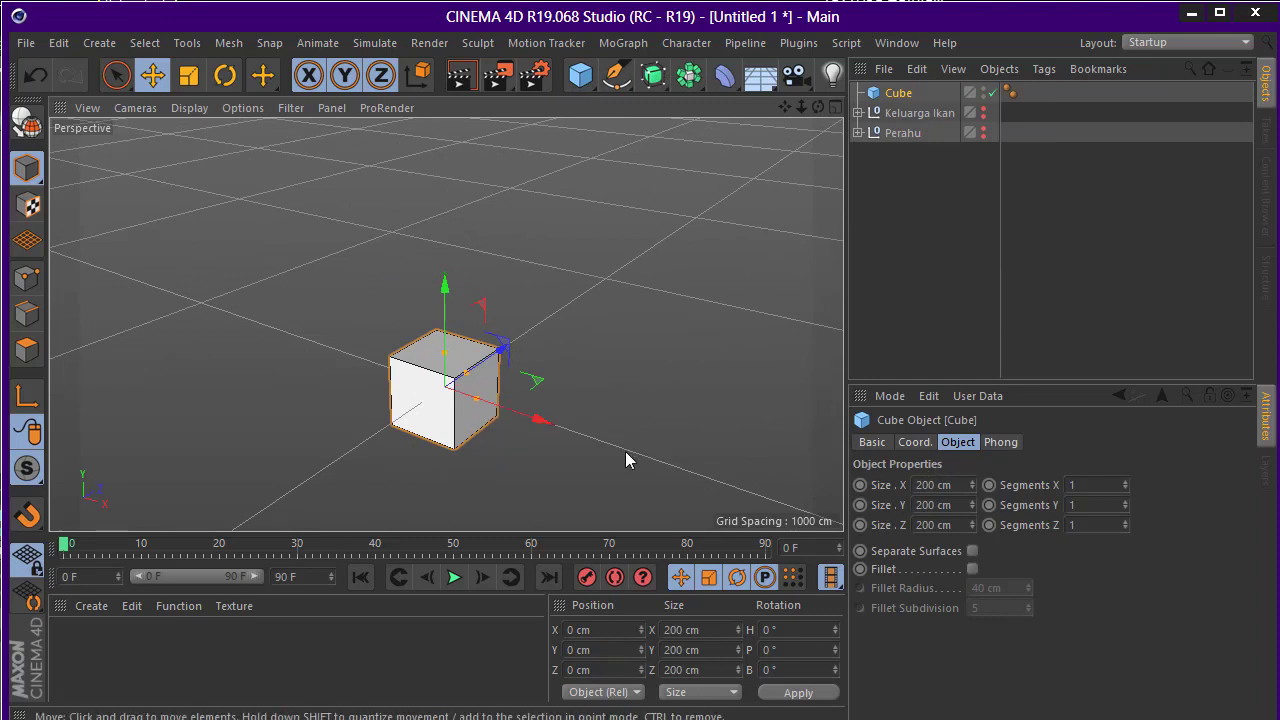
{"action": "left_click_drag", "start_coordinate": [478, 400], "coordinate": [580, 406]}
{"action": "scroll", "coordinate": [628, 402], "scroll_direction": "down", "scroll_amount": 1}
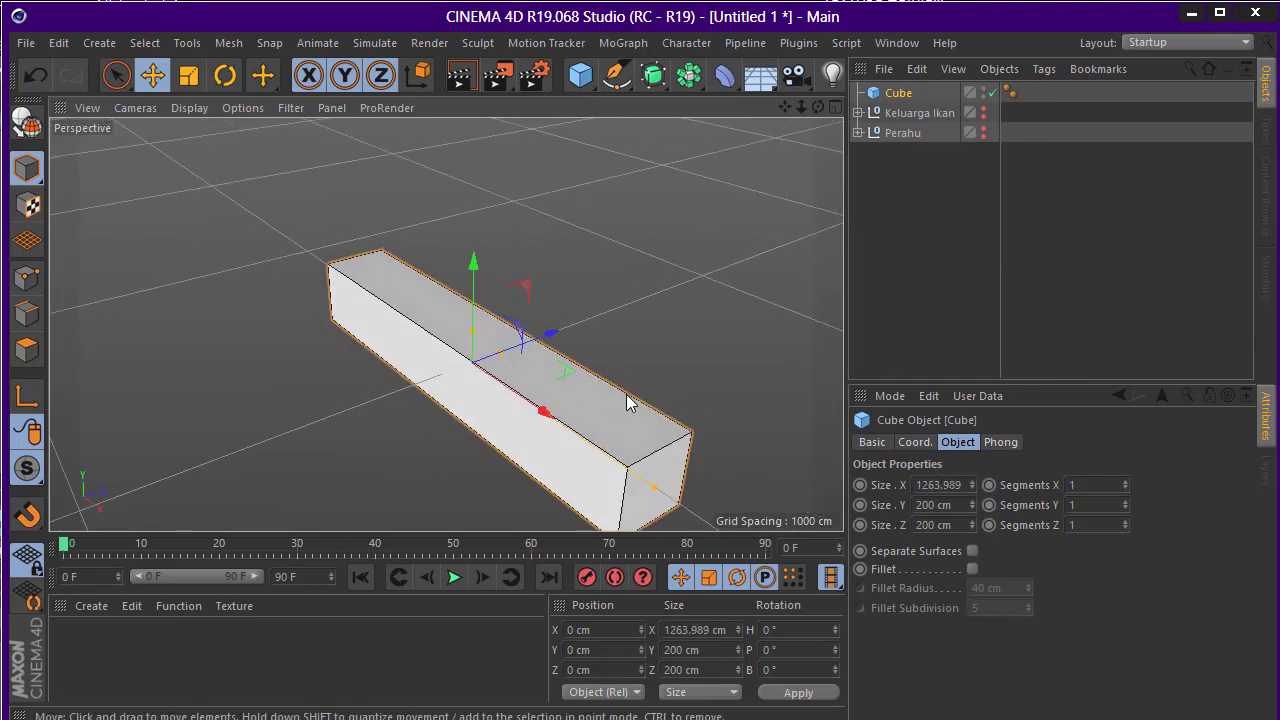
{"action": "scroll", "coordinate": [628, 402], "scroll_direction": "down", "scroll_amount": 2}
Set the cube's X size to 2000 cm
{"action": "double_click", "coordinate": [940, 485]}
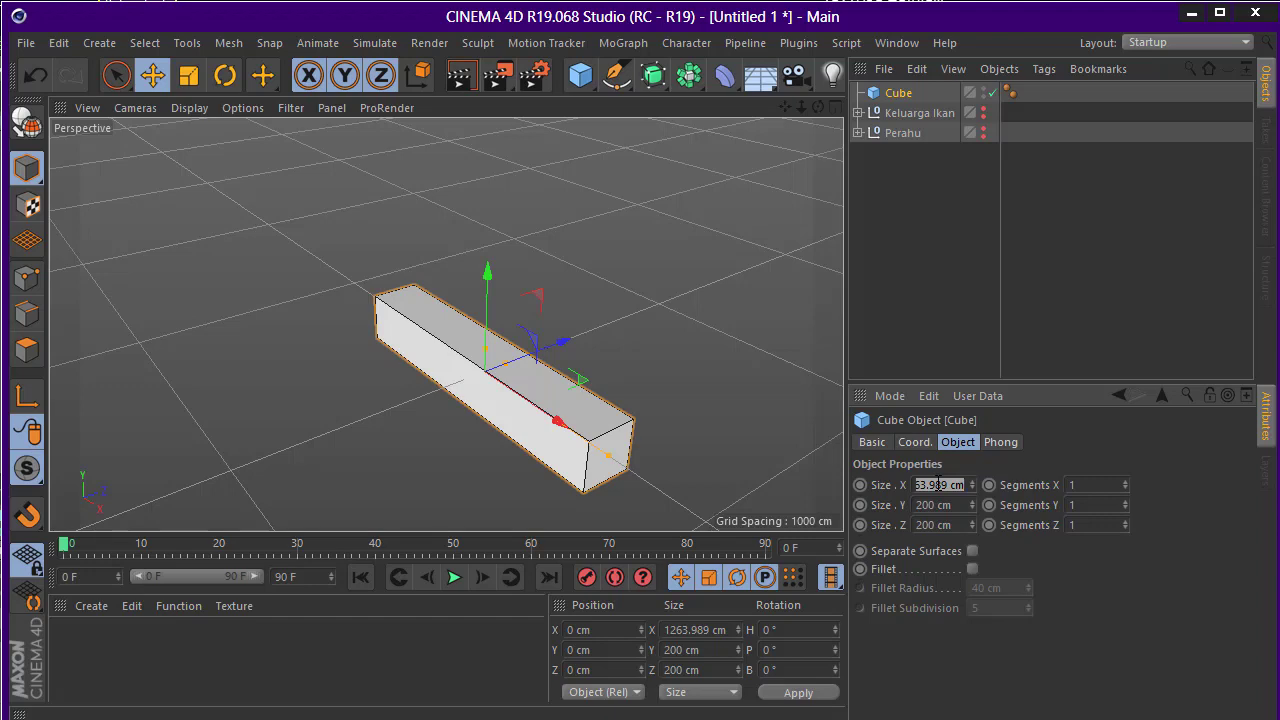
{"action": "type", "text": "2000"}
{"action": "key", "text": "Return"}
{"action": "mouse_move", "coordinate": [376, 433]}
{"action": "left_mouse_down", "text": "alt"}
{"action": "mouse_move", "coordinate": [500, 418]}
{"action": "mouse_move", "coordinate": [763, 440]}
{"action": "left_mouse_up", "text": "alt"}
Set the cube's Y size to 1000 cm, after first trying 800 cm
{"action": "double_click", "coordinate": [940, 505]}
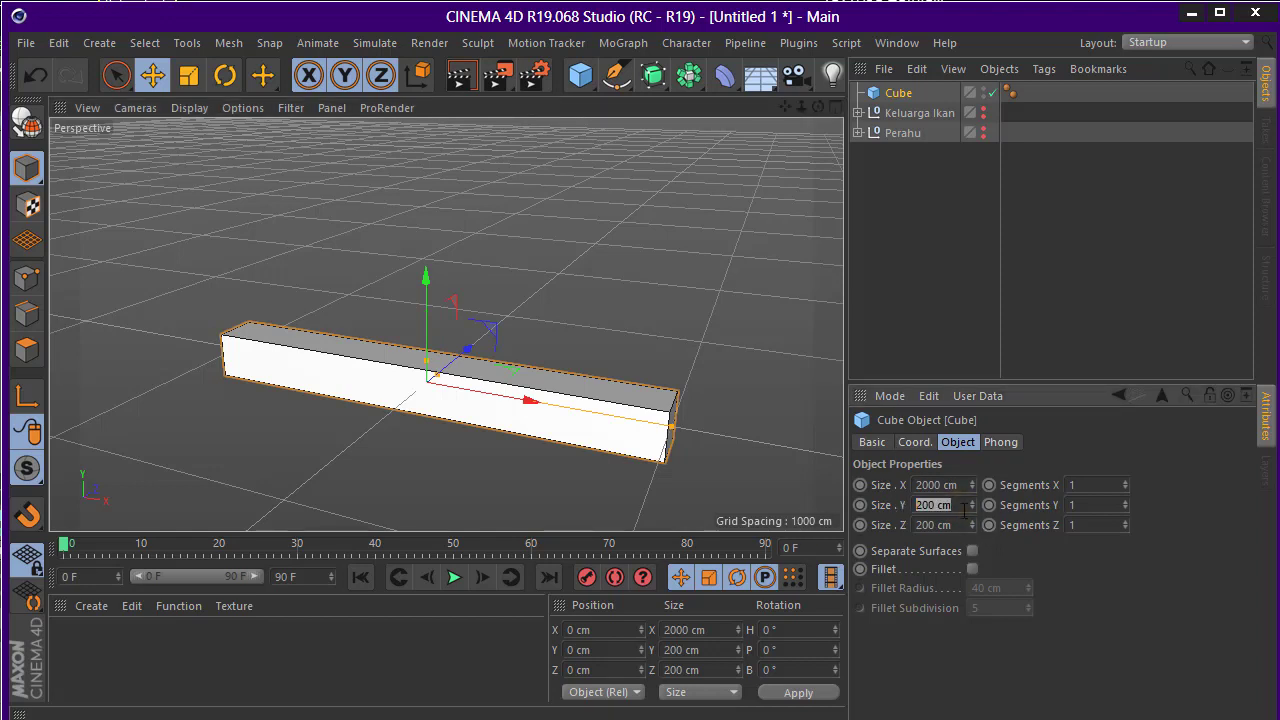
{"action": "mouse_move", "coordinate": [968, 508]}
{"action": "left_mouse_down"}
{"action": "mouse_move", "coordinate": [968, 440]}
{"action": "mouse_move", "coordinate": [968, 460]}
{"action": "left_mouse_up"}
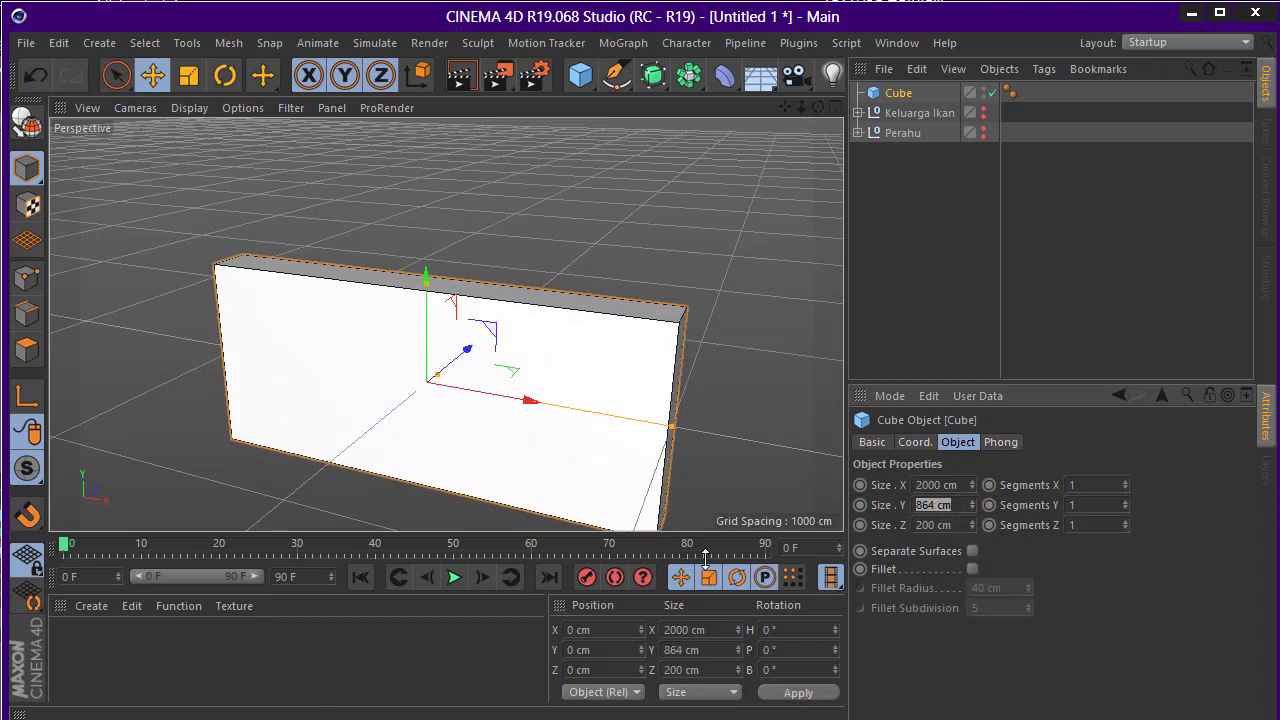
{"action": "type", "text": "800"}
{"action": "key", "text": "Return"}
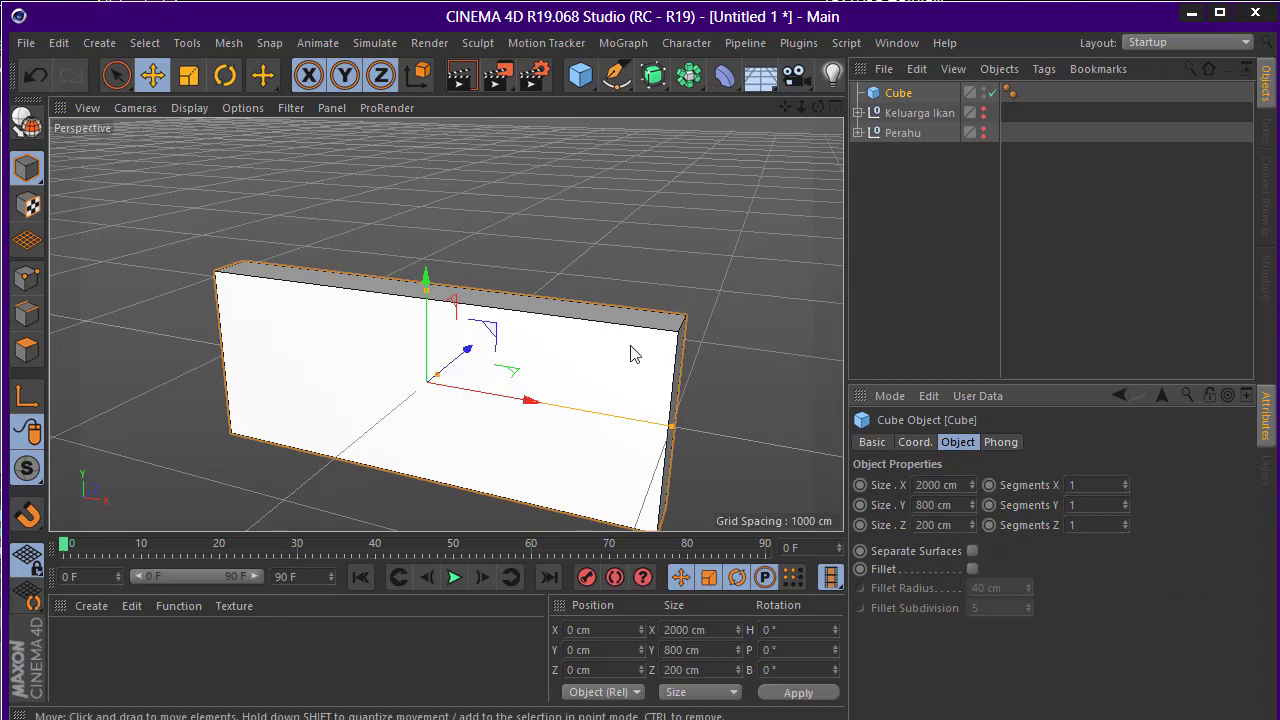
{"action": "mouse_move", "coordinate": [699, 305]}
{"action": "left_mouse_down", "text": "alt"}
{"action": "mouse_move", "coordinate": [750, 284]}
{"action": "mouse_move", "coordinate": [651, 371]}
{"action": "mouse_move", "coordinate": [628, 351]}
{"action": "left_mouse_up", "text": "alt"}
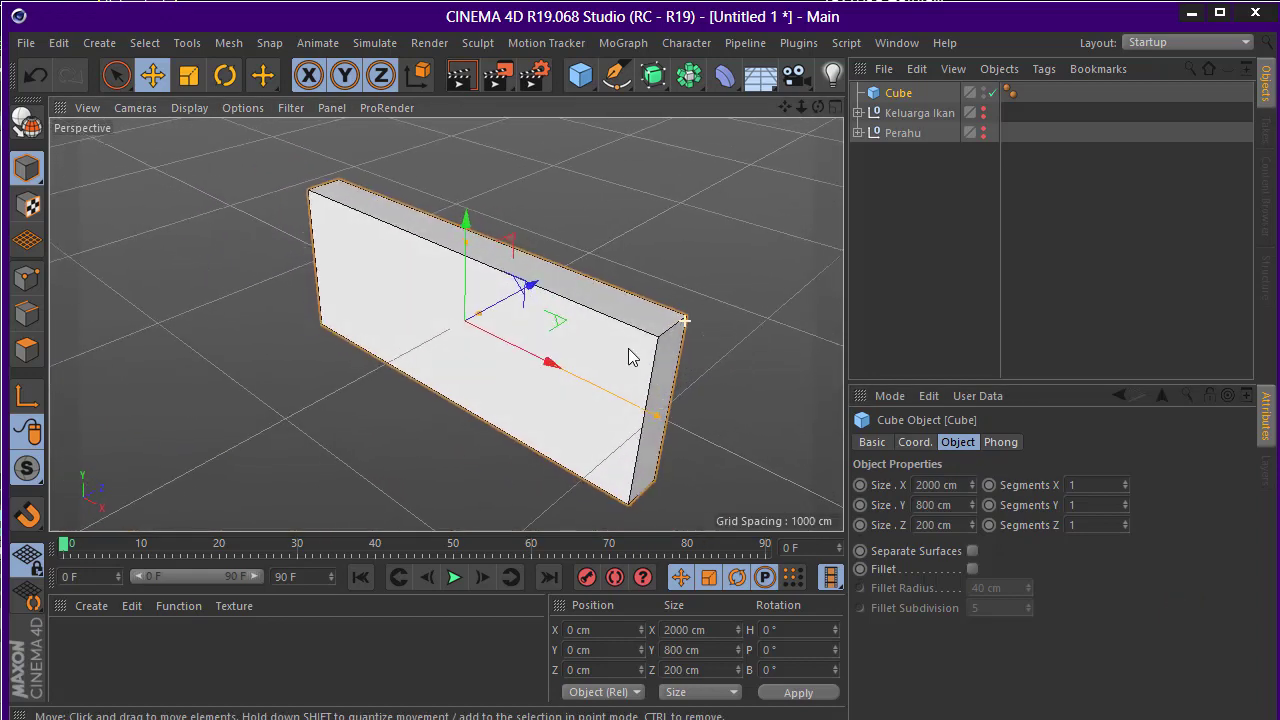
{"action": "double_click", "coordinate": [950, 505]}
{"action": "type", "text": "1000"}
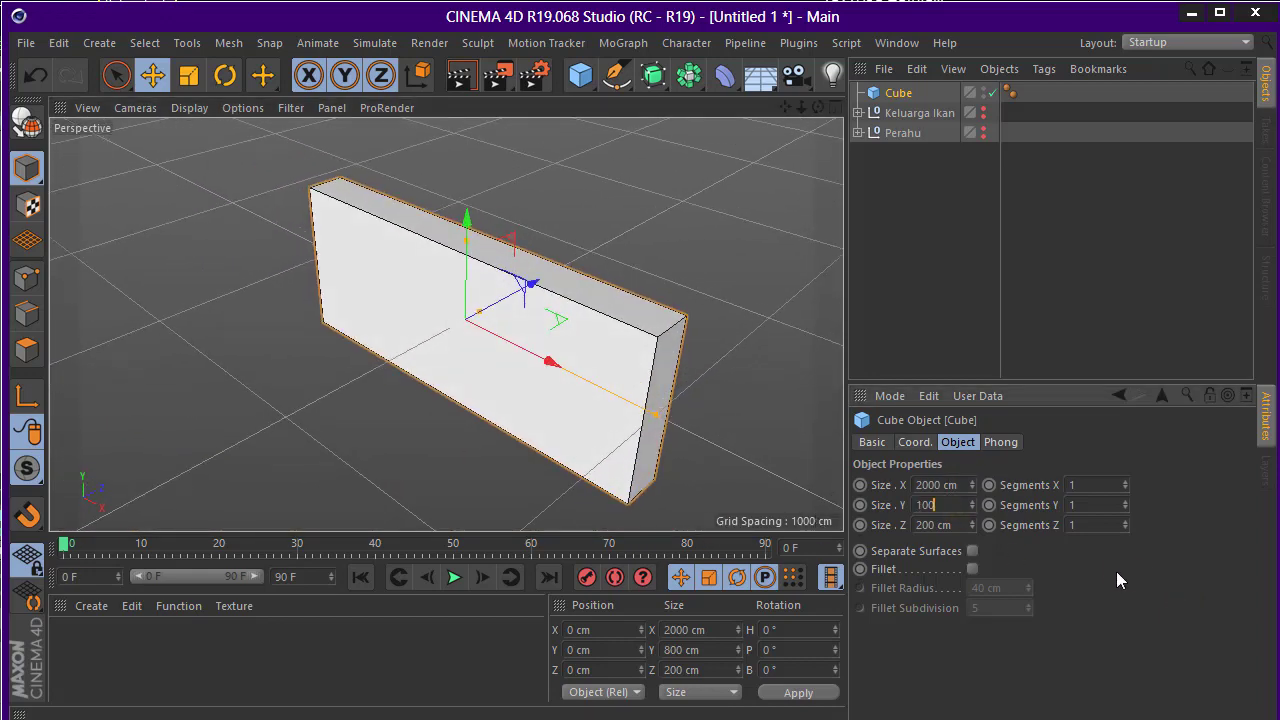
{"action": "key", "text": "Return"}
Enter a Z depth of 2000 cm, then correct it to 1500 cm
{"action": "double_click", "coordinate": [945, 525]}
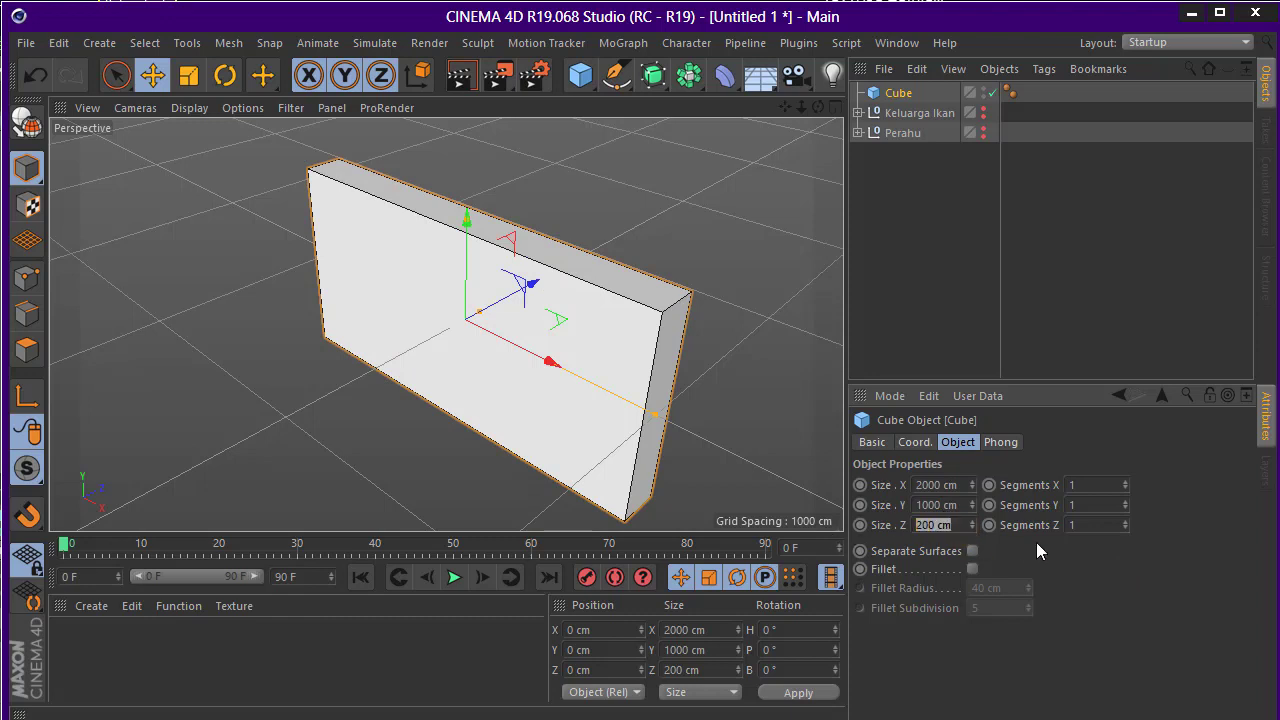
{"action": "type", "text": "2000"}
{"action": "key", "text": "Return"}
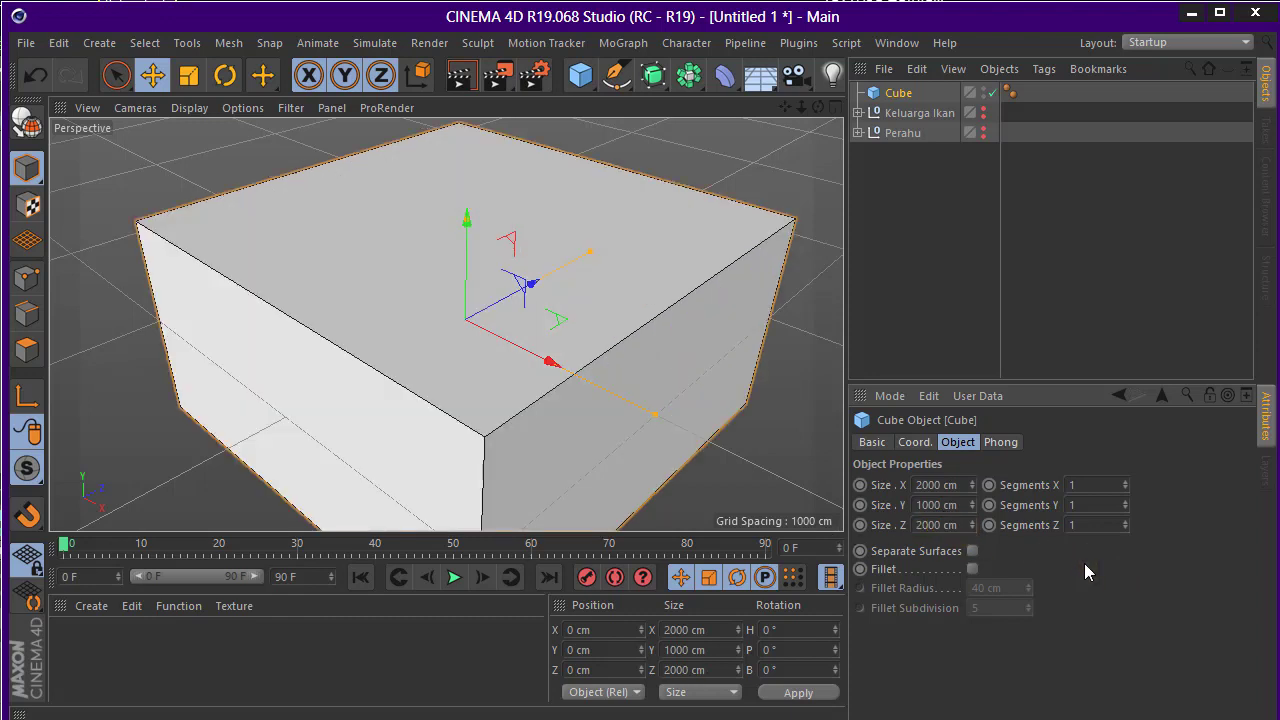
{"action": "double_click", "coordinate": [945, 525]}
{"action": "type", "text": "15"}
{"action": "type", "text": "00"}
{"action": "key", "text": "Return"}
Set Segments X and Segments Z to 50, undoing the accidental Segments Y increase
{"action": "mouse_move", "coordinate": [583, 368]}
{"action": "left_mouse_down", "text": "alt"}
{"action": "mouse_move", "coordinate": [498, 268]}
{"action": "mouse_move", "coordinate": [505, 255]}
{"action": "left_mouse_up", "text": "alt"}
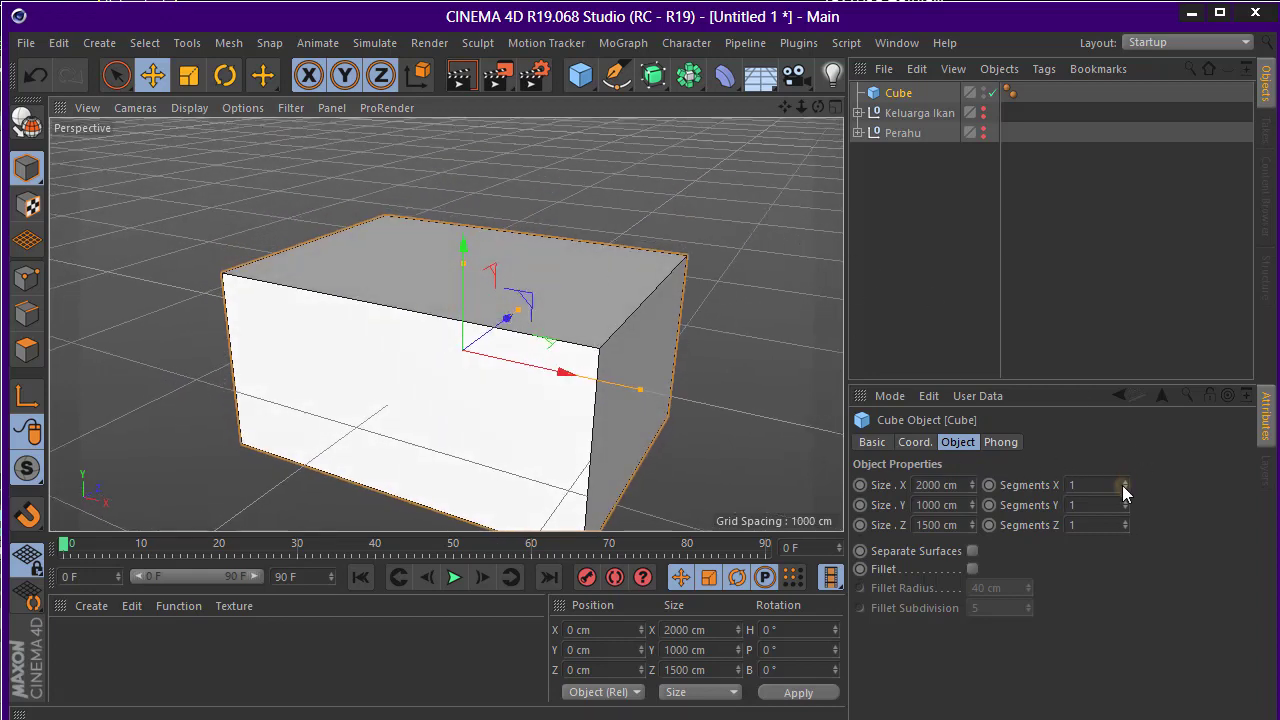
{"action": "left_click_drag", "start_coordinate": [1122, 485], "coordinate": [1124, 480]}
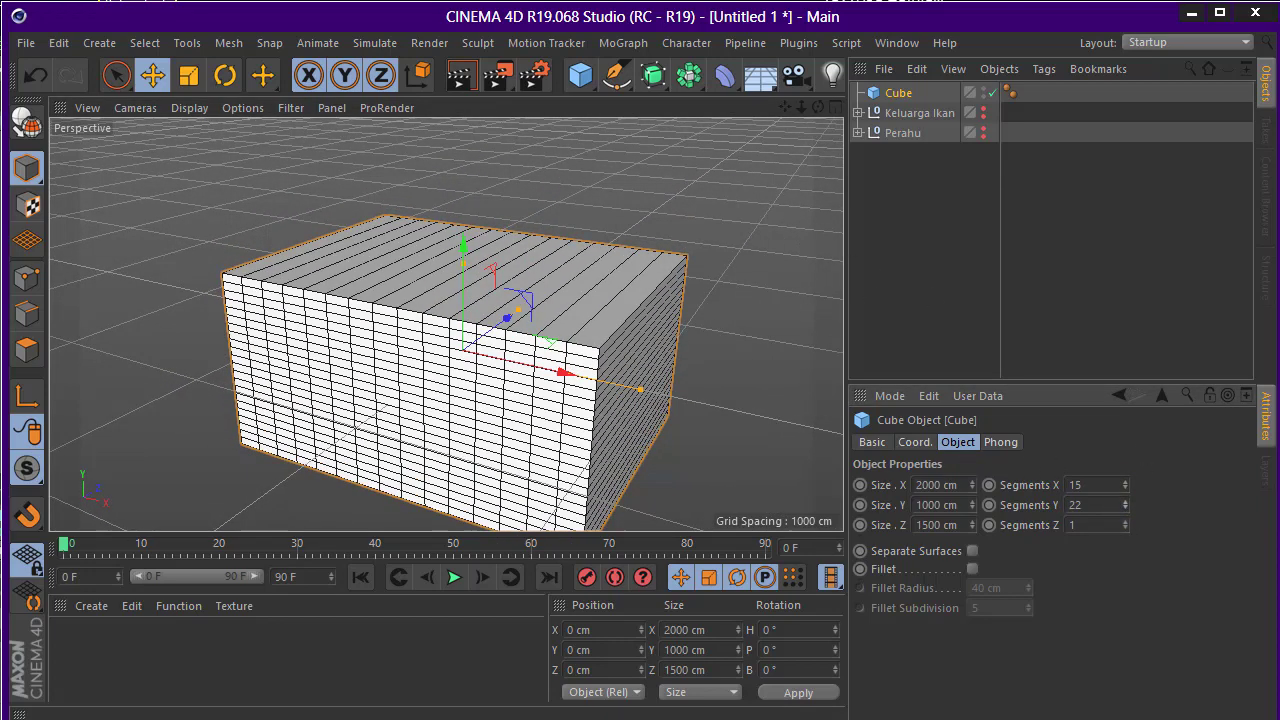
{"action": "key", "text": "ctrl+z"}
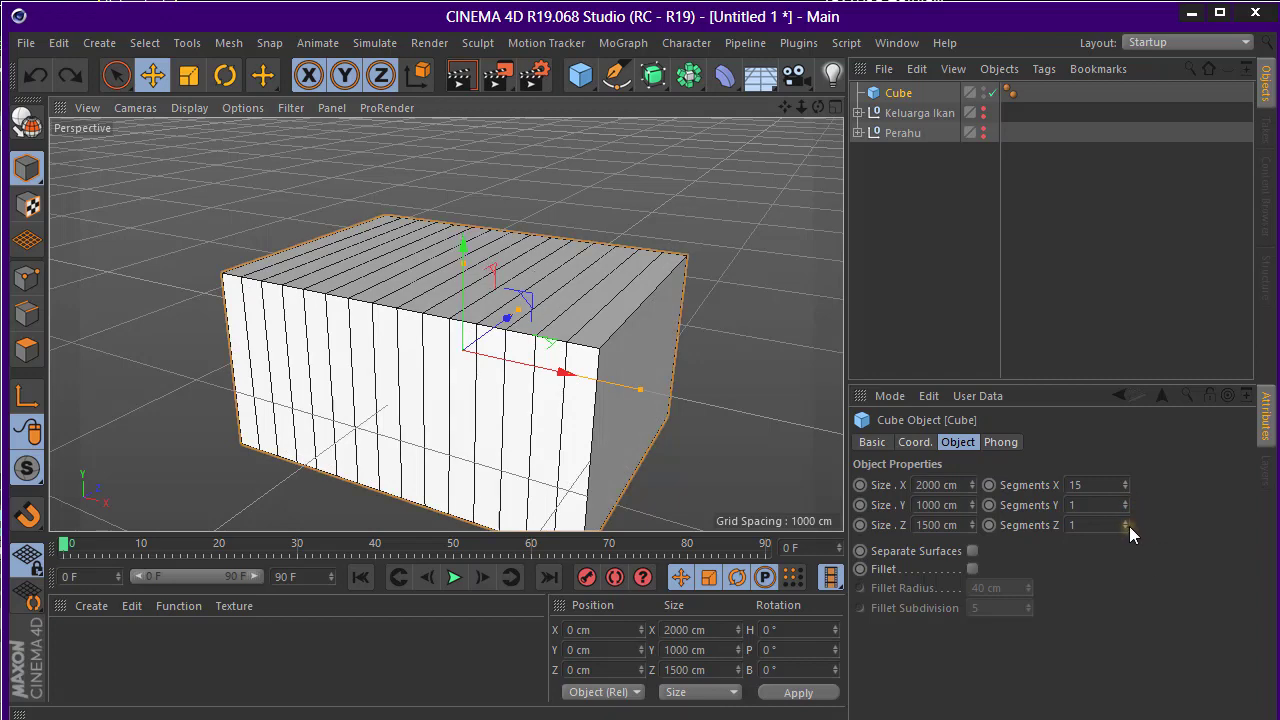
{"action": "left_click_drag", "start_coordinate": [1127, 525], "coordinate": [1128, 517]}
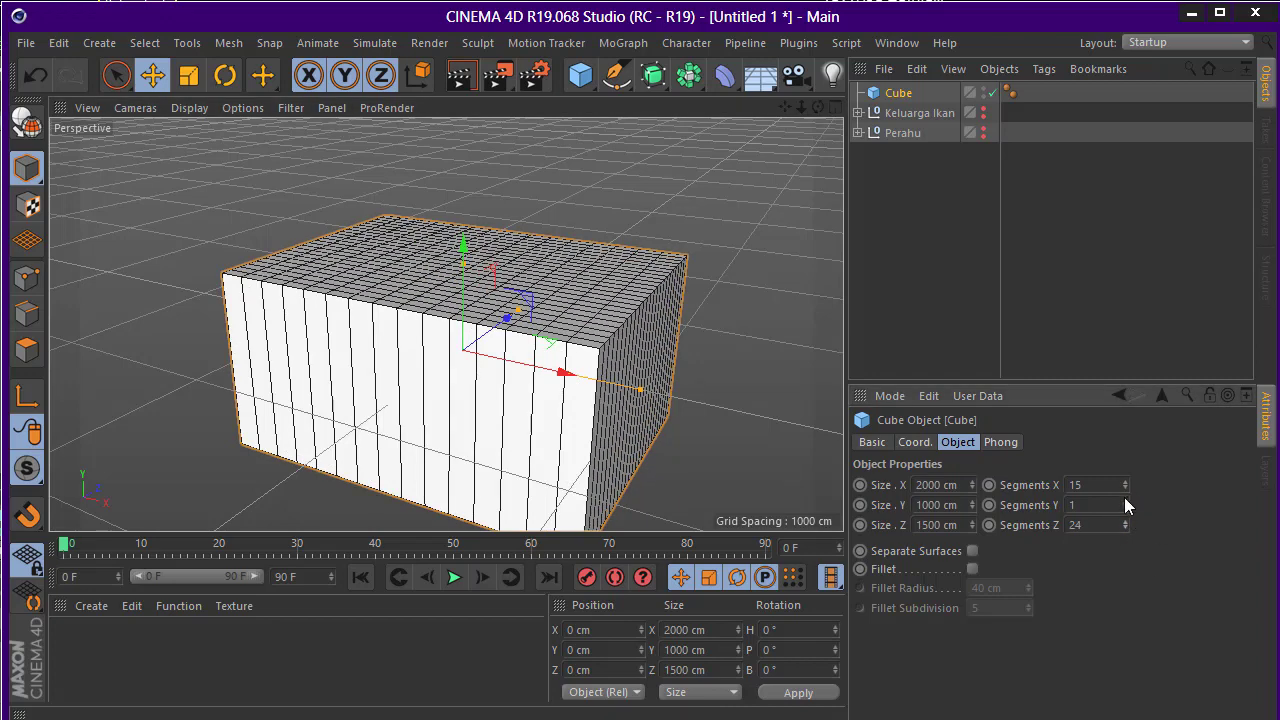
{"action": "double_click", "coordinate": [1085, 525]}
{"action": "type", "text": "50"}
{"action": "key", "text": "Return"}
{"action": "double_click", "coordinate": [1085, 485]}
{"action": "type", "text": "50"}
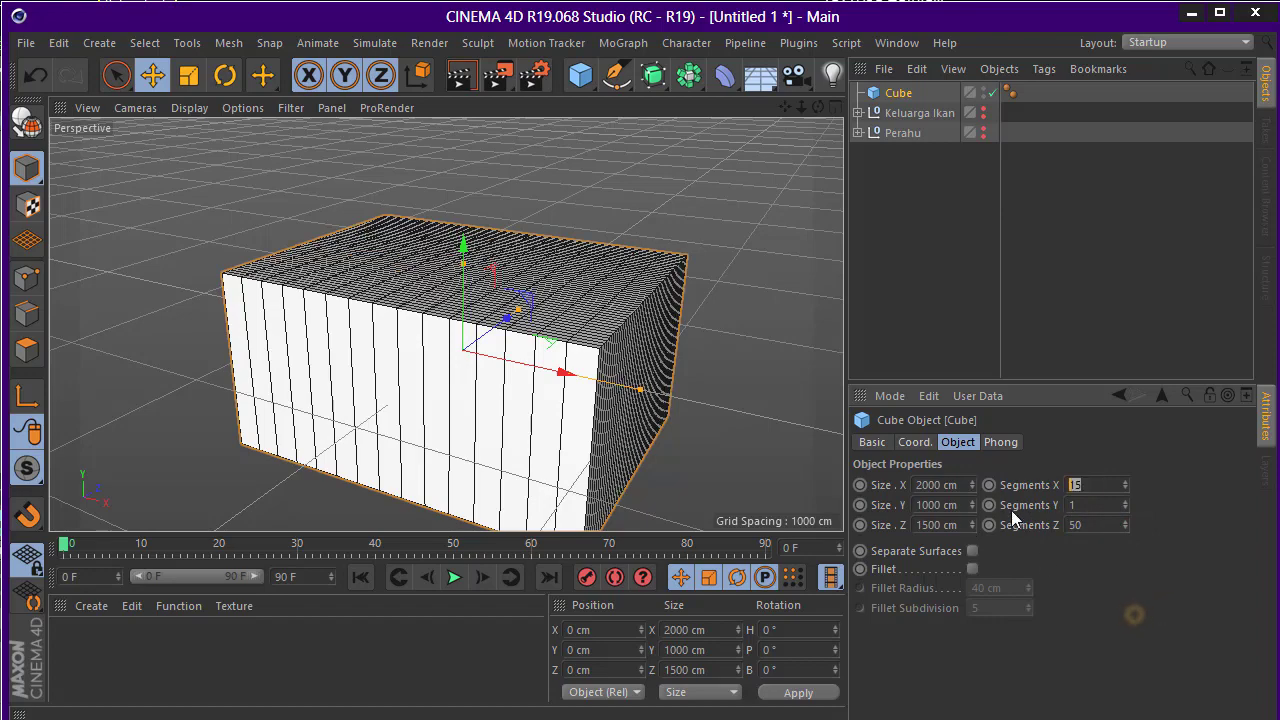
{"action": "key", "text": "Return"}
{"action": "left_click_drag", "start_coordinate": [613, 204], "coordinate": [699, 236], "text": "alt"}
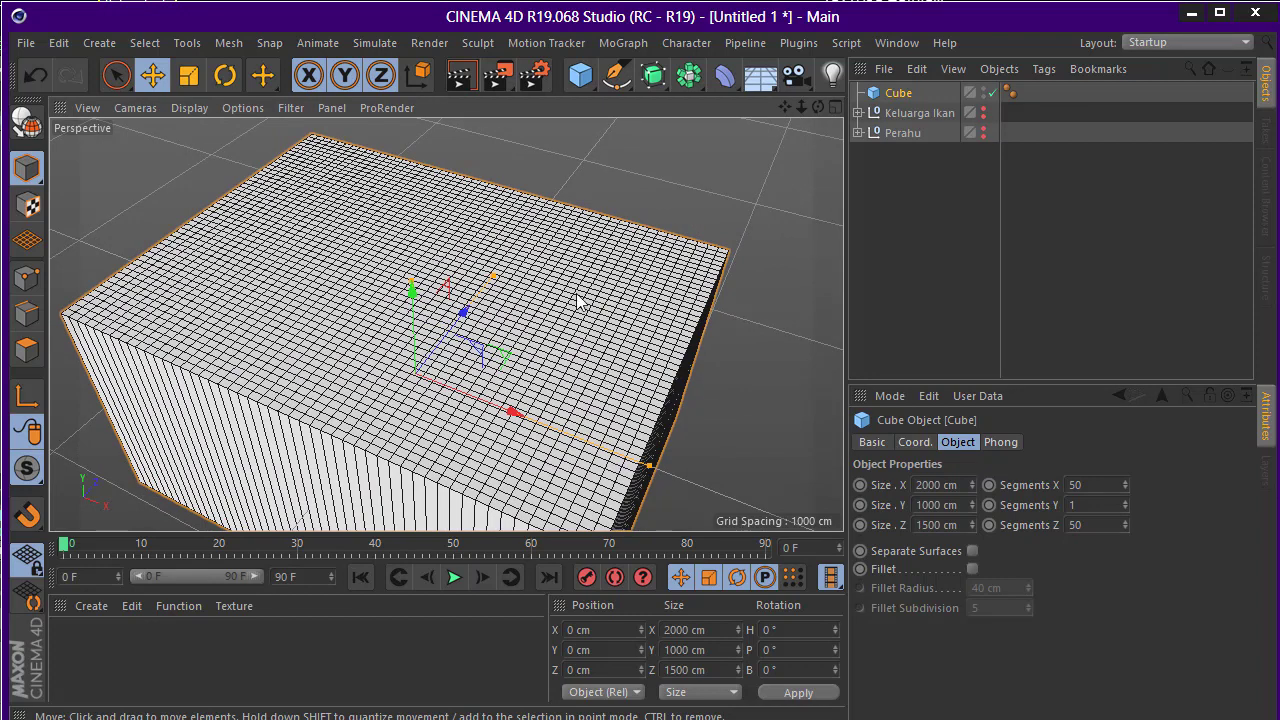
{"action": "left_click_drag", "start_coordinate": [577, 300], "coordinate": [546, 305], "text": "alt"}
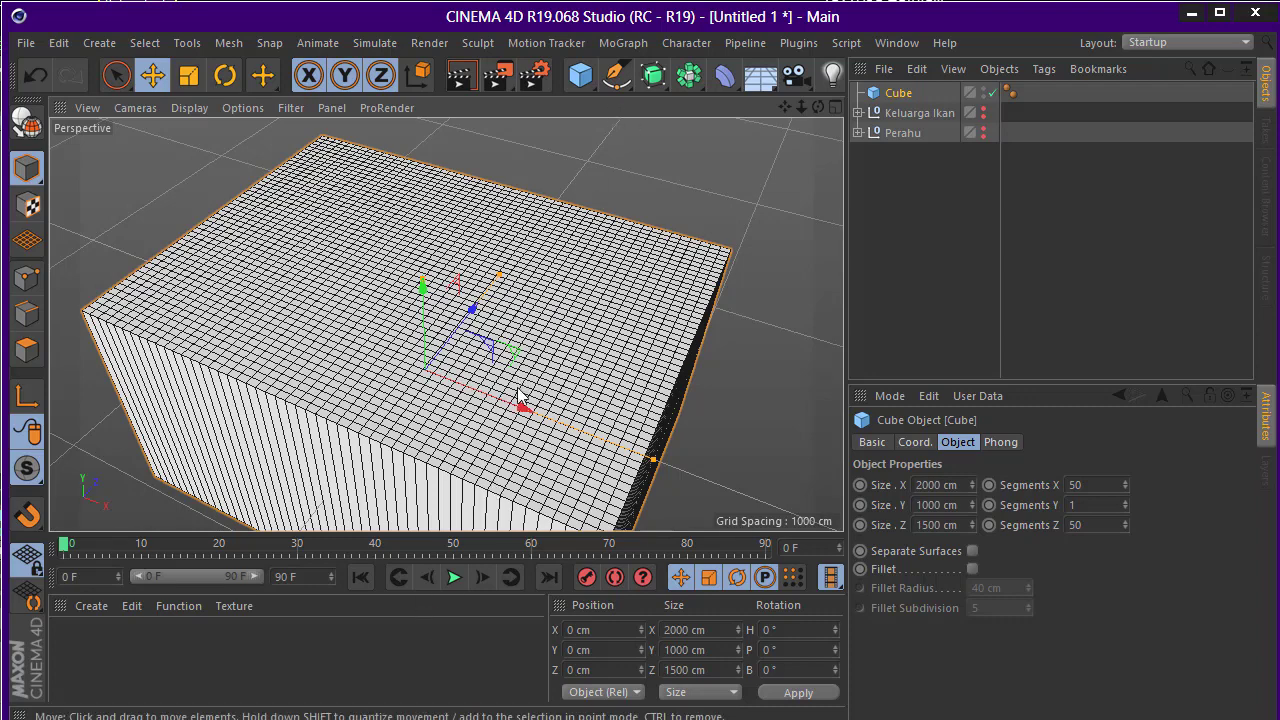
{"action": "left_click_drag", "start_coordinate": [597, 297], "coordinate": [749, 243], "text": "alt"}
Copy and paste the cube, naming the duplicate 'Dasar Laut'
{"action": "left_click", "coordinate": [898, 93]}
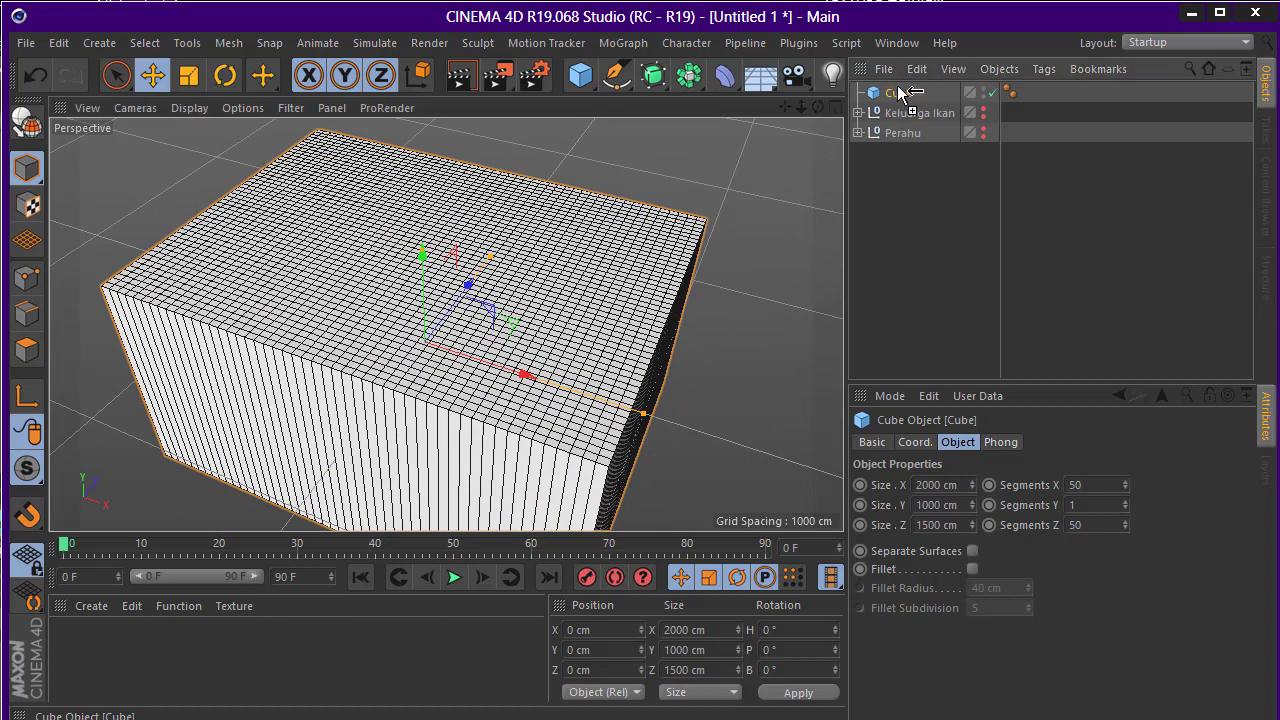
{"action": "key", "text": "ctrl+c"}
{"action": "key", "text": "ctrl+v"}
{"action": "double_click", "coordinate": [903, 93]}
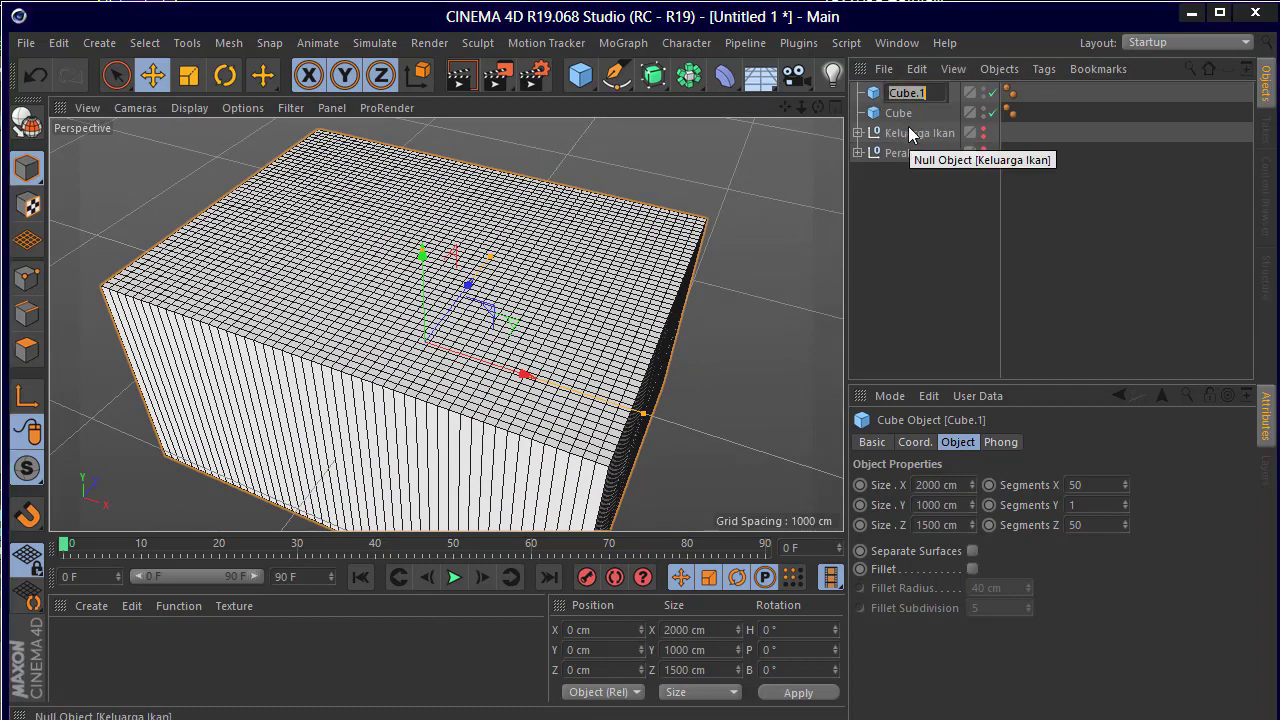
{"action": "key", "text": "BackSpace"}
{"action": "type", "text": "r laut"}
{"action": "key", "text": "Return"}
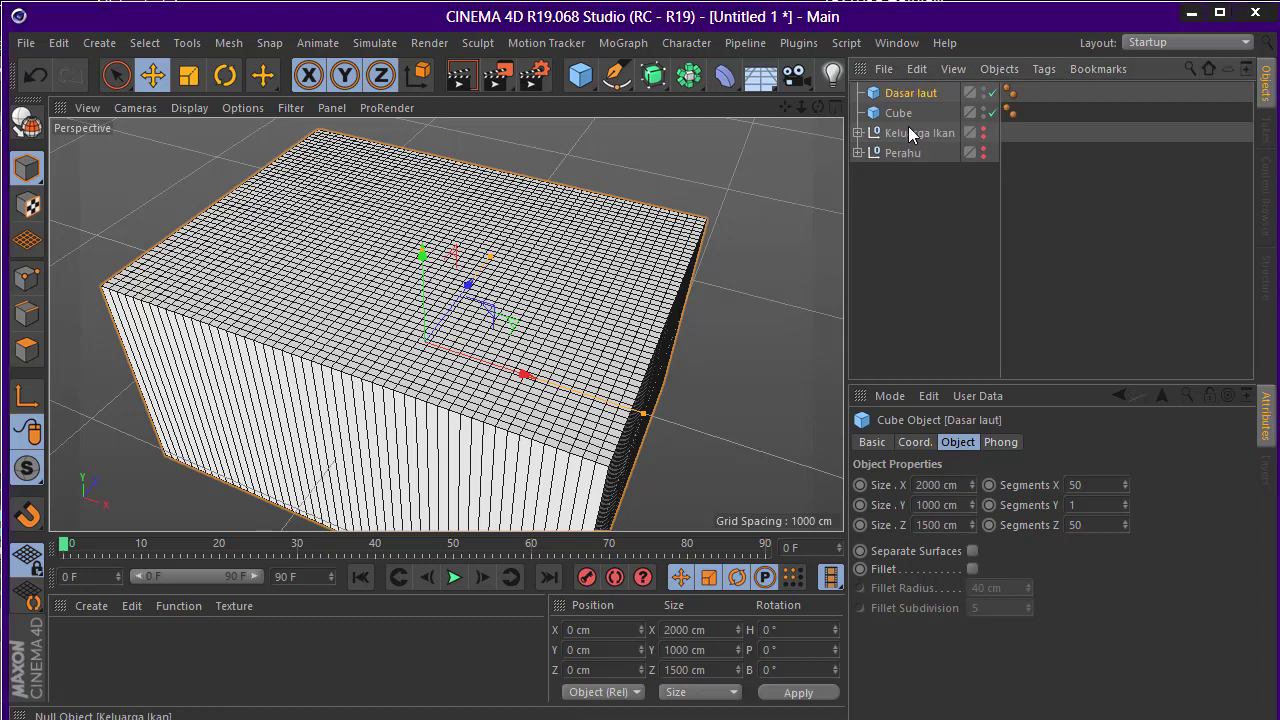
{"action": "double_click", "coordinate": [909, 94]}
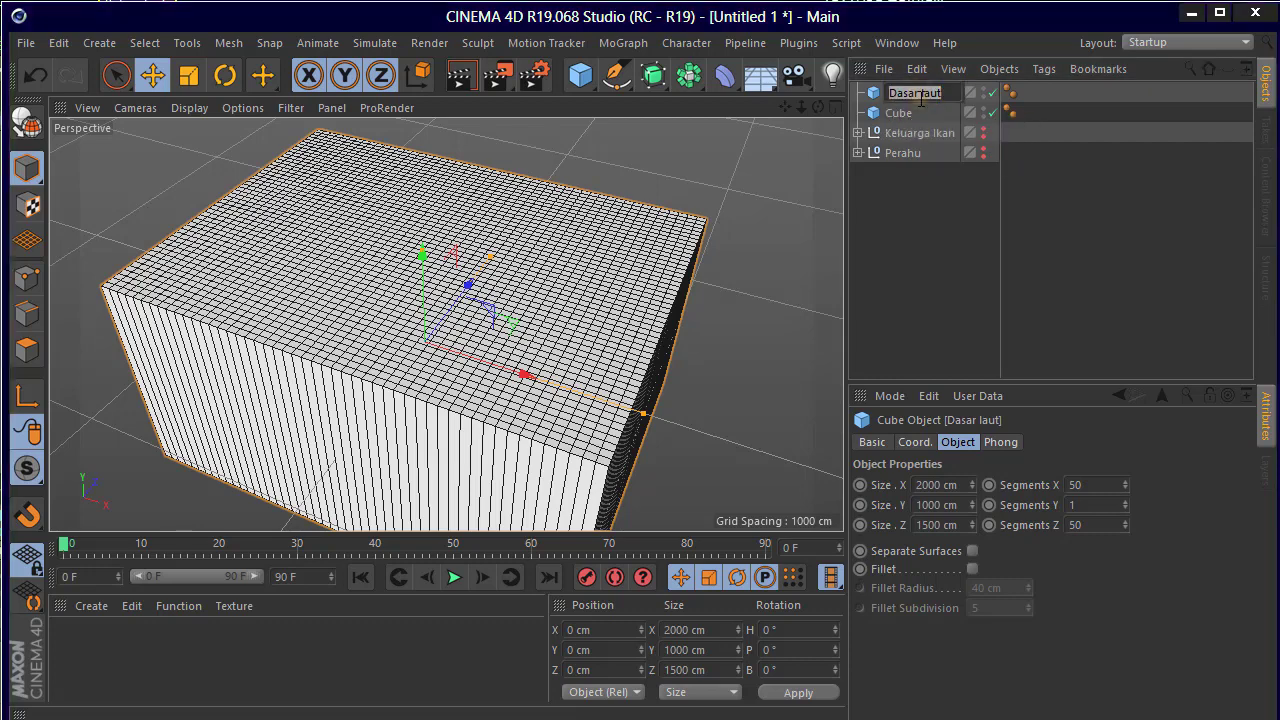
{"action": "left_click_drag", "start_coordinate": [916, 94], "coordinate": [986, 97]}
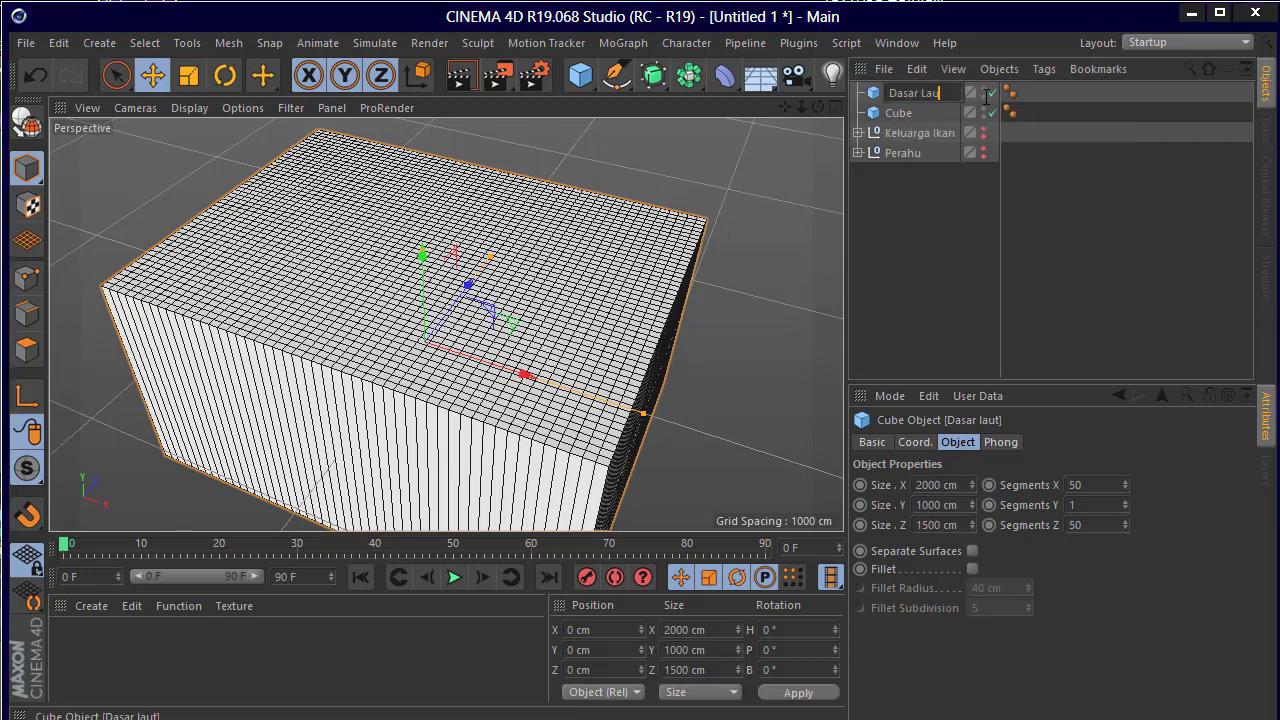
{"action": "key", "text": "Return"}
Rename the original cube to 'Noisy Shape'
{"action": "double_click", "coordinate": [903, 113]}
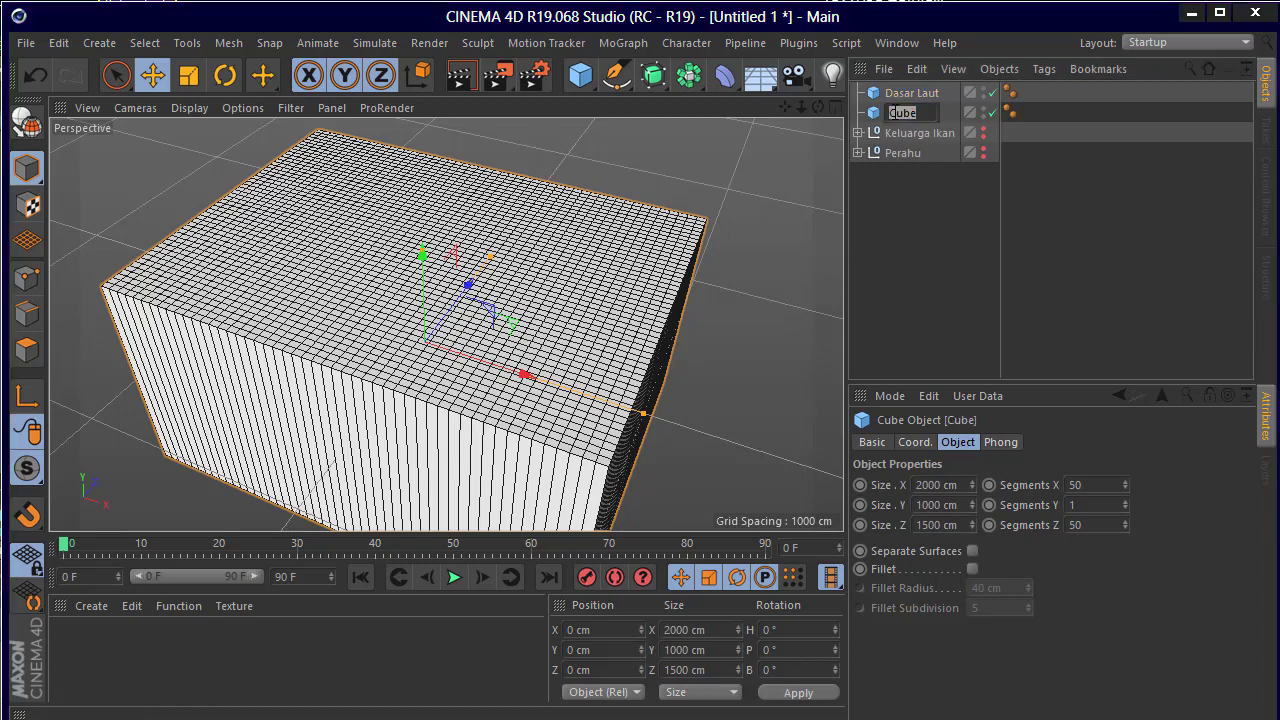
{"action": "left_click", "coordinate": [893, 112]}
{"action": "type", "text": "Shape"}
{"action": "key", "text": "Return"}
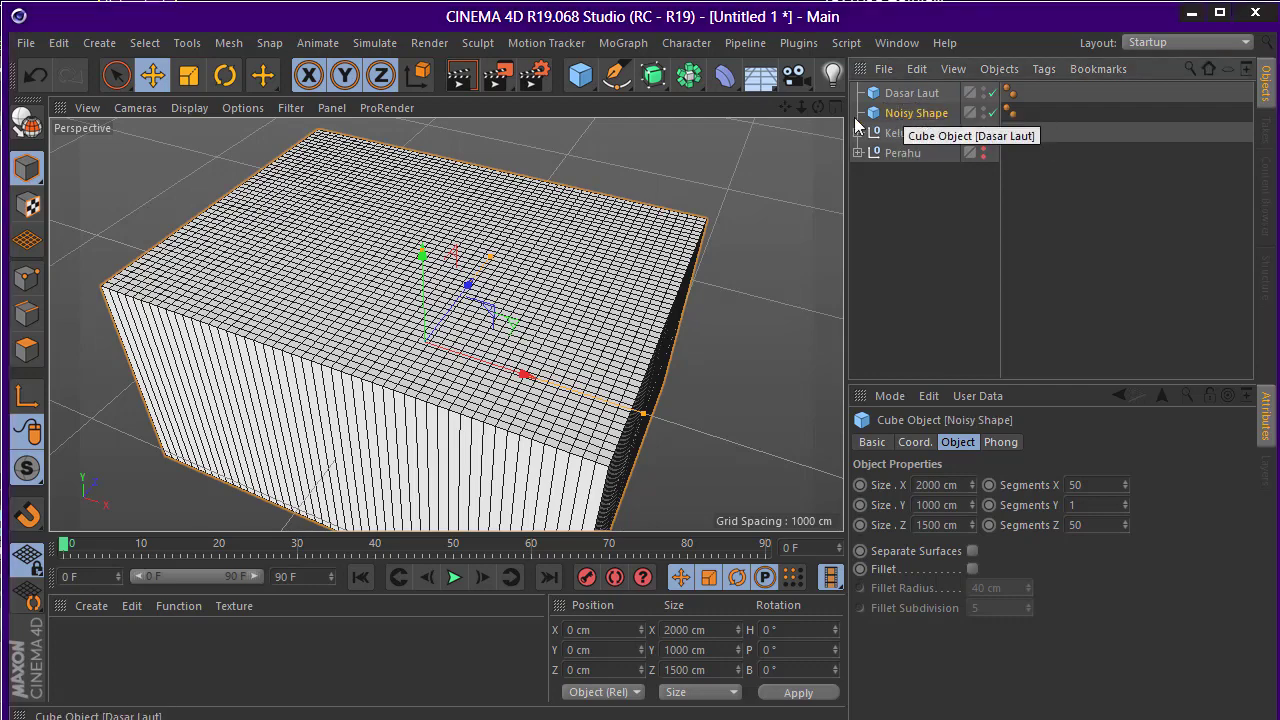
{"action": "left_click_drag", "start_coordinate": [567, 415], "coordinate": [585, 403], "text": "alt"}
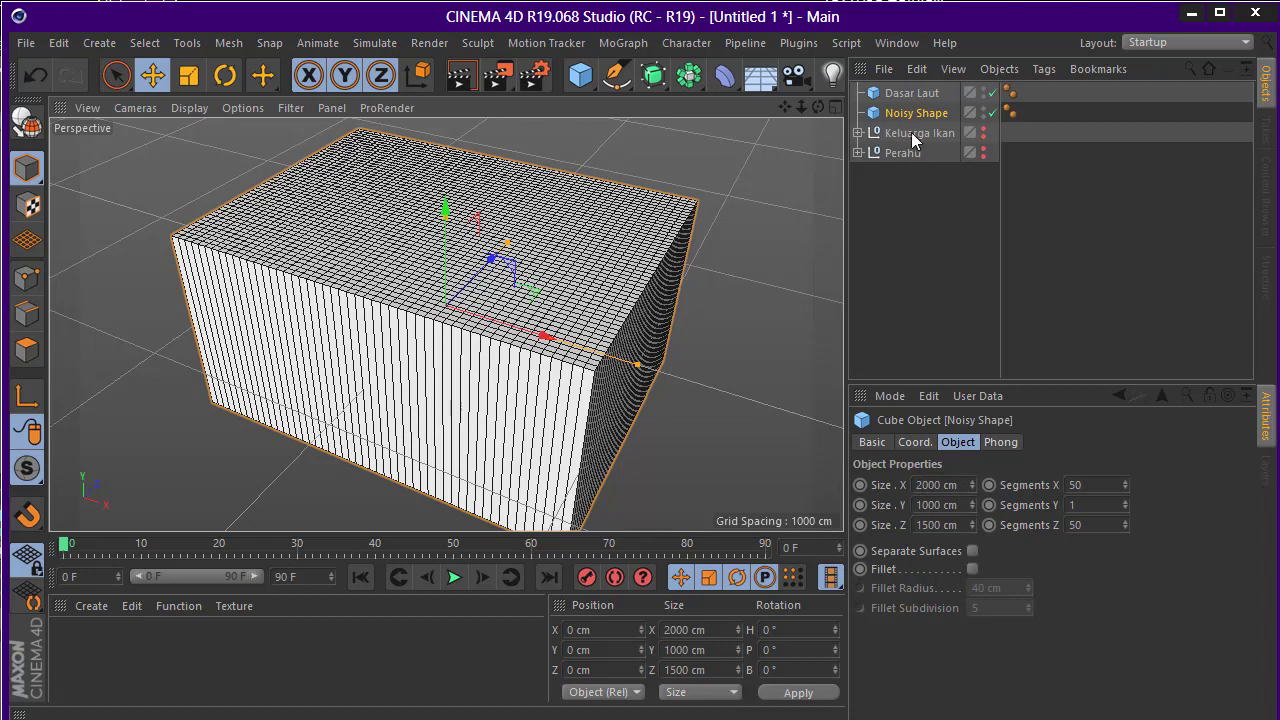
Set Noisy Shape's Size X to 2150 cm and Size Z to 1650 cm
{"action": "left_click", "coordinate": [926, 485]}
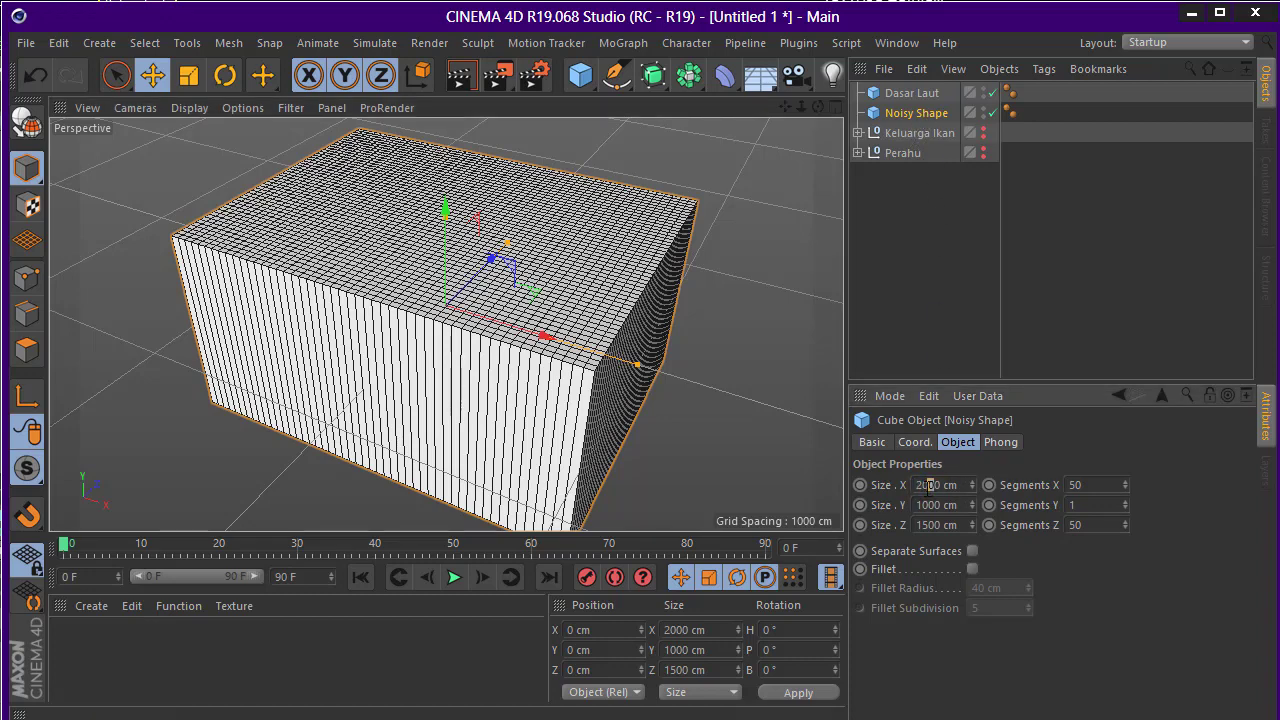
{"action": "type", "text": "5"}
{"action": "left_click", "coordinate": [929, 485]}
{"action": "key", "text": "Return"}
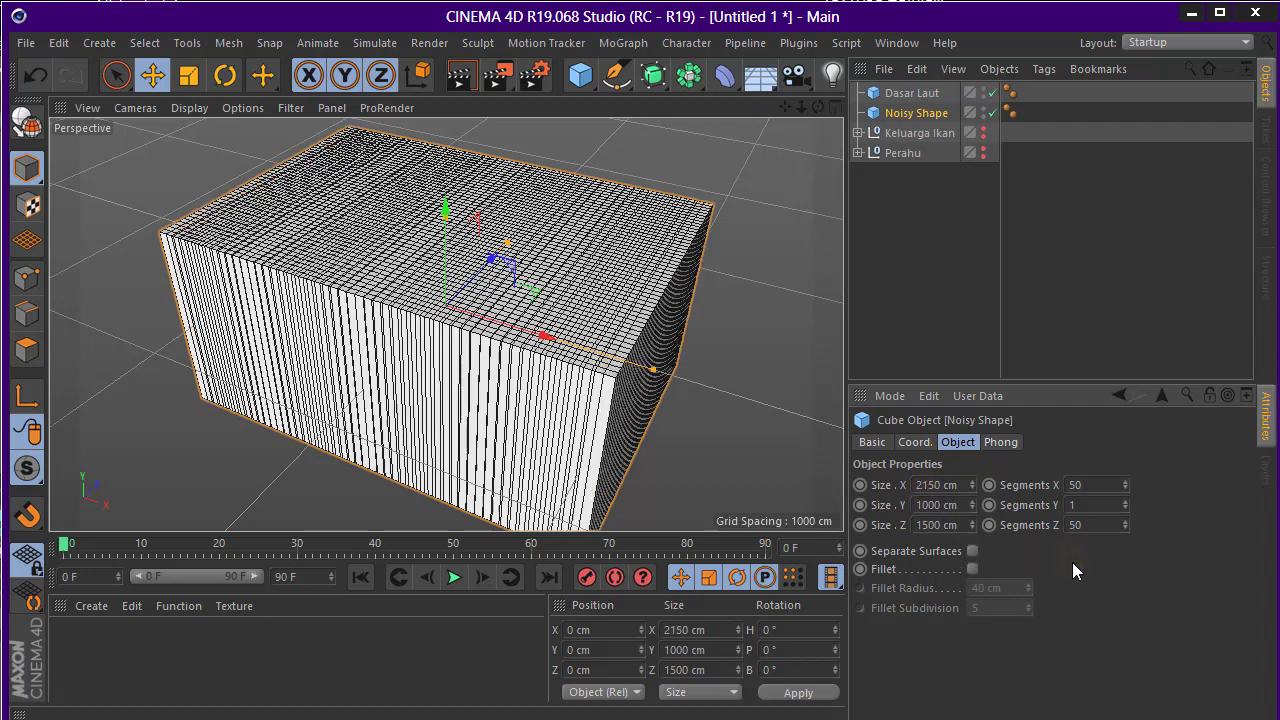
{"action": "left_click", "coordinate": [928, 525]}
{"action": "key", "text": "Delete"}
{"action": "type", "text": "6"}
{"action": "key", "text": "Return"}
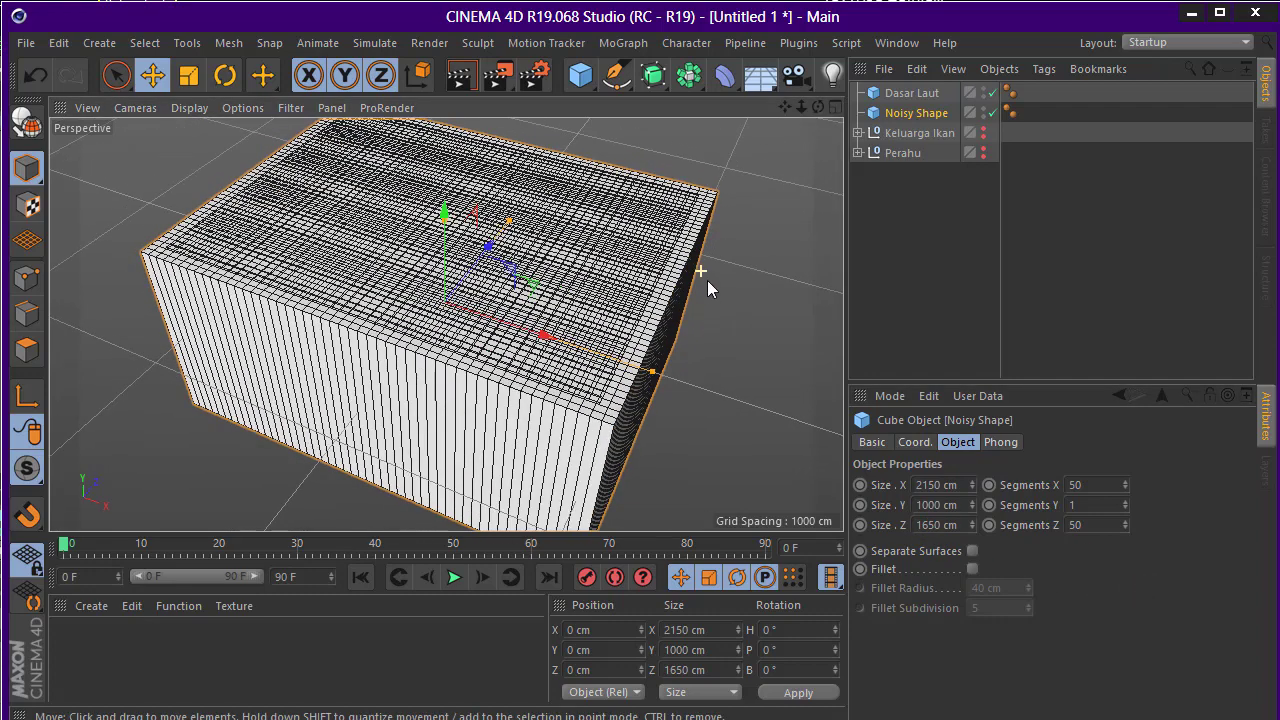
Undo trial height and position changes to Noisy Shape, then disable the Dasar Laut cube
{"action": "left_click_drag", "start_coordinate": [437, 223], "coordinate": [447, 262]}
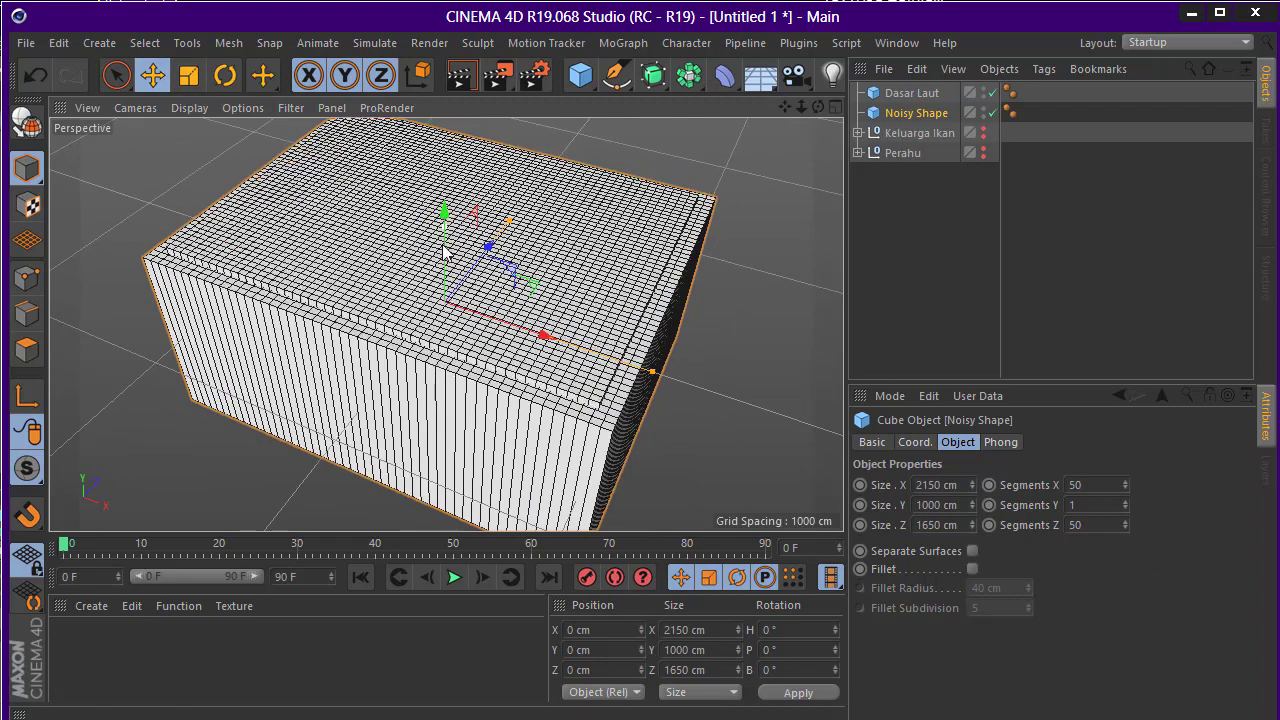
{"action": "key", "text": "ctrl+z"}
{"action": "left_click_drag", "start_coordinate": [444, 214], "coordinate": [444, 270]}
{"action": "key", "text": "ctrl+z"}
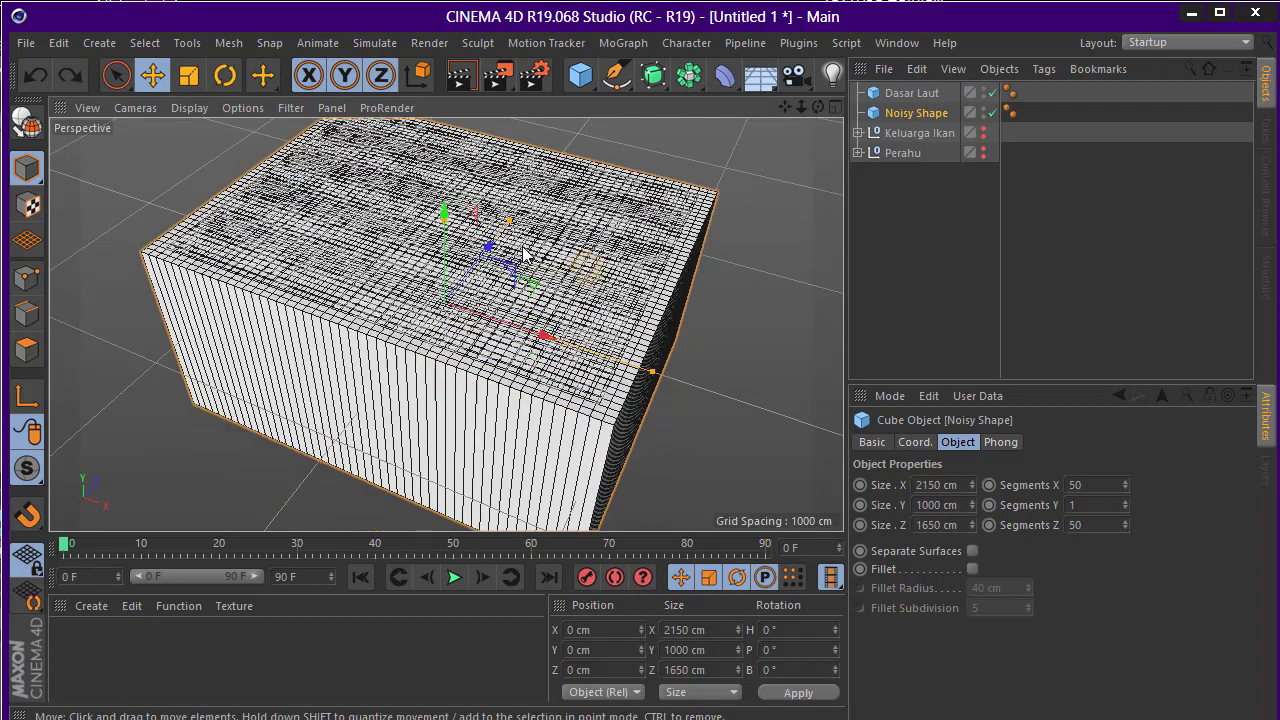
{"action": "mouse_move", "coordinate": [523, 251]}
{"action": "left_mouse_down", "text": "alt"}
{"action": "mouse_move", "coordinate": [666, 234]}
{"action": "mouse_move", "coordinate": [651, 251]}
{"action": "mouse_move", "coordinate": [585, 256]}
{"action": "left_mouse_up", "text": "alt"}
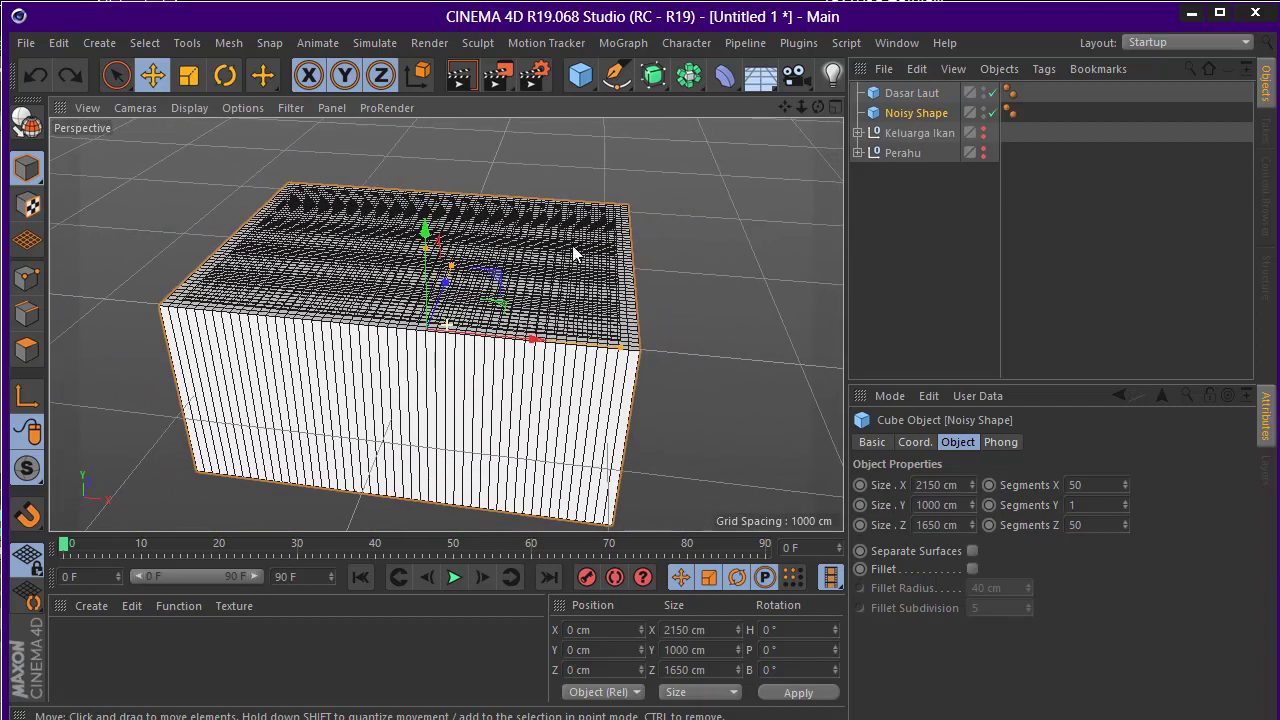
{"action": "left_click", "coordinate": [990, 92]}
{"action": "left_click_drag", "start_coordinate": [704, 205], "coordinate": [678, 225], "text": "alt"}
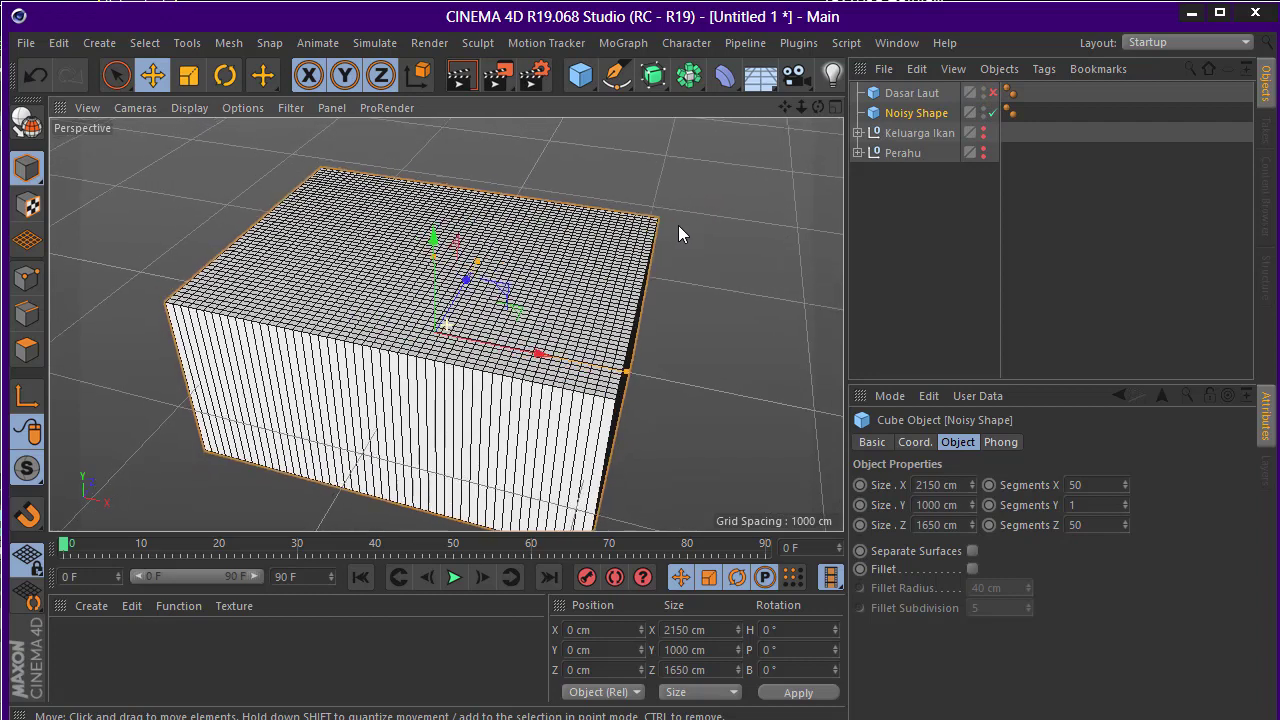
Add a Displacer under Noisy Shape using a Noise shader of the Luka type
{"action": "left_click", "coordinate": [724, 76]}
{"action": "left_click", "coordinate": [824, 322]}
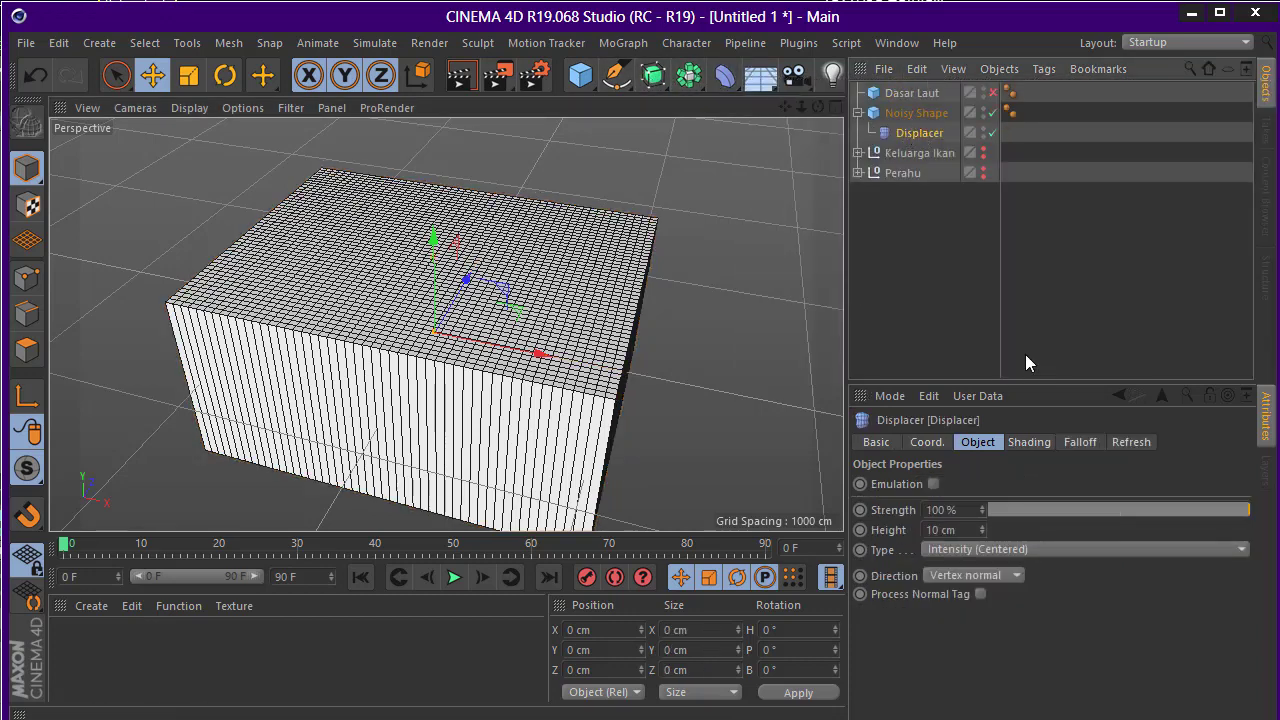
{"action": "left_click", "coordinate": [1030, 442]}
{"action": "left_click", "coordinate": [925, 504]}
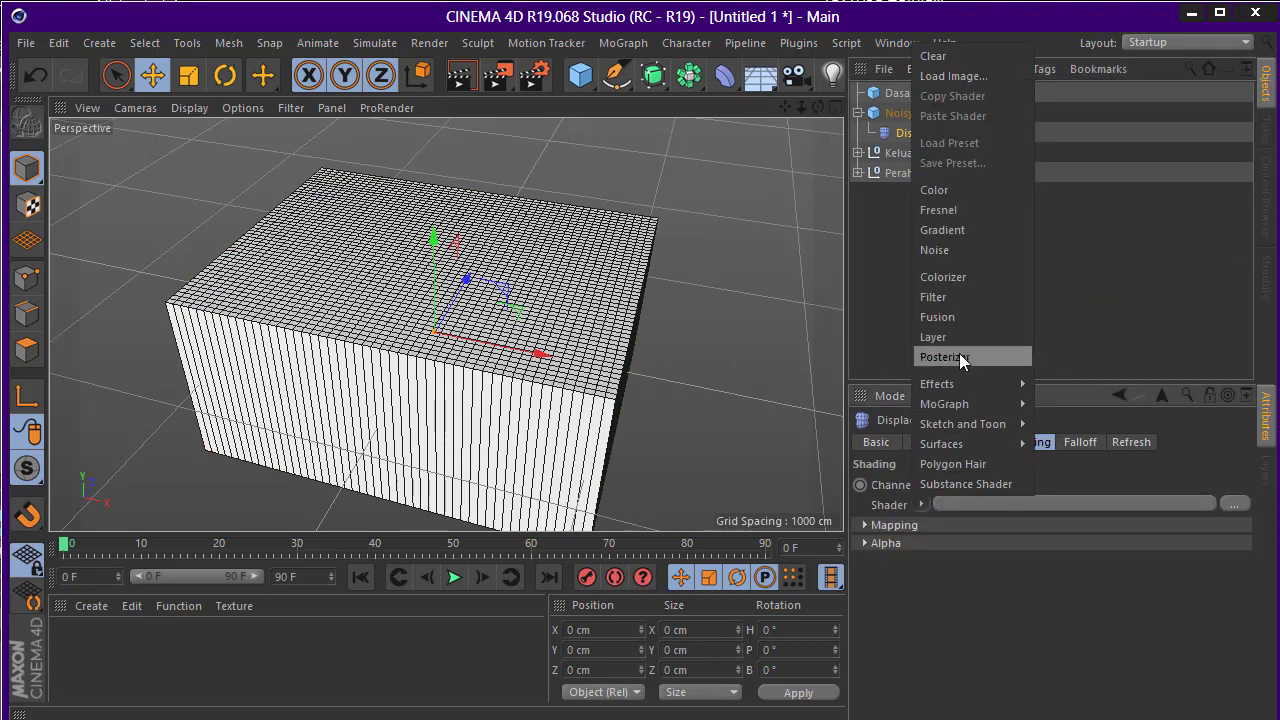
{"action": "left_click", "coordinate": [938, 253]}
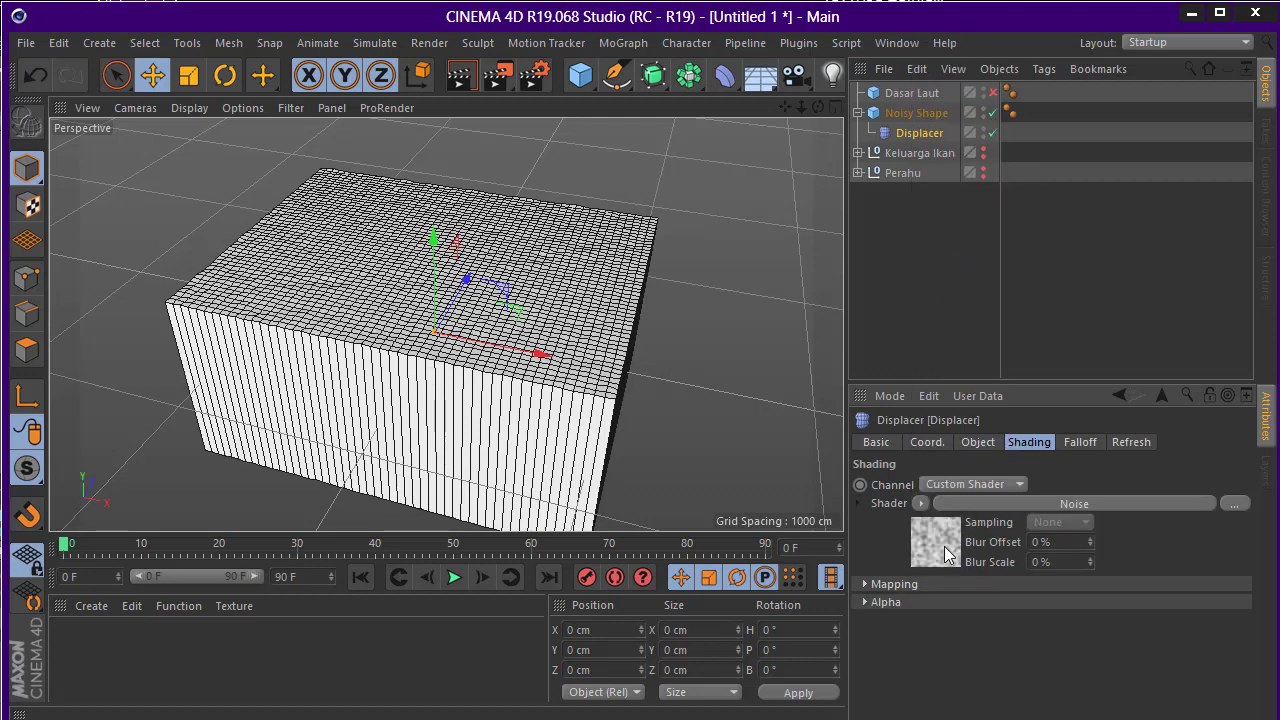
{"action": "left_click", "coordinate": [921, 504]}
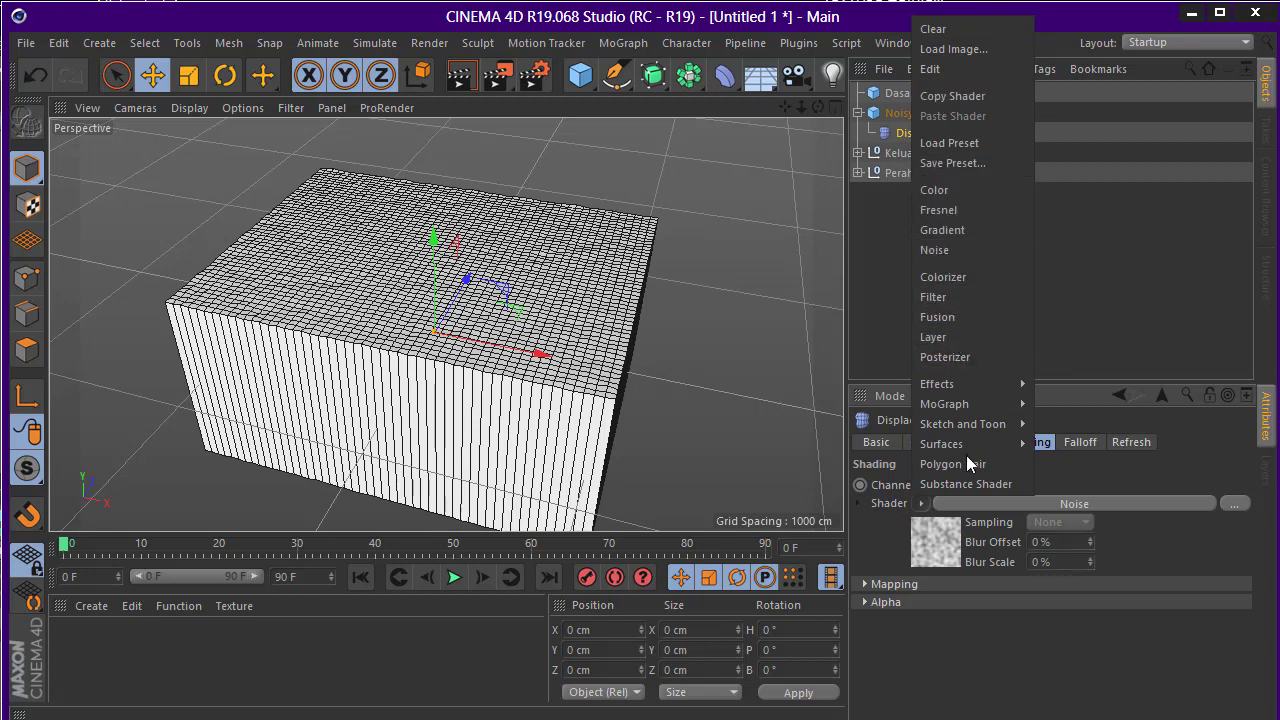
{"action": "left_click", "coordinate": [960, 543]}
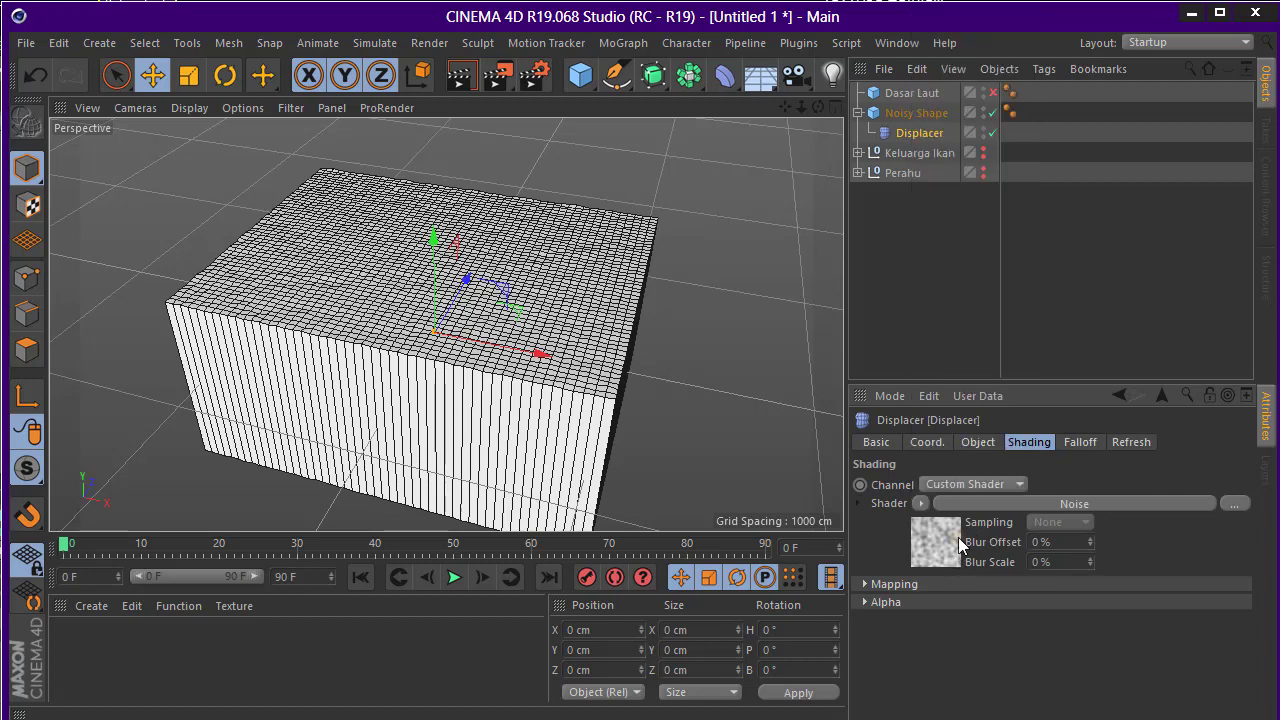
{"action": "left_click", "coordinate": [925, 556]}
{"action": "left_click", "coordinate": [1034, 663]}
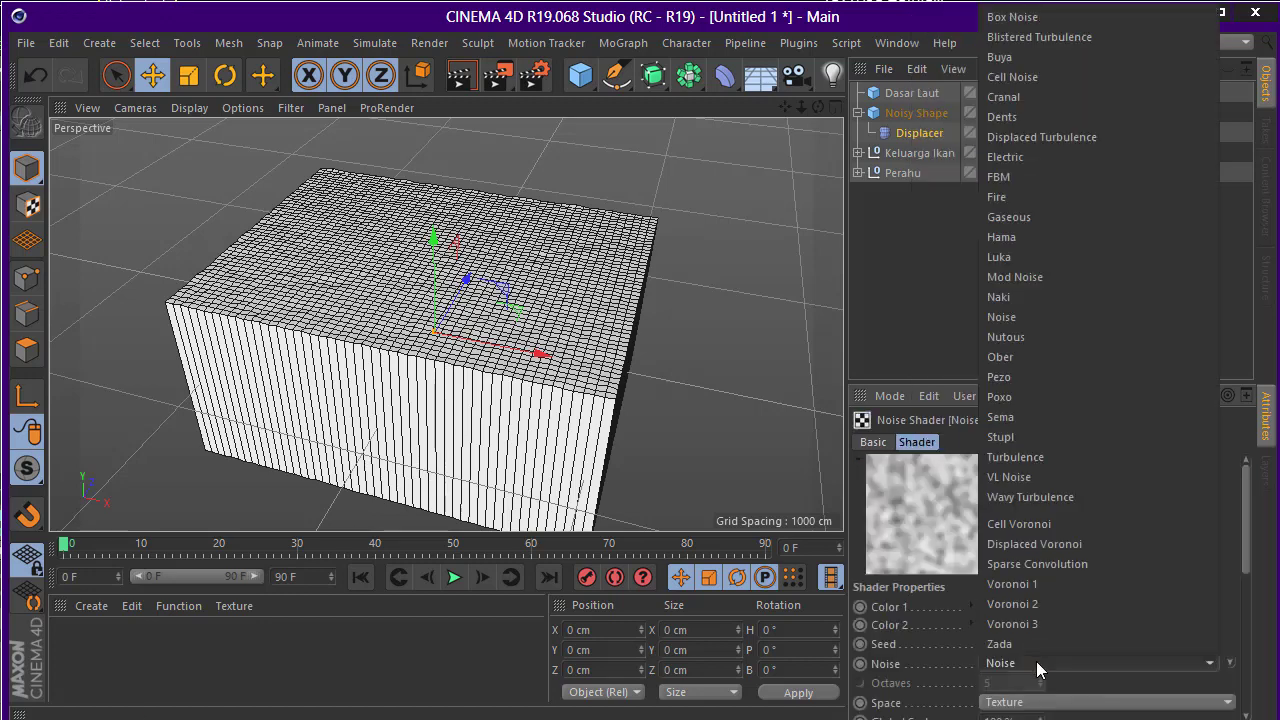
{"action": "left_click", "coordinate": [1034, 256]}
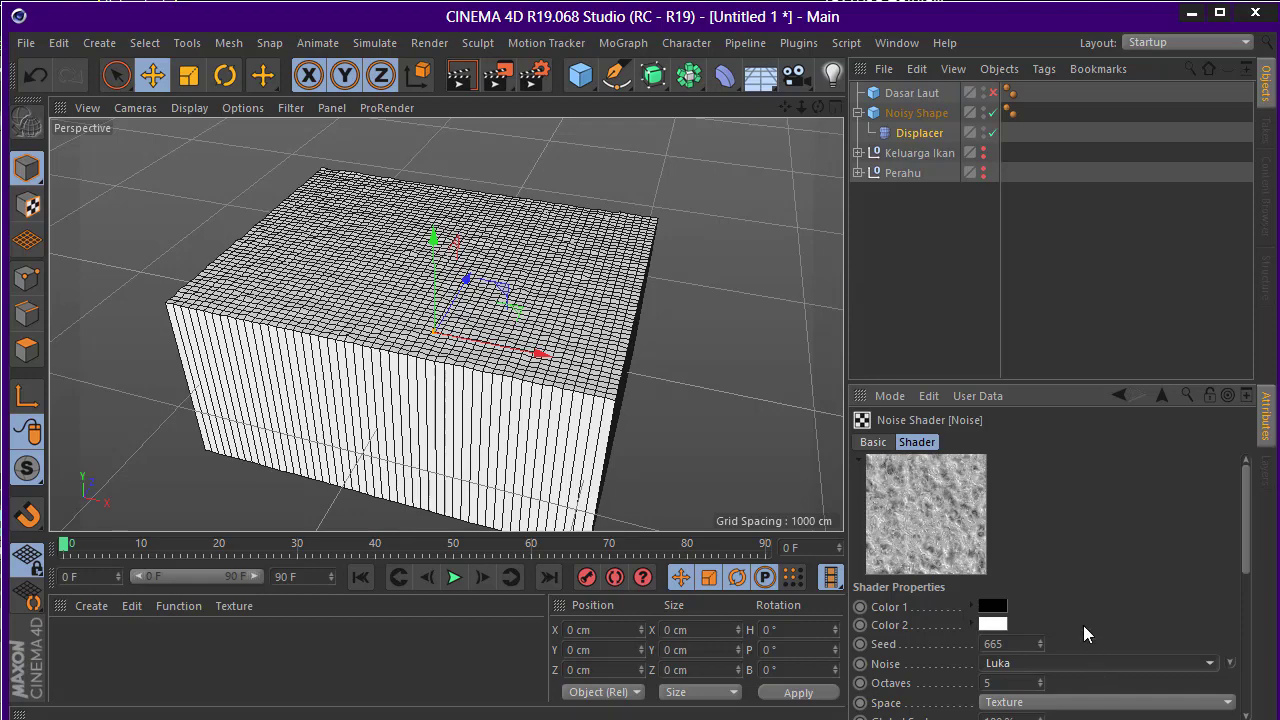
{"action": "left_click", "coordinate": [930, 133]}
Raise the Displacer's height to 76 cm
{"action": "left_click", "coordinate": [977, 442]}
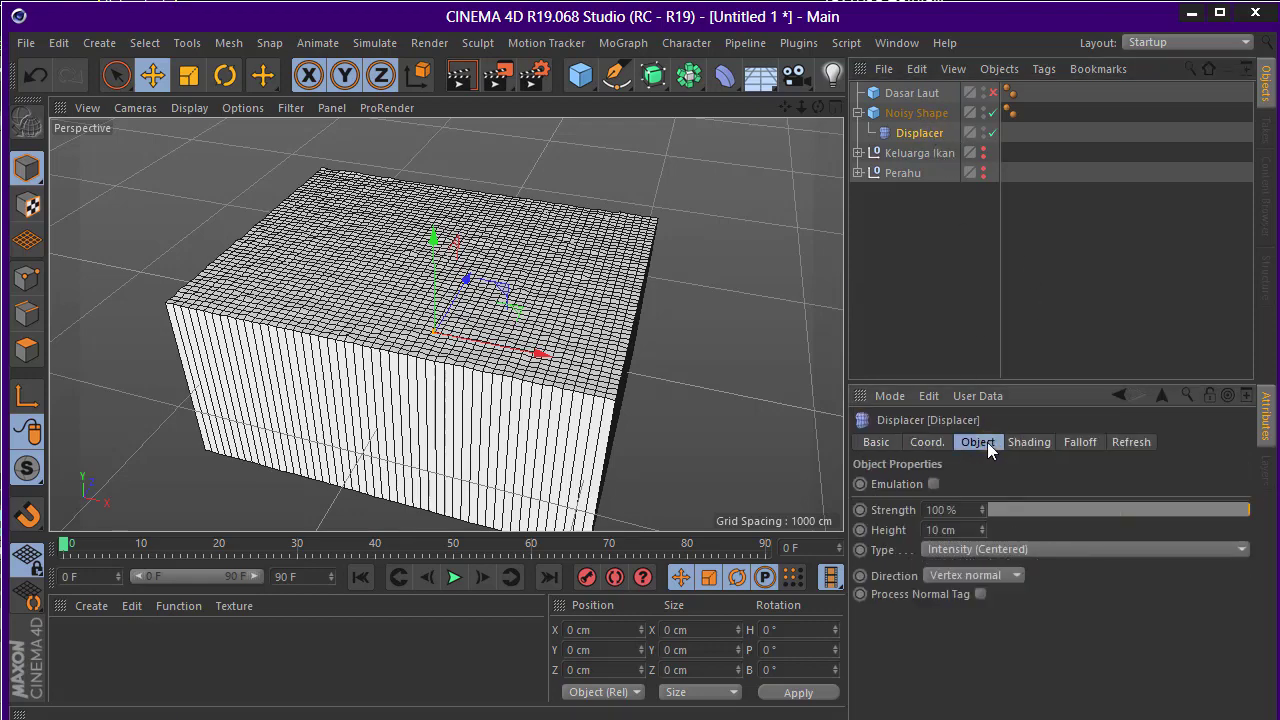
{"action": "left_click_drag", "start_coordinate": [981, 530], "coordinate": [981, 470]}
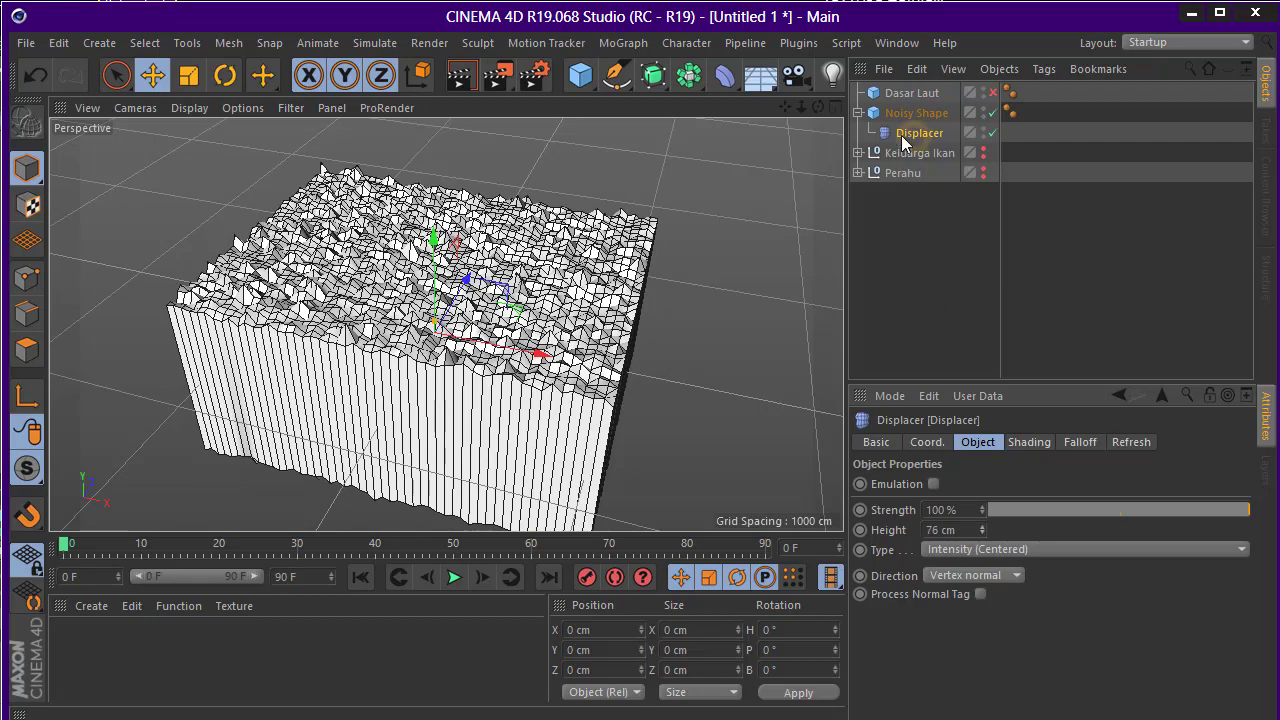
{"action": "scroll", "coordinate": [450, 300], "scroll_direction": "up", "scroll_amount": 2}
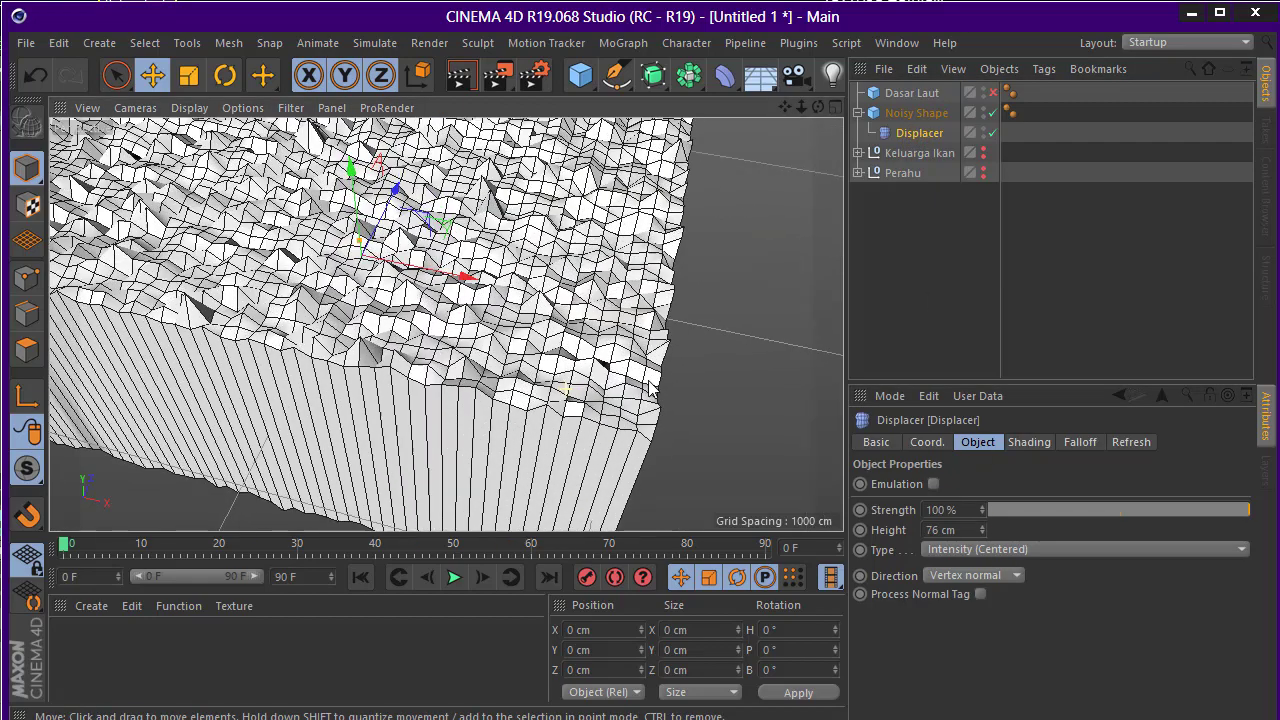
{"action": "scroll", "coordinate": [450, 300], "scroll_direction": "up", "scroll_amount": 2}
{"action": "scroll", "coordinate": [450, 300], "scroll_direction": "up", "scroll_amount": 2}
Set Noisy Shape's segment count to 100
{"action": "left_click", "coordinate": [915, 113]}
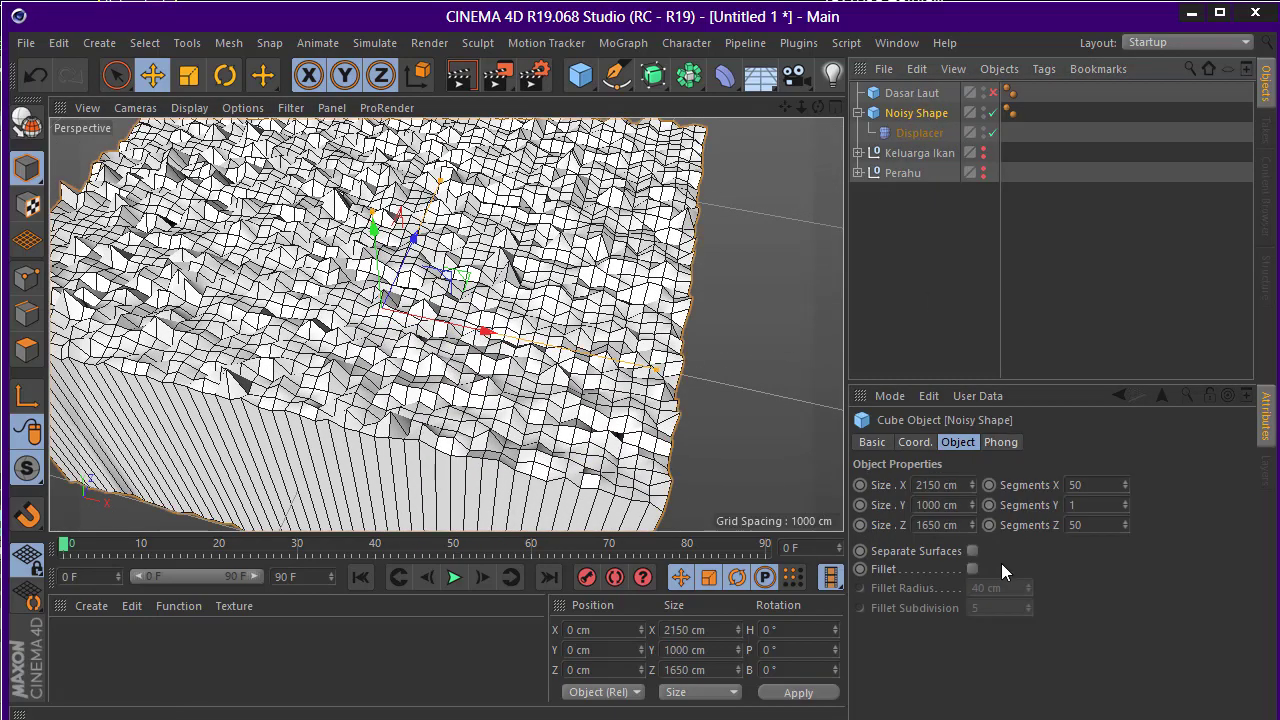
{"action": "double_click", "coordinate": [1072, 484]}
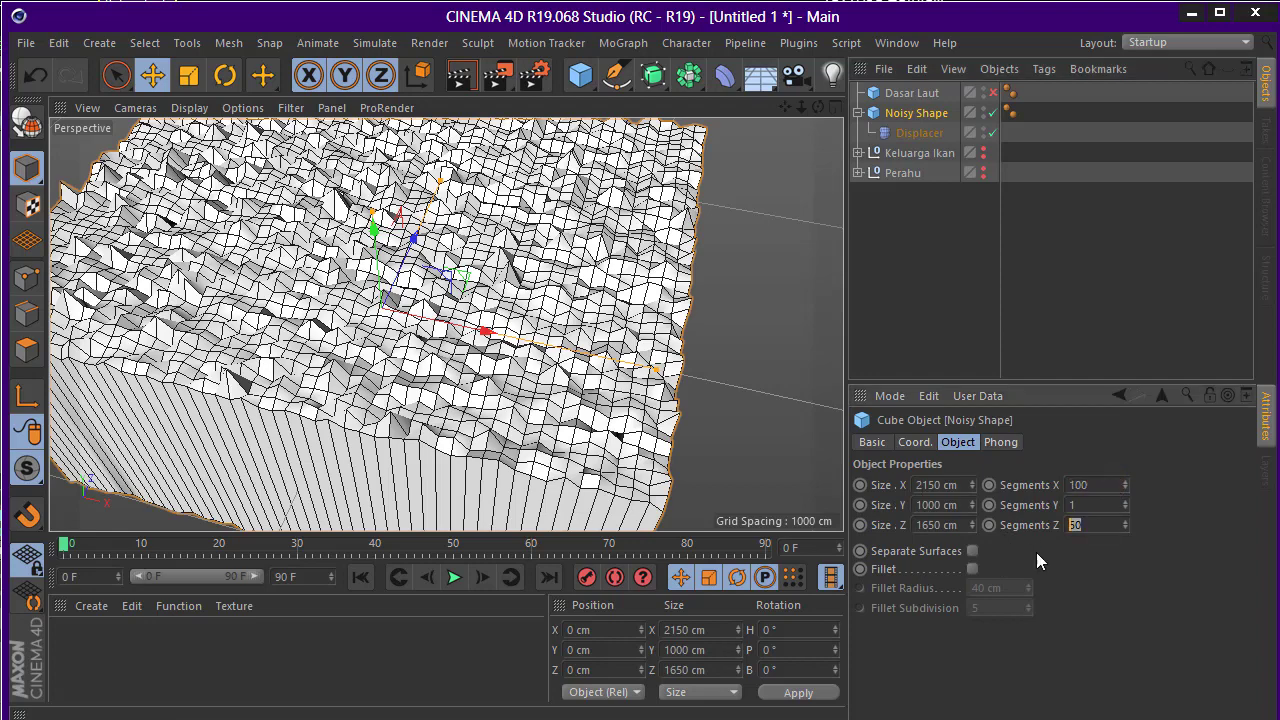
{"action": "type", "text": "100"}
{"action": "key", "text": "Return"}
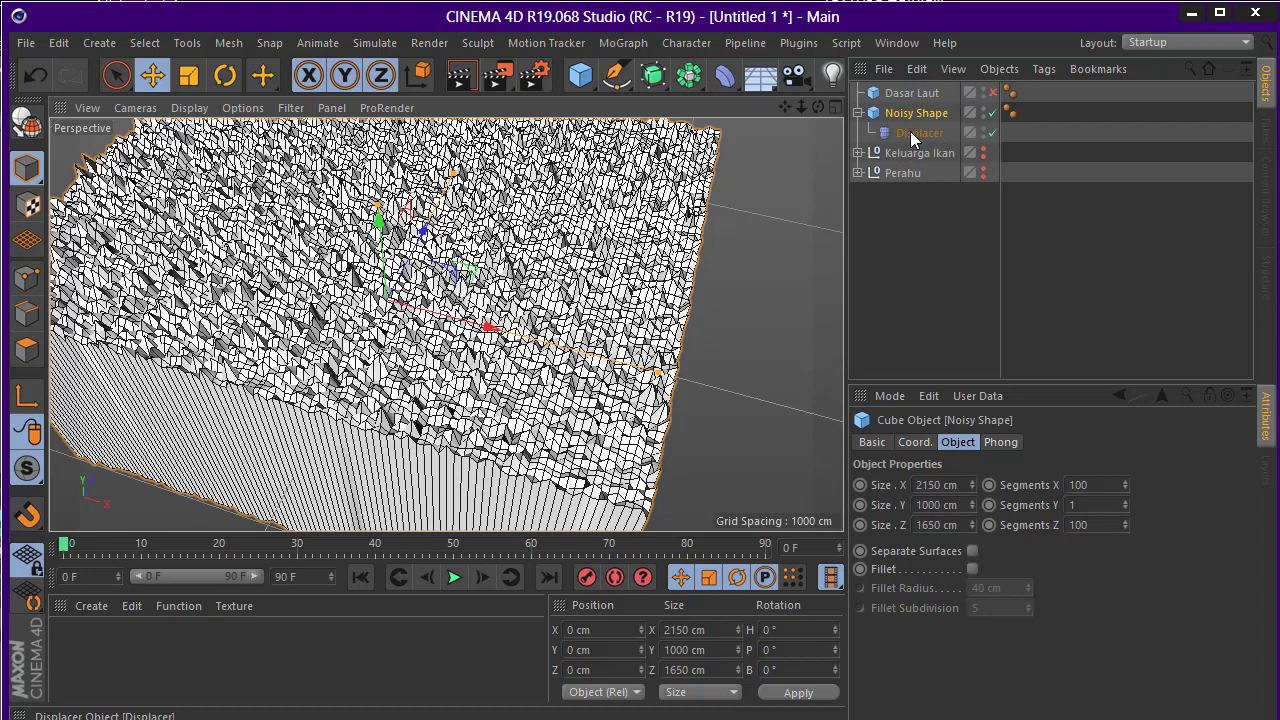
{"action": "left_click", "coordinate": [914, 133]}
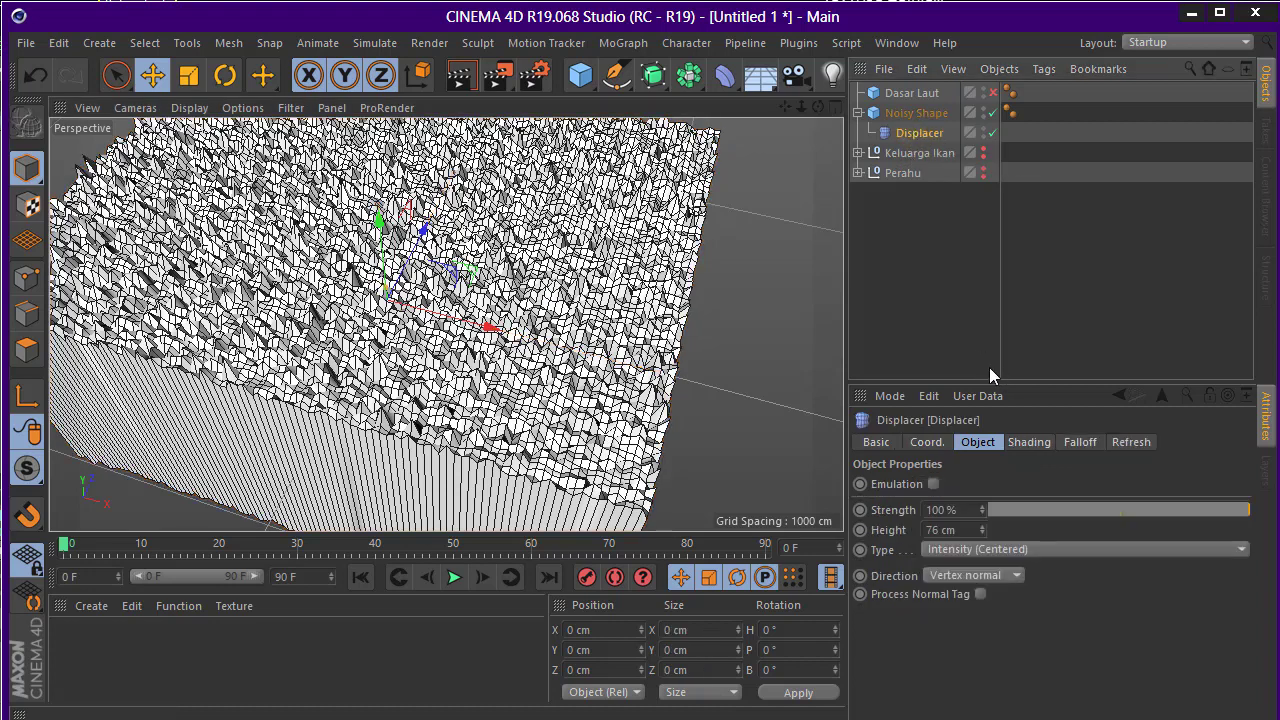
Increase the Displacer noise shader's global scale to 4654%
{"action": "left_click", "coordinate": [1022, 442]}
{"action": "left_click", "coordinate": [945, 550]}
{"action": "scroll", "coordinate": [885, 702], "scroll_direction": "down", "scroll_amount": 3}
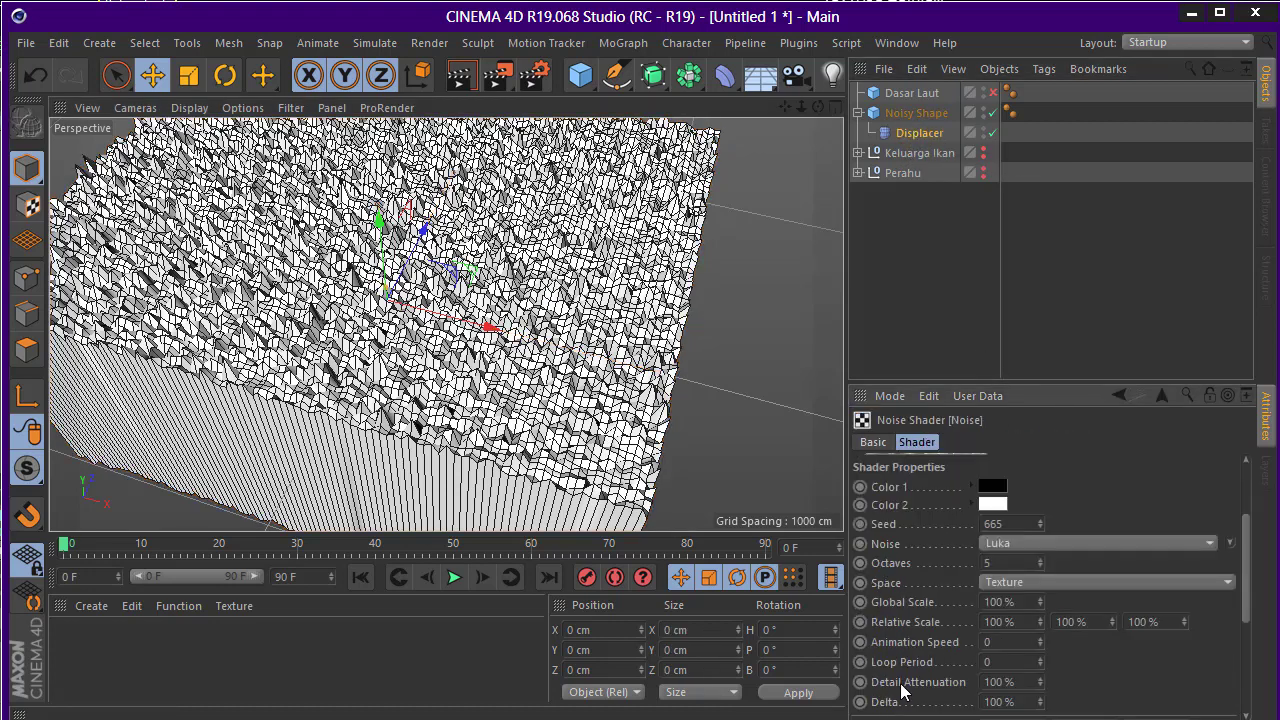
{"action": "left_click_drag", "start_coordinate": [1040, 602], "coordinate": [1040, 560]}
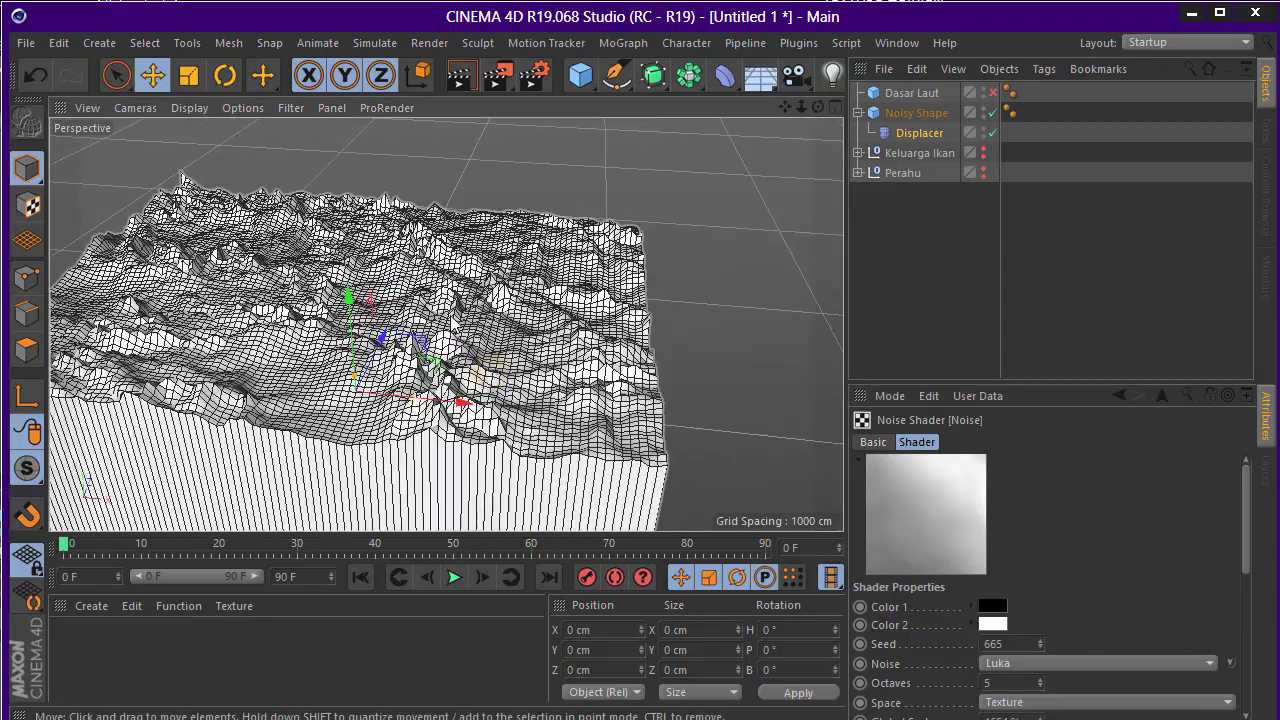
{"action": "left_click_drag", "start_coordinate": [818, 107], "coordinate": [840, 140]}
Raise the noise shader's contrast to 17%
{"action": "left_click", "coordinate": [909, 134]}
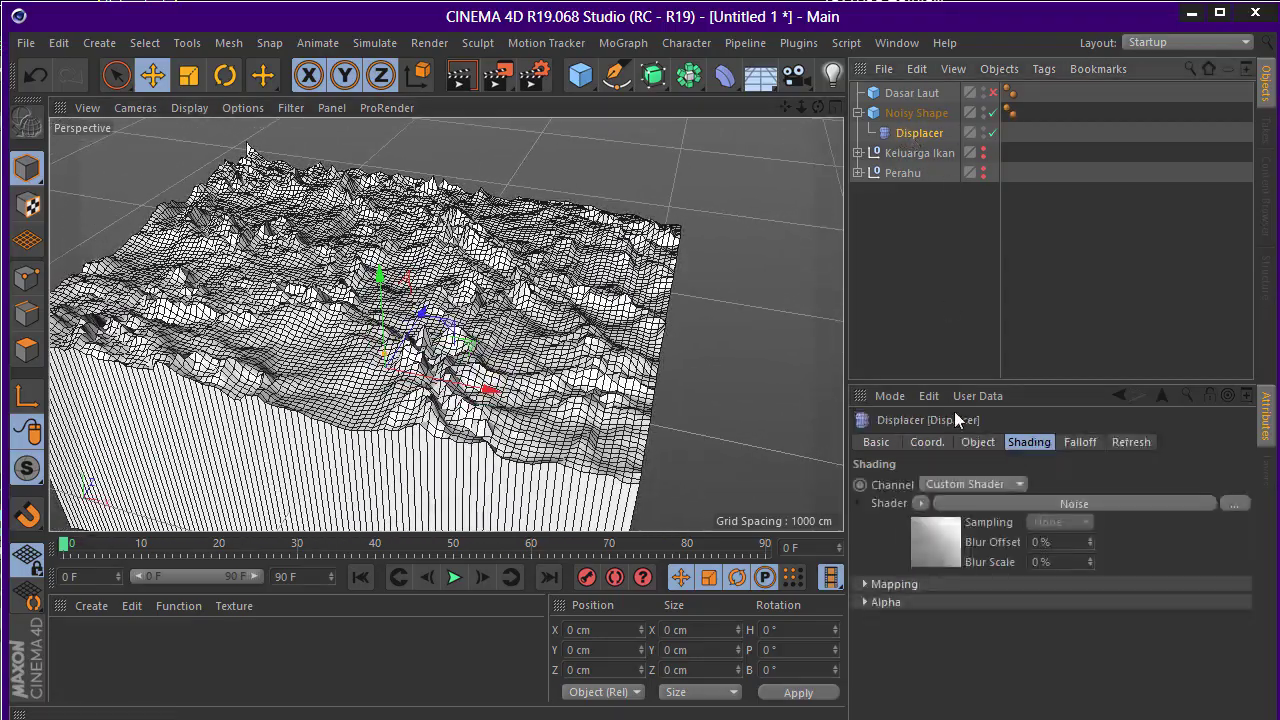
{"action": "left_click", "coordinate": [982, 442]}
{"action": "left_click", "coordinate": [1029, 441]}
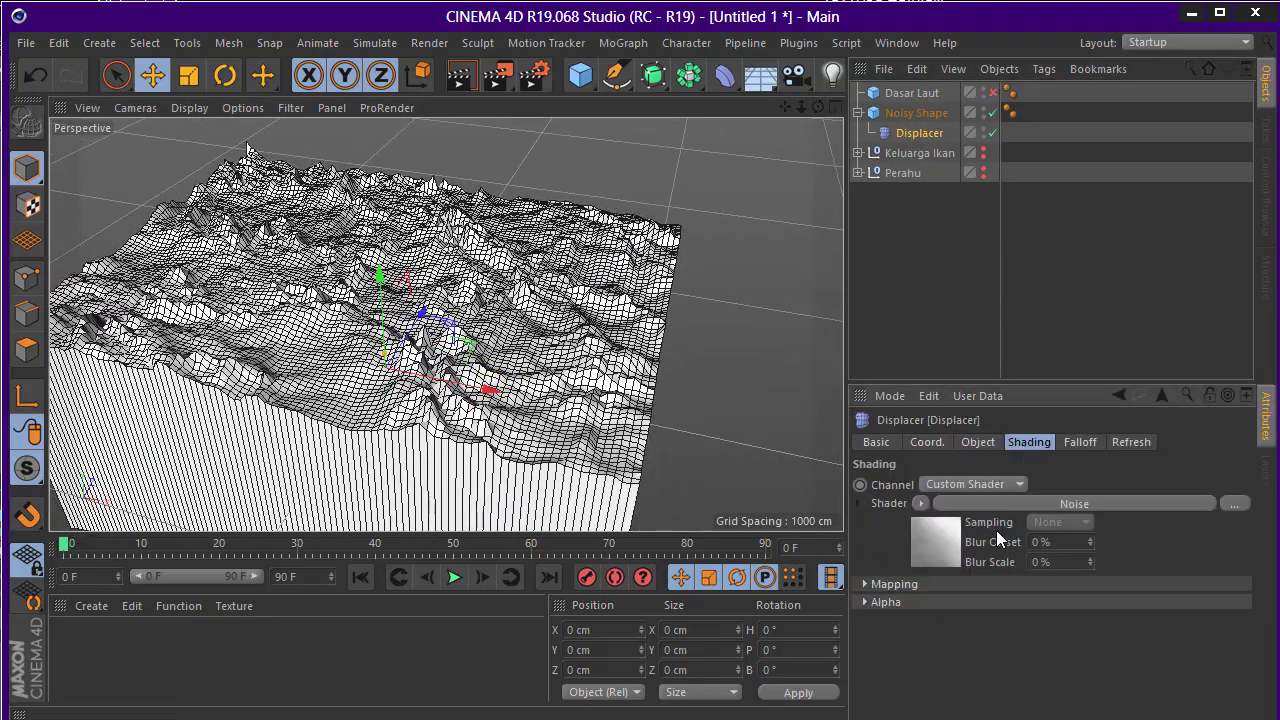
{"action": "left_click", "coordinate": [937, 546]}
{"action": "scroll", "coordinate": [1087, 629], "scroll_direction": "down", "scroll_amount": 3}
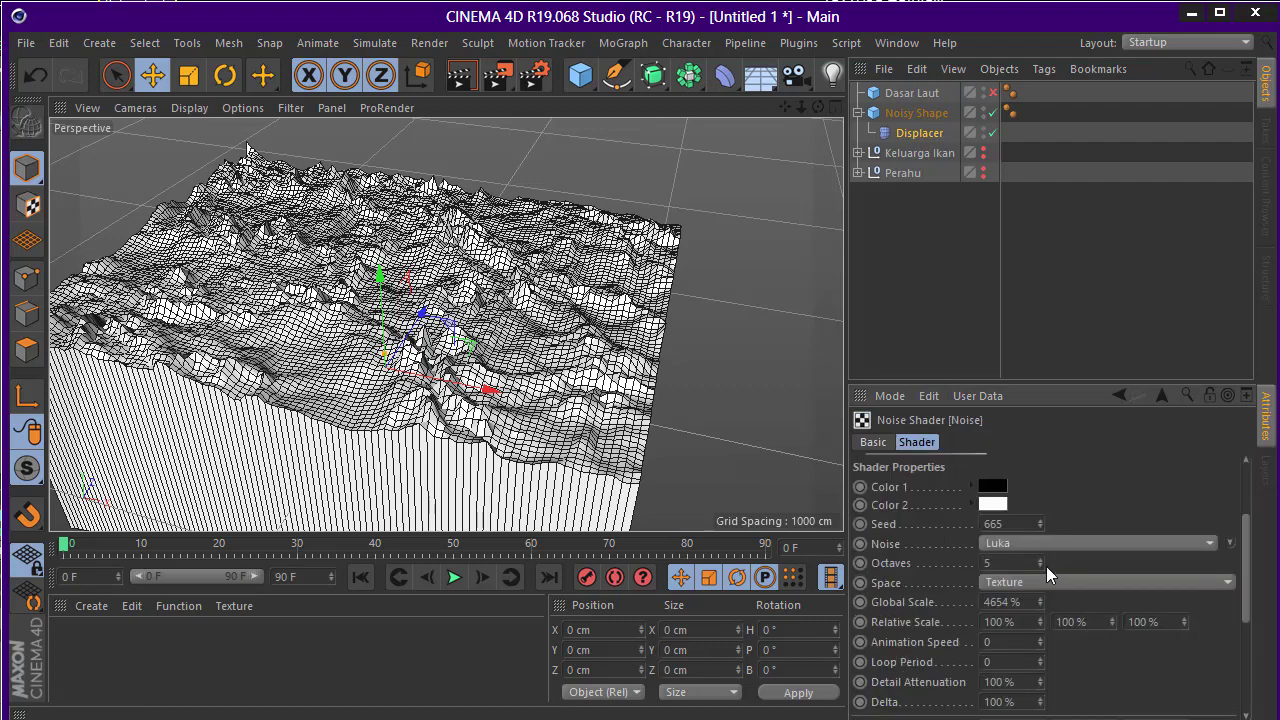
{"action": "scroll", "coordinate": [915, 608], "scroll_direction": "down", "scroll_amount": 3}
{"action": "scroll", "coordinate": [928, 645], "scroll_direction": "down", "scroll_amount": 3}
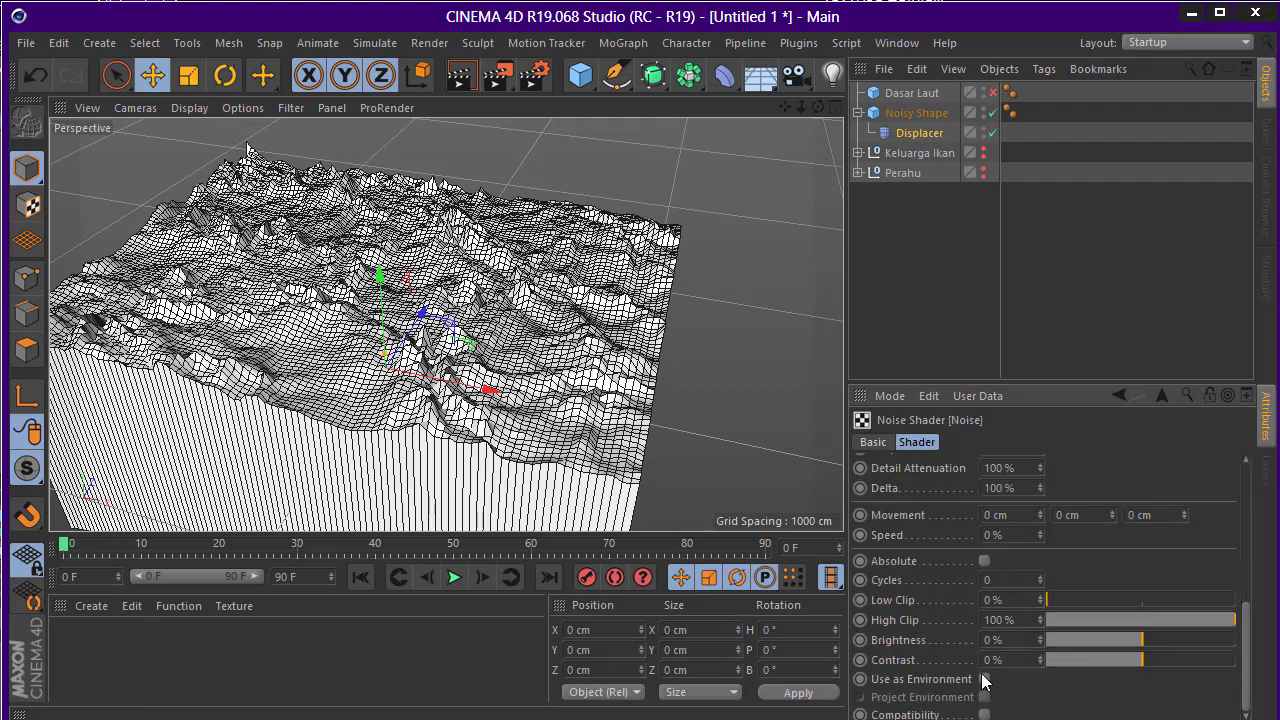
{"action": "left_click_drag", "start_coordinate": [1149, 662], "coordinate": [1158, 677]}
{"action": "mouse_move", "coordinate": [450, 330]}
{"action": "left_mouse_down", "text": "alt"}
{"action": "mouse_move", "coordinate": [590, 390]}
{"action": "mouse_move", "coordinate": [470, 380]}
{"action": "left_mouse_up", "text": "alt"}
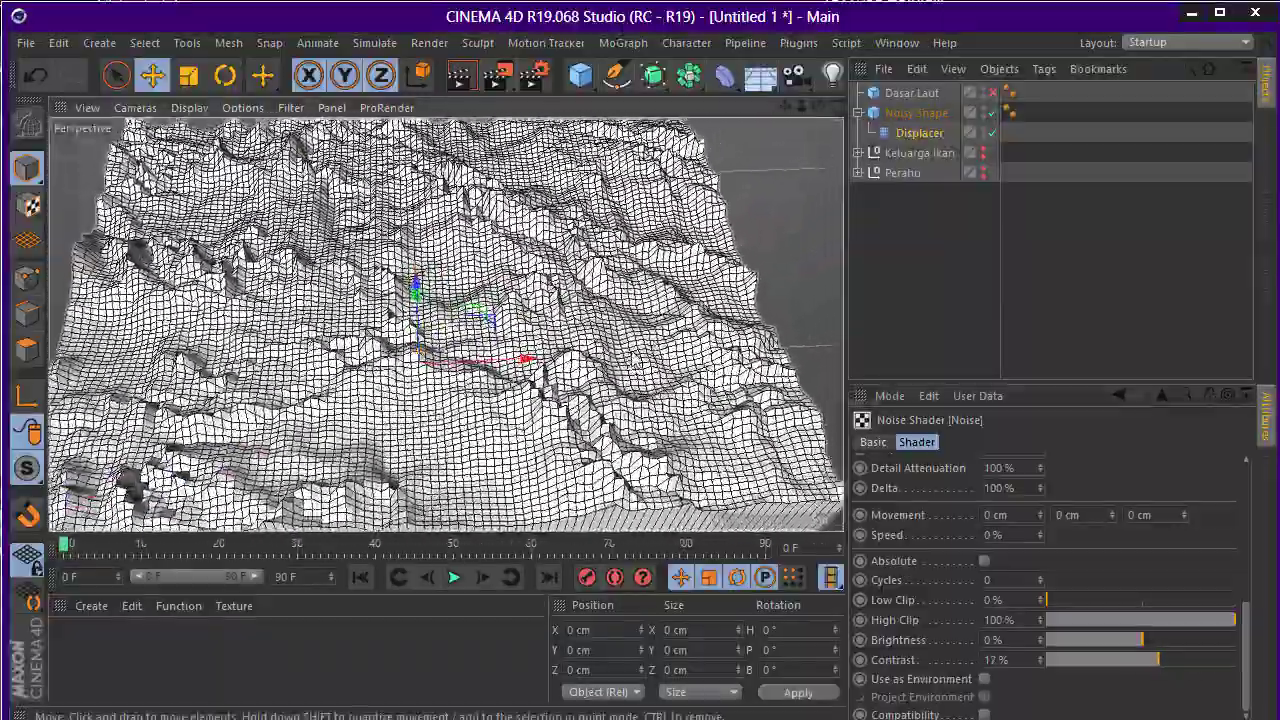
Duplicate the Displacer, disable the original as 'Displacer Luka', and name the copy 'Displacer Noise'
{"action": "left_click_drag", "start_coordinate": [940, 138], "coordinate": [930, 134], "text": "ctrl"}
{"action": "left_click", "coordinate": [929, 128]}
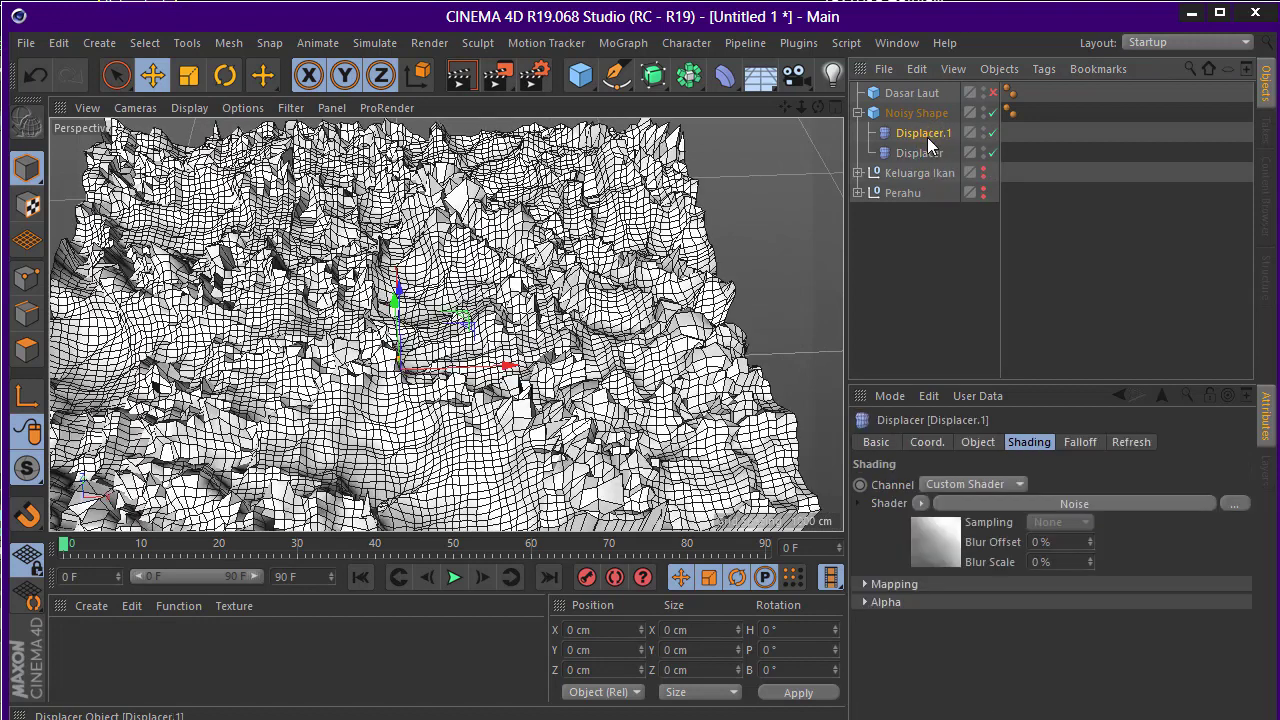
{"action": "left_click", "coordinate": [993, 151]}
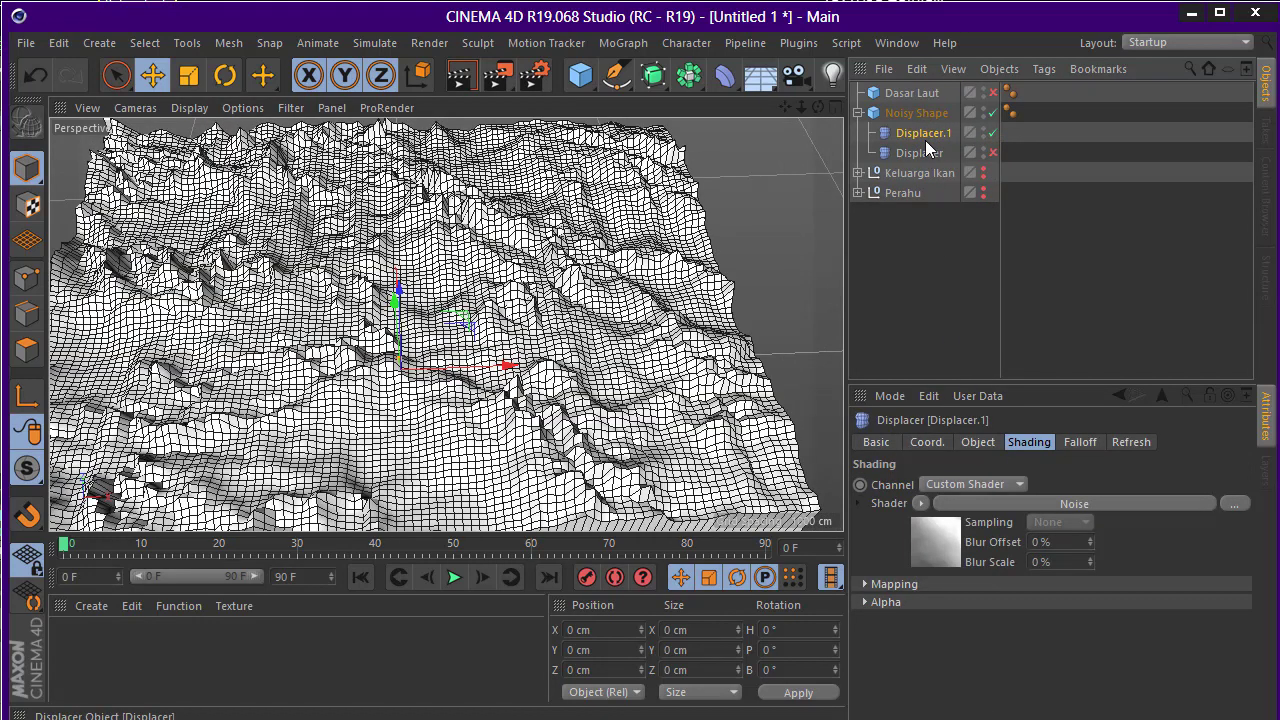
{"action": "double_click", "coordinate": [920, 152]}
{"action": "type", "text": "Lula"}
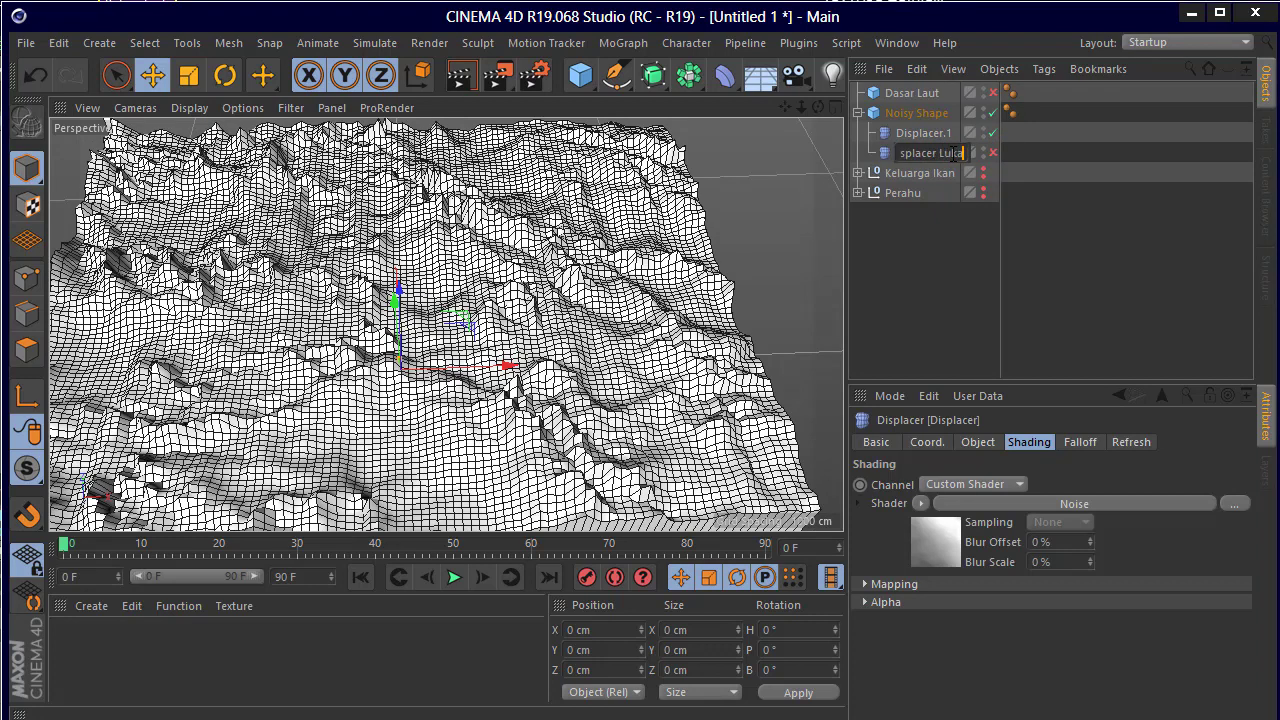
{"action": "key", "text": "Return"}
{"action": "double_click", "coordinate": [925, 133]}
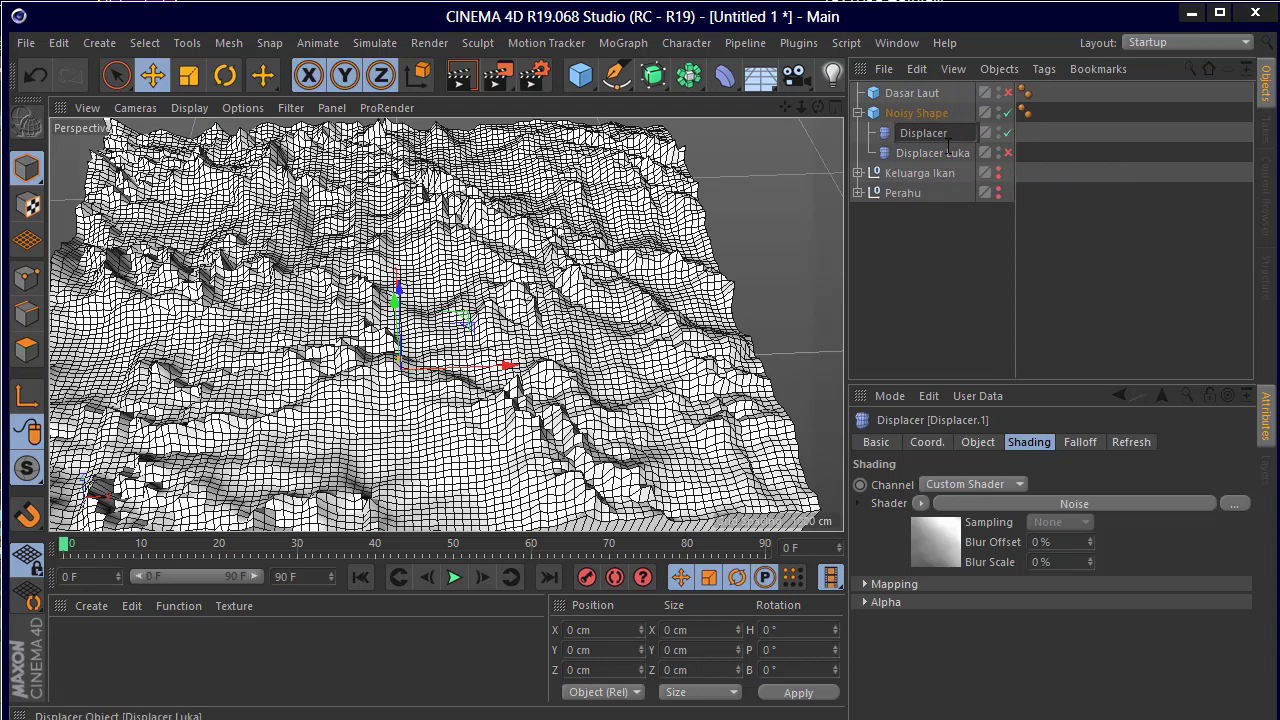
{"action": "type", "text": "NM"}
{"action": "type", "text": "o"}
{"action": "key", "text": "Return"}
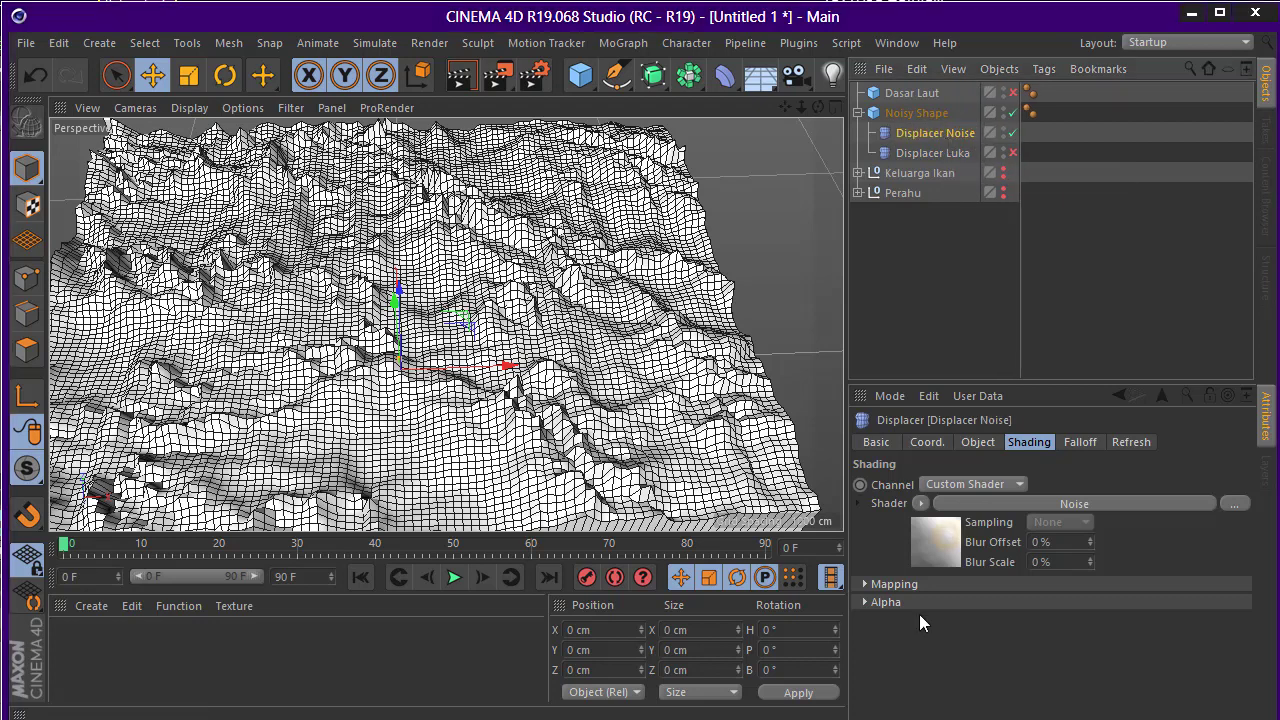
{"action": "left_click", "coordinate": [947, 540]}
{"action": "left_click", "coordinate": [1029, 663]}
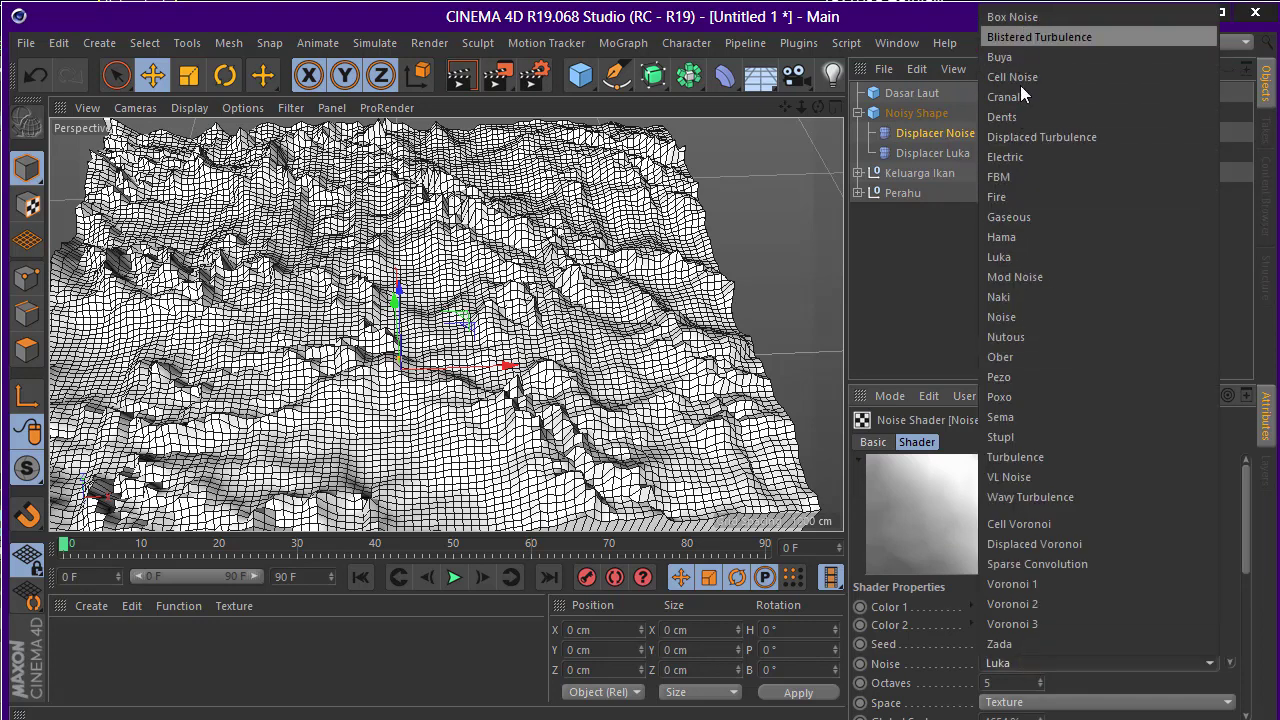
Switch Displacer Noise's shader to the Noise type at 2404% global scale
{"action": "left_click", "coordinate": [1017, 316]}
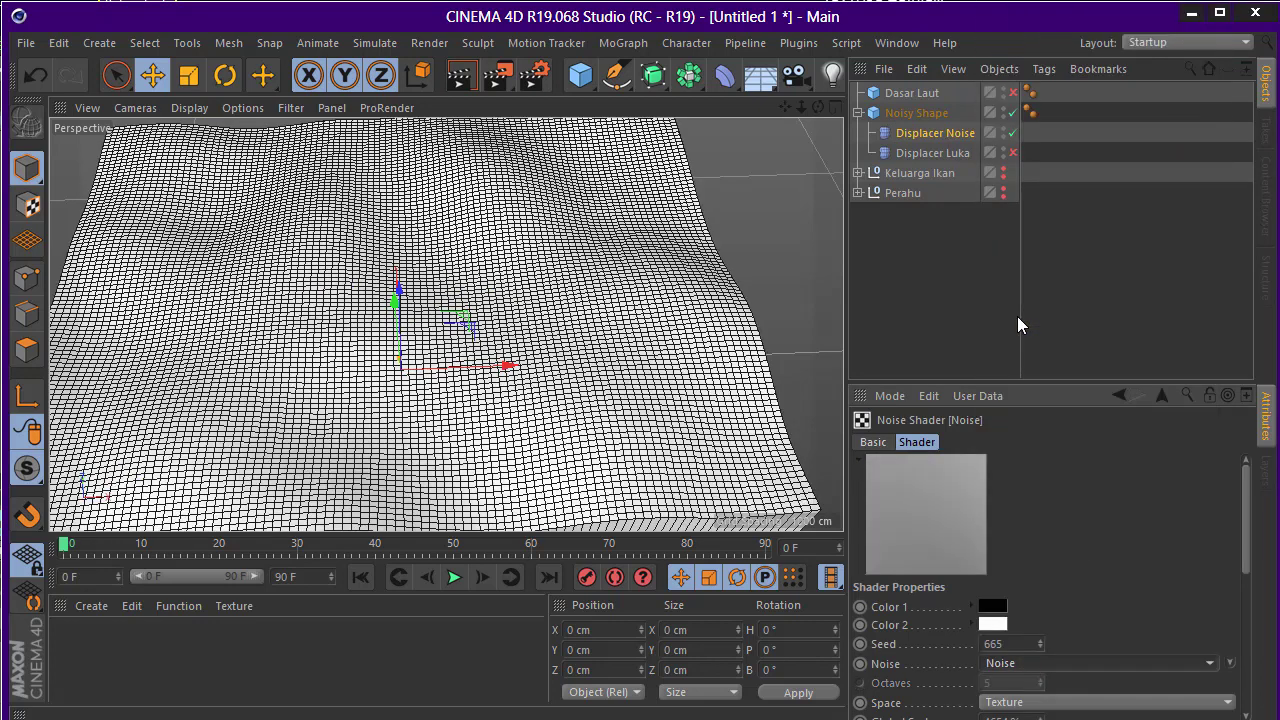
{"action": "scroll", "coordinate": [1148, 609], "scroll_direction": "down", "scroll_amount": 3}
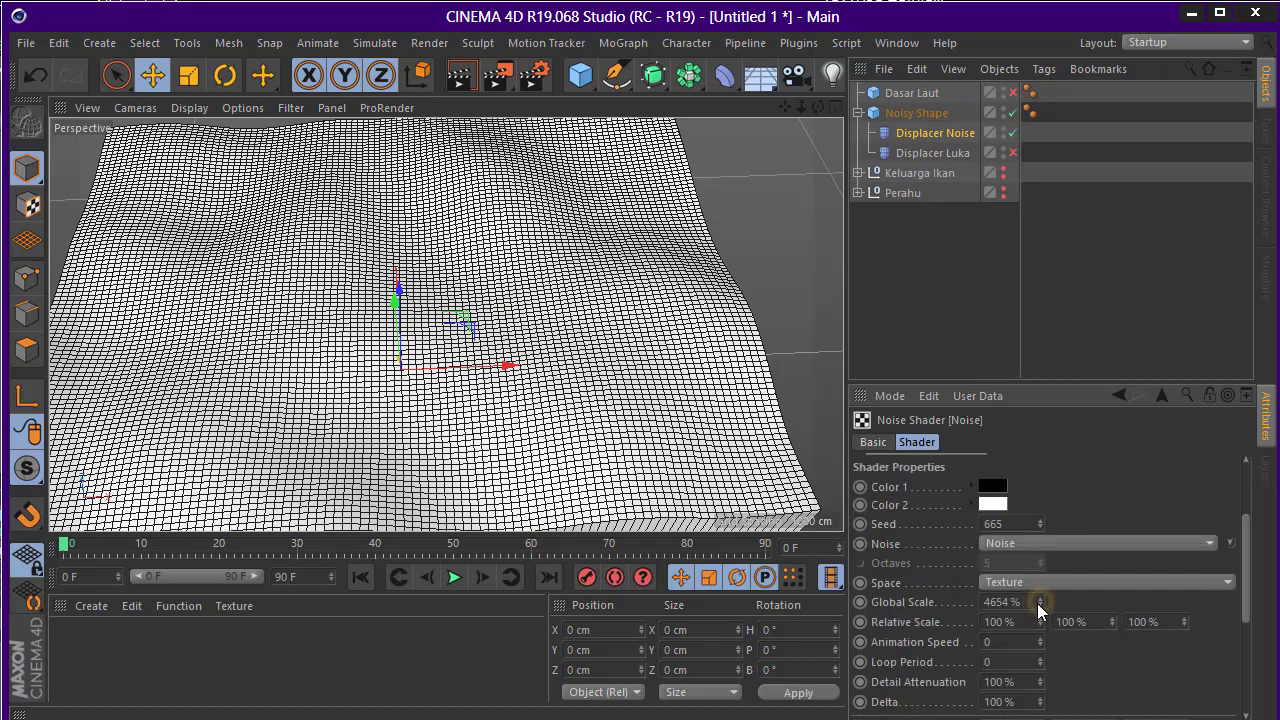
{"action": "left_click_drag", "start_coordinate": [1039, 603], "coordinate": [1039, 688]}
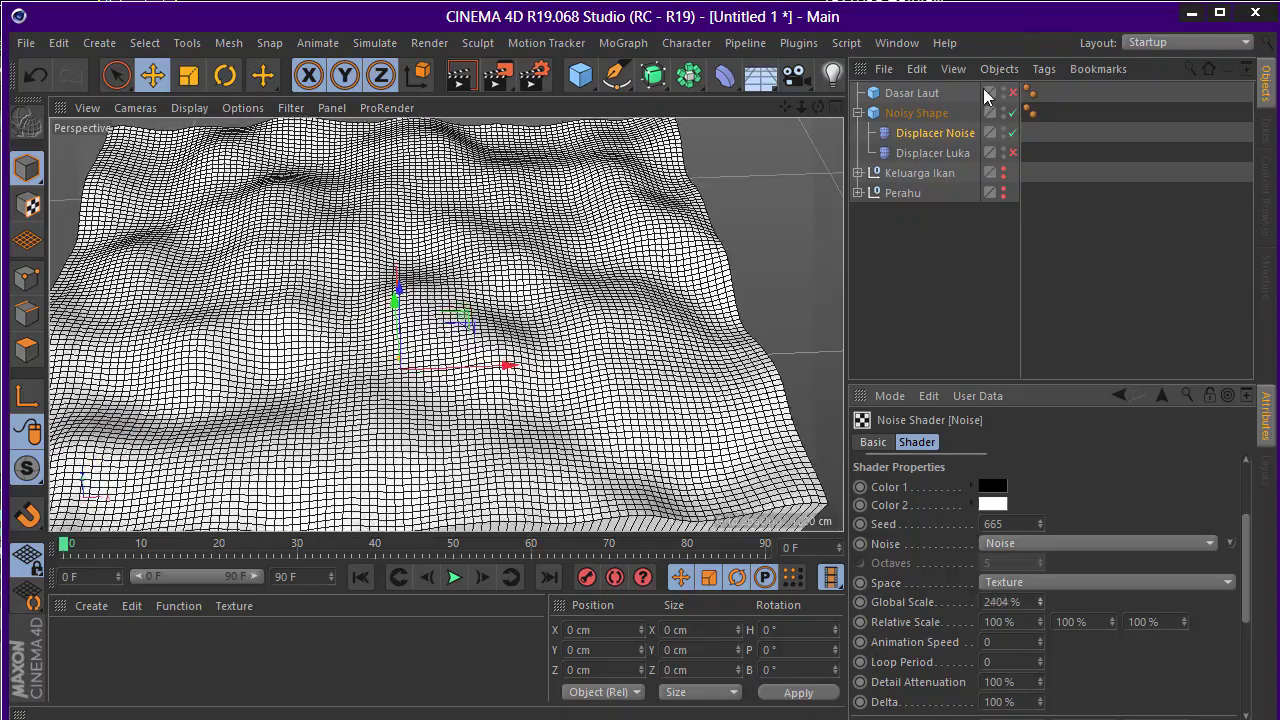
Set Displacer Noise's height to 242 cm for smooth rolling hills
{"action": "left_click", "coordinate": [908, 135]}
{"action": "left_click", "coordinate": [970, 442]}
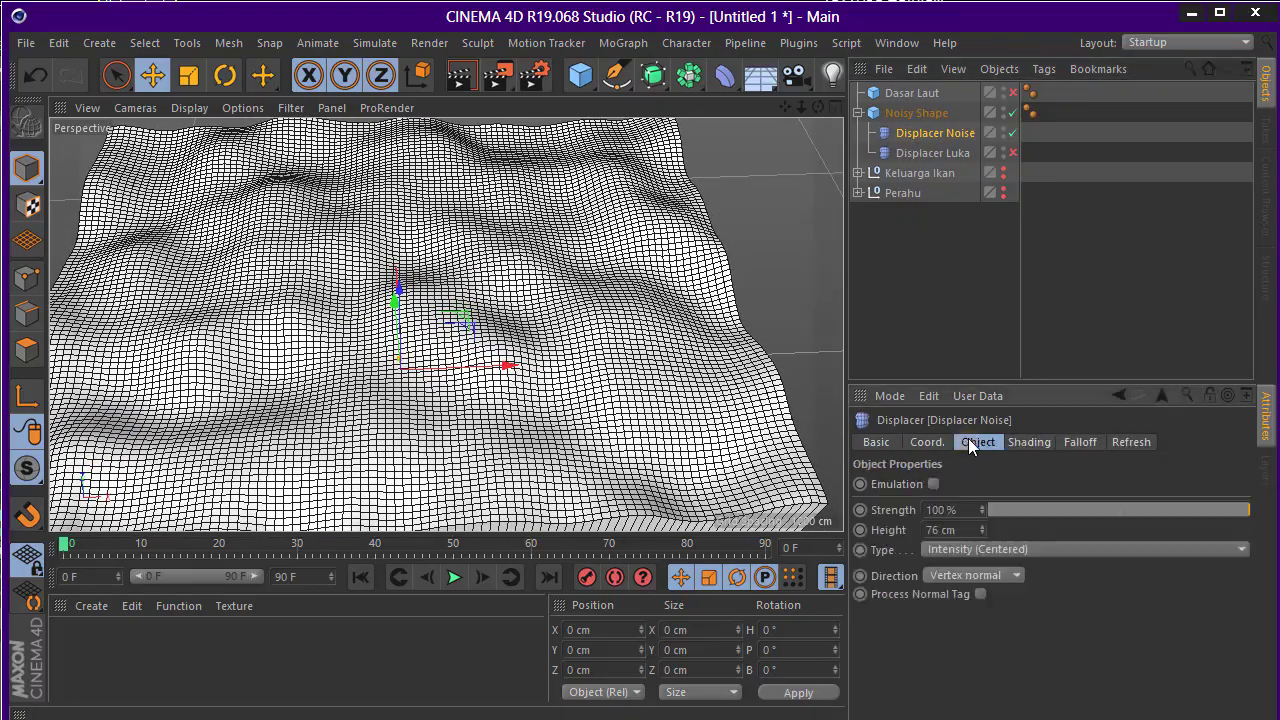
{"action": "mouse_move", "coordinate": [981, 530]}
{"action": "left_mouse_down"}
{"action": "mouse_move", "coordinate": [981, 484]}
{"action": "mouse_move", "coordinate": [981, 530]}
{"action": "left_mouse_up"}
{"action": "scroll", "coordinate": [445, 320], "scroll_direction": "down", "scroll_amount": 3}
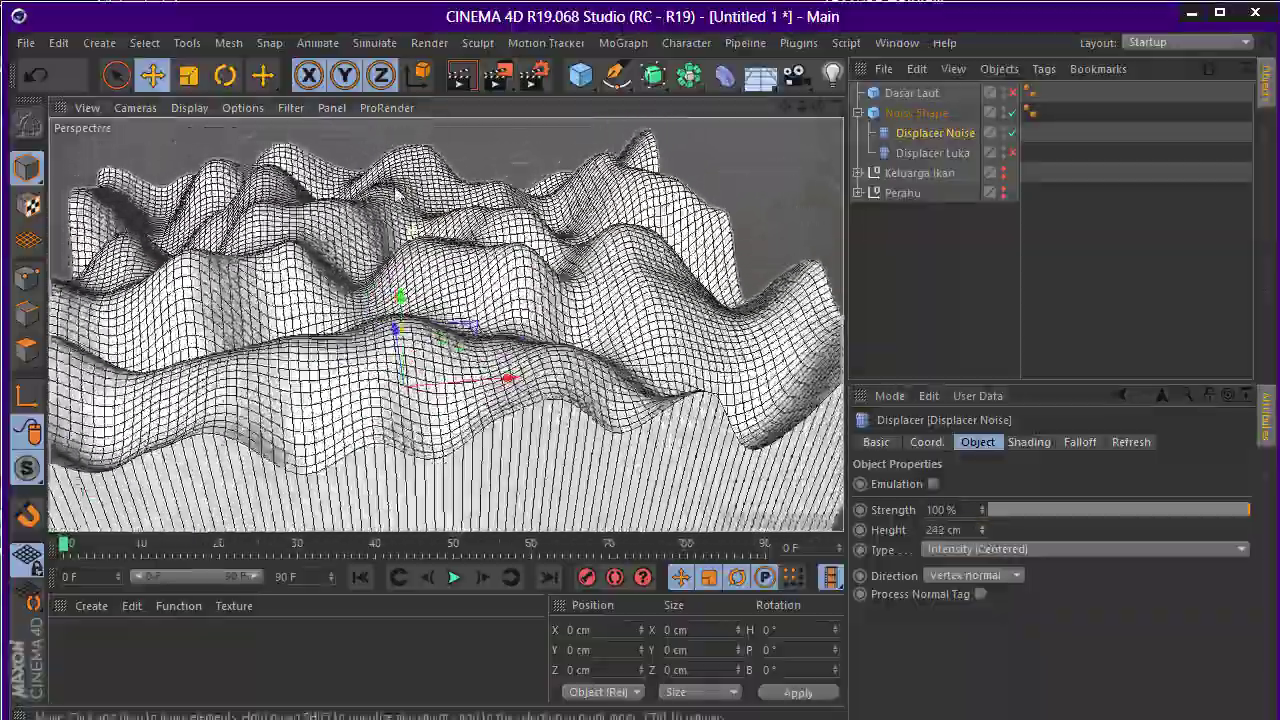
{"action": "mouse_move", "coordinate": [555, 345]}
{"action": "left_mouse_down", "text": "alt"}
{"action": "mouse_move", "coordinate": [613, 395]}
{"action": "mouse_move", "coordinate": [430, 375]}
{"action": "mouse_move", "coordinate": [501, 304]}
{"action": "left_mouse_up", "text": "alt"}
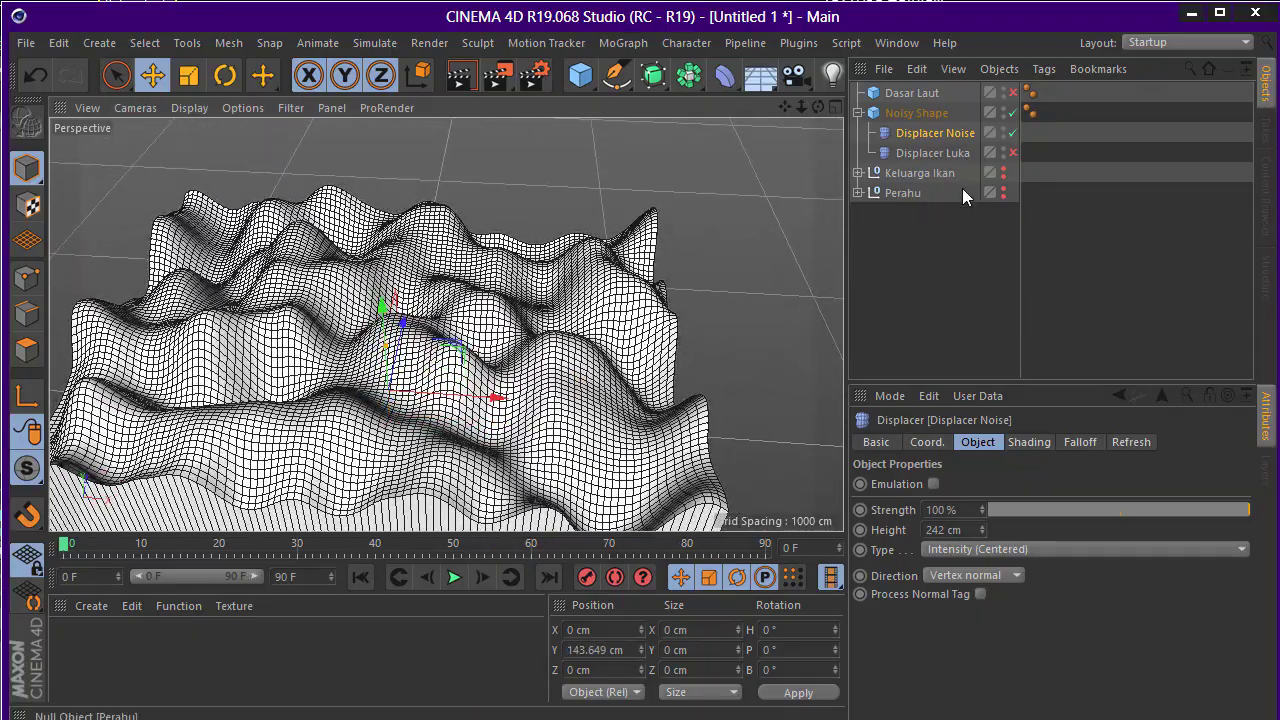
{"action": "left_click", "coordinate": [1031, 445]}
Give Displacer Noise a Sphere falloff and scale the falloff sphere to about 70.8%
{"action": "left_click", "coordinate": [1082, 443]}
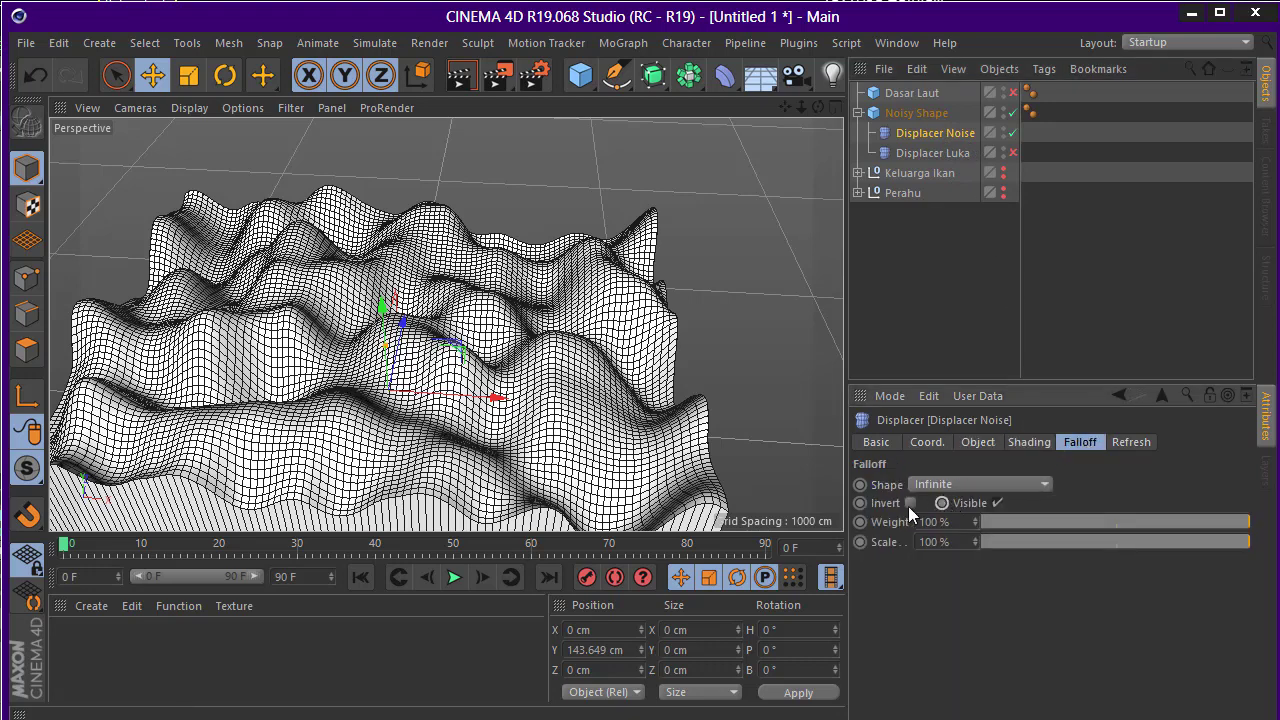
{"action": "left_click", "coordinate": [974, 486]}
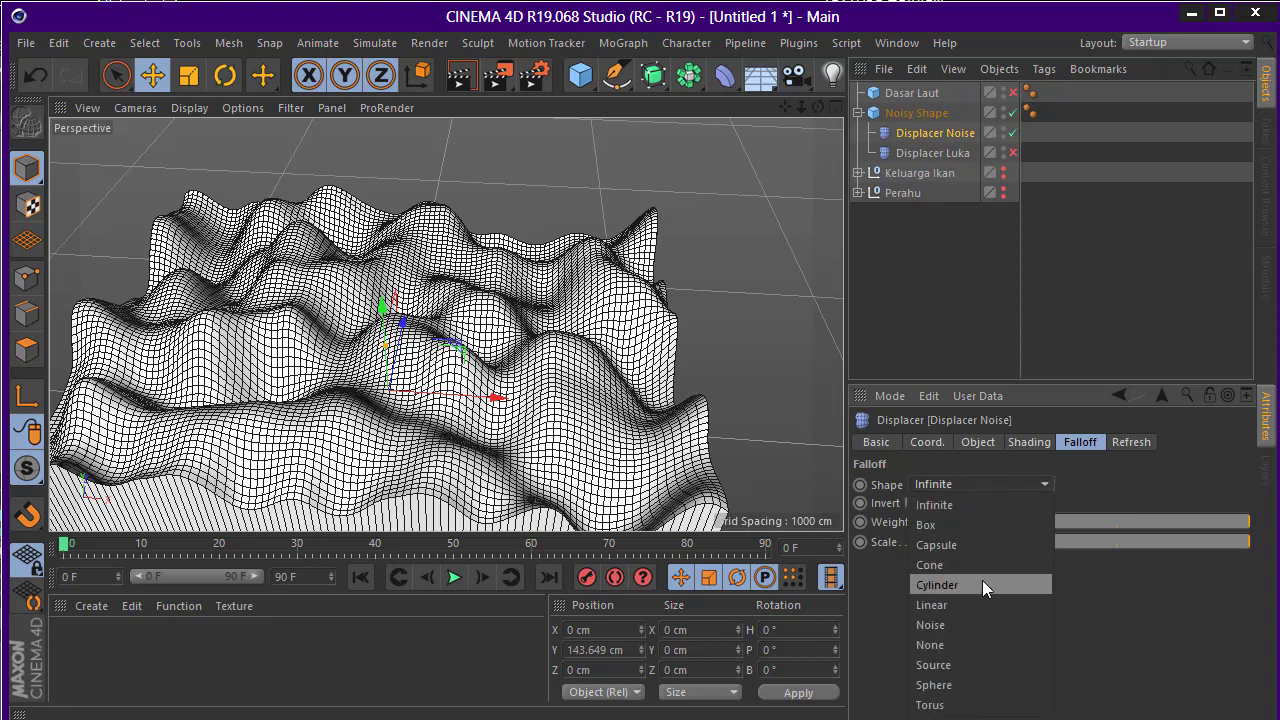
{"action": "left_click", "coordinate": [980, 685]}
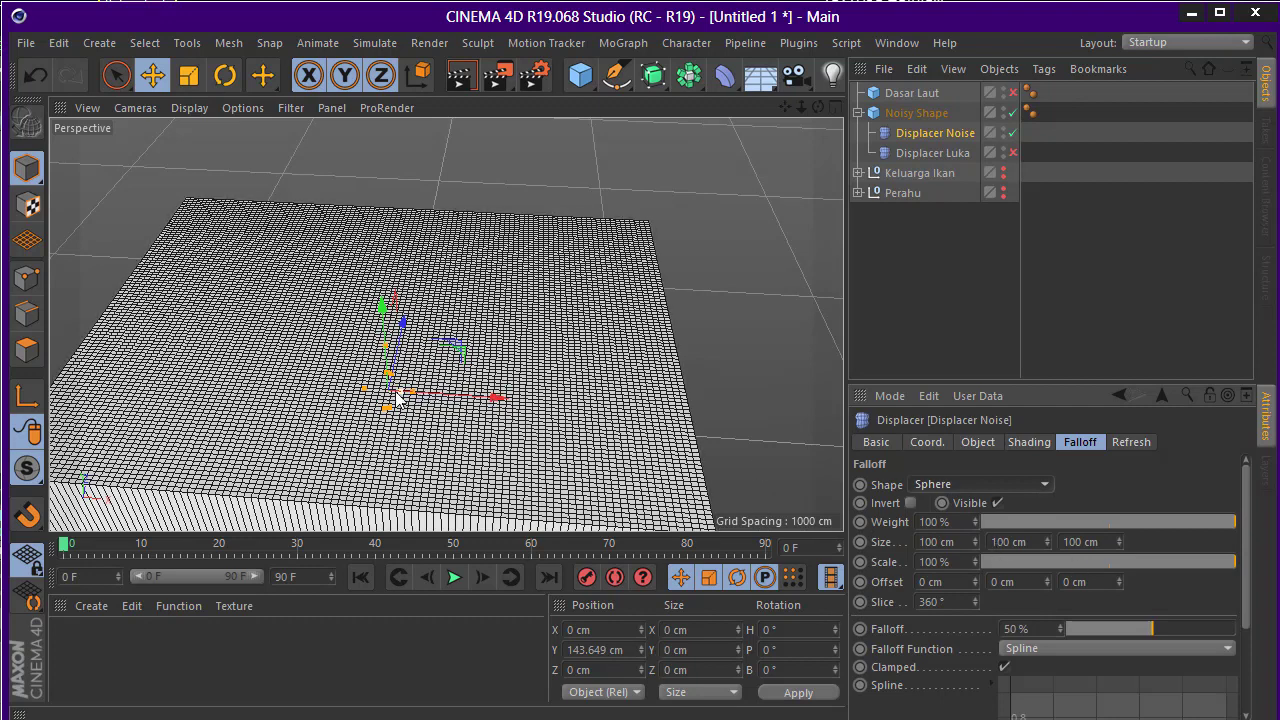
{"action": "key", "text": "t"}
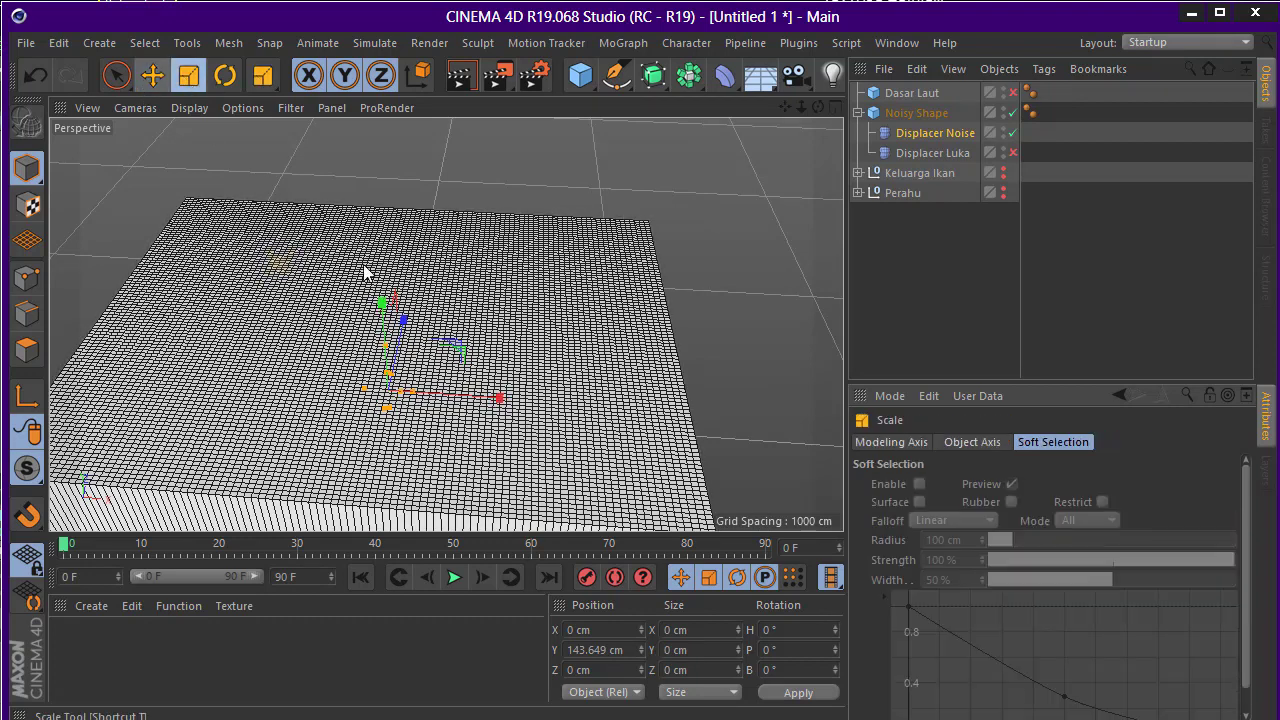
{"action": "left_click_drag", "start_coordinate": [370, 290], "coordinate": [420, 300]}
{"action": "left_click_drag", "start_coordinate": [605, 405], "coordinate": [680, 410]}
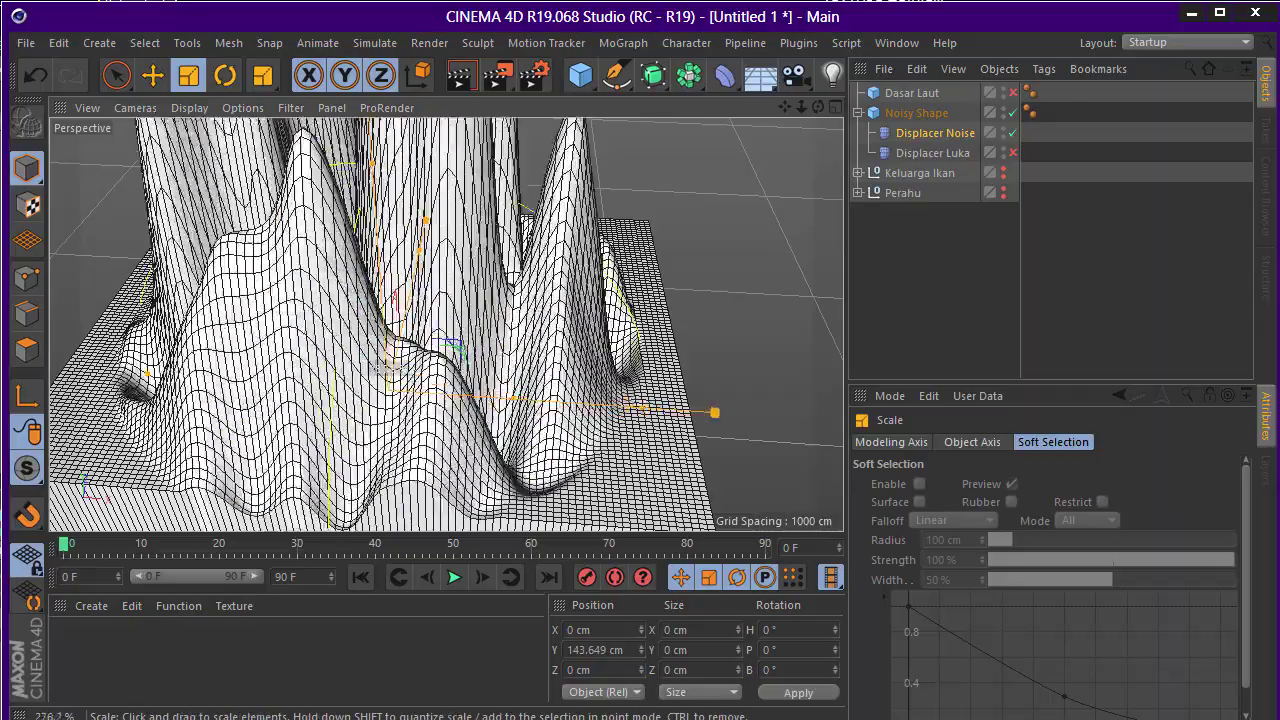
{"action": "left_click_drag", "start_coordinate": [185, 232], "coordinate": [227, 382]}
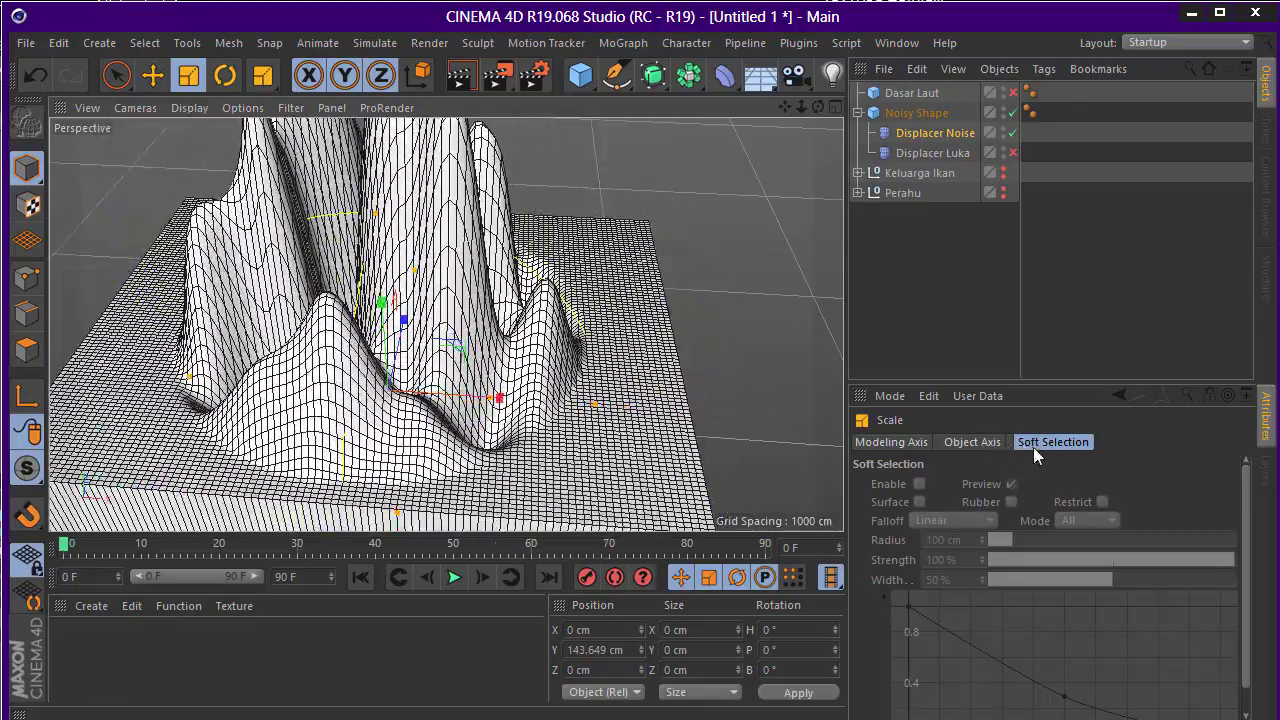
Set Displacer Noise's Falloff Function to Inverse Cubic and enlarge the falloff sphere
{"action": "left_click", "coordinate": [933, 137]}
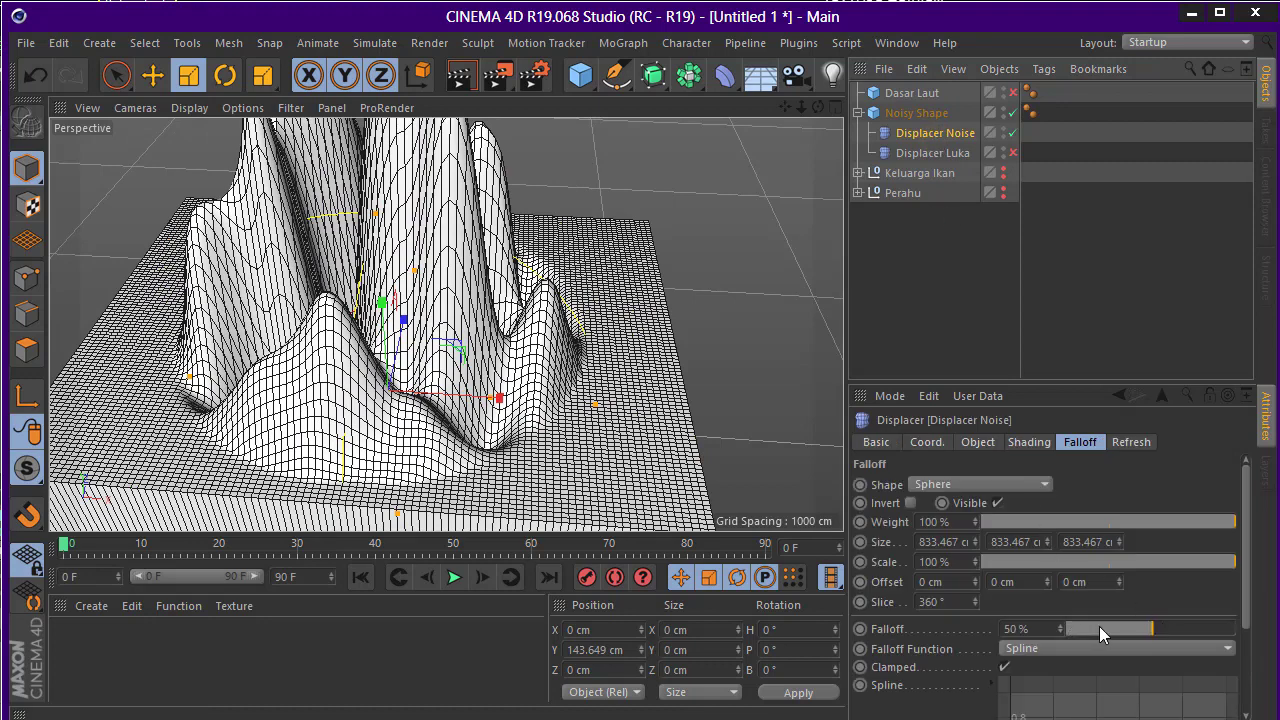
{"action": "left_click", "coordinate": [1063, 650]}
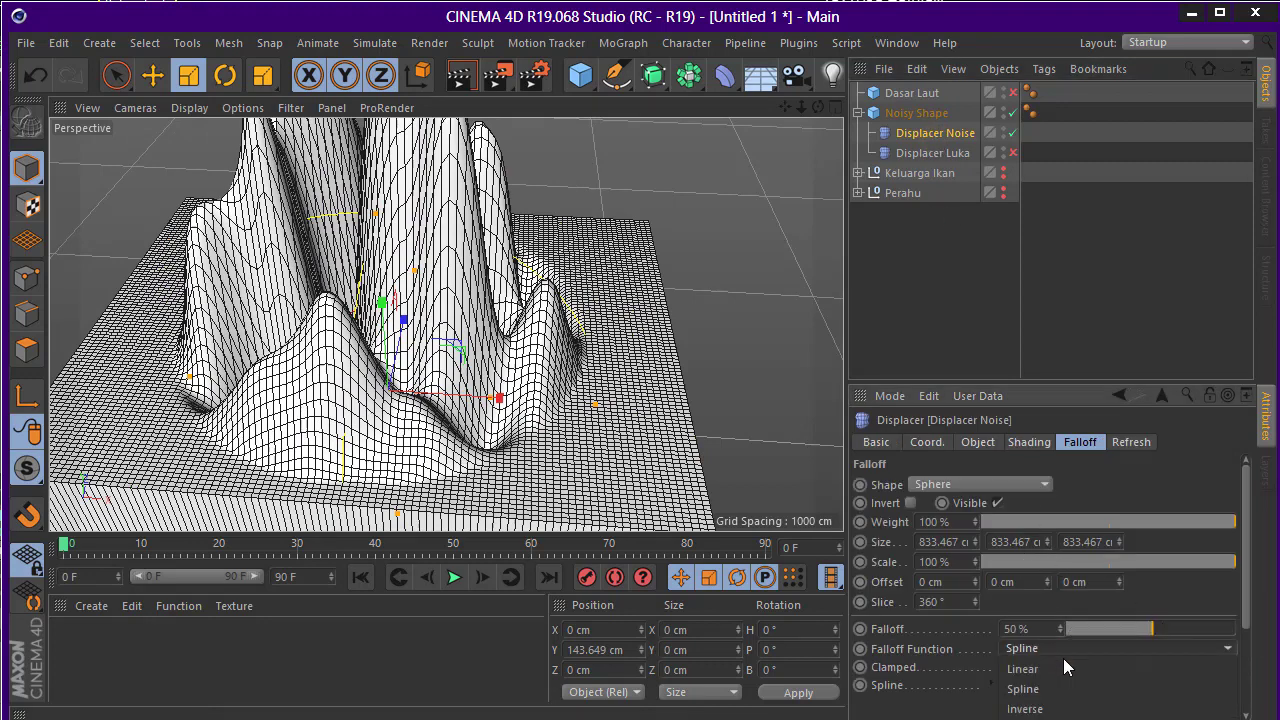
{"action": "left_click", "coordinate": [1100, 708]}
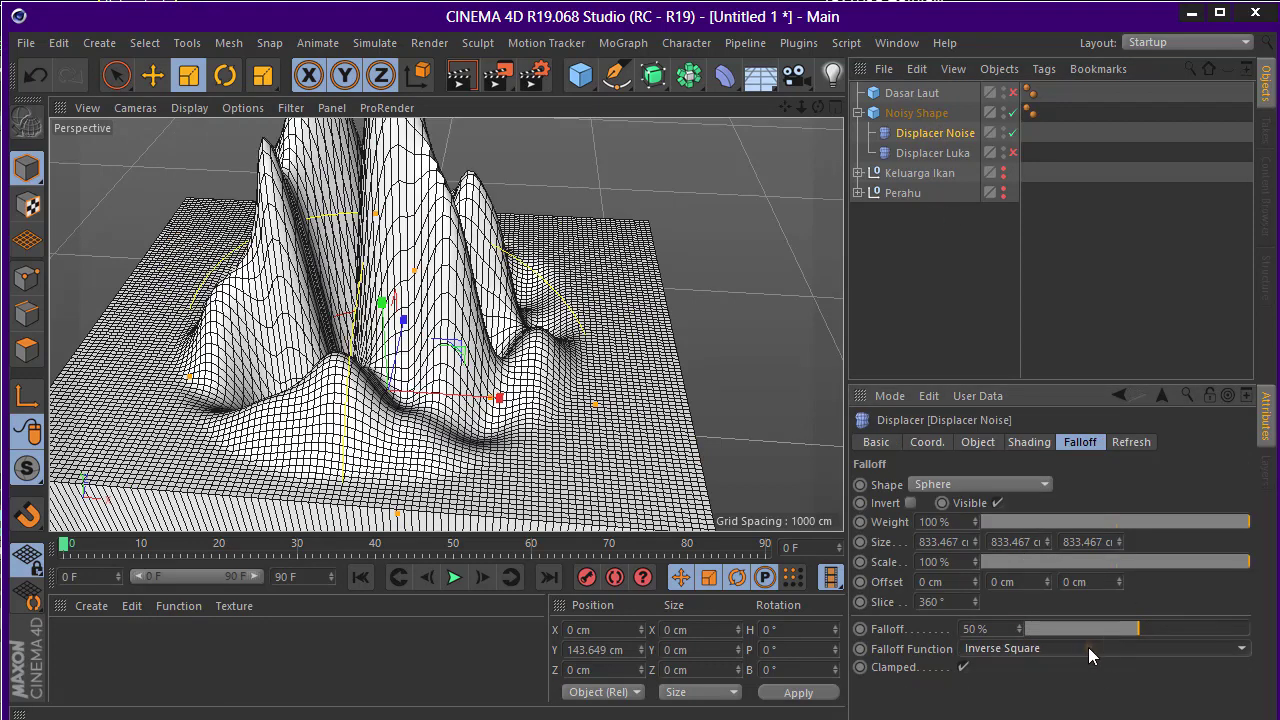
{"action": "mouse_move", "coordinate": [560, 310]}
{"action": "left_mouse_down"}
{"action": "mouse_move", "coordinate": [763, 314]}
{"action": "mouse_move", "coordinate": [750, 133]}
{"action": "left_mouse_up"}
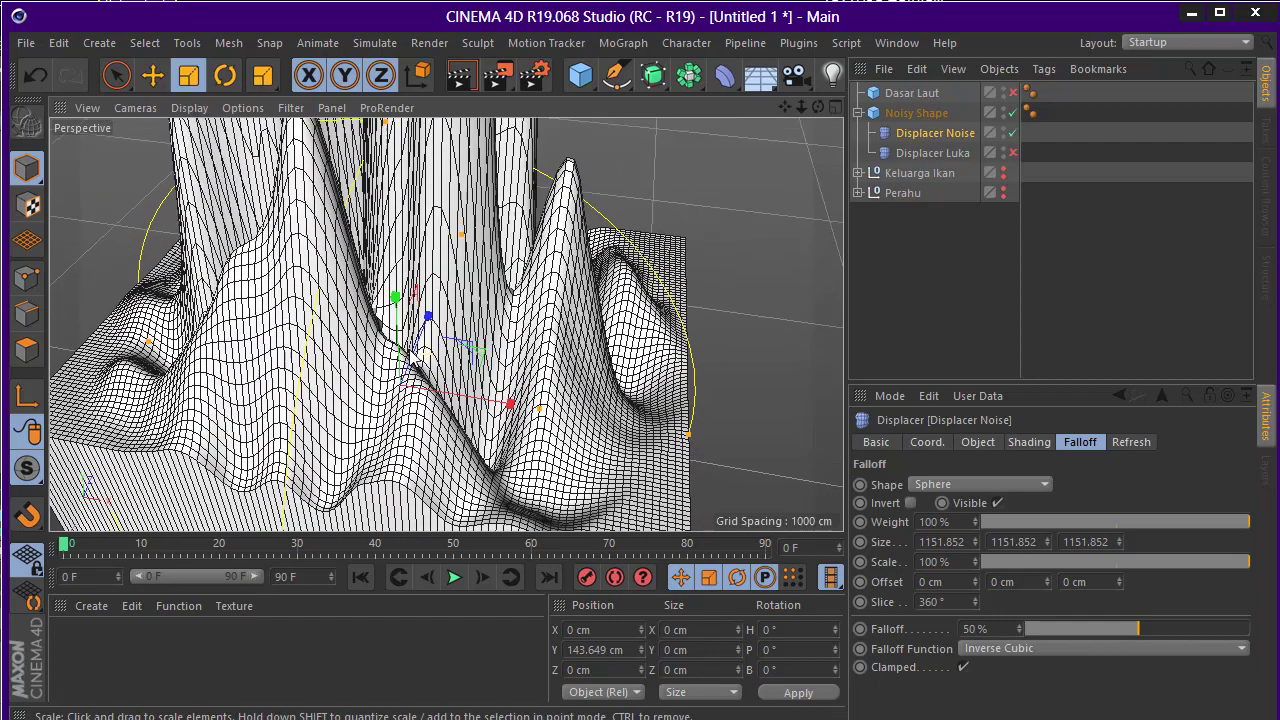
Lower Displacer Noise's Height on the Object tab
{"action": "left_click", "coordinate": [1028, 445]}
{"action": "left_click", "coordinate": [977, 445]}
{"action": "left_click_drag", "start_coordinate": [983, 543], "coordinate": [983, 620]}
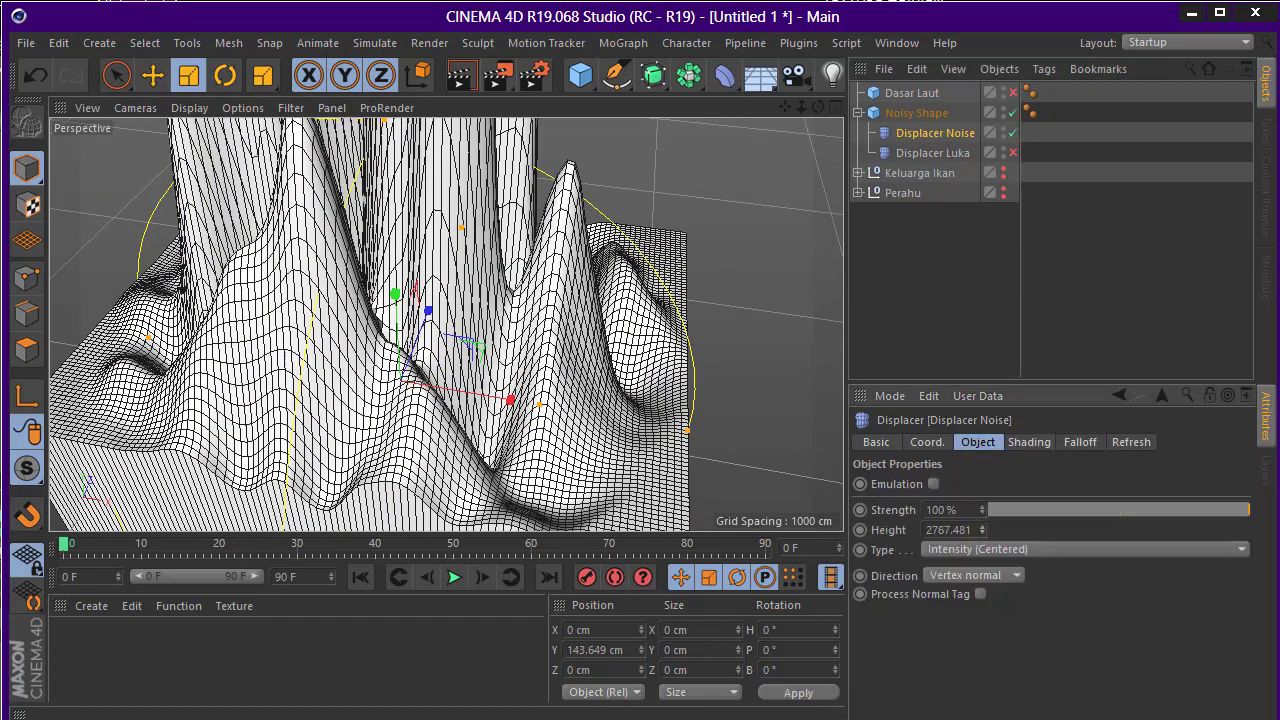
{"action": "left_click_drag", "start_coordinate": [983, 530], "coordinate": [983, 610]}
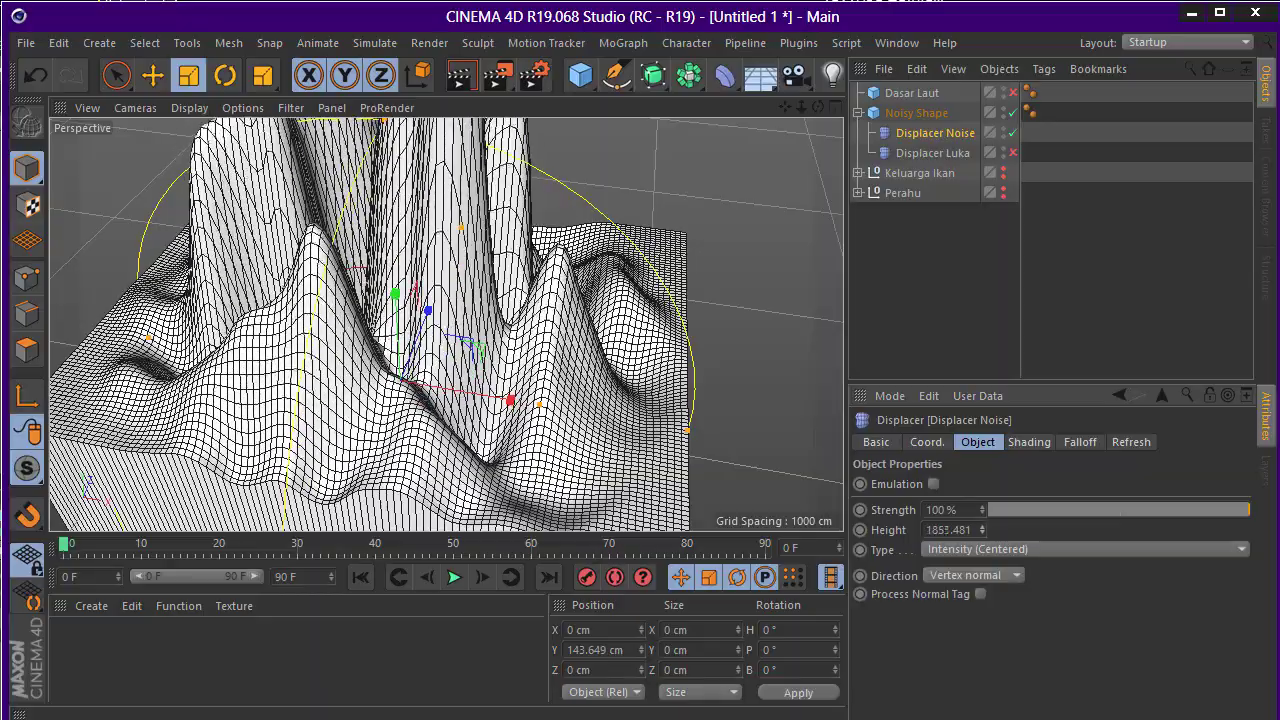
{"action": "left_click_drag", "start_coordinate": [983, 530], "coordinate": [983, 505]}
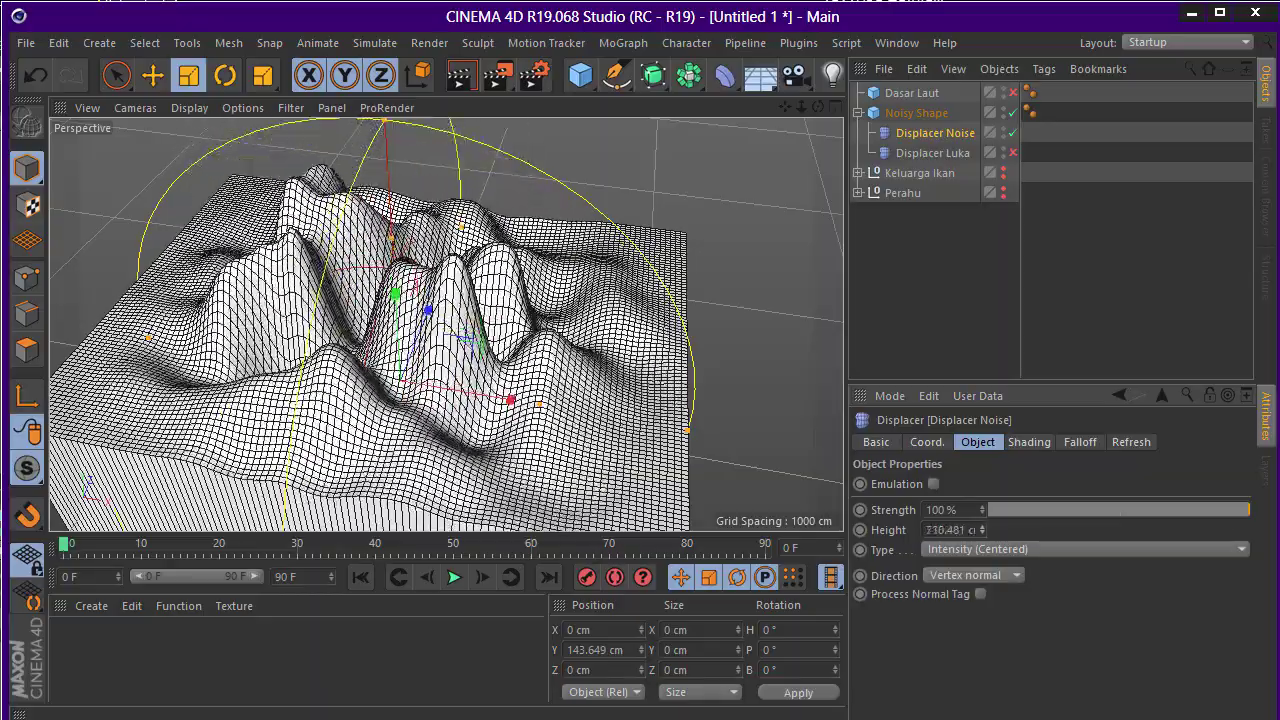
Shift Displacer Noise left along X and fine-tune its height to 536.481 cm
{"action": "left_click_drag", "start_coordinate": [798, 521], "coordinate": [600, 420], "text": "alt"}
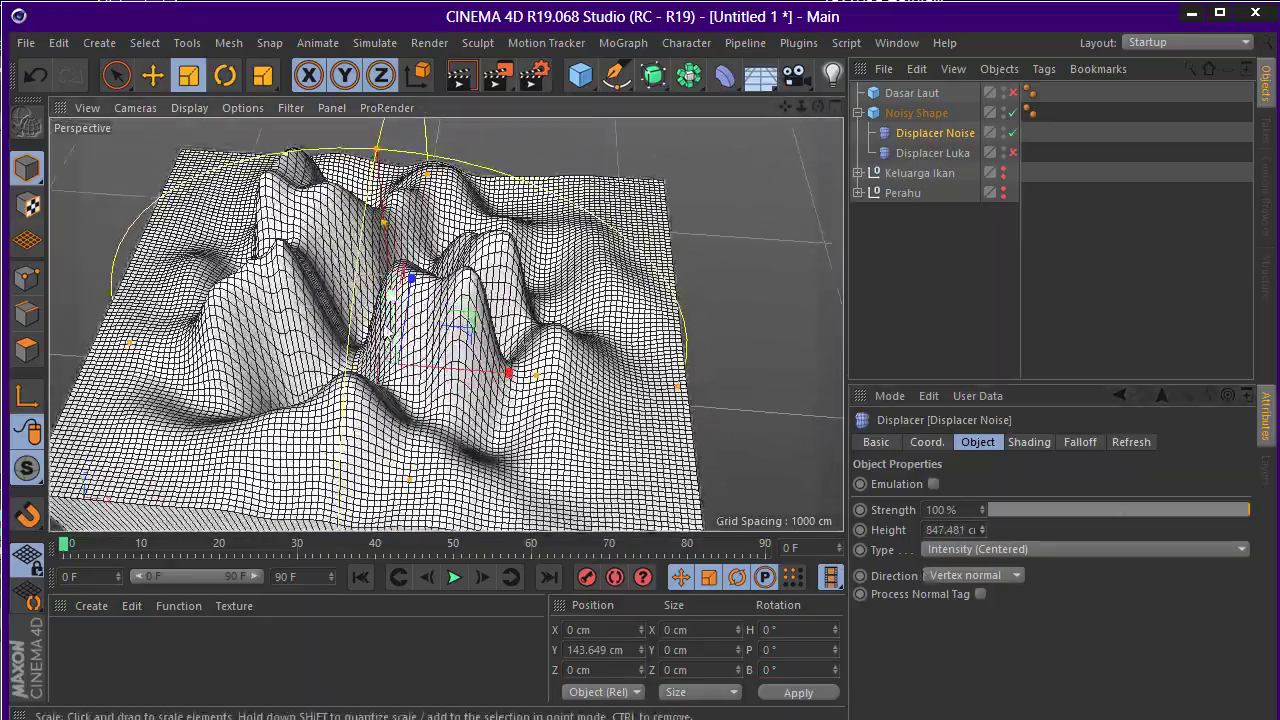
{"action": "left_click", "coordinate": [152, 75]}
{"action": "mouse_move", "coordinate": [406, 320]}
{"action": "left_mouse_down"}
{"action": "mouse_move", "coordinate": [637, 395]}
{"action": "mouse_move", "coordinate": [723, 389]}
{"action": "mouse_move", "coordinate": [697, 391]}
{"action": "mouse_move", "coordinate": [614, 337]}
{"action": "mouse_move", "coordinate": [686, 410]}
{"action": "left_mouse_up"}
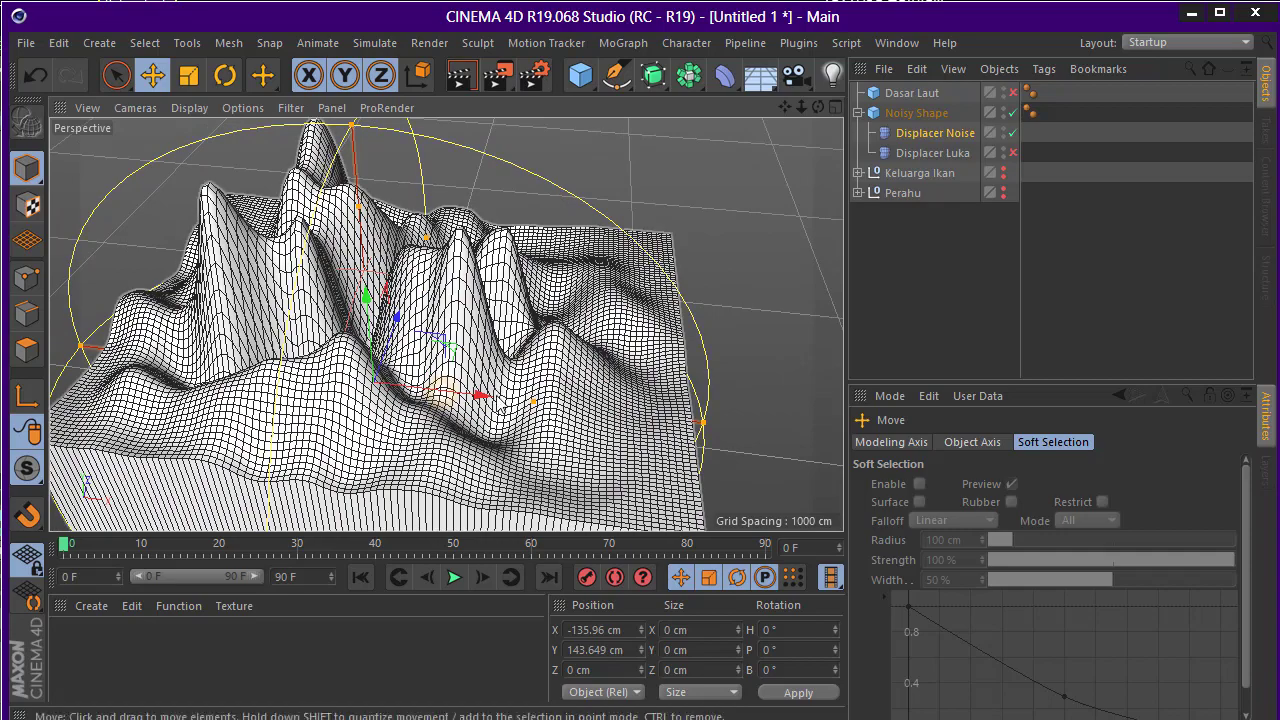
{"action": "left_click_drag", "start_coordinate": [480, 395], "coordinate": [512, 400]}
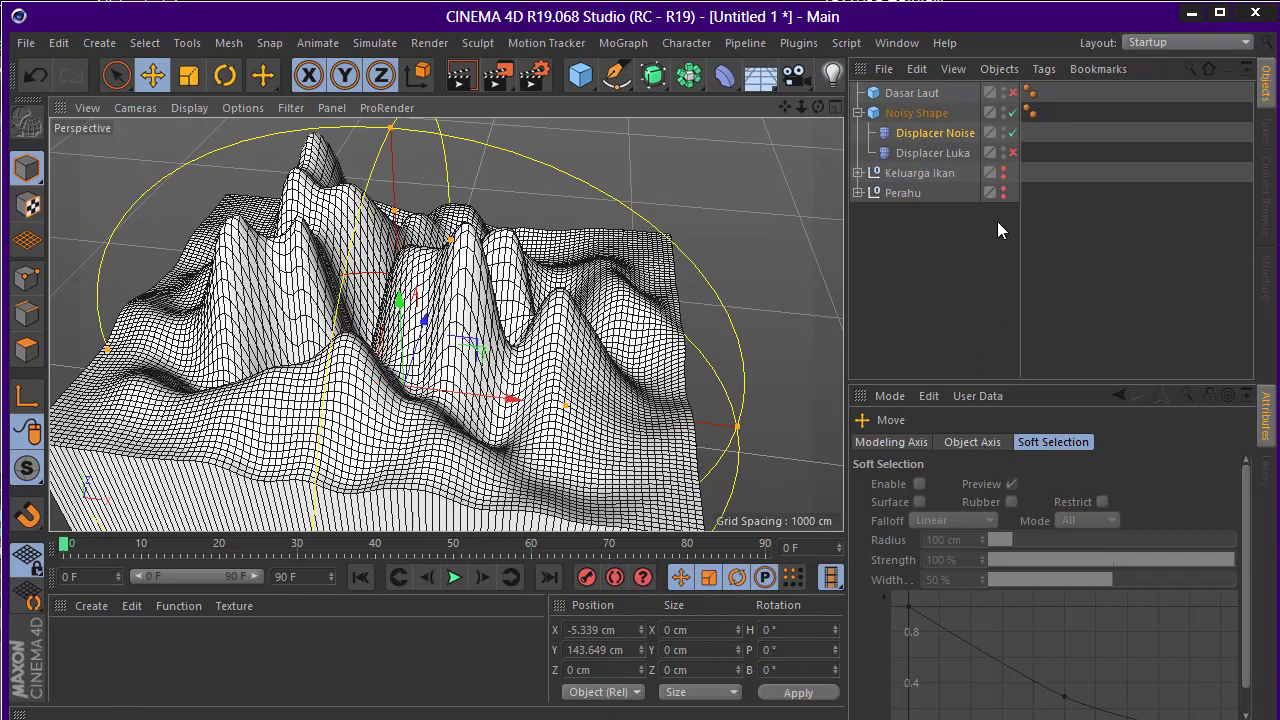
{"action": "left_click", "coordinate": [934, 132]}
{"action": "left_click_drag", "start_coordinate": [980, 532], "coordinate": [980, 547]}
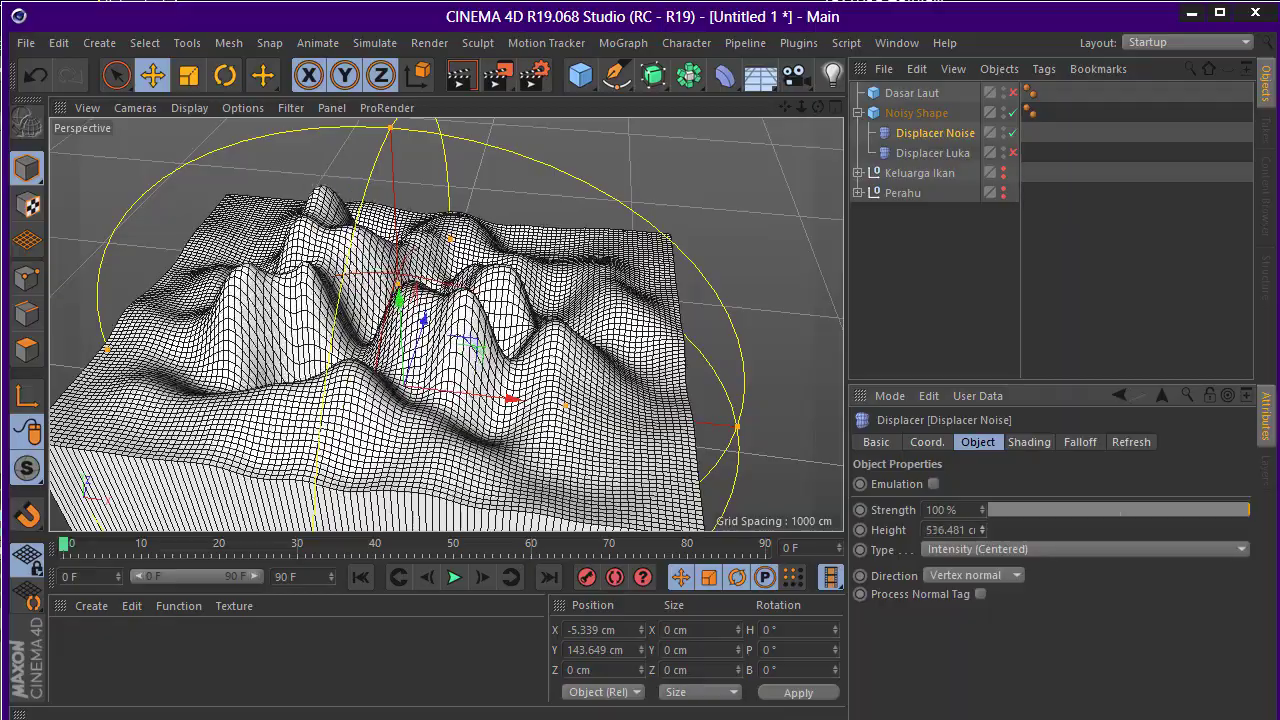
{"action": "mouse_move", "coordinate": [510, 398]}
{"action": "left_mouse_down"}
{"action": "mouse_move", "coordinate": [443, 400]}
{"action": "mouse_move", "coordinate": [304, 336]}
{"action": "mouse_move", "coordinate": [345, 330]}
{"action": "mouse_move", "coordinate": [437, 229]}
{"action": "mouse_move", "coordinate": [560, 250]}
{"action": "left_mouse_up"}
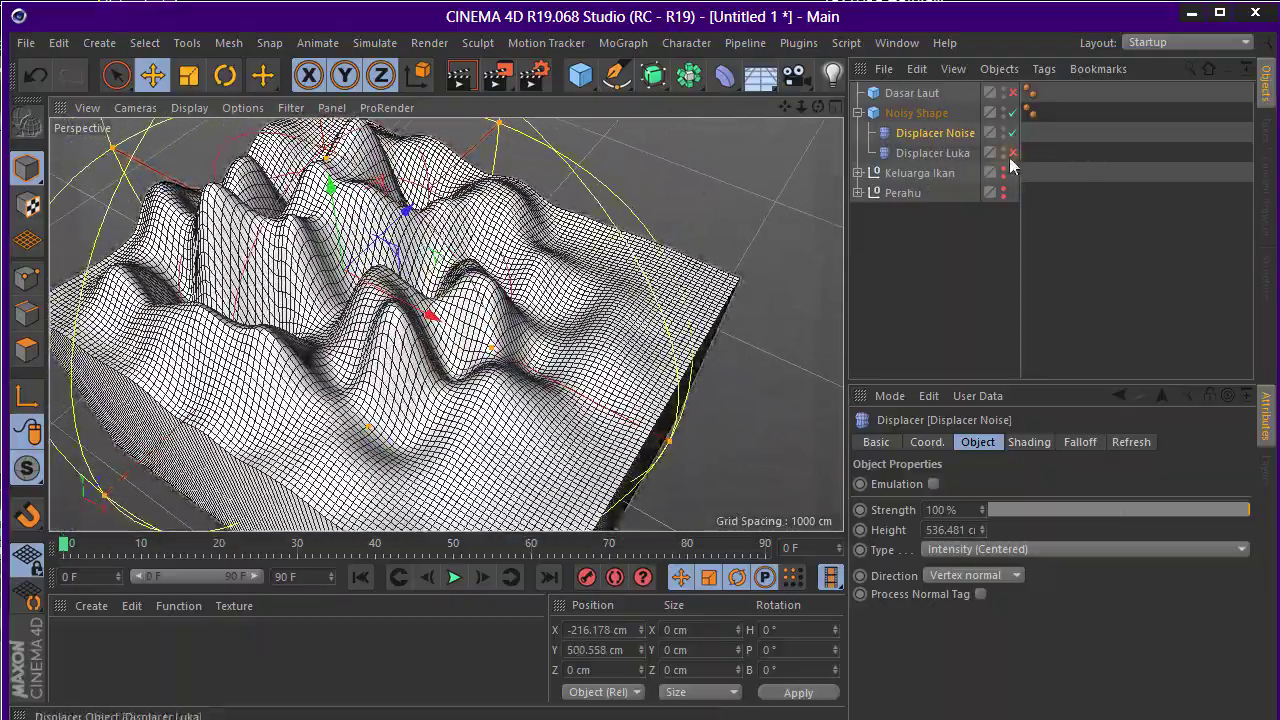
Enable Displacer Luka, place it below Displacer Noise, and adjust its Strength
{"action": "left_click", "coordinate": [1012, 153]}
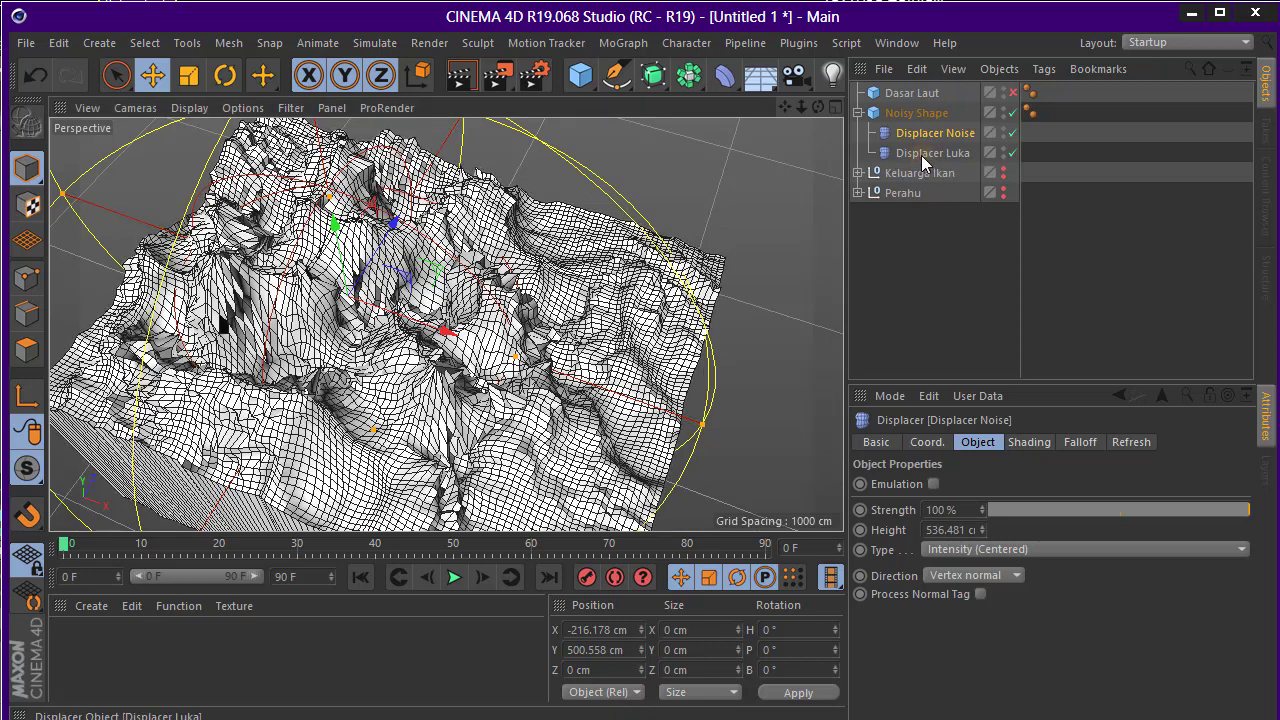
{"action": "left_click_drag", "start_coordinate": [930, 153], "coordinate": [940, 133]}
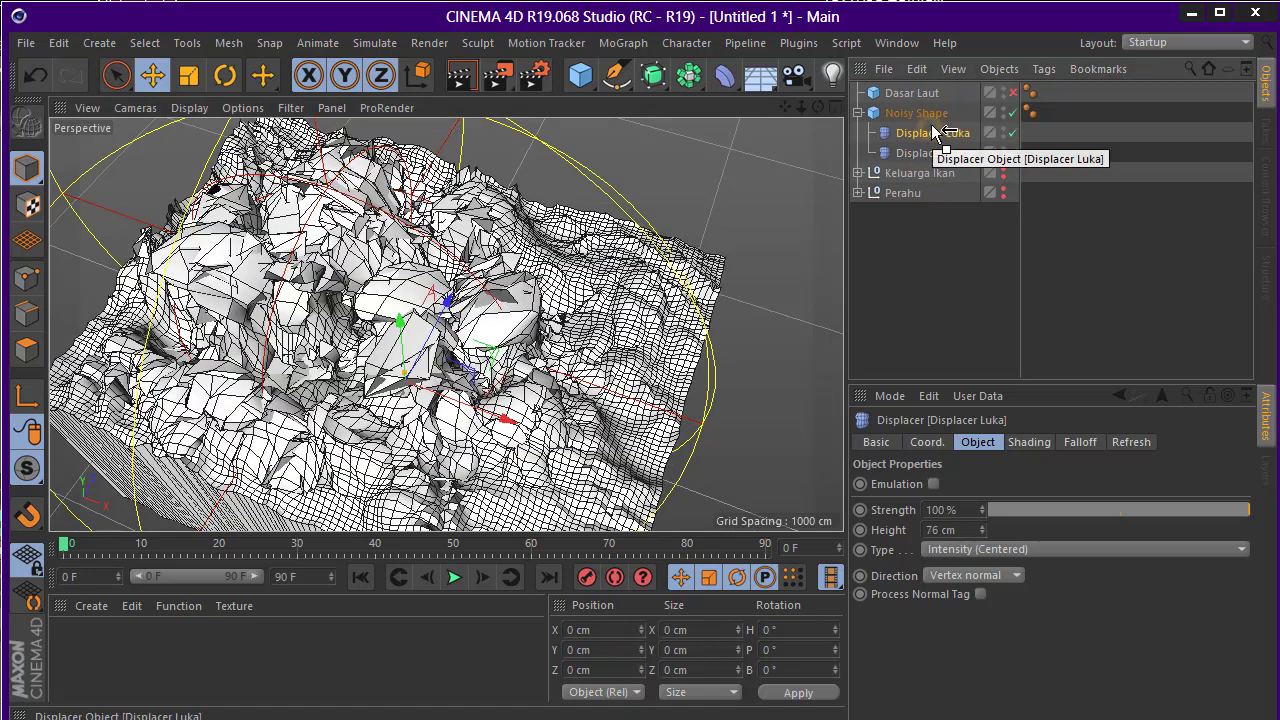
{"action": "left_click", "coordinate": [1045, 443]}
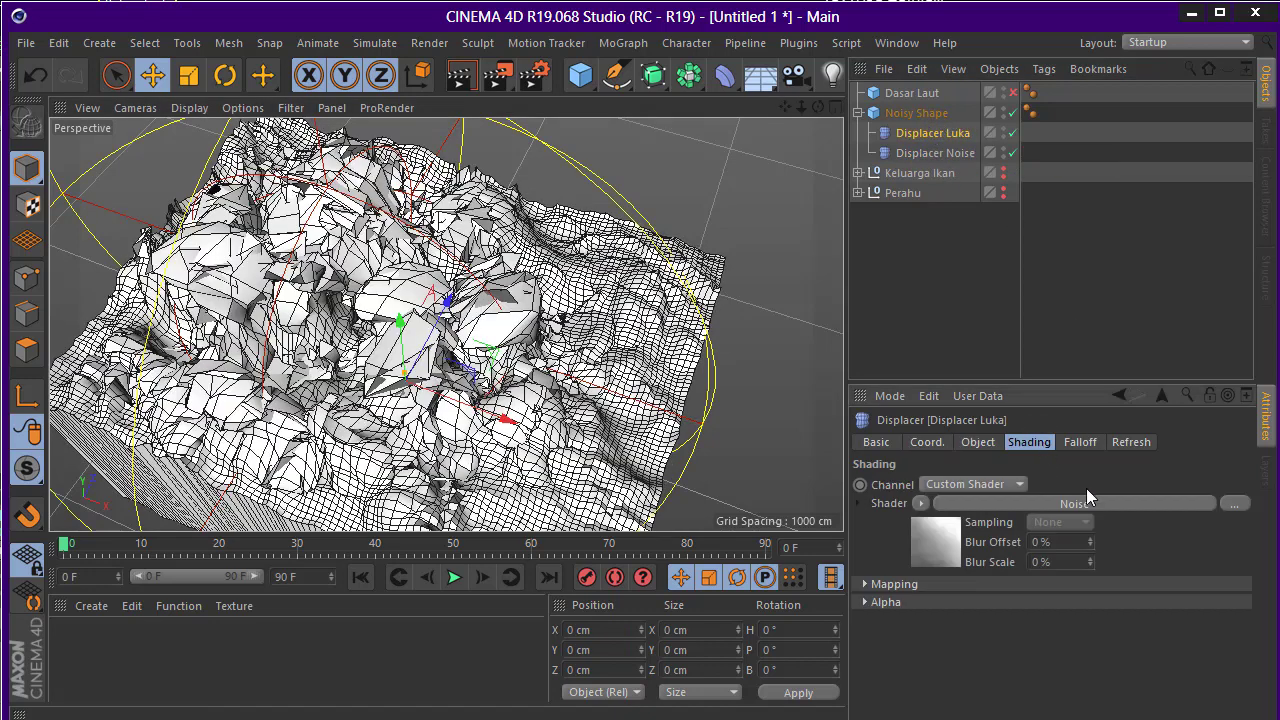
{"action": "left_click", "coordinate": [980, 442]}
{"action": "left_click_drag", "start_coordinate": [1186, 511], "coordinate": [1158, 511]}
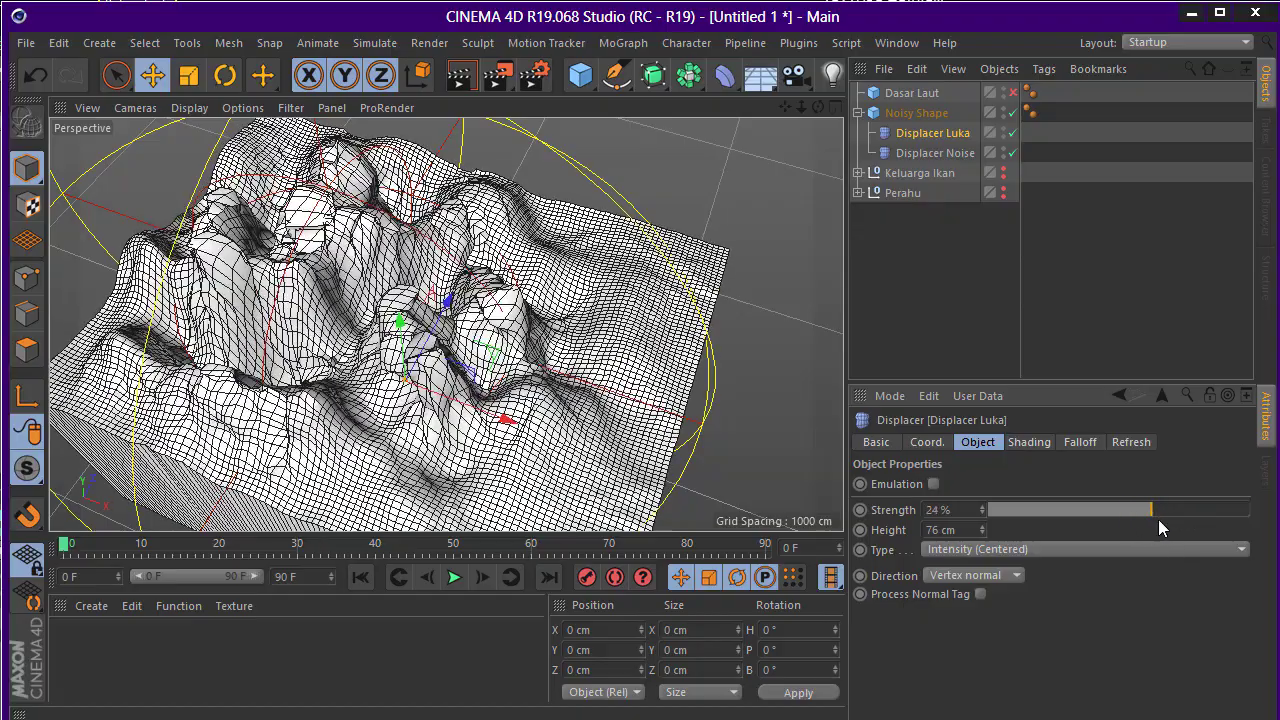
{"action": "left_click_drag", "start_coordinate": [945, 145], "coordinate": [948, 163]}
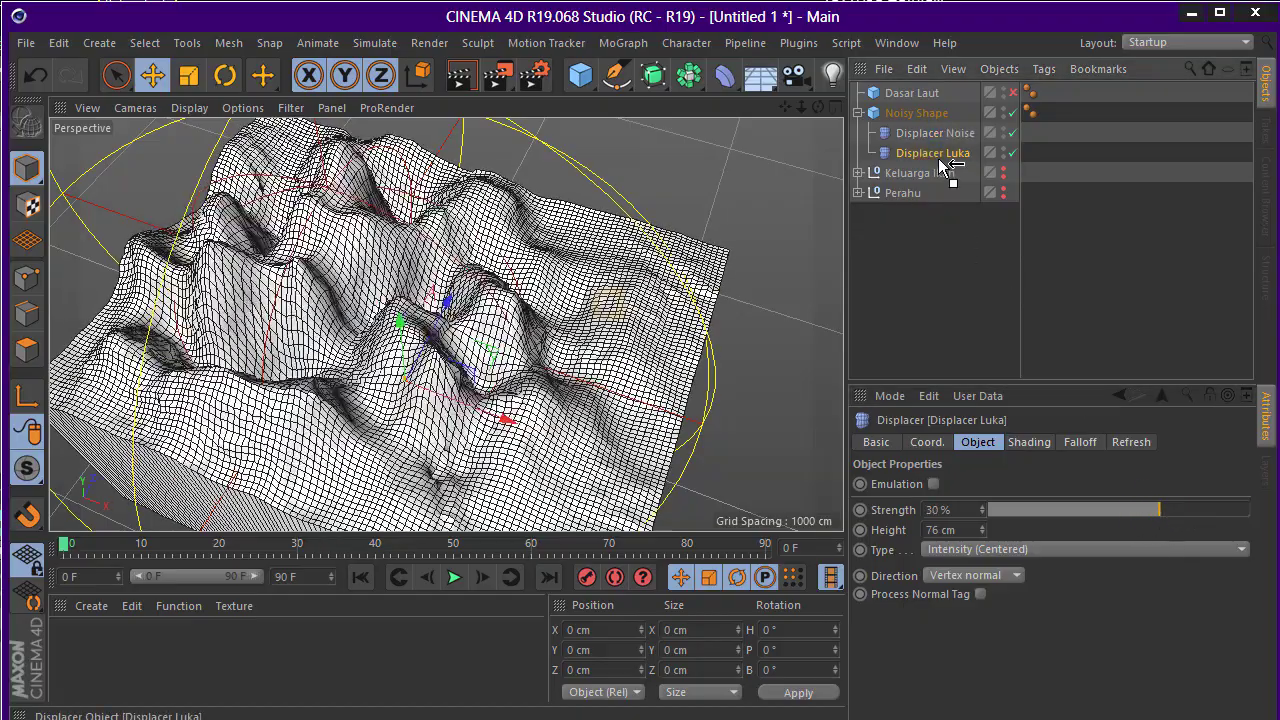
{"action": "left_click_drag", "start_coordinate": [1185, 514], "coordinate": [1205, 511]}
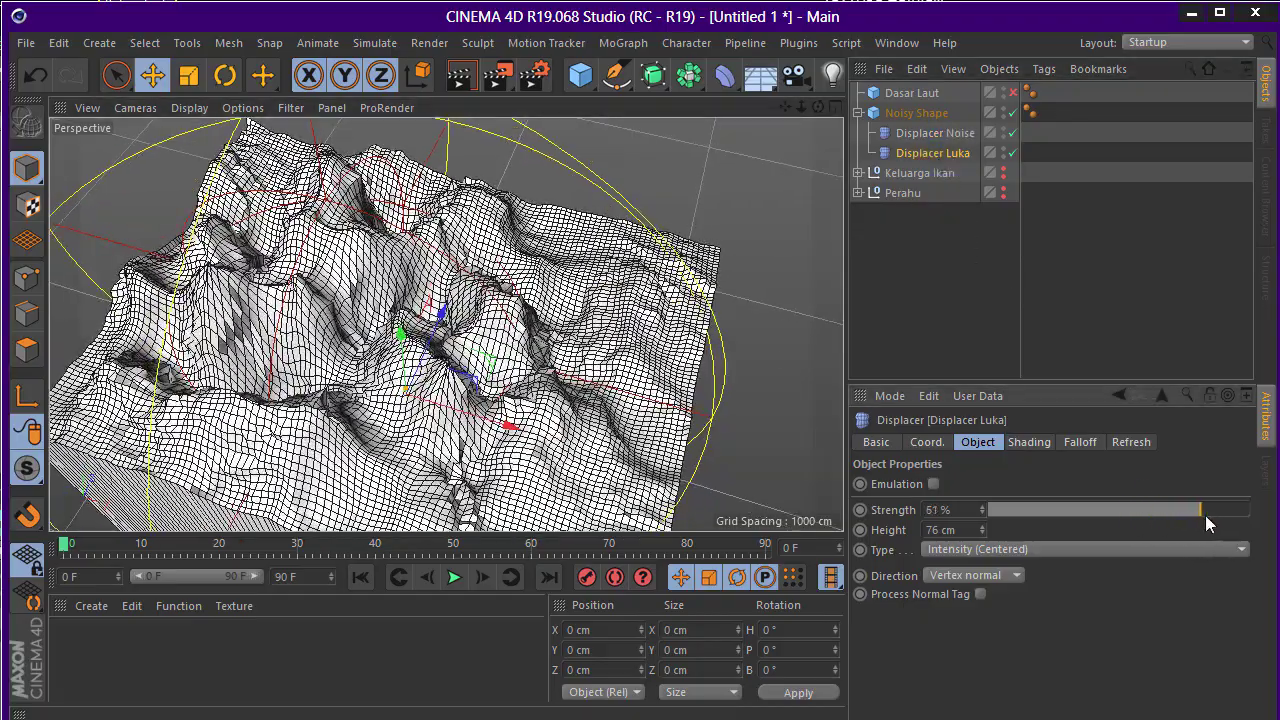
{"action": "mouse_move", "coordinate": [330, 260]}
{"action": "left_mouse_down", "text": "alt"}
{"action": "mouse_move", "coordinate": [187, 205]}
{"action": "mouse_move", "coordinate": [260, 215]}
{"action": "left_mouse_up", "text": "alt"}
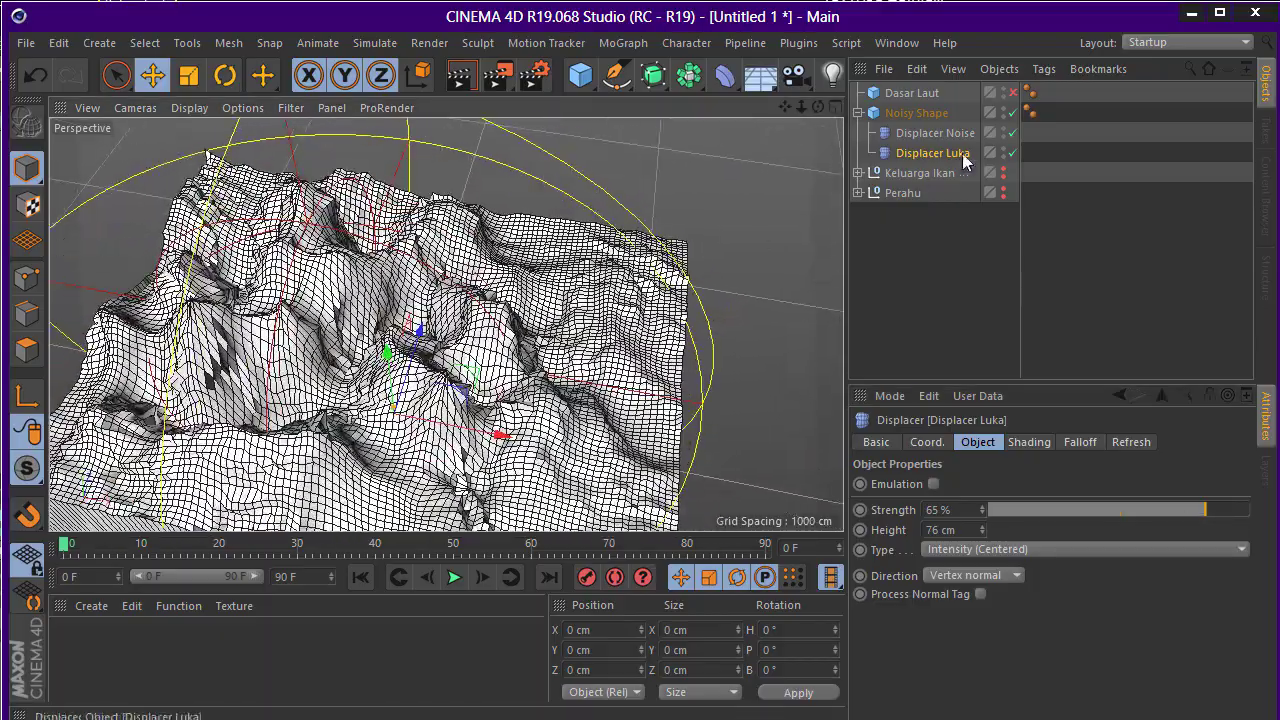
Raise the Noisy Shape cube's X/Z segments to 200
{"action": "left_click", "coordinate": [905, 115]}
{"action": "left_click", "coordinate": [1100, 485]}
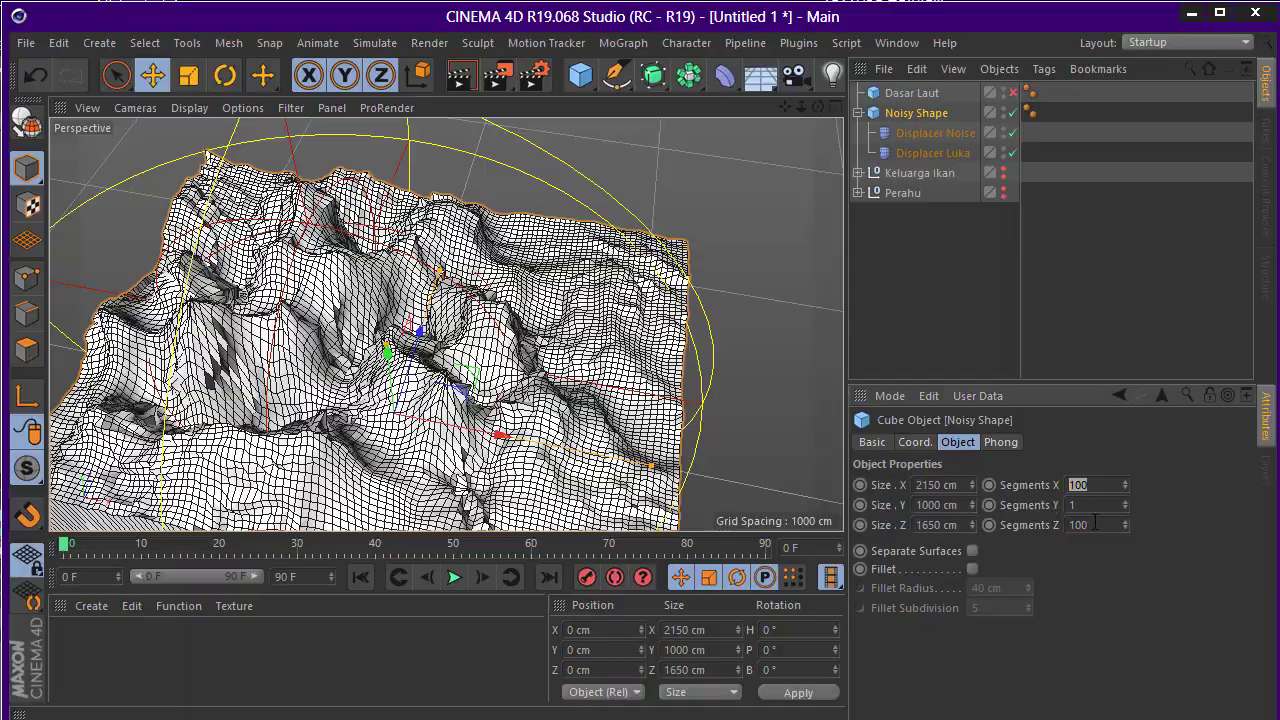
{"action": "type", "text": "0"}
{"action": "key", "text": "Return"}
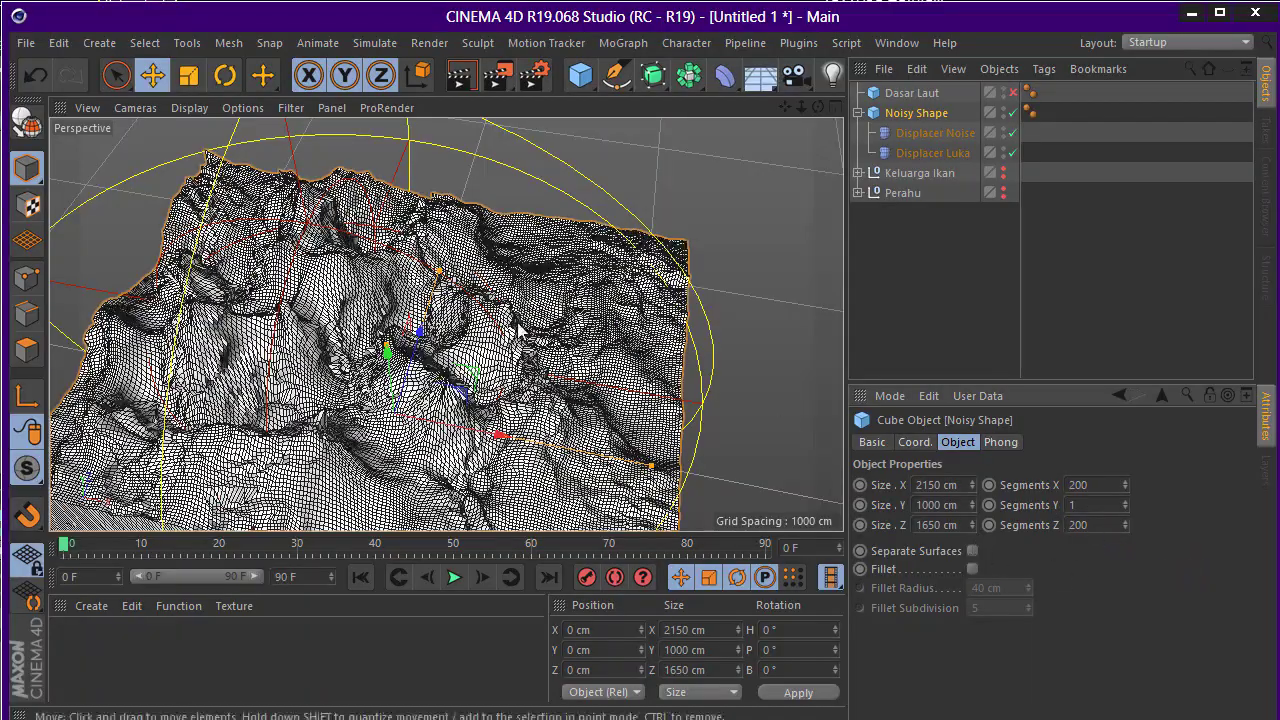
{"action": "mouse_move", "coordinate": [470, 330]}
{"action": "left_mouse_down", "text": "alt"}
{"action": "mouse_move", "coordinate": [555, 375]}
{"action": "mouse_move", "coordinate": [614, 286]}
{"action": "left_mouse_up", "text": "alt"}
Set Displacer Luka's Strength to 52%
{"action": "left_click", "coordinate": [790, 250]}
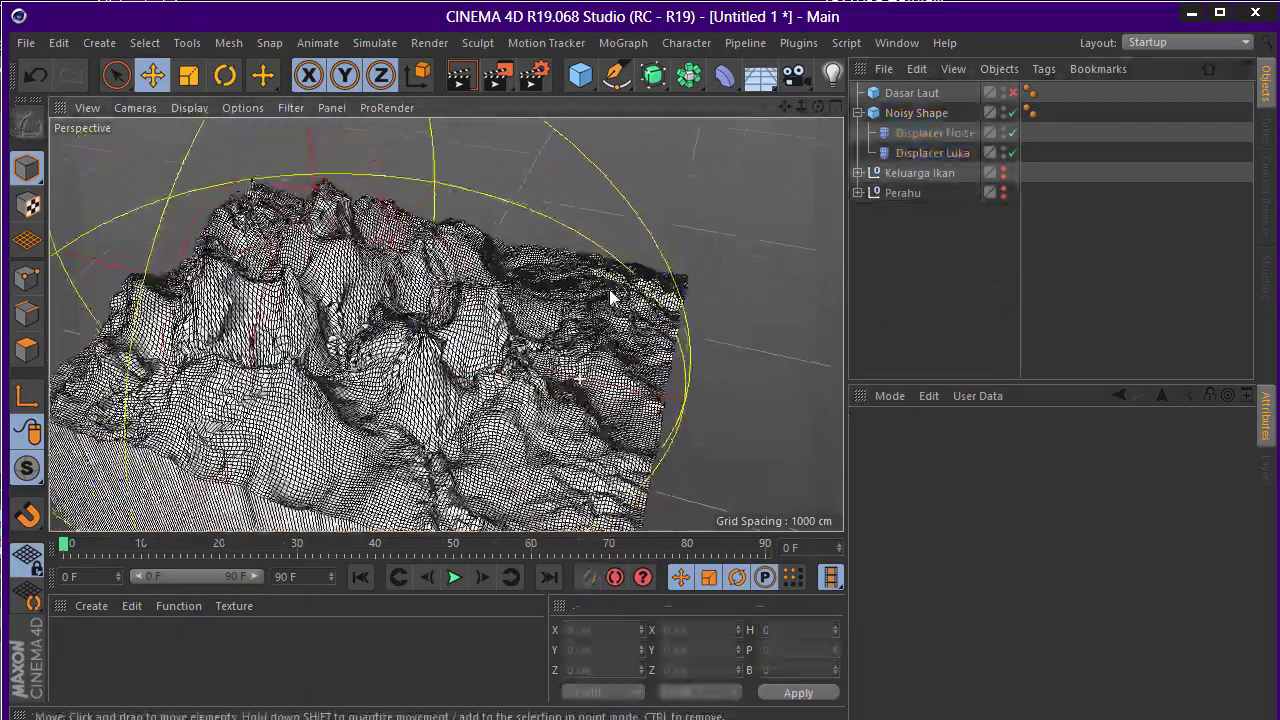
{"action": "left_click", "coordinate": [930, 155]}
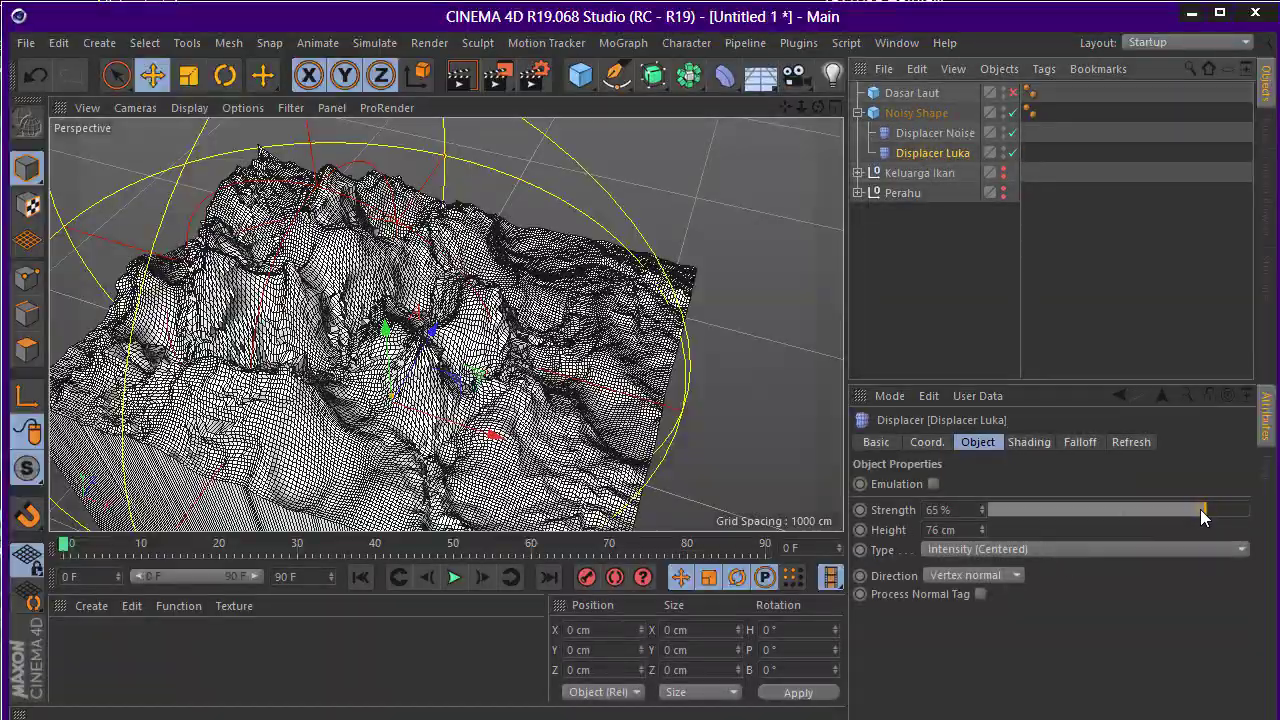
{"action": "left_click_drag", "start_coordinate": [1200, 509], "coordinate": [1189, 513]}
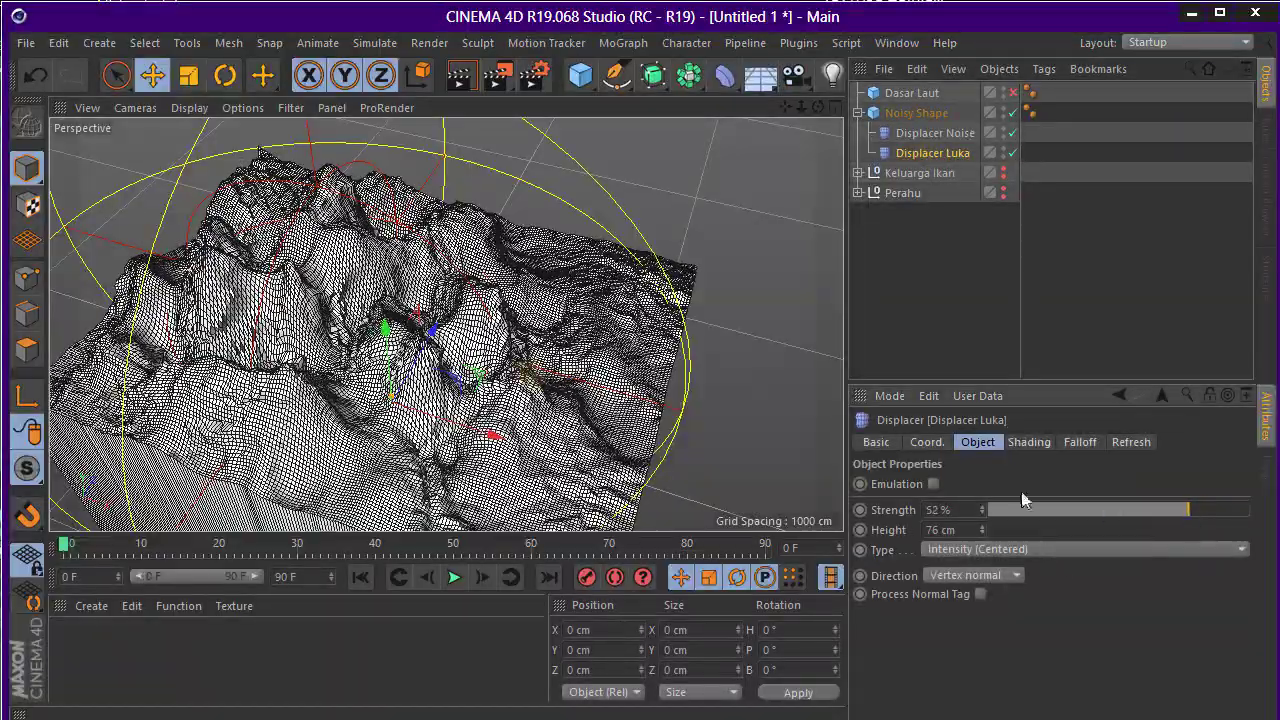
{"action": "mouse_move", "coordinate": [400, 330]}
{"action": "left_mouse_down", "text": "alt"}
{"action": "mouse_move", "coordinate": [452, 362]}
{"action": "mouse_move", "coordinate": [520, 340]}
{"action": "left_mouse_up", "text": "alt"}
{"action": "scroll", "coordinate": [452, 362], "scroll_direction": "up", "scroll_amount": 5}
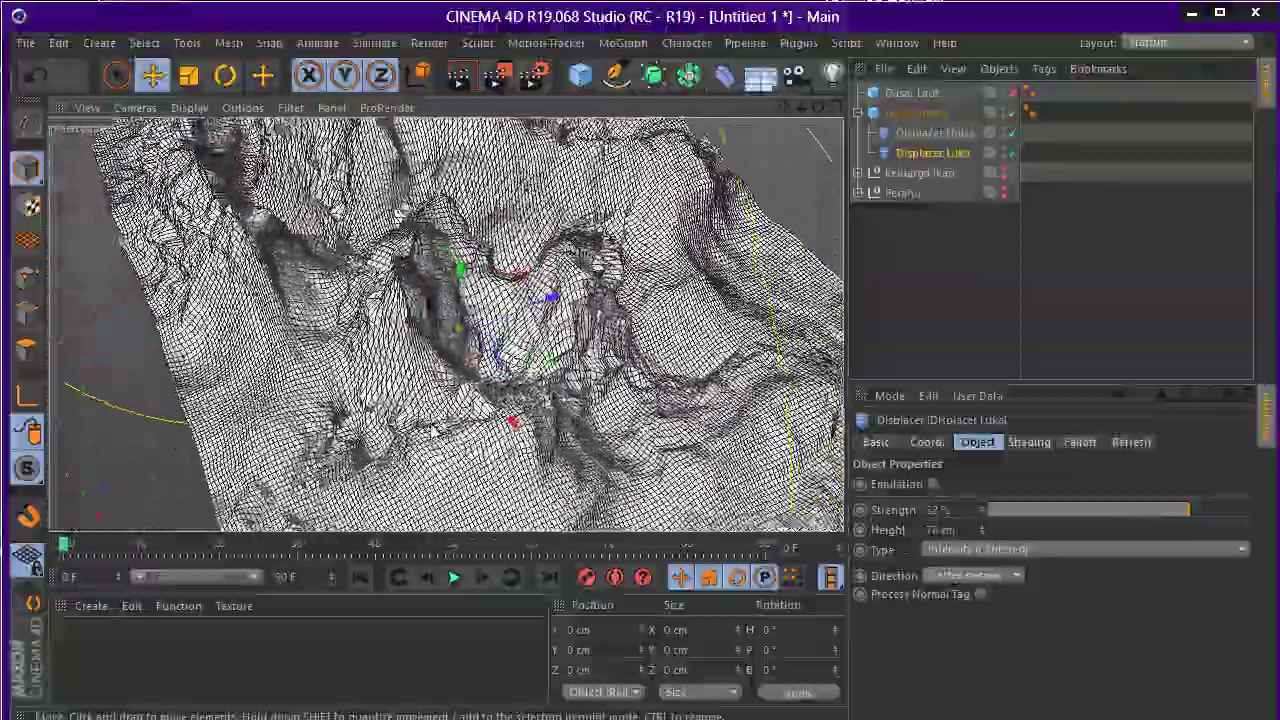
Switch the viewport to Gouraud Shading and orbit around the terrain
{"action": "mouse_move", "coordinate": [431, 430]}
{"action": "left_mouse_down", "text": "alt"}
{"action": "mouse_move", "coordinate": [534, 481]}
{"action": "mouse_move", "coordinate": [1040, 355]}
{"action": "left_mouse_up", "text": "alt"}
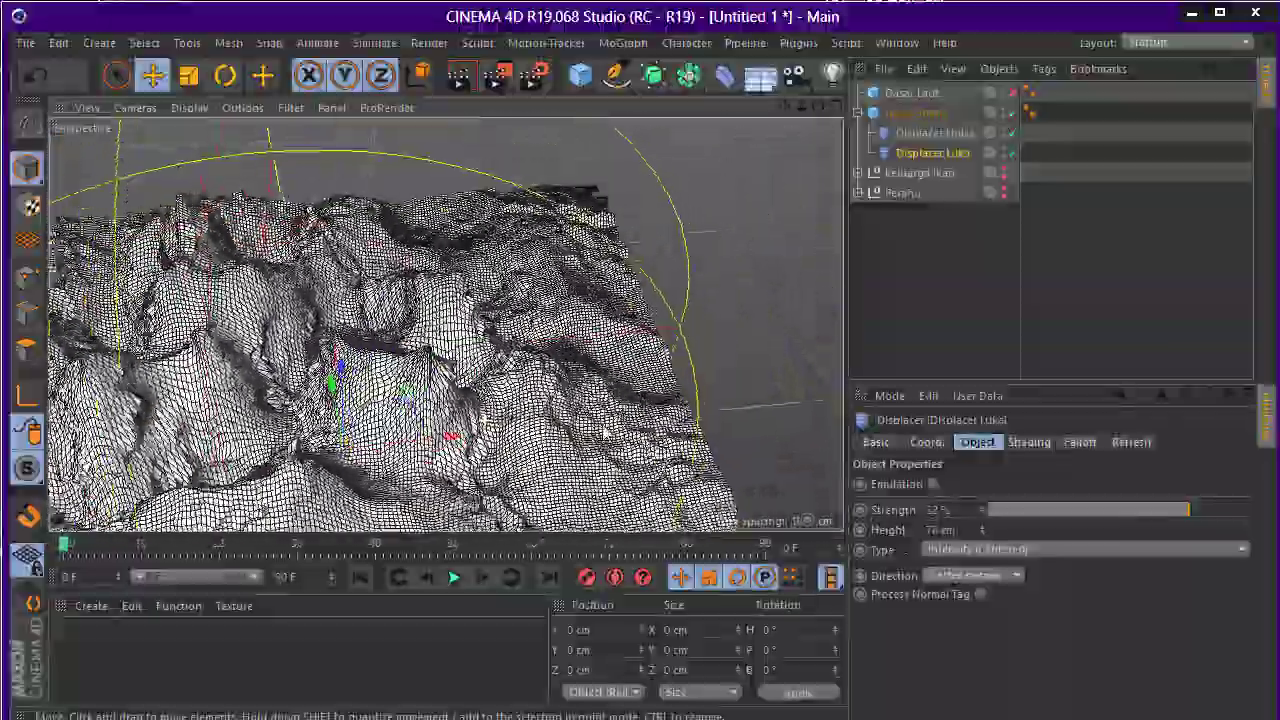
{"action": "left_click", "coordinate": [1040, 355]}
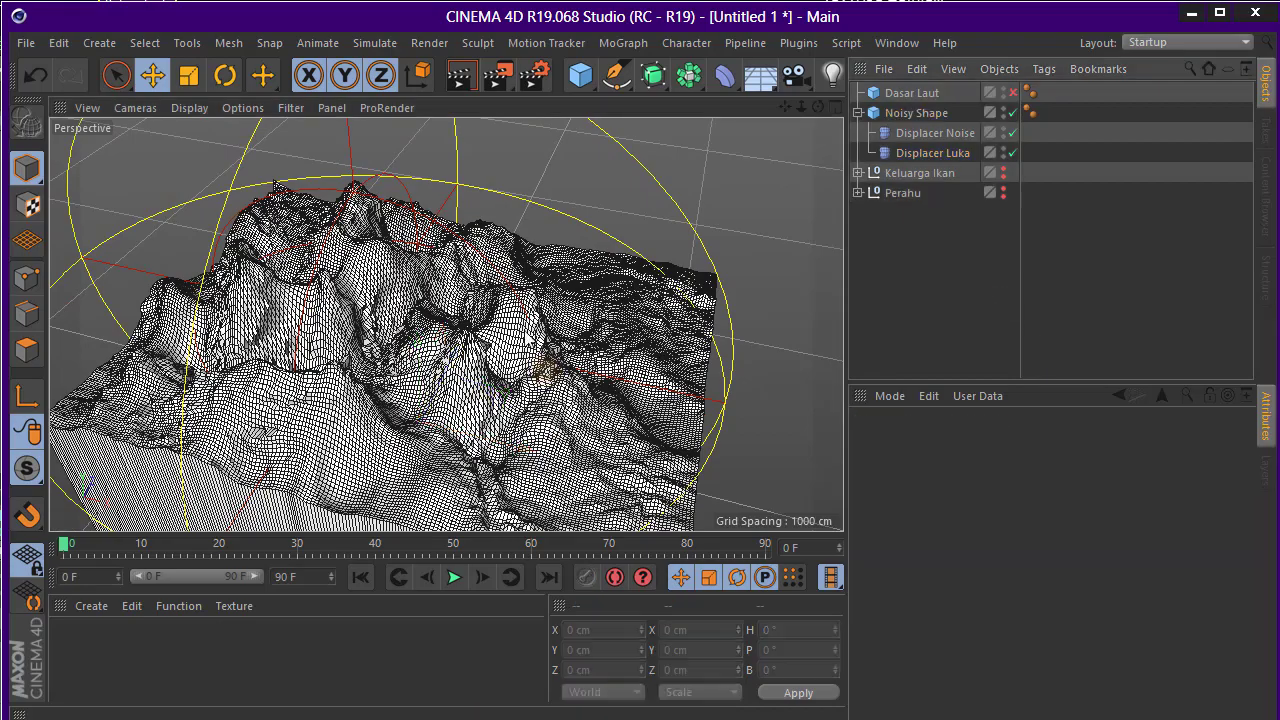
{"action": "left_click_drag", "start_coordinate": [500, 350], "coordinate": [250, 200], "text": "alt"}
{"action": "left_click", "coordinate": [193, 109]}
{"action": "left_click", "coordinate": [208, 144]}
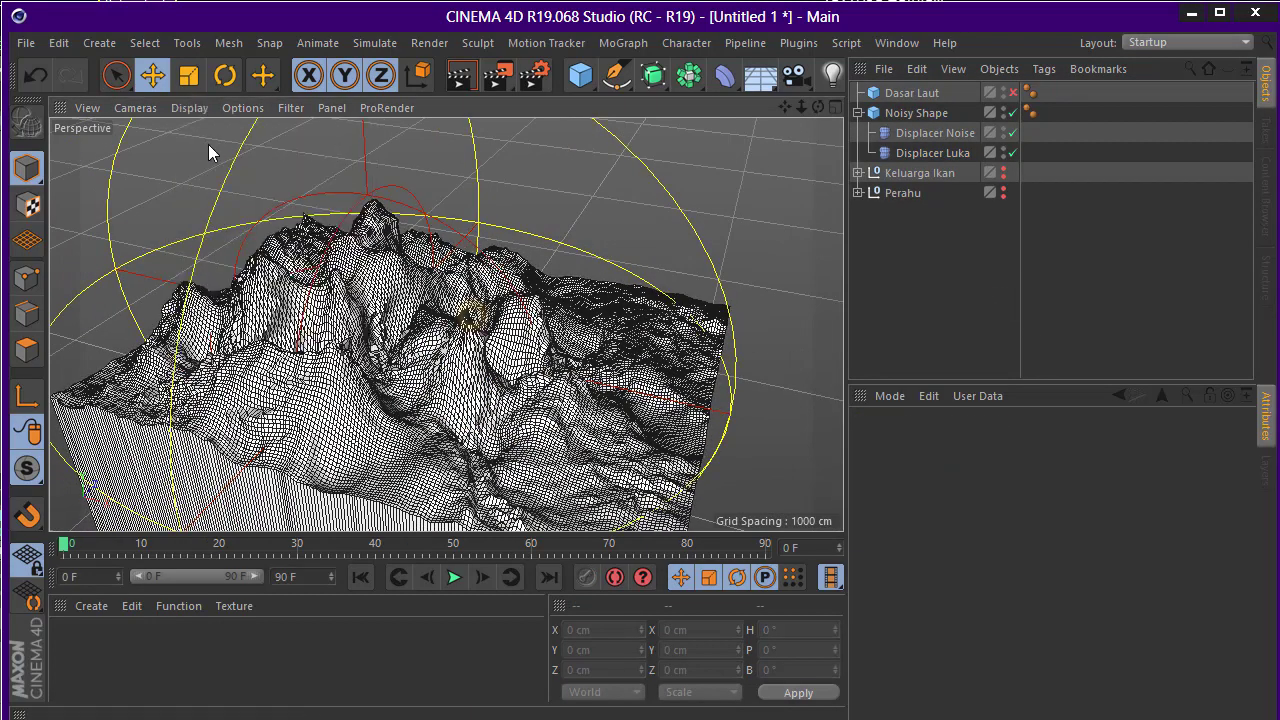
{"action": "mouse_move", "coordinate": [208, 144]}
{"action": "left_mouse_down", "text": "alt"}
{"action": "mouse_move", "coordinate": [425, 343]}
{"action": "mouse_move", "coordinate": [440, 302]}
{"action": "left_mouse_up", "text": "alt"}
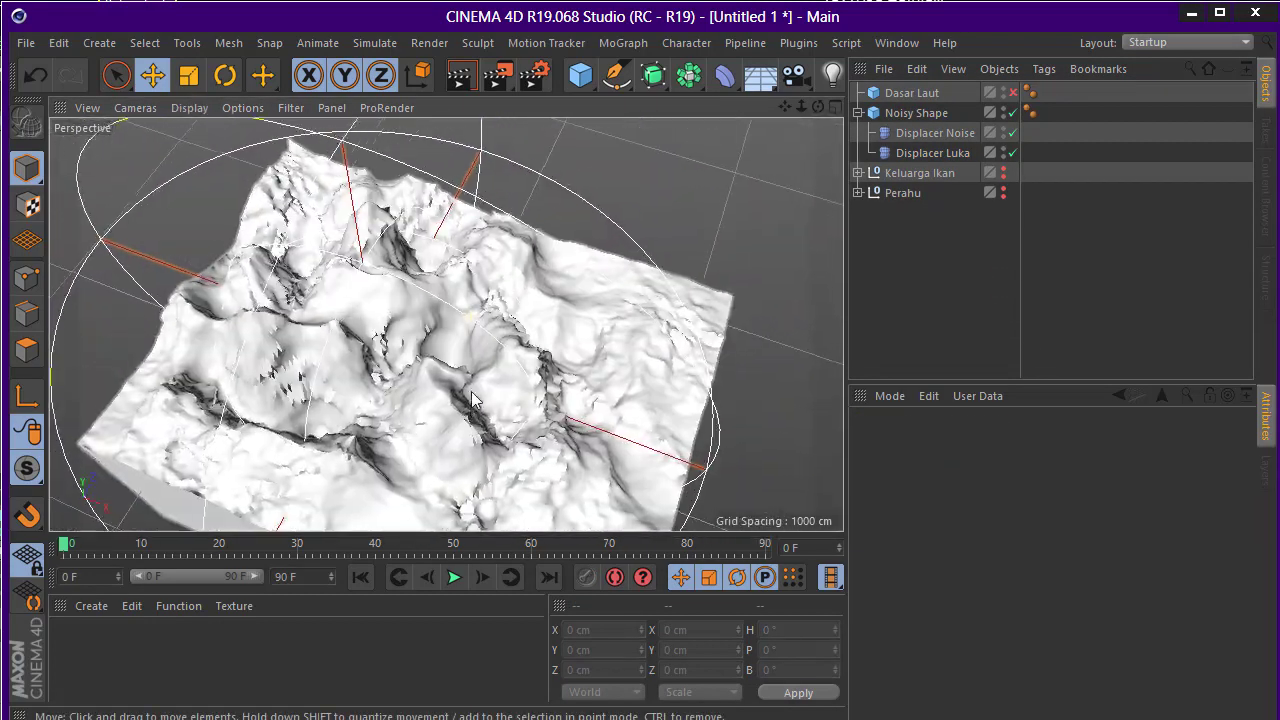
{"action": "left_click", "coordinate": [960, 172]}
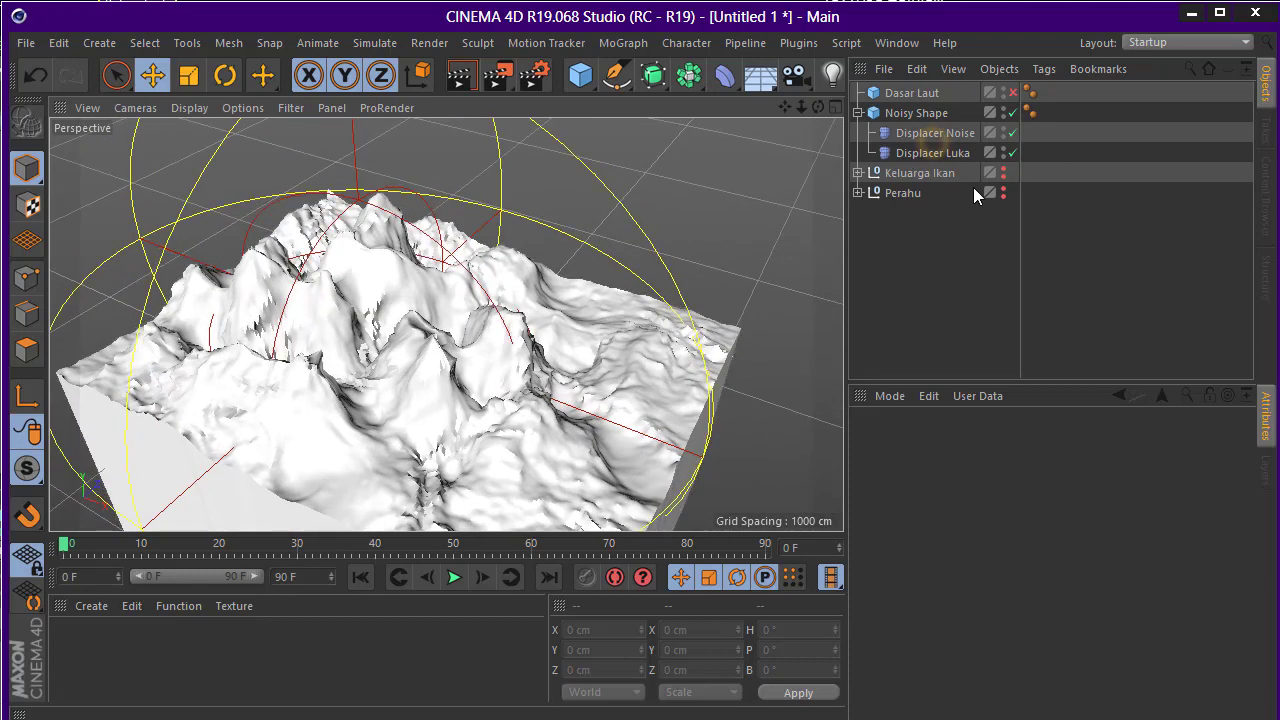
Lower Displacer Noise's noise shader contrast to -16%, then select Noisy Shape
{"action": "left_click", "coordinate": [933, 133]}
{"action": "left_click", "coordinate": [1035, 443]}
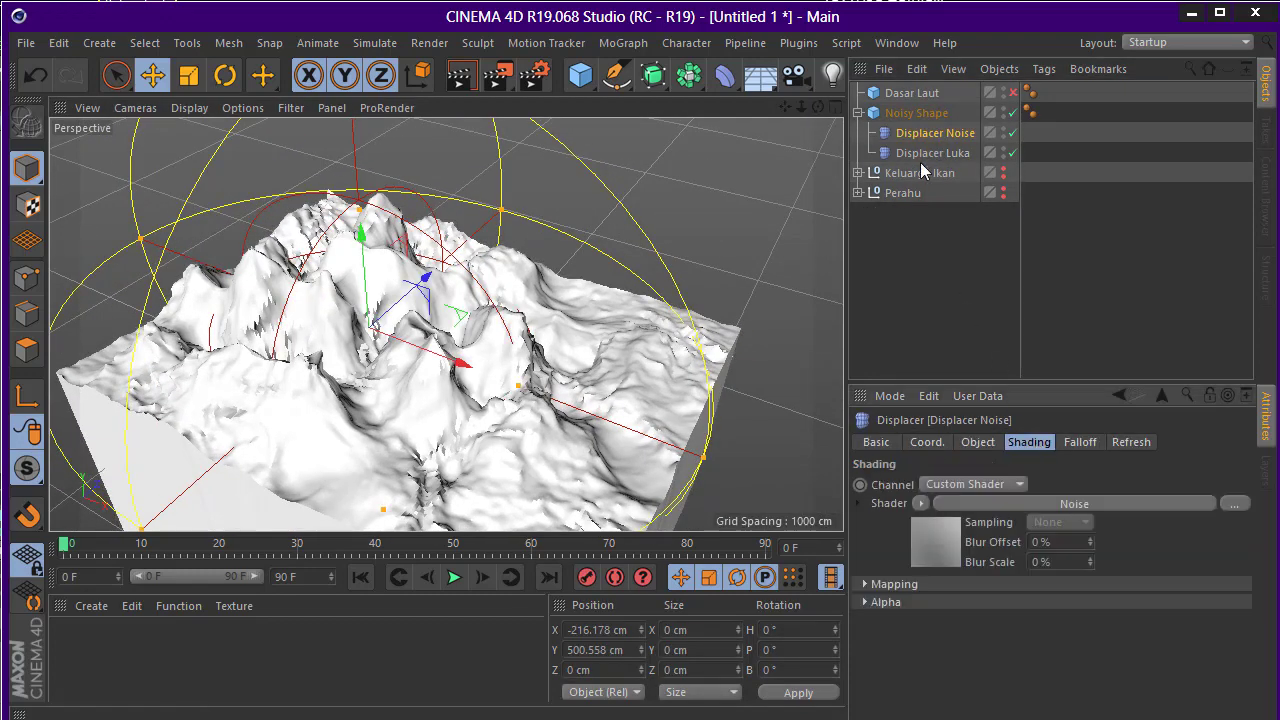
{"action": "left_click", "coordinate": [1070, 508]}
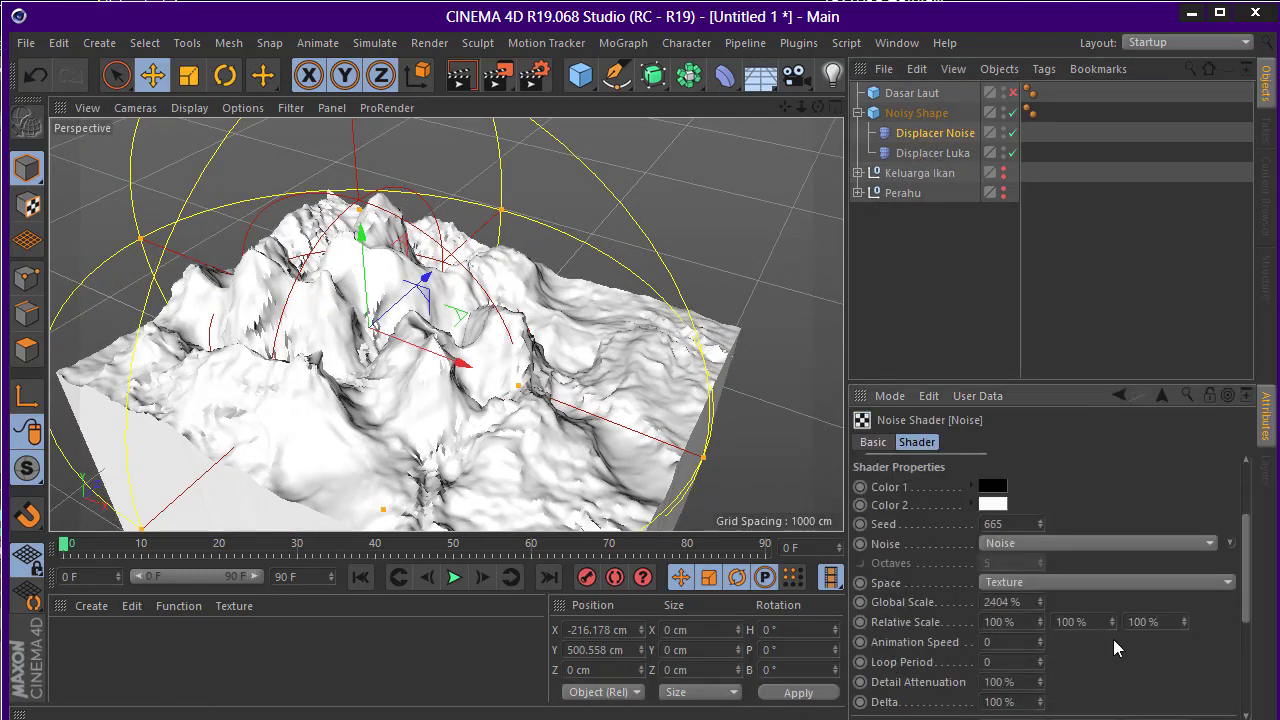
{"action": "scroll", "coordinate": [920, 640], "scroll_direction": "down", "scroll_amount": 5}
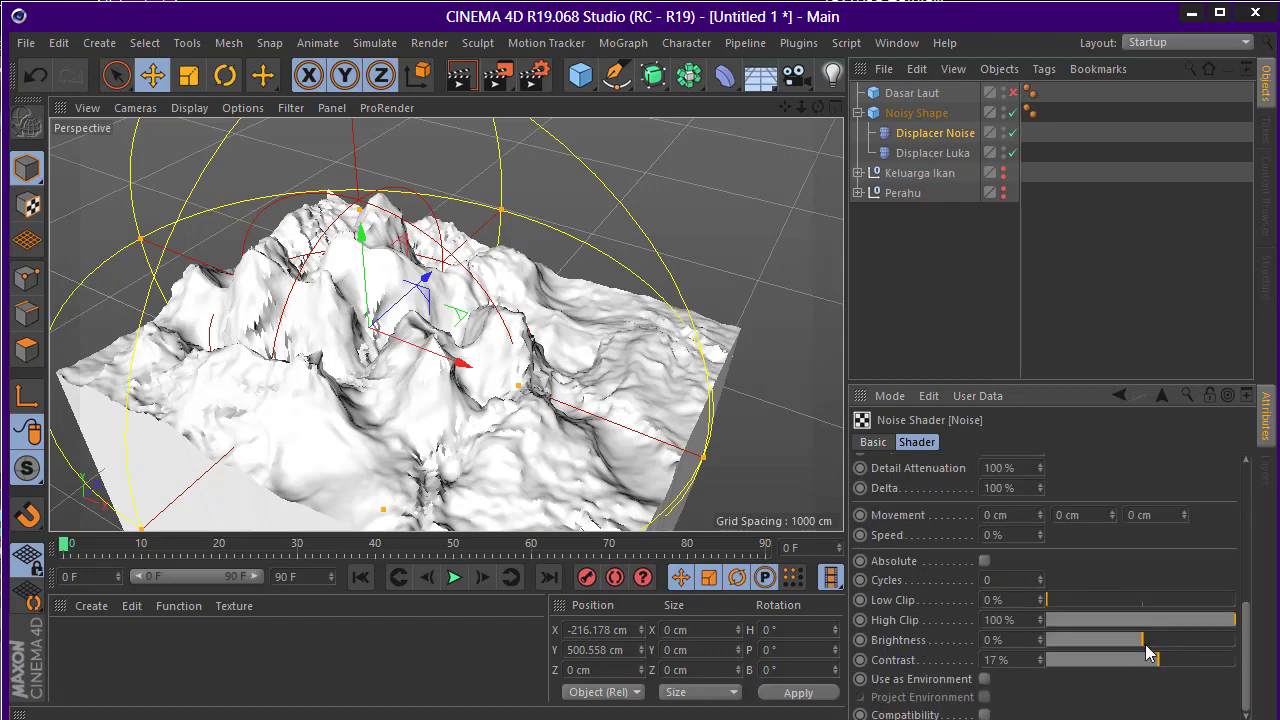
{"action": "left_click_drag", "start_coordinate": [1148, 670], "coordinate": [1127, 662]}
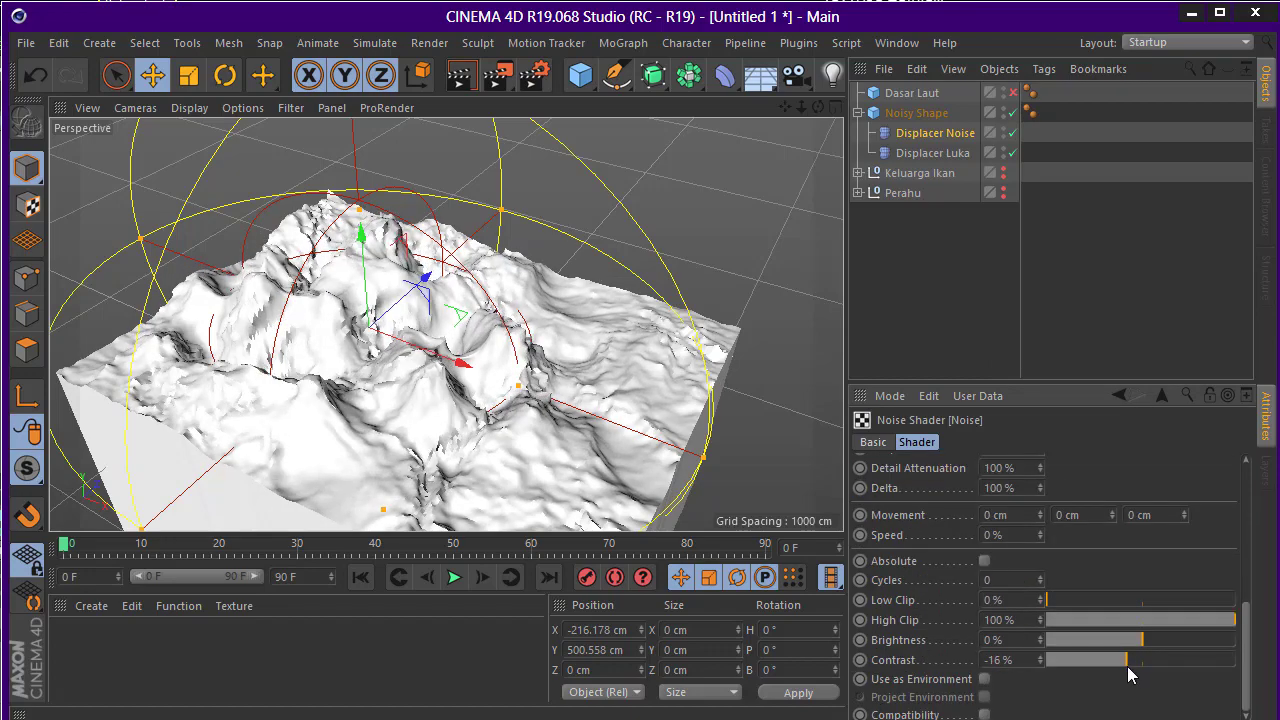
{"action": "mouse_move", "coordinate": [573, 405]}
{"action": "left_mouse_down", "text": "alt"}
{"action": "mouse_move", "coordinate": [596, 395]}
{"action": "mouse_move", "coordinate": [556, 360]}
{"action": "mouse_move", "coordinate": [566, 330]}
{"action": "left_mouse_up", "text": "alt"}
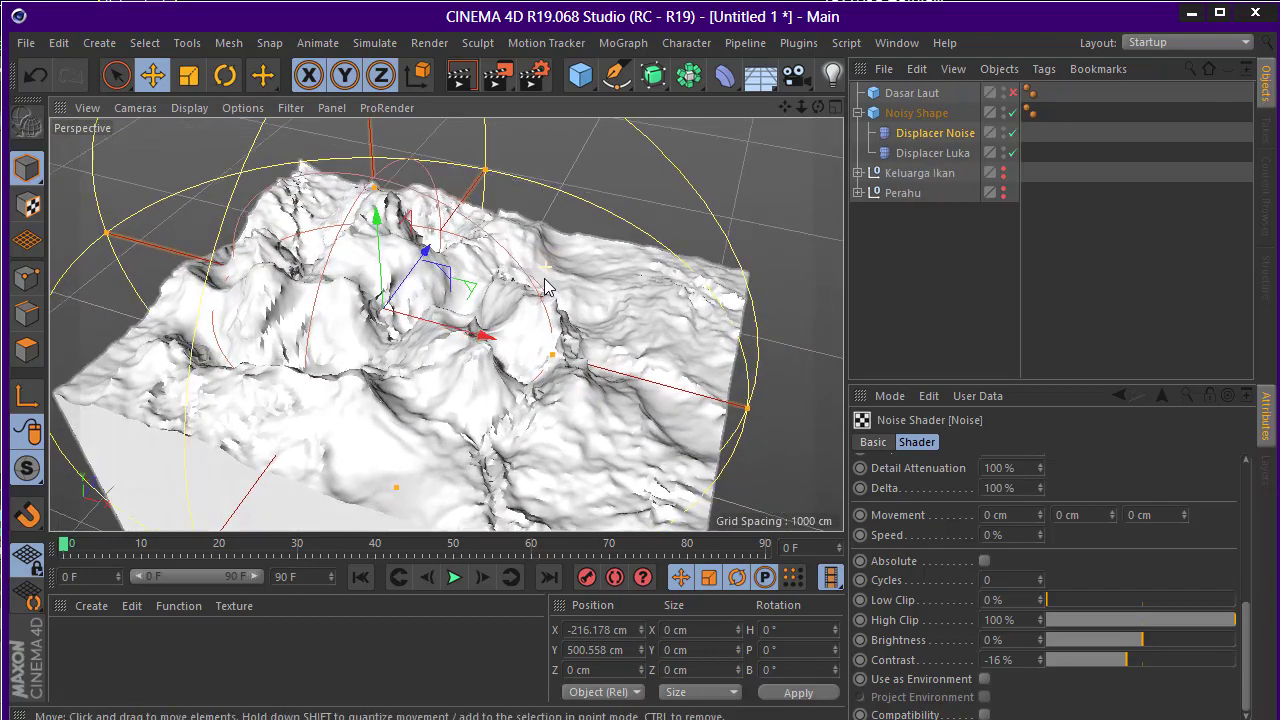
{"action": "left_click", "coordinate": [916, 114]}
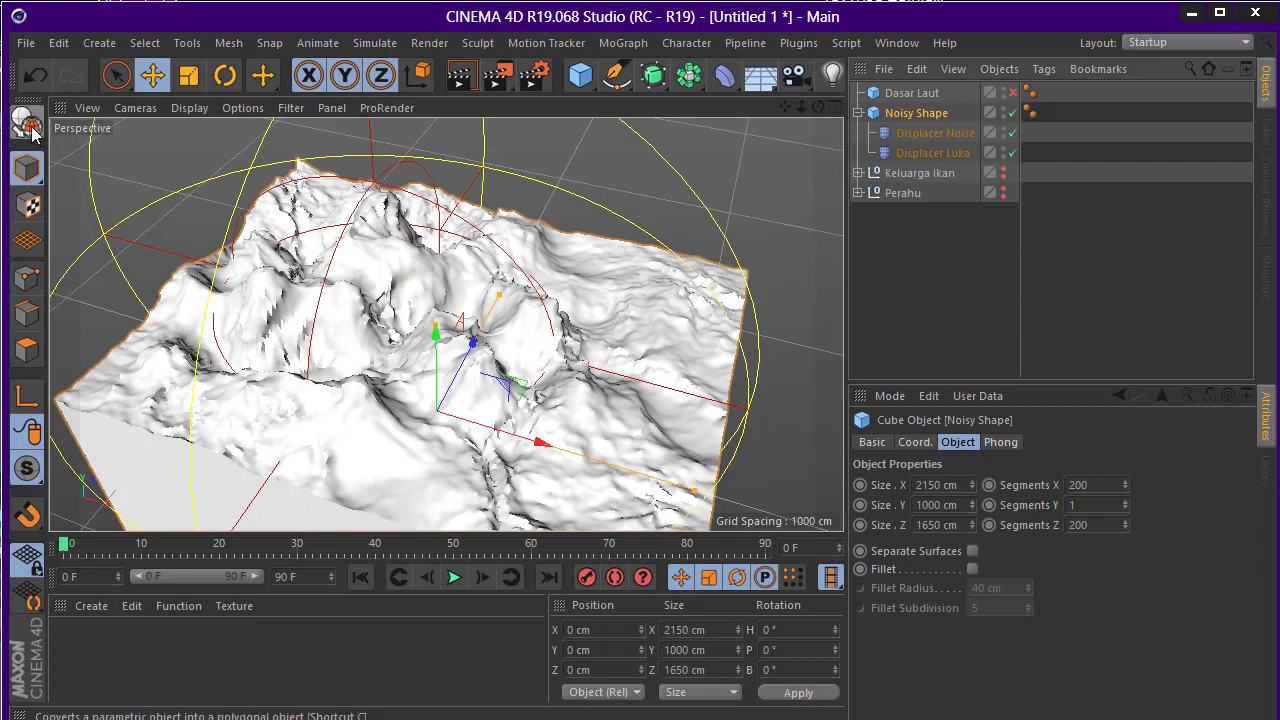
Bake Noisy Shape via Current State to Object and delete the original cube with its displacers
{"action": "right_click", "coordinate": [900, 115]}
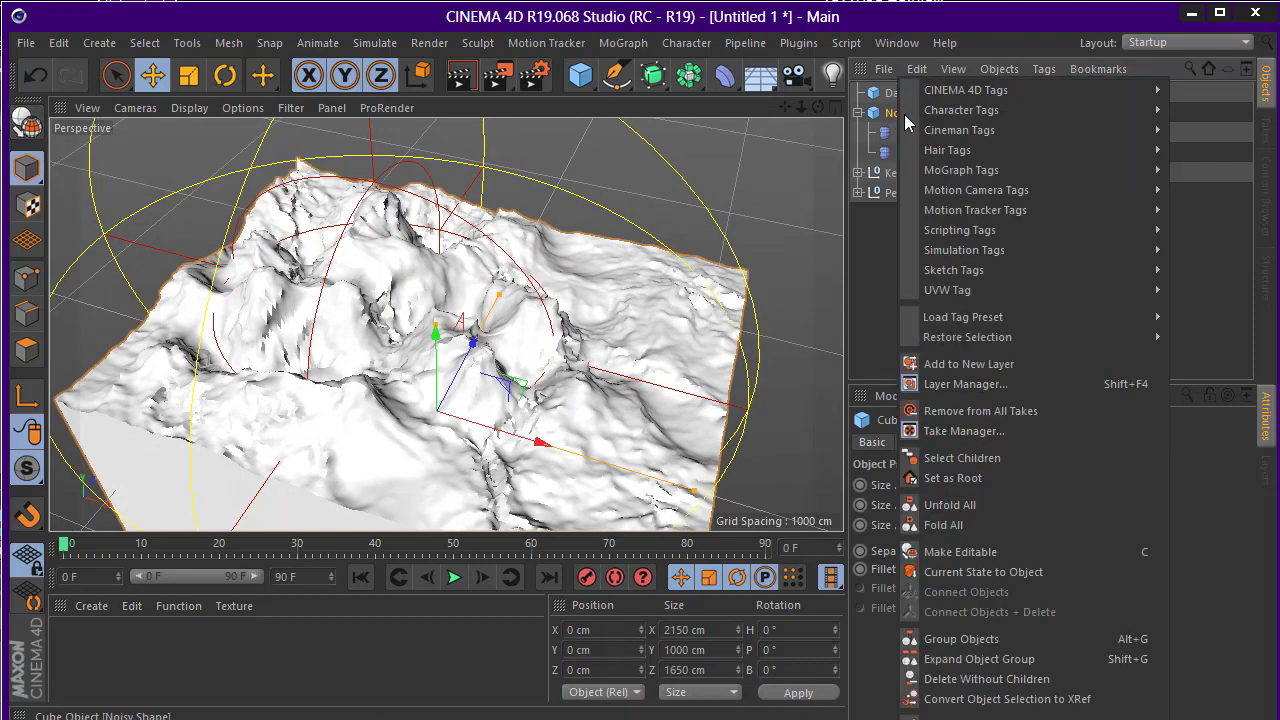
{"action": "left_click", "coordinate": [1043, 571]}
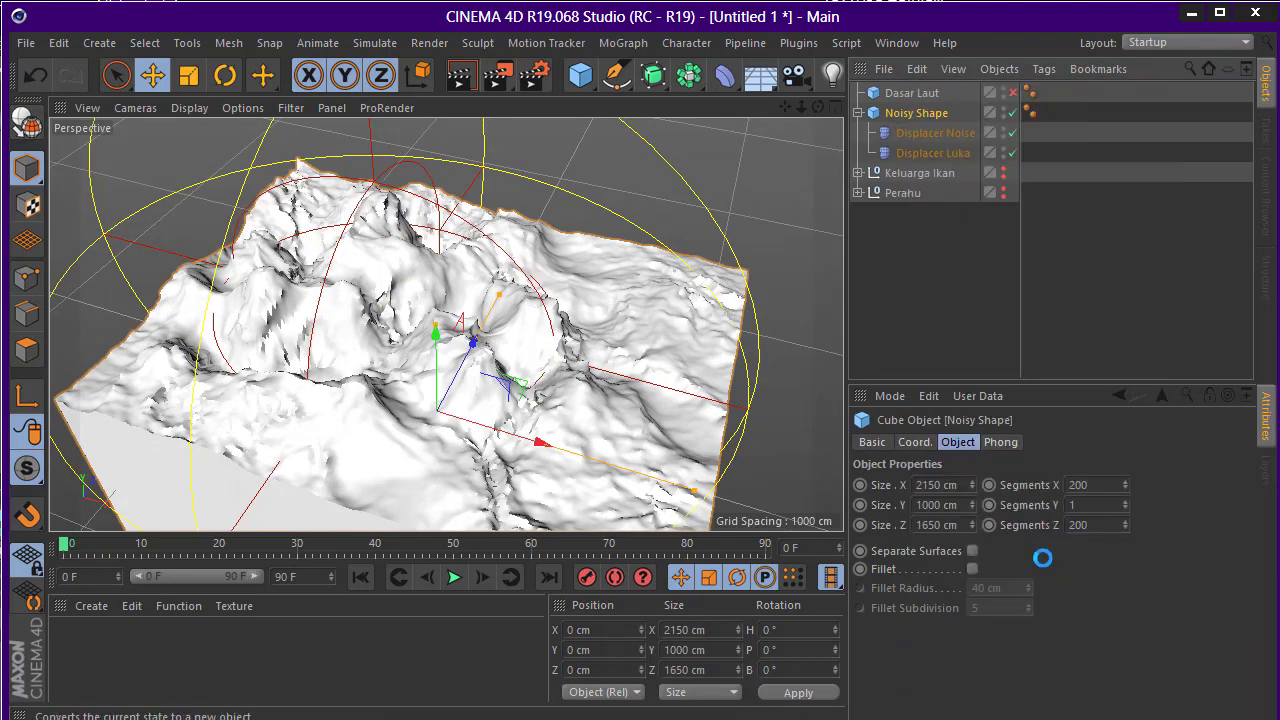
{"action": "left_click", "coordinate": [910, 174]}
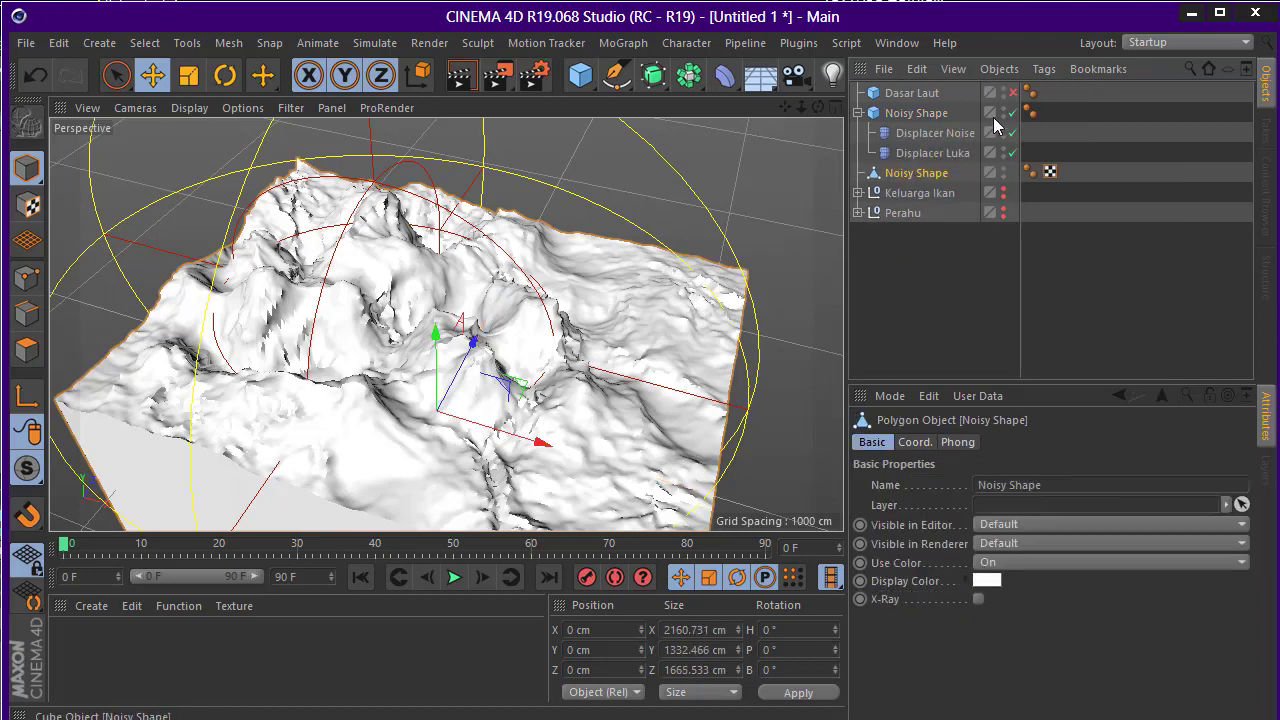
{"action": "left_click", "coordinate": [1013, 151]}
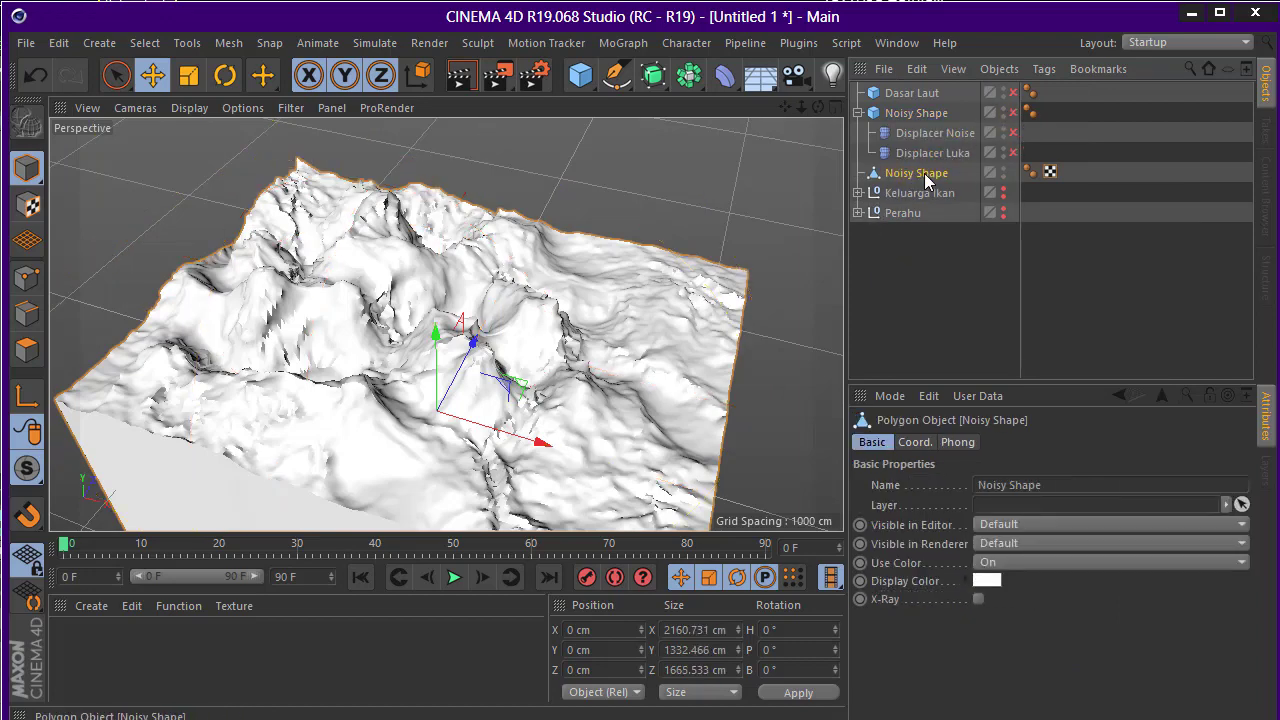
{"action": "left_click_drag", "start_coordinate": [904, 113], "coordinate": [924, 297]}
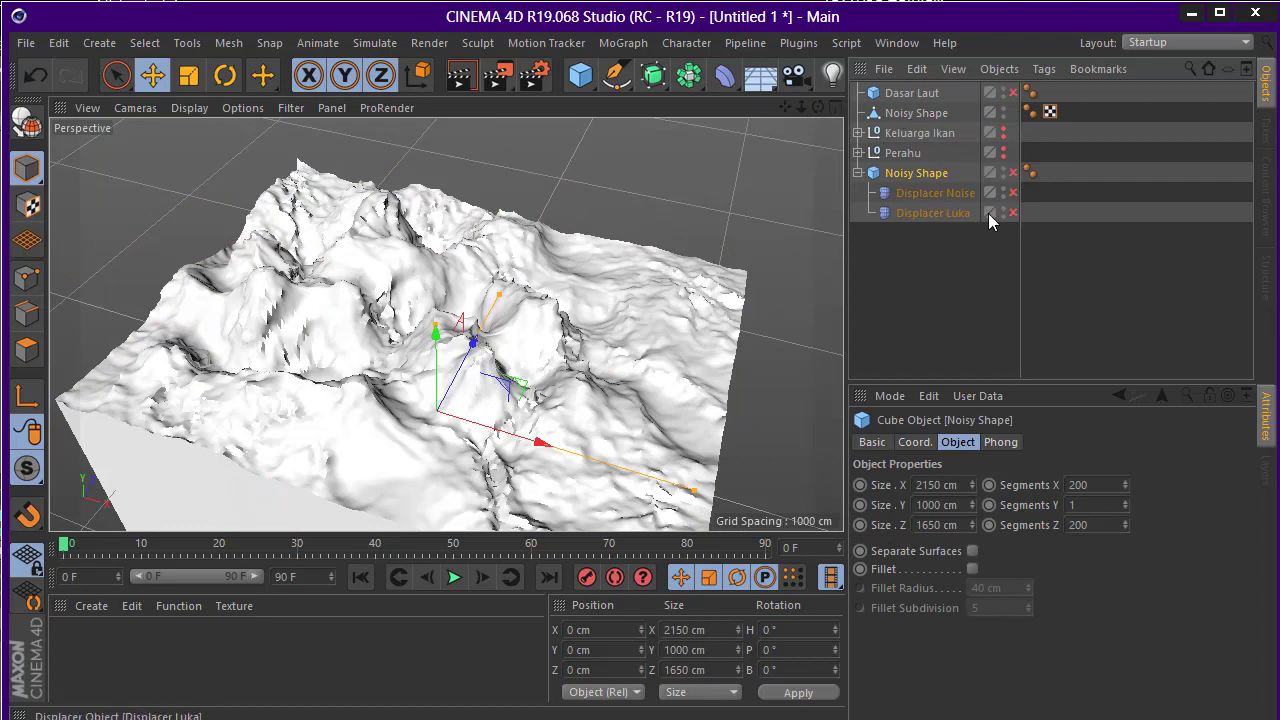
{"action": "key", "text": "Delete"}
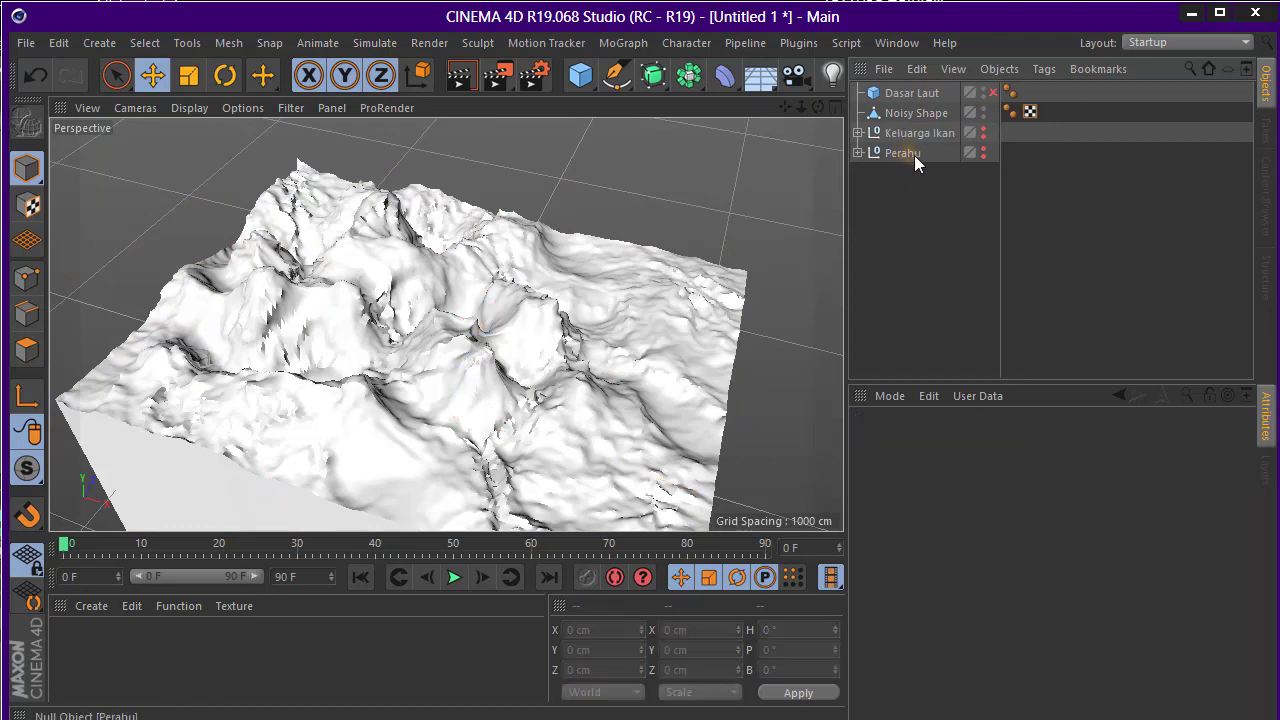
Select the Dasar Laut cube and make it visible again
{"action": "left_click", "coordinate": [914, 155]}
{"action": "left_click", "coordinate": [914, 110]}
{"action": "left_click", "coordinate": [910, 93]}
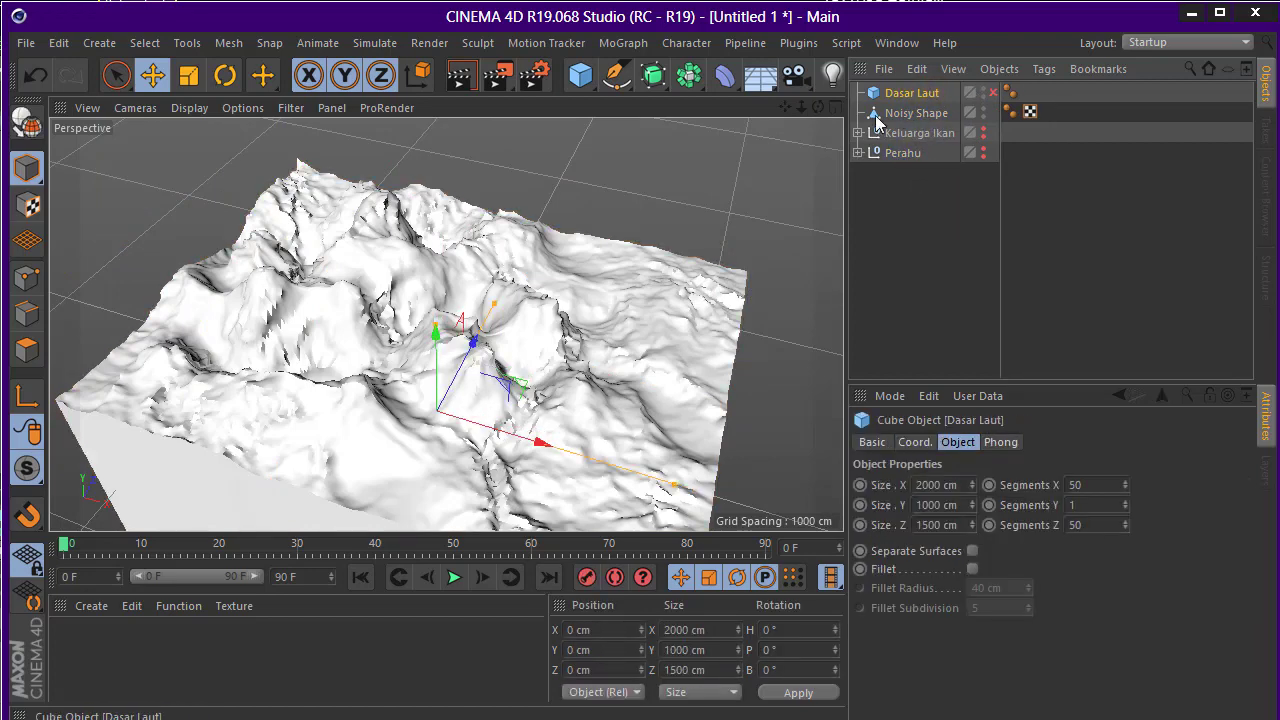
{"action": "mouse_move", "coordinate": [520, 340]}
{"action": "left_mouse_down", "text": "alt"}
{"action": "mouse_move", "coordinate": [563, 360]}
{"action": "mouse_move", "coordinate": [480, 330]}
{"action": "left_mouse_up", "text": "alt"}
{"action": "scroll", "coordinate": [563, 360], "scroll_direction": "down", "scroll_amount": 3}
{"action": "scroll", "coordinate": [480, 330], "scroll_direction": "up", "scroll_amount": 2}
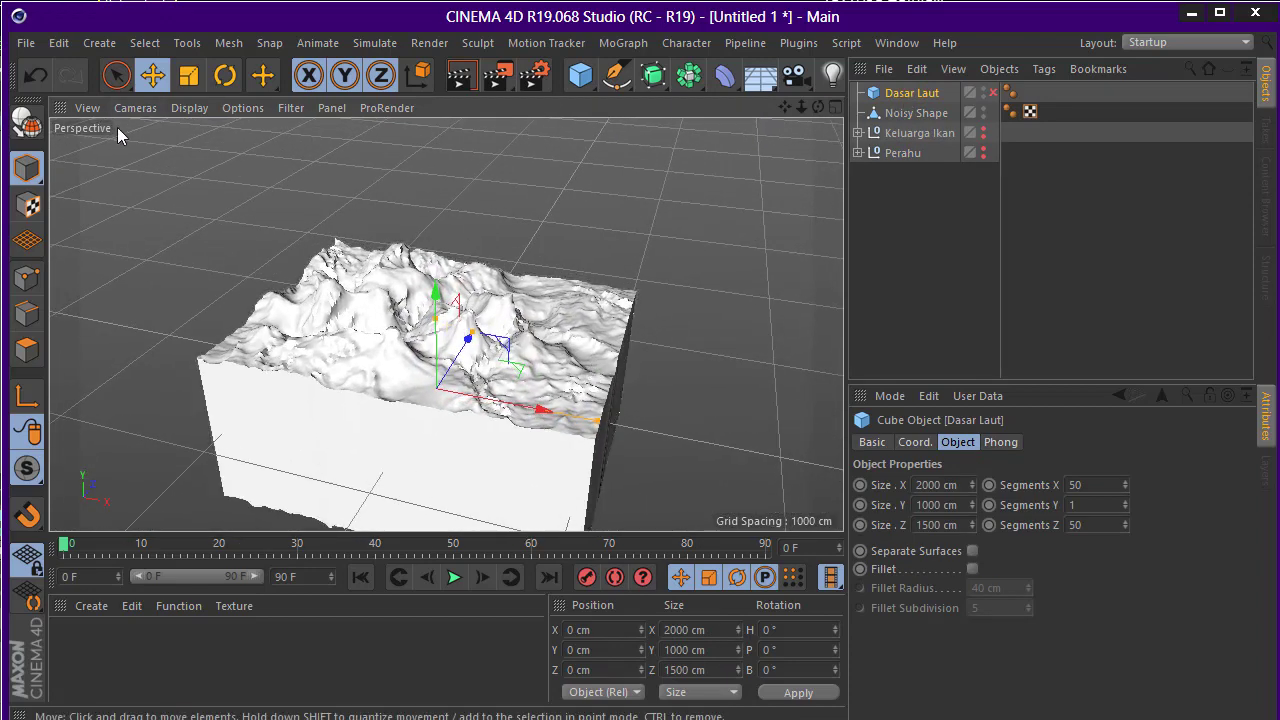
{"action": "left_click", "coordinate": [993, 92]}
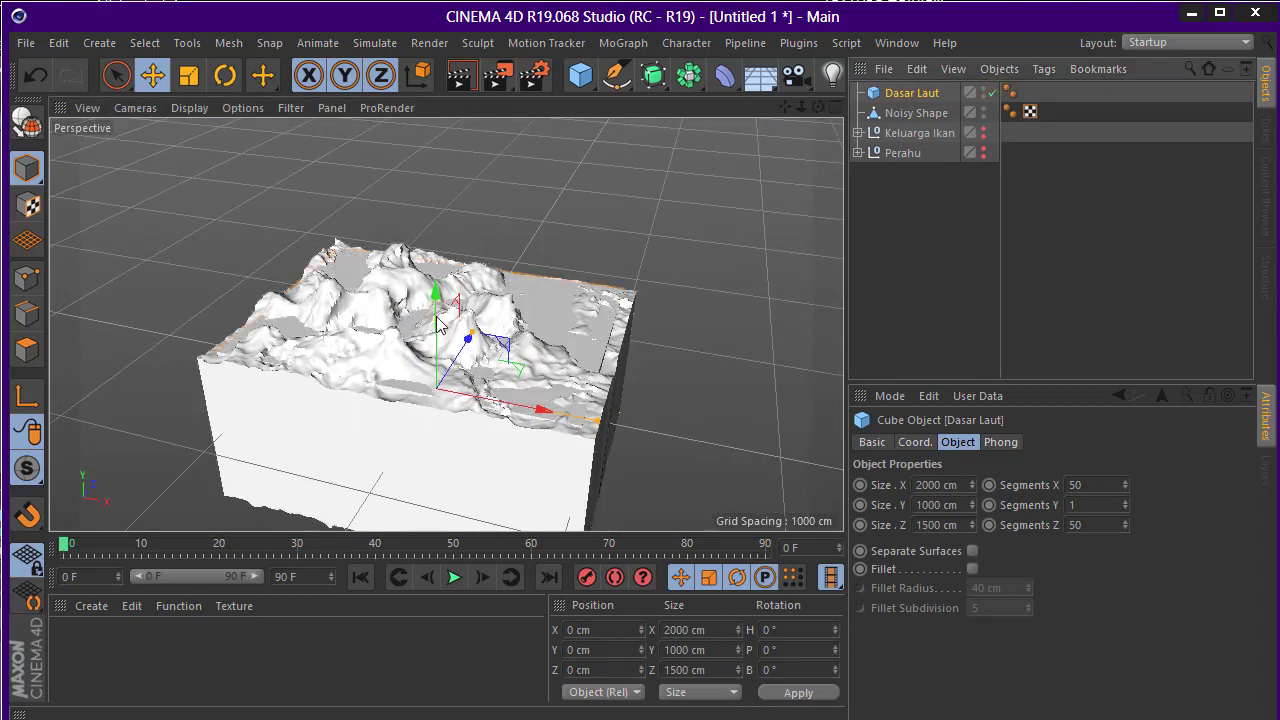
Set Dasar Laut's Size Y to 1500 cm, after trying 1800 and 1000 cm
{"action": "left_click_drag", "start_coordinate": [436, 316], "coordinate": [430, 188]}
{"action": "key", "text": "ctrl+z"}
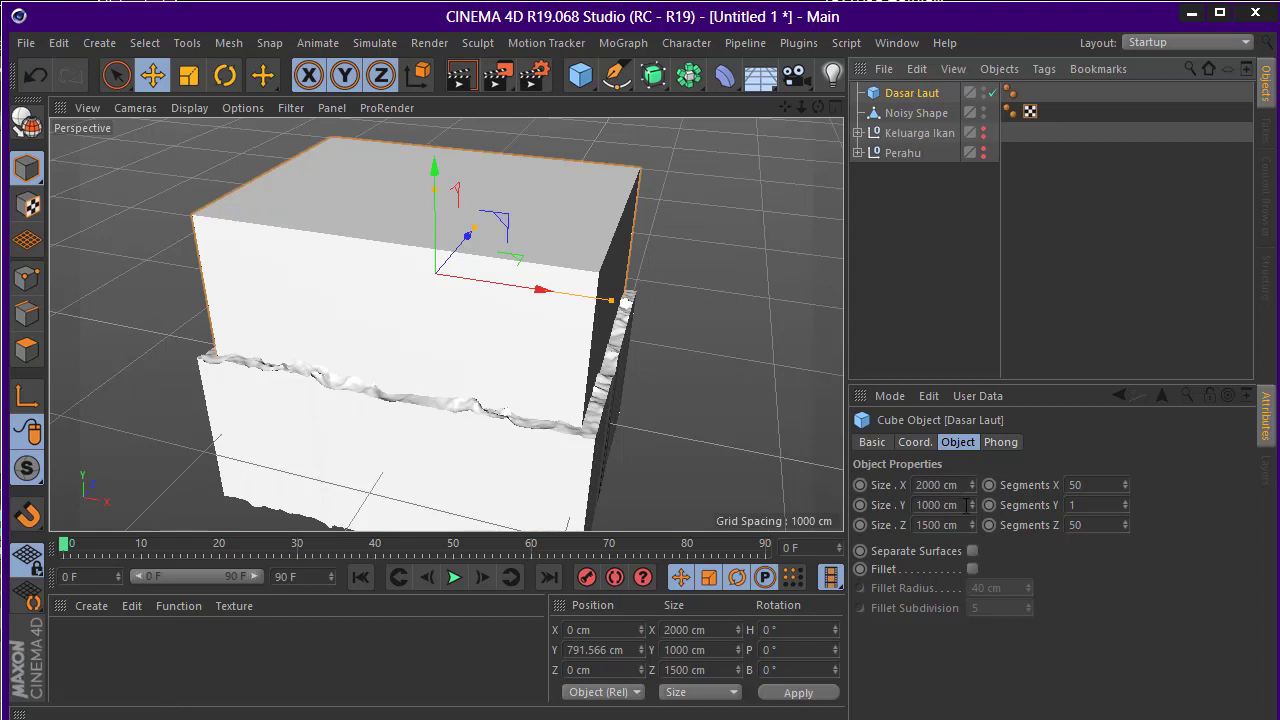
{"action": "left_click", "coordinate": [966, 505]}
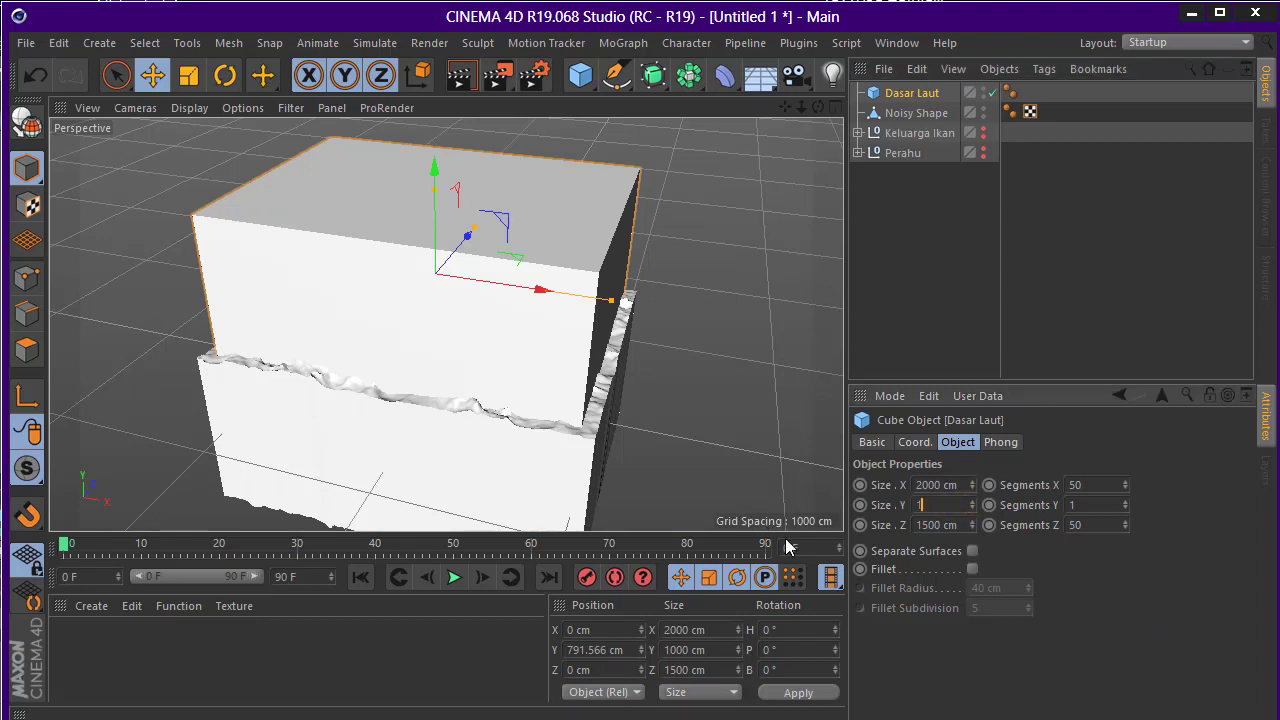
{"action": "type", "text": "80"}
{"action": "key", "text": "Return"}
{"action": "scroll", "coordinate": [531, 366], "scroll_direction": "down", "scroll_amount": 4}
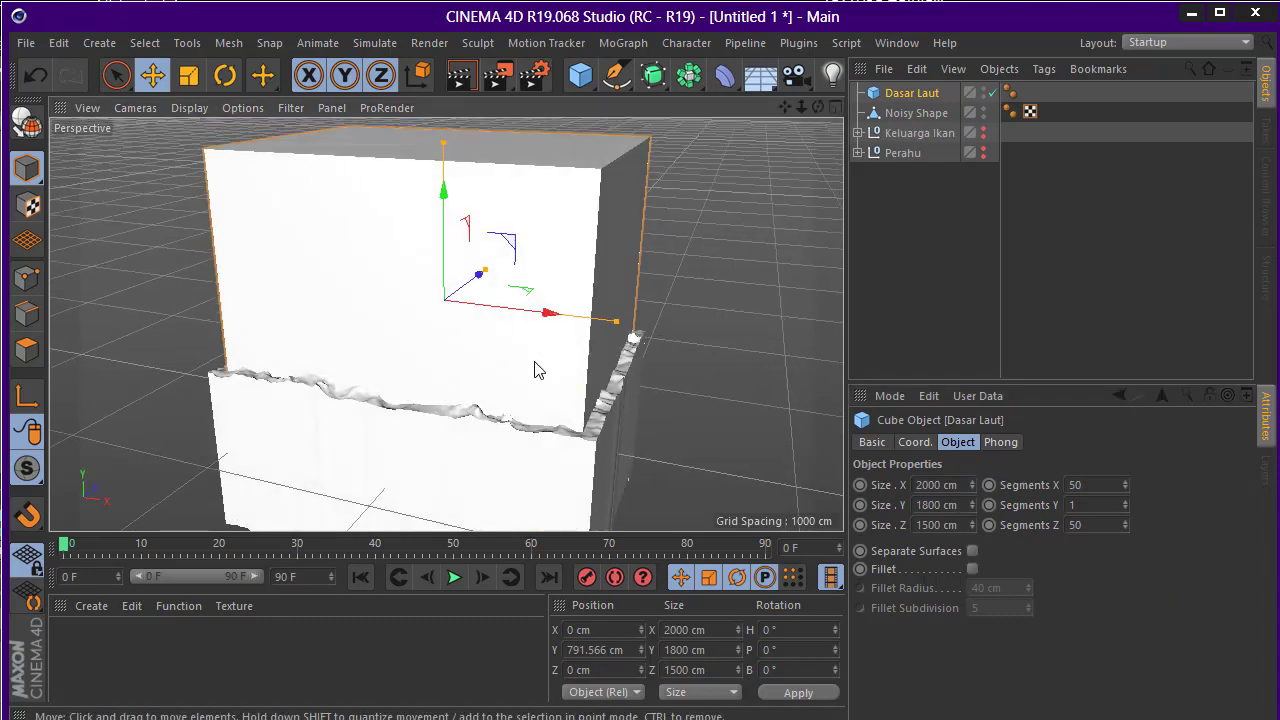
{"action": "left_click_drag", "start_coordinate": [456, 374], "coordinate": [1015, 543], "text": "alt"}
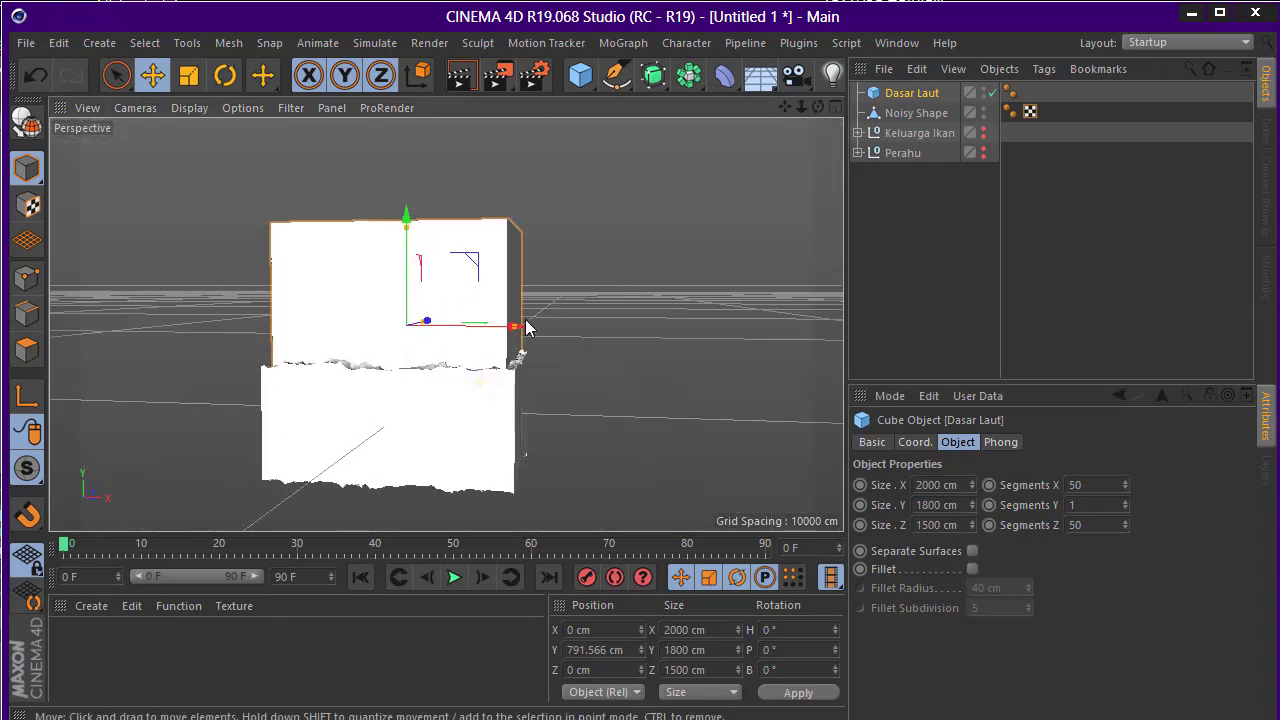
{"action": "left_click", "coordinate": [958, 508]}
{"action": "type", "text": "1000"}
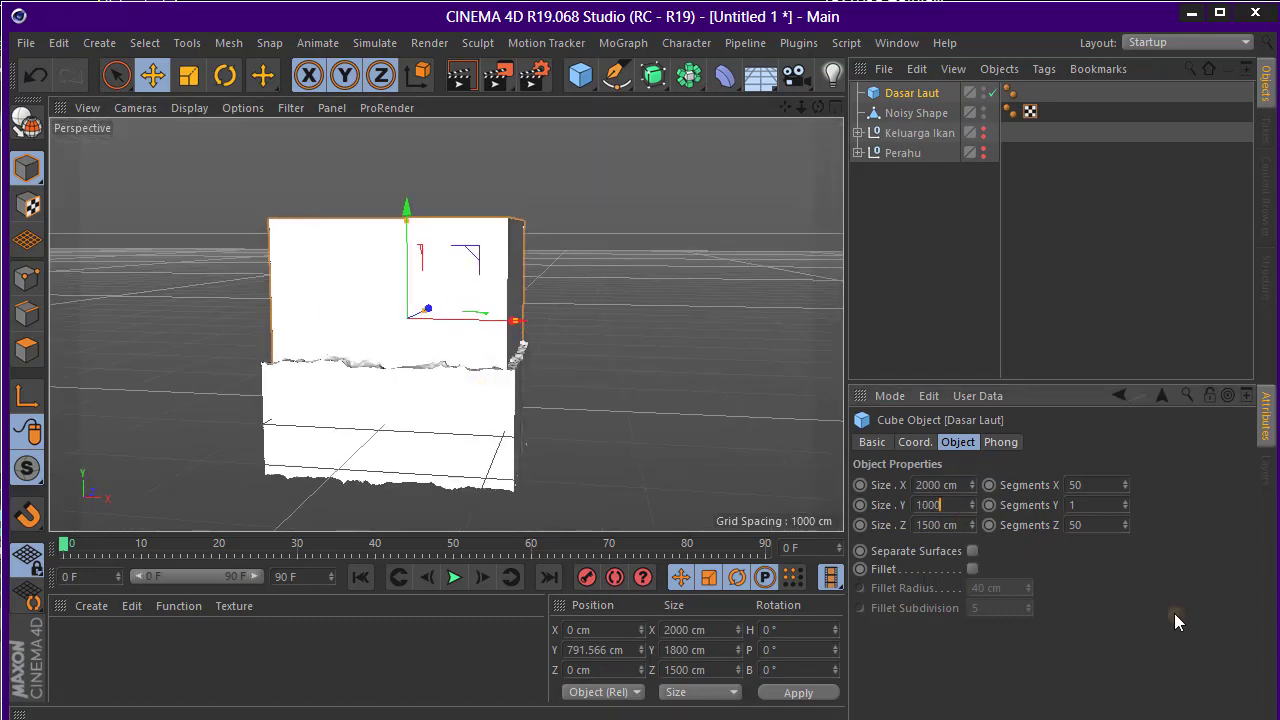
{"action": "key", "text": "Return"}
{"action": "mouse_move", "coordinate": [517, 337]}
{"action": "left_mouse_down", "text": "alt"}
{"action": "mouse_move", "coordinate": [474, 366]}
{"action": "mouse_move", "coordinate": [422, 237]}
{"action": "mouse_move", "coordinate": [440, 162]}
{"action": "left_mouse_up", "text": "alt"}
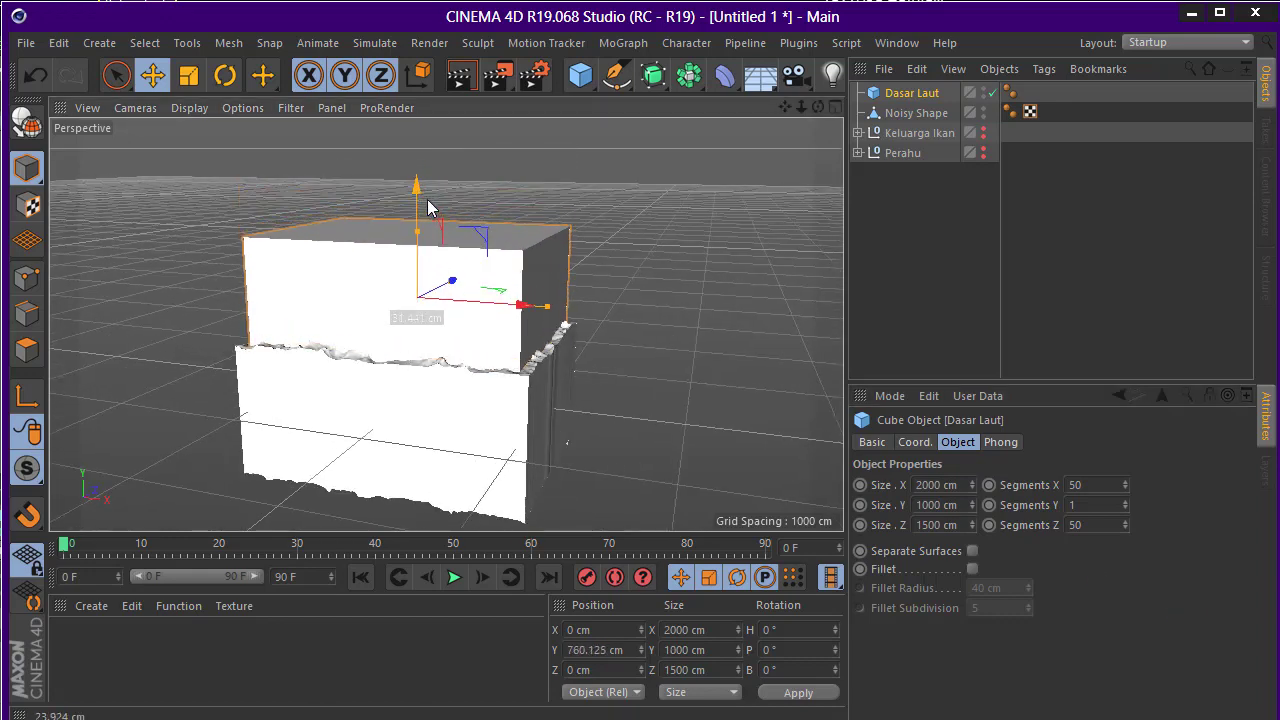
{"action": "left_click_drag", "start_coordinate": [440, 162], "coordinate": [448, 196]}
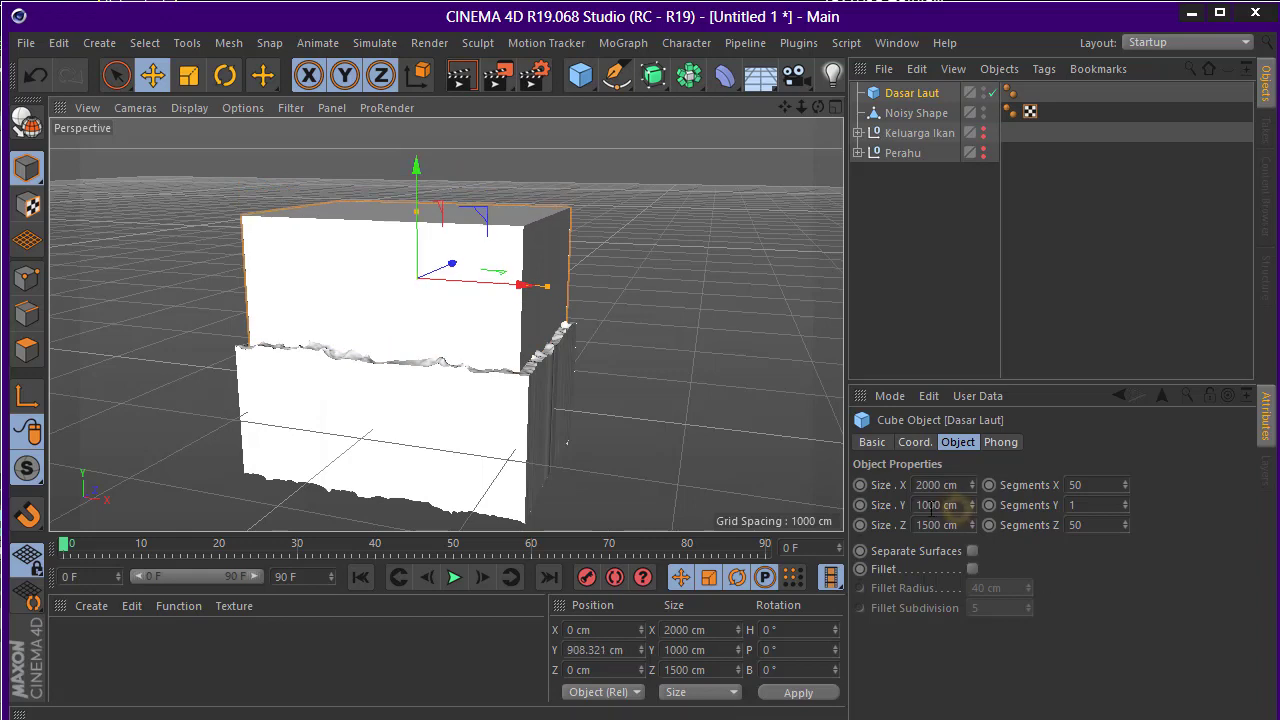
{"action": "type", "text": "1500"}
{"action": "key", "text": "Return"}
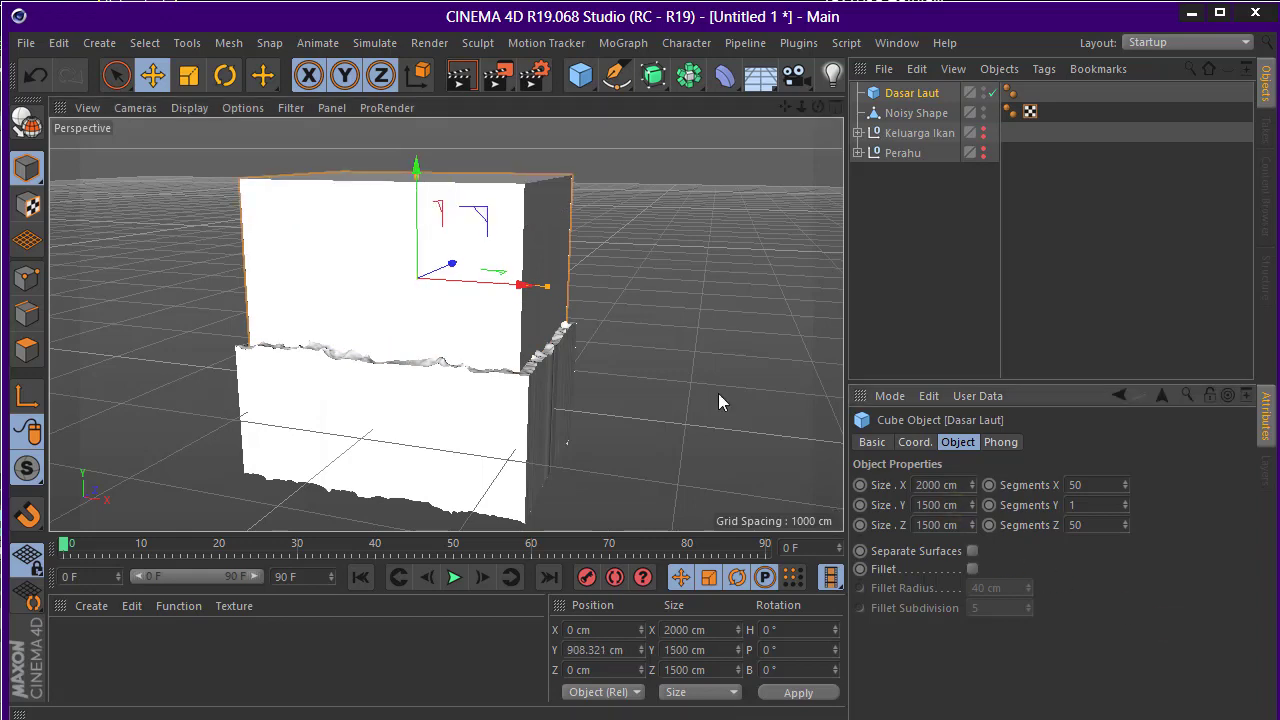
Switch the display to Lines and move Dasar Laut to Y 694.103 cm enclosing the terrain
{"action": "left_click_drag", "start_coordinate": [423, 189], "coordinate": [445, 236]}
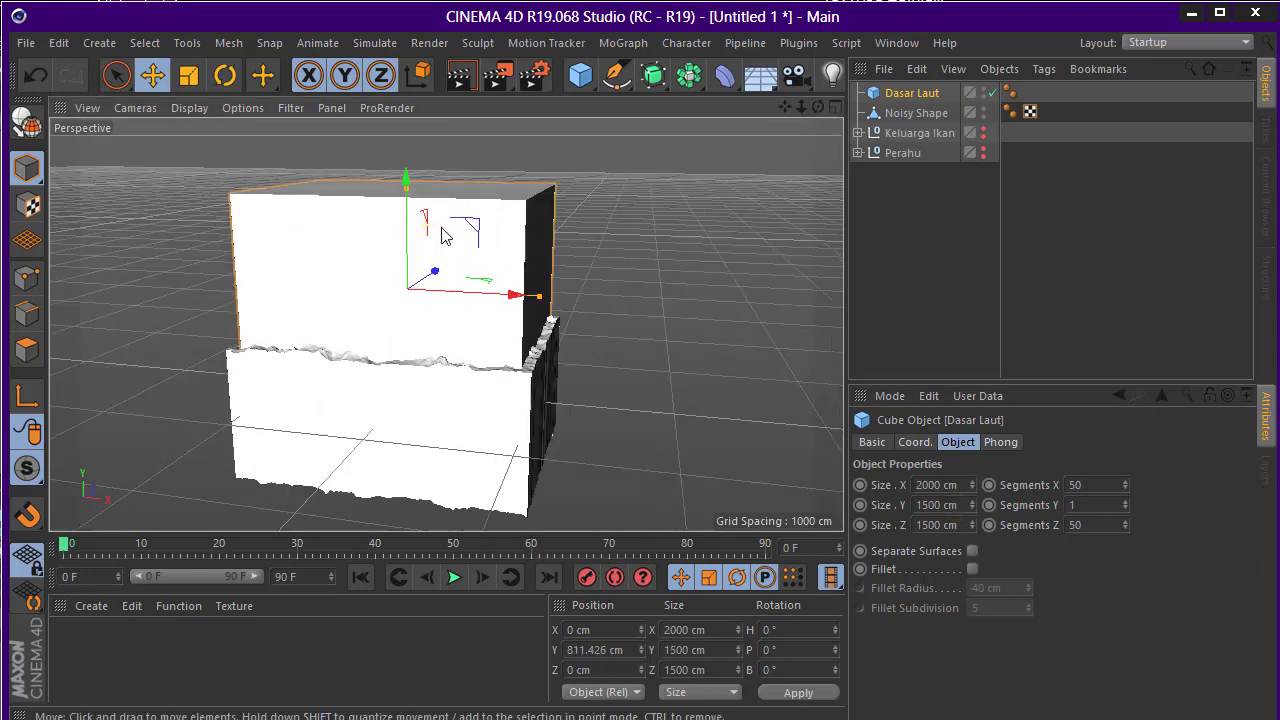
{"action": "left_click", "coordinate": [184, 108]}
{"action": "left_click", "coordinate": [250, 273]}
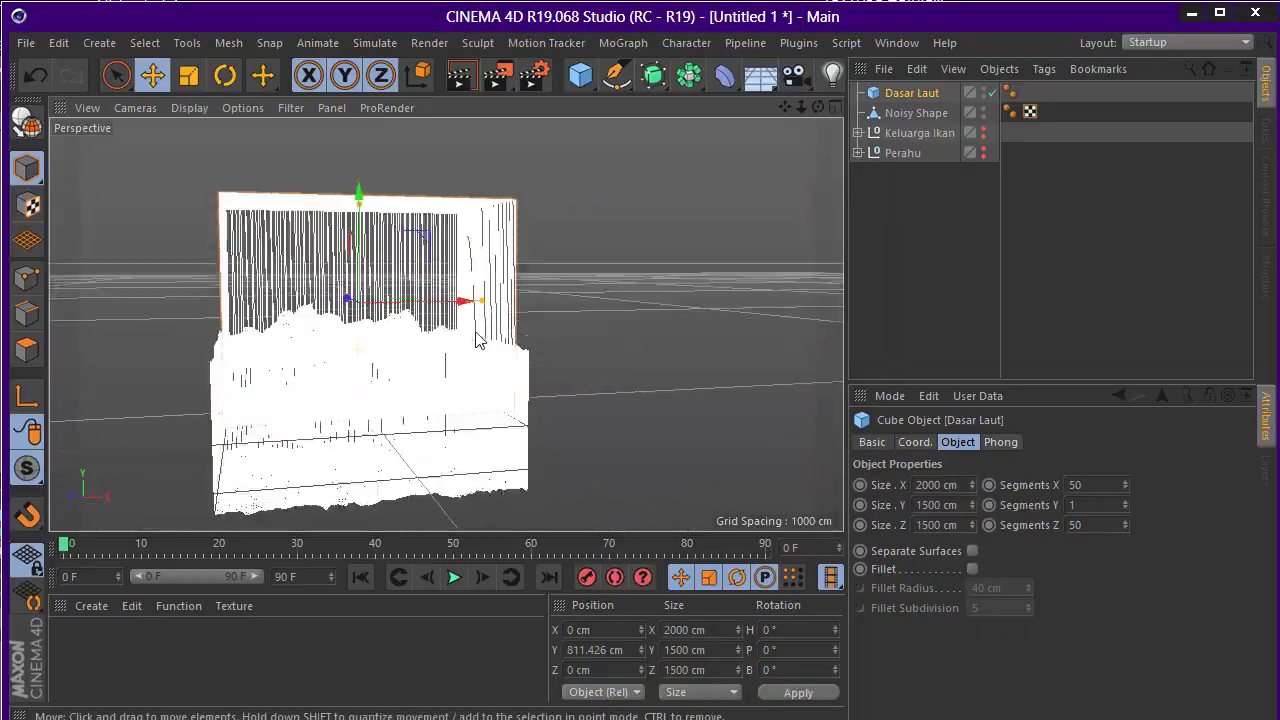
{"action": "scroll", "coordinate": [400, 355], "scroll_direction": "up", "scroll_amount": 3}
{"action": "scroll", "coordinate": [471, 363], "scroll_direction": "up", "scroll_amount": 3}
{"action": "scroll", "coordinate": [487, 345], "scroll_direction": "up", "scroll_amount": 3}
{"action": "scroll", "coordinate": [487, 345], "scroll_direction": "down", "scroll_amount": 3}
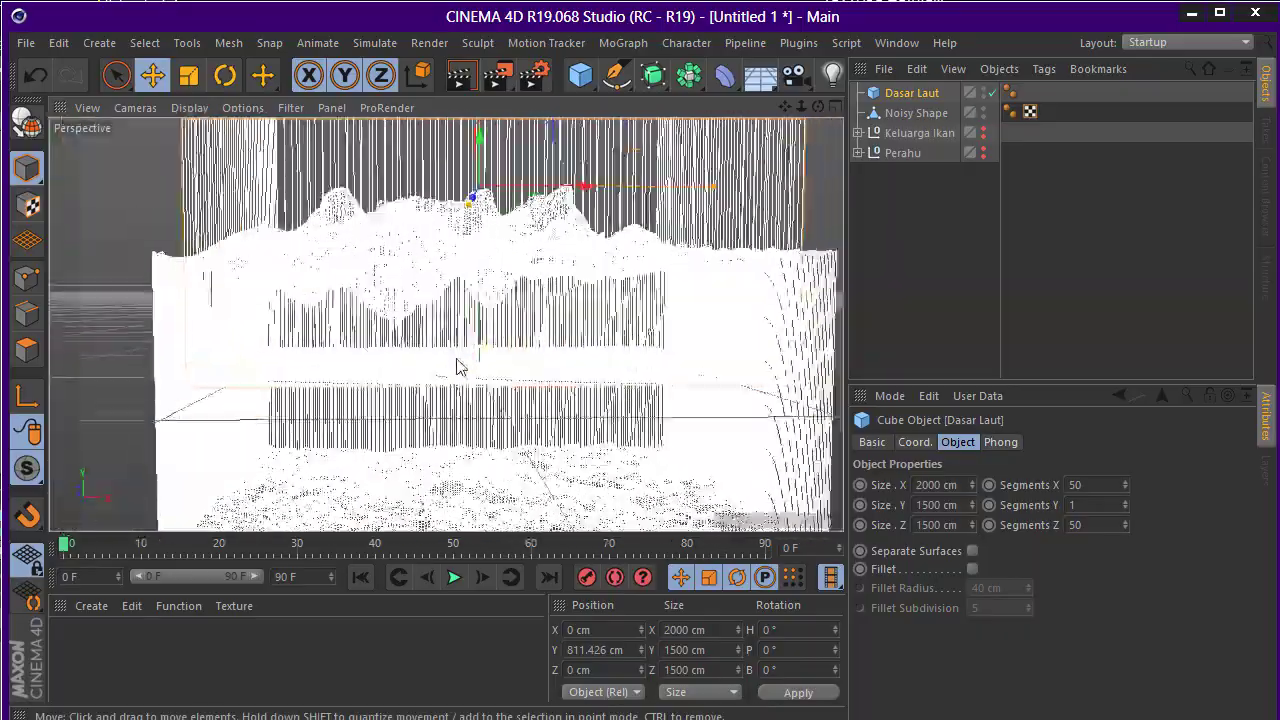
{"action": "scroll", "coordinate": [457, 366], "scroll_direction": "down", "scroll_amount": 3}
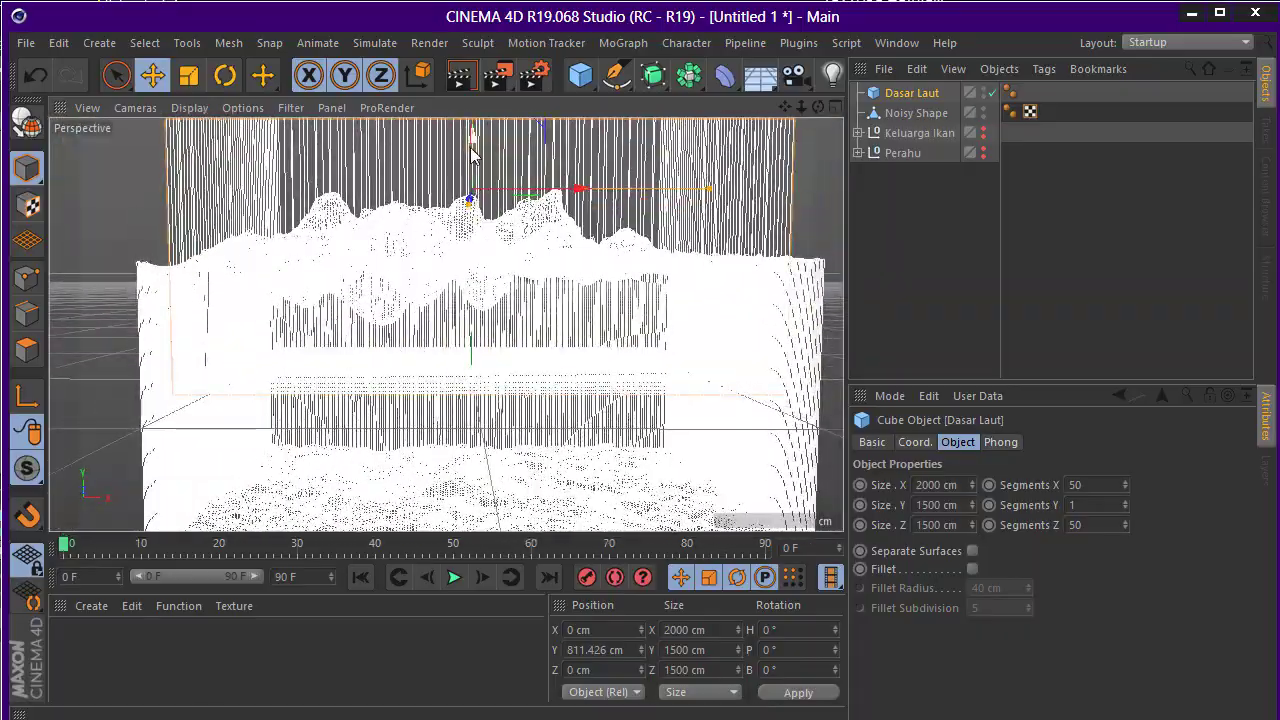
{"action": "left_click_drag", "start_coordinate": [460, 147], "coordinate": [455, 105]}
{"action": "mouse_move", "coordinate": [370, 320]}
{"action": "left_mouse_down", "text": "alt"}
{"action": "mouse_move", "coordinate": [462, 308]}
{"action": "mouse_move", "coordinate": [484, 403]}
{"action": "mouse_move", "coordinate": [400, 140]}
{"action": "left_mouse_up", "text": "alt"}
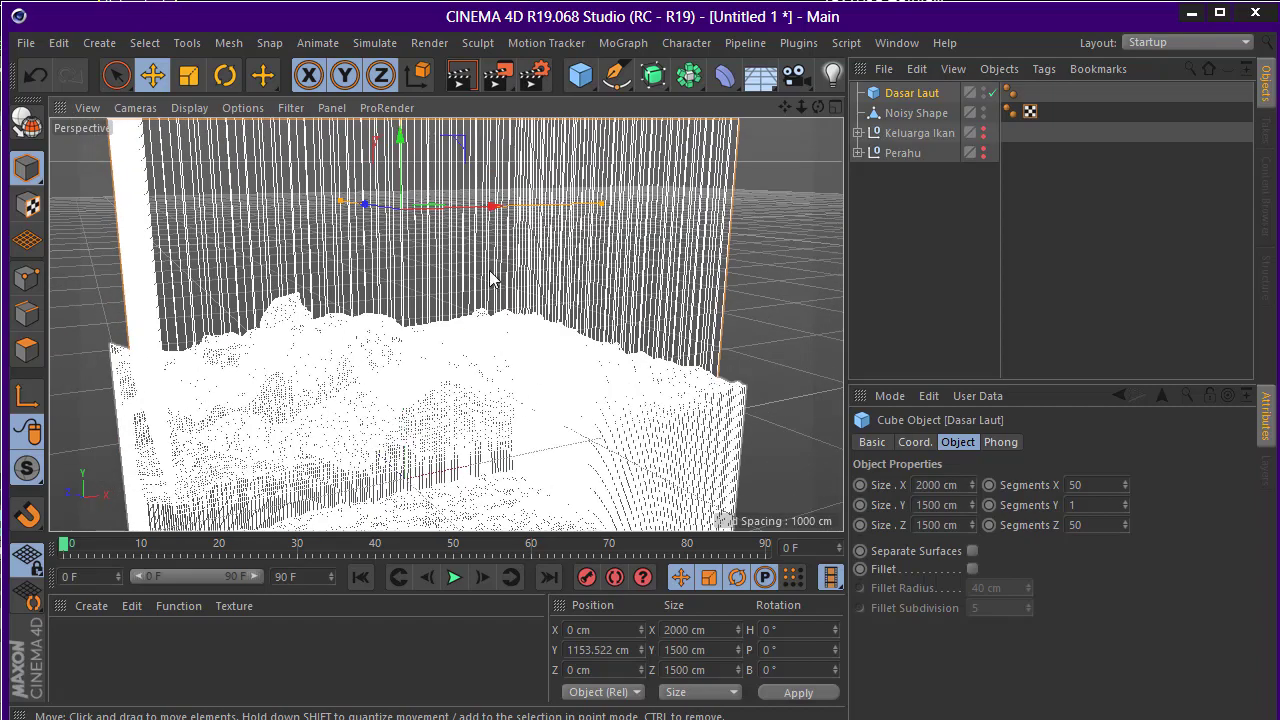
{"action": "mouse_move", "coordinate": [415, 255]}
{"action": "left_mouse_down"}
{"action": "mouse_move", "coordinate": [430, 293]}
{"action": "mouse_move", "coordinate": [428, 206]}
{"action": "mouse_move", "coordinate": [480, 260]}
{"action": "mouse_move", "coordinate": [434, 206]}
{"action": "mouse_move", "coordinate": [447, 204]}
{"action": "mouse_move", "coordinate": [428, 294]}
{"action": "mouse_move", "coordinate": [447, 370]}
{"action": "mouse_move", "coordinate": [396, 405]}
{"action": "left_mouse_up"}
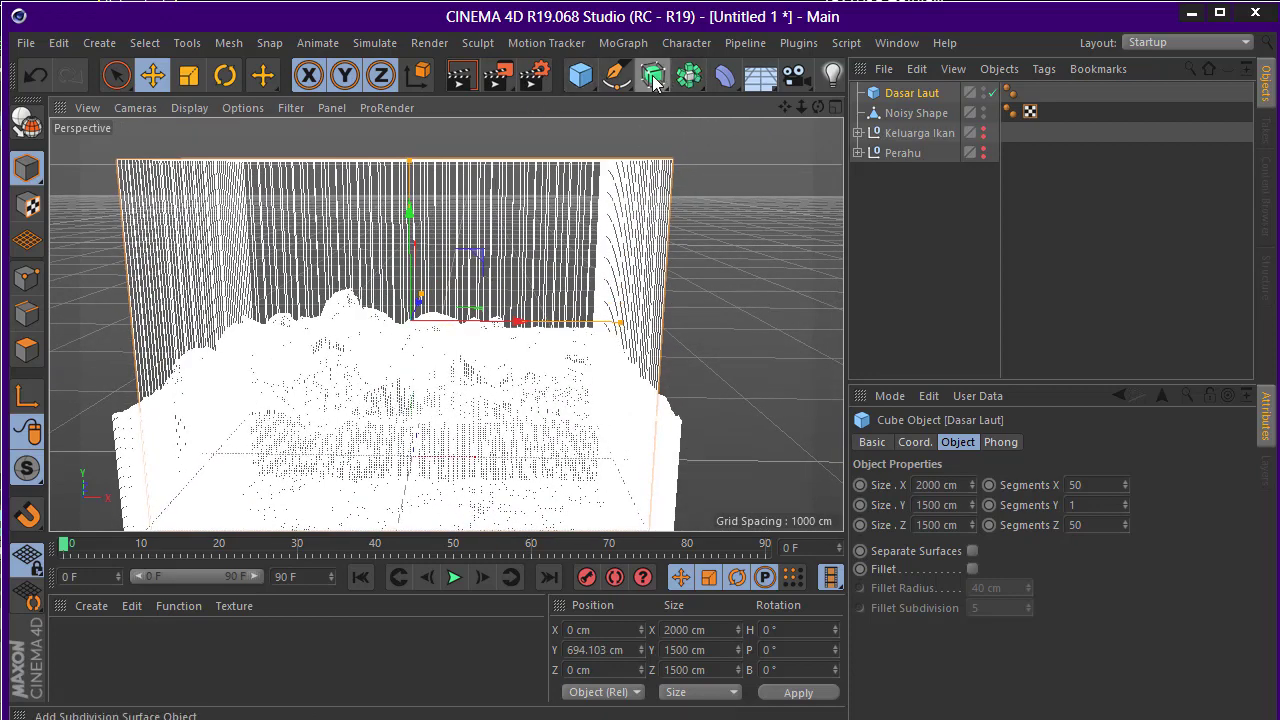
Add a Boole object (A subtract B) from the Array palette and nest Dasar Laut under it
{"action": "left_click", "coordinate": [689, 75]}
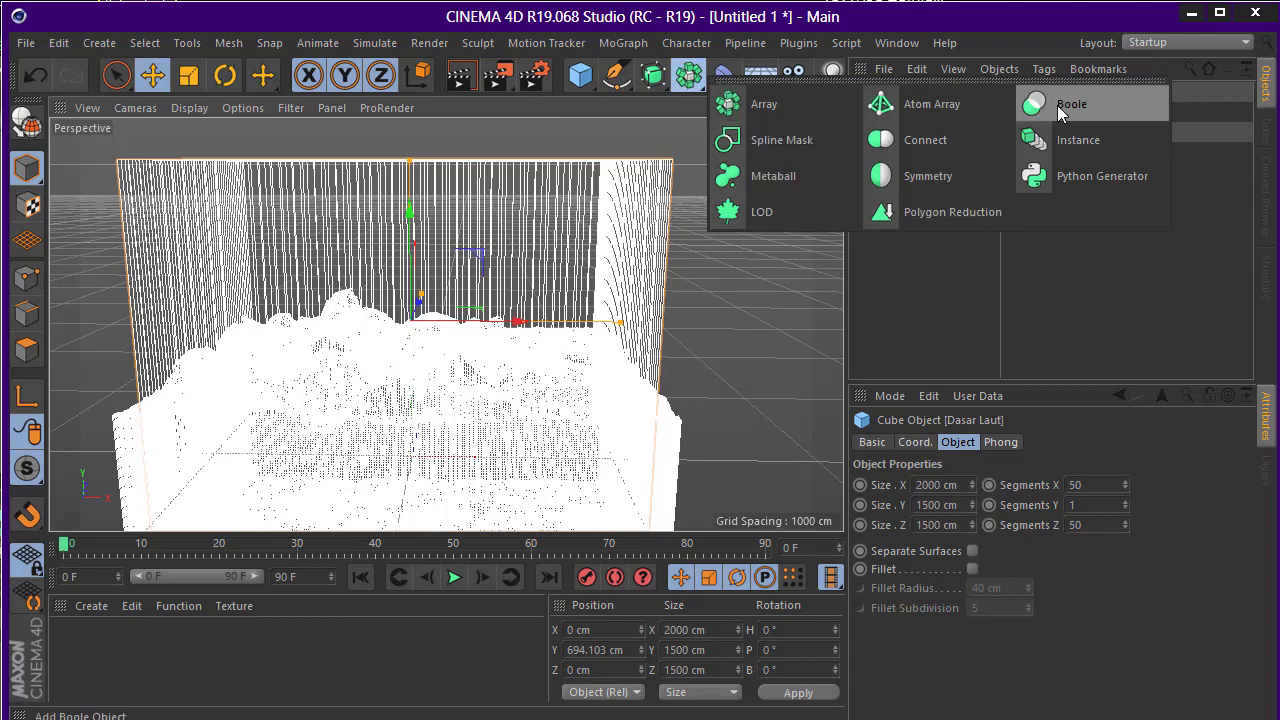
{"action": "left_click", "coordinate": [1057, 105]}
{"action": "left_click", "coordinate": [905, 113]}
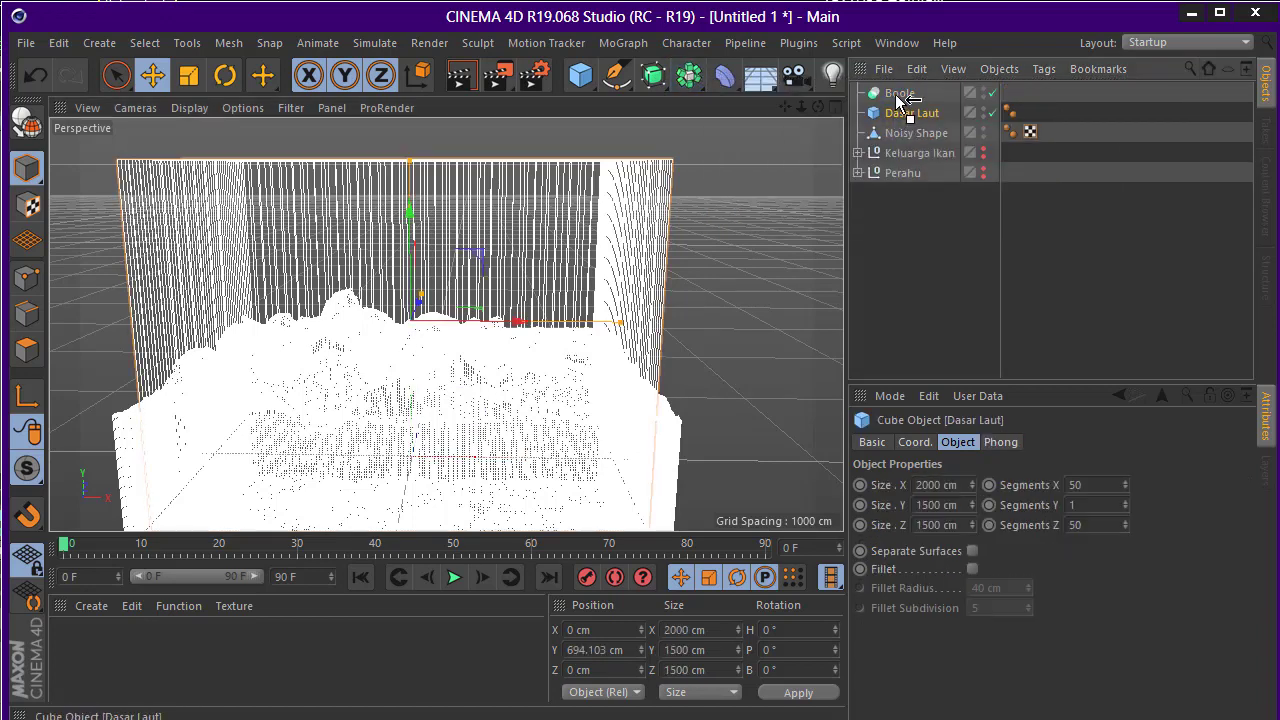
{"action": "left_click", "coordinate": [886, 137]}
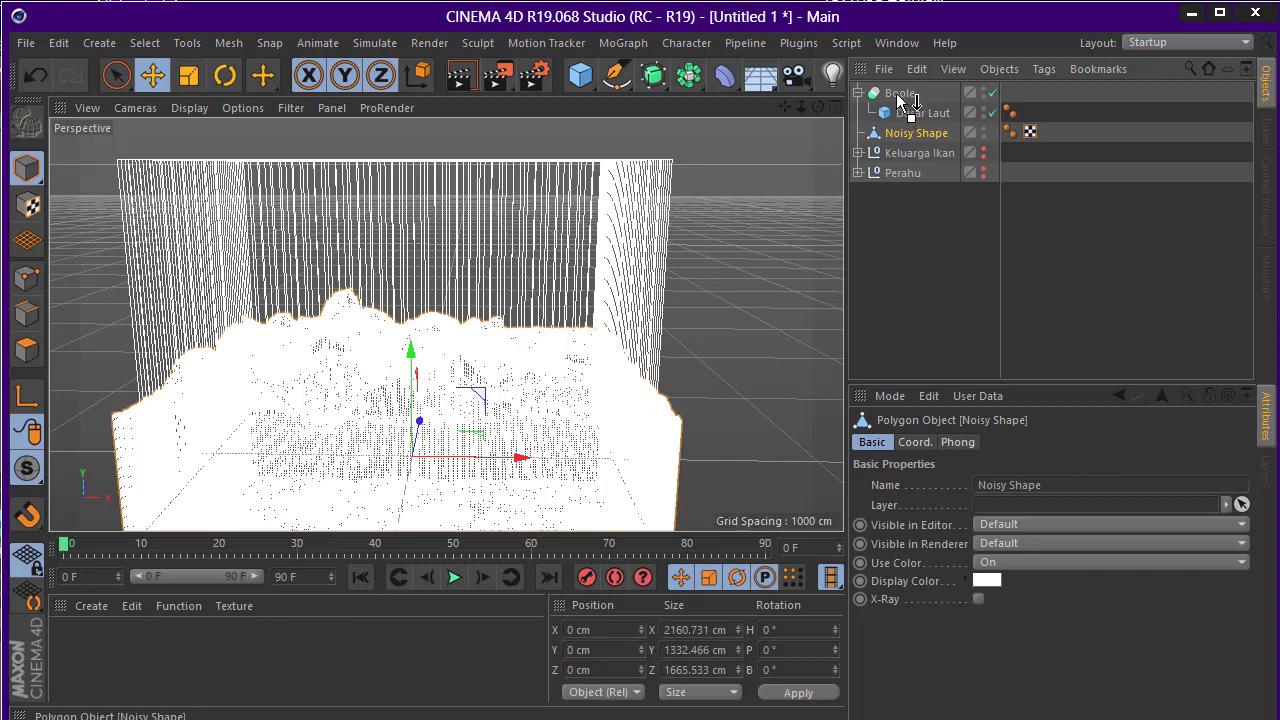
{"action": "left_click_drag", "start_coordinate": [888, 102], "coordinate": [890, 96]}
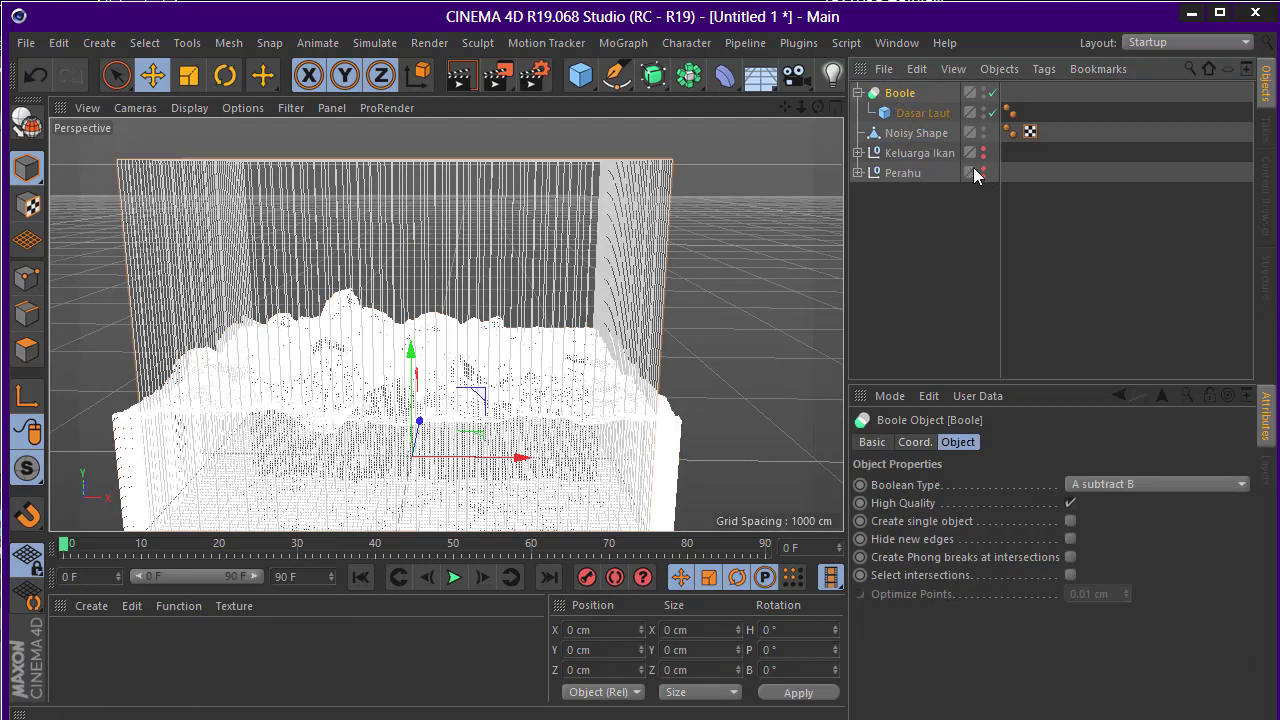
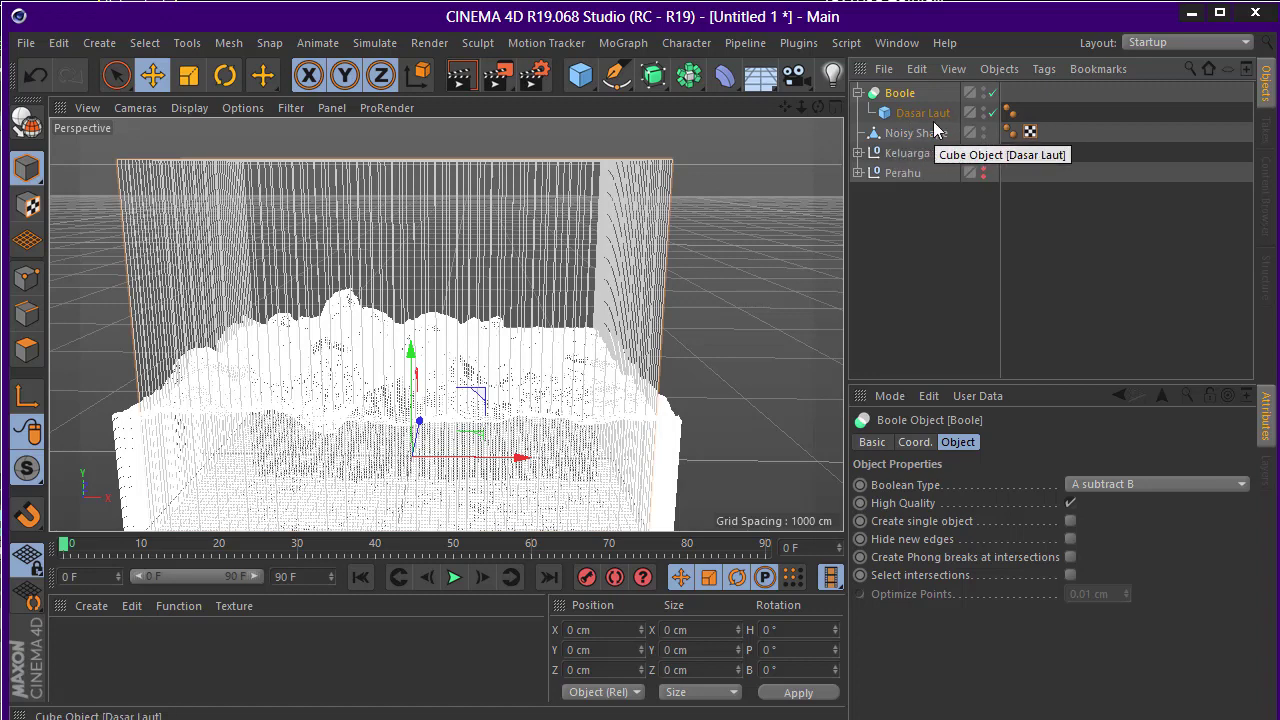
Nest Noisy Shape inside the Boole under Dasar Laut and clear the selection
{"action": "left_click_drag", "start_coordinate": [921, 114], "coordinate": [927, 121]}
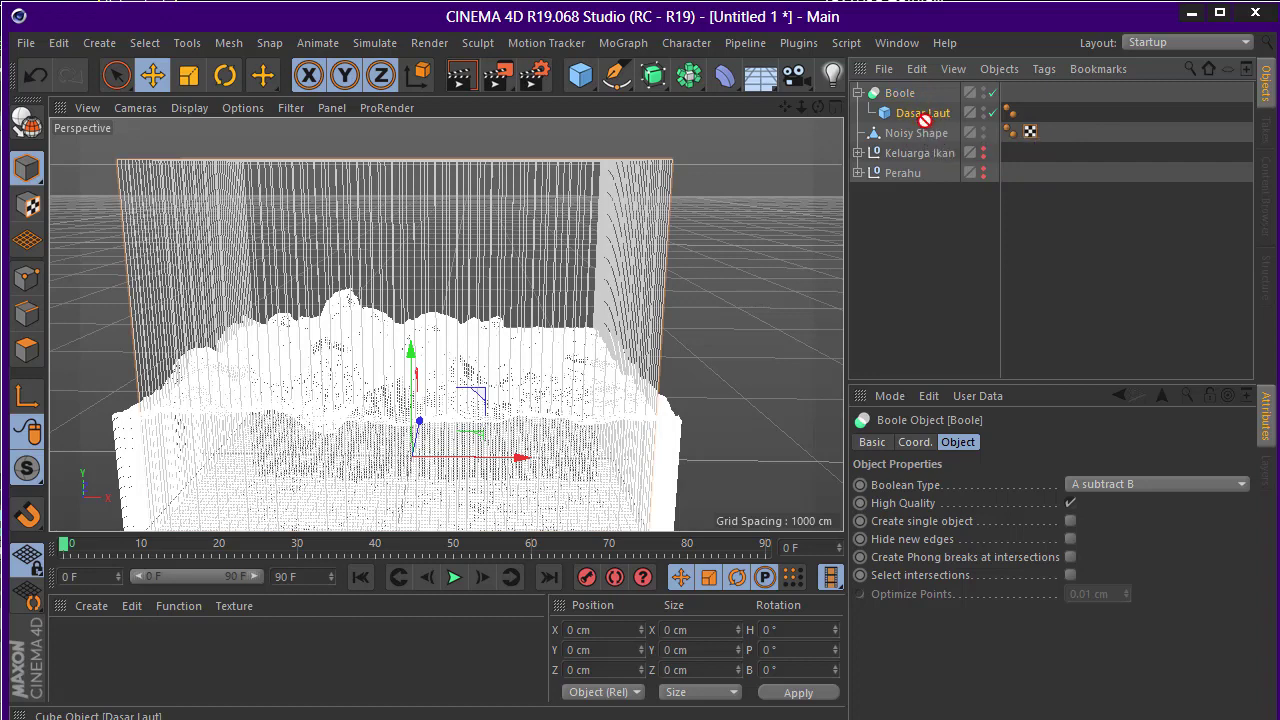
{"action": "left_click", "coordinate": [922, 115]}
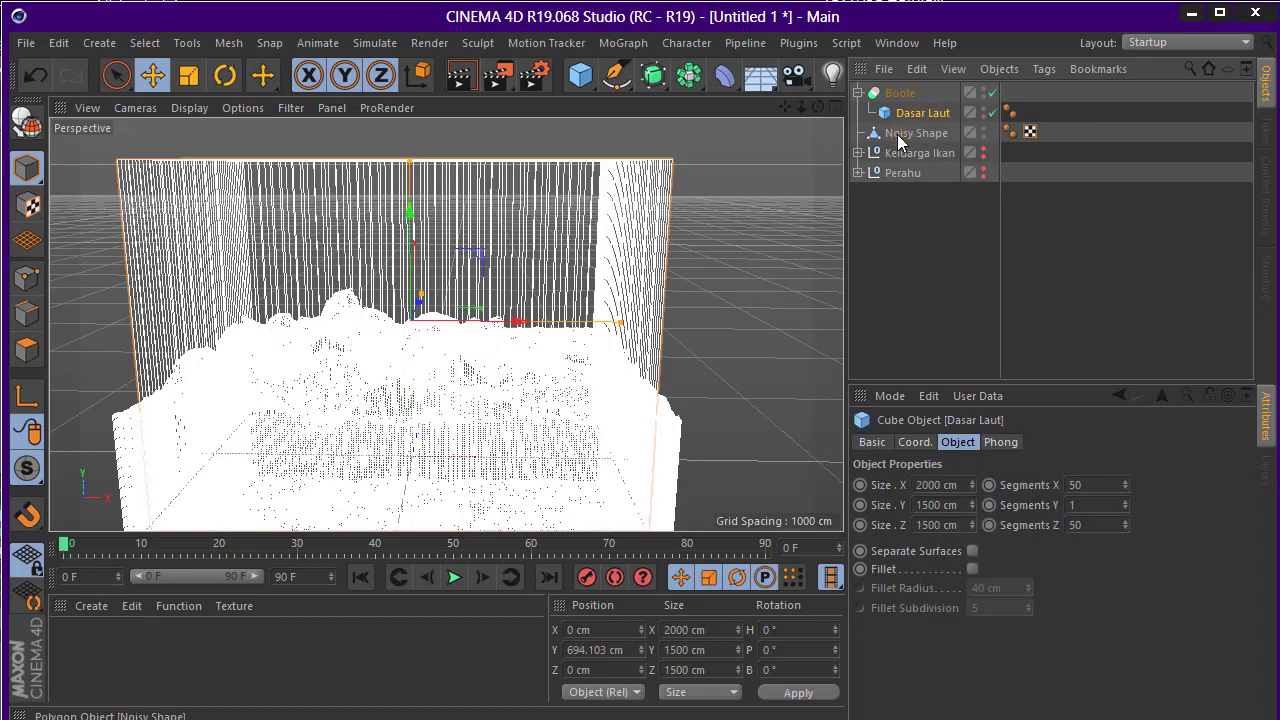
{"action": "left_click_drag", "start_coordinate": [905, 100], "coordinate": [931, 108]}
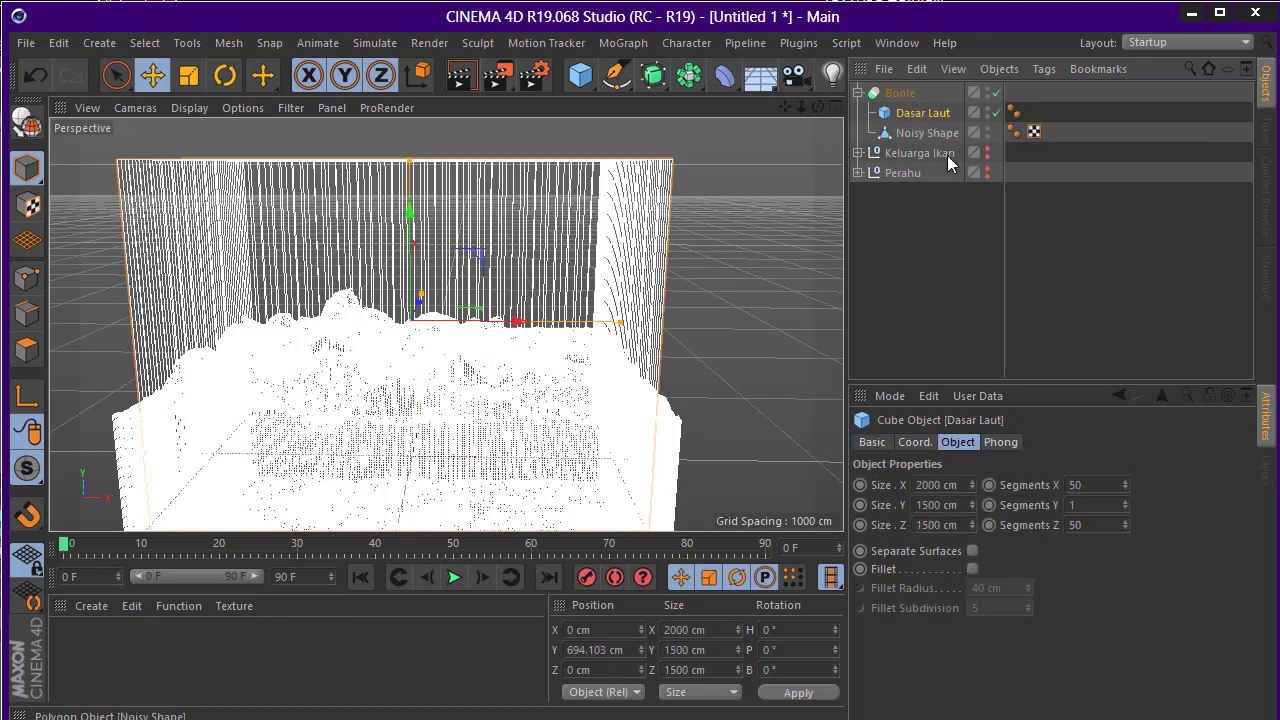
{"action": "left_click", "coordinate": [957, 275]}
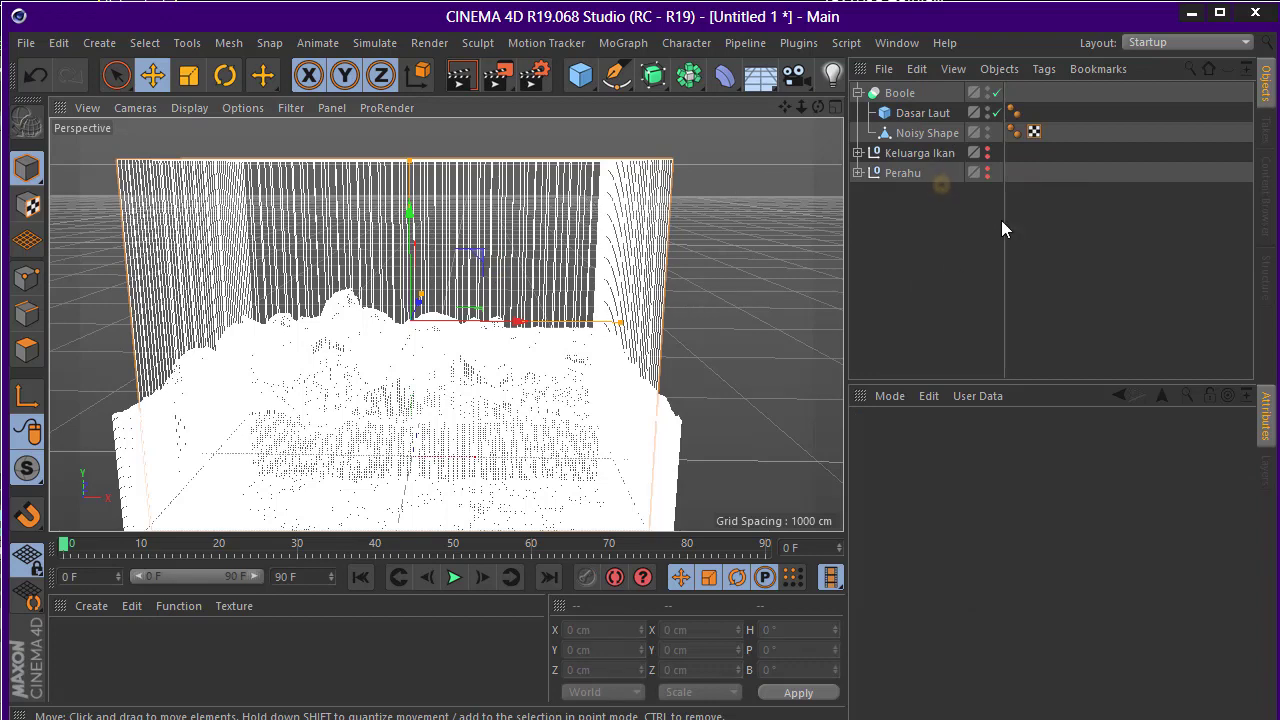
{"action": "left_click_drag", "start_coordinate": [1001, 220], "coordinate": [910, 150]}
{"action": "left_click", "coordinate": [680, 278]}
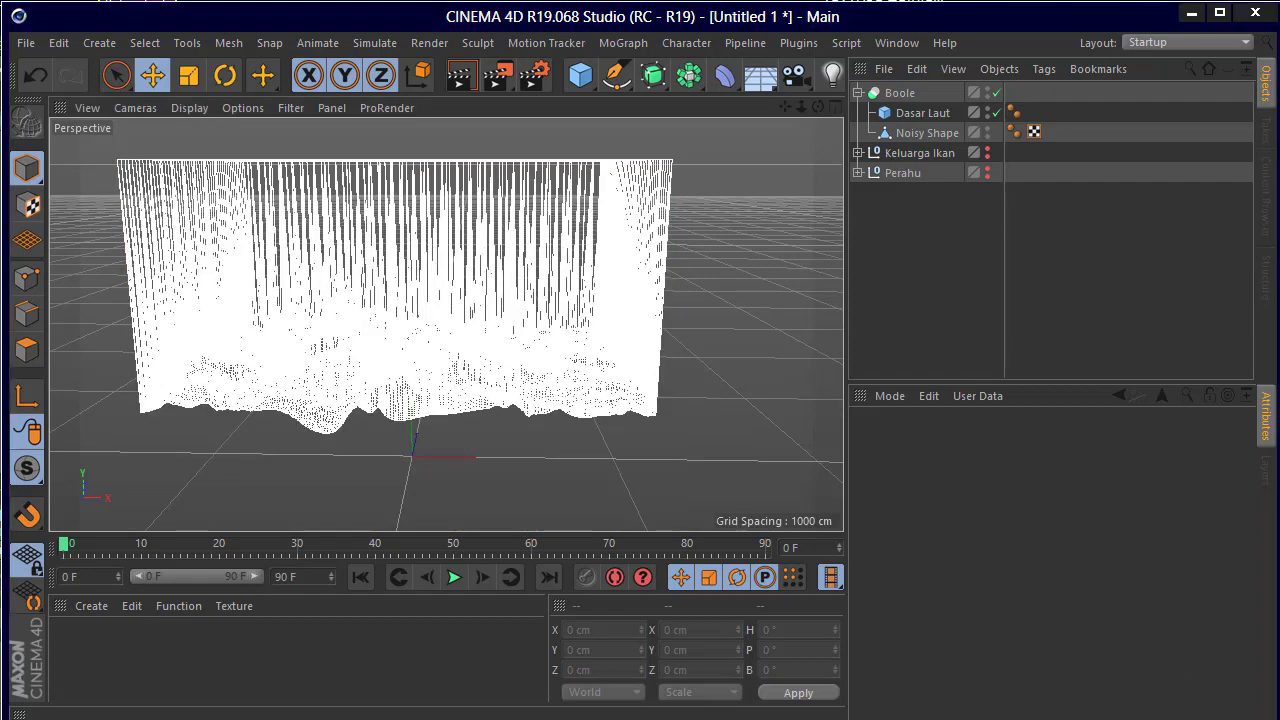
Switch the viewport display to Gouraud Shading
{"action": "left_click_drag", "start_coordinate": [514, 428], "coordinate": [505, 420], "text": "alt"}
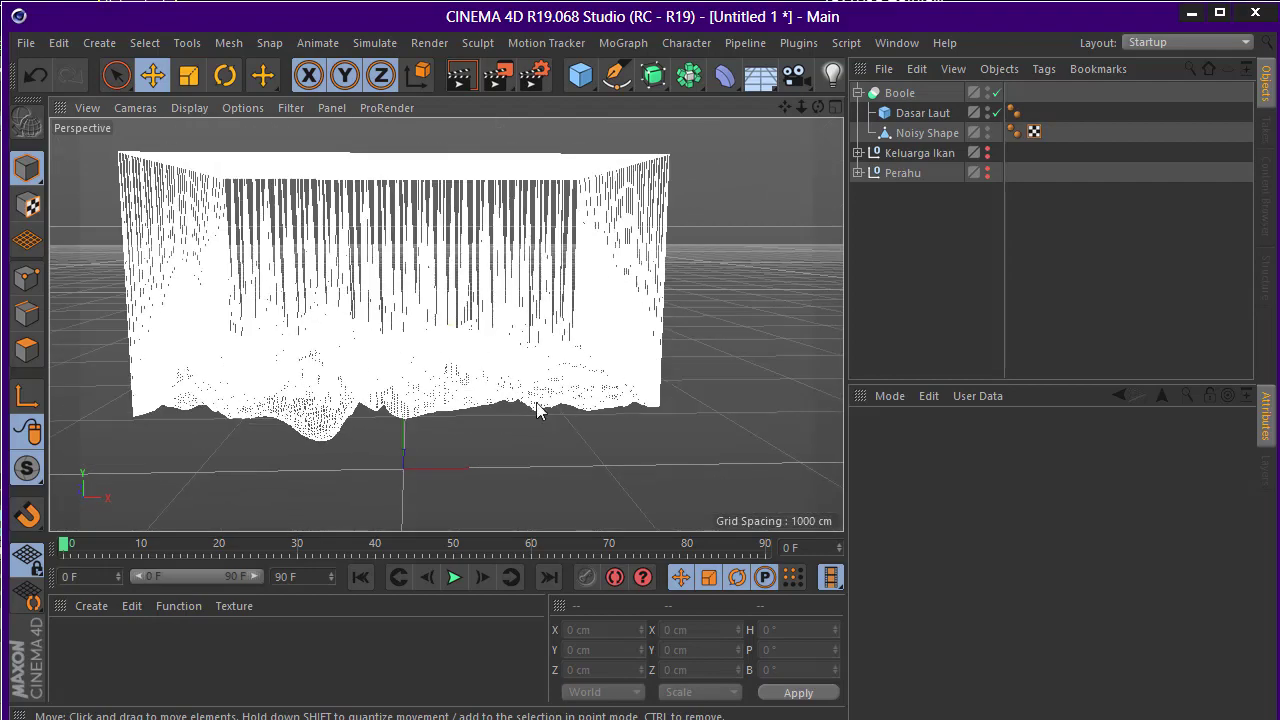
{"action": "left_click", "coordinate": [212, 109]}
{"action": "left_click", "coordinate": [216, 132]}
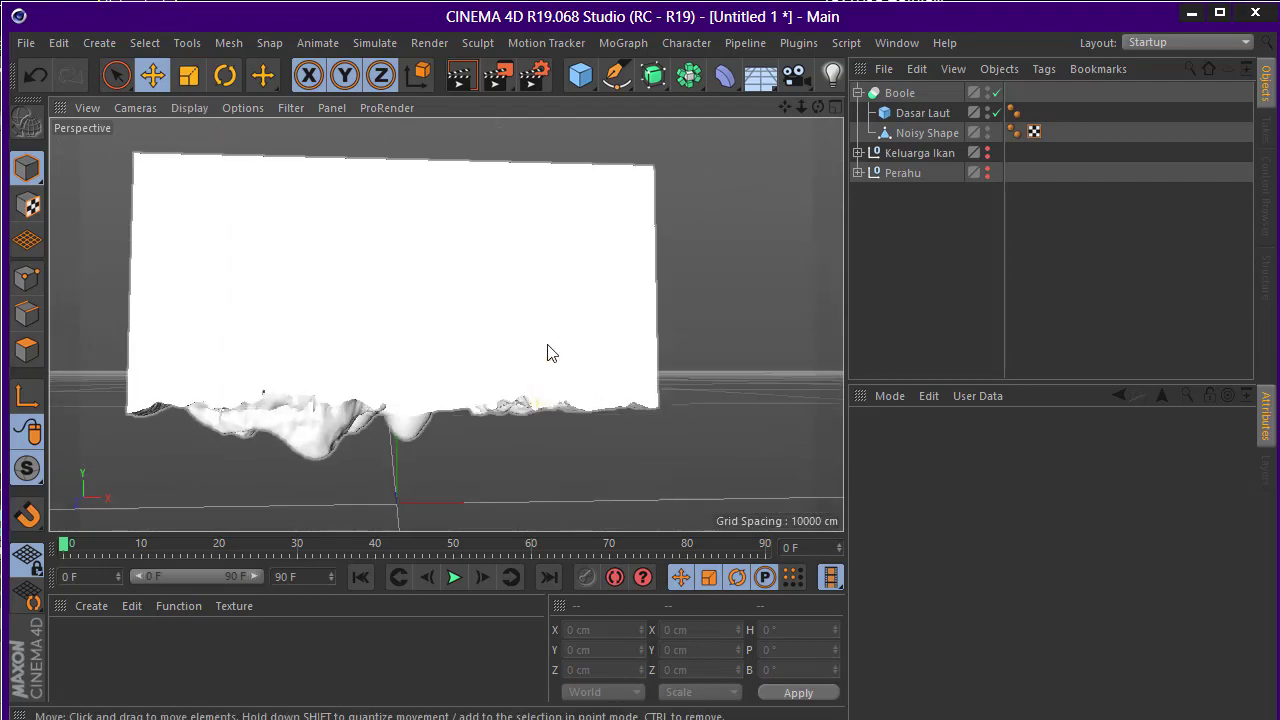
Orbit out to inspect the carved block, then select Boole and open its context menu
{"action": "mouse_move", "coordinate": [549, 351]}
{"action": "left_mouse_down", "text": "alt"}
{"action": "mouse_move", "coordinate": [655, 258]}
{"action": "mouse_move", "coordinate": [664, 341]}
{"action": "mouse_move", "coordinate": [537, 397]}
{"action": "mouse_move", "coordinate": [316, 398]}
{"action": "mouse_move", "coordinate": [474, 380]}
{"action": "mouse_move", "coordinate": [426, 366]}
{"action": "mouse_move", "coordinate": [580, 377]}
{"action": "mouse_move", "coordinate": [700, 360]}
{"action": "mouse_move", "coordinate": [436, 370]}
{"action": "mouse_move", "coordinate": [669, 314]}
{"action": "mouse_move", "coordinate": [657, 343]}
{"action": "mouse_move", "coordinate": [866, 260]}
{"action": "left_mouse_up", "text": "alt"}
{"action": "scroll", "coordinate": [503, 370], "scroll_direction": "up", "scroll_amount": 3}
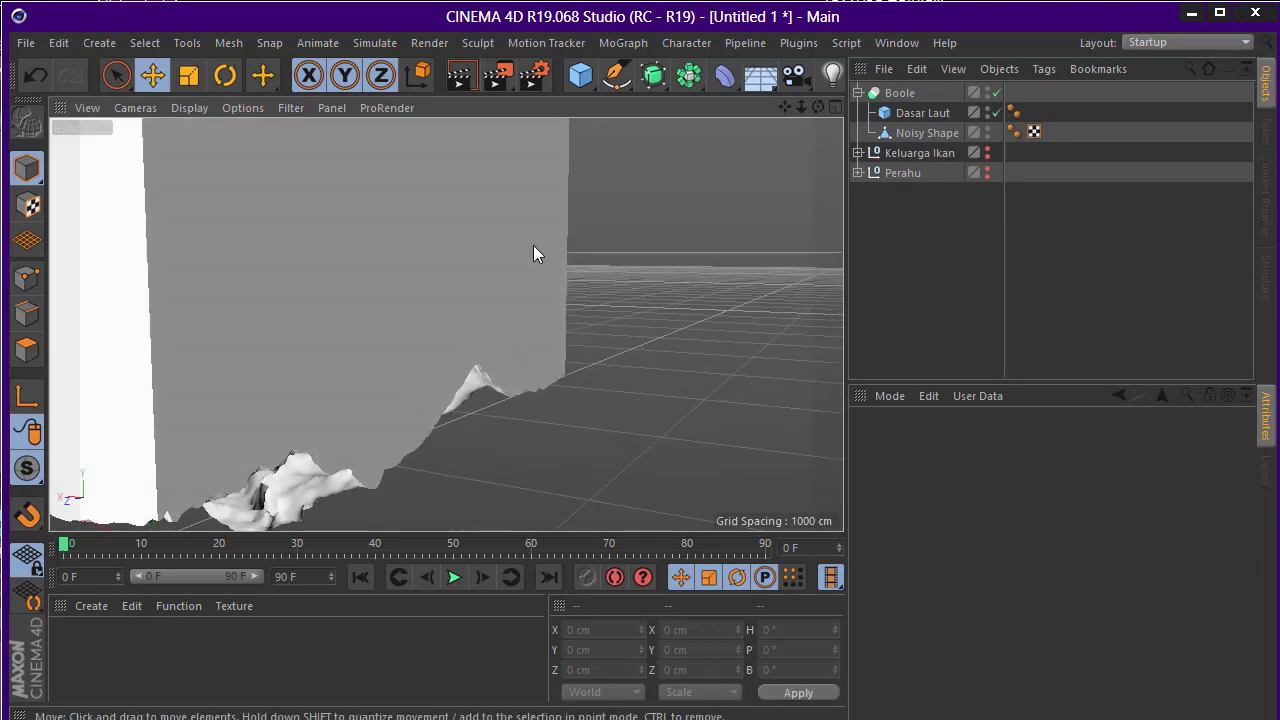
{"action": "mouse_move", "coordinate": [533, 248]}
{"action": "left_mouse_down", "text": "alt"}
{"action": "mouse_move", "coordinate": [520, 323]}
{"action": "mouse_move", "coordinate": [563, 251]}
{"action": "mouse_move", "coordinate": [473, 323]}
{"action": "mouse_move", "coordinate": [472, 362]}
{"action": "mouse_move", "coordinate": [445, 377]}
{"action": "mouse_move", "coordinate": [481, 358]}
{"action": "mouse_move", "coordinate": [458, 397]}
{"action": "left_mouse_up", "text": "alt"}
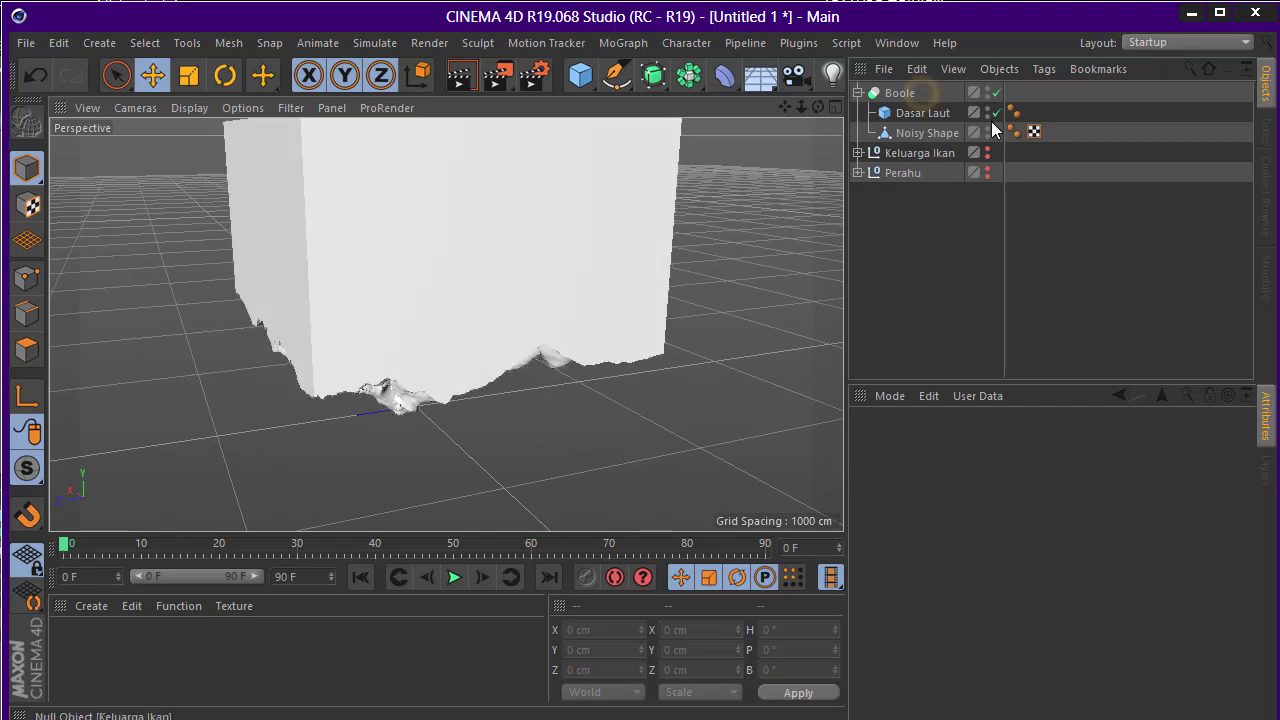
{"action": "left_click", "coordinate": [899, 93]}
{"action": "right_click", "coordinate": [899, 93]}
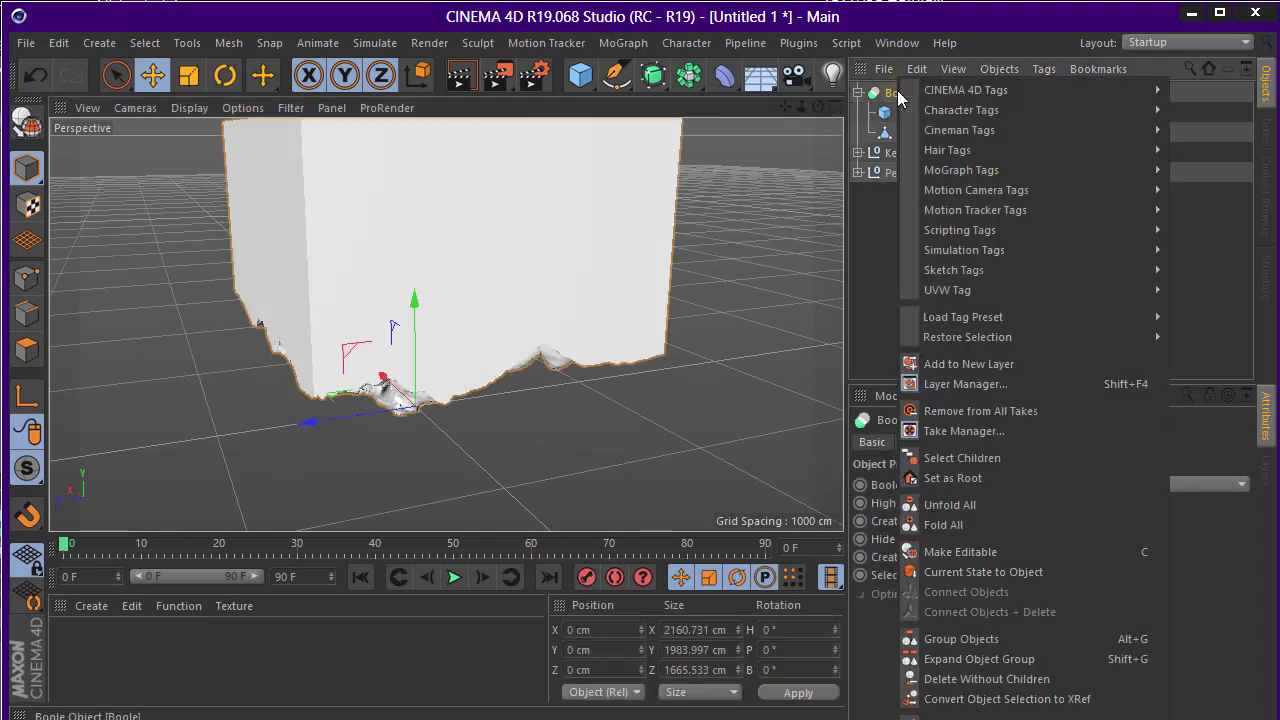
Rotate the Boole block 180° on P to flip it upside down
{"action": "left_click", "coordinate": [880, 273]}
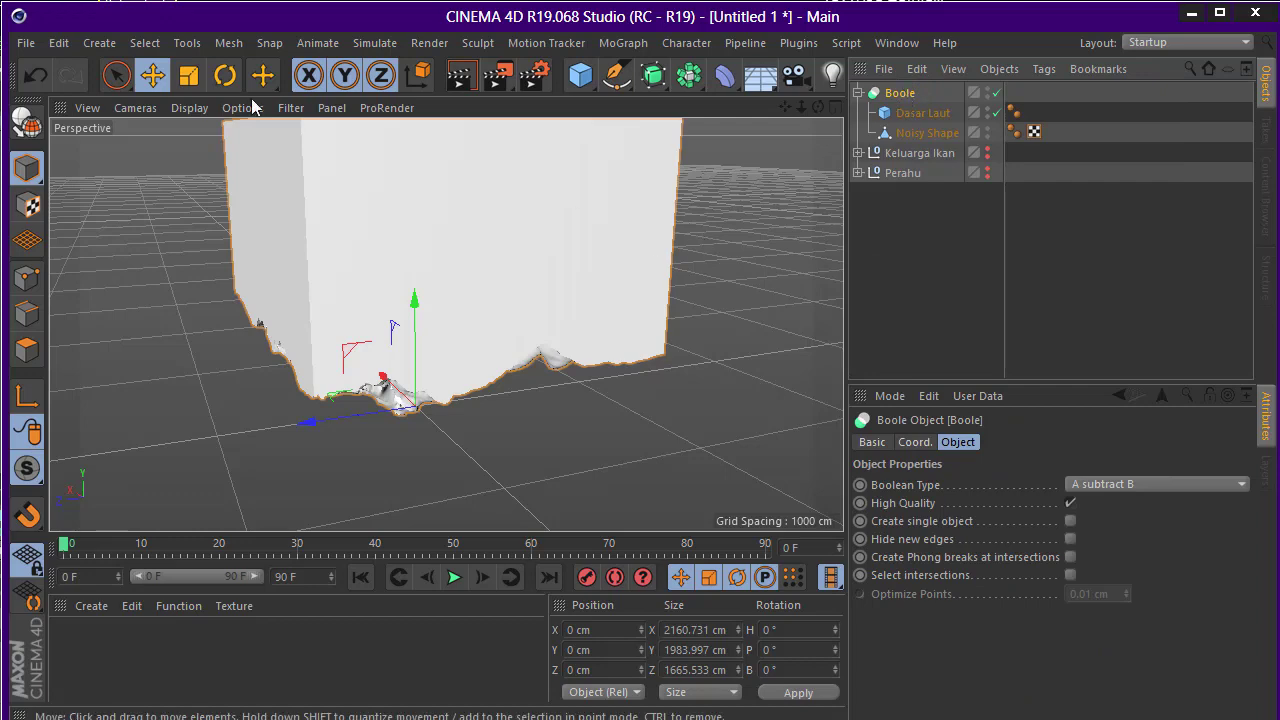
{"action": "left_click", "coordinate": [225, 75]}
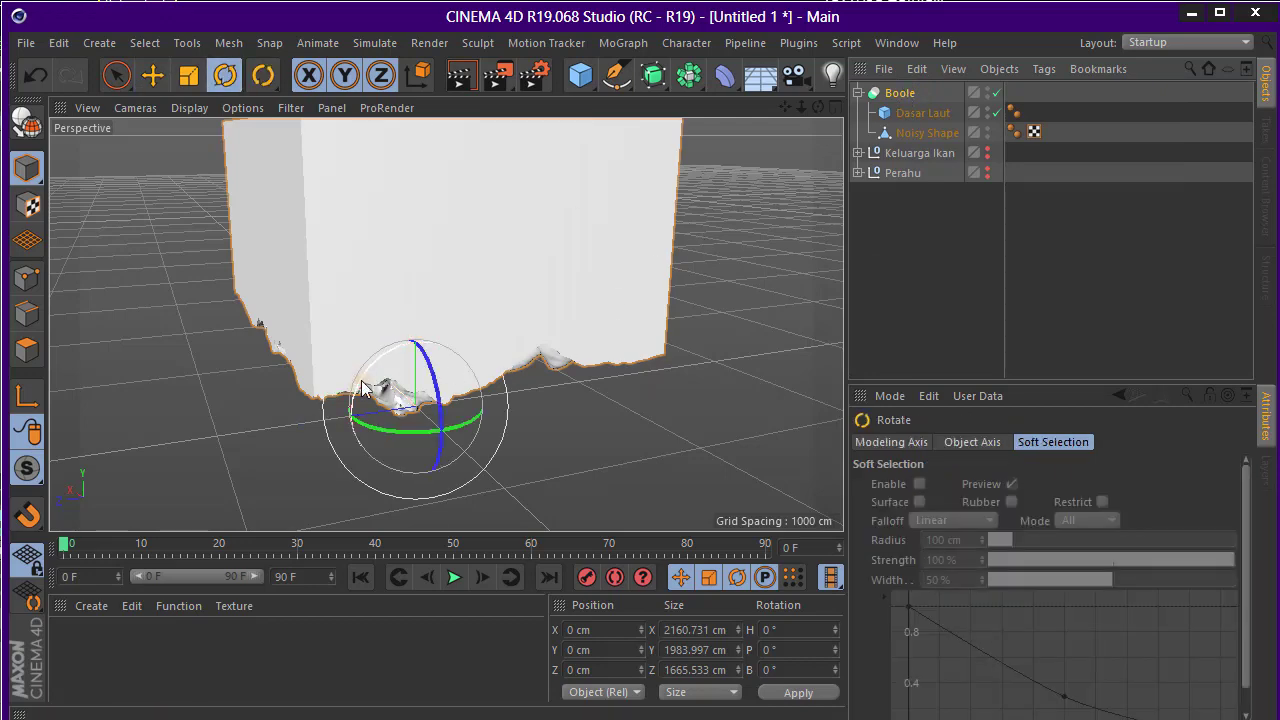
{"action": "mouse_move", "coordinate": [361, 373]}
{"action": "left_mouse_down"}
{"action": "mouse_move", "coordinate": [743, 383]}
{"action": "mouse_move", "coordinate": [308, 230]}
{"action": "mouse_move", "coordinate": [343, 280]}
{"action": "left_mouse_up"}
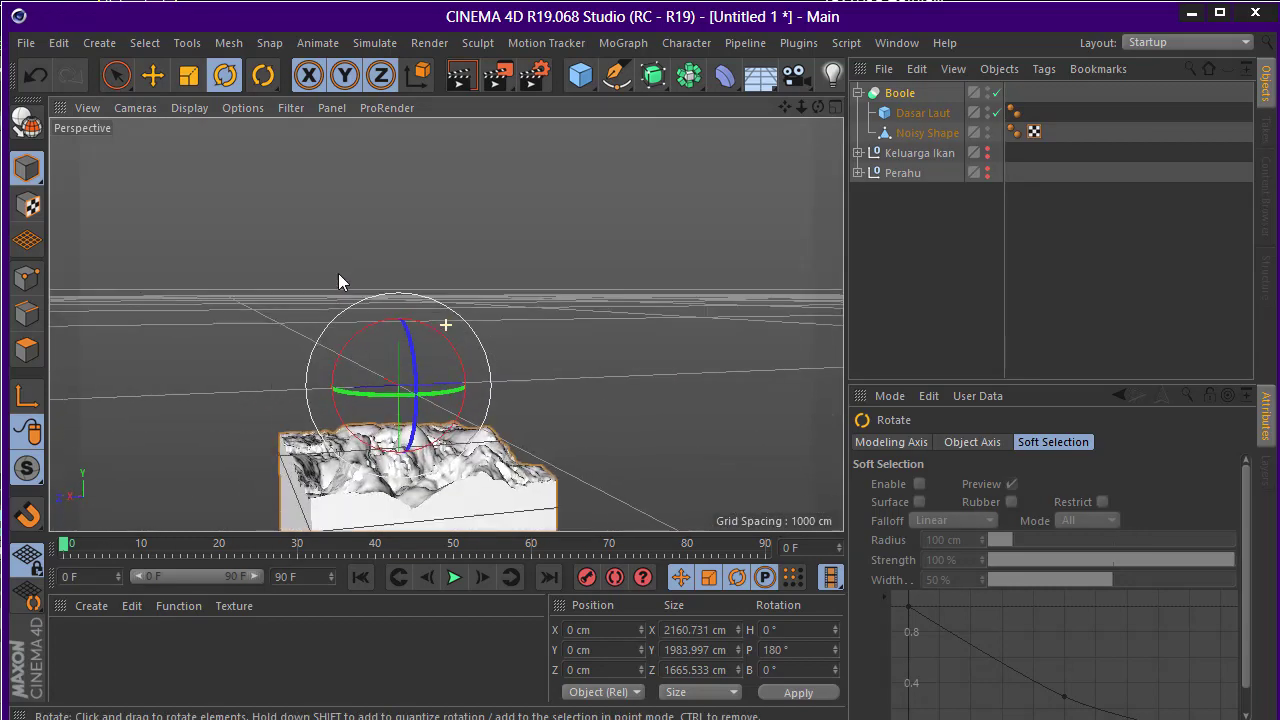
Raise the flipped Boole block along Y to about 1453 cm
{"action": "key", "text": "e"}
{"action": "left_click_drag", "start_coordinate": [404, 478], "coordinate": [415, 286]}
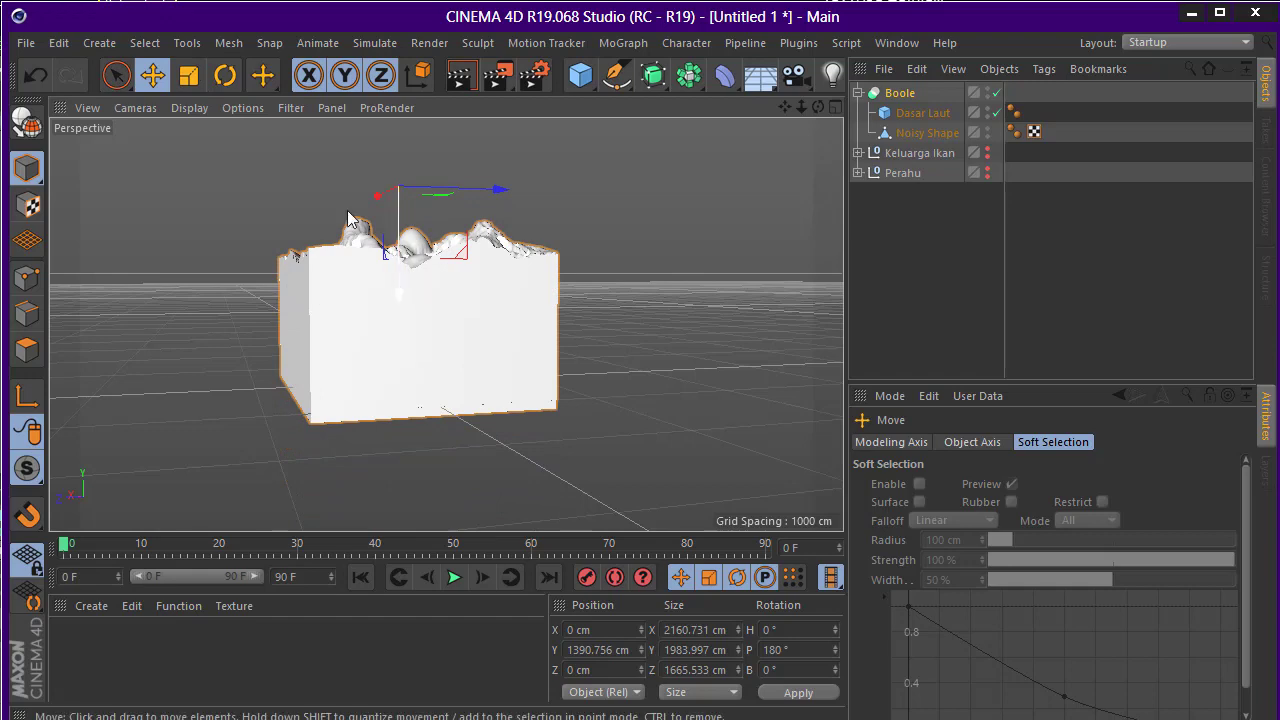
{"action": "left_click", "coordinate": [420, 75]}
{"action": "mouse_move", "coordinate": [403, 150]}
{"action": "left_mouse_down", "text": "alt"}
{"action": "mouse_move", "coordinate": [403, 124]}
{"action": "mouse_move", "coordinate": [523, 135]}
{"action": "mouse_move", "coordinate": [447, 224]}
{"action": "mouse_move", "coordinate": [466, 351]}
{"action": "mouse_move", "coordinate": [543, 208]}
{"action": "mouse_move", "coordinate": [357, 253]}
{"action": "mouse_move", "coordinate": [389, 197]}
{"action": "mouse_move", "coordinate": [447, 263]}
{"action": "mouse_move", "coordinate": [566, 266]}
{"action": "left_mouse_up", "text": "alt"}
Add a Floor object and select the Boole block
{"action": "left_click", "coordinate": [766, 78]}
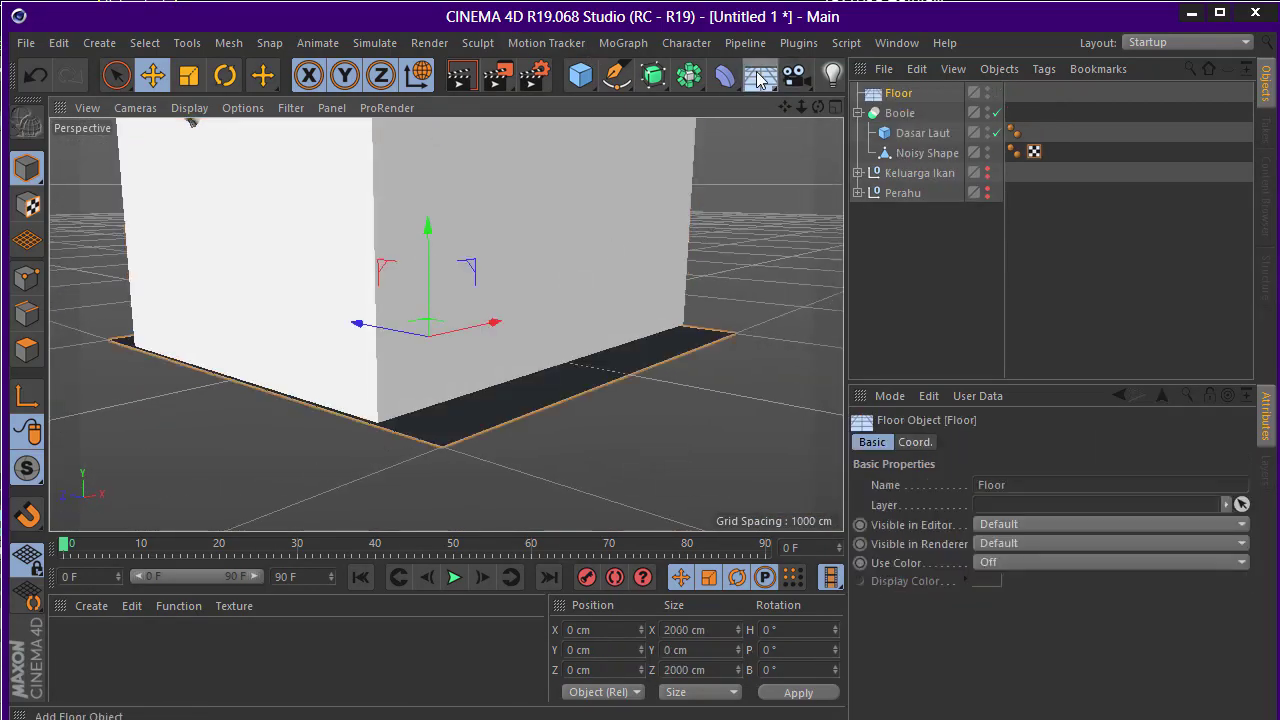
{"action": "mouse_move", "coordinate": [408, 348]}
{"action": "left_mouse_down", "text": "alt"}
{"action": "mouse_move", "coordinate": [408, 291]}
{"action": "mouse_move", "coordinate": [423, 388]}
{"action": "mouse_move", "coordinate": [463, 414]}
{"action": "mouse_move", "coordinate": [314, 446]}
{"action": "mouse_move", "coordinate": [560, 330]}
{"action": "mouse_move", "coordinate": [652, 320]}
{"action": "mouse_move", "coordinate": [592, 262]}
{"action": "left_mouse_up", "text": "alt"}
{"action": "left_click", "coordinate": [652, 320]}
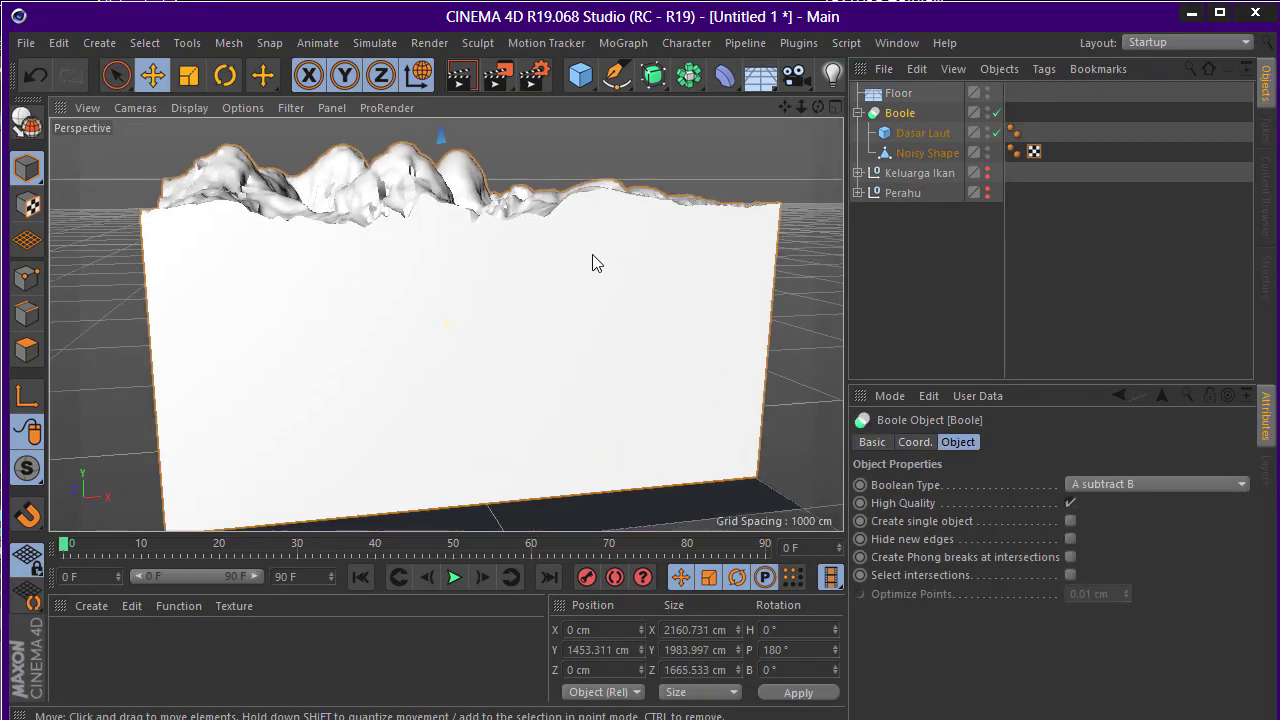
{"action": "scroll", "coordinate": [443, 142], "scroll_direction": "down", "scroll_amount": 5}
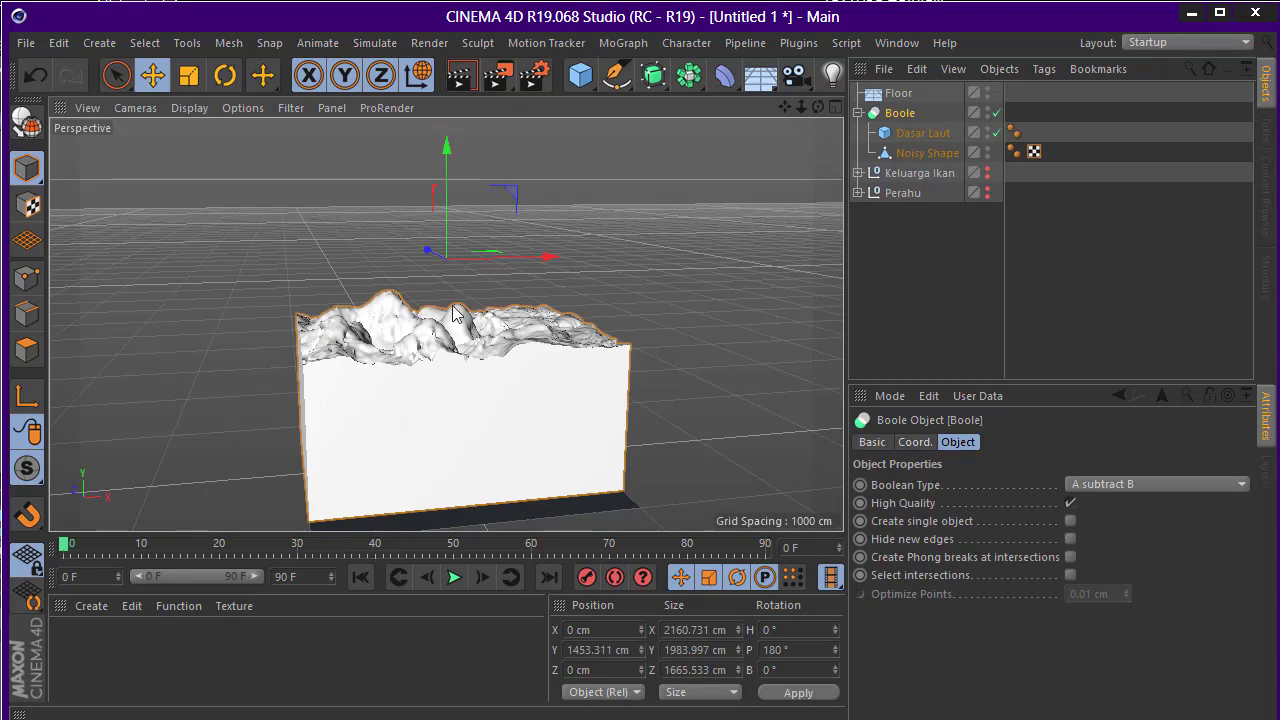
{"action": "scroll", "coordinate": [428, 360], "scroll_direction": "up", "scroll_amount": 3}
Lower the Boole block to Y about 1438.9 cm, then select Dasar Laut
{"action": "mouse_move", "coordinate": [428, 360]}
{"action": "left_mouse_down", "text": "alt"}
{"action": "mouse_move", "coordinate": [514, 178]}
{"action": "mouse_move", "coordinate": [528, 266]}
{"action": "mouse_move", "coordinate": [455, 140]}
{"action": "mouse_move", "coordinate": [477, 143]}
{"action": "mouse_move", "coordinate": [543, 322]}
{"action": "mouse_move", "coordinate": [487, 347]}
{"action": "mouse_move", "coordinate": [608, 168]}
{"action": "left_mouse_up", "text": "alt"}
{"action": "scroll", "coordinate": [458, 178], "scroll_direction": "down", "scroll_amount": 2}
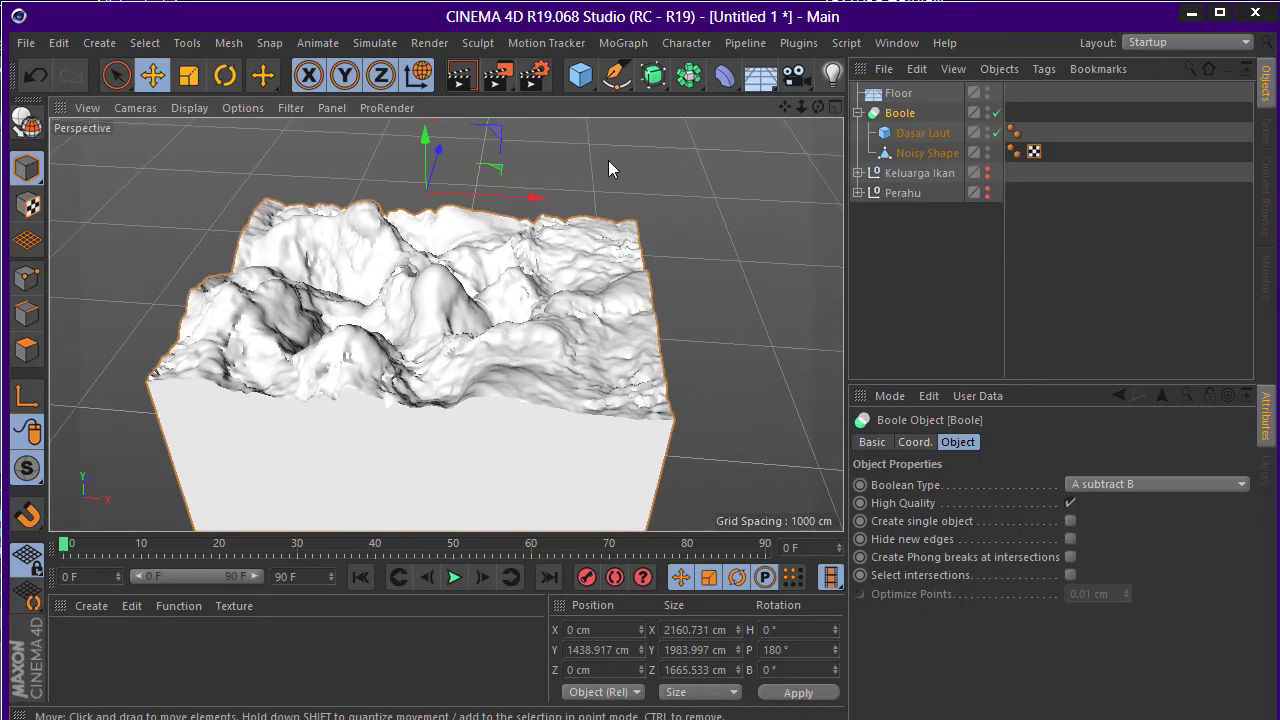
{"action": "mouse_move", "coordinate": [564, 205]}
{"action": "left_mouse_down", "text": "alt"}
{"action": "mouse_move", "coordinate": [600, 300]}
{"action": "mouse_move", "coordinate": [640, 260]}
{"action": "left_mouse_up", "text": "alt"}
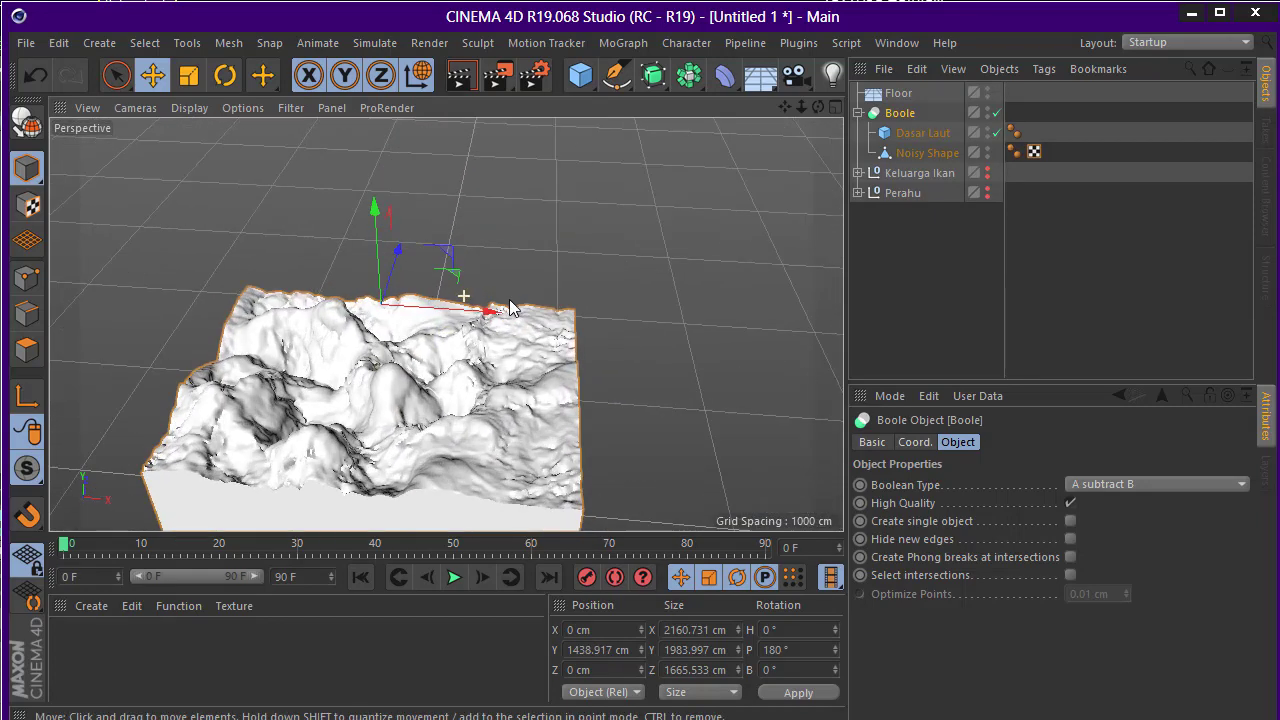
{"action": "left_click", "coordinate": [910, 133]}
Copy Dasar Laut out of the Boole and resize it to 1990 × 1500 × 1490 cm
{"action": "left_click_drag", "start_coordinate": [912, 108], "coordinate": [912, 115], "text": "ctrl"}
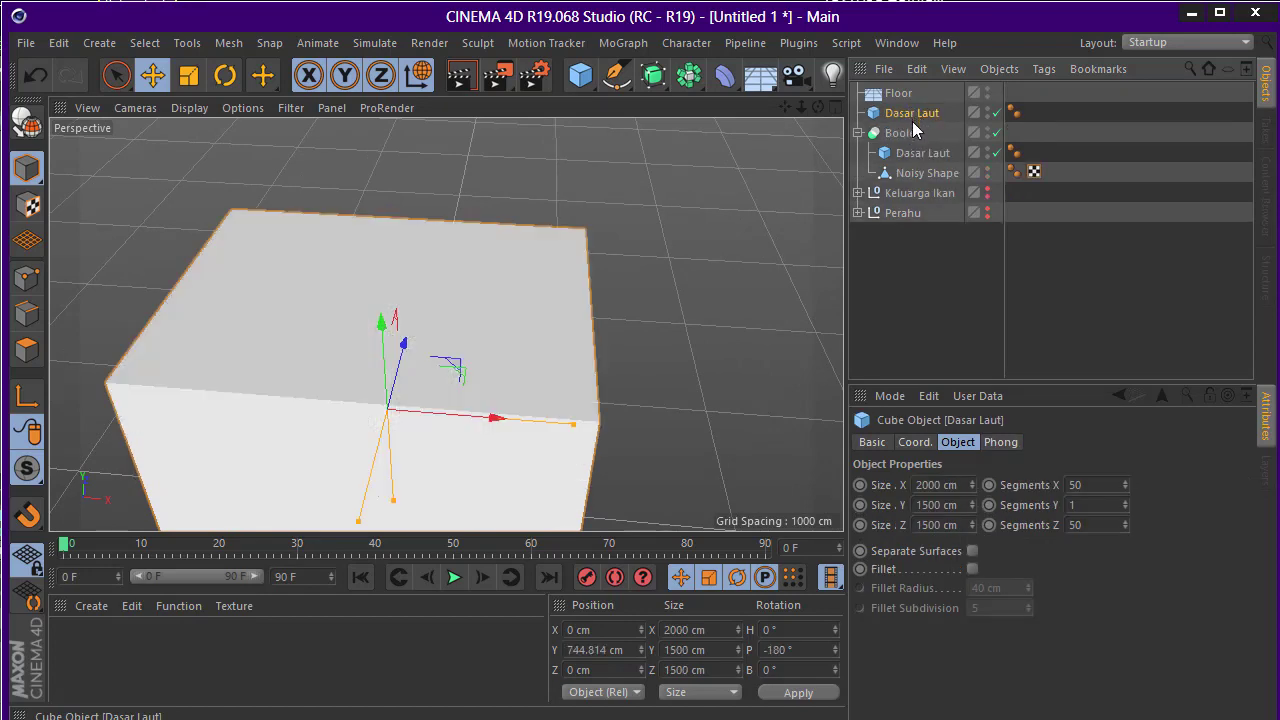
{"action": "mouse_move", "coordinate": [462, 261]}
{"action": "left_mouse_down", "text": "alt"}
{"action": "mouse_move", "coordinate": [488, 324]}
{"action": "mouse_move", "coordinate": [480, 308]}
{"action": "mouse_move", "coordinate": [560, 314]}
{"action": "mouse_move", "coordinate": [623, 274]}
{"action": "mouse_move", "coordinate": [491, 277]}
{"action": "left_mouse_up", "text": "alt"}
{"action": "scroll", "coordinate": [491, 277], "scroll_direction": "up", "scroll_amount": 5}
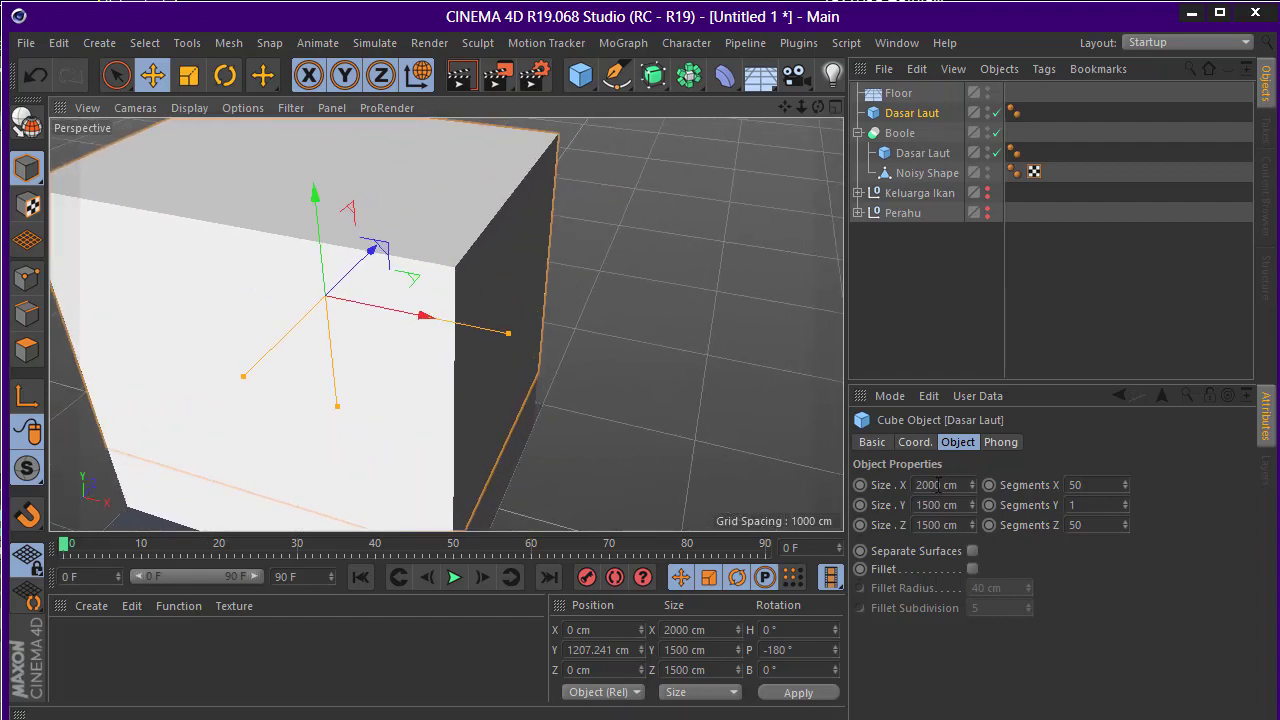
{"action": "left_click", "coordinate": [939, 485]}
{"action": "type", "text": "205"}
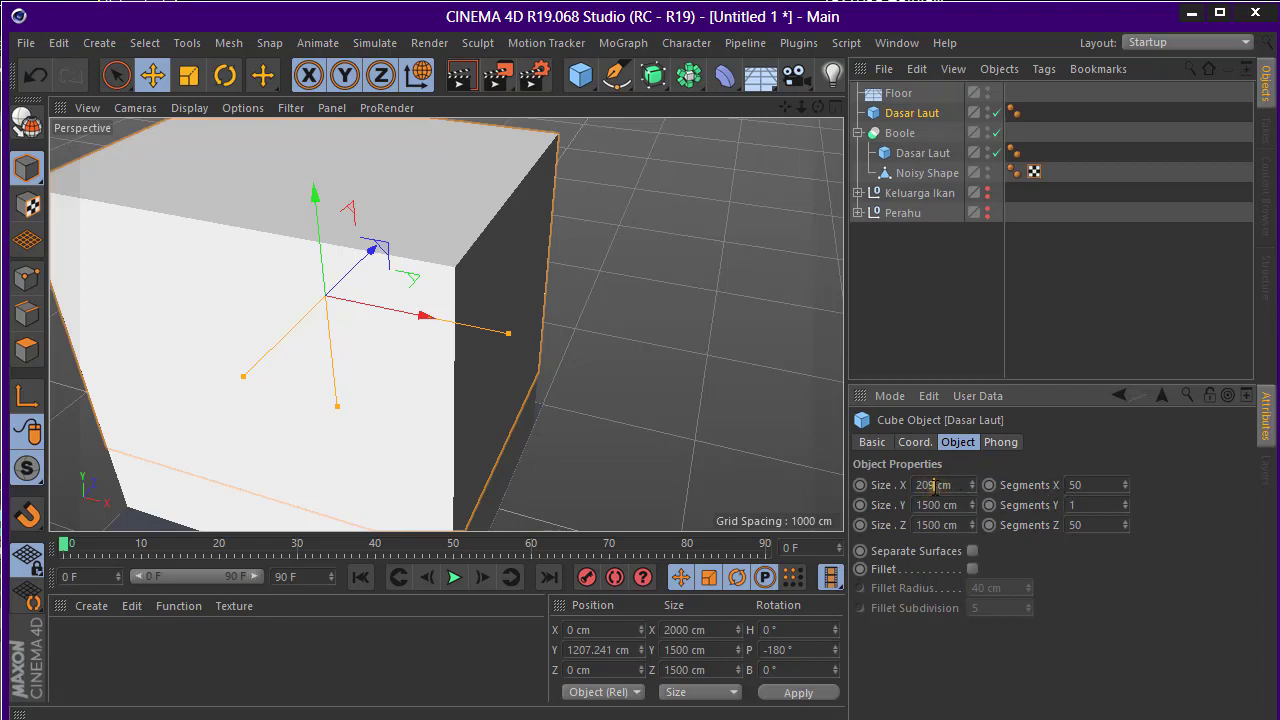
{"action": "type", "text": "10"}
{"action": "type", "text": "990"}
{"action": "key", "text": "Return"}
{"action": "type", "text": "1490"}
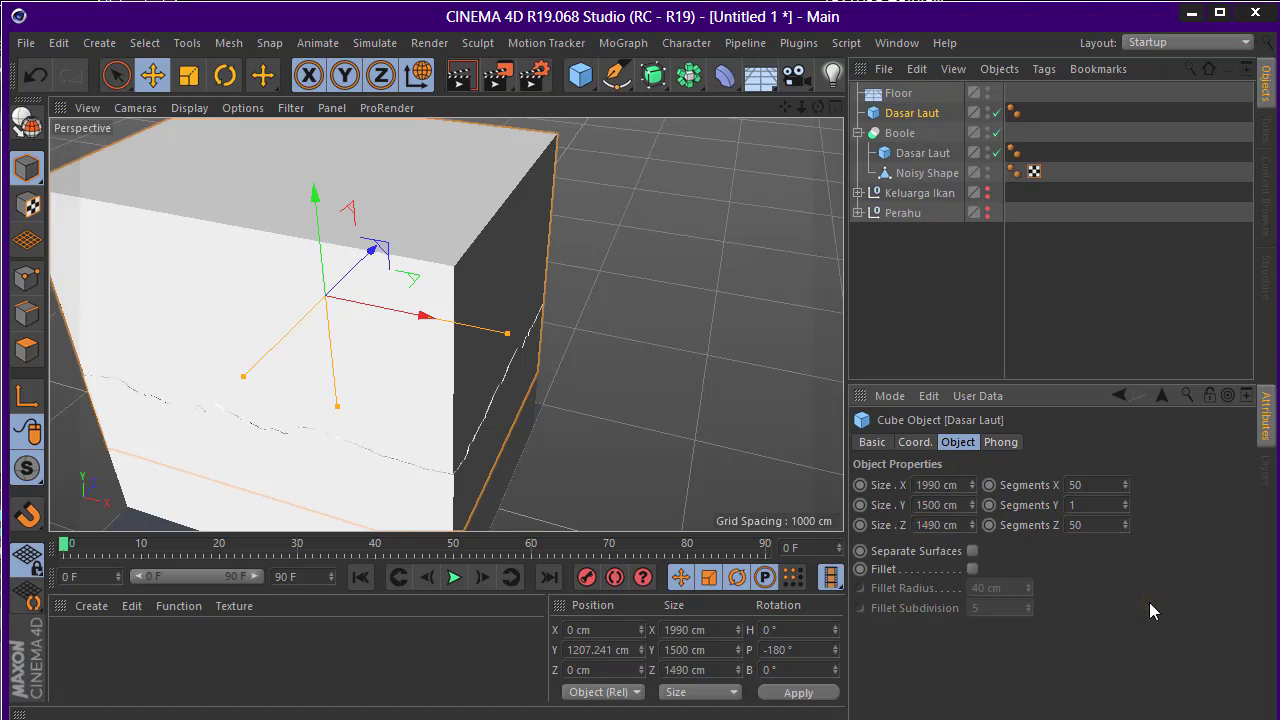
Zoom and orbit around the copied cube, undoing an accidental upward move
{"action": "scroll", "coordinate": [552, 362], "scroll_direction": "up", "scroll_amount": 3}
{"action": "scroll", "coordinate": [552, 364], "scroll_direction": "up", "scroll_amount": 3}
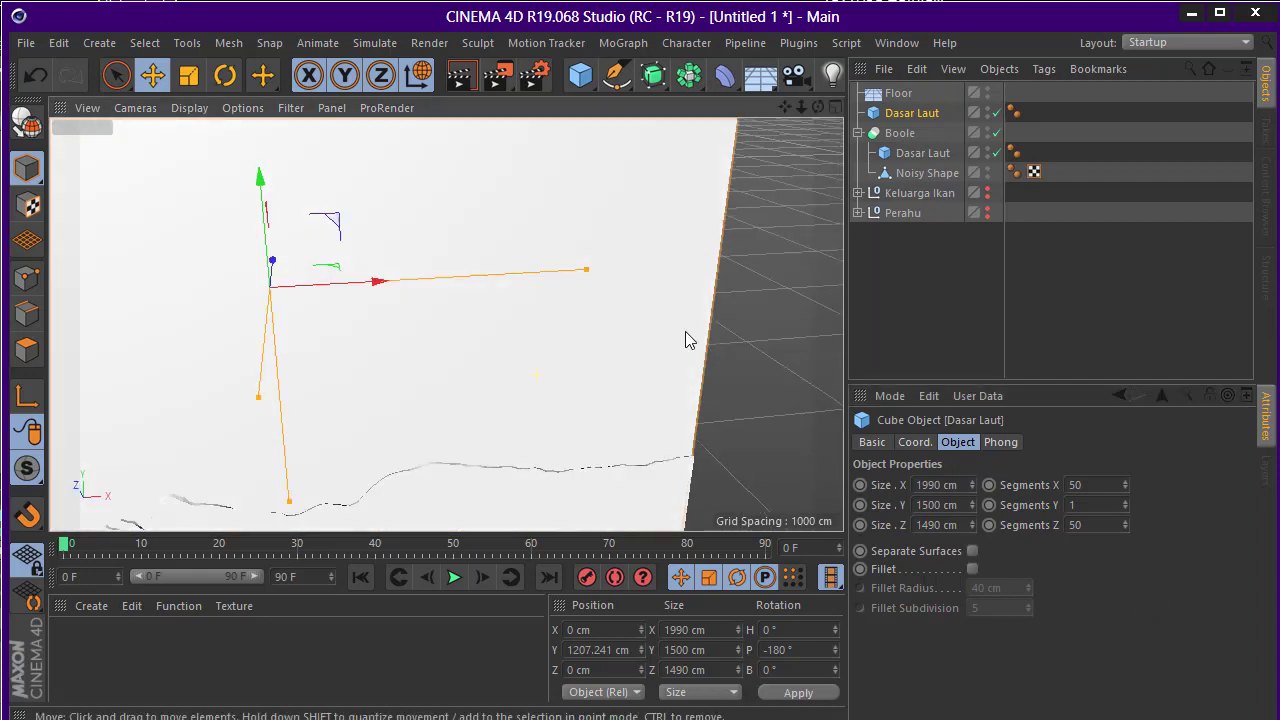
{"action": "scroll", "coordinate": [671, 357], "scroll_direction": "down", "scroll_amount": 3}
{"action": "scroll", "coordinate": [543, 357], "scroll_direction": "up", "scroll_amount": 2}
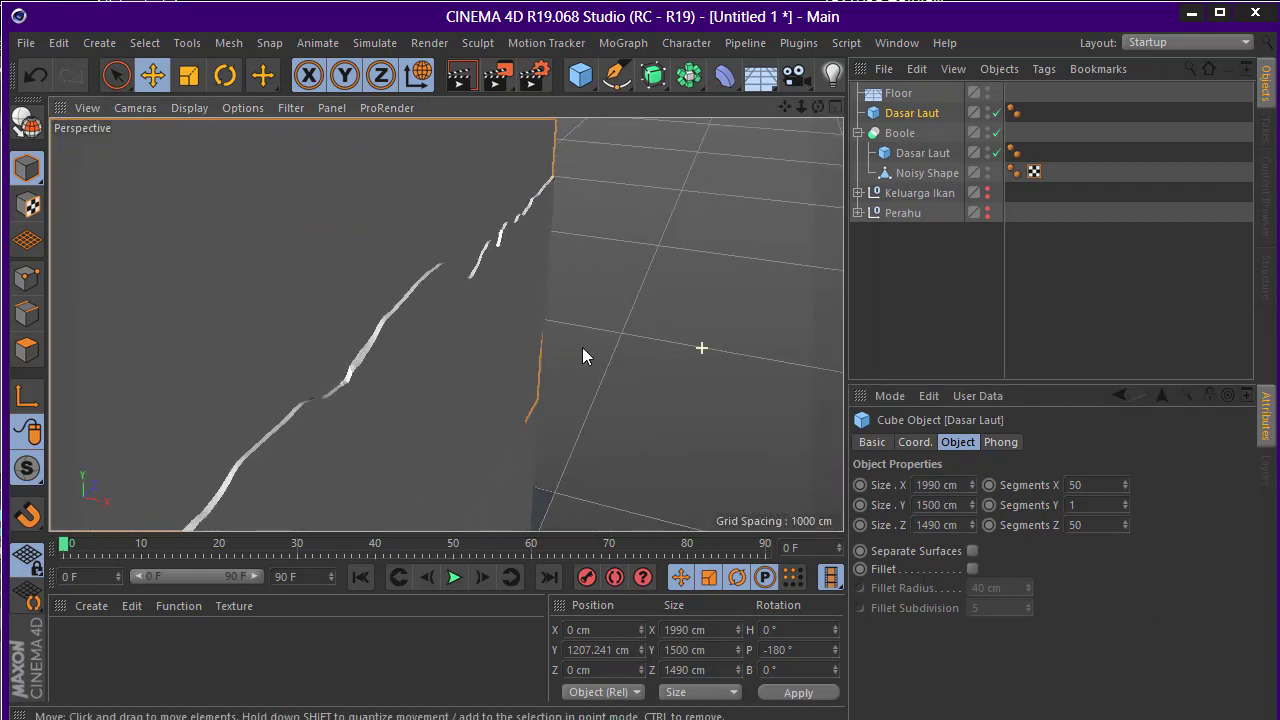
{"action": "scroll", "coordinate": [586, 354], "scroll_direction": "down", "scroll_amount": 3}
{"action": "scroll", "coordinate": [663, 371], "scroll_direction": "up", "scroll_amount": 2}
{"action": "scroll", "coordinate": [700, 370], "scroll_direction": "down", "scroll_amount": 3}
{"action": "left_click_drag", "start_coordinate": [713, 375], "coordinate": [743, 313], "text": "alt"}
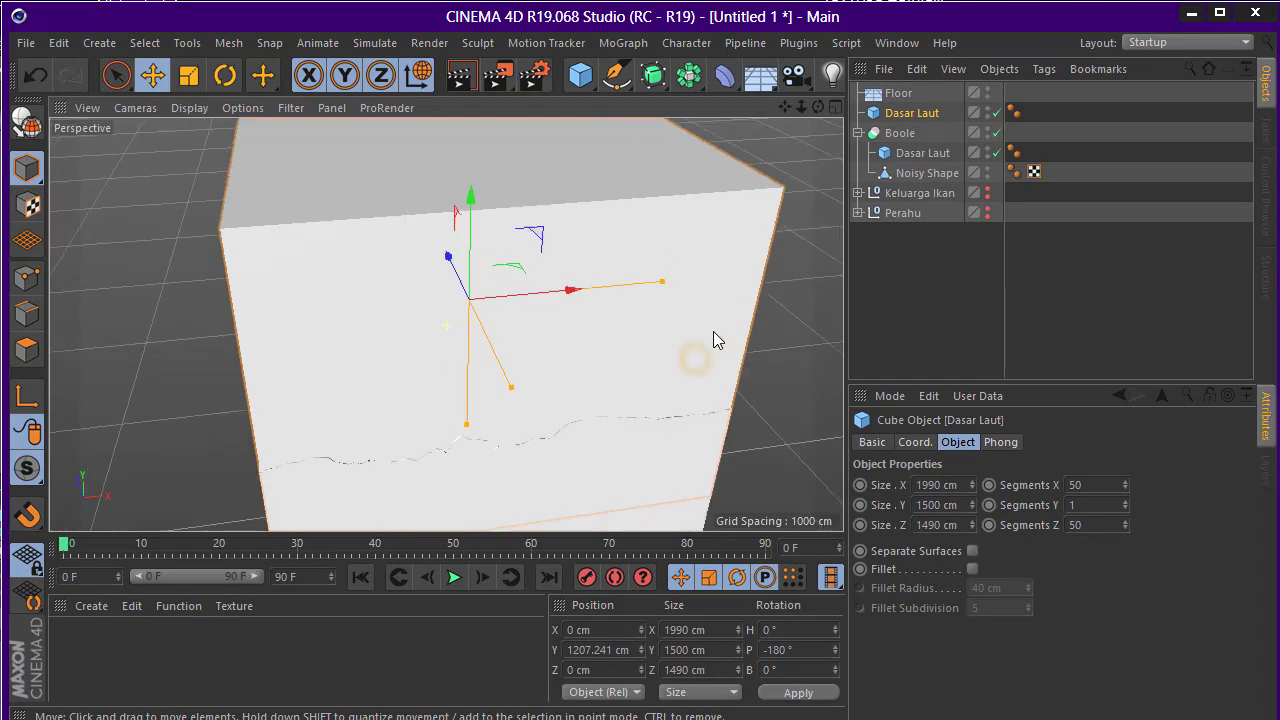
{"action": "left_click_drag", "start_coordinate": [557, 355], "coordinate": [476, 435], "text": "alt"}
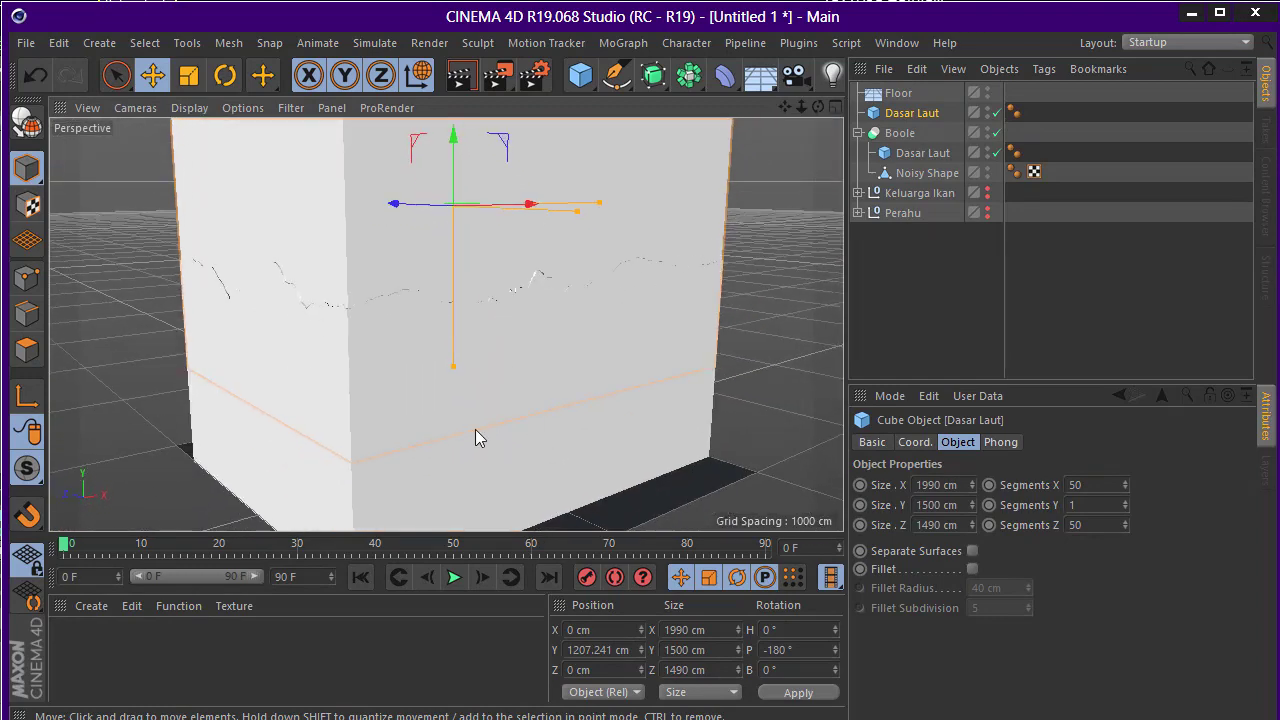
{"action": "mouse_move", "coordinate": [451, 177]}
{"action": "left_mouse_down"}
{"action": "mouse_move", "coordinate": [439, 226]}
{"action": "mouse_move", "coordinate": [553, 223]}
{"action": "mouse_move", "coordinate": [439, 299]}
{"action": "left_mouse_up"}
{"action": "key", "text": "ctrl+z"}
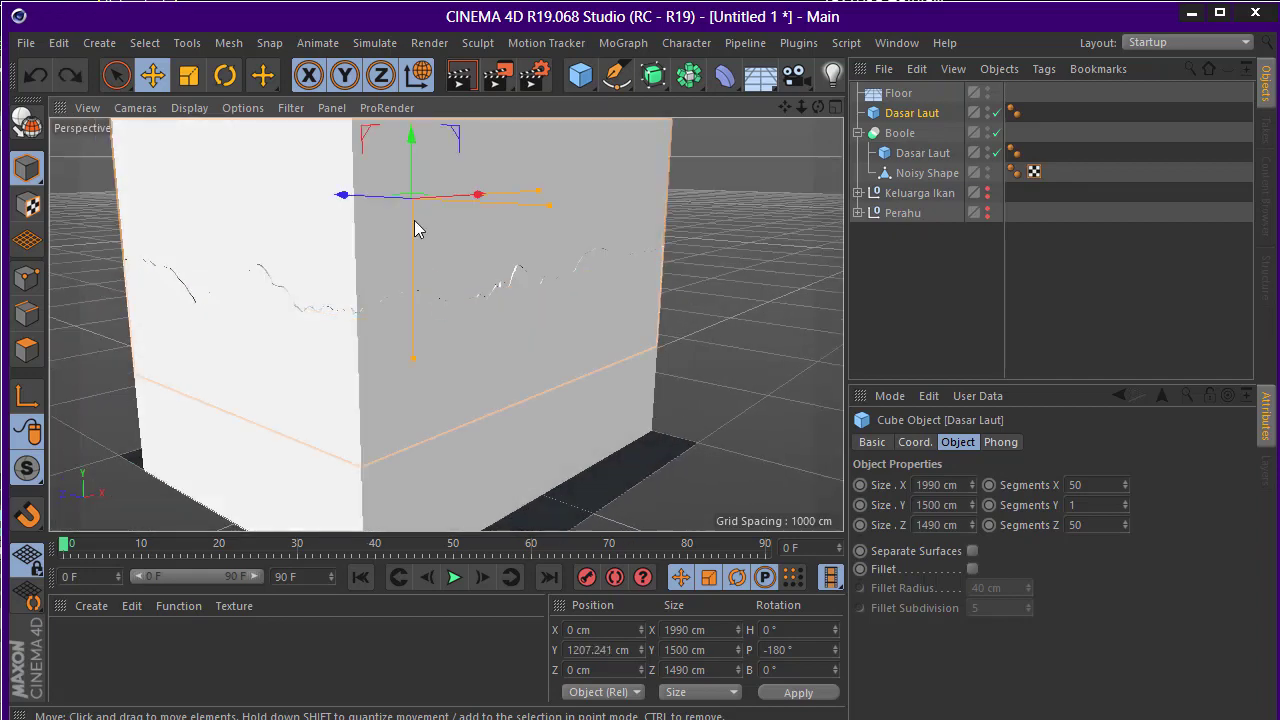
Cycle the viewport display through Lines and settle on Gouraud Shading (Lines)
{"action": "left_click", "coordinate": [189, 108]}
{"action": "left_click", "coordinate": [236, 162]}
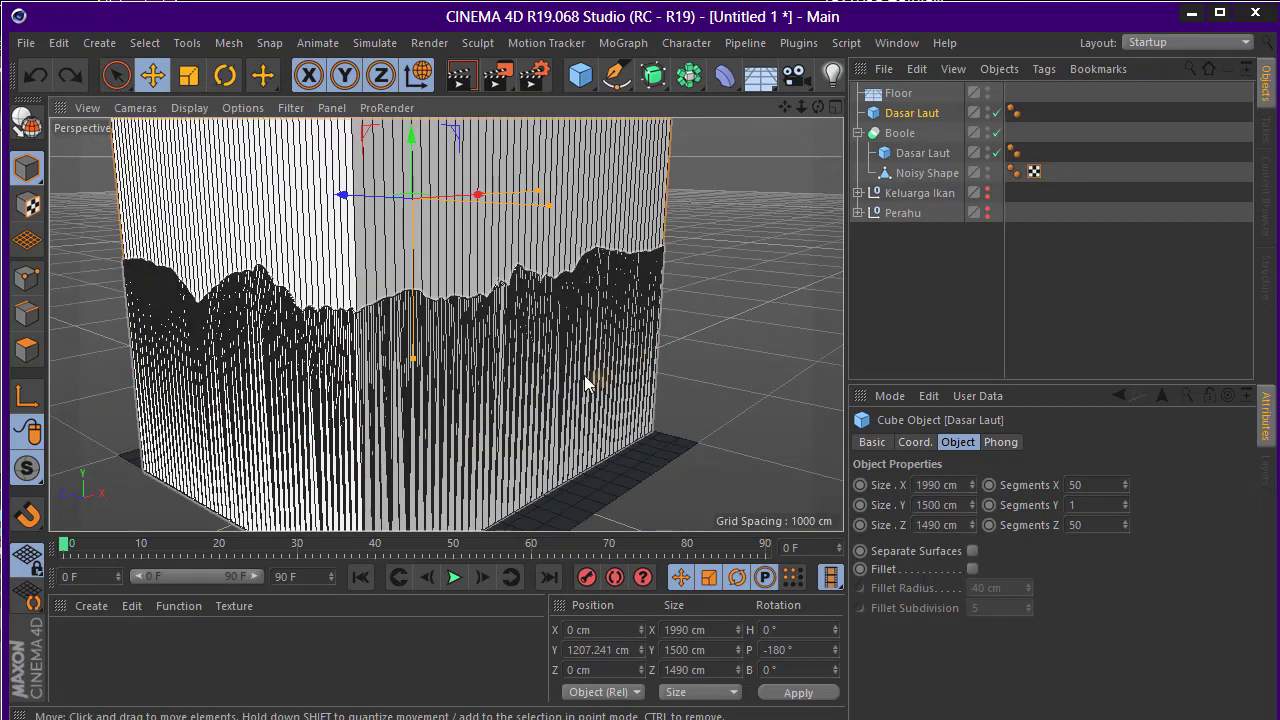
{"action": "left_click_drag", "start_coordinate": [236, 162], "coordinate": [177, 134], "text": "alt"}
{"action": "left_click", "coordinate": [189, 108]}
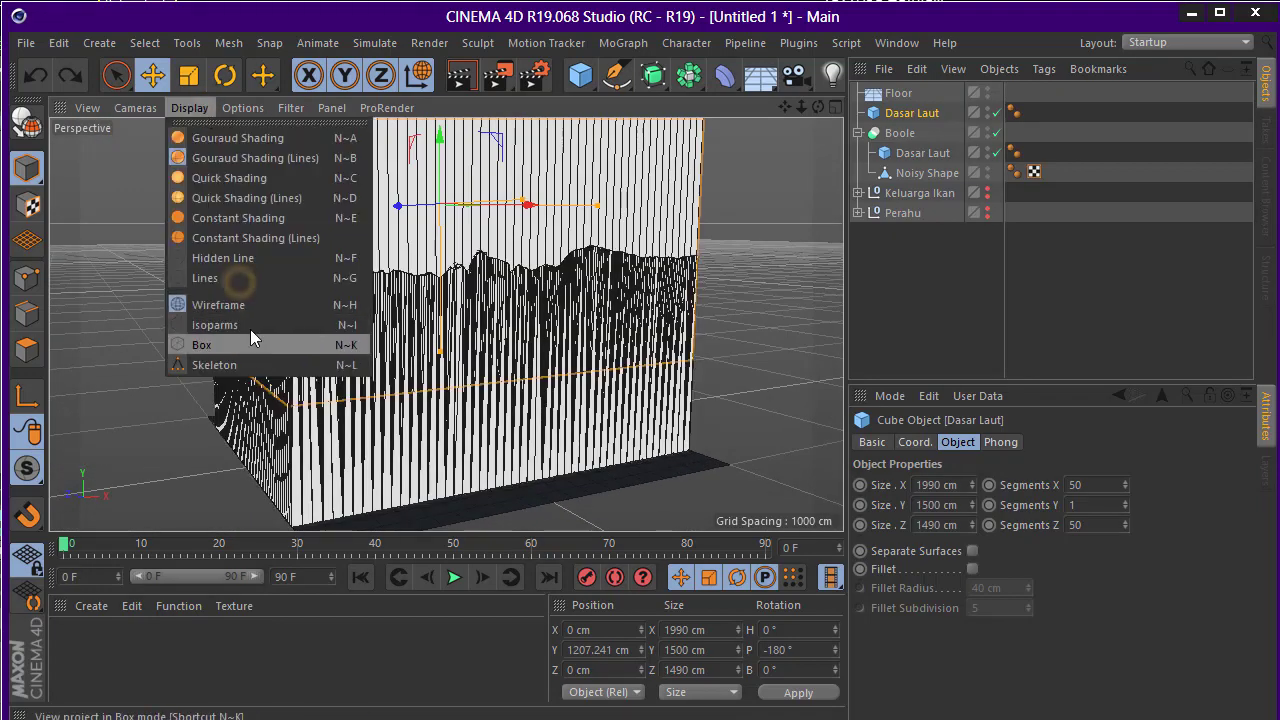
{"action": "left_click", "coordinate": [241, 281]}
{"action": "mouse_move", "coordinate": [241, 281]}
{"action": "left_mouse_down", "text": "alt"}
{"action": "mouse_move", "coordinate": [575, 402]}
{"action": "mouse_move", "coordinate": [386, 234]}
{"action": "mouse_move", "coordinate": [480, 240]}
{"action": "mouse_move", "coordinate": [300, 251]}
{"action": "mouse_move", "coordinate": [212, 204]}
{"action": "mouse_move", "coordinate": [420, 251]}
{"action": "mouse_move", "coordinate": [457, 331]}
{"action": "mouse_move", "coordinate": [443, 286]}
{"action": "mouse_move", "coordinate": [400, 293]}
{"action": "mouse_move", "coordinate": [508, 251]}
{"action": "left_mouse_up", "text": "alt"}
{"action": "left_click", "coordinate": [189, 108]}
{"action": "left_click", "coordinate": [209, 153]}
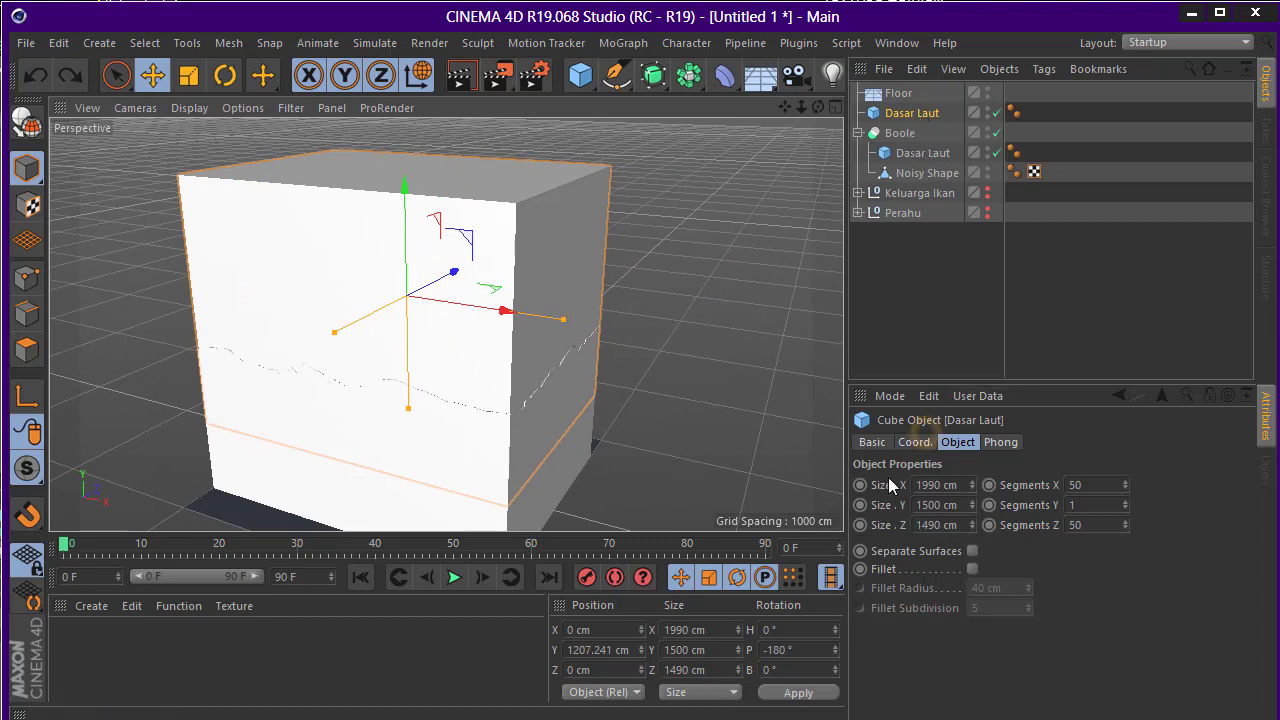
Set the outer cube's Use Color to Off in its Basic tab, then deselect
{"action": "left_click", "coordinate": [924, 441]}
{"action": "left_click", "coordinate": [888, 443]}
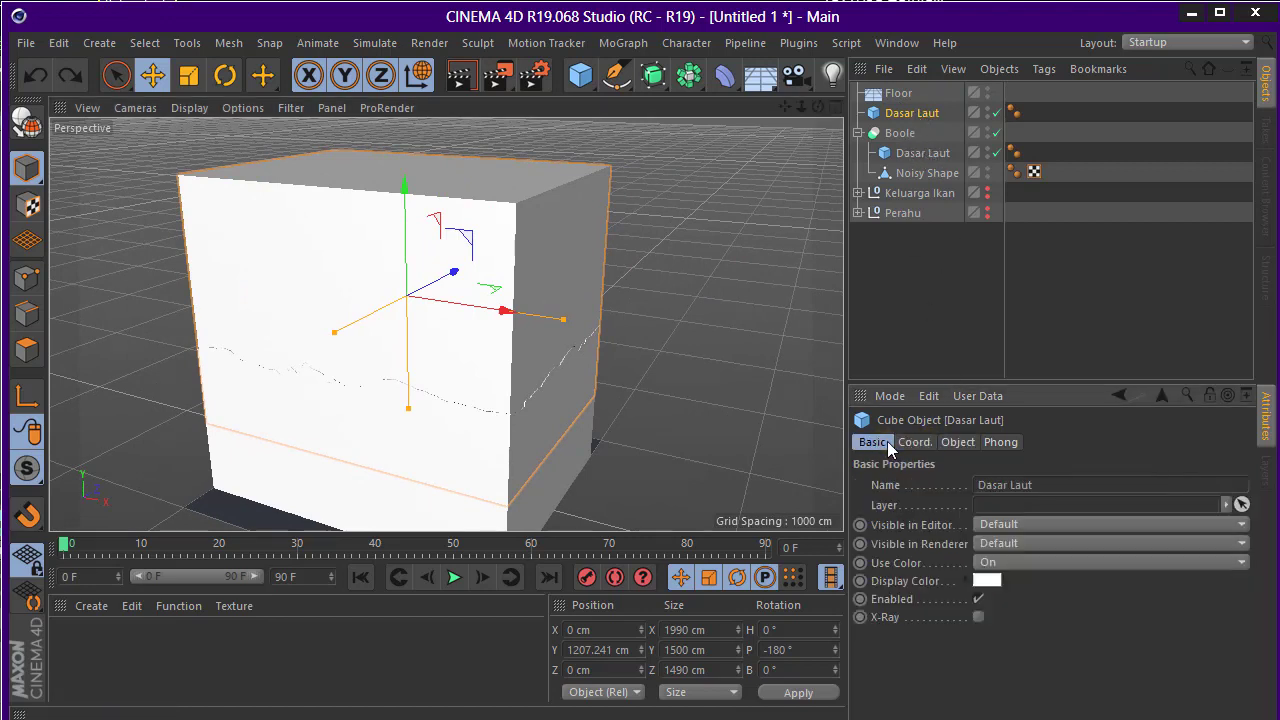
{"action": "left_click", "coordinate": [1000, 562]}
{"action": "left_click", "coordinate": [1008, 586]}
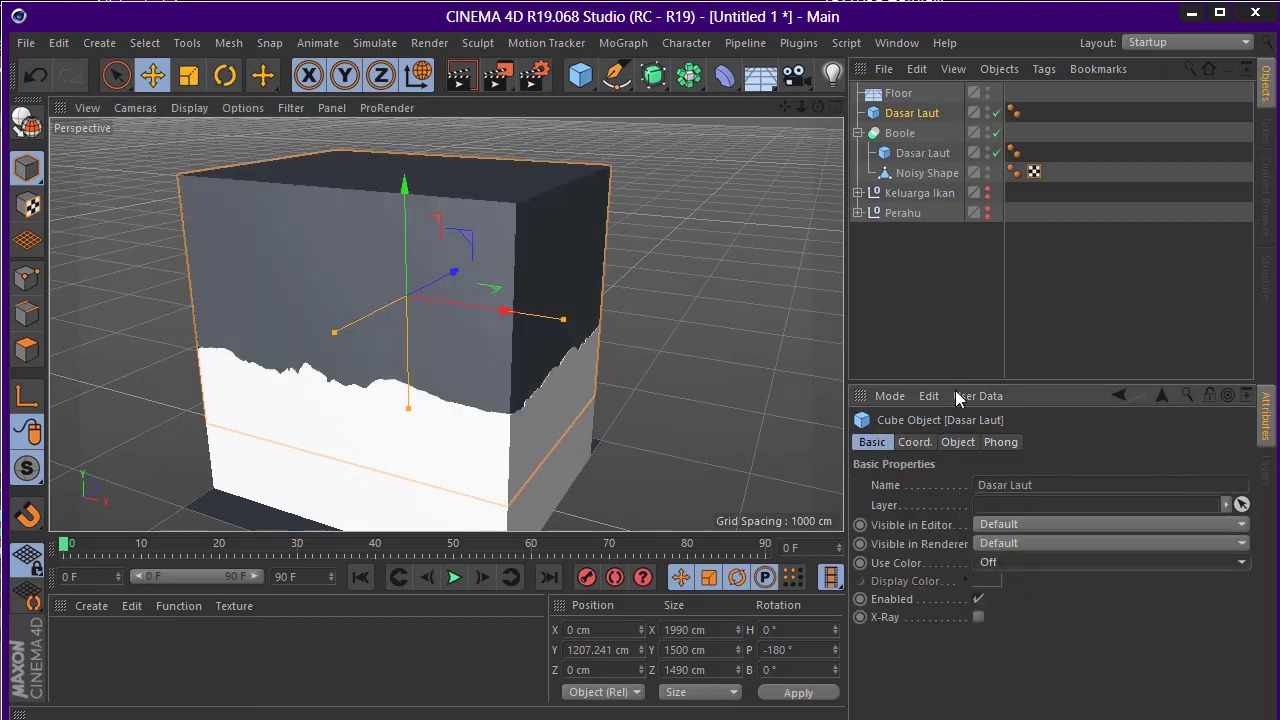
{"action": "left_click", "coordinate": [905, 213]}
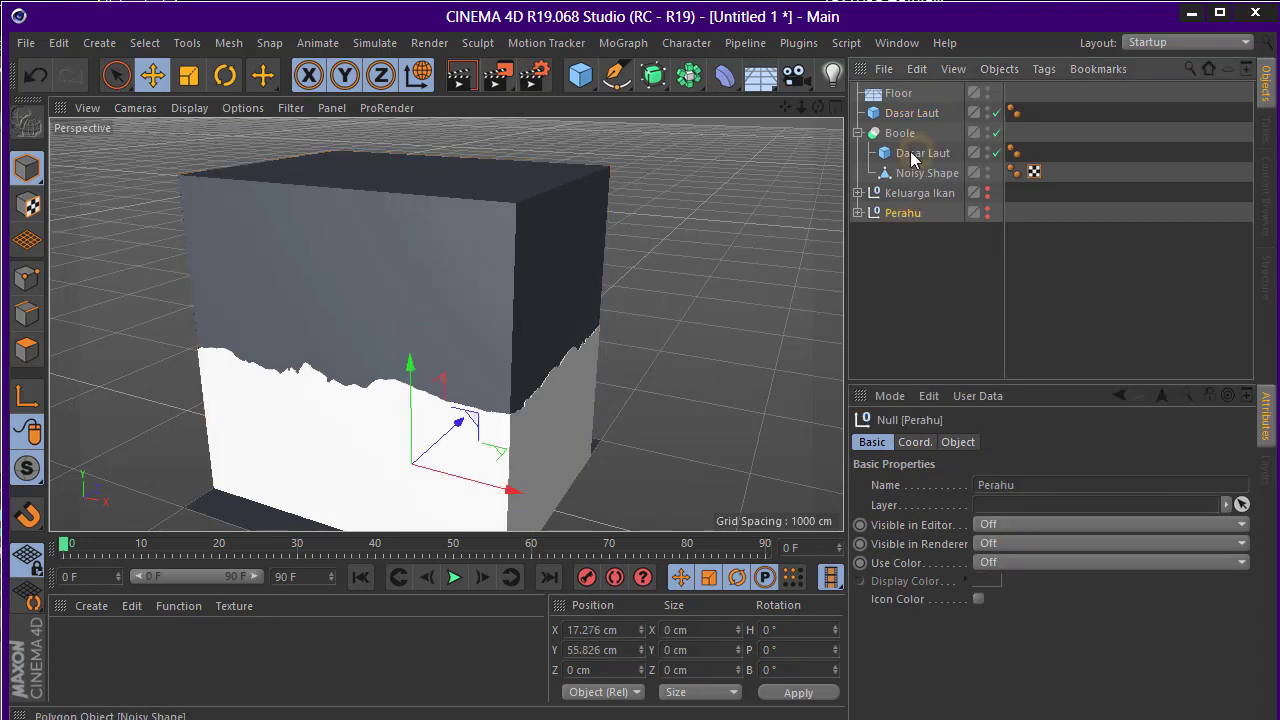
{"action": "left_click", "coordinate": [916, 154]}
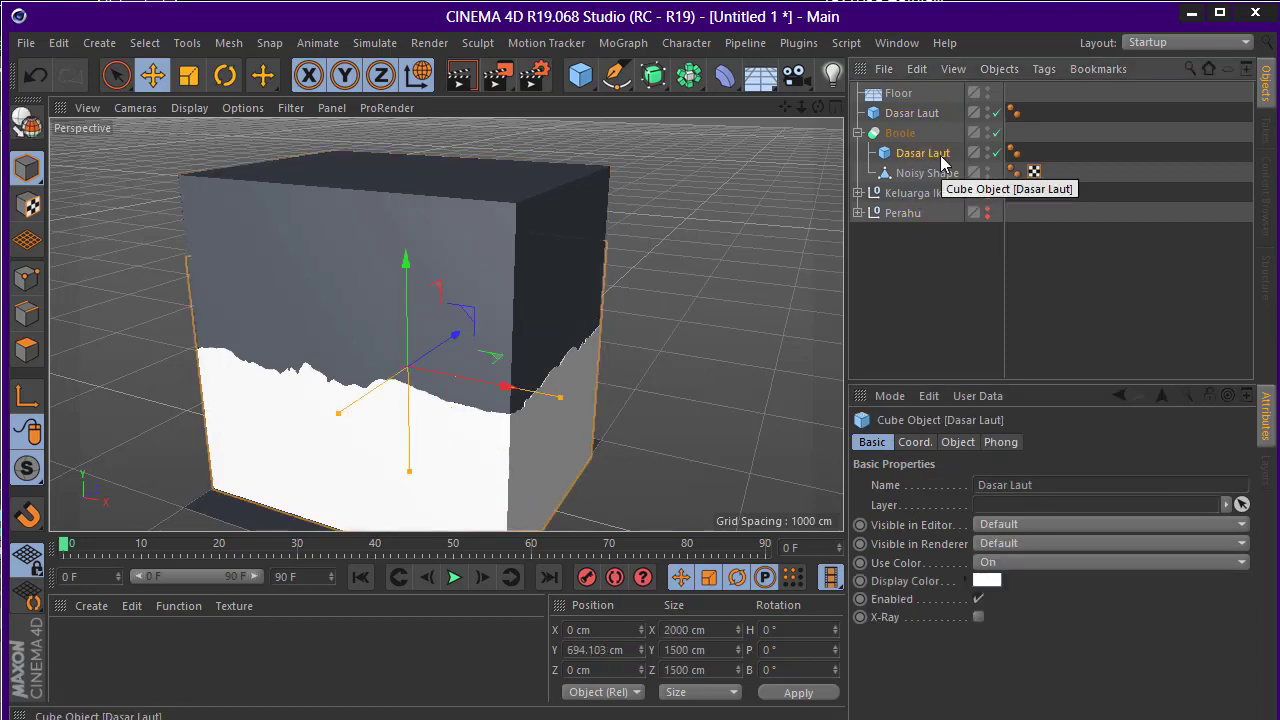
{"action": "left_click", "coordinate": [948, 256]}
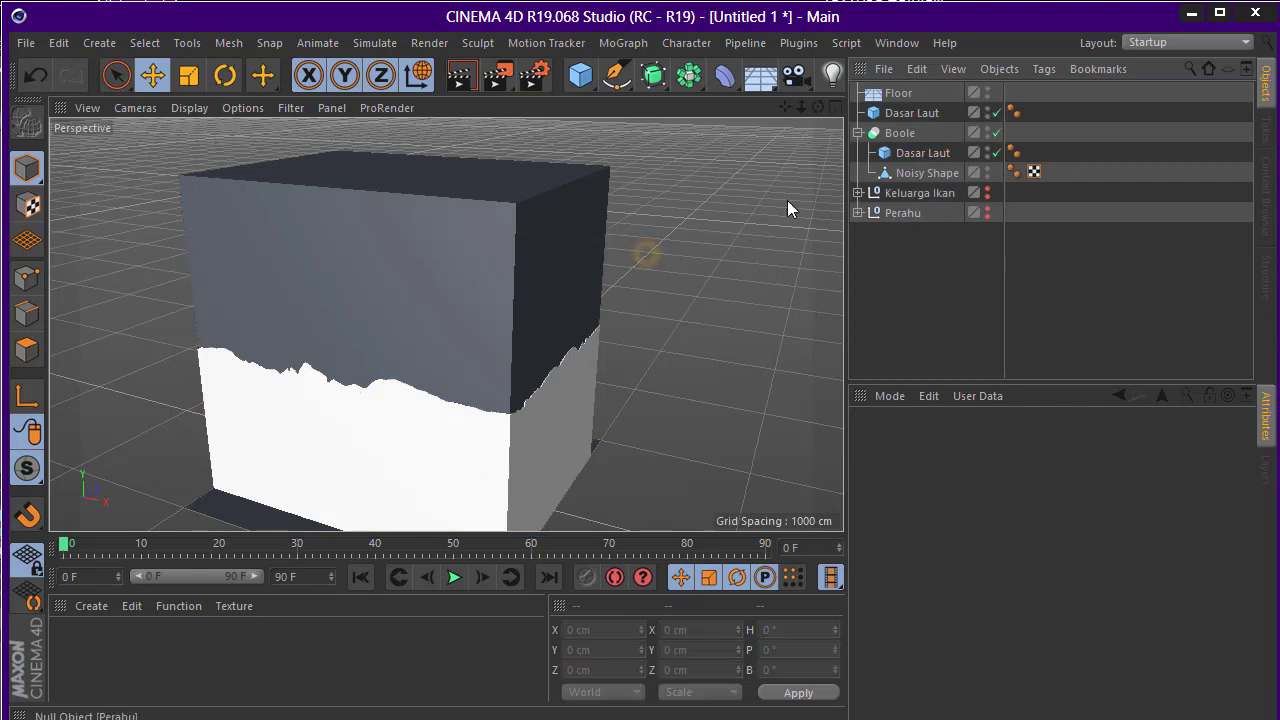
{"action": "mouse_move", "coordinate": [787, 200]}
{"action": "left_mouse_down", "text": "alt"}
{"action": "mouse_move", "coordinate": [627, 254]}
{"action": "mouse_move", "coordinate": [703, 303]}
{"action": "mouse_move", "coordinate": [674, 354]}
{"action": "mouse_move", "coordinate": [655, 364]}
{"action": "mouse_move", "coordinate": [686, 322]}
{"action": "mouse_move", "coordinate": [641, 376]}
{"action": "mouse_move", "coordinate": [607, 303]}
{"action": "mouse_move", "coordinate": [593, 316]}
{"action": "left_mouse_up", "text": "alt"}
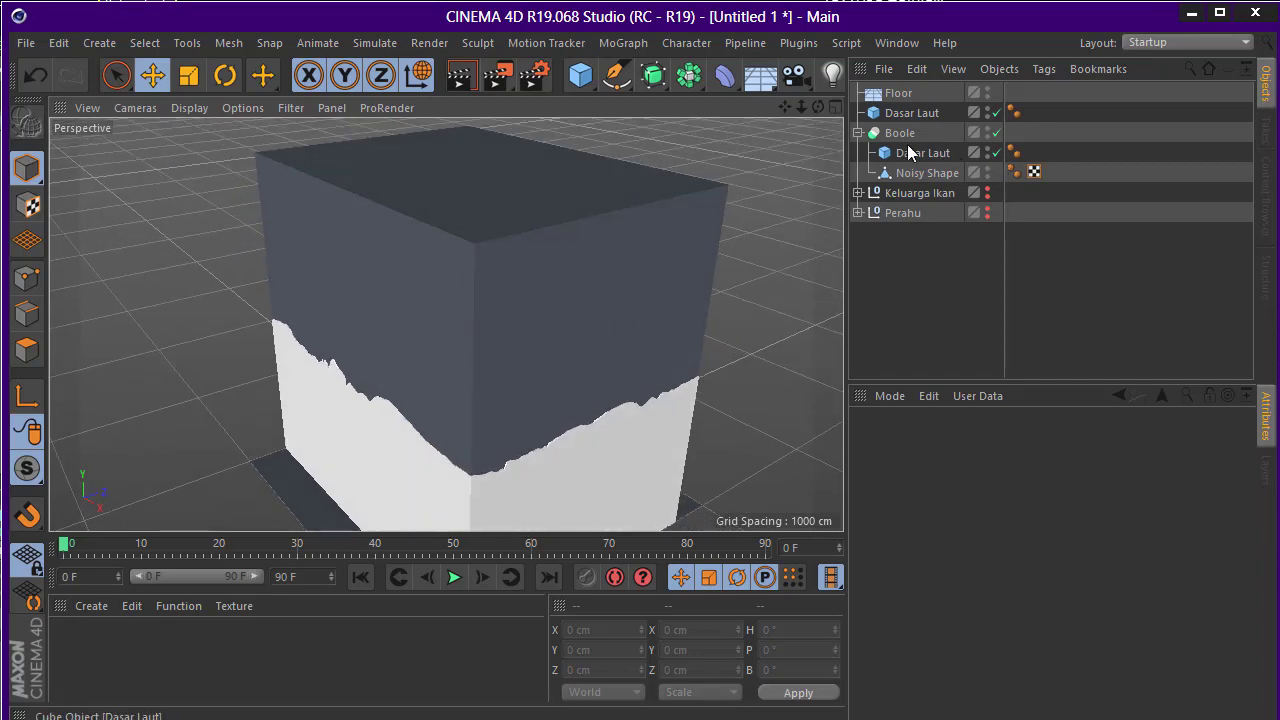
Rename the outer Dasar Laut cube to Laut
{"action": "left_click", "coordinate": [858, 132]}
{"action": "double_click", "coordinate": [912, 113]}
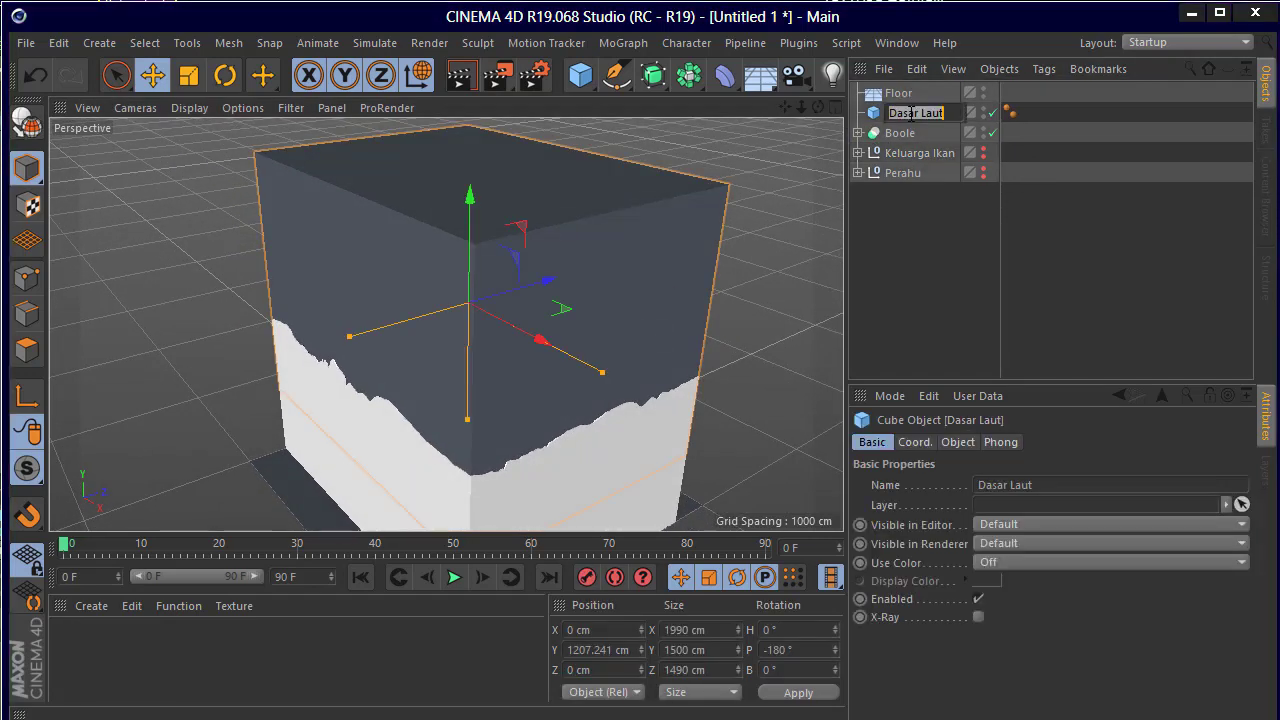
{"action": "type", "text": "Air"}
{"action": "key", "text": "Return"}
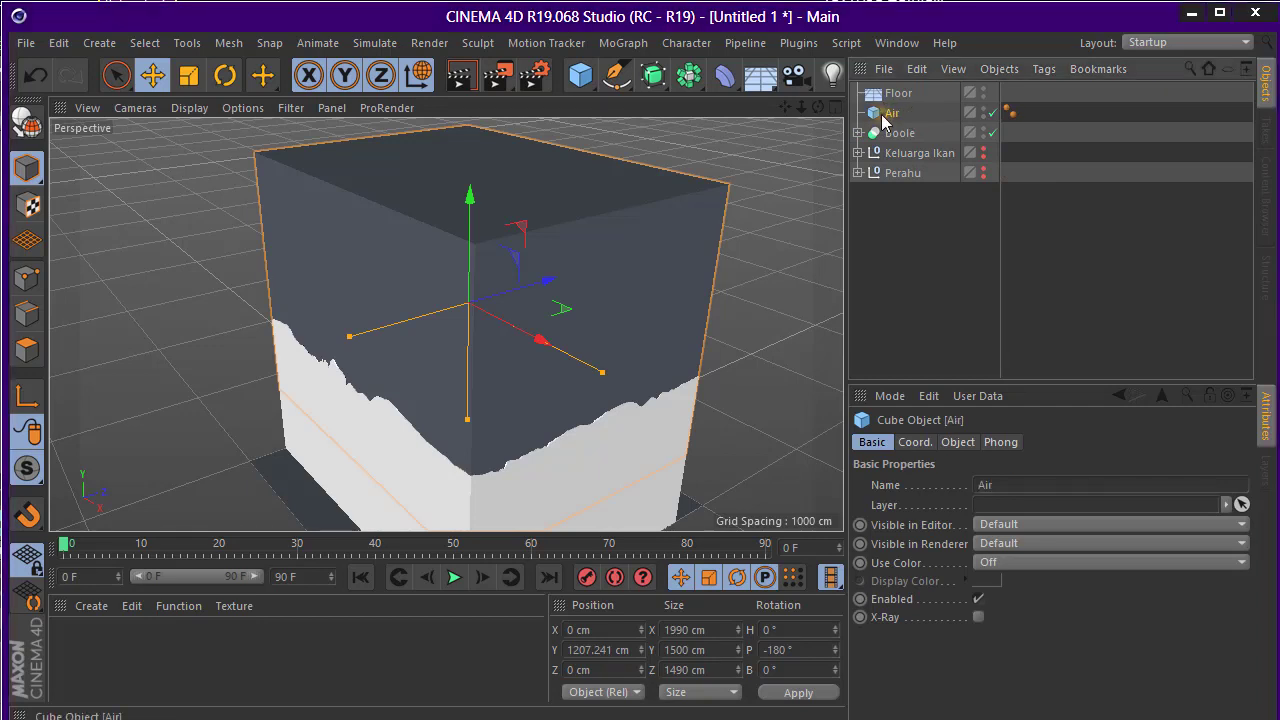
{"action": "double_click", "coordinate": [893, 114]}
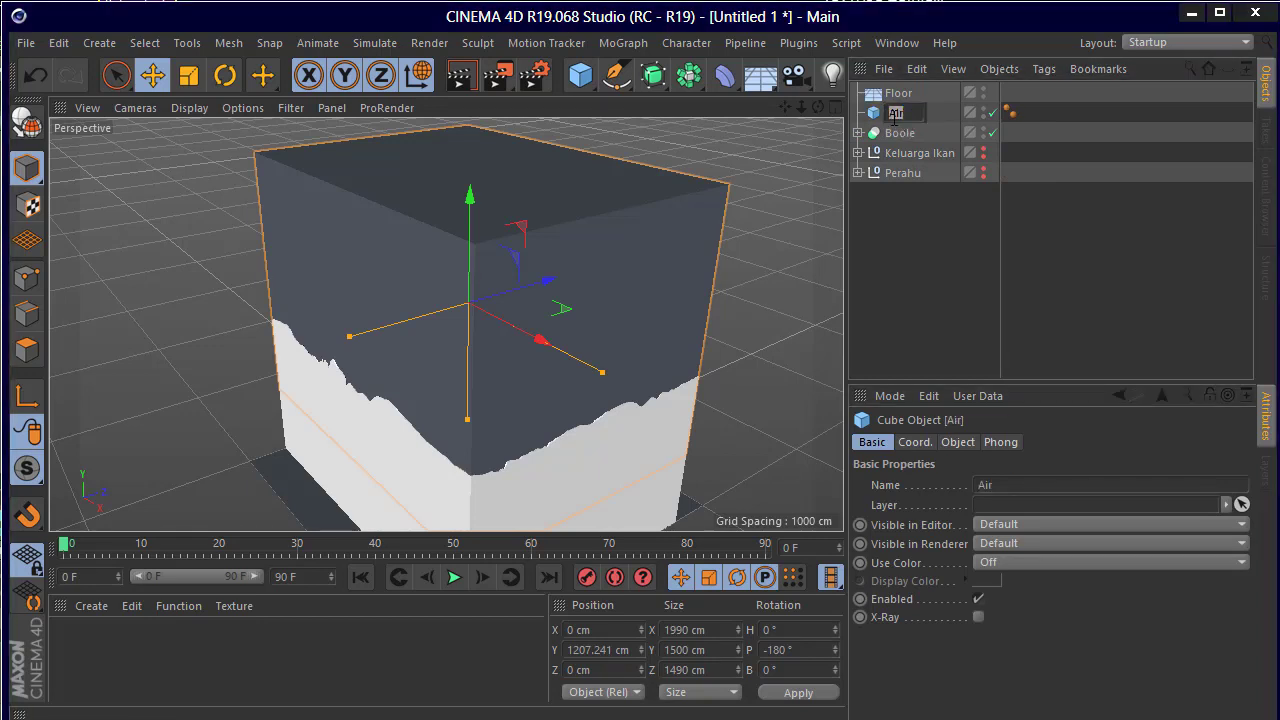
{"action": "type", "text": "Laut"}
{"action": "key", "text": "Return"}
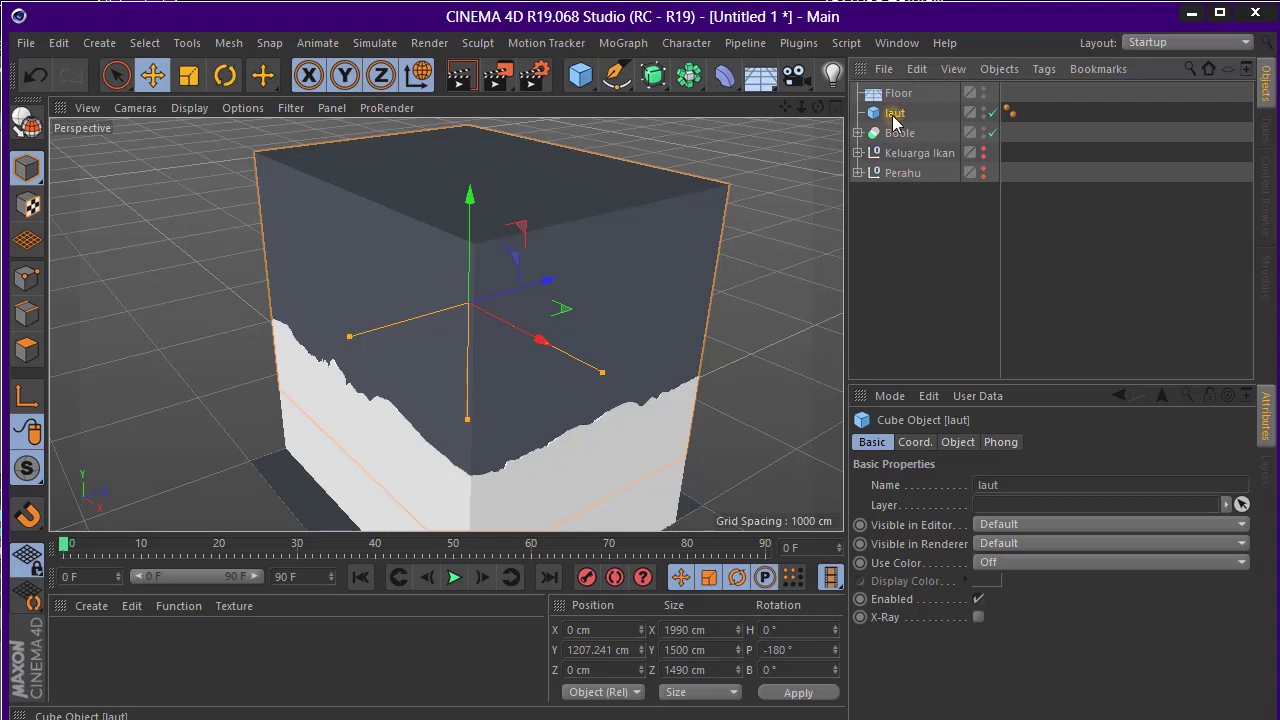
{"action": "double_click", "coordinate": [893, 114]}
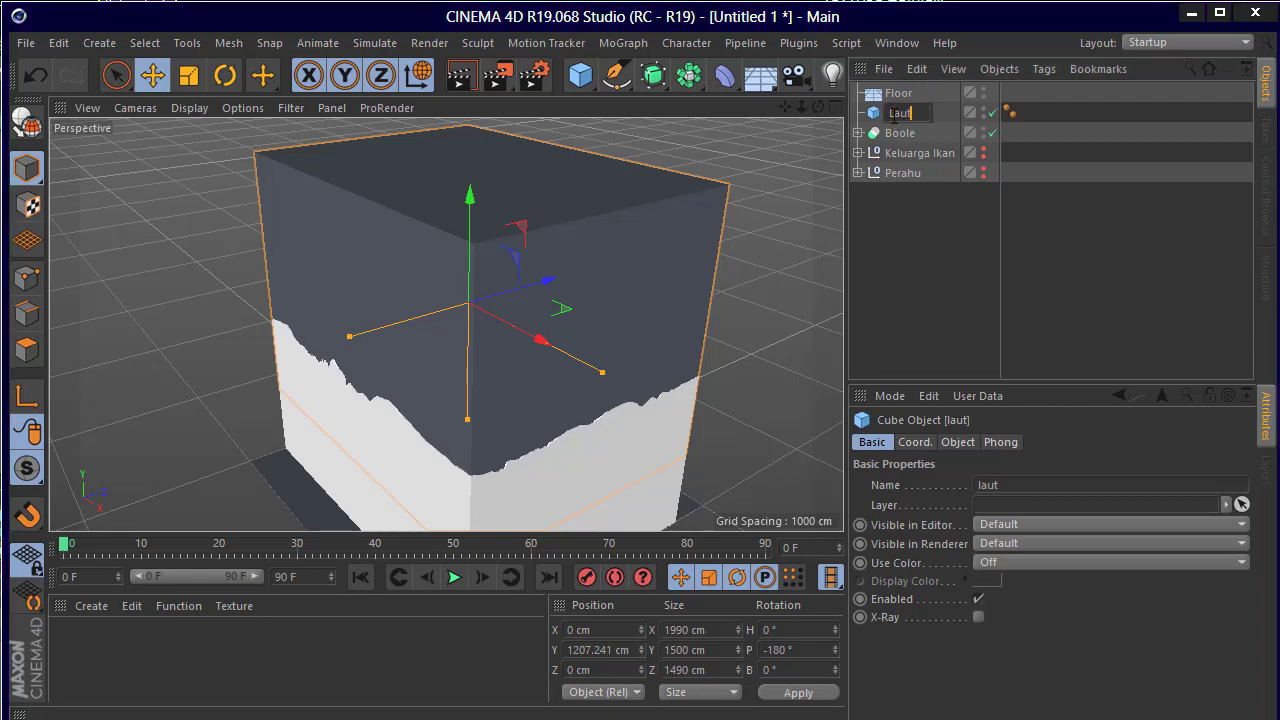
Hide Laut in editor and render, then compare the seabed with the cubical ocean.png reference
{"action": "left_click", "coordinate": [984, 112]}
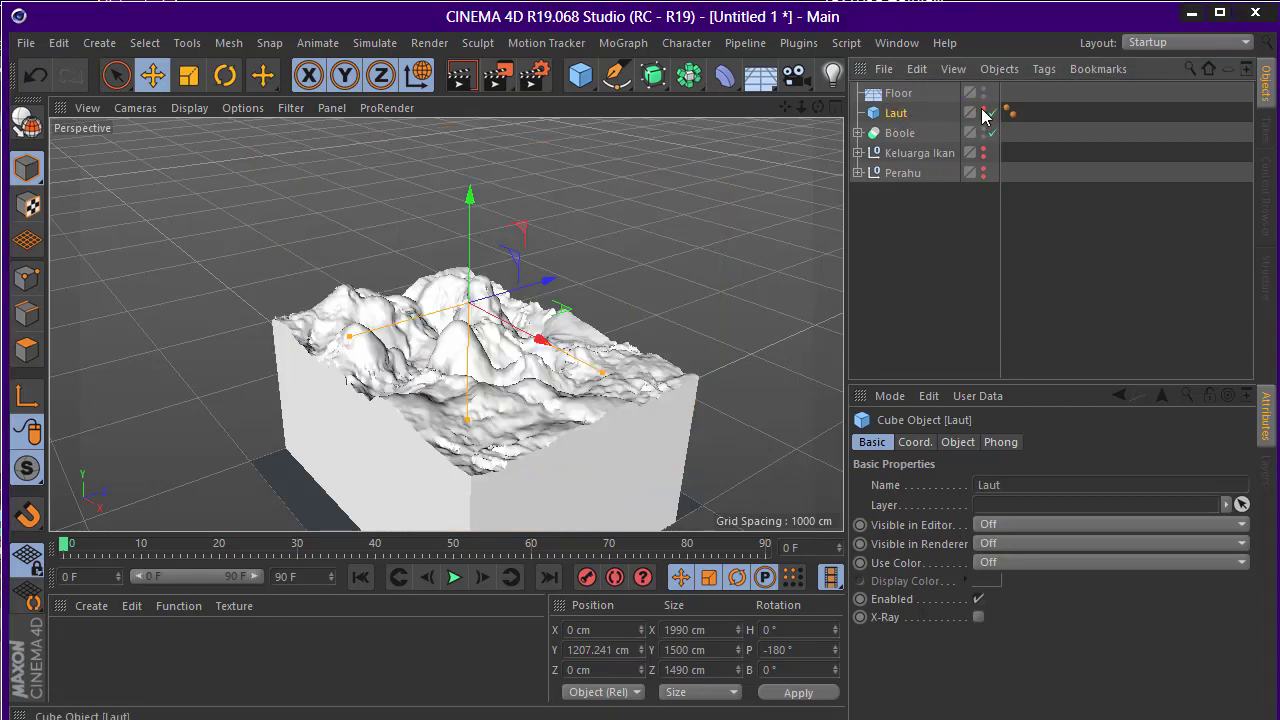
{"action": "scroll", "coordinate": [654, 269], "scroll_direction": "up", "scroll_amount": 5}
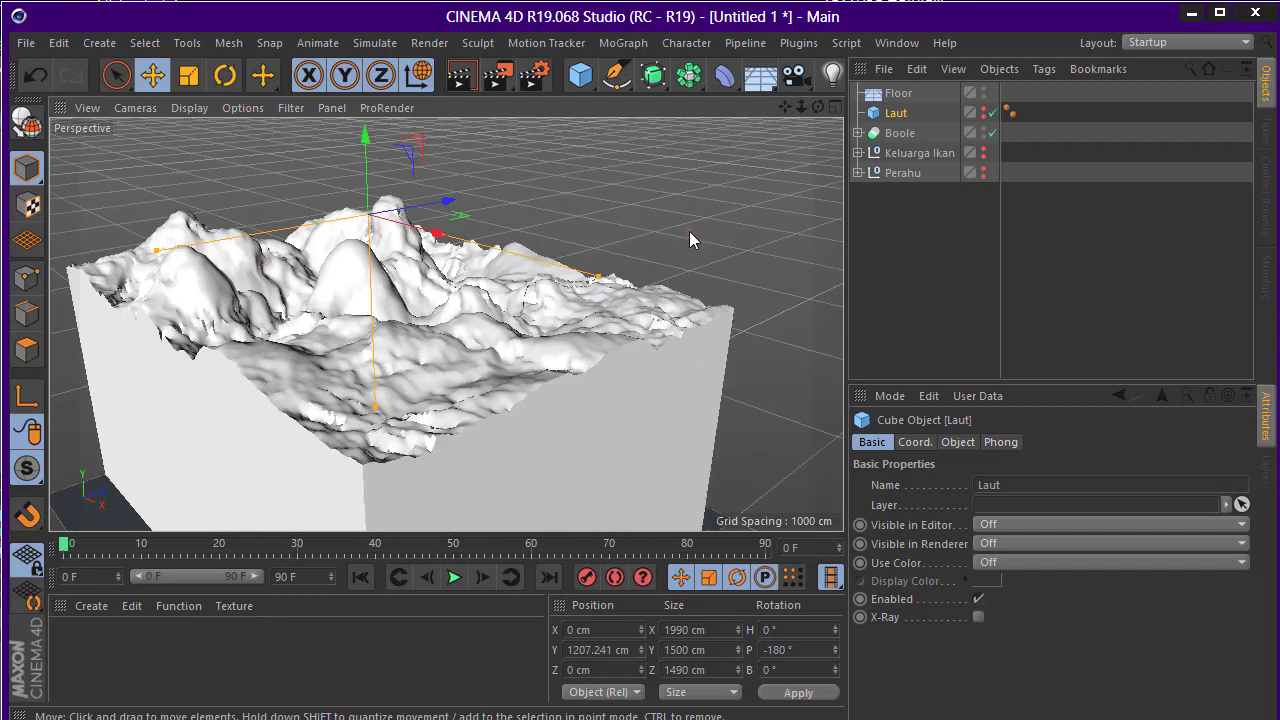
{"action": "mouse_move", "coordinate": [689, 240]}
{"action": "left_mouse_down", "text": "alt"}
{"action": "mouse_move", "coordinate": [686, 330]}
{"action": "mouse_move", "coordinate": [702, 278]}
{"action": "mouse_move", "coordinate": [625, 217]}
{"action": "left_mouse_up", "text": "alt"}
{"action": "scroll", "coordinate": [700, 275], "scroll_direction": "down", "scroll_amount": 3}
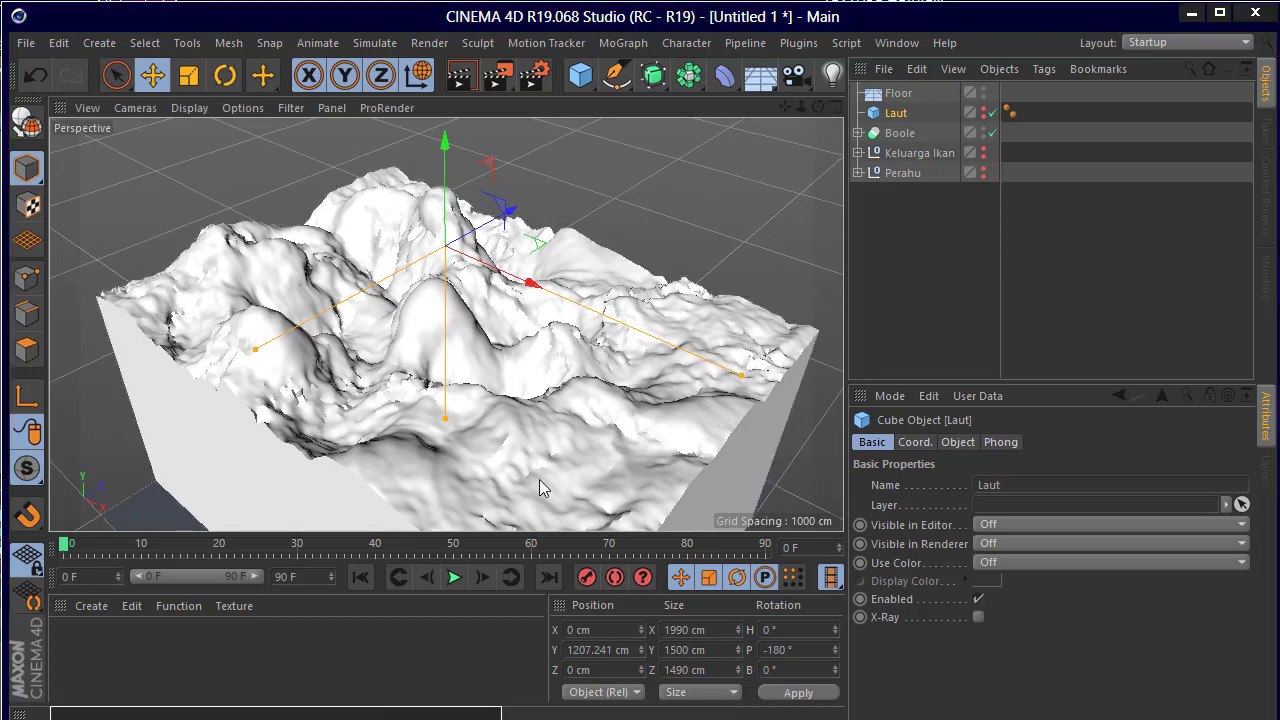
{"action": "left_click", "coordinate": [380, 716]}
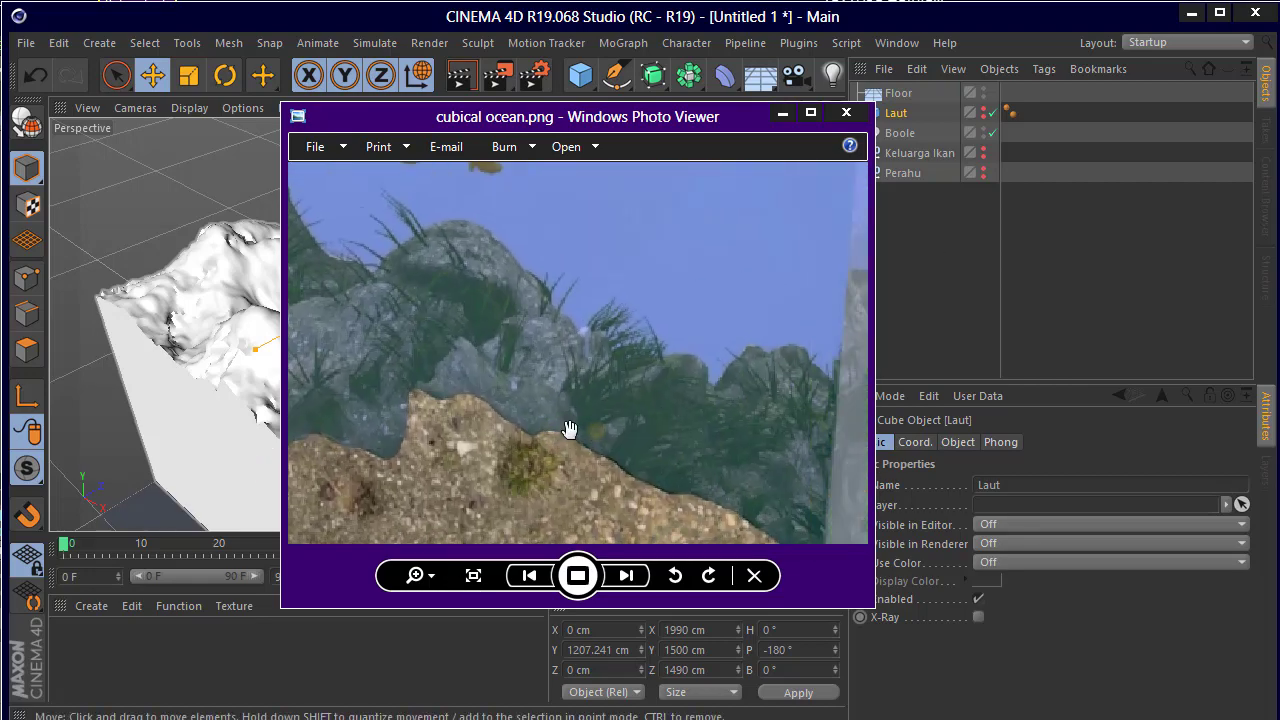
{"action": "left_click", "coordinate": [783, 113]}
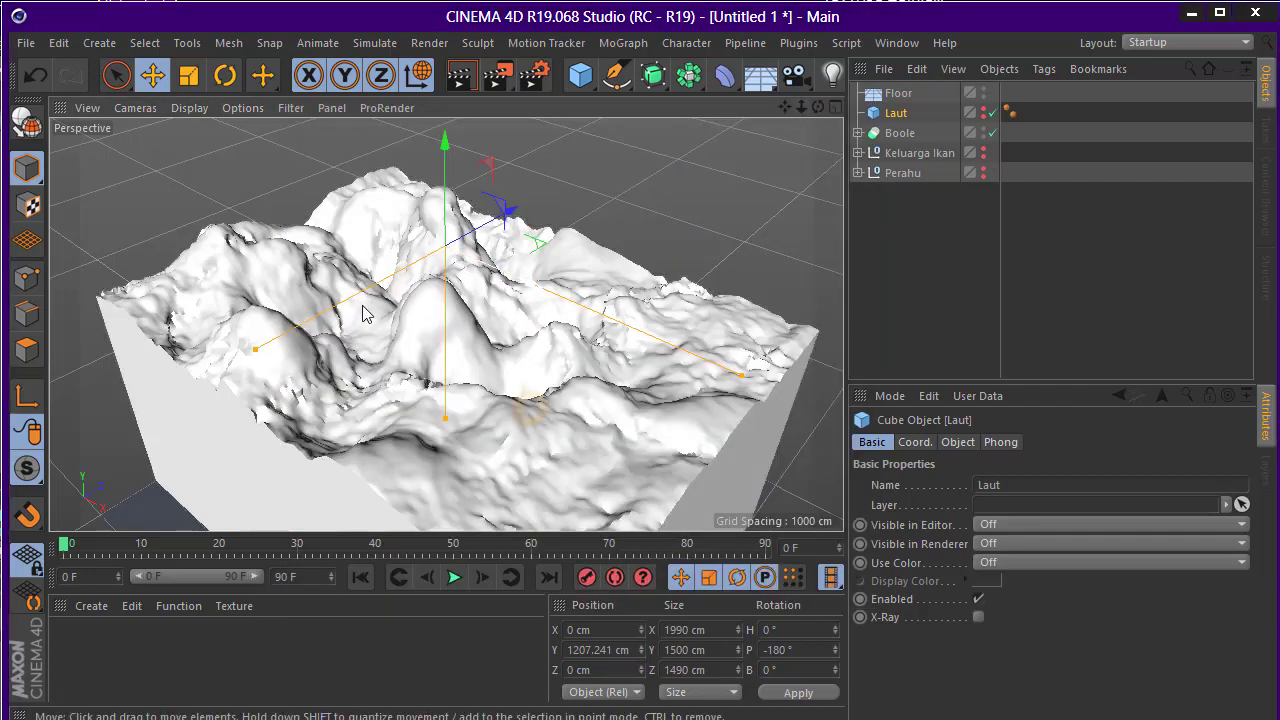
{"action": "mouse_move", "coordinate": [560, 330]}
{"action": "left_mouse_down", "text": "alt"}
{"action": "mouse_move", "coordinate": [490, 425]}
{"action": "mouse_move", "coordinate": [530, 460]}
{"action": "left_mouse_up", "text": "alt"}
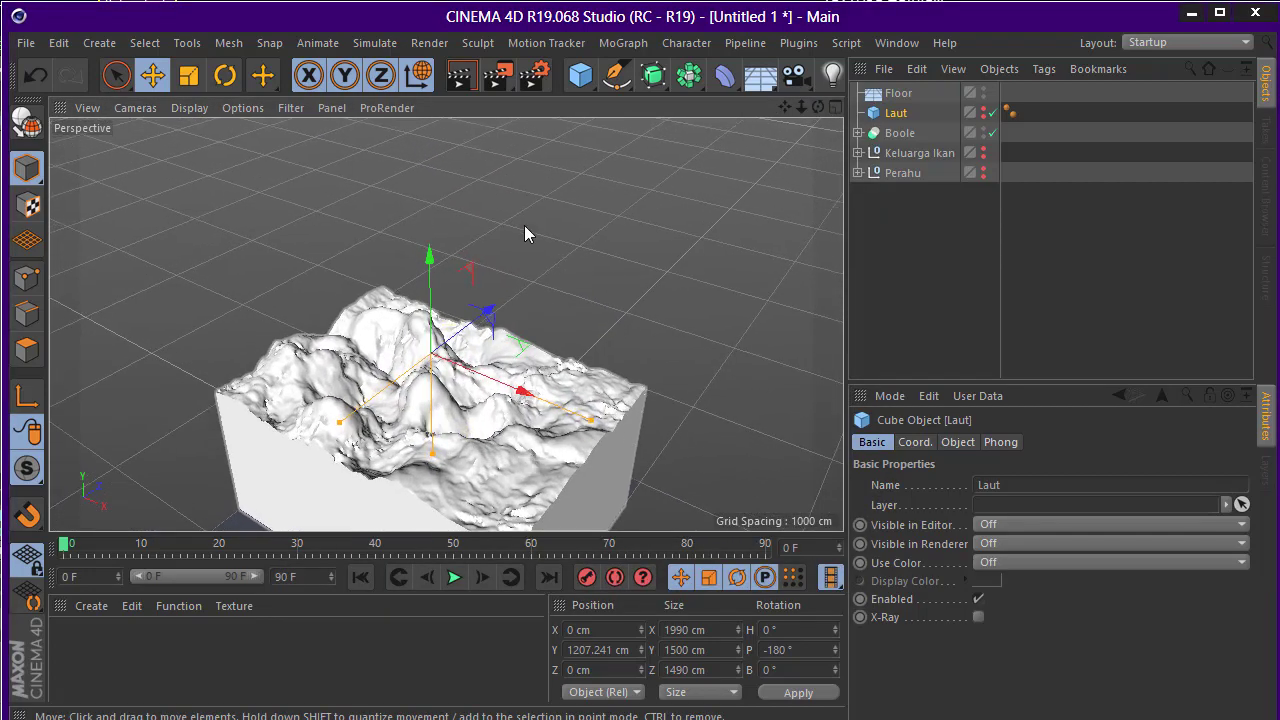
{"action": "mouse_move", "coordinate": [548, 304]}
{"action": "left_mouse_down", "text": "alt"}
{"action": "mouse_move", "coordinate": [555, 268]}
{"action": "mouse_move", "coordinate": [545, 290]}
{"action": "left_mouse_up", "text": "alt"}
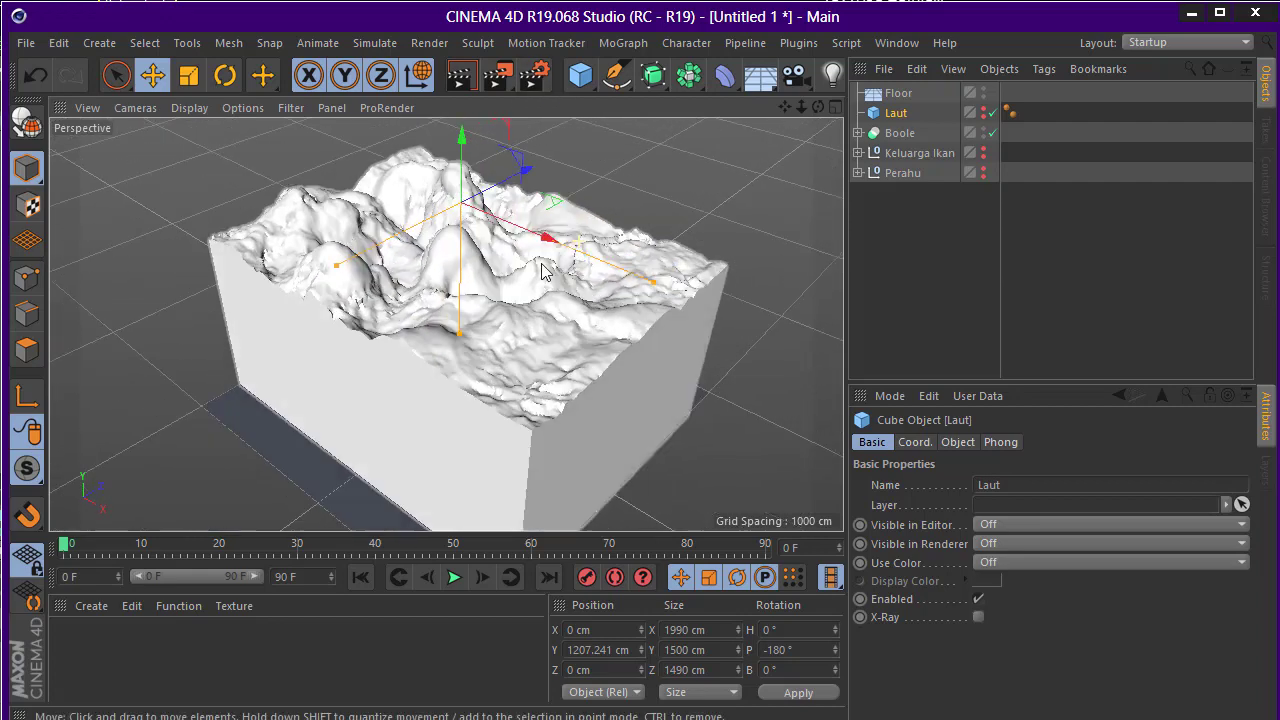
Bake the Boole with Current State to Object and delete the original Boole
{"action": "left_click", "coordinate": [902, 141]}
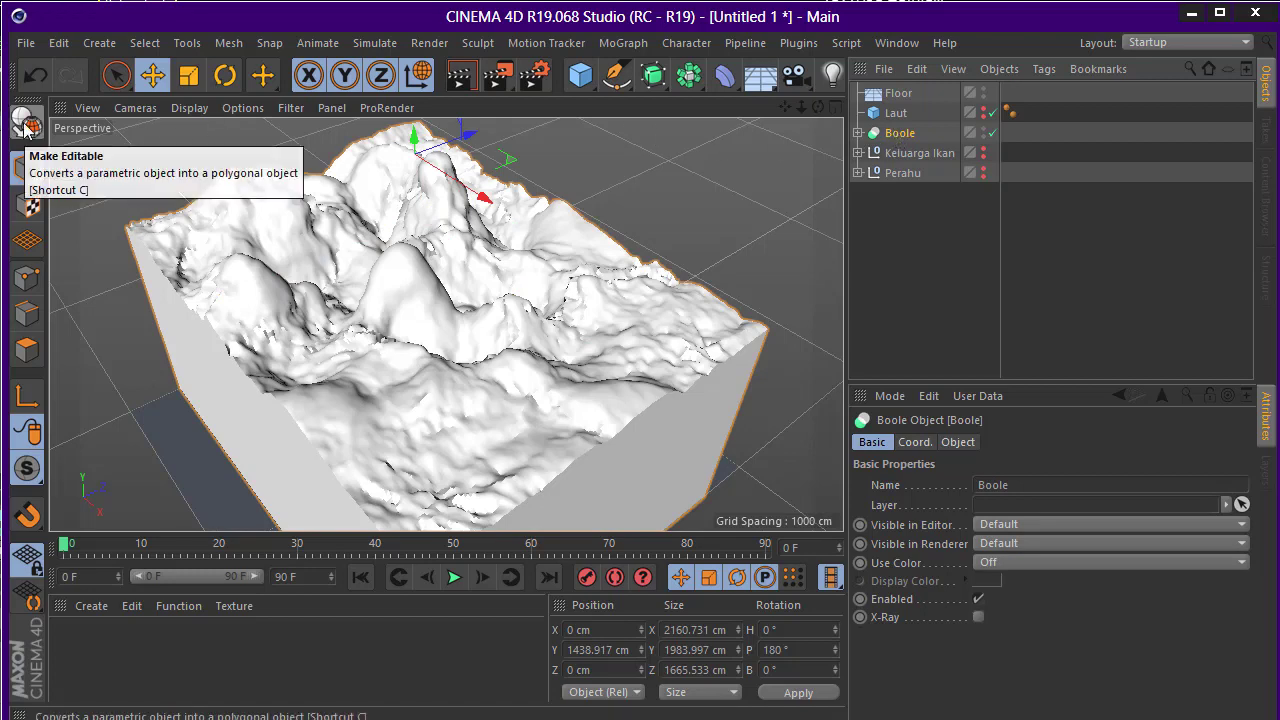
{"action": "left_click", "coordinate": [857, 133]}
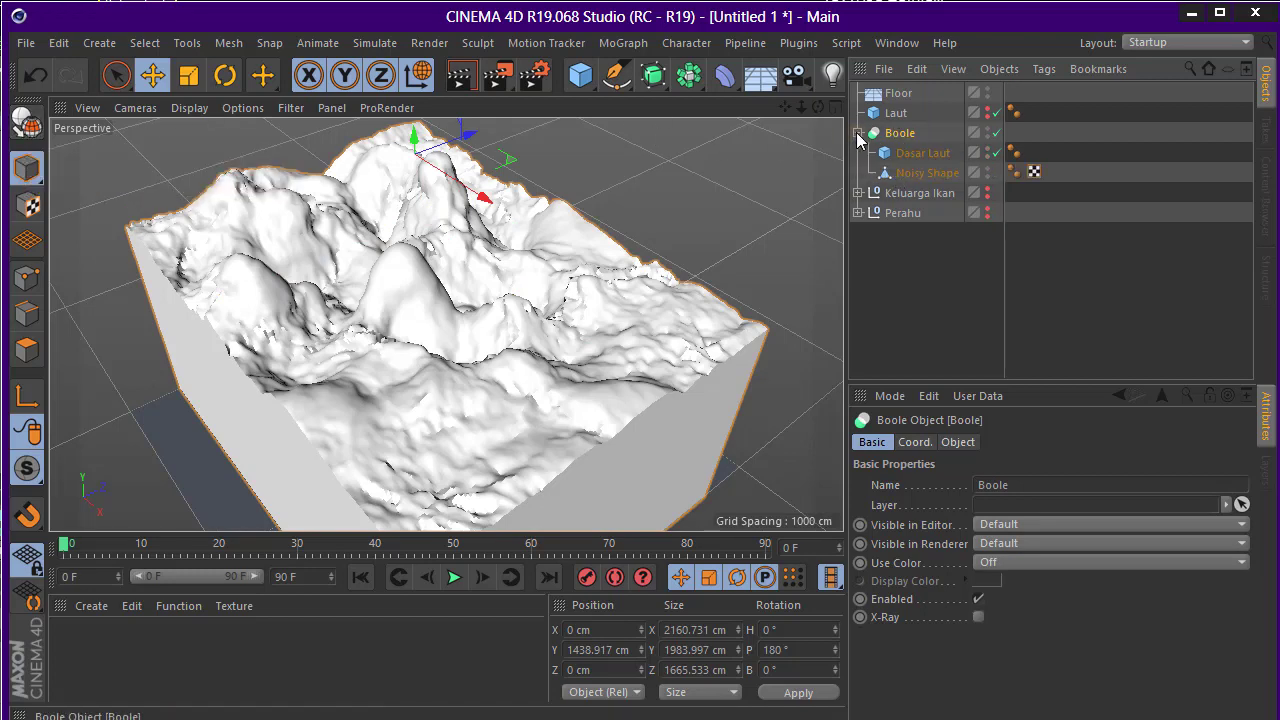
{"action": "right_click", "coordinate": [893, 140]}
{"action": "left_click", "coordinate": [960, 571]}
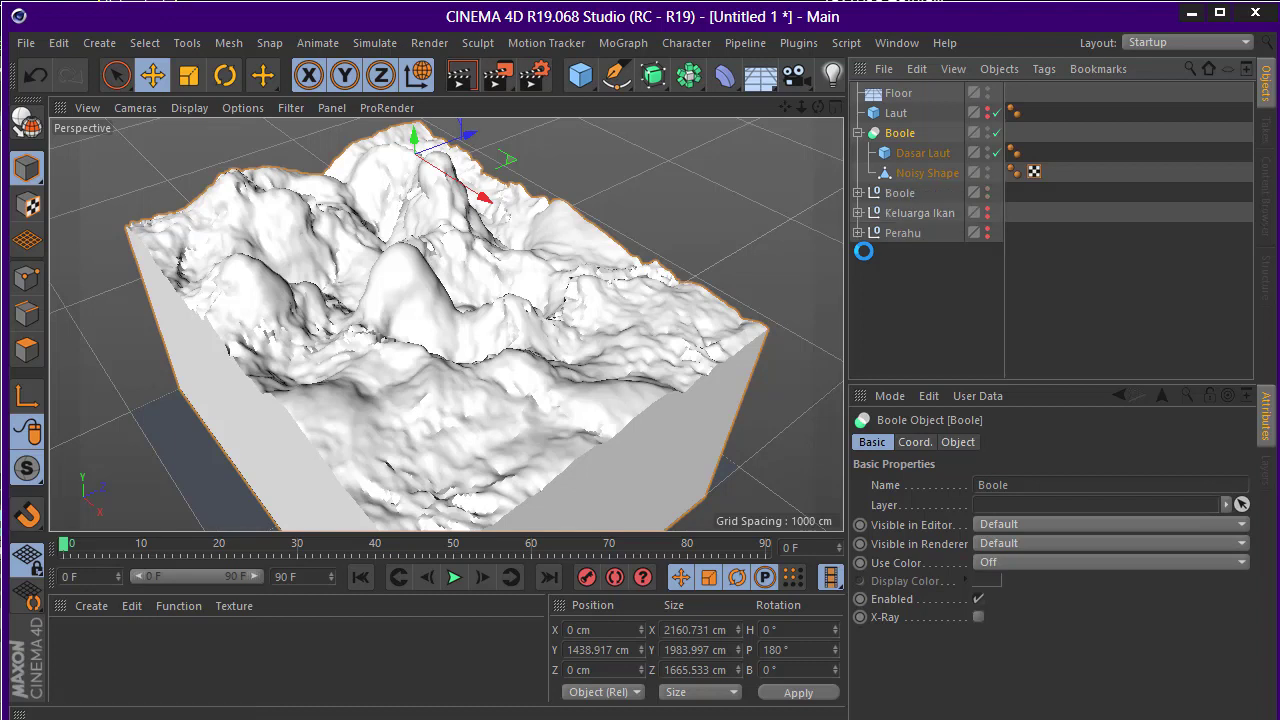
{"action": "left_click", "coordinate": [857, 192]}
{"action": "left_click", "coordinate": [912, 213]}
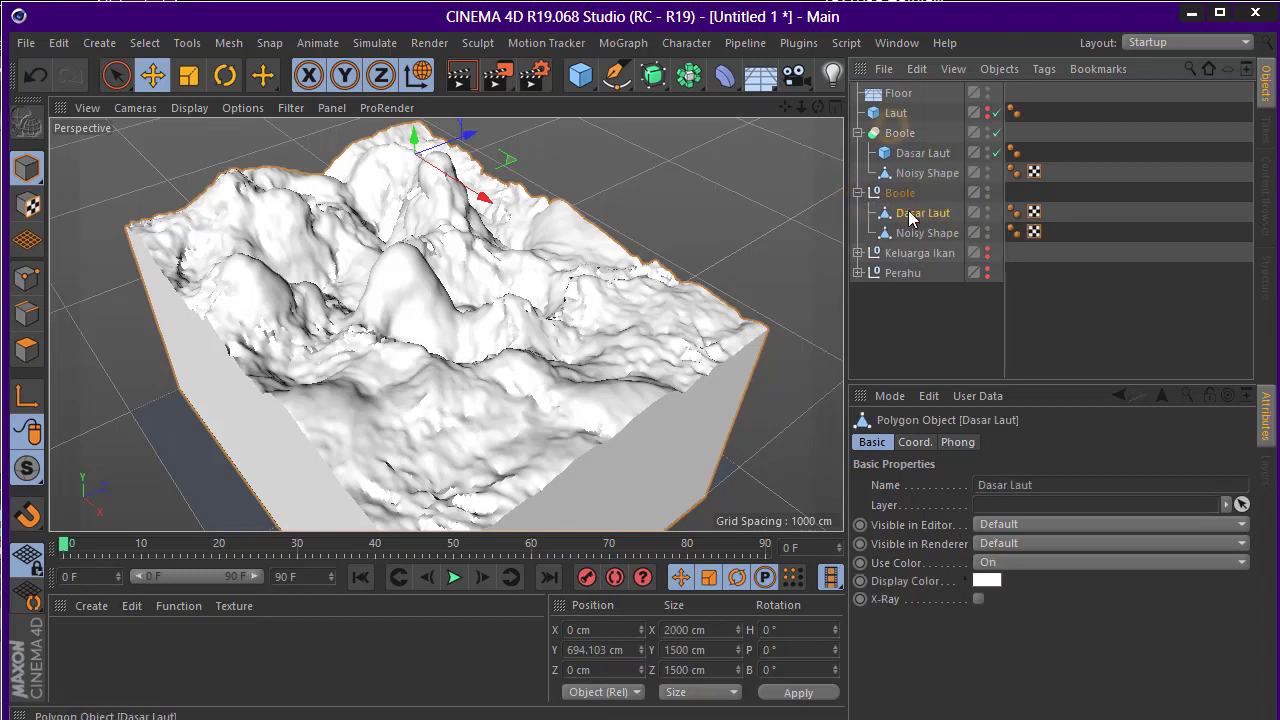
{"action": "left_click", "coordinate": [895, 133]}
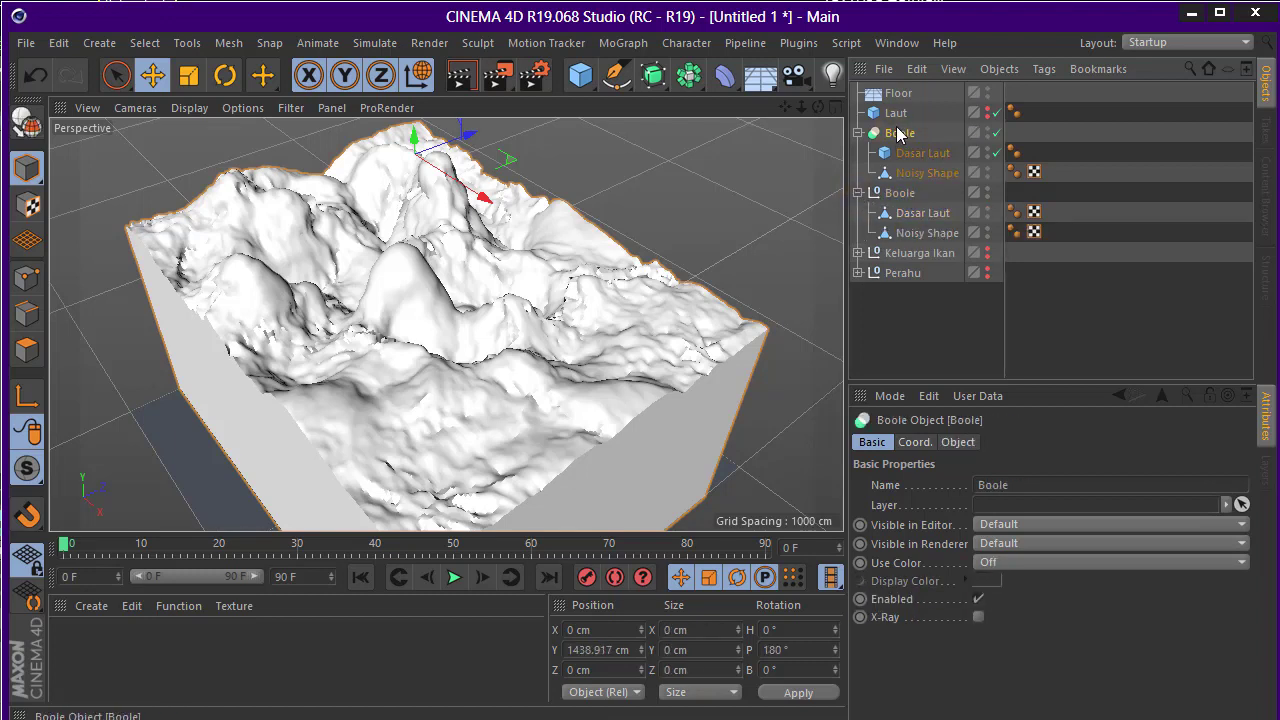
{"action": "key", "text": "Delete"}
Connect the baked Dasar Laut and Noisy Shape, remove the empty Boole, and name it Dasar Laut
{"action": "left_click", "coordinate": [908, 153]}
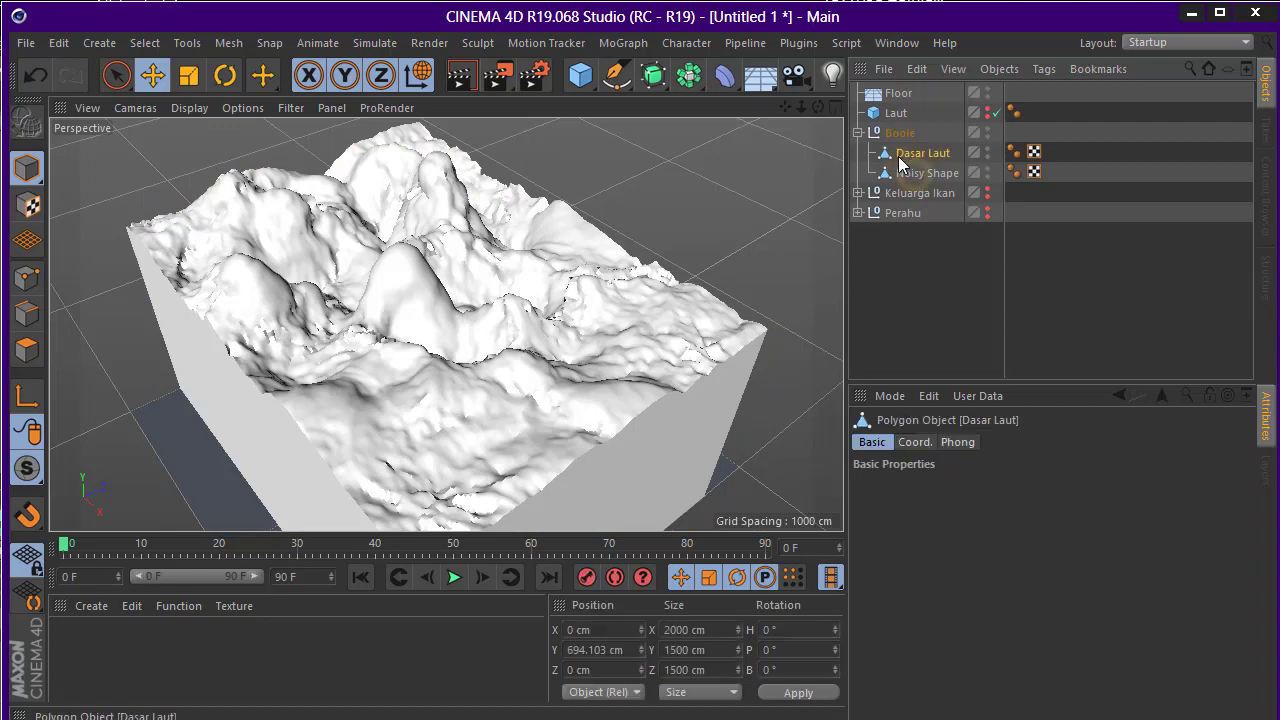
{"action": "left_click", "coordinate": [914, 174], "text": "ctrl"}
{"action": "right_click", "coordinate": [920, 158]}
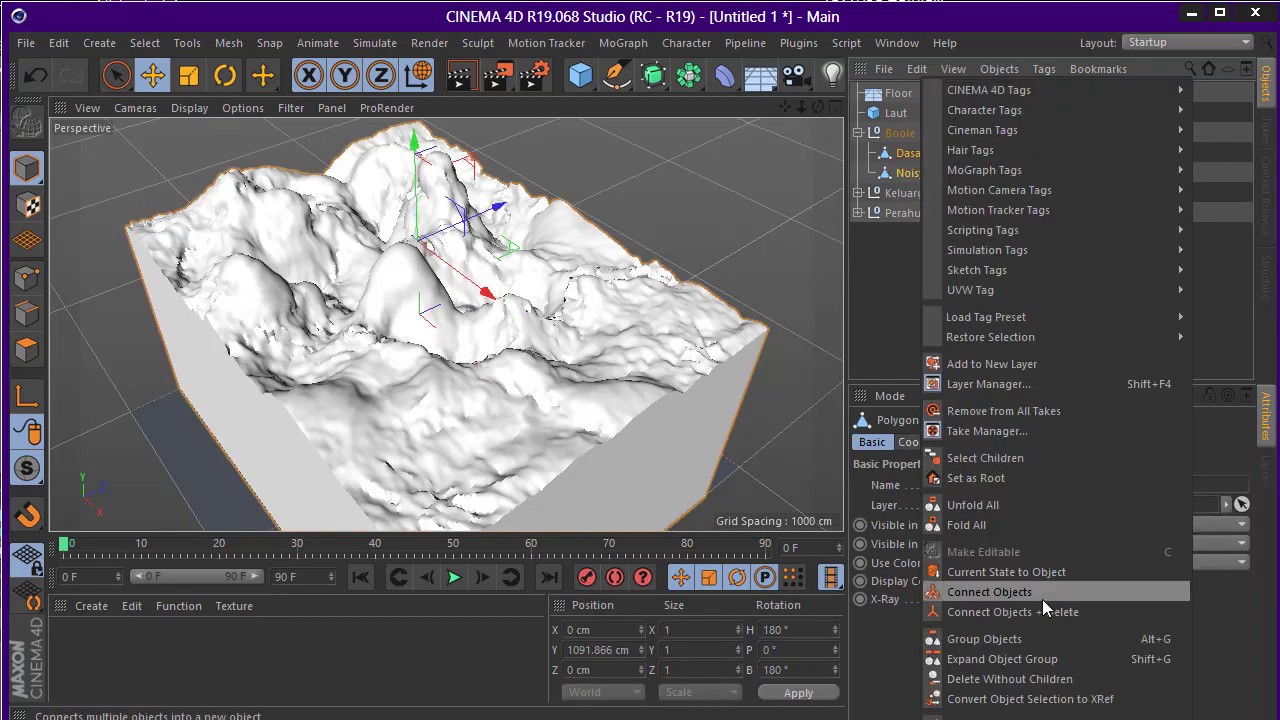
{"action": "left_click", "coordinate": [1044, 612]}
{"action": "left_click_drag", "start_coordinate": [915, 153], "coordinate": [897, 132]}
{"action": "left_click", "coordinate": [888, 153]}
{"action": "key", "text": "Delete"}
{"action": "double_click", "coordinate": [912, 133]}
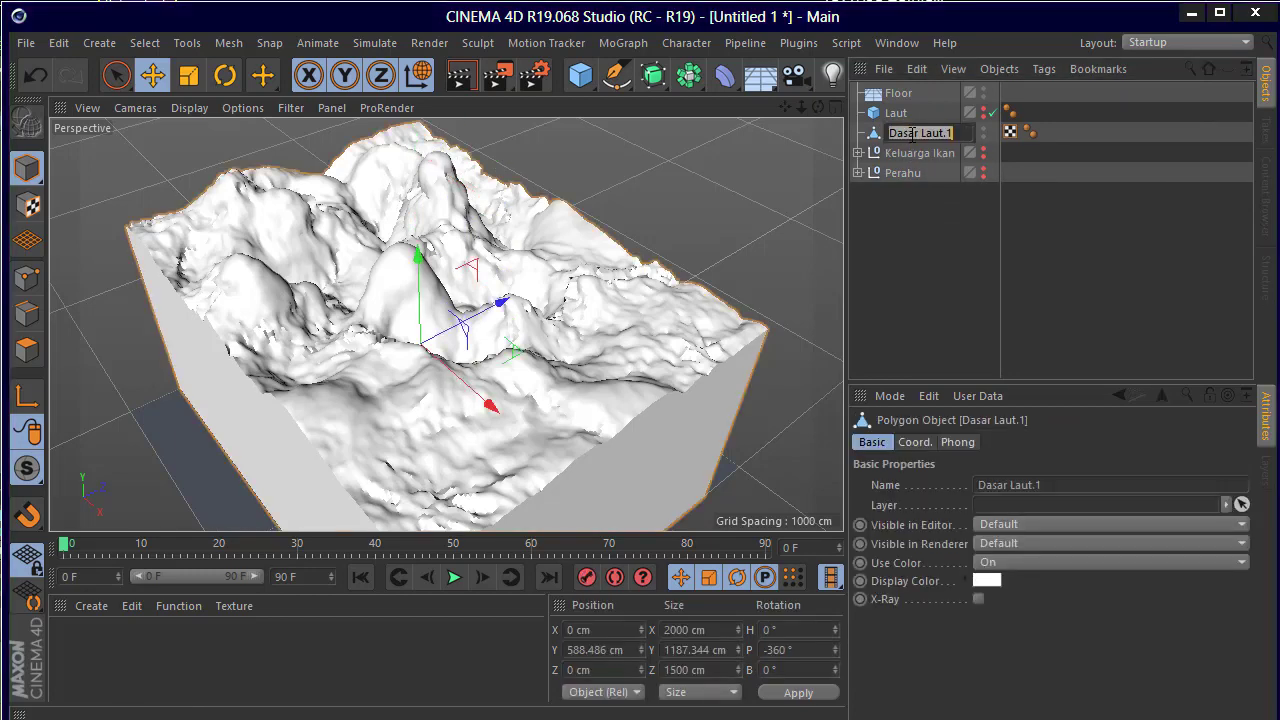
{"action": "type", "text": "Da"}
{"action": "type", "text": "t"}
{"action": "key", "text": "Return"}
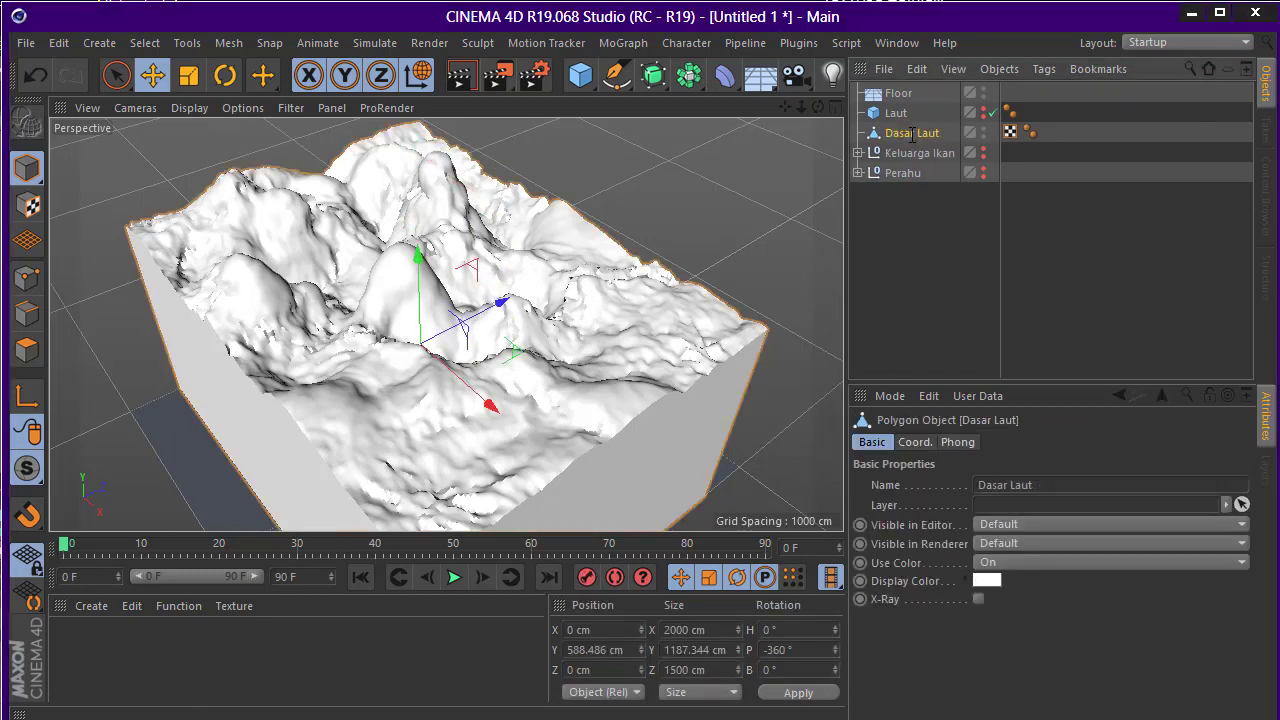
Add a Smoothing deformer as a child of the Dasar Laut seabed
{"action": "mouse_move", "coordinate": [600, 300]}
{"action": "left_mouse_down", "text": "alt"}
{"action": "mouse_move", "coordinate": [656, 303]}
{"action": "mouse_move", "coordinate": [620, 273]}
{"action": "mouse_move", "coordinate": [609, 319]}
{"action": "mouse_move", "coordinate": [666, 351]}
{"action": "mouse_move", "coordinate": [672, 426]}
{"action": "left_mouse_up", "text": "alt"}
{"action": "middle_click_drag", "start_coordinate": [617, 305], "coordinate": [617, 317], "text": "alt"}
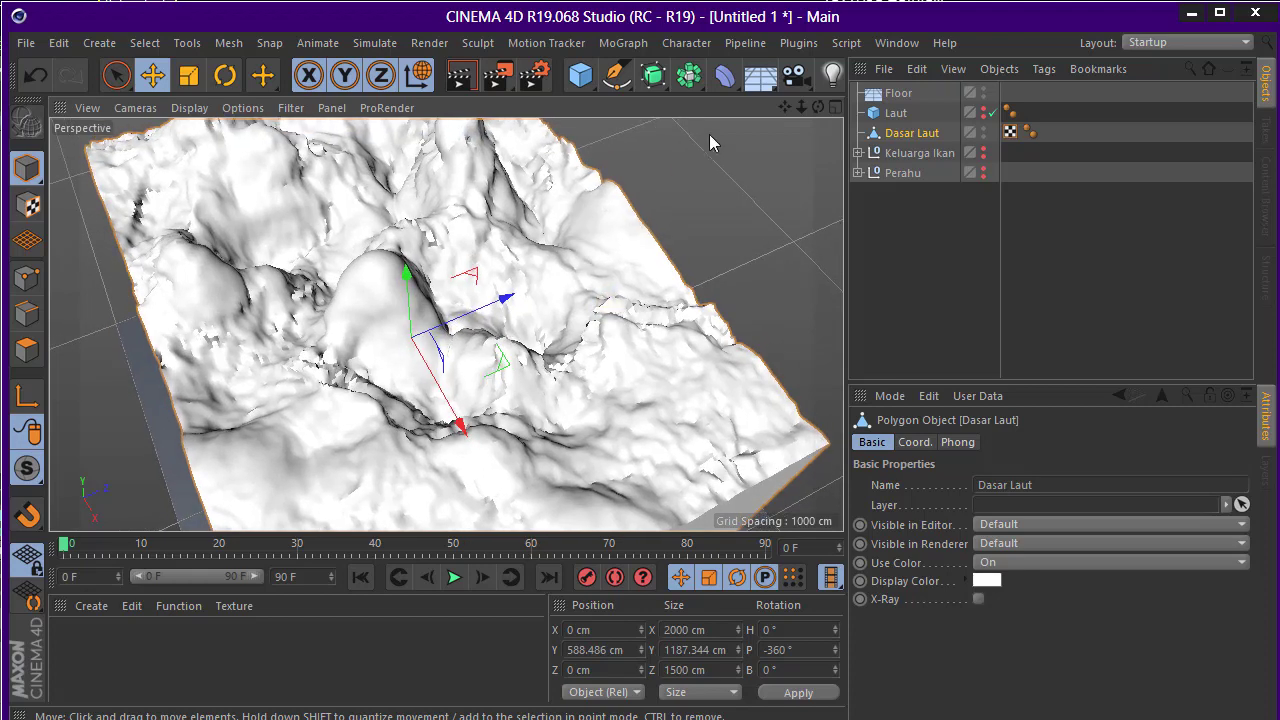
{"action": "mouse_move", "coordinate": [655, 172]}
{"action": "left_mouse_down", "text": "alt"}
{"action": "mouse_move", "coordinate": [661, 255]}
{"action": "mouse_move", "coordinate": [603, 256]}
{"action": "mouse_move", "coordinate": [590, 240]}
{"action": "left_mouse_up", "text": "alt"}
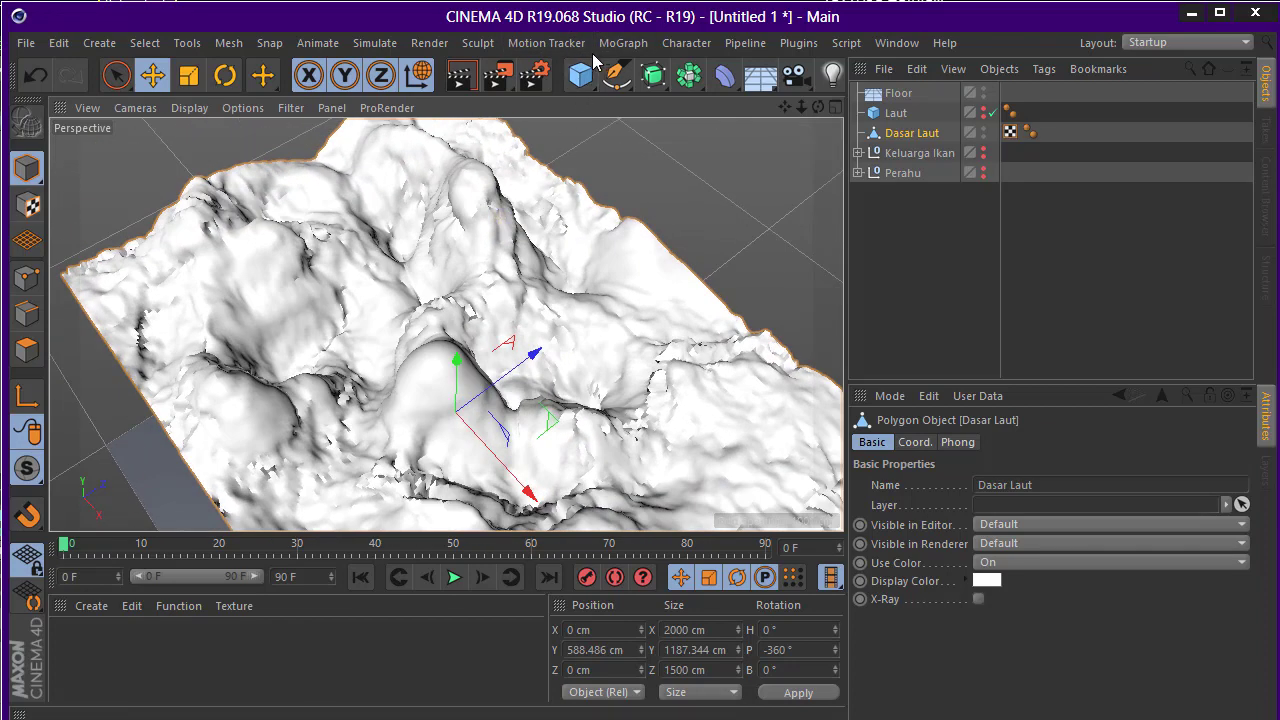
{"action": "mouse_move", "coordinate": [498, 218]}
{"action": "left_mouse_down", "text": "alt"}
{"action": "mouse_move", "coordinate": [505, 185]}
{"action": "mouse_move", "coordinate": [434, 198]}
{"action": "left_mouse_up", "text": "alt"}
{"action": "left_click", "coordinate": [725, 75]}
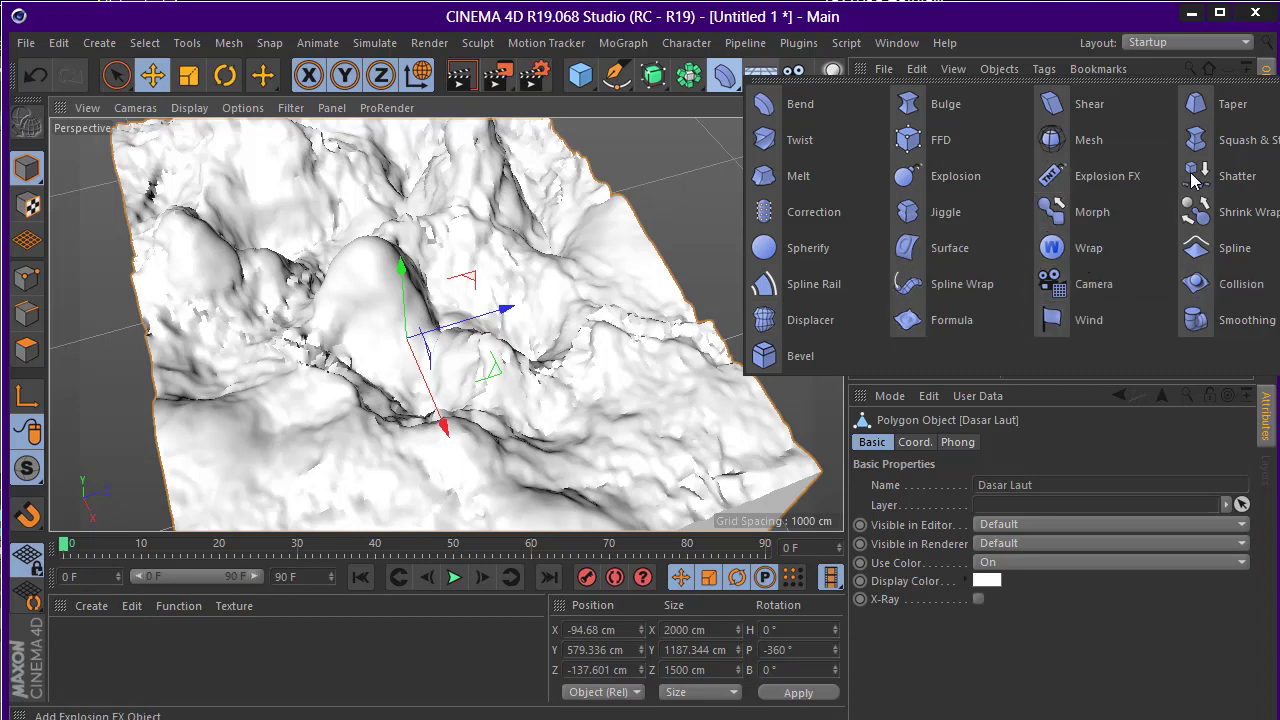
{"action": "left_click", "coordinate": [1235, 320]}
{"action": "left_click_drag", "start_coordinate": [909, 98], "coordinate": [917, 160]}
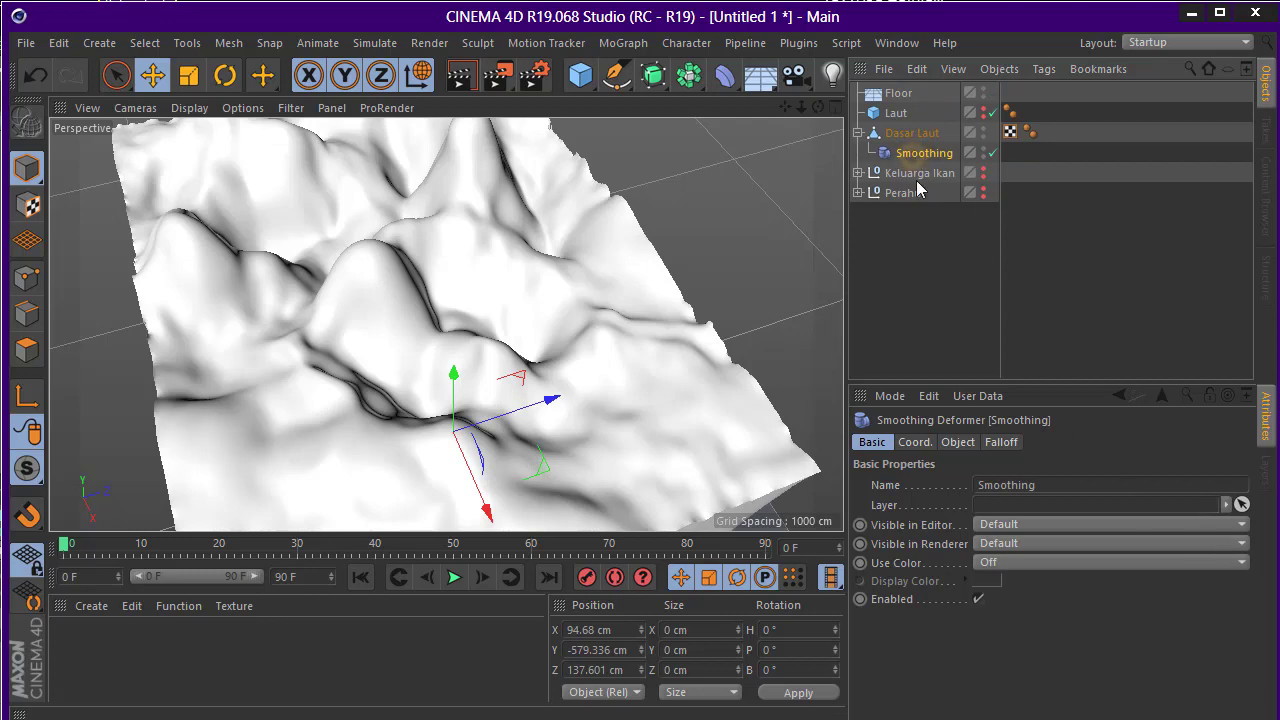
Set the Smoothing deformer's Strength to 12% and reselect Dasar Laut
{"action": "left_click", "coordinate": [956, 442]}
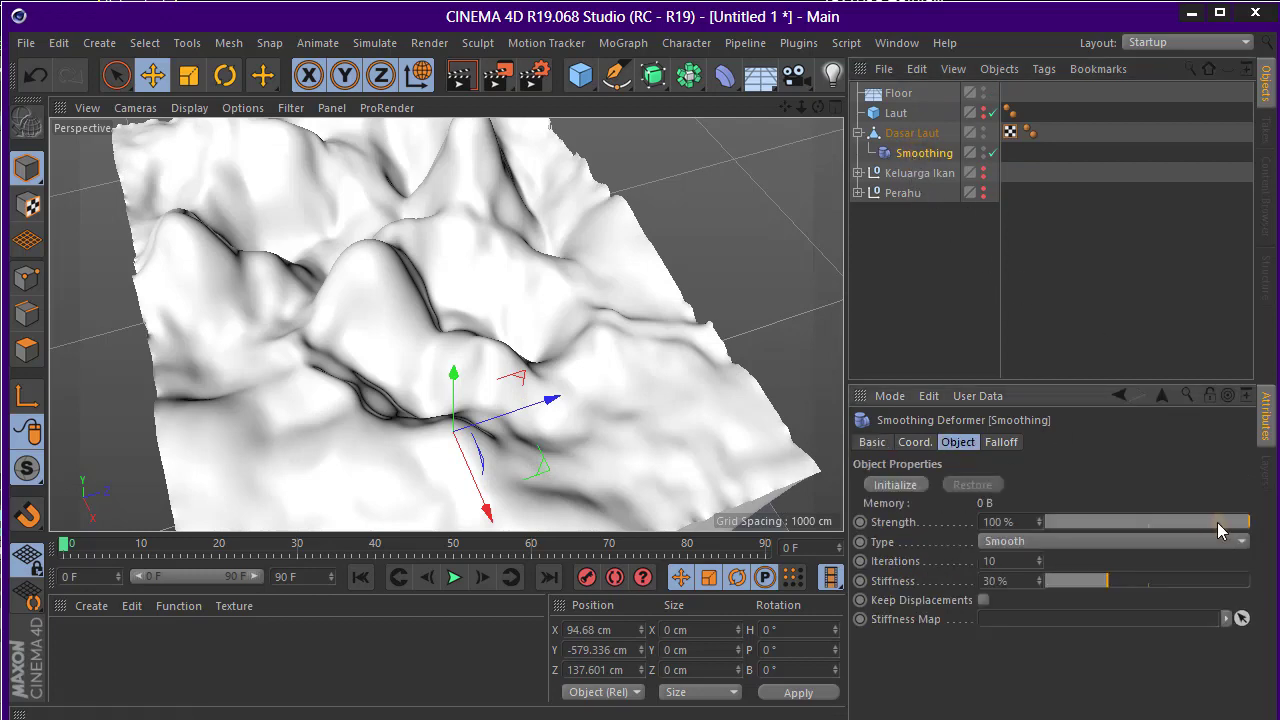
{"action": "left_click_drag", "start_coordinate": [1218, 530], "coordinate": [1090, 524]}
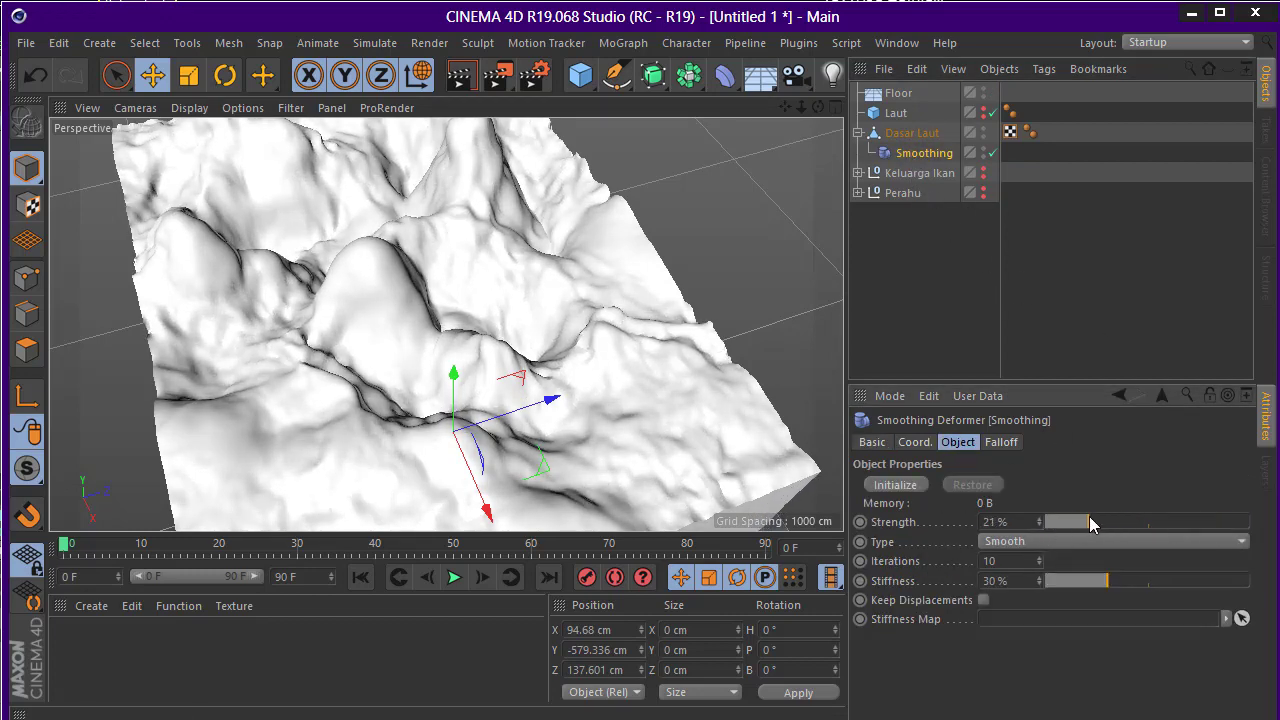
{"action": "mouse_move", "coordinate": [614, 406]}
{"action": "left_mouse_down", "text": "alt"}
{"action": "mouse_move", "coordinate": [657, 377]}
{"action": "mouse_move", "coordinate": [700, 394]}
{"action": "left_mouse_up", "text": "alt"}
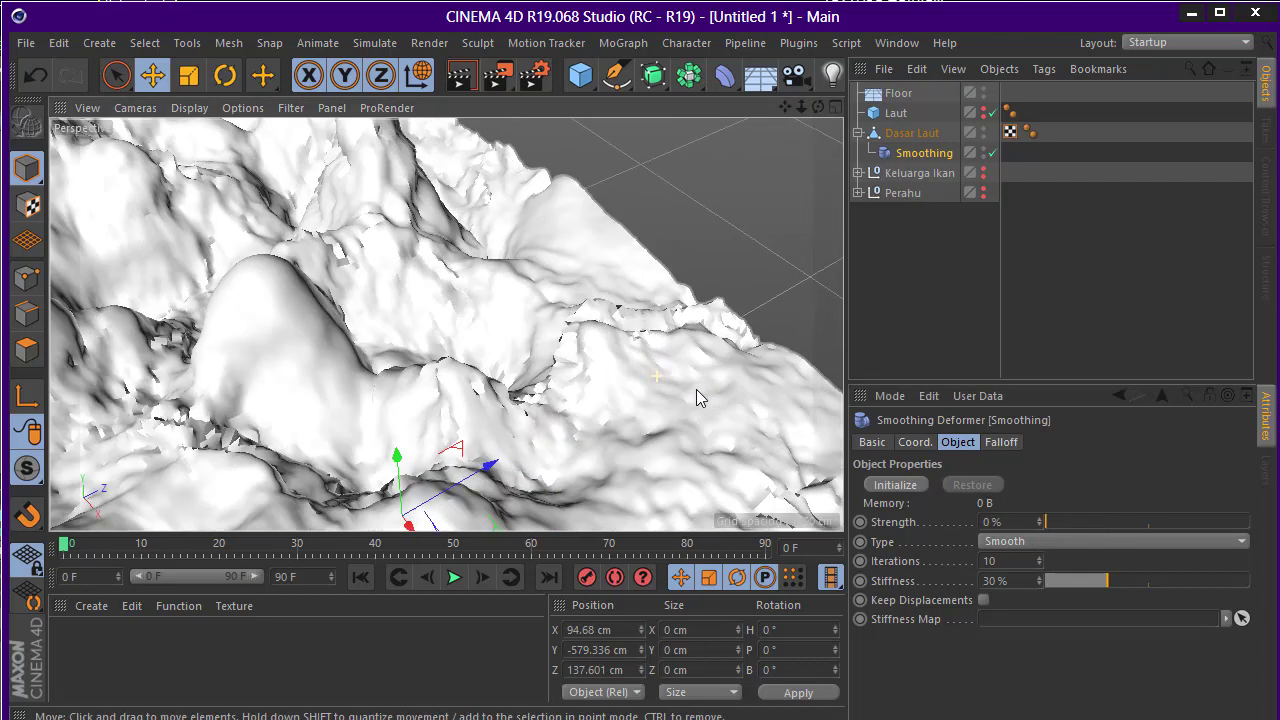
{"action": "mouse_move", "coordinate": [1086, 522]}
{"action": "left_mouse_down"}
{"action": "mouse_move", "coordinate": [1074, 528]}
{"action": "mouse_move", "coordinate": [1097, 523]}
{"action": "mouse_move", "coordinate": [1057, 523]}
{"action": "mouse_move", "coordinate": [1094, 522]}
{"action": "mouse_move", "coordinate": [1071, 523]}
{"action": "left_mouse_up"}
{"action": "scroll", "coordinate": [588, 358], "scroll_direction": "down", "scroll_amount": 5}
{"action": "scroll", "coordinate": [588, 358], "scroll_direction": "up", "scroll_amount": 3}
{"action": "mouse_move", "coordinate": [548, 310]}
{"action": "left_mouse_down", "text": "alt"}
{"action": "mouse_move", "coordinate": [491, 294]}
{"action": "mouse_move", "coordinate": [449, 314]}
{"action": "mouse_move", "coordinate": [614, 340]}
{"action": "mouse_move", "coordinate": [549, 343]}
{"action": "mouse_move", "coordinate": [546, 366]}
{"action": "left_mouse_up", "text": "alt"}
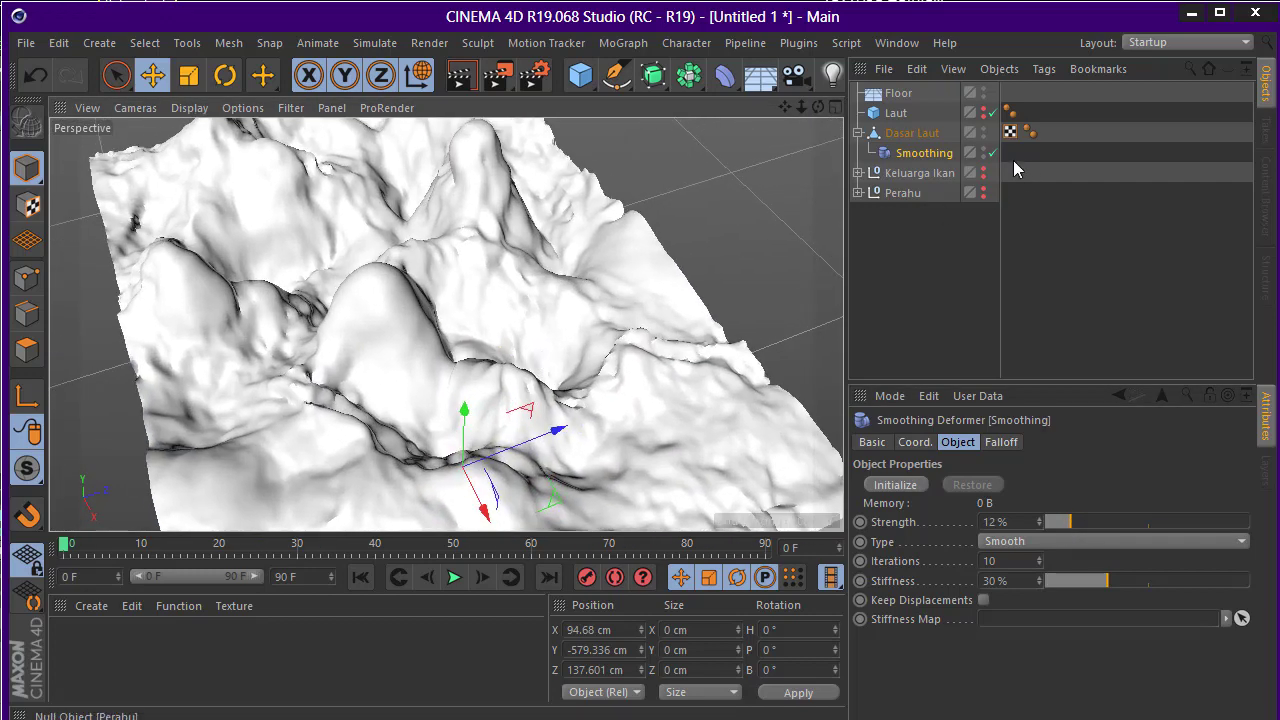
{"action": "left_click", "coordinate": [912, 133]}
{"action": "left_click_drag", "start_coordinate": [557, 286], "coordinate": [520, 300], "text": "alt"}
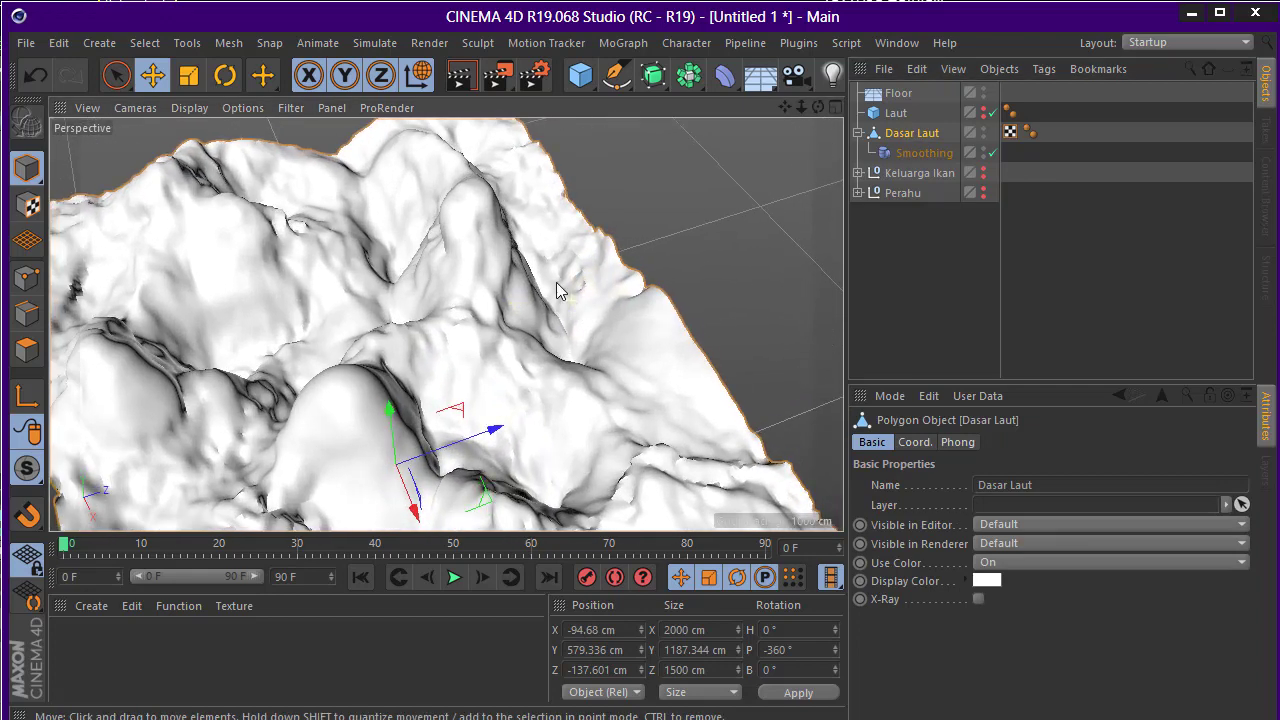
{"action": "left_click", "coordinate": [184, 45]}
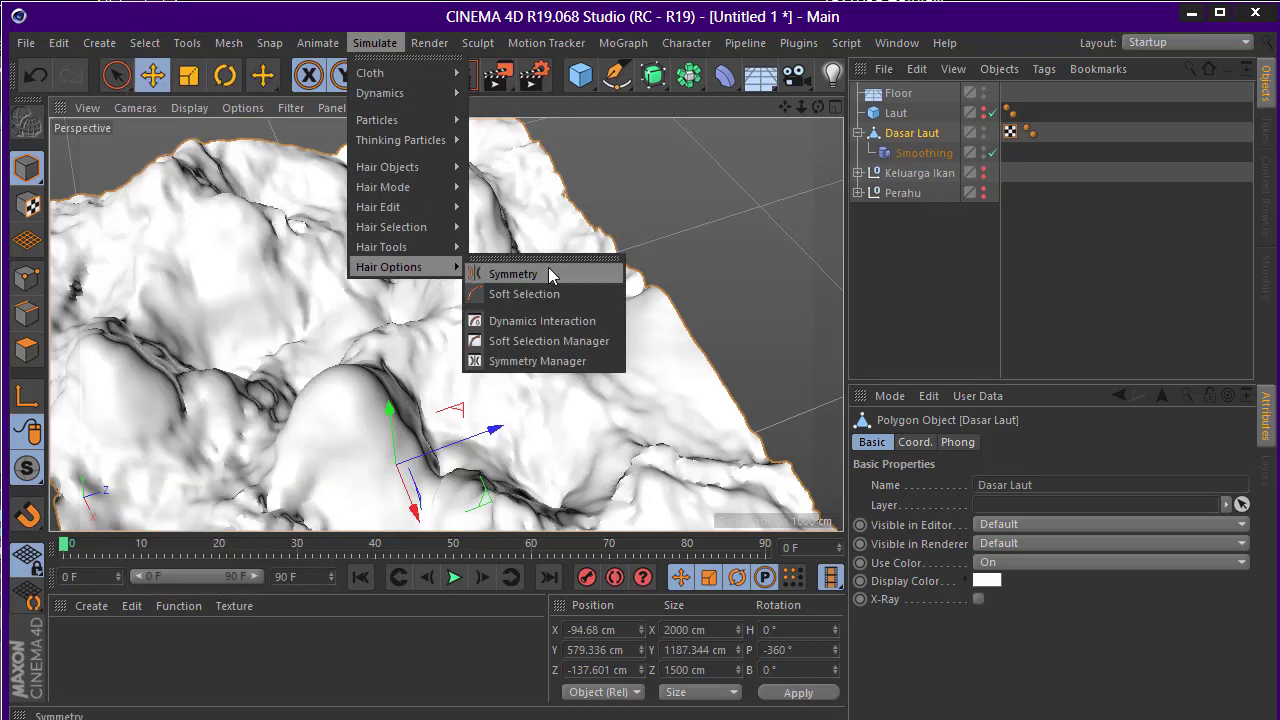
{"action": "mouse_move", "coordinate": [382, 247]}
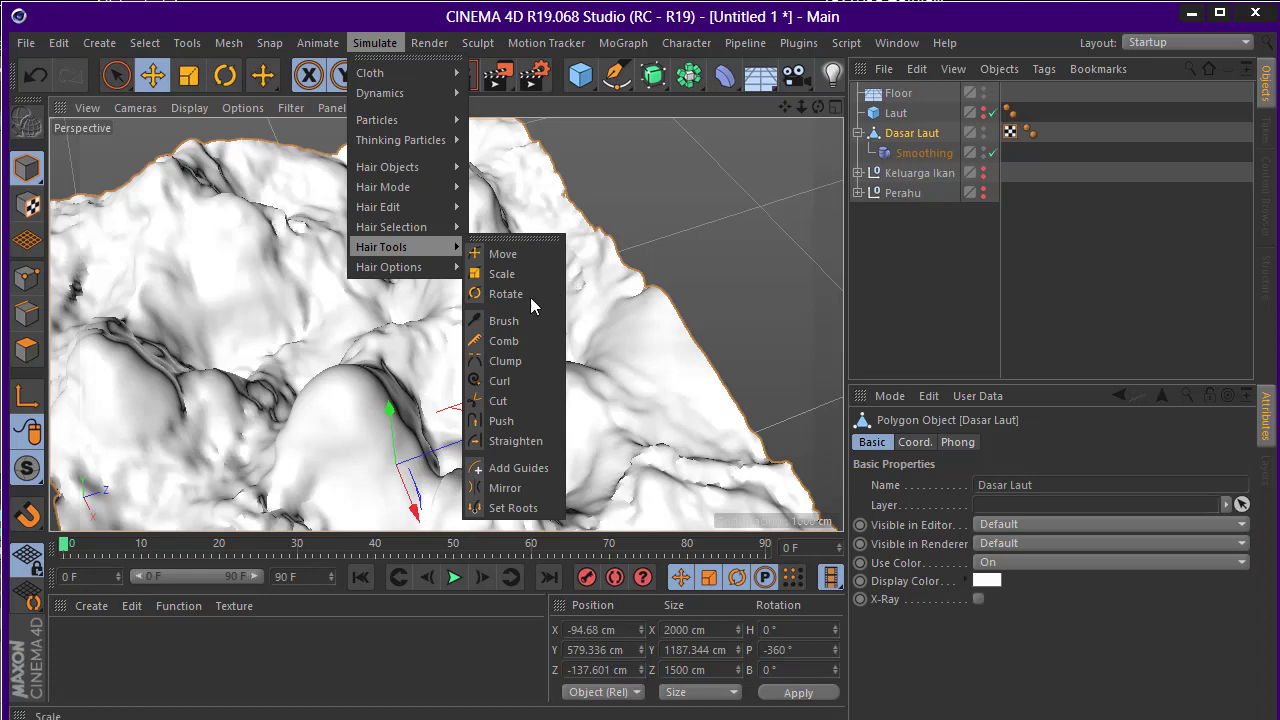
Start the Add Guides hair tool with a brush radius of 10
{"action": "left_click", "coordinate": [505, 468]}
{"action": "mouse_move", "coordinate": [722, 195]}
{"action": "left_mouse_down", "text": "alt"}
{"action": "mouse_move", "coordinate": [423, 309]}
{"action": "mouse_move", "coordinate": [315, 318]}
{"action": "left_mouse_up", "text": "alt"}
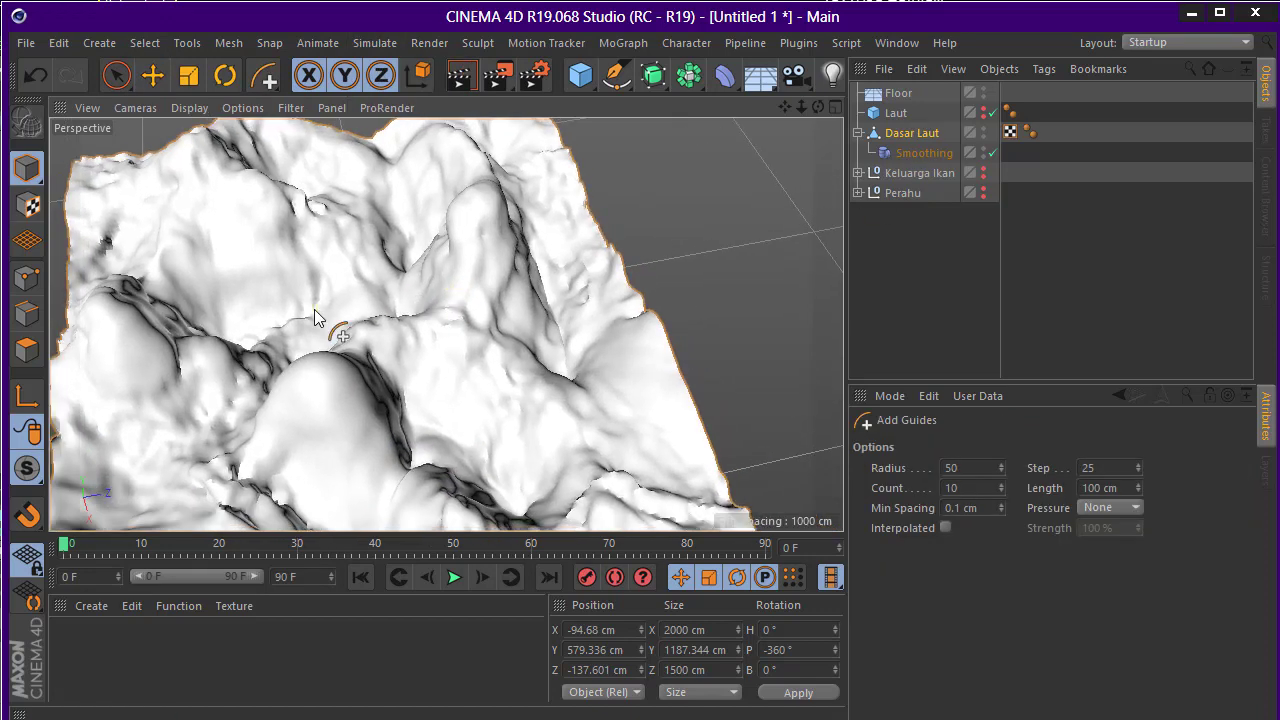
{"action": "left_click_drag", "start_coordinate": [398, 323], "coordinate": [455, 330], "text": "alt"}
{"action": "left_click", "coordinate": [990, 467]}
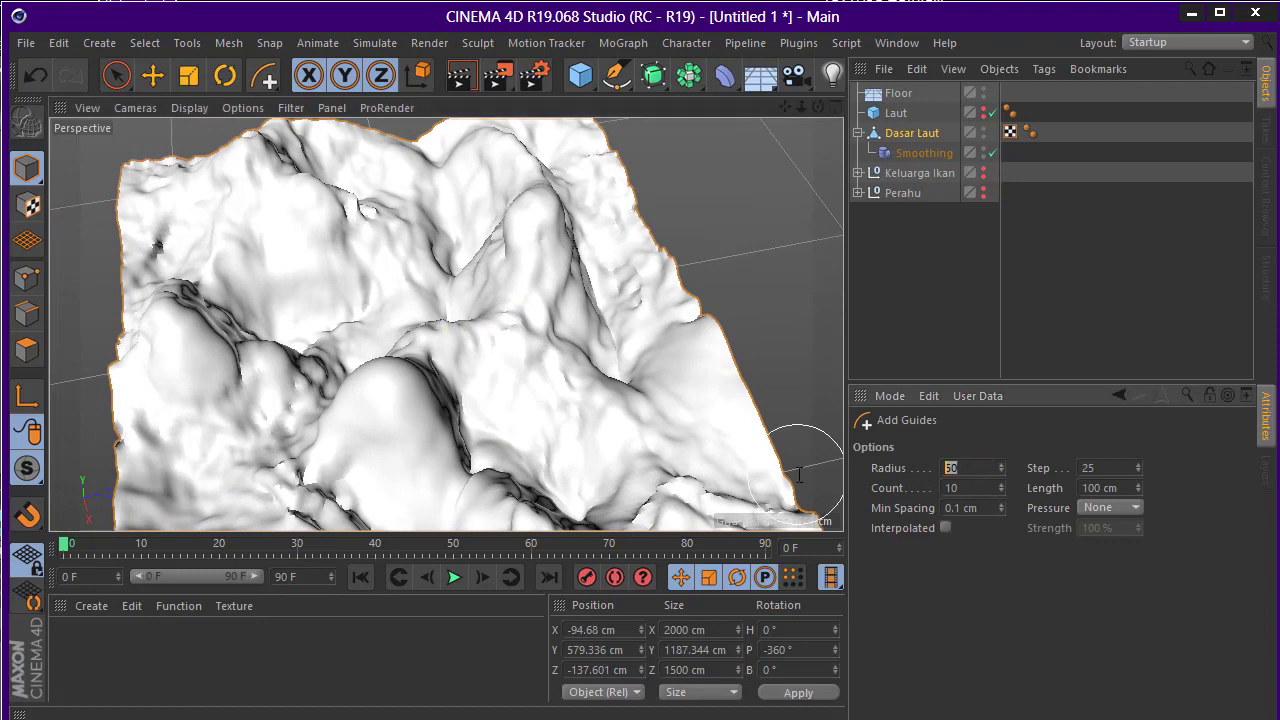
{"action": "key", "text": "Tab"}
{"action": "type", "text": "10"}
{"action": "key", "text": "Return"}
Paint test hair guides on the terrain, undo them, and disable the Smoothing deformer
{"action": "mouse_move", "coordinate": [300, 285]}
{"action": "left_mouse_down", "text": "alt"}
{"action": "mouse_move", "coordinate": [226, 283]}
{"action": "mouse_move", "coordinate": [406, 308]}
{"action": "mouse_move", "coordinate": [389, 277]}
{"action": "mouse_move", "coordinate": [533, 278]}
{"action": "mouse_move", "coordinate": [543, 257]}
{"action": "mouse_move", "coordinate": [210, 195]}
{"action": "left_mouse_up", "text": "alt"}
{"action": "left_click", "coordinate": [212, 182]}
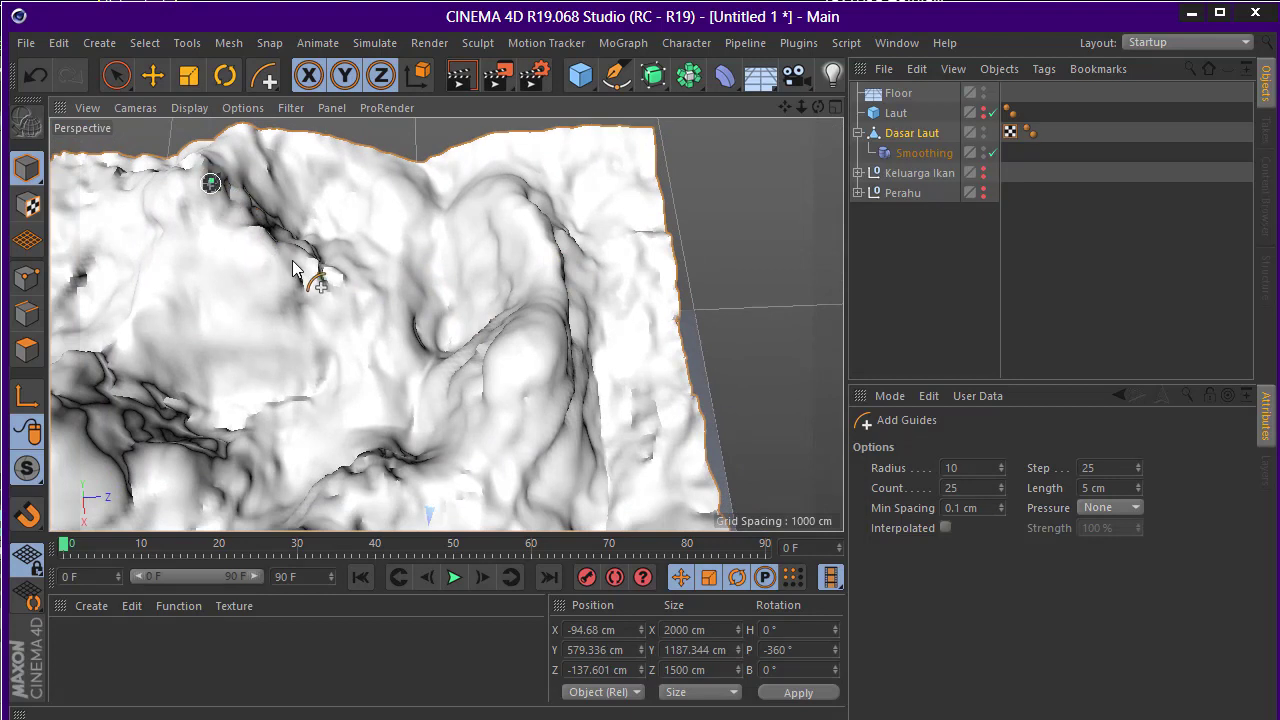
{"action": "left_click", "coordinate": [231, 222]}
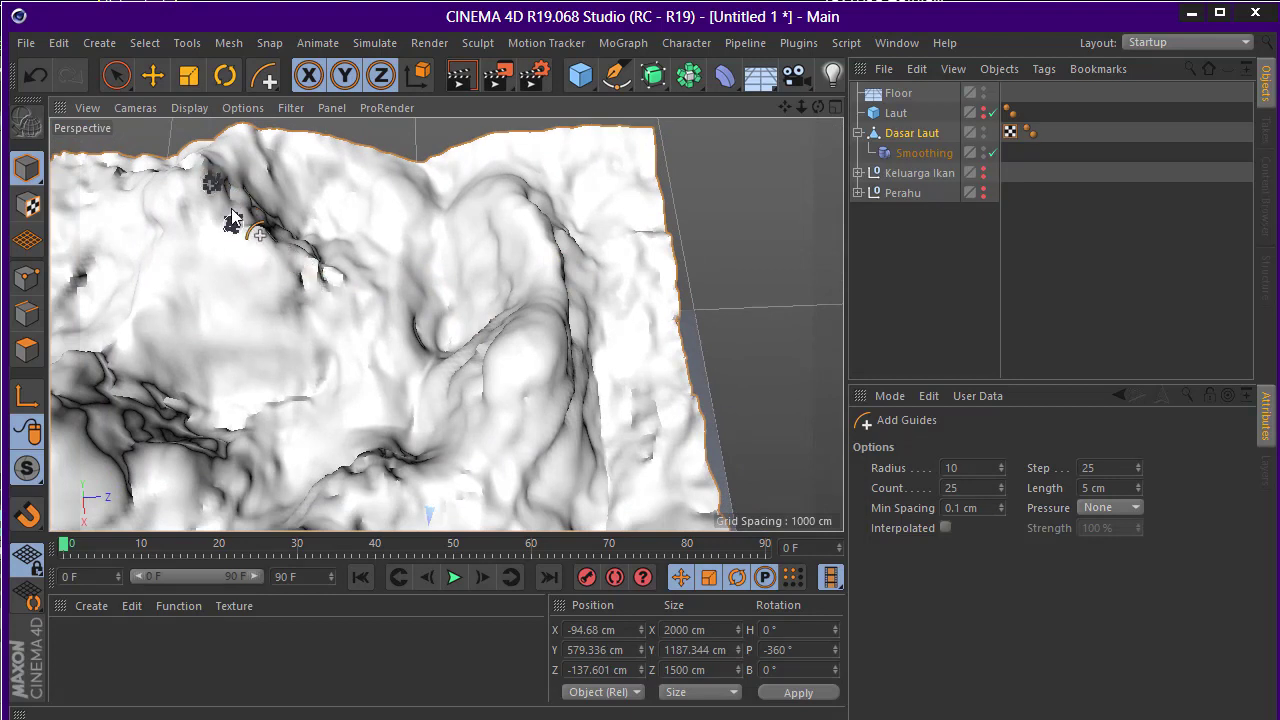
{"action": "left_click", "coordinate": [420, 273]}
{"action": "key", "text": "ctrl+z"}
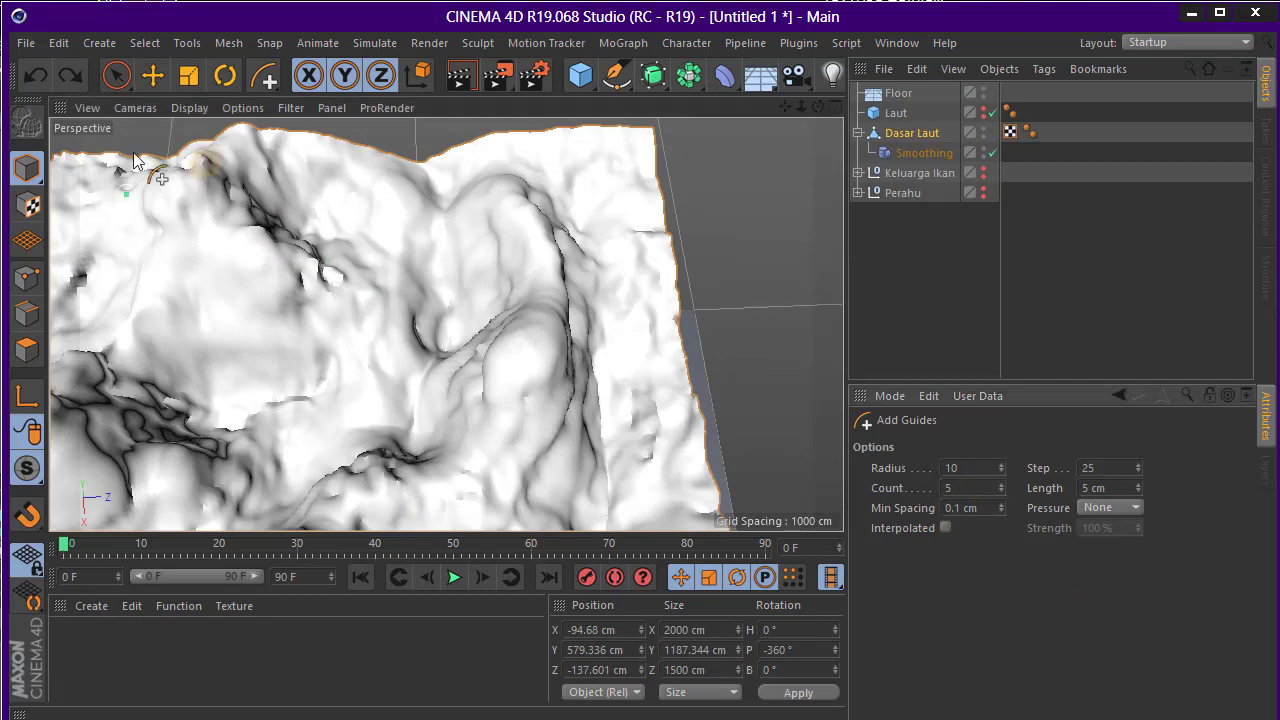
{"action": "left_click", "coordinate": [206, 171]}
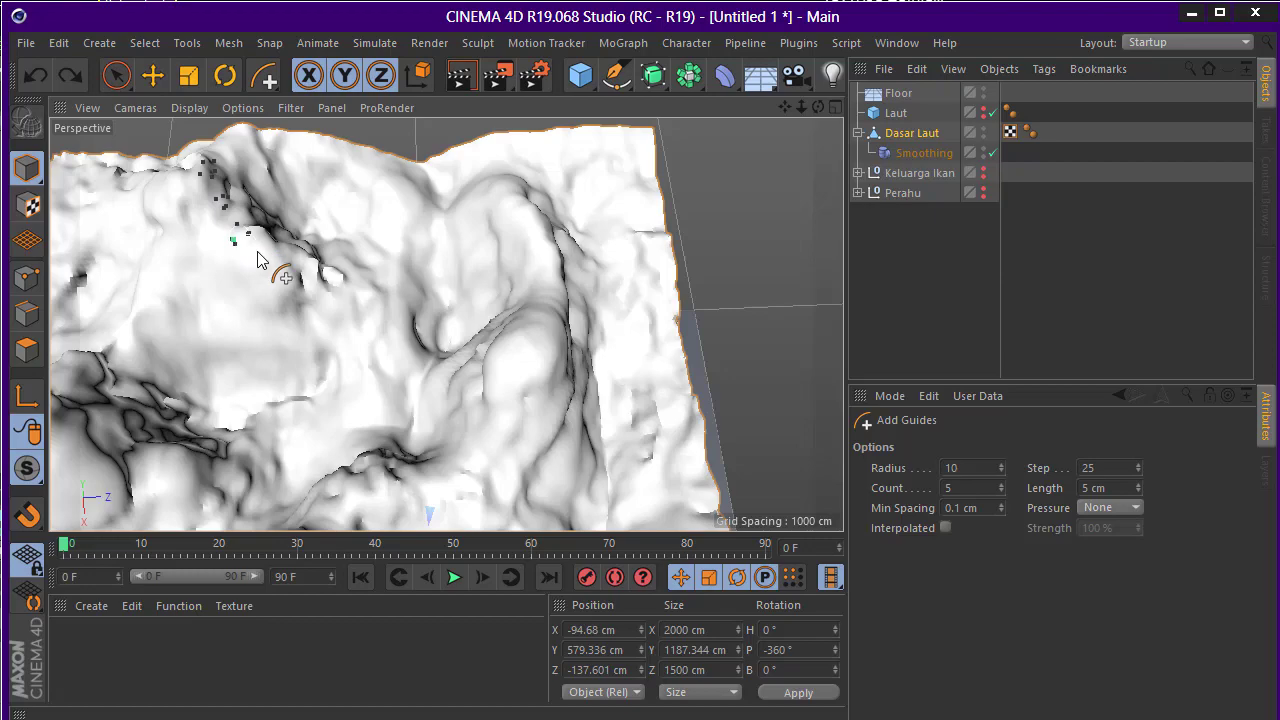
{"action": "left_click_drag", "start_coordinate": [258, 260], "coordinate": [889, 201], "text": "alt"}
{"action": "left_click", "coordinate": [991, 153]}
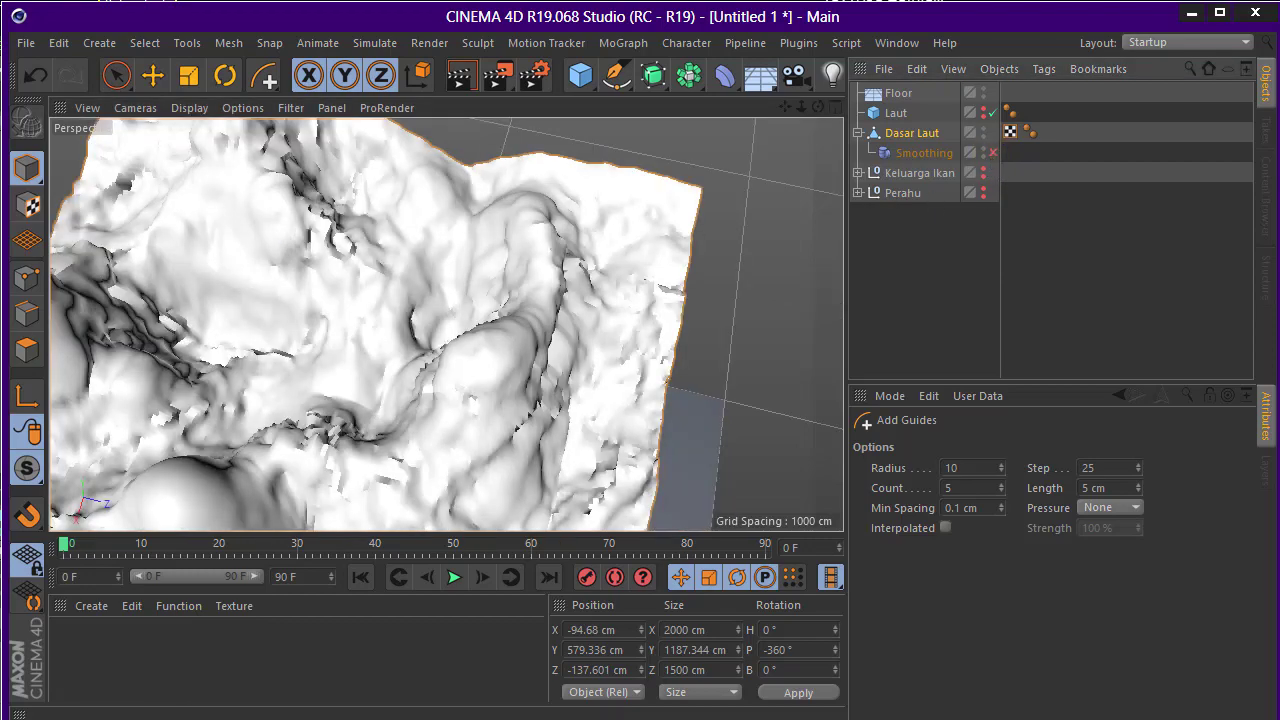
Paint 5 cm hair guide strokes across the Dasar Laut terrain from several angles
{"action": "left_click", "coordinate": [27, 350]}
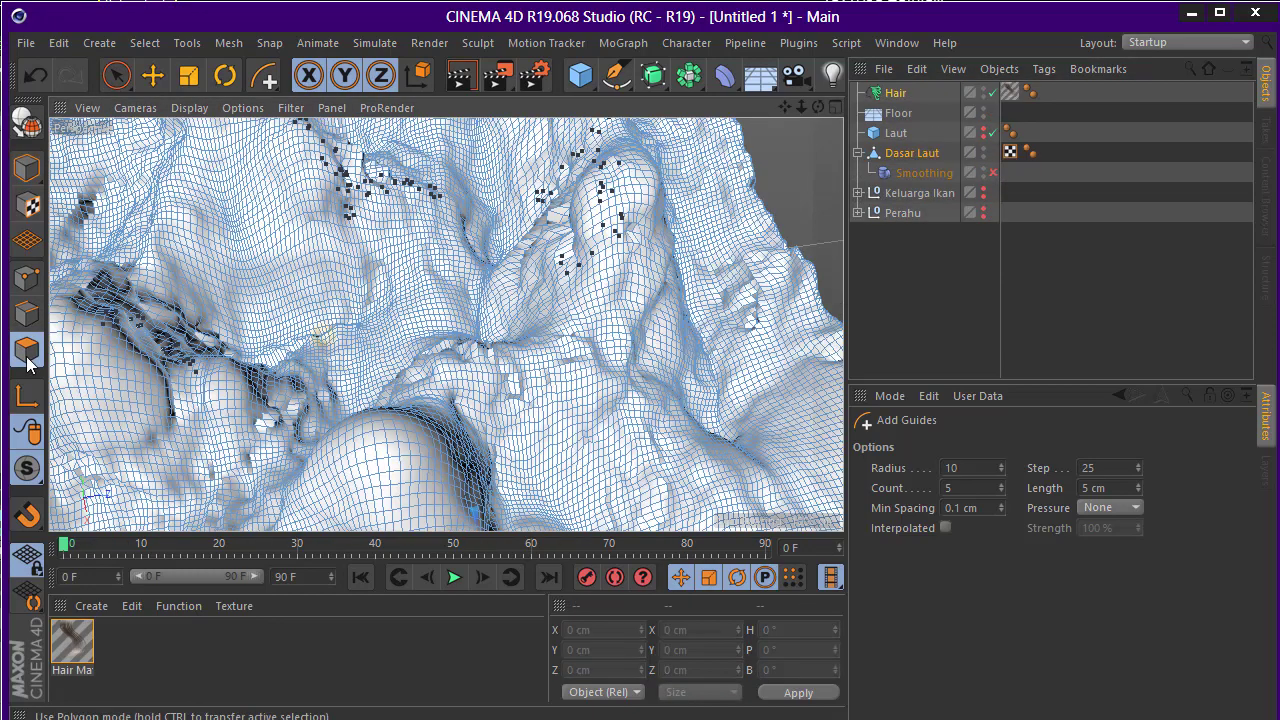
{"action": "left_click", "coordinate": [27, 168]}
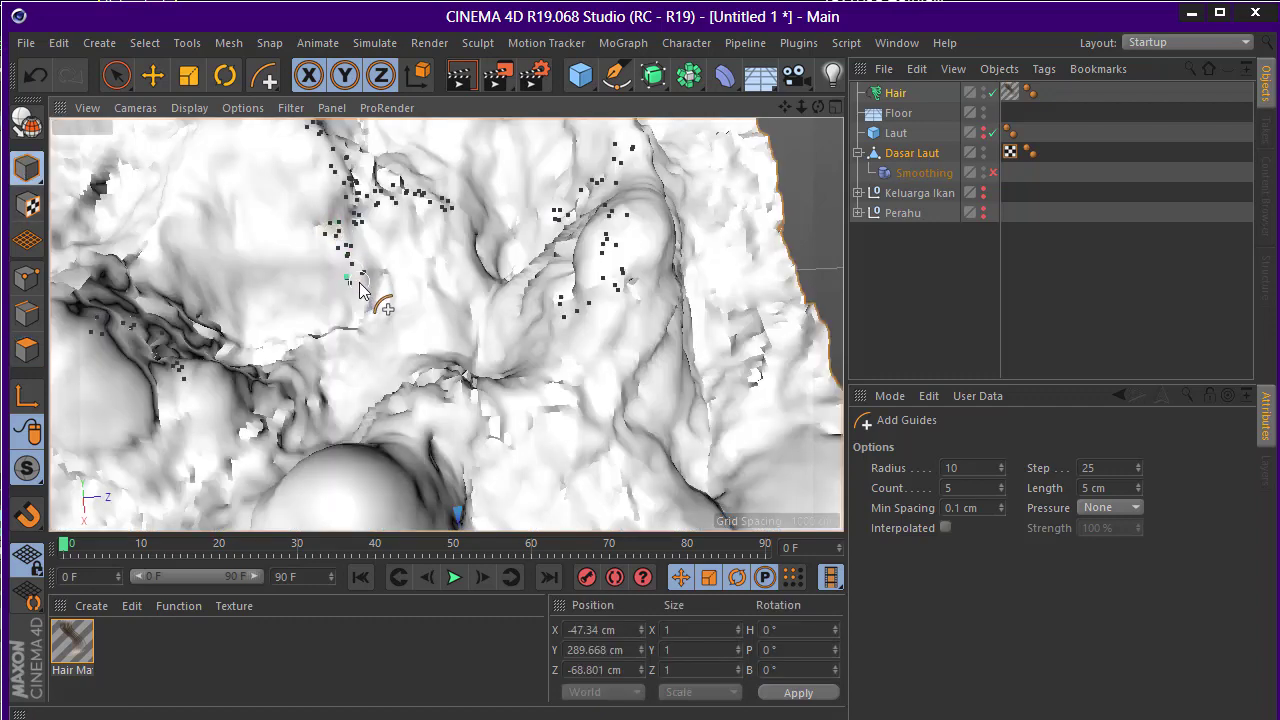
{"action": "mouse_move", "coordinate": [540, 305]}
{"action": "left_mouse_down", "text": "alt"}
{"action": "mouse_move", "coordinate": [598, 315]}
{"action": "mouse_move", "coordinate": [514, 207]}
{"action": "left_mouse_up", "text": "alt"}
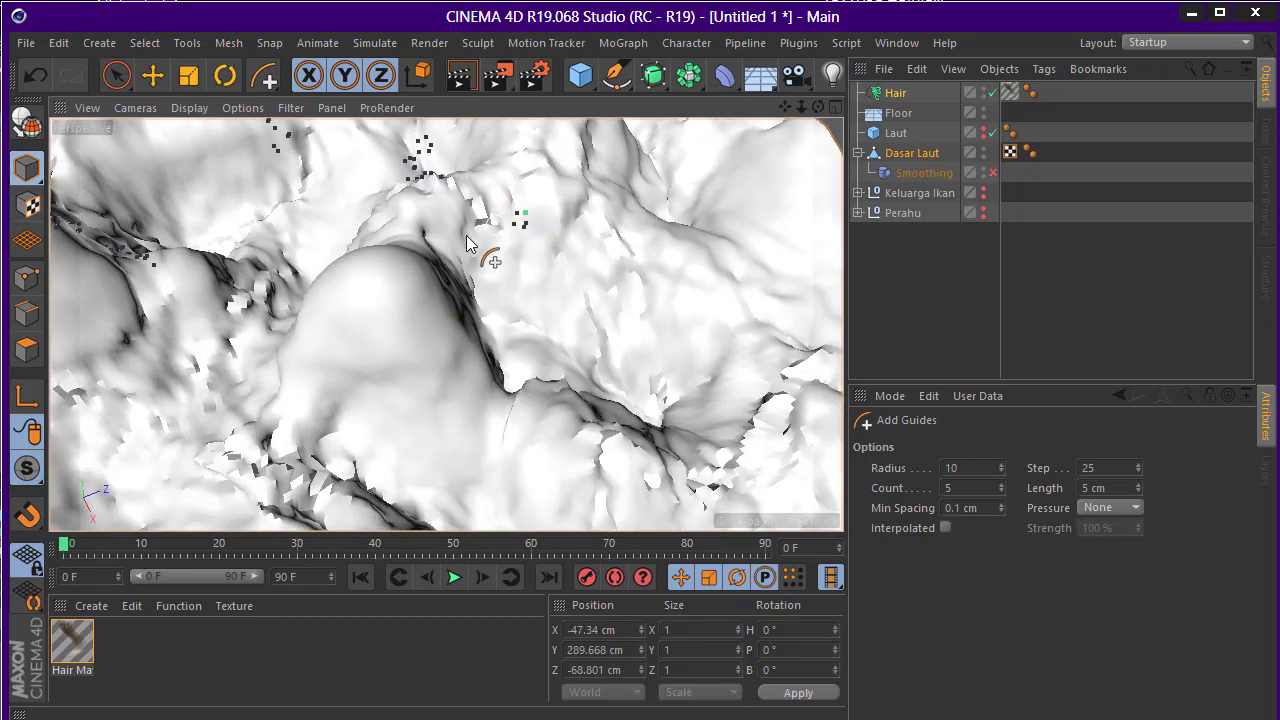
{"action": "mouse_move", "coordinate": [422, 332]}
{"action": "left_mouse_down", "text": "alt"}
{"action": "mouse_move", "coordinate": [480, 240]}
{"action": "mouse_move", "coordinate": [393, 204]}
{"action": "mouse_move", "coordinate": [334, 342]}
{"action": "mouse_move", "coordinate": [468, 388]}
{"action": "left_mouse_up", "text": "alt"}
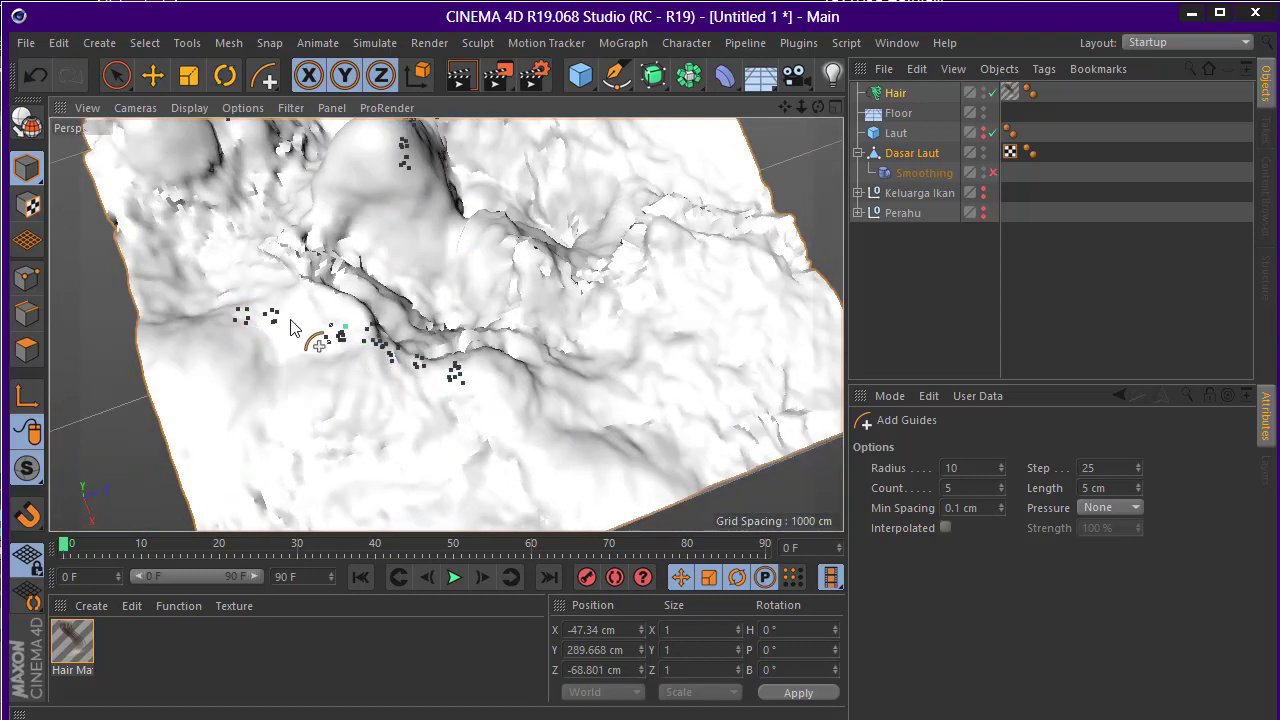
{"action": "left_click_drag", "start_coordinate": [617, 253], "coordinate": [572, 288], "text": "alt"}
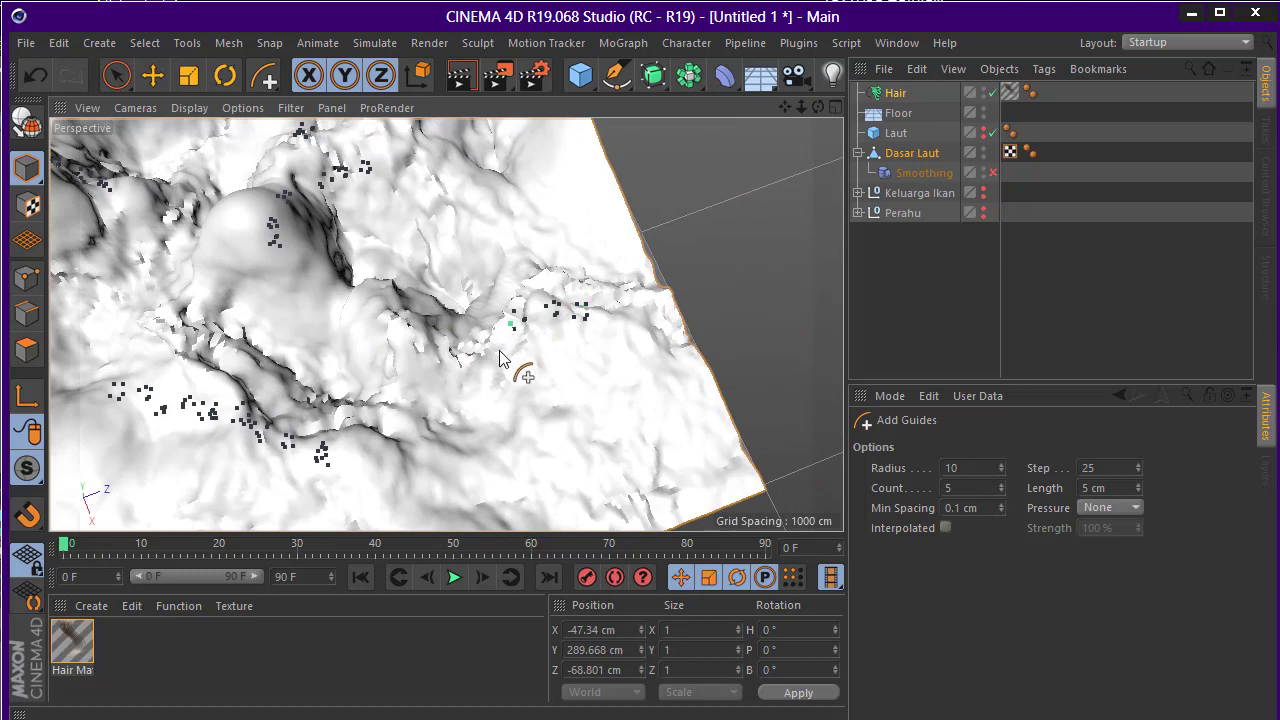
{"action": "left_click_drag", "start_coordinate": [500, 358], "coordinate": [455, 374]}
{"action": "left_click_drag", "start_coordinate": [335, 313], "coordinate": [290, 258], "text": "alt"}
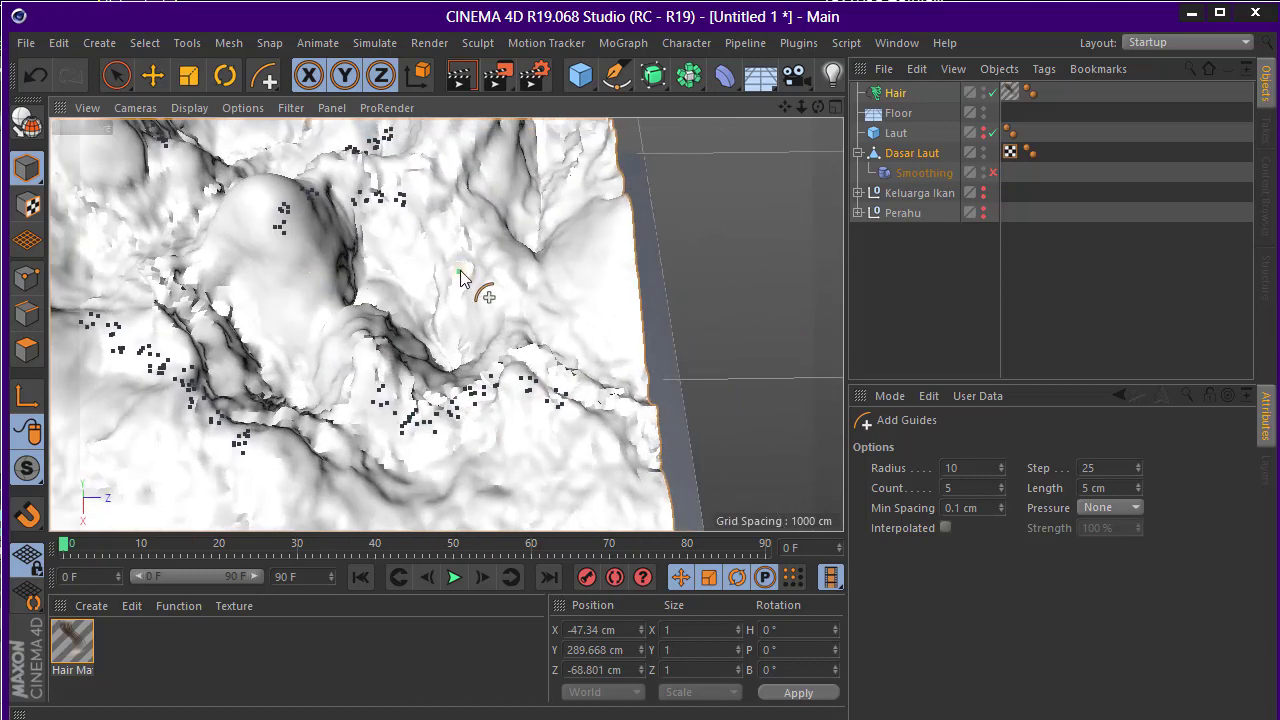
{"action": "left_click_drag", "start_coordinate": [435, 357], "coordinate": [499, 366]}
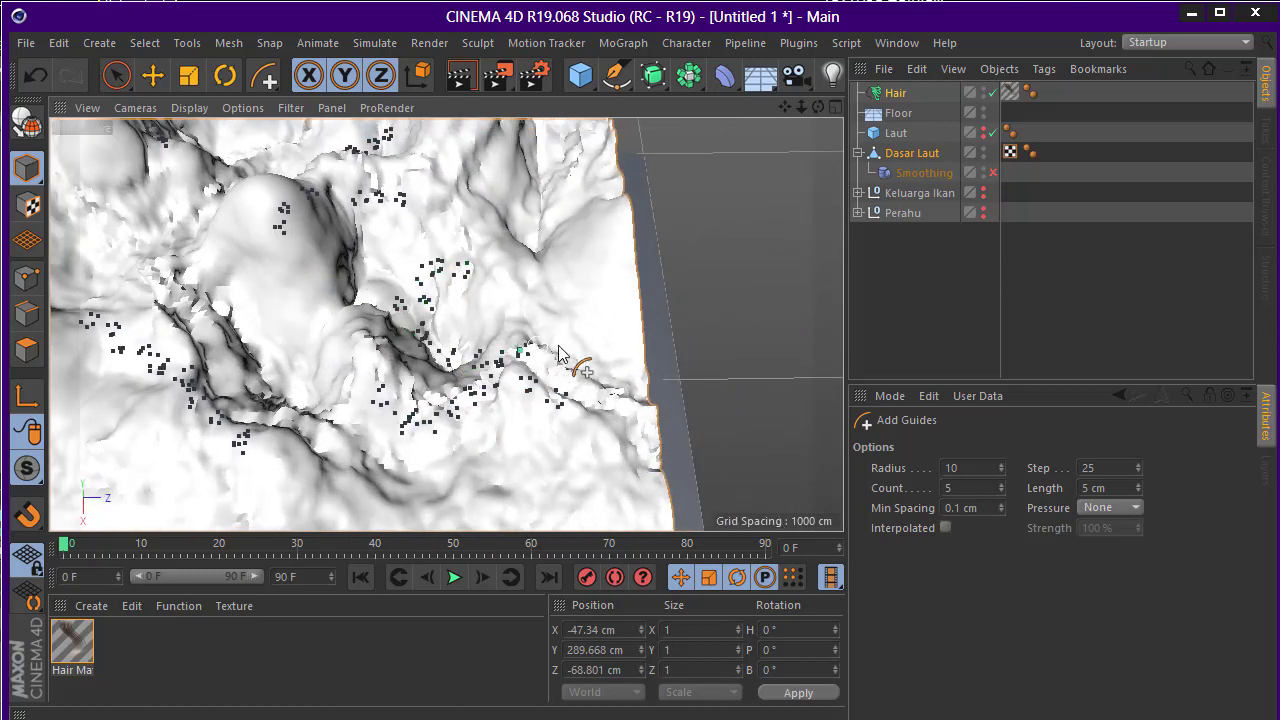
{"action": "mouse_move", "coordinate": [550, 198]}
{"action": "left_mouse_down", "text": "alt"}
{"action": "mouse_move", "coordinate": [338, 313]}
{"action": "mouse_move", "coordinate": [359, 384]}
{"action": "left_mouse_up", "text": "alt"}
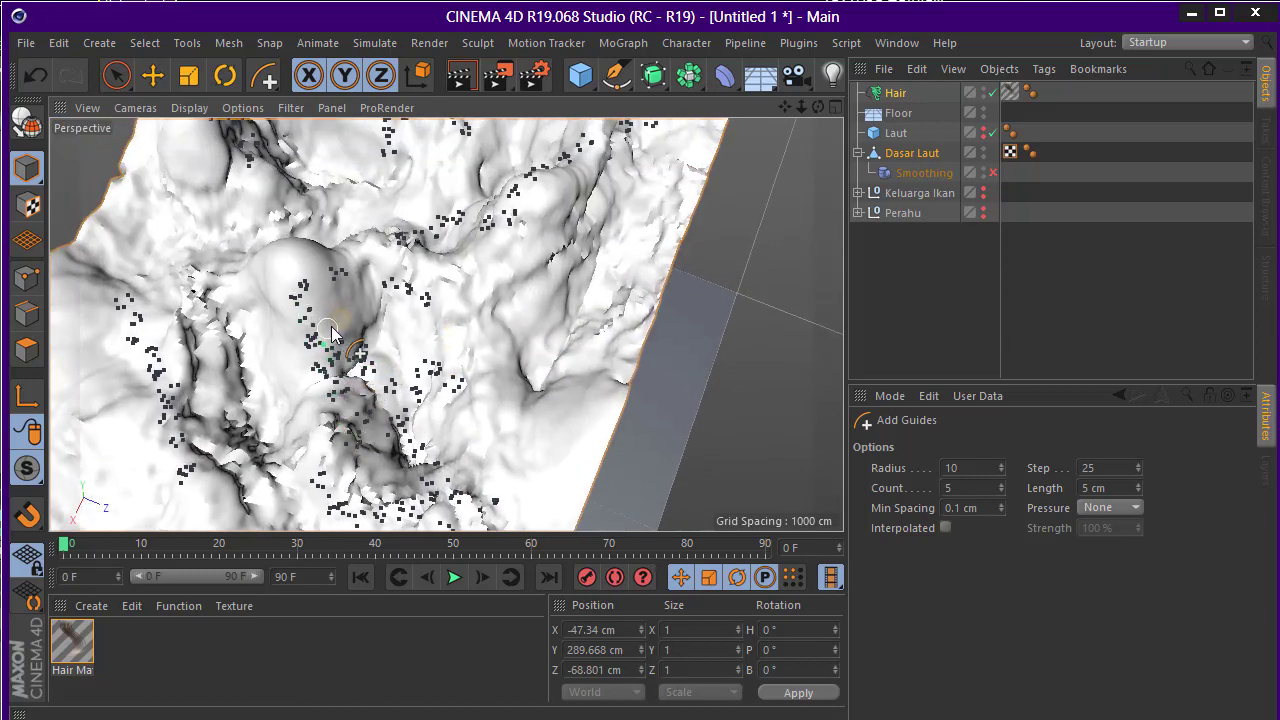
{"action": "left_click_drag", "start_coordinate": [333, 333], "coordinate": [338, 333], "text": "alt"}
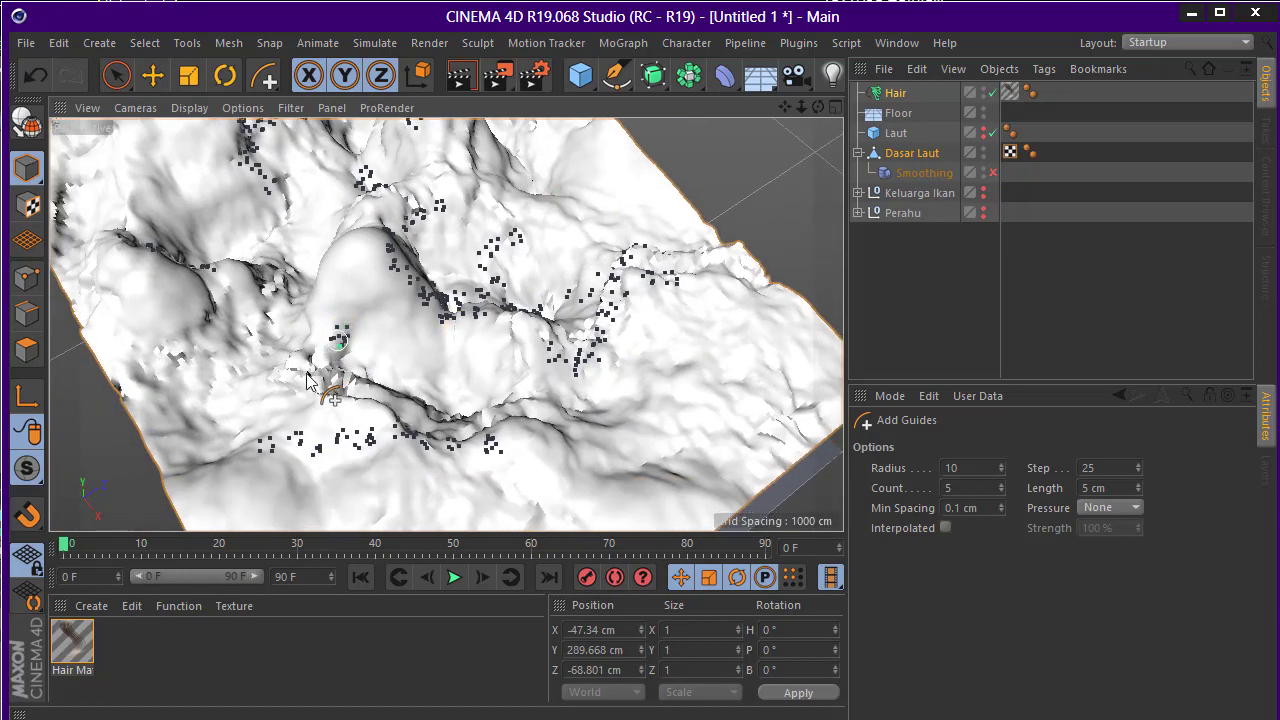
{"action": "mouse_move", "coordinate": [310, 382]}
{"action": "left_mouse_down", "text": "alt"}
{"action": "mouse_move", "coordinate": [477, 198]}
{"action": "mouse_move", "coordinate": [460, 230]}
{"action": "left_mouse_up", "text": "alt"}
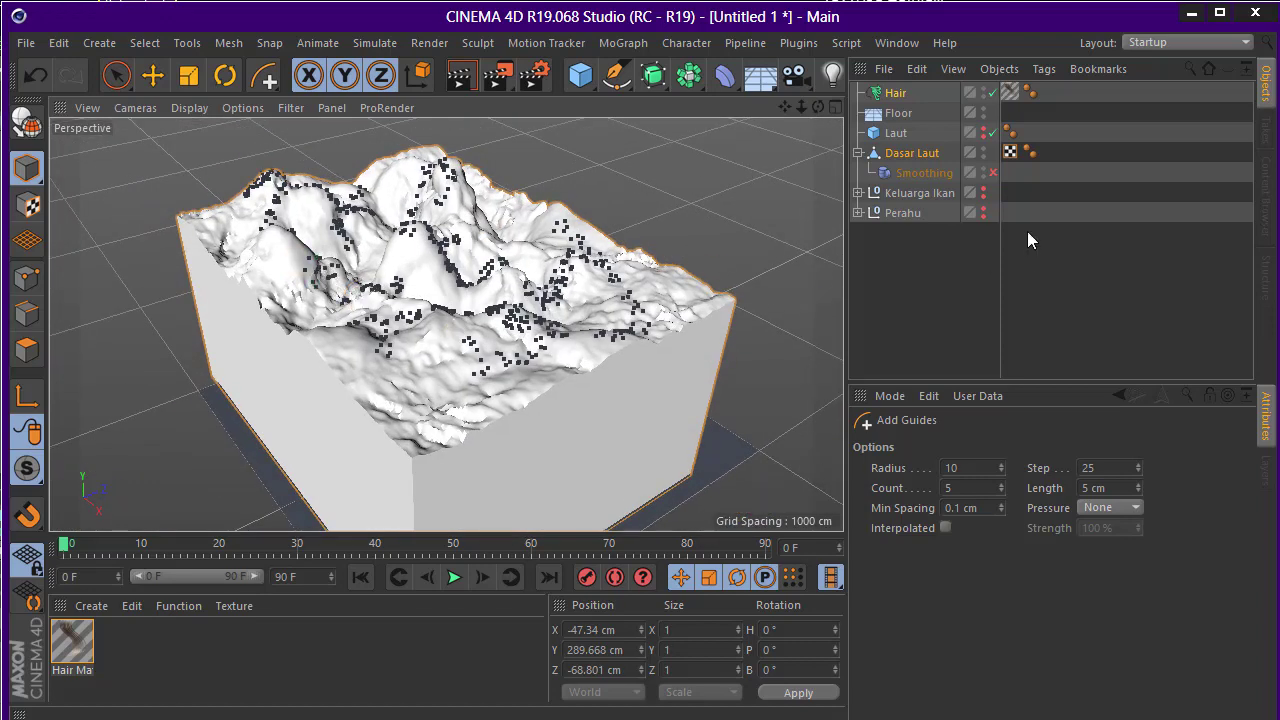
Adjust the Hair object's guide Length down to 84 cm, previewing with playback
{"action": "left_click", "coordinate": [897, 93]}
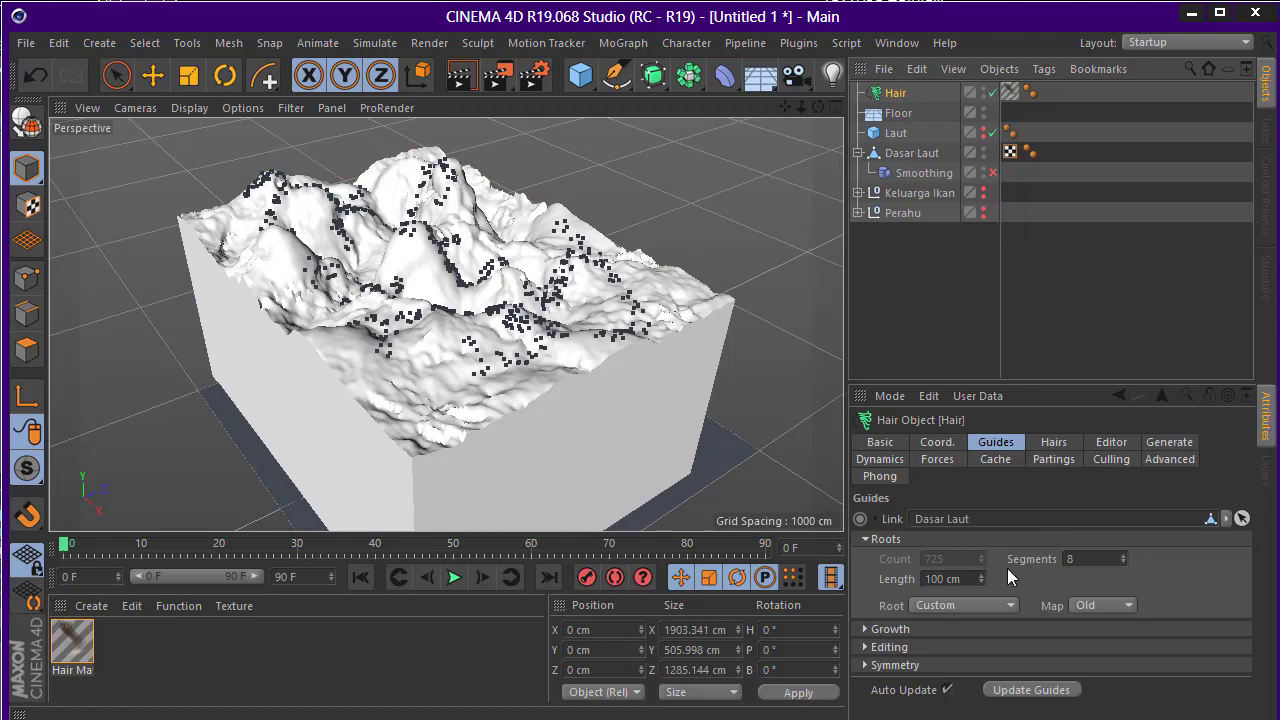
{"action": "key", "text": "o"}
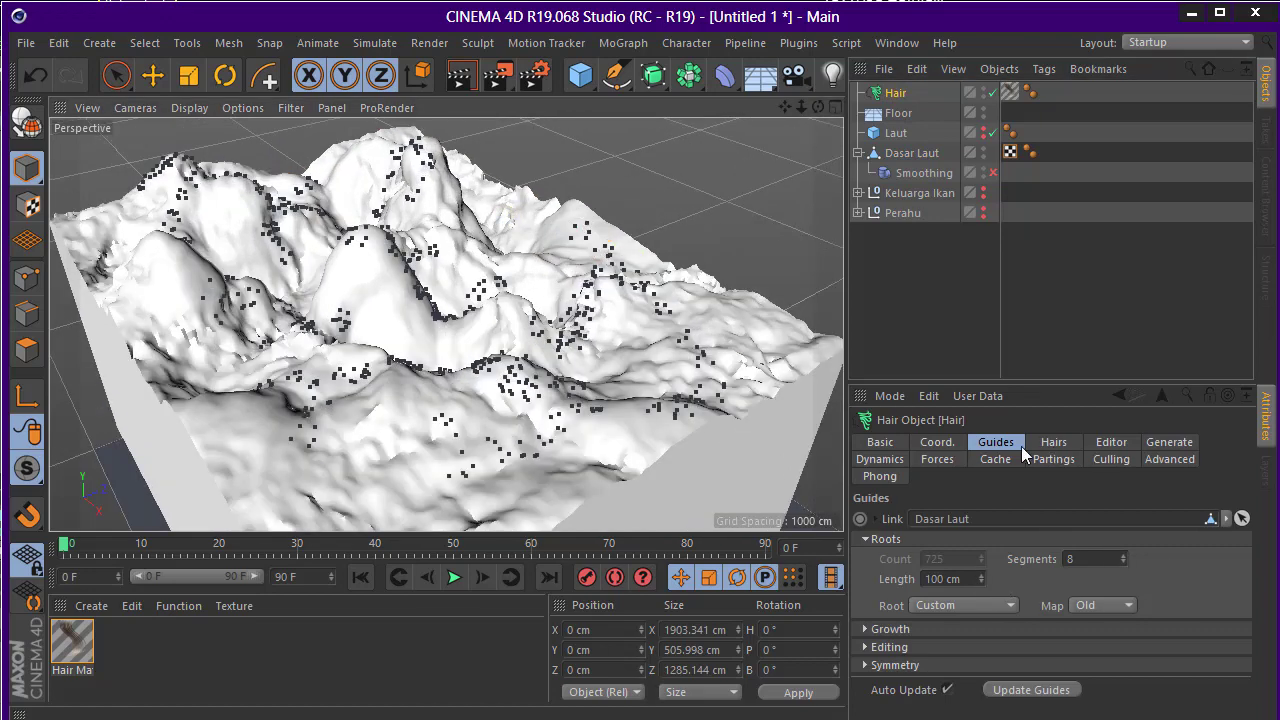
{"action": "mouse_move", "coordinate": [981, 579]}
{"action": "left_mouse_down"}
{"action": "mouse_move", "coordinate": [981, 640]}
{"action": "mouse_move", "coordinate": [981, 560]}
{"action": "left_mouse_up"}
{"action": "left_click", "coordinate": [454, 577]}
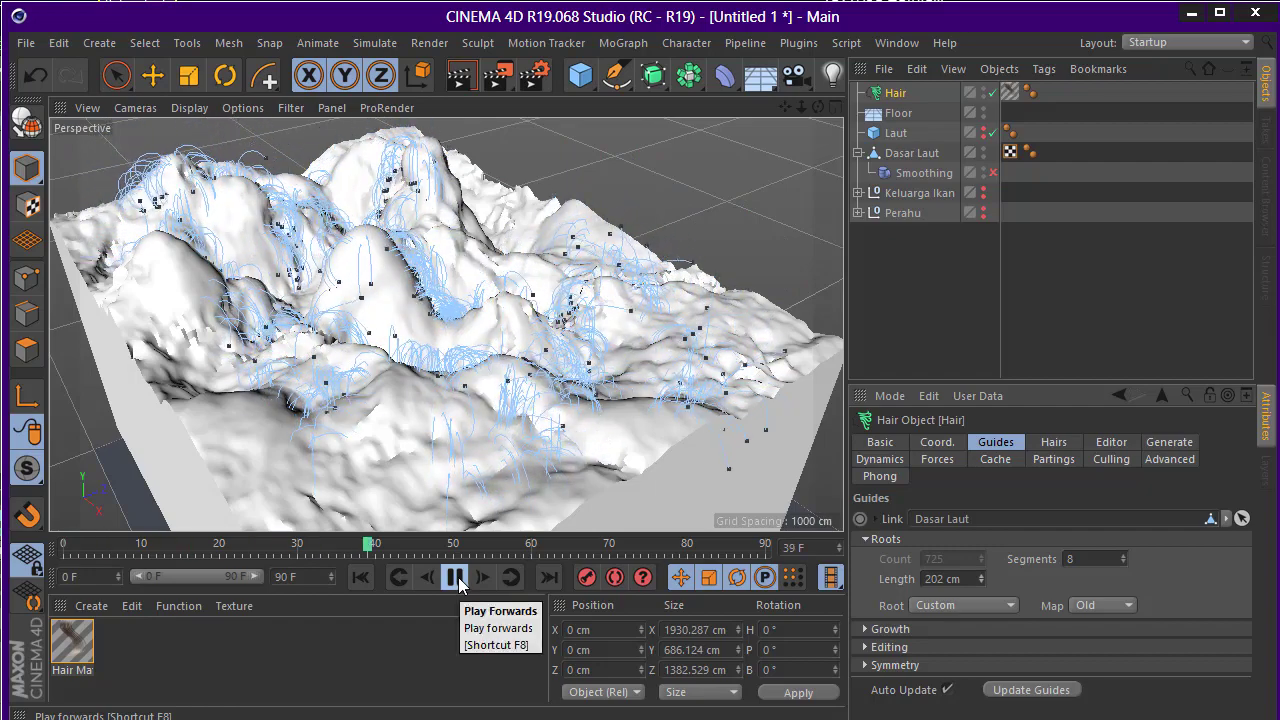
{"action": "left_click", "coordinate": [455, 577]}
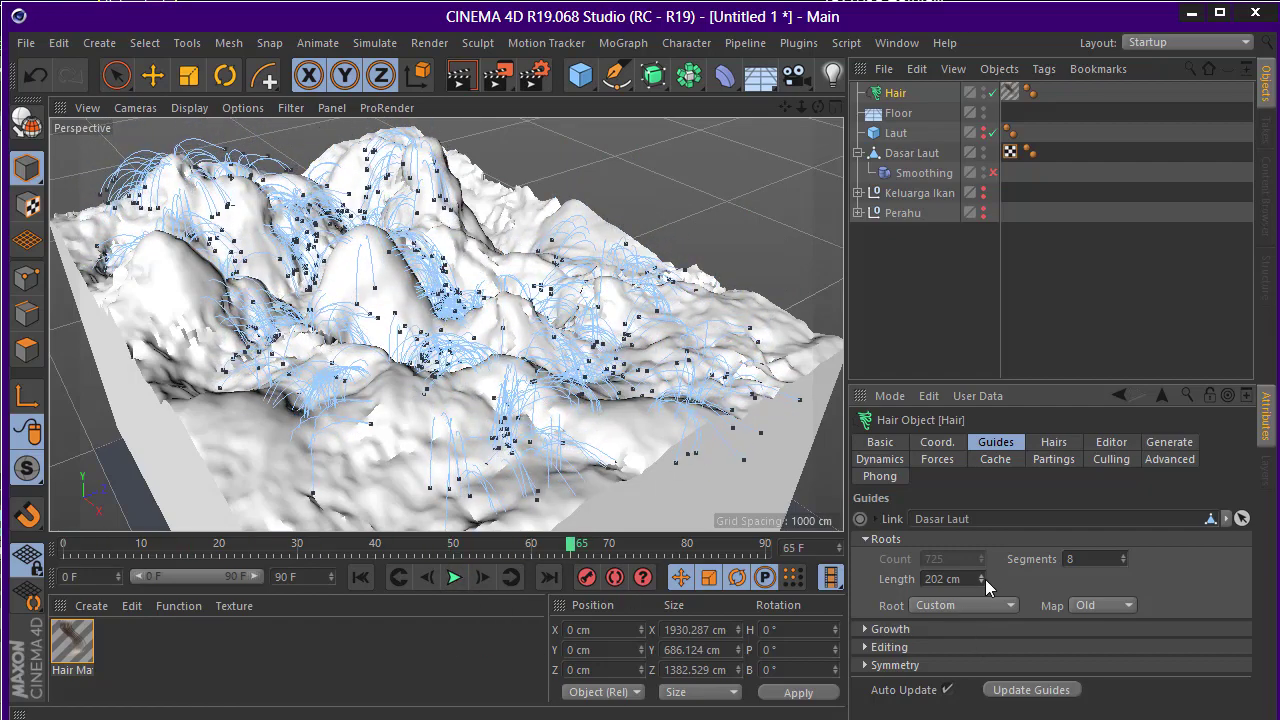
{"action": "left_click_drag", "start_coordinate": [982, 578], "coordinate": [982, 634]}
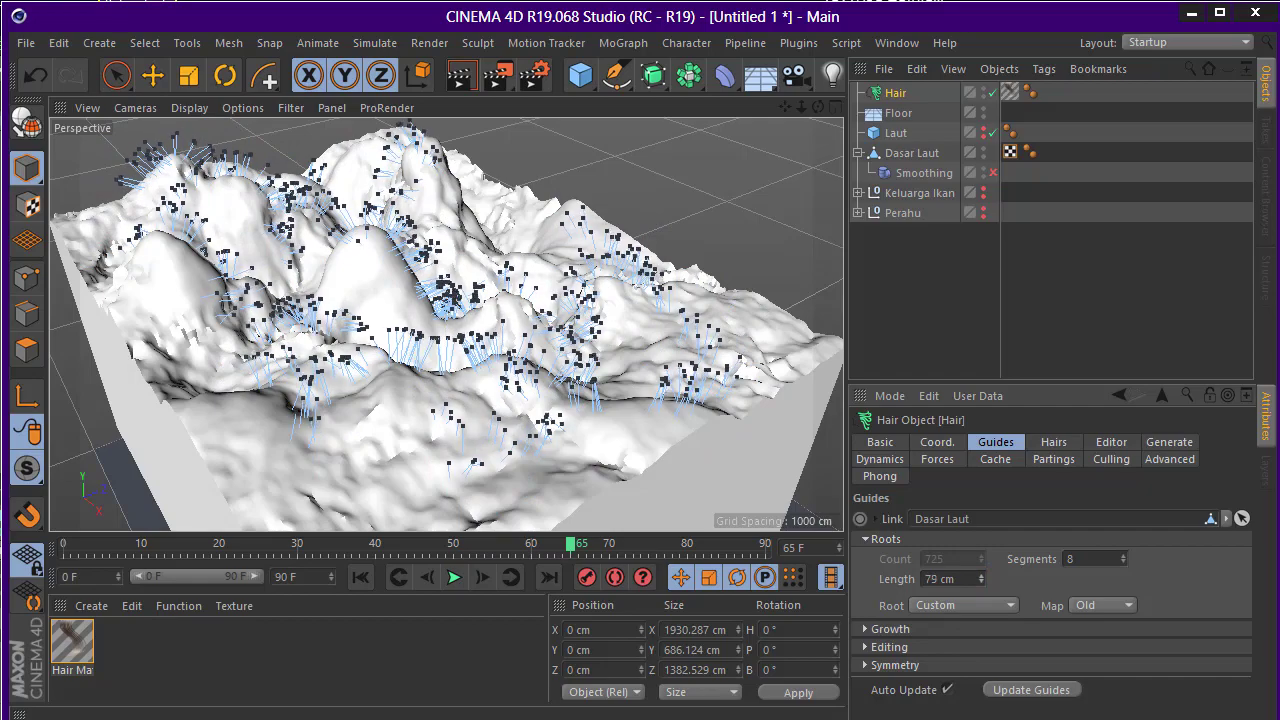
{"action": "left_click_drag", "start_coordinate": [495, 410], "coordinate": [600, 390], "text": "alt"}
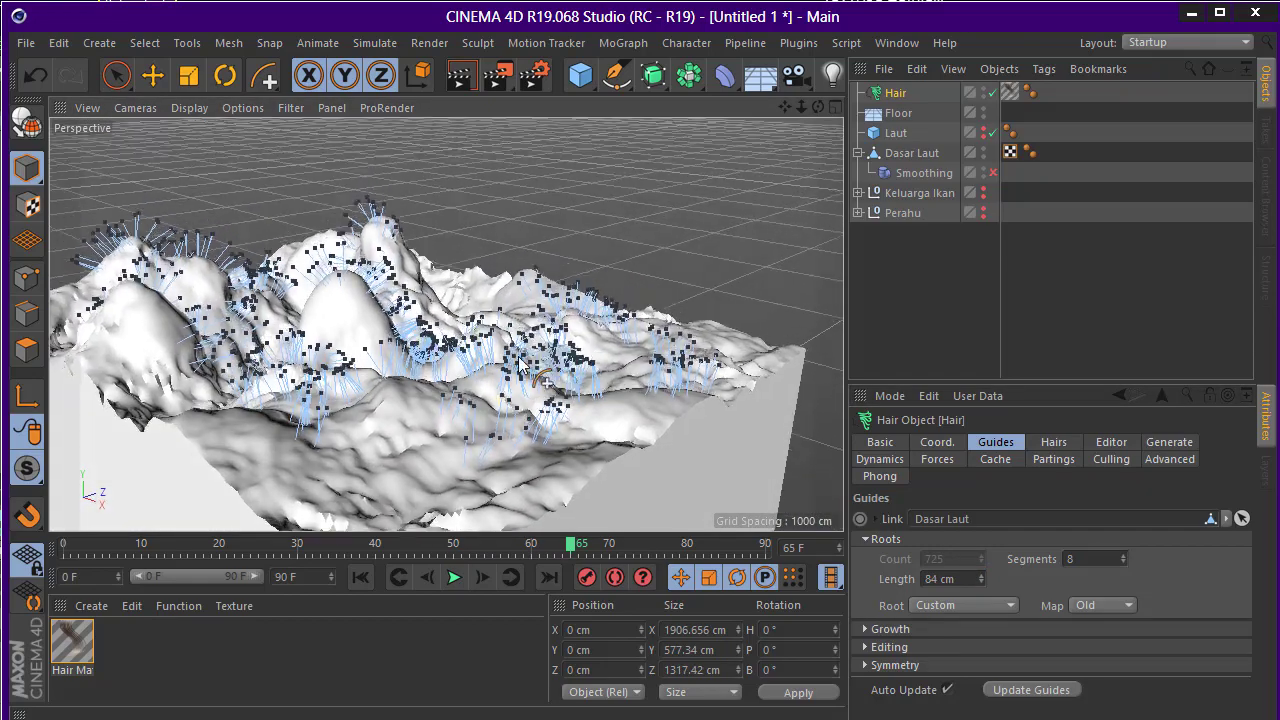
Set the guide Segments to 3 and render a quick preview of the hairy seabed
{"action": "left_click", "coordinate": [1090, 559]}
{"action": "type", "text": "3"}
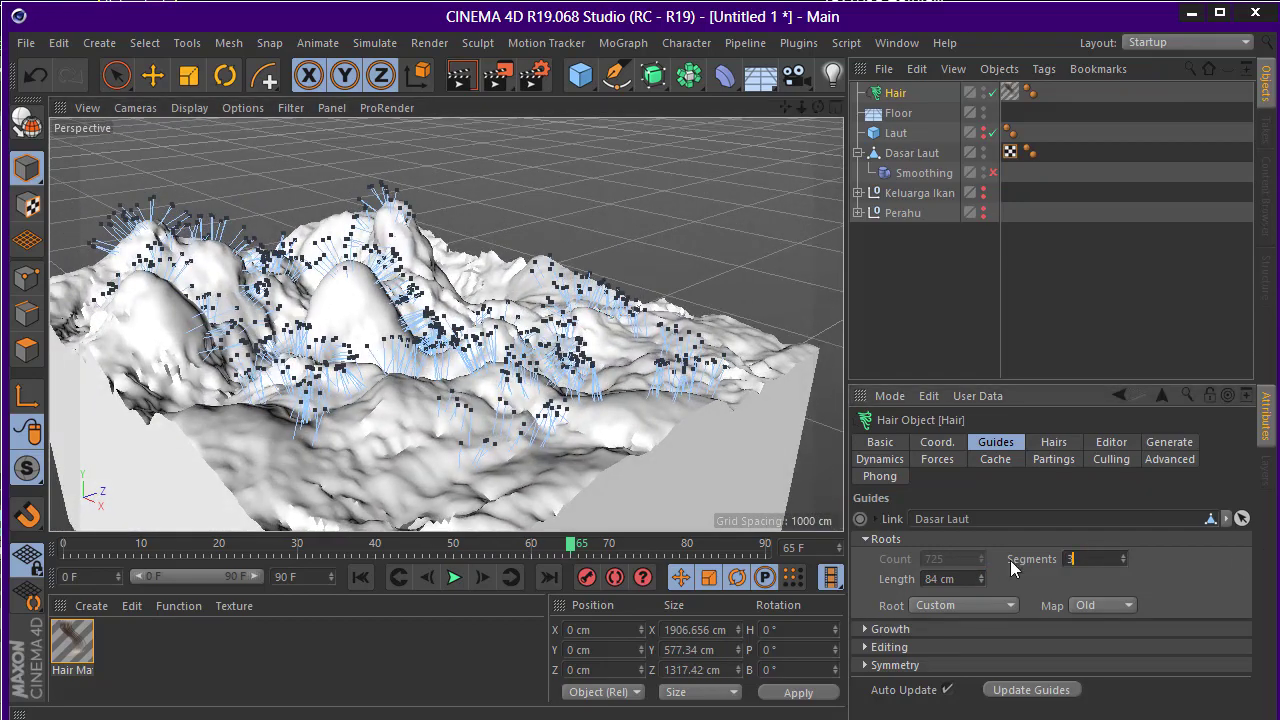
{"action": "left_click", "coordinate": [452, 578]}
{"action": "left_click", "coordinate": [898, 313]}
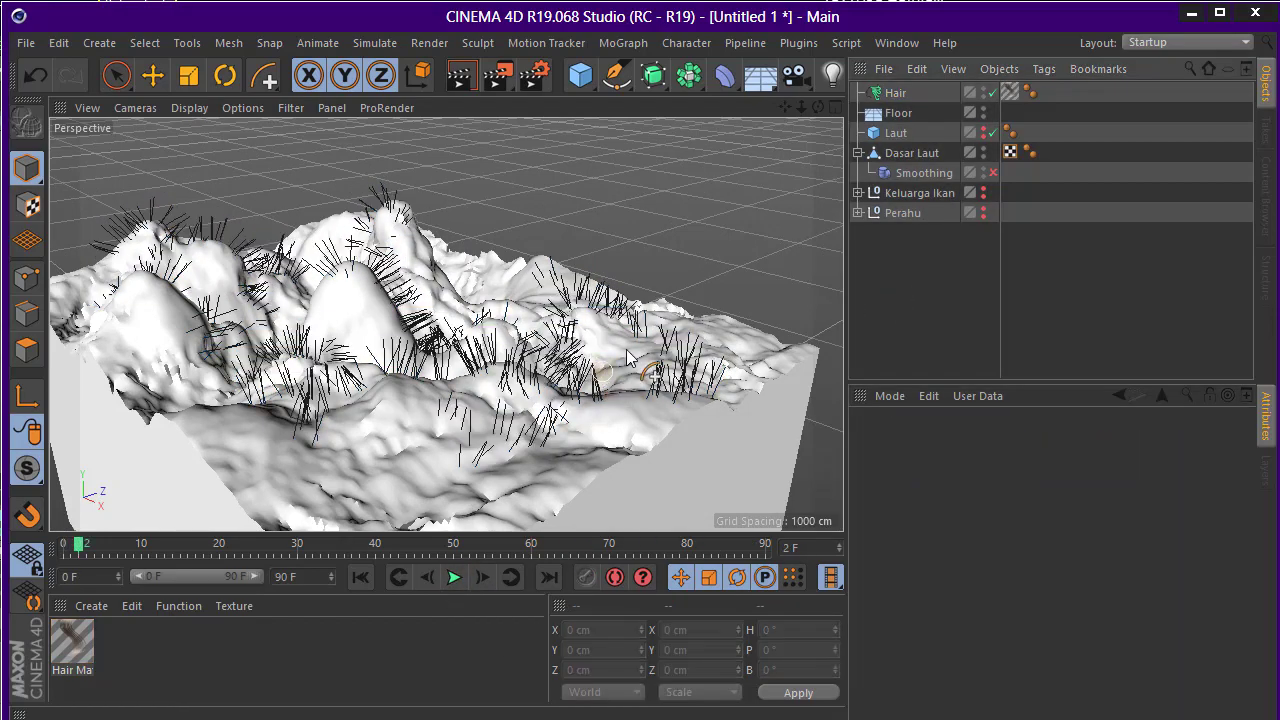
{"action": "left_click_drag", "start_coordinate": [600, 370], "coordinate": [531, 418], "text": "alt"}
{"action": "scroll", "coordinate": [531, 418], "scroll_direction": "up", "scroll_amount": 5}
{"action": "key", "text": "ctrl+r"}
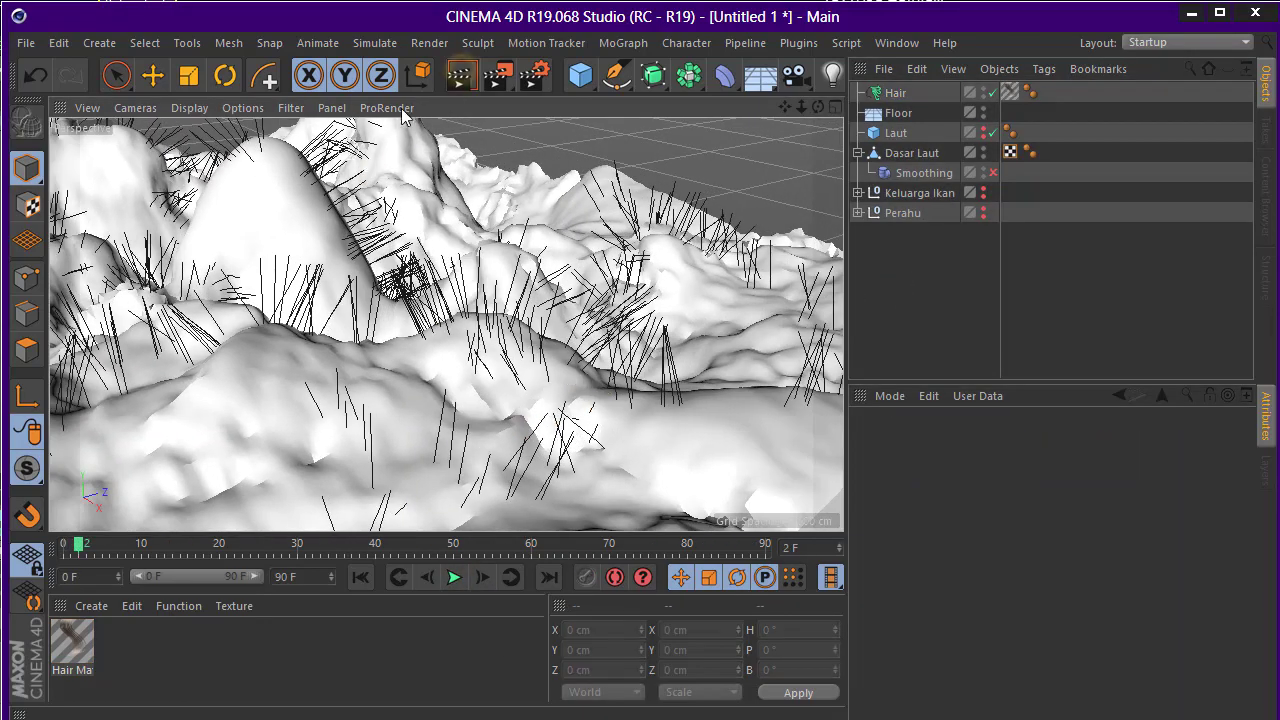
{"action": "left_click", "coordinate": [500, 377]}
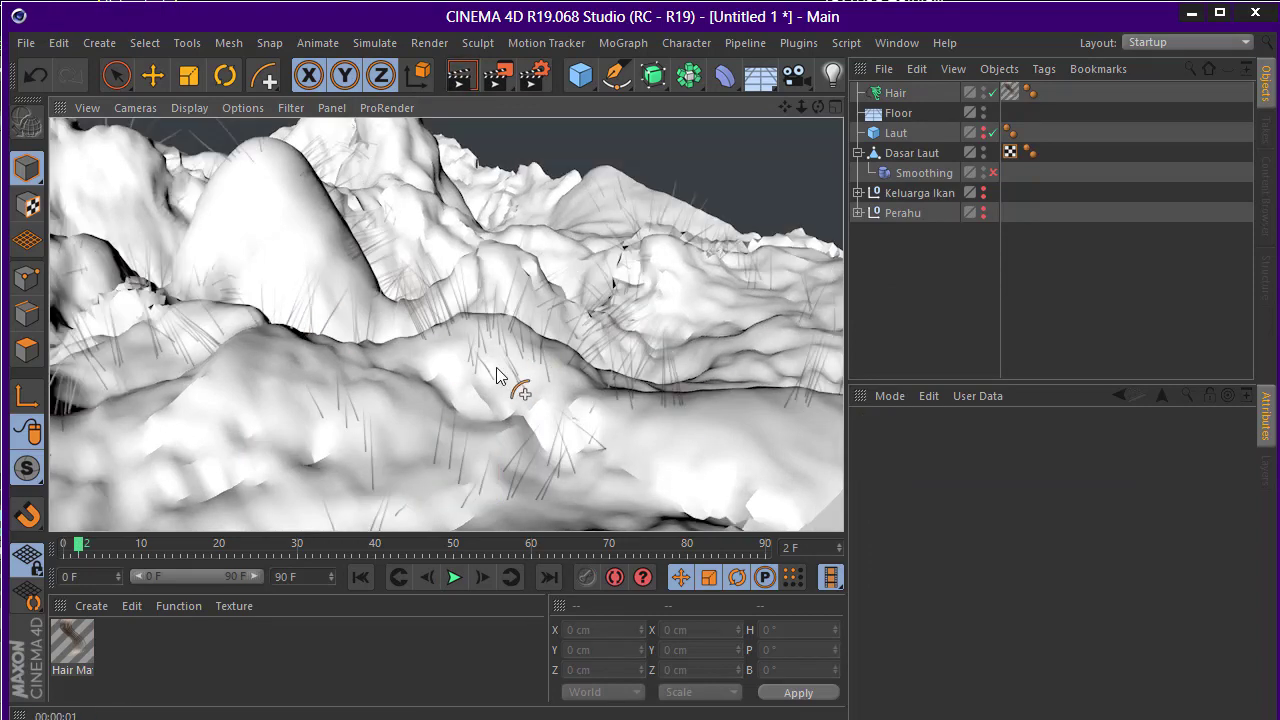
{"action": "mouse_move", "coordinate": [640, 300]}
{"action": "left_mouse_down", "text": "alt"}
{"action": "mouse_move", "coordinate": [553, 290]}
{"action": "mouse_move", "coordinate": [595, 335]}
{"action": "left_mouse_up", "text": "alt"}
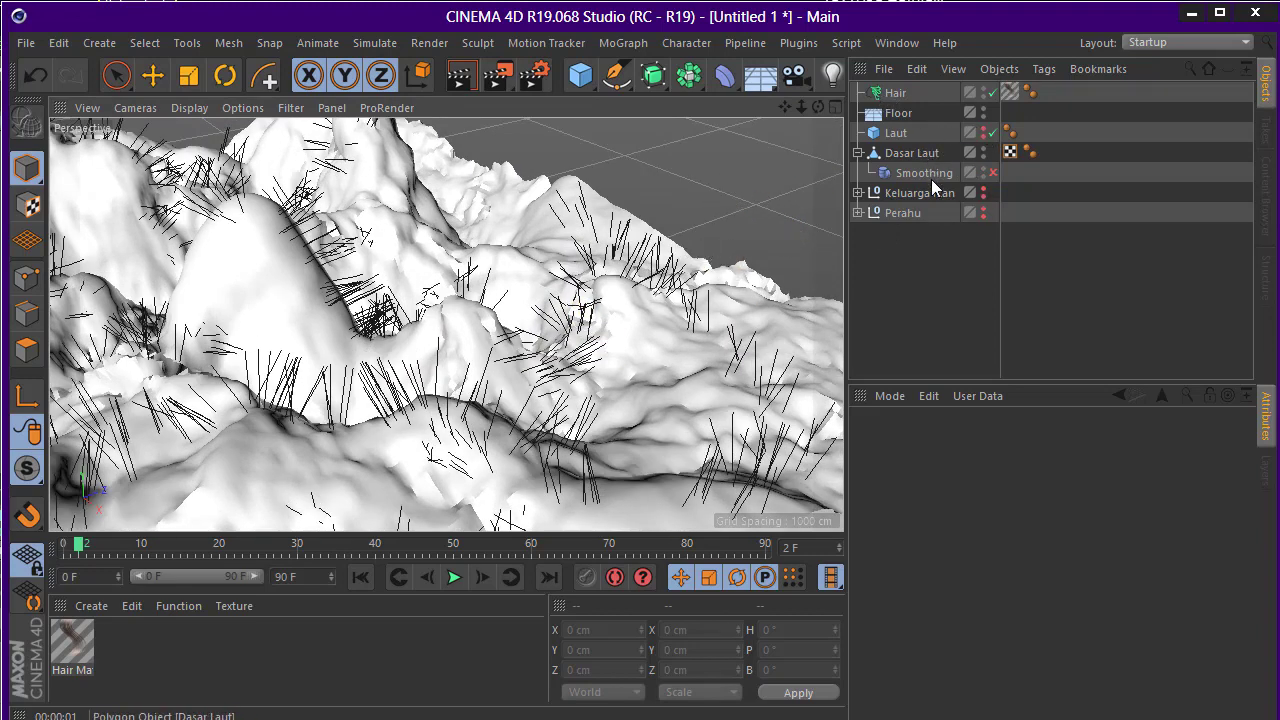
Set hair generation to Sweep and the Hairs Roots > Root option to As Guides
{"action": "left_click", "coordinate": [895, 92]}
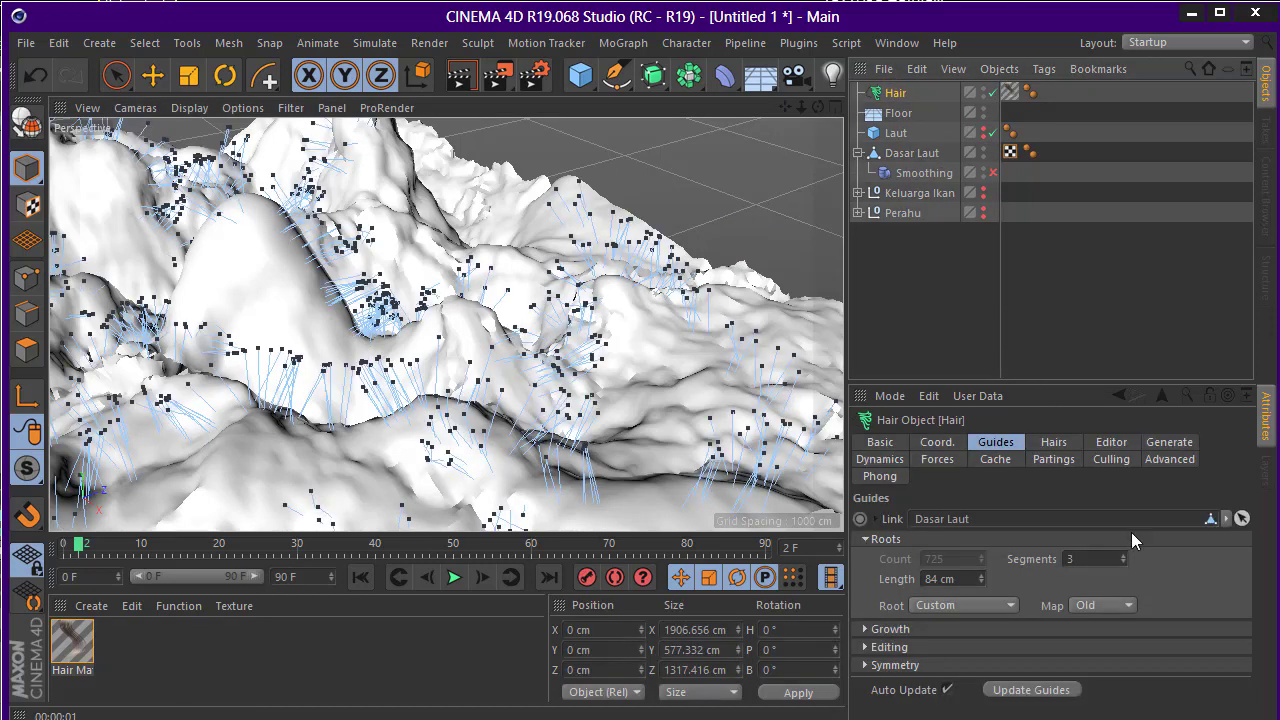
{"action": "left_click", "coordinate": [1175, 445]}
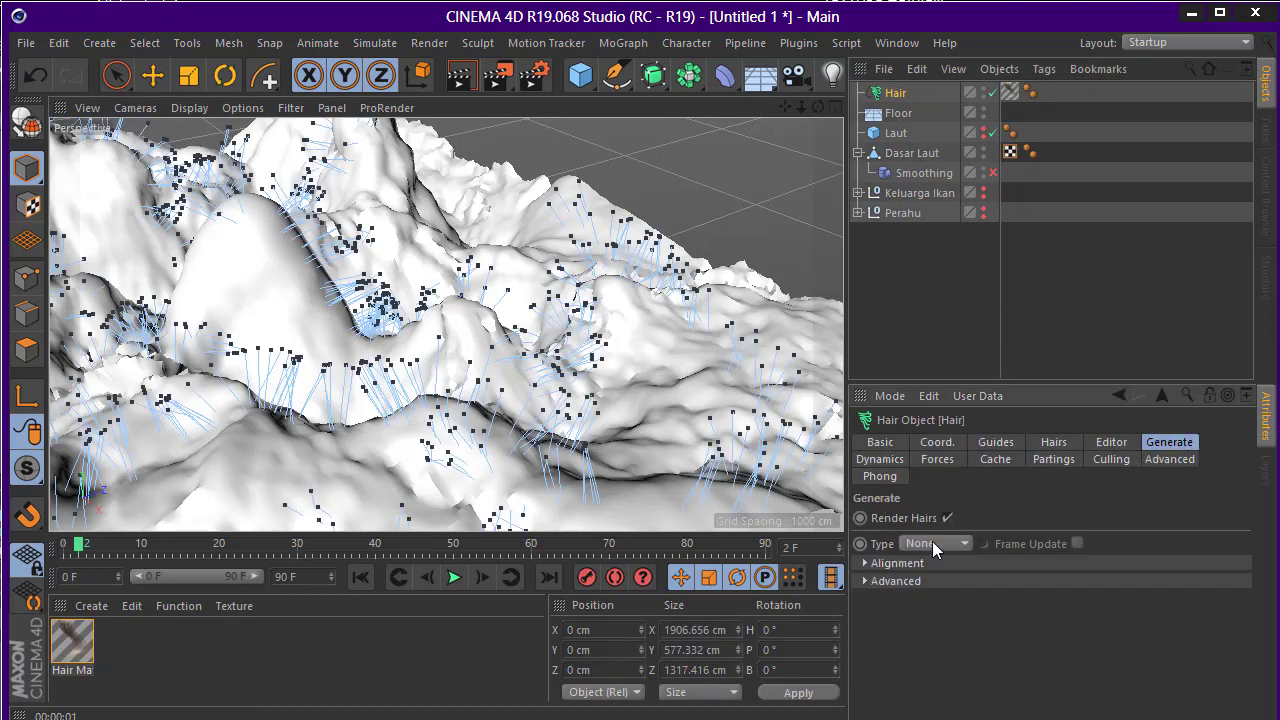
{"action": "left_click", "coordinate": [966, 543]}
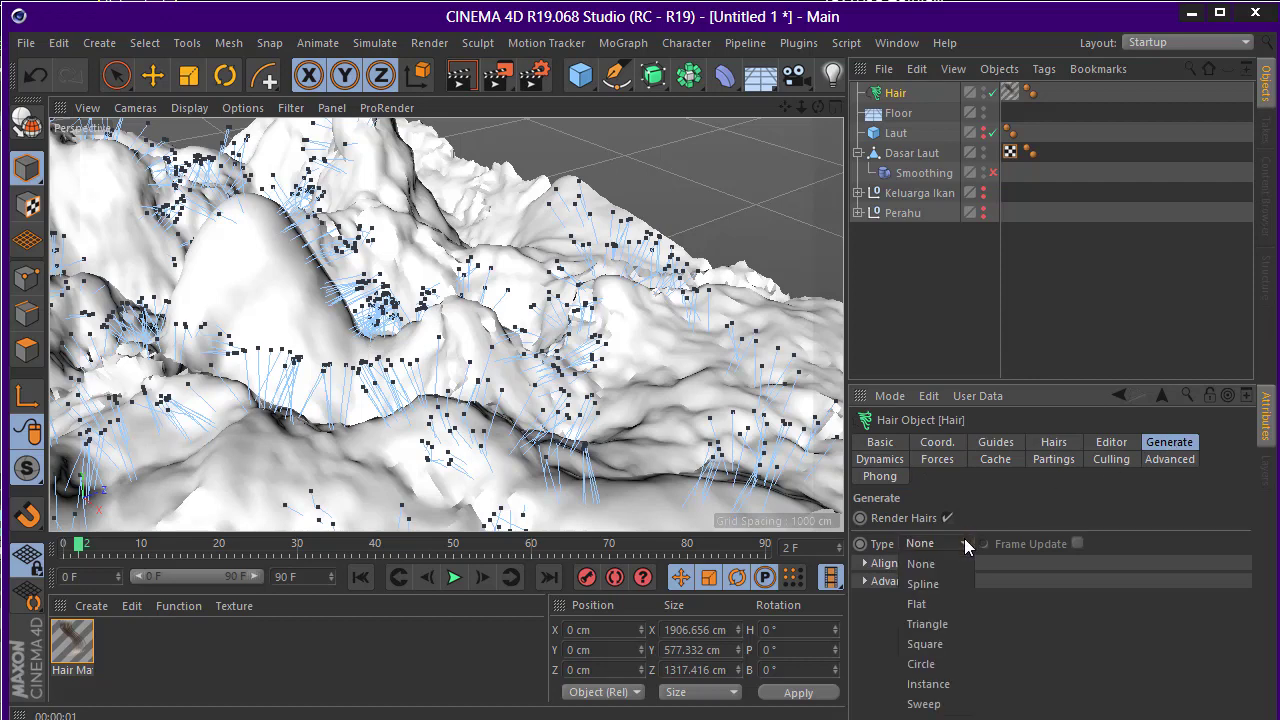
{"action": "left_click", "coordinate": [933, 704]}
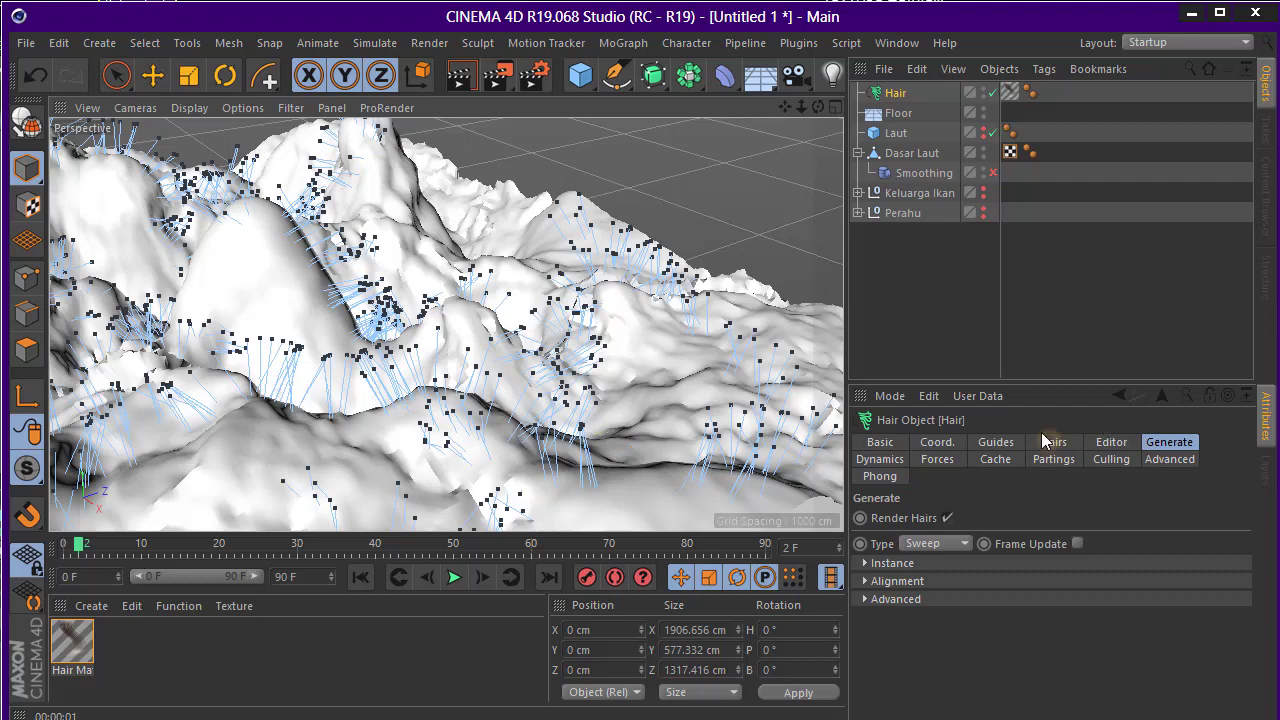
{"action": "left_click", "coordinate": [1052, 445]}
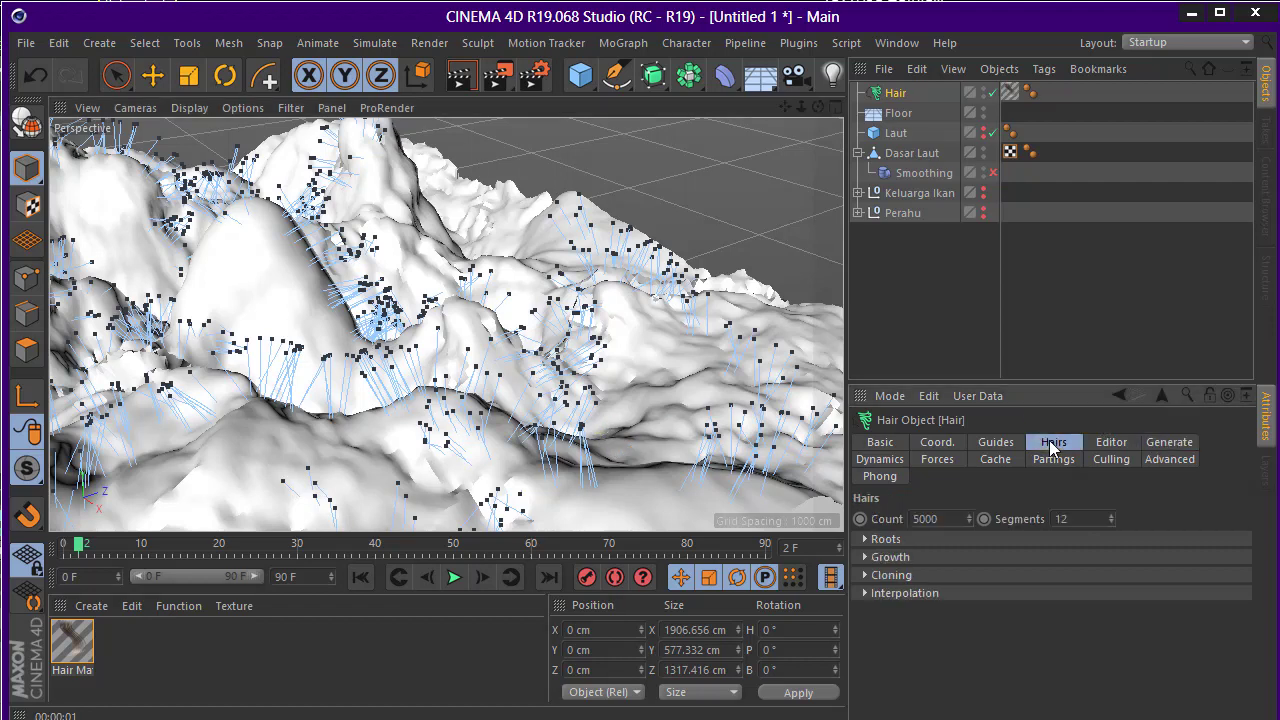
{"action": "left_click", "coordinate": [1018, 538]}
{"action": "left_click", "coordinate": [994, 555]}
{"action": "left_click", "coordinate": [950, 708]}
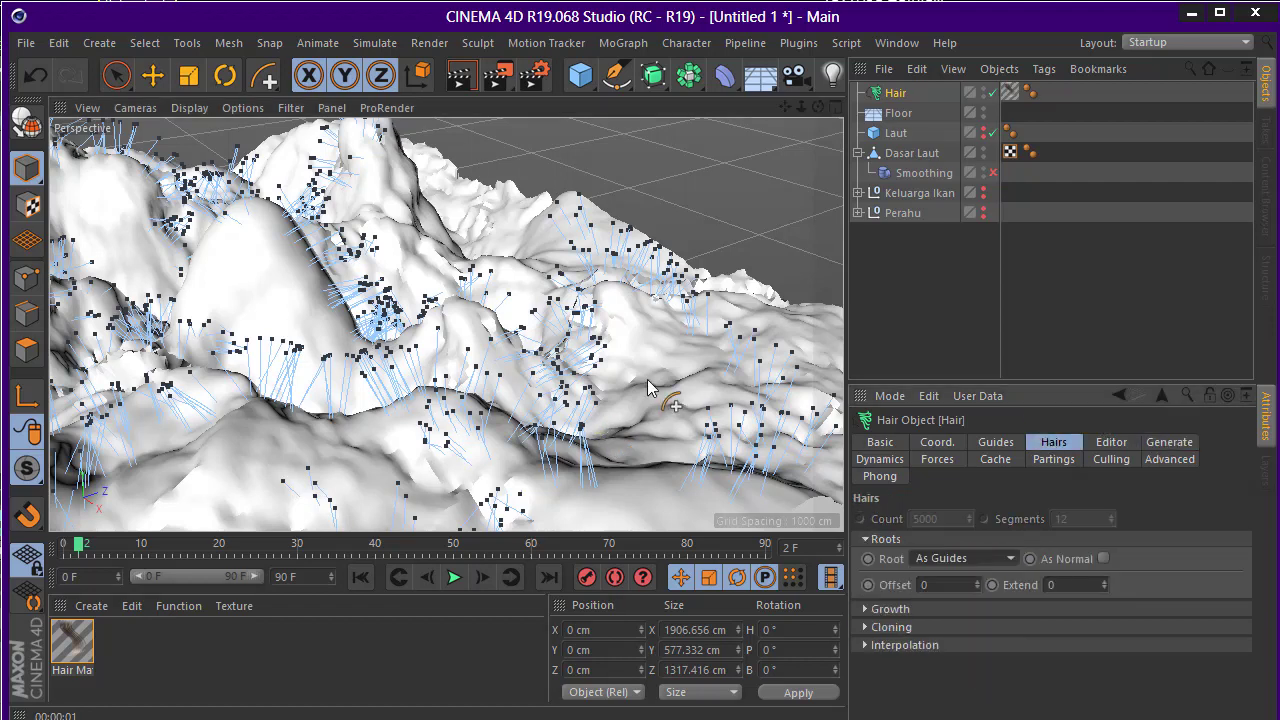
Change the Hair Generate Type to Triangle and inspect the orange strands
{"action": "left_click_drag", "start_coordinate": [548, 328], "coordinate": [600, 335], "text": "alt"}
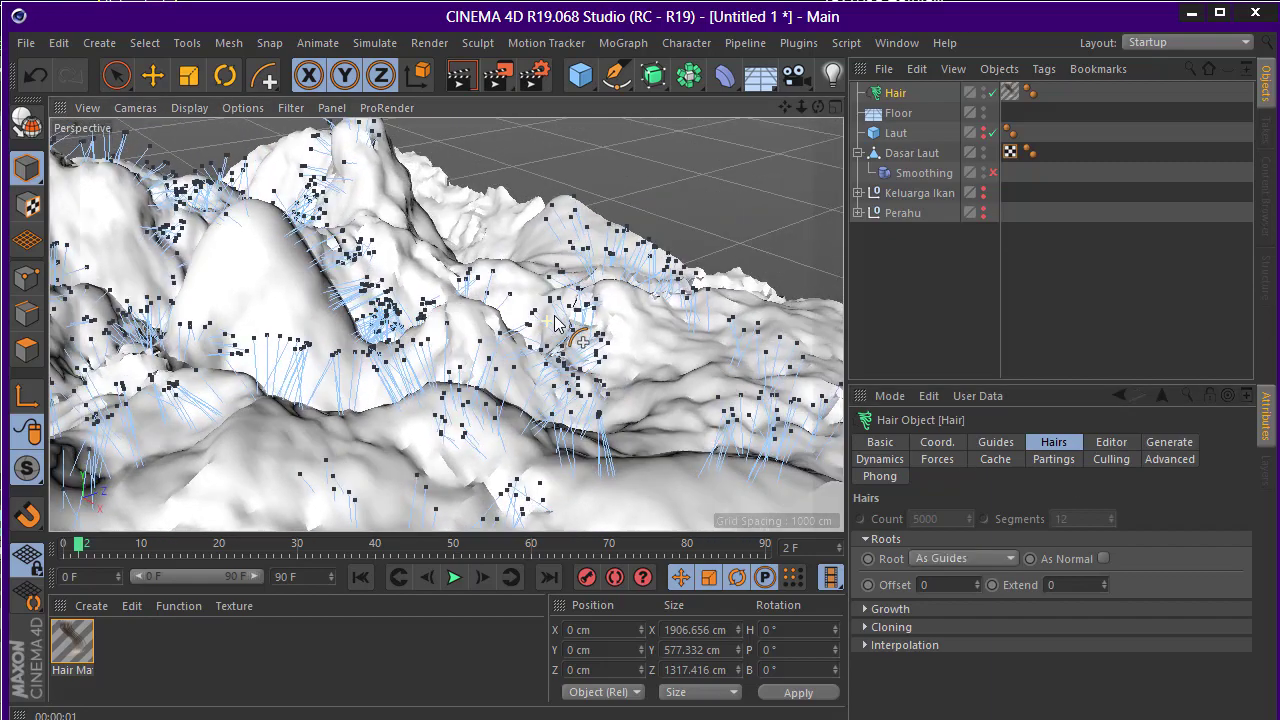
{"action": "left_click", "coordinate": [1166, 442]}
{"action": "left_click", "coordinate": [937, 544]}
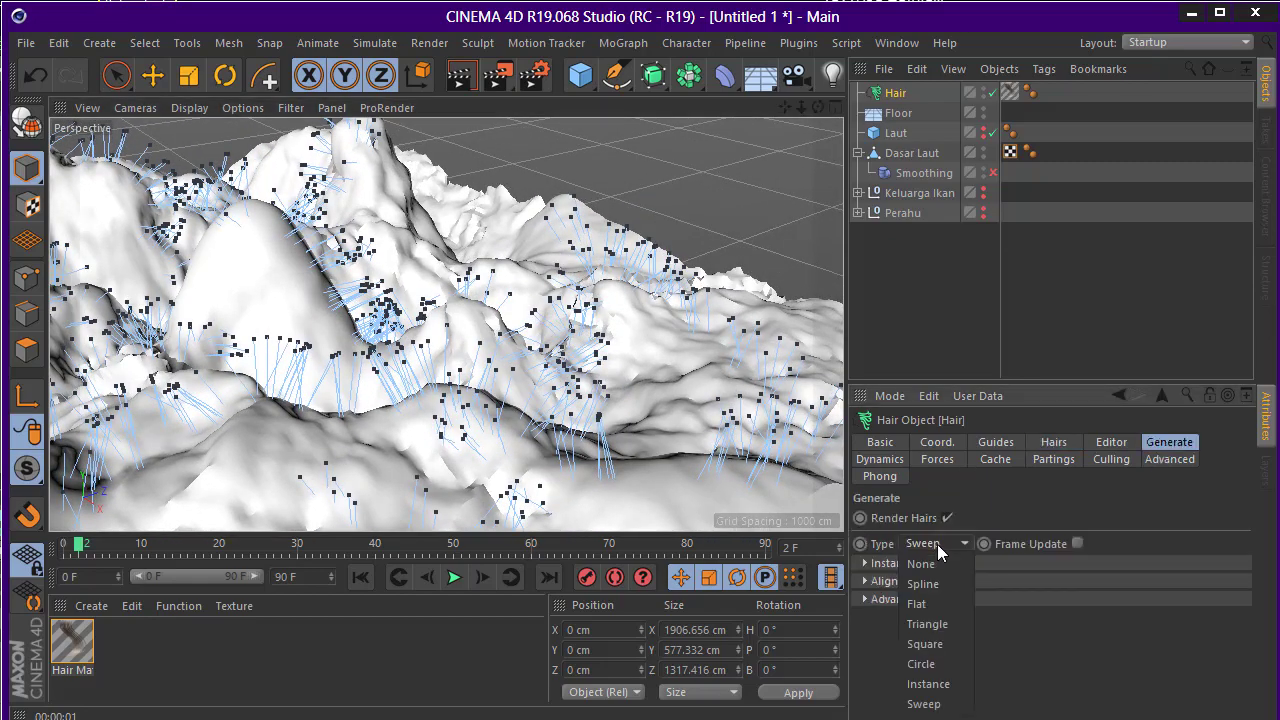
{"action": "left_click", "coordinate": [947, 626]}
{"action": "mouse_move", "coordinate": [520, 400]}
{"action": "left_mouse_down", "text": "alt"}
{"action": "mouse_move", "coordinate": [490, 385]}
{"action": "mouse_move", "coordinate": [510, 412]}
{"action": "mouse_move", "coordinate": [600, 360]}
{"action": "left_mouse_up", "text": "alt"}
{"action": "left_click", "coordinate": [996, 445]}
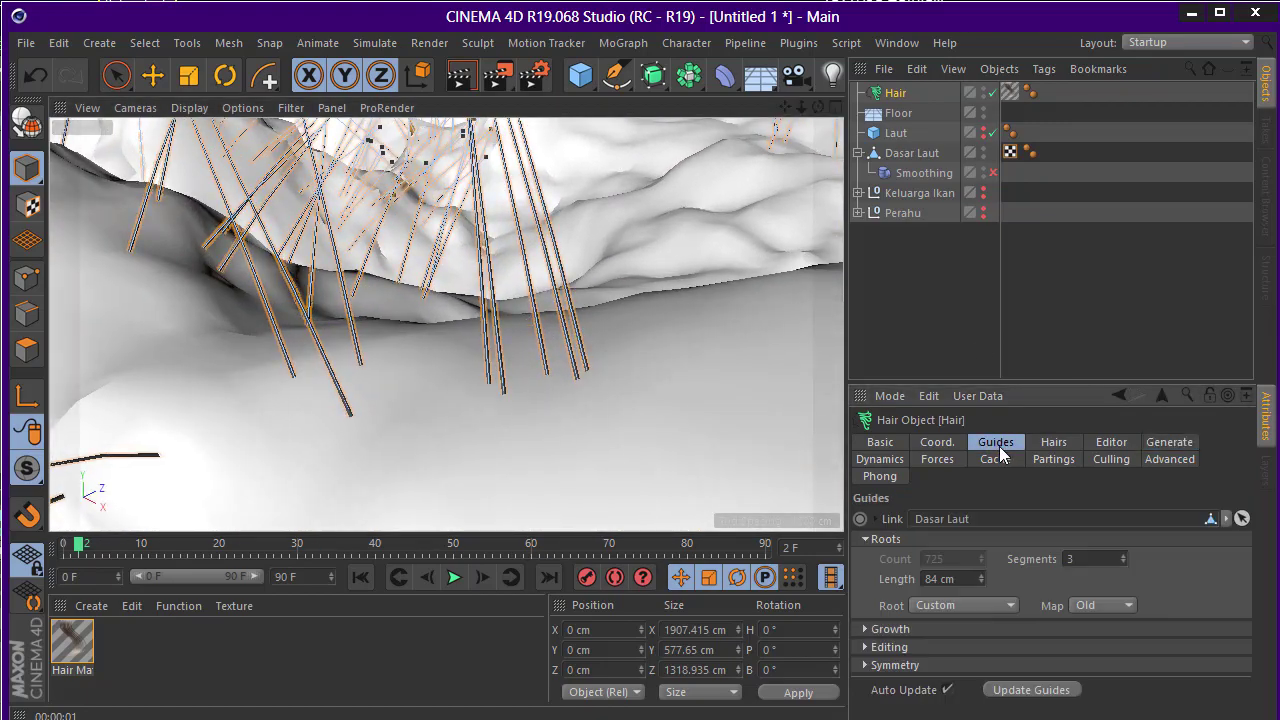
{"action": "left_click", "coordinate": [1066, 445]}
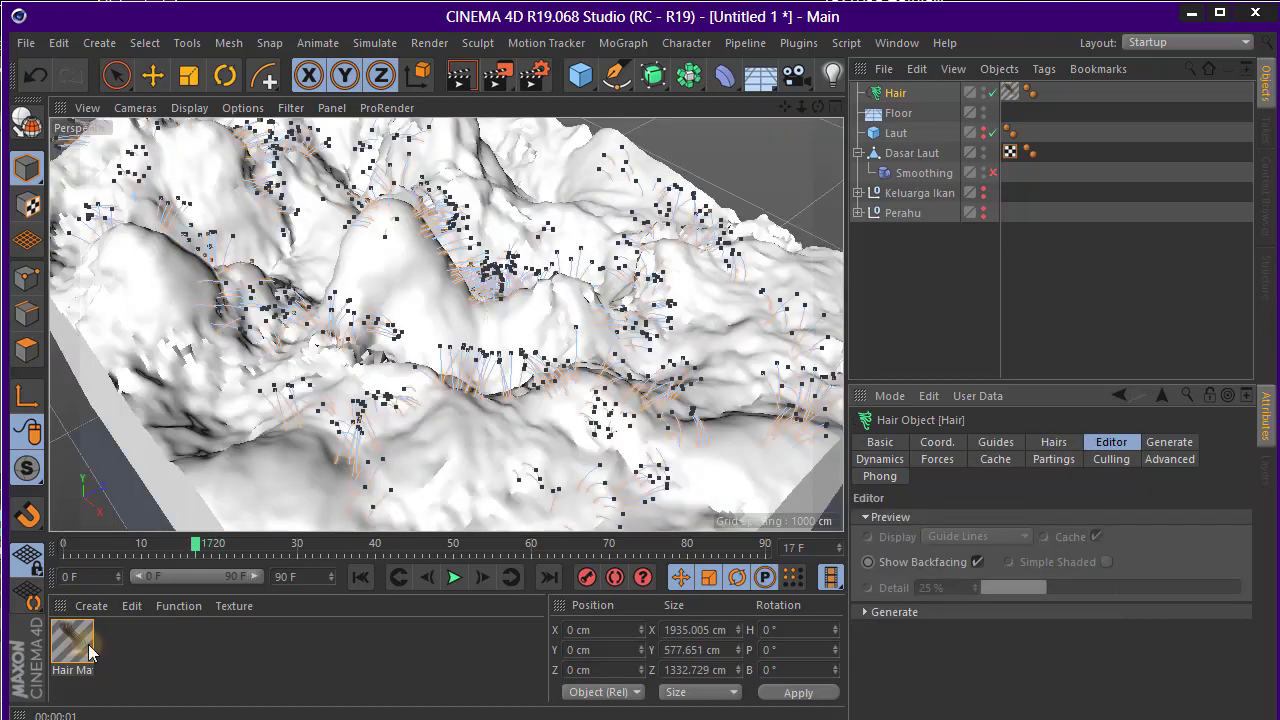
Raise the Hair Mat Thickness root to 10.1 cm, keeping the tip at 0.1 cm
{"action": "double_click", "coordinate": [89, 652]}
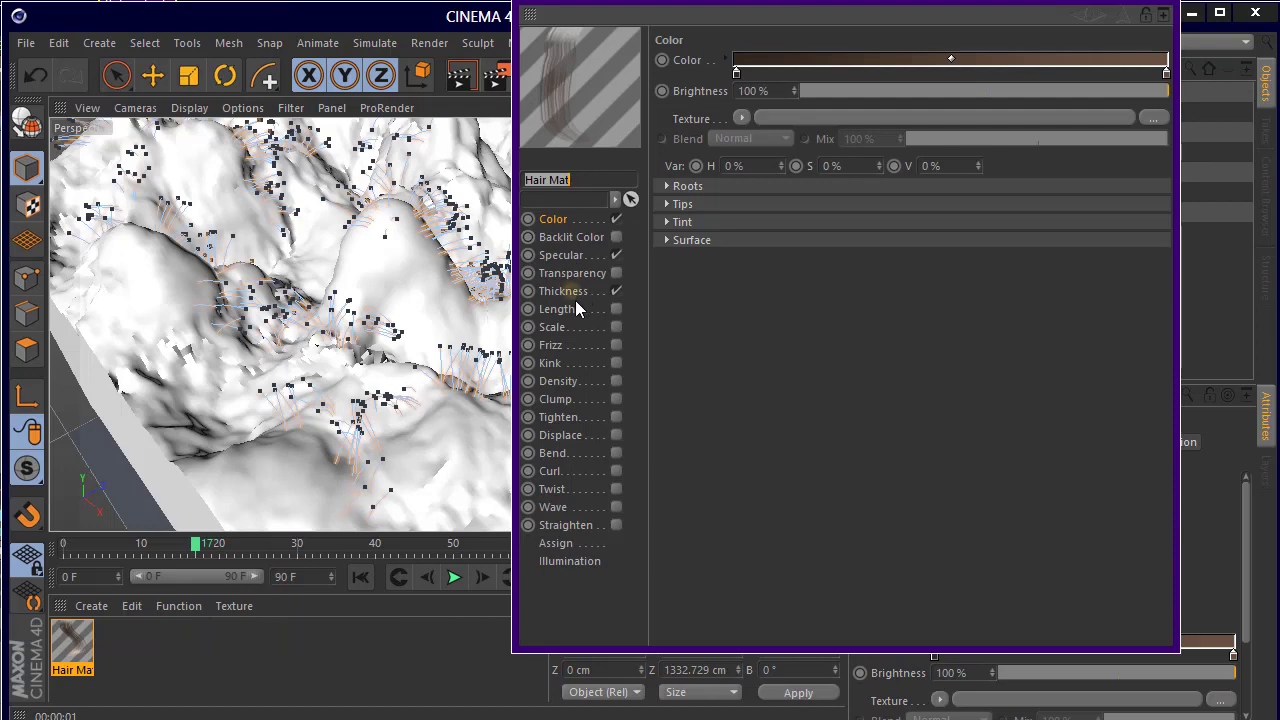
{"action": "left_click", "coordinate": [575, 293]}
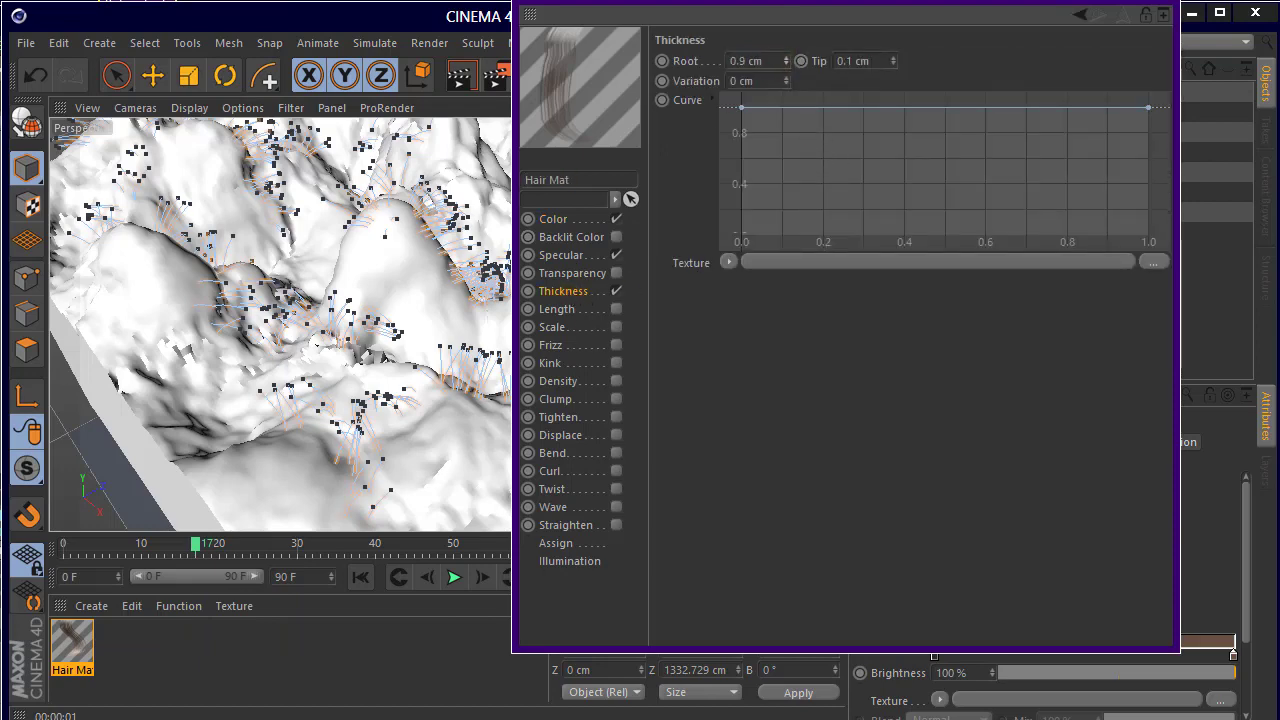
{"action": "left_click_drag", "start_coordinate": [786, 61], "coordinate": [786, 61]}
{"action": "left_click_drag", "start_coordinate": [748, 3], "coordinate": [708, 17]}
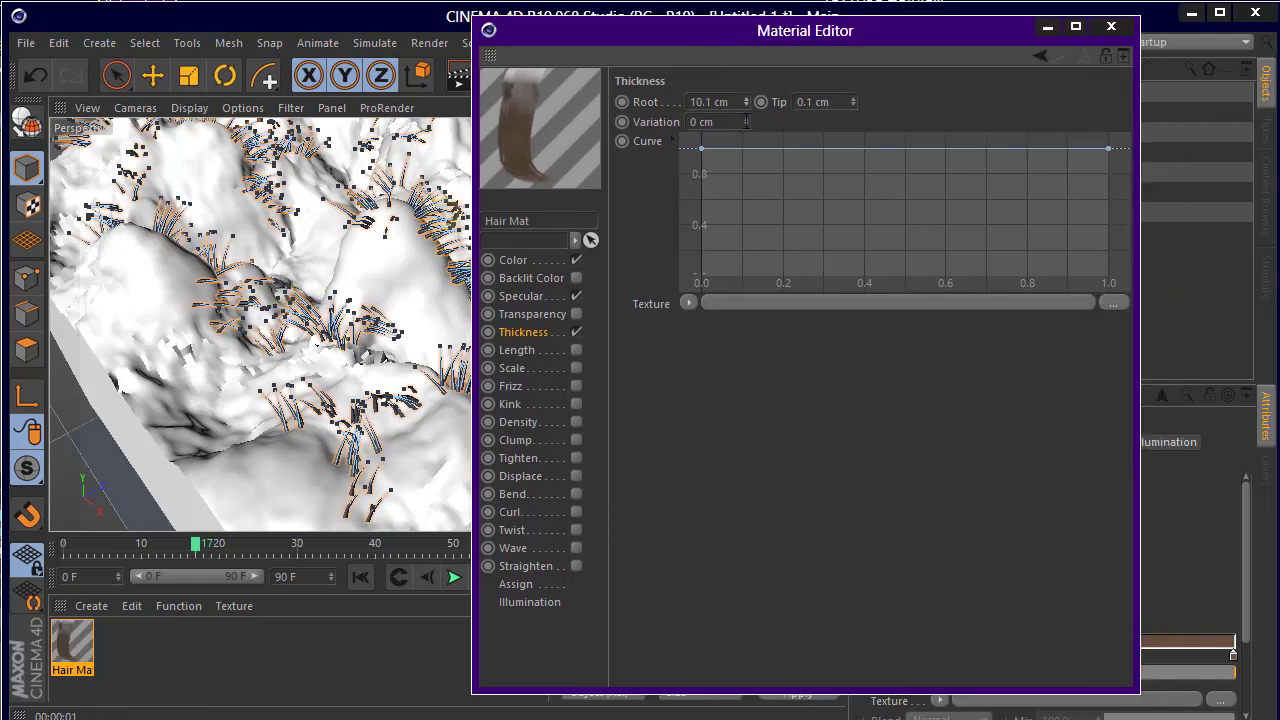
{"action": "mouse_move", "coordinate": [300, 260]}
{"action": "left_mouse_down", "text": "alt"}
{"action": "mouse_move", "coordinate": [363, 225]}
{"action": "mouse_move", "coordinate": [407, 357]}
{"action": "left_mouse_up", "text": "alt"}
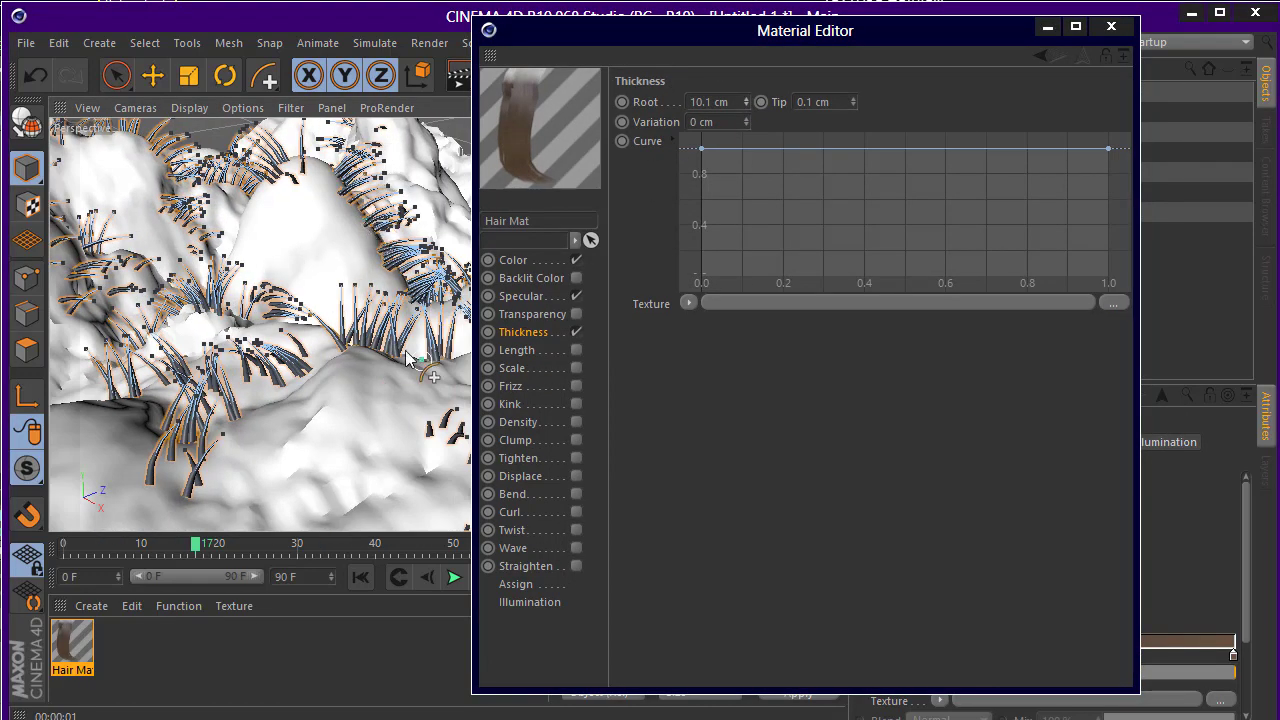
{"action": "mouse_move", "coordinate": [275, 338]}
{"action": "left_mouse_down", "text": "alt"}
{"action": "mouse_move", "coordinate": [291, 228]}
{"action": "mouse_move", "coordinate": [289, 258]}
{"action": "mouse_move", "coordinate": [450, 440]}
{"action": "left_mouse_up", "text": "alt"}
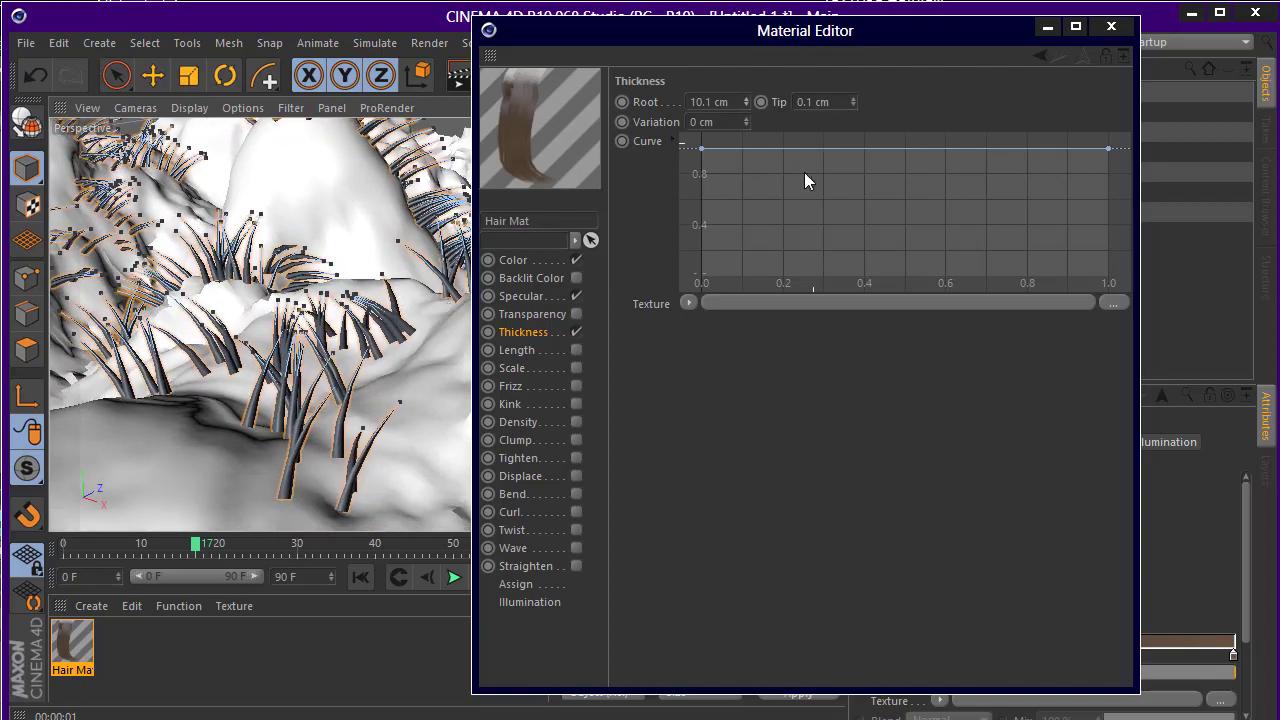
{"action": "left_click", "coordinate": [1128, 33]}
{"action": "mouse_move", "coordinate": [651, 308]}
{"action": "left_mouse_down", "text": "alt"}
{"action": "mouse_move", "coordinate": [543, 363]}
{"action": "mouse_move", "coordinate": [571, 400]}
{"action": "mouse_move", "coordinate": [447, 158]}
{"action": "left_mouse_up", "text": "alt"}
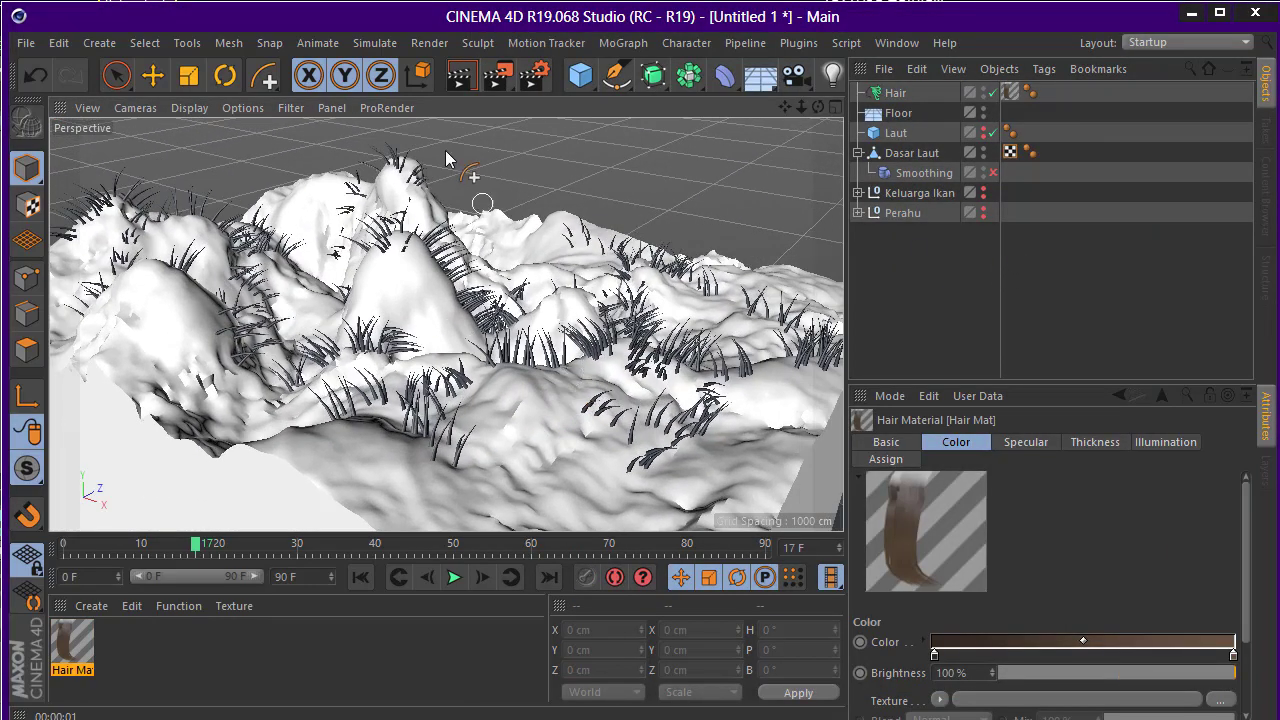
Preview the hair animation and compare the seabed hair with guides shown and hidden
{"action": "left_click", "coordinate": [455, 578]}
{"action": "left_click", "coordinate": [455, 578]}
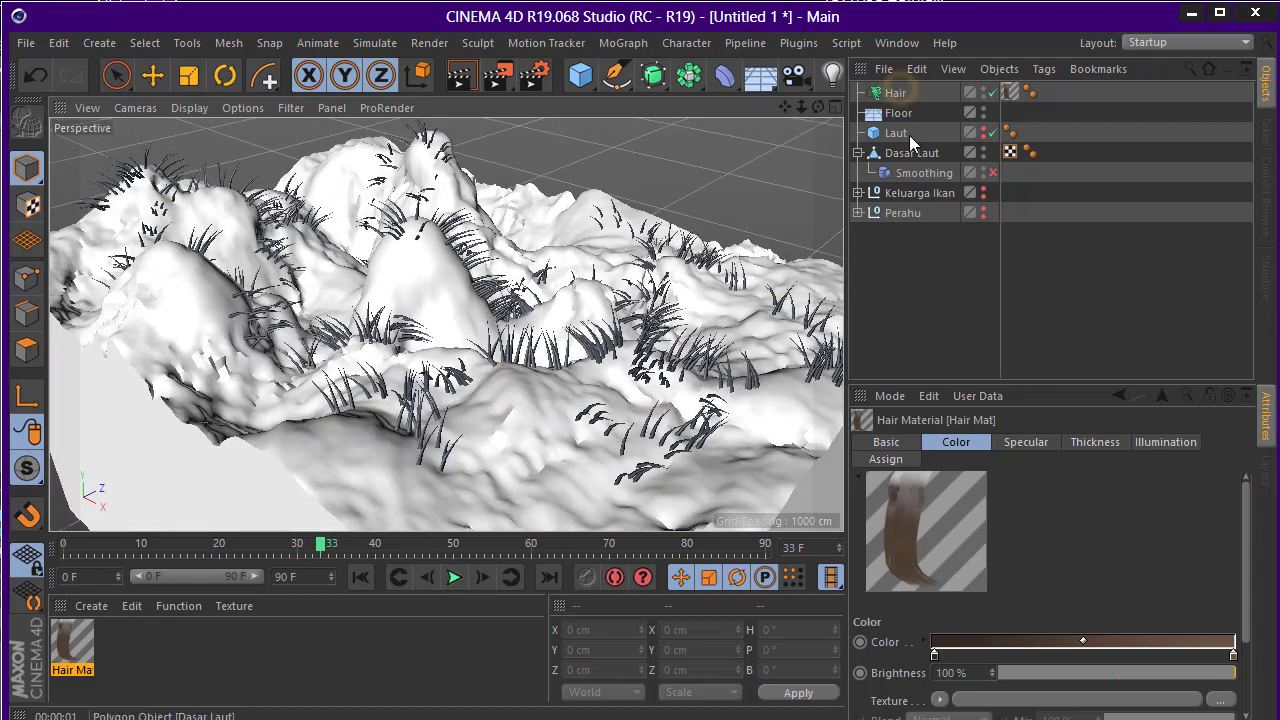
{"action": "left_click", "coordinate": [897, 92]}
{"action": "left_click", "coordinate": [1035, 354]}
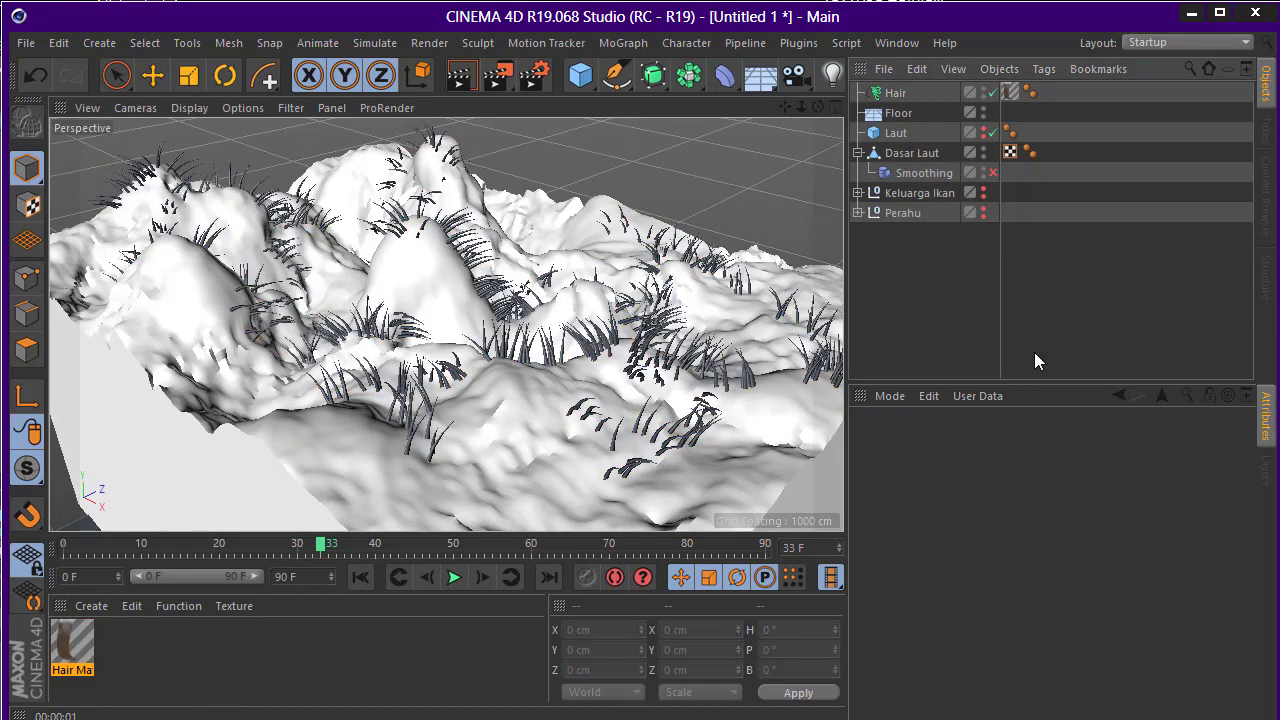
{"action": "left_click", "coordinate": [895, 92]}
{"action": "left_click", "coordinate": [994, 443]}
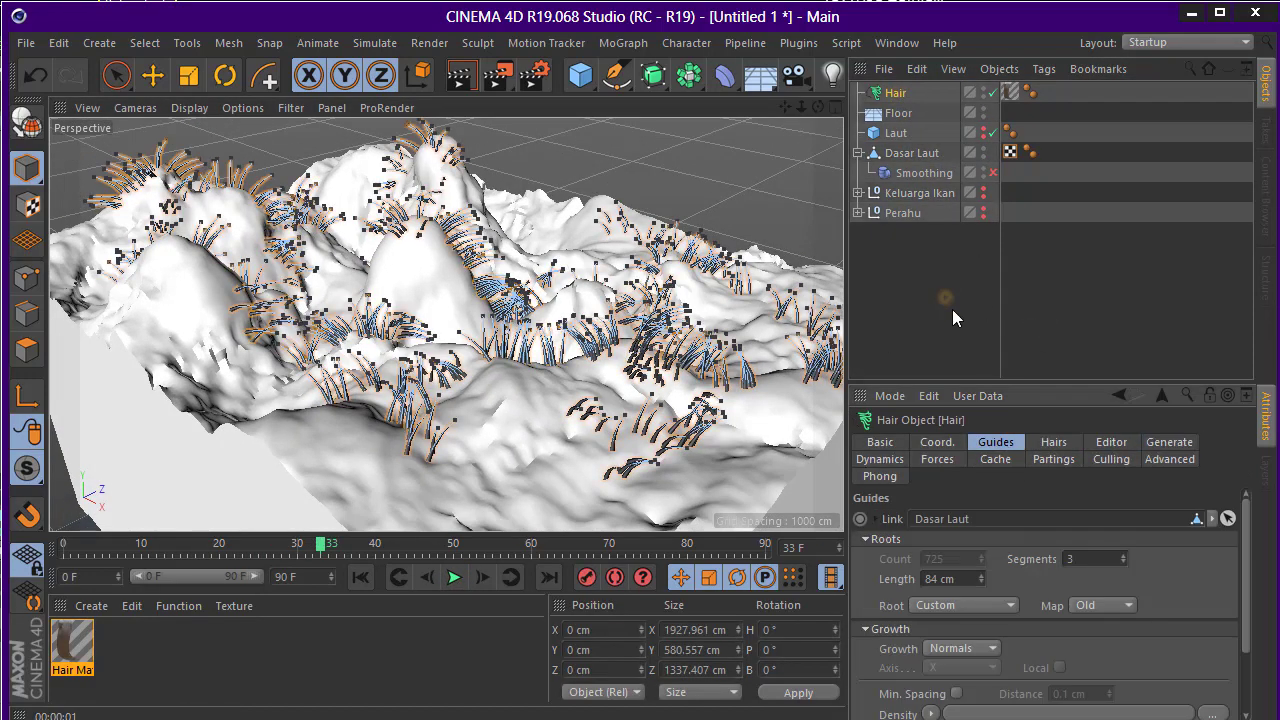
{"action": "left_click", "coordinate": [952, 309]}
{"action": "scroll", "coordinate": [630, 412], "scroll_direction": "down", "scroll_amount": 3}
{"action": "scroll", "coordinate": [600, 420], "scroll_direction": "down", "scroll_amount": 3}
{"action": "scroll", "coordinate": [560, 415], "scroll_direction": "down", "scroll_amount": 3}
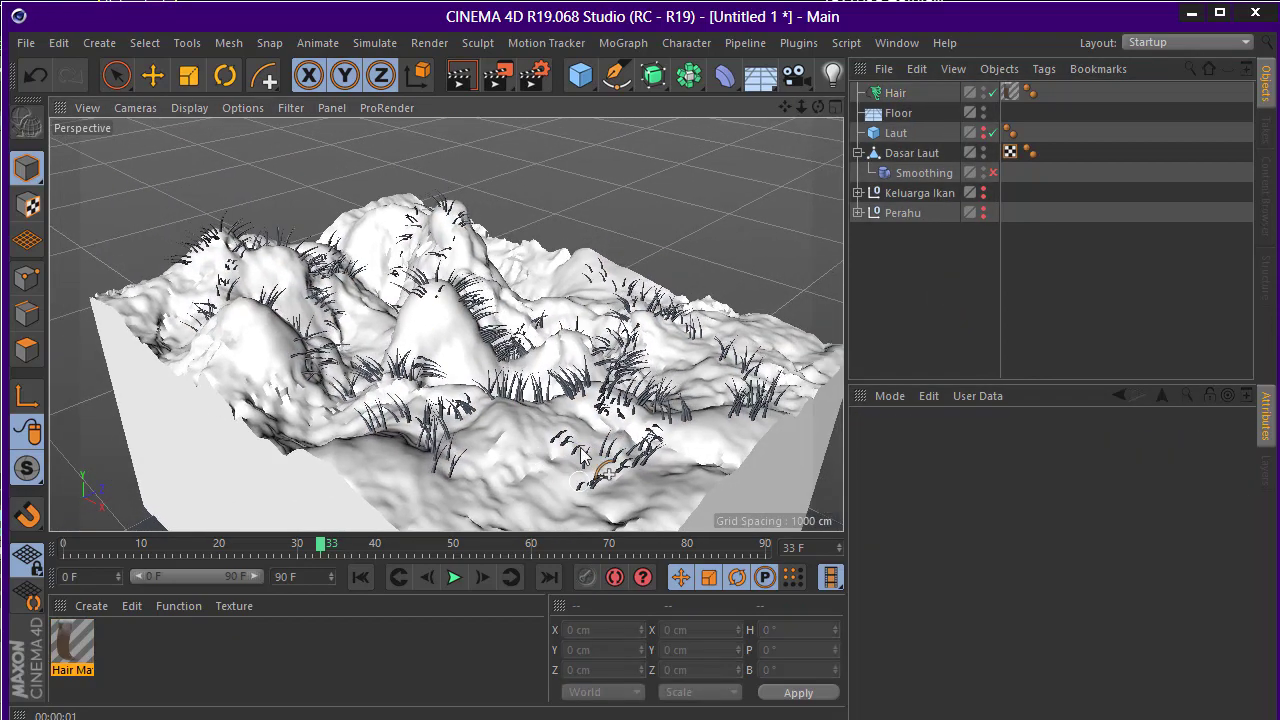
{"action": "scroll", "coordinate": [480, 410], "scroll_direction": "down", "scroll_amount": 3}
{"action": "scroll", "coordinate": [453, 410], "scroll_direction": "up", "scroll_amount": 3}
{"action": "scroll", "coordinate": [453, 410], "scroll_direction": "up", "scroll_amount": 3}
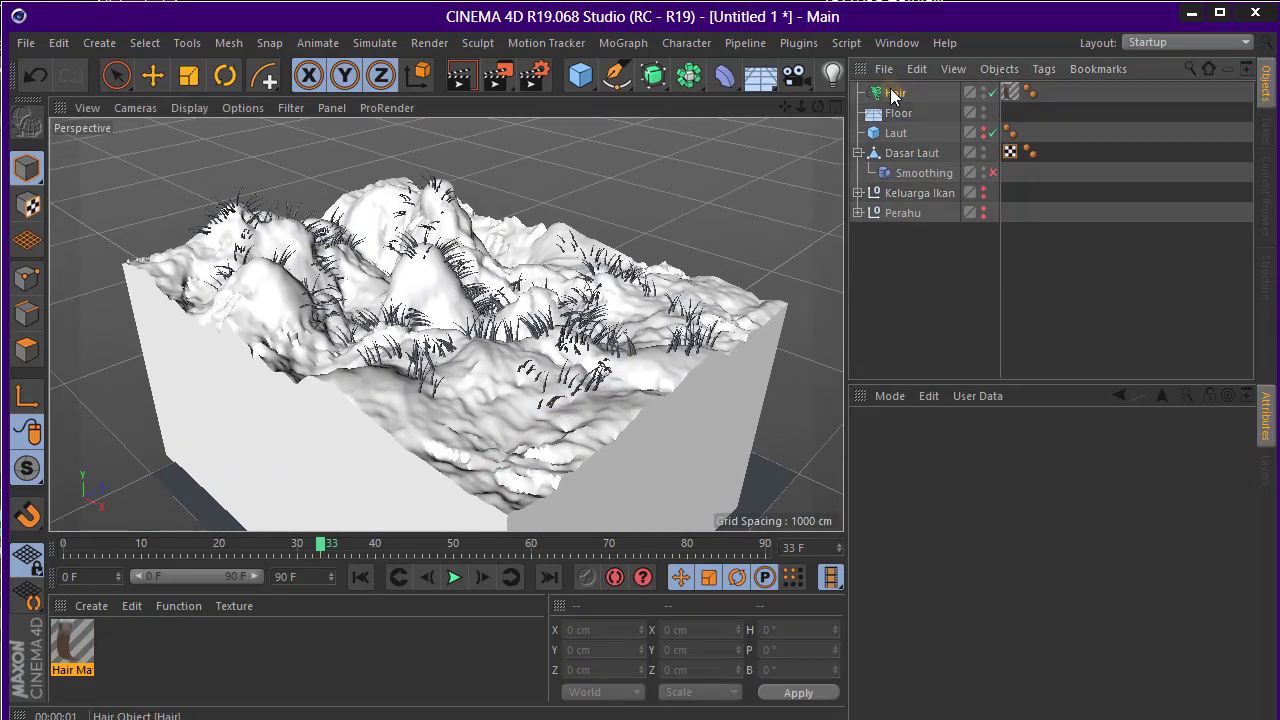
Lengthen the hair guides to 144 cm and switch the Generate Type to Square
{"action": "left_click", "coordinate": [895, 92]}
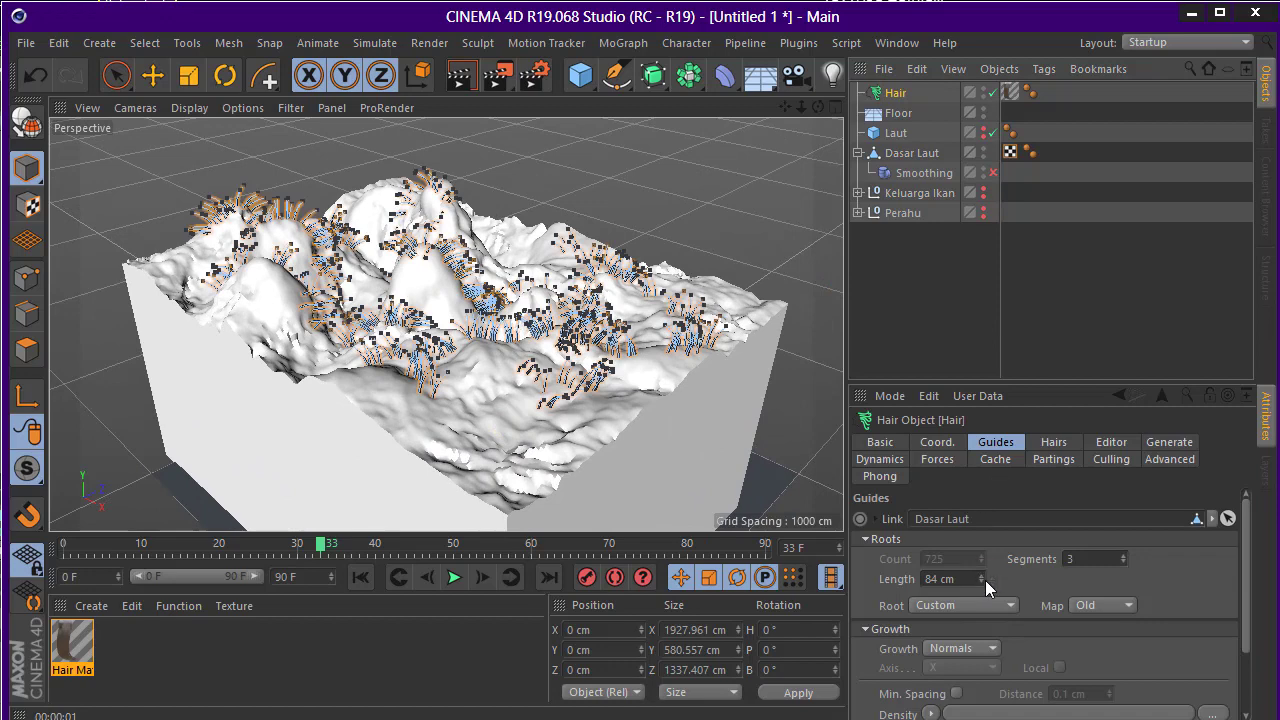
{"action": "left_click_drag", "start_coordinate": [982, 579], "coordinate": [982, 520]}
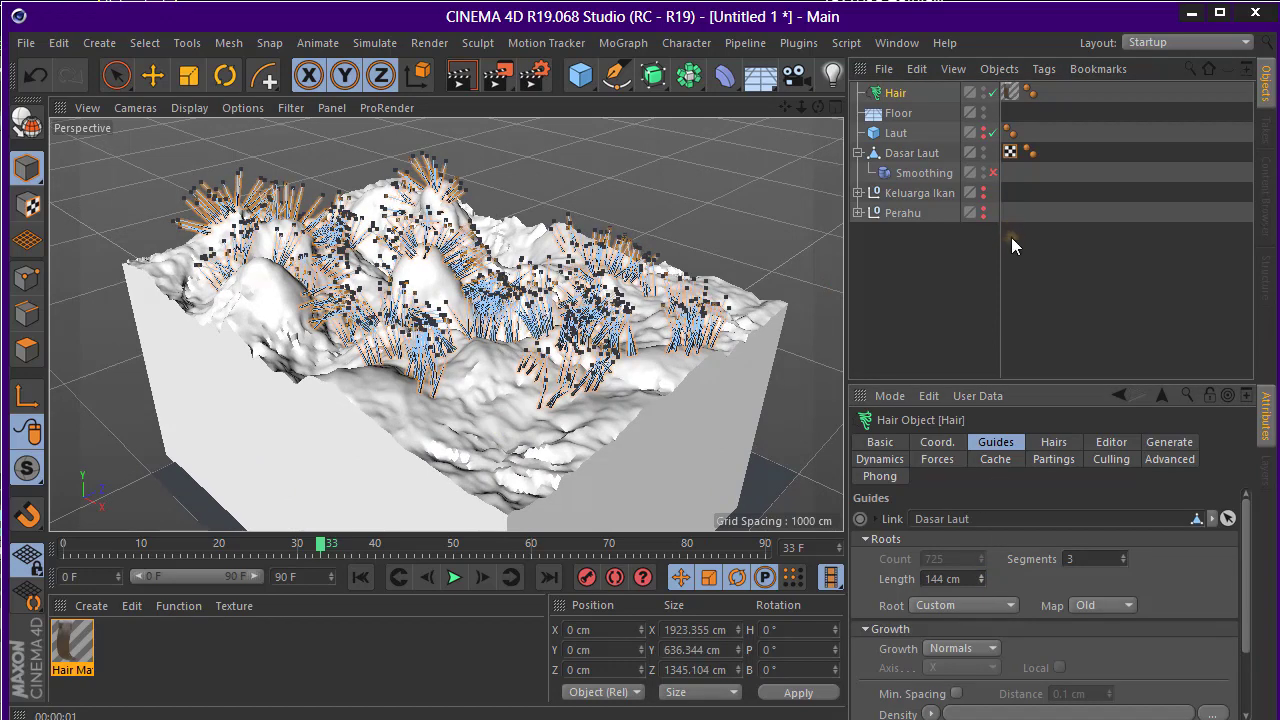
{"action": "left_click", "coordinate": [1011, 240]}
{"action": "left_click", "coordinate": [895, 93]}
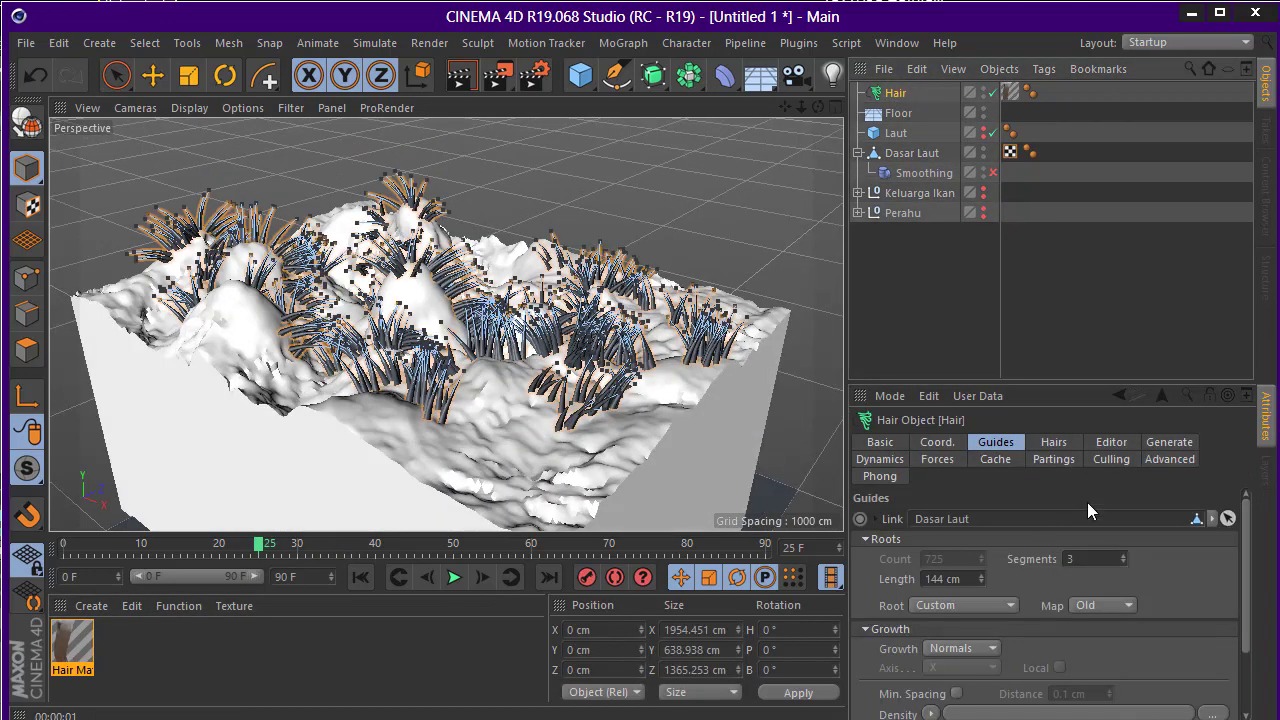
{"action": "left_click", "coordinate": [1162, 446]}
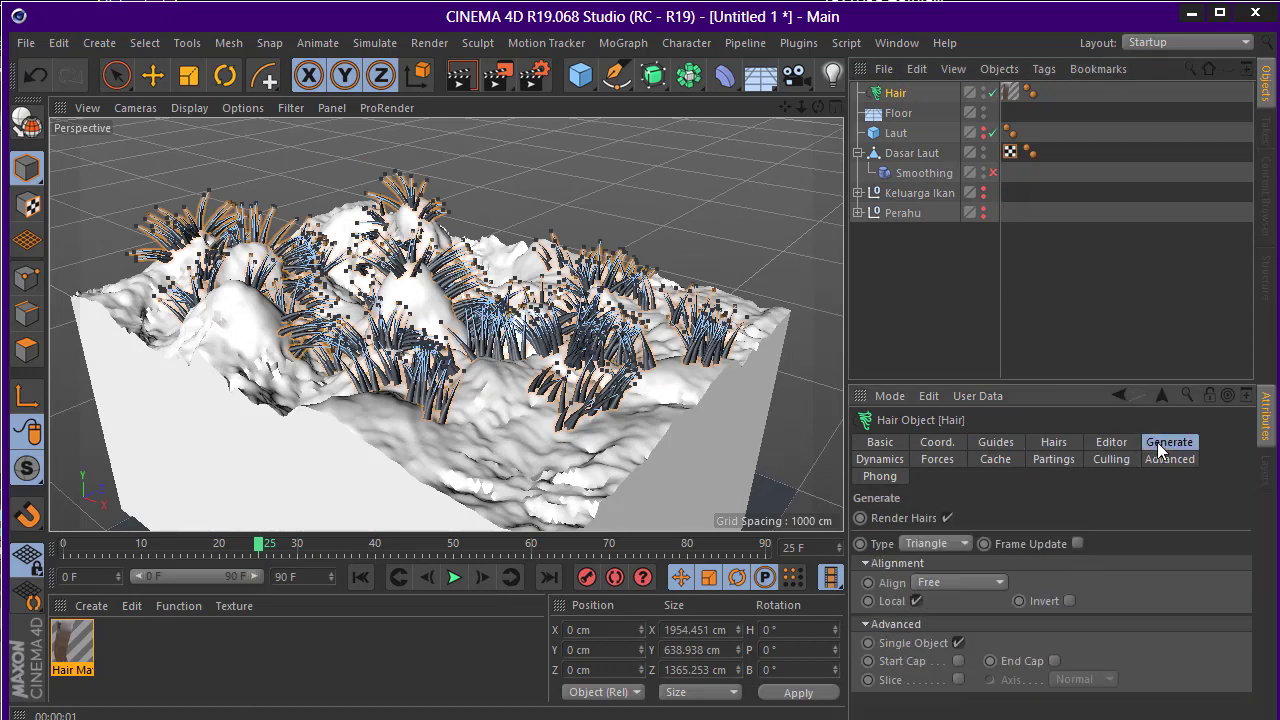
{"action": "left_click", "coordinate": [948, 544]}
{"action": "left_click", "coordinate": [944, 703]}
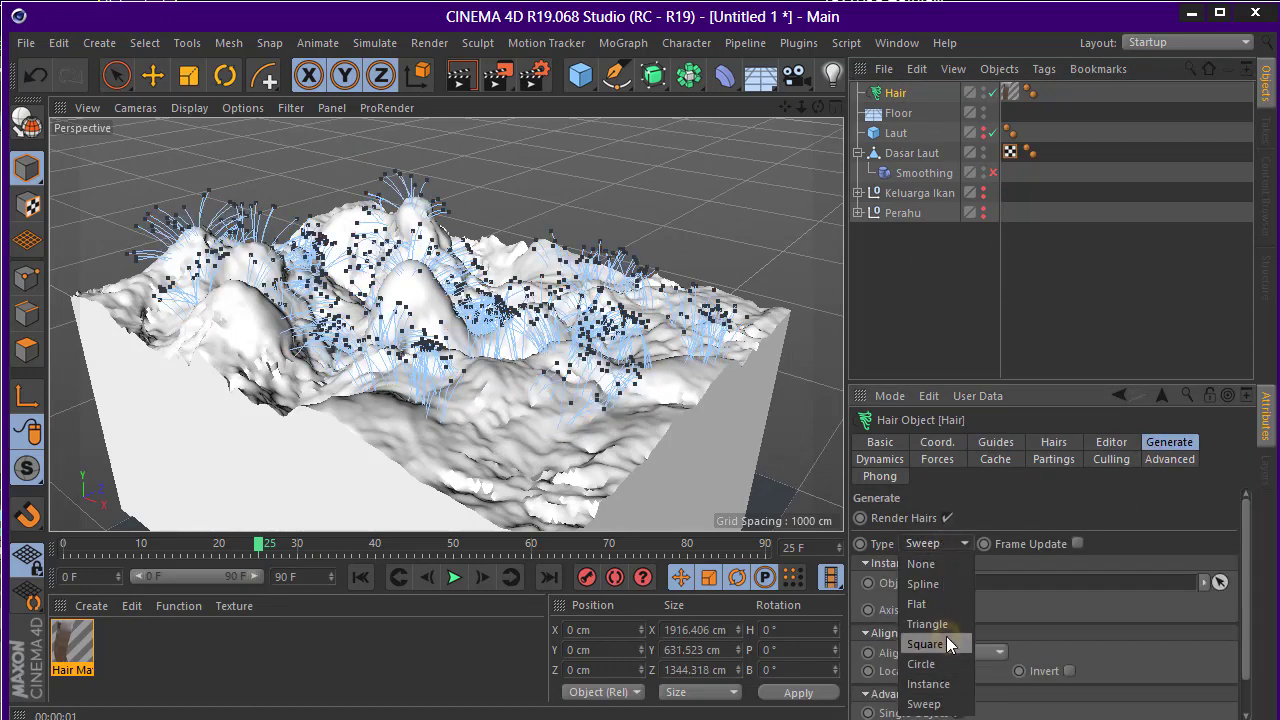
{"action": "left_click", "coordinate": [946, 640]}
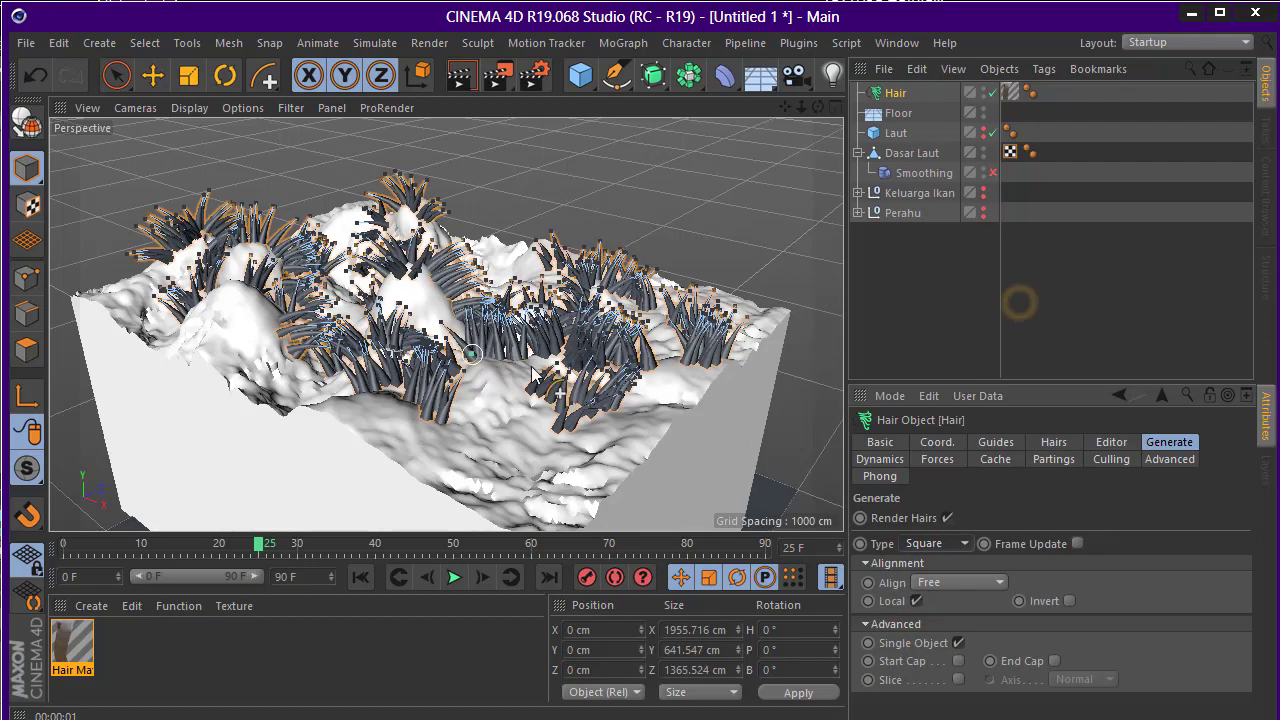
Set the Hair Mat root thickness to 16 cm and inspect the thinner seaweed
{"action": "left_click", "coordinate": [1014, 295]}
{"action": "mouse_move", "coordinate": [430, 330]}
{"action": "left_mouse_down", "text": "alt"}
{"action": "mouse_move", "coordinate": [510, 368]}
{"action": "mouse_move", "coordinate": [489, 430]}
{"action": "left_mouse_up", "text": "alt"}
{"action": "double_click", "coordinate": [72, 650]}
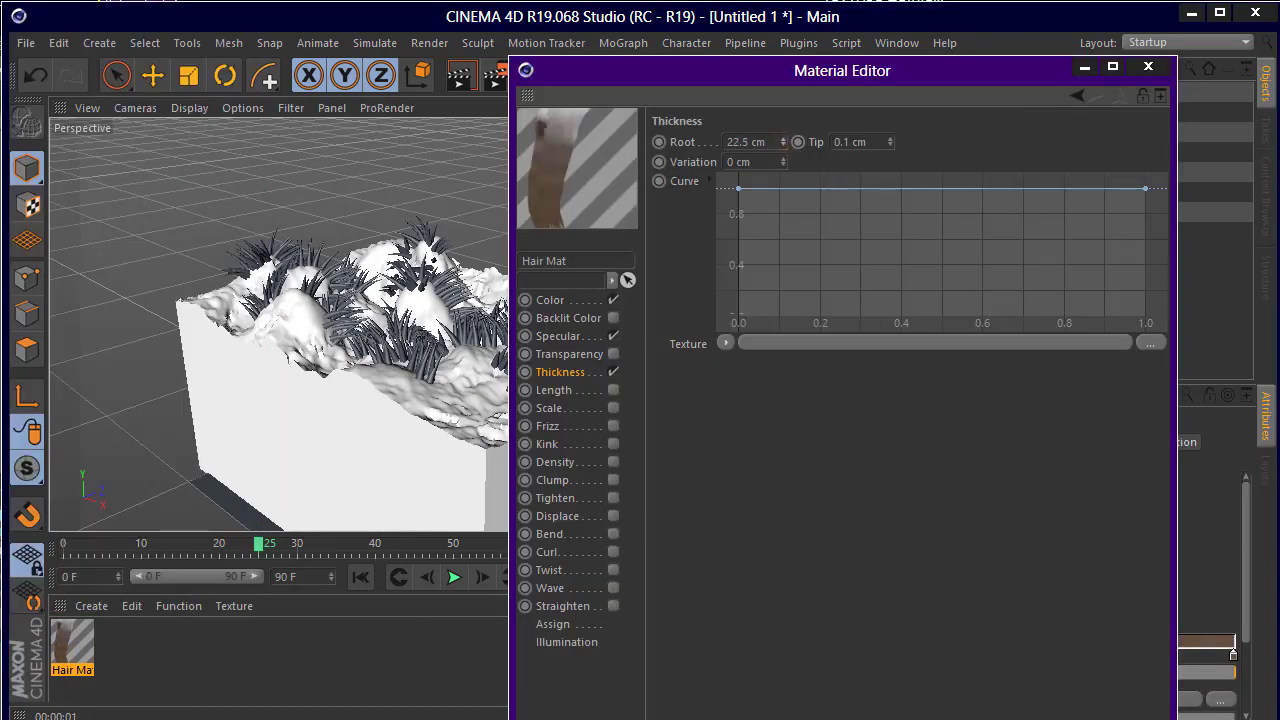
{"action": "left_click_drag", "start_coordinate": [783, 142], "coordinate": [783, 160]}
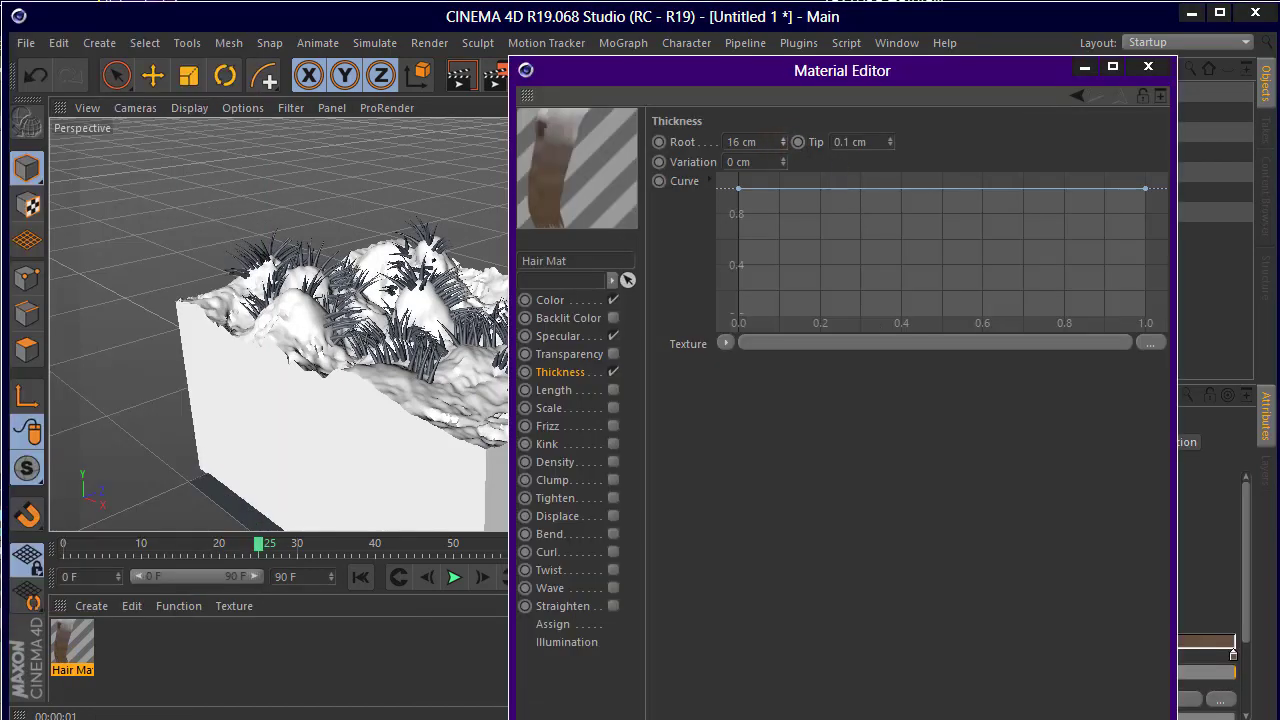
{"action": "left_click", "coordinate": [1150, 68]}
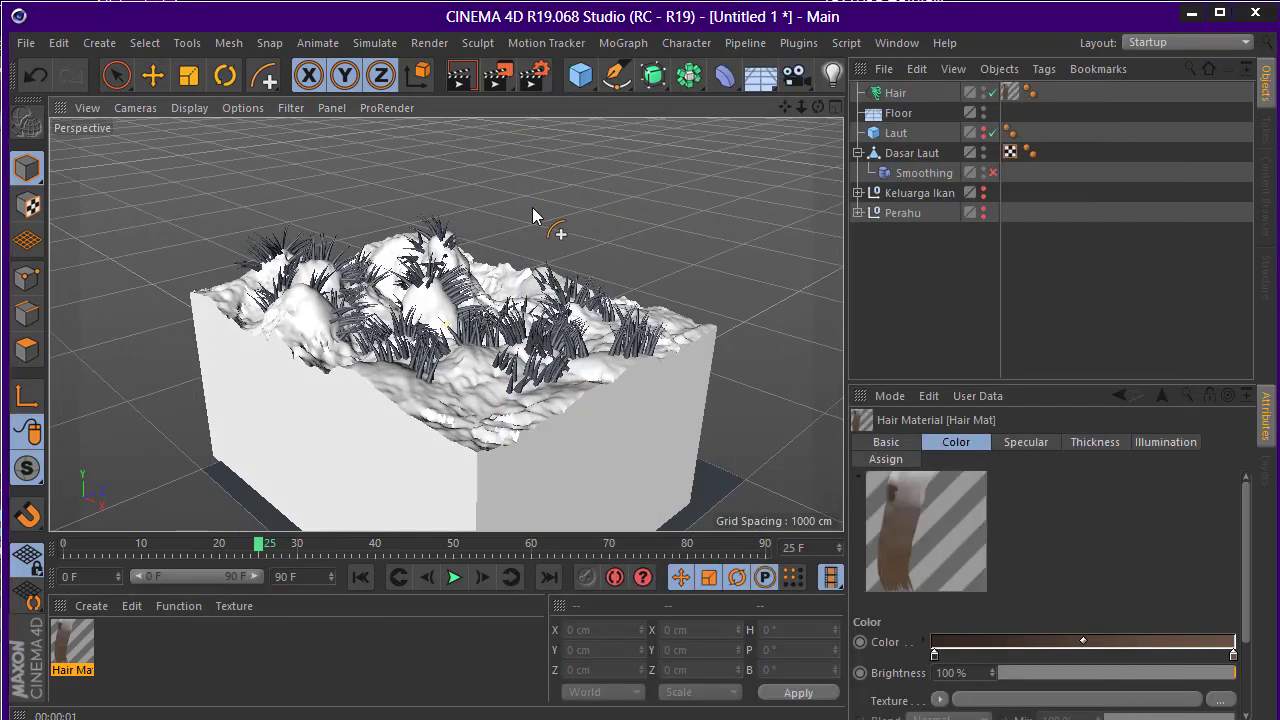
{"action": "left_click_drag", "start_coordinate": [533, 210], "coordinate": [578, 213], "text": "alt"}
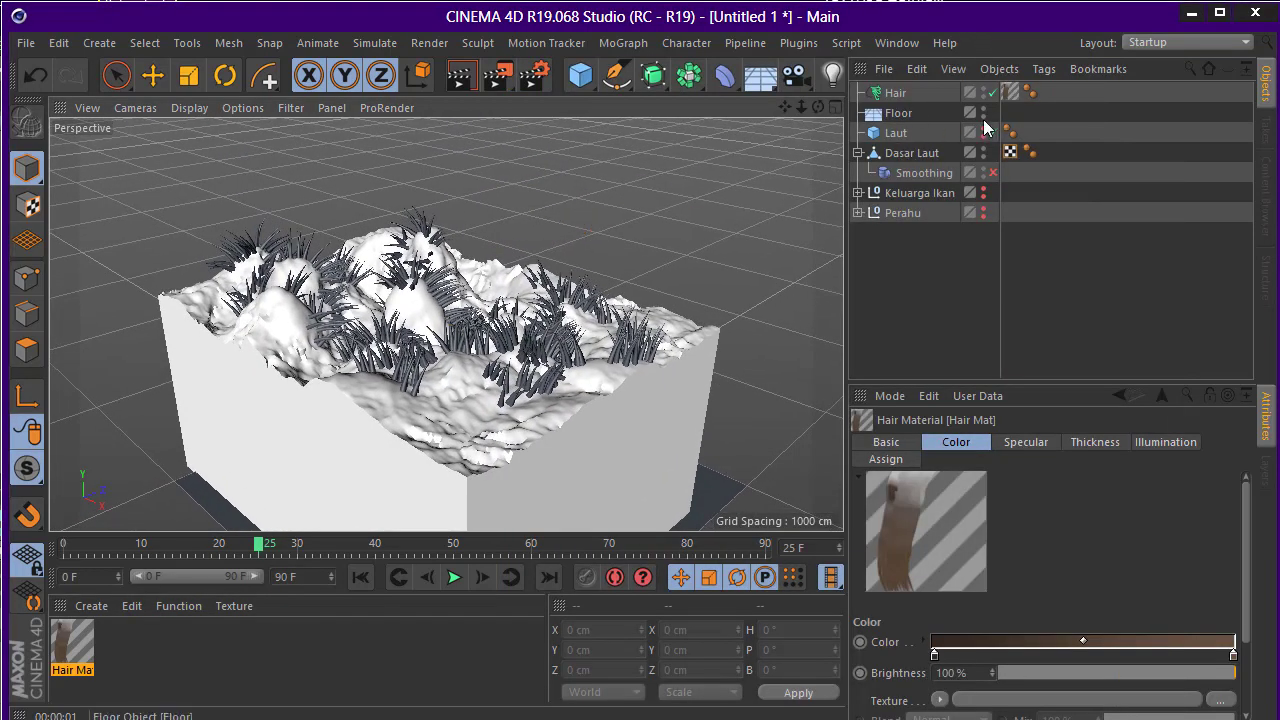
{"action": "scroll", "coordinate": [571, 271], "scroll_direction": "up", "scroll_amount": 3}
{"action": "left_click_drag", "start_coordinate": [571, 271], "coordinate": [646, 346], "text": "alt"}
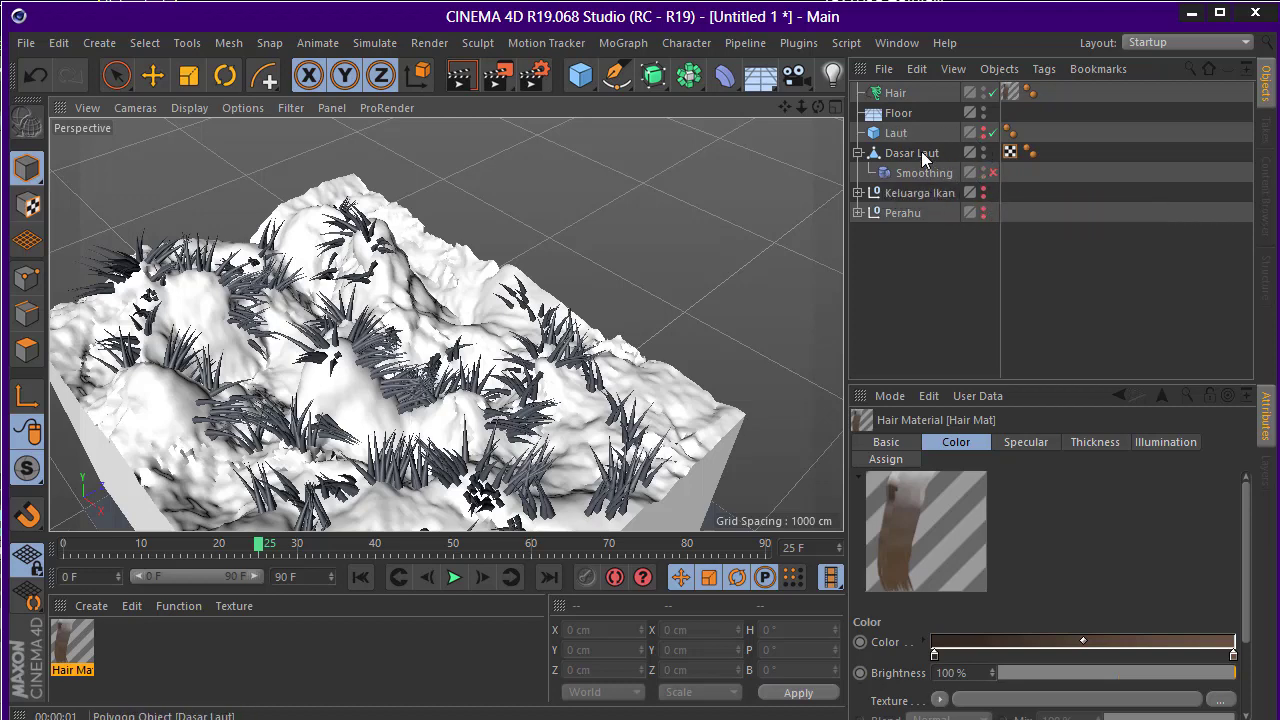
Unhide and select the Laut water box, with viewport display set to shading with lines
{"action": "left_click", "coordinate": [984, 130]}
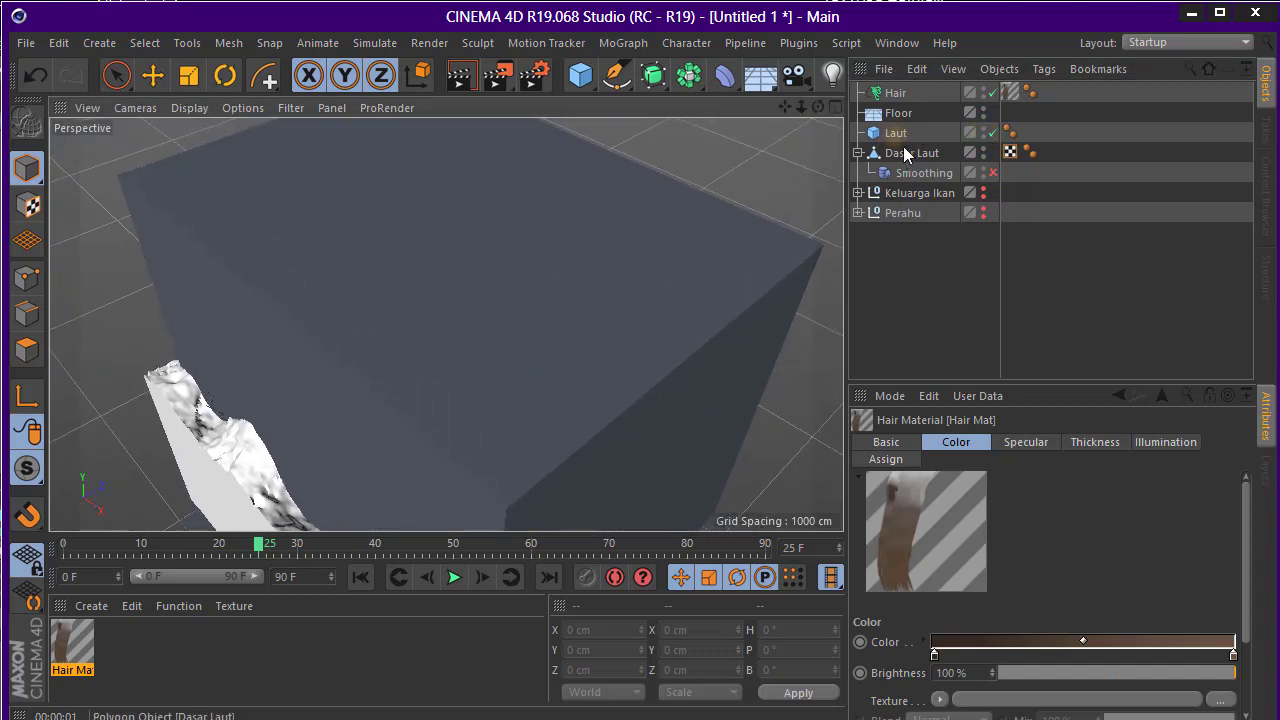
{"action": "left_click", "coordinate": [895, 132]}
{"action": "left_click_drag", "start_coordinate": [609, 183], "coordinate": [474, 173], "text": "alt"}
{"action": "left_click", "coordinate": [189, 107]}
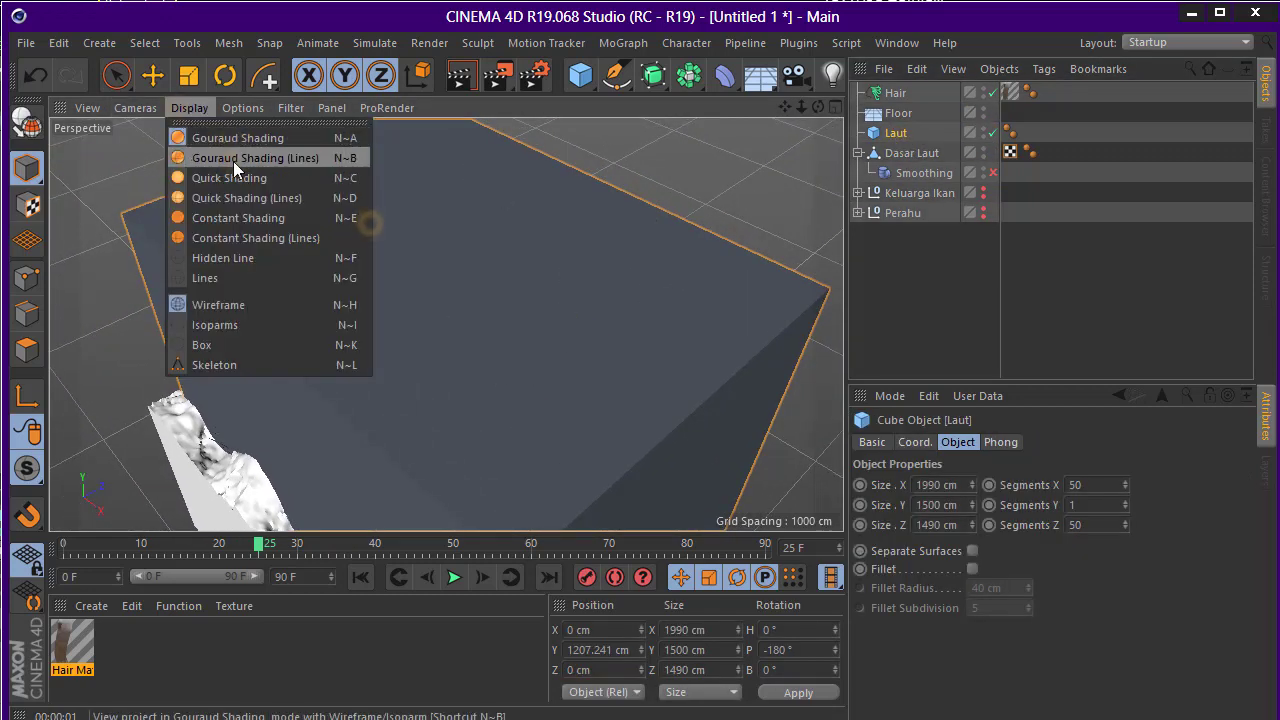
{"action": "left_click", "coordinate": [233, 161]}
{"action": "mouse_move", "coordinate": [400, 229]}
{"action": "left_mouse_down", "text": "alt"}
{"action": "mouse_move", "coordinate": [354, 223]}
{"action": "mouse_move", "coordinate": [431, 230]}
{"action": "left_mouse_up", "text": "alt"}
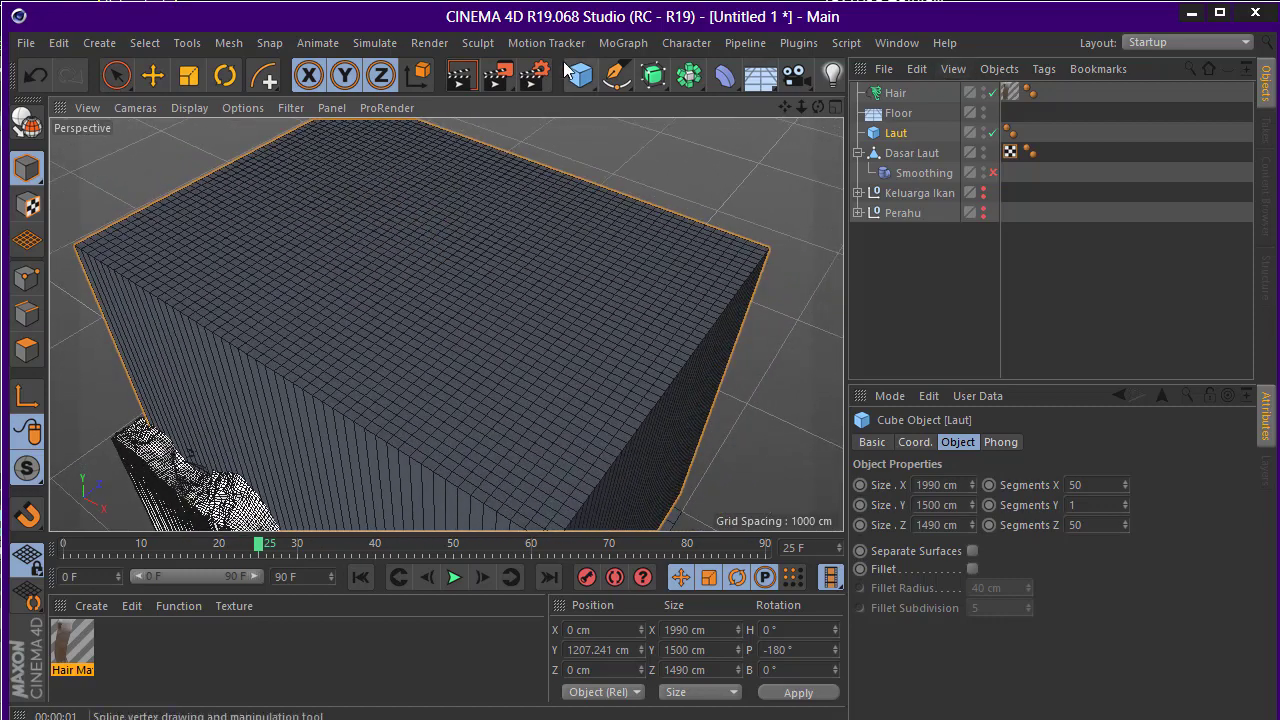
Add a Displacer under Laut driven by a 2D - Circular Gradient shader
{"action": "left_click", "coordinate": [725, 75]}
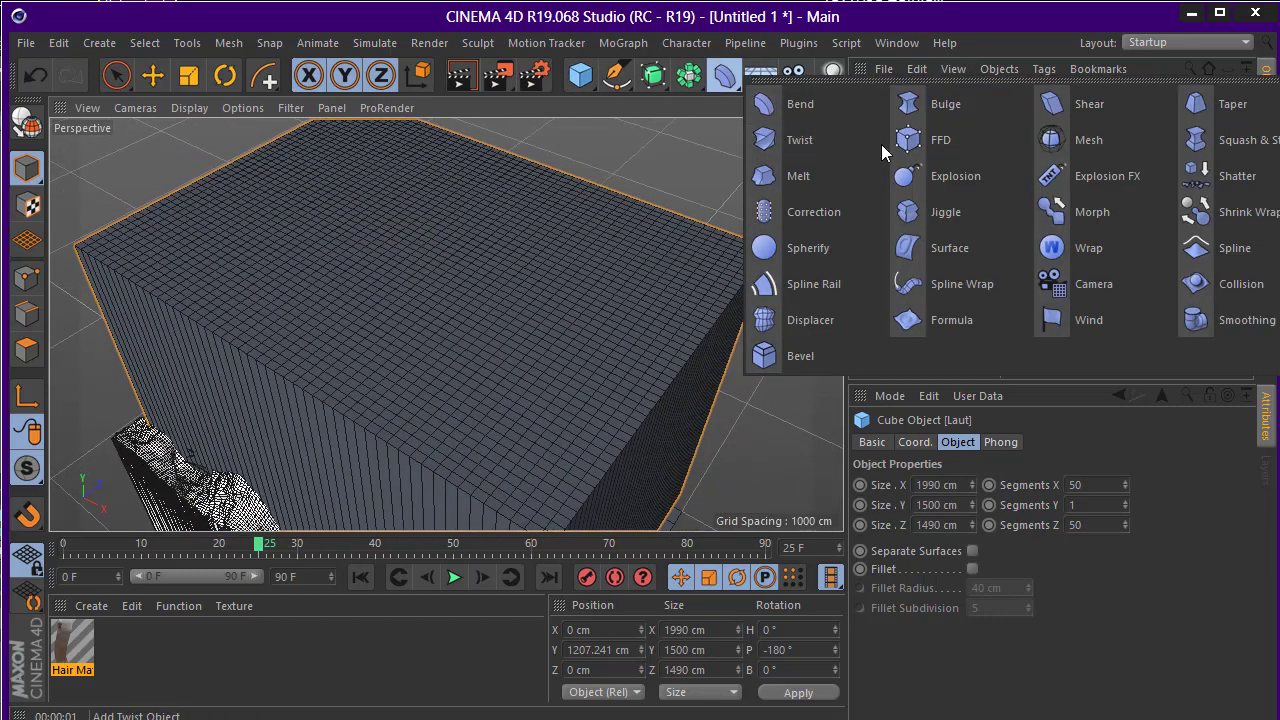
{"action": "left_click", "coordinate": [815, 327]}
{"action": "left_click_drag", "start_coordinate": [906, 100], "coordinate": [904, 151]}
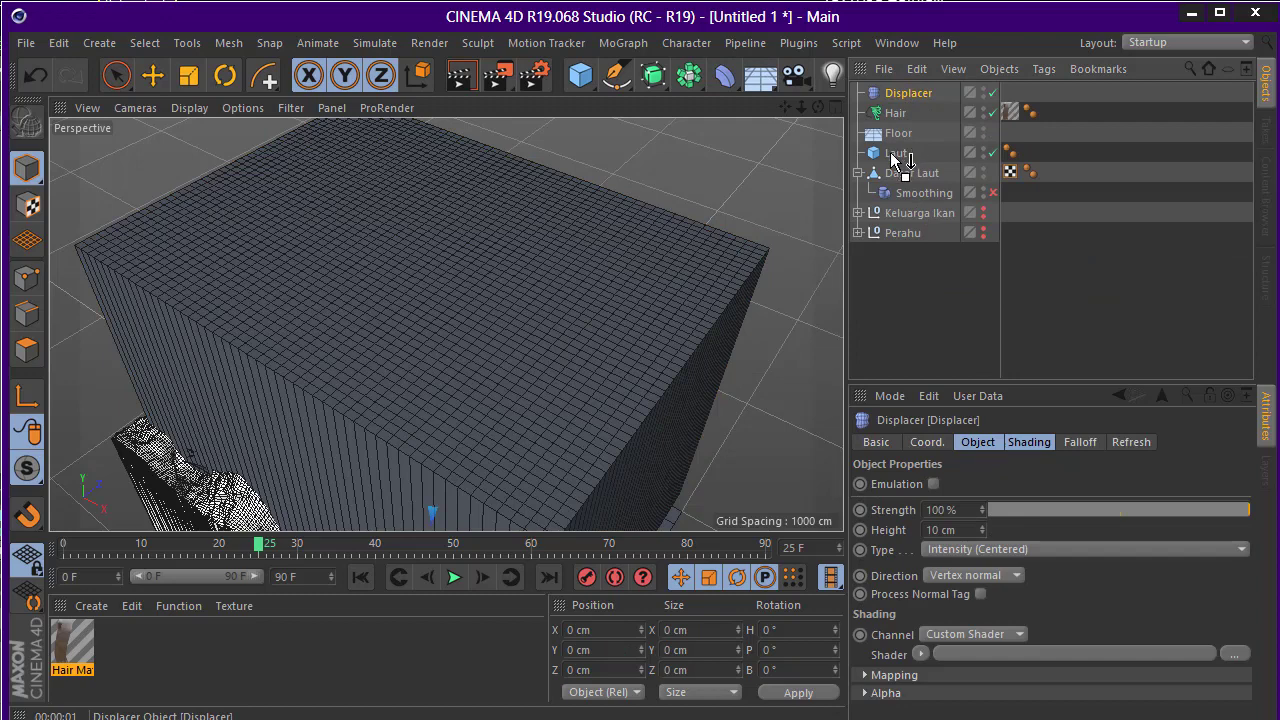
{"action": "left_click", "coordinate": [1032, 442]}
{"action": "left_click", "coordinate": [921, 505]}
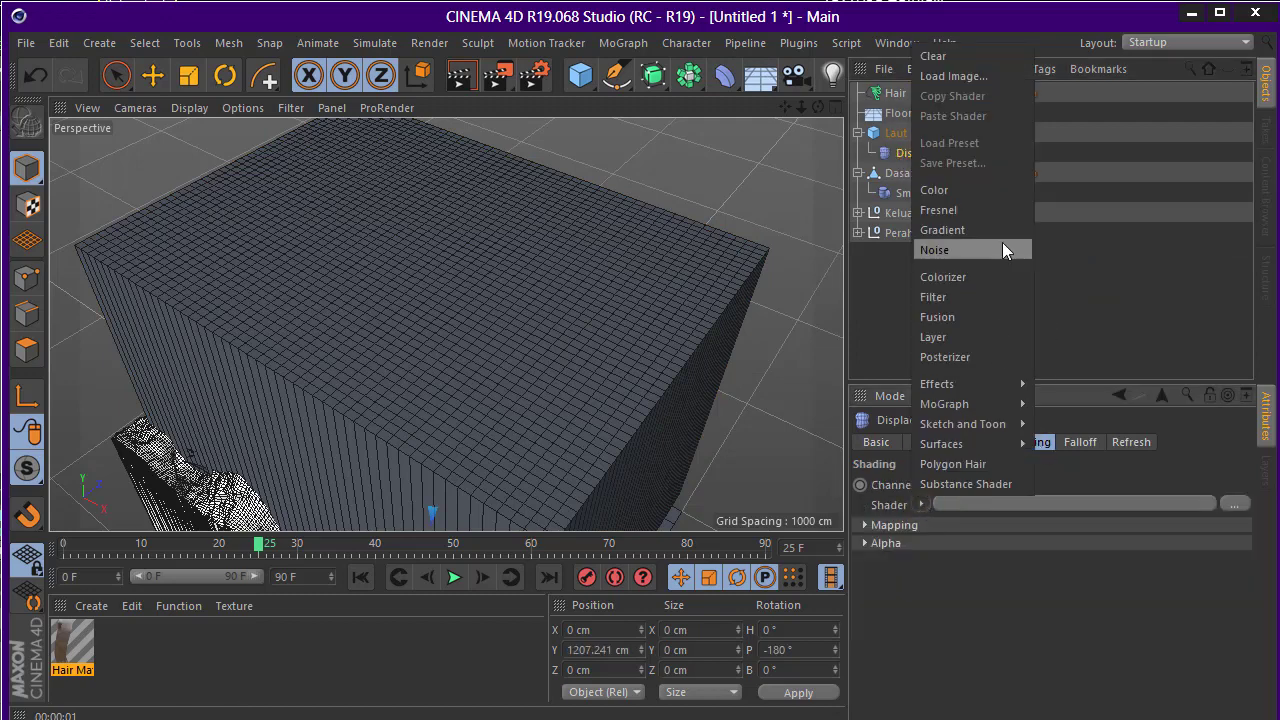
{"action": "left_click", "coordinate": [956, 229]}
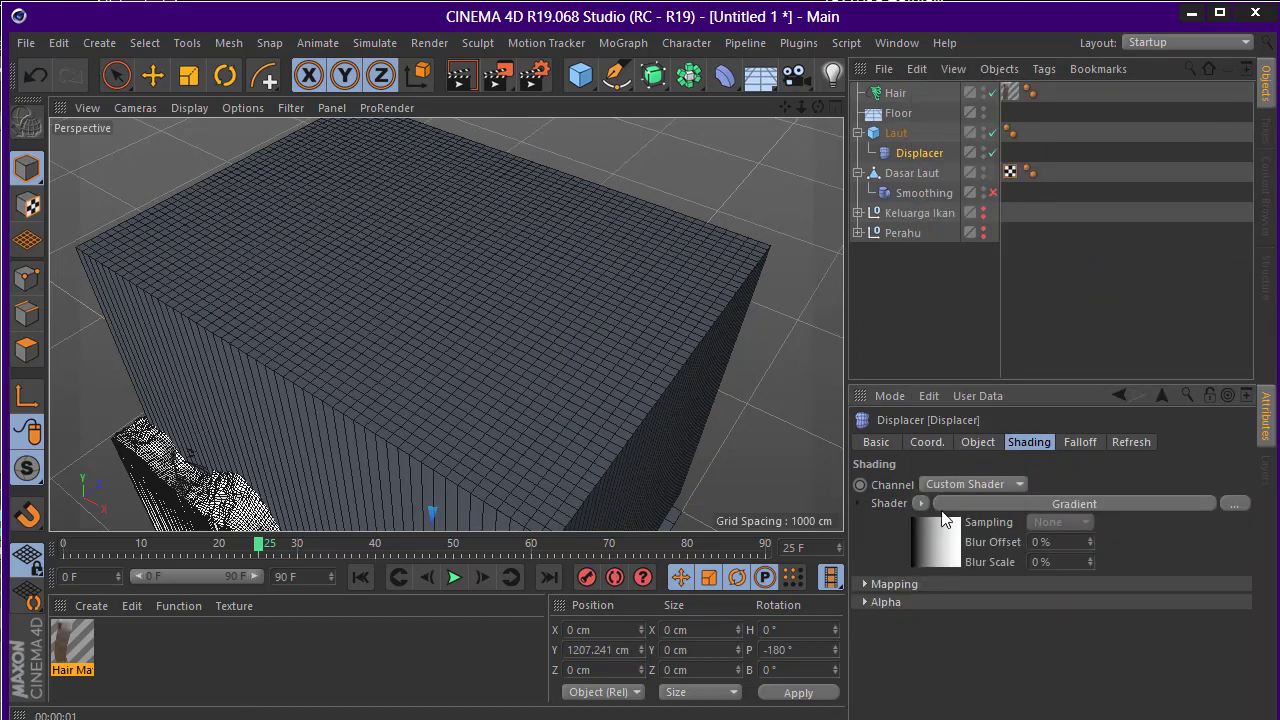
{"action": "left_click", "coordinate": [941, 553]}
{"action": "left_click", "coordinate": [981, 638]}
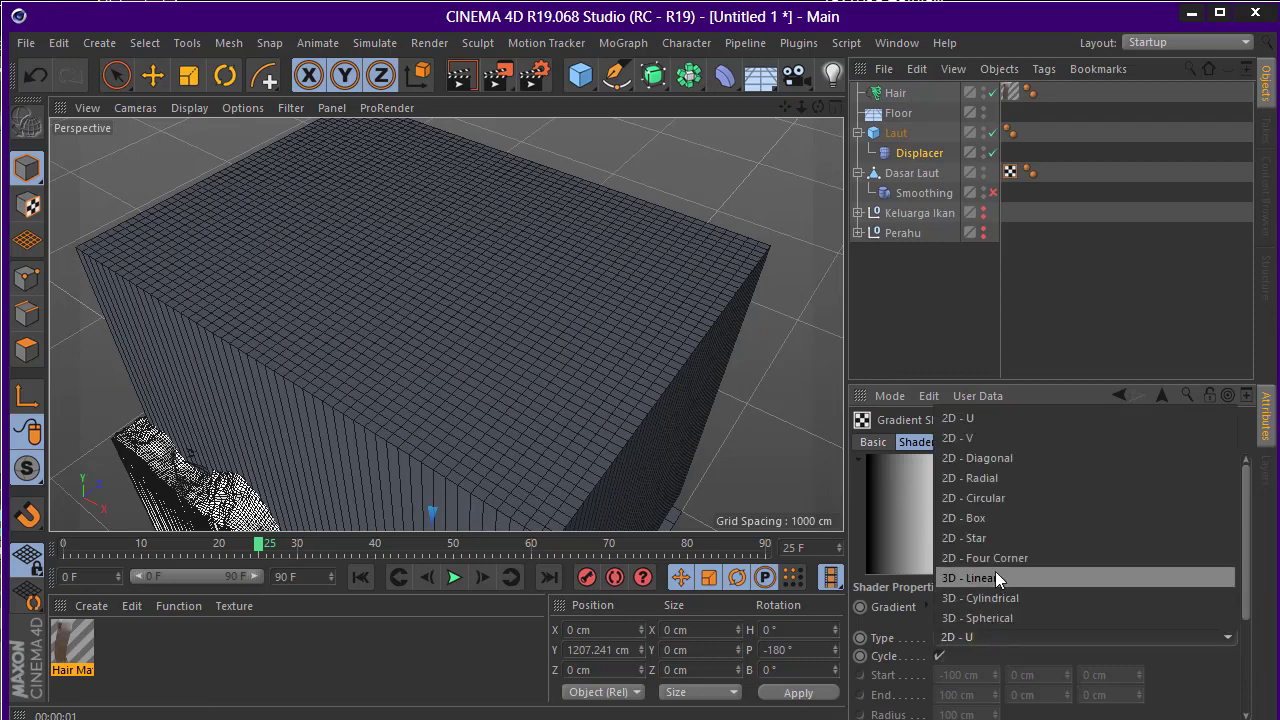
{"action": "left_click", "coordinate": [1001, 494]}
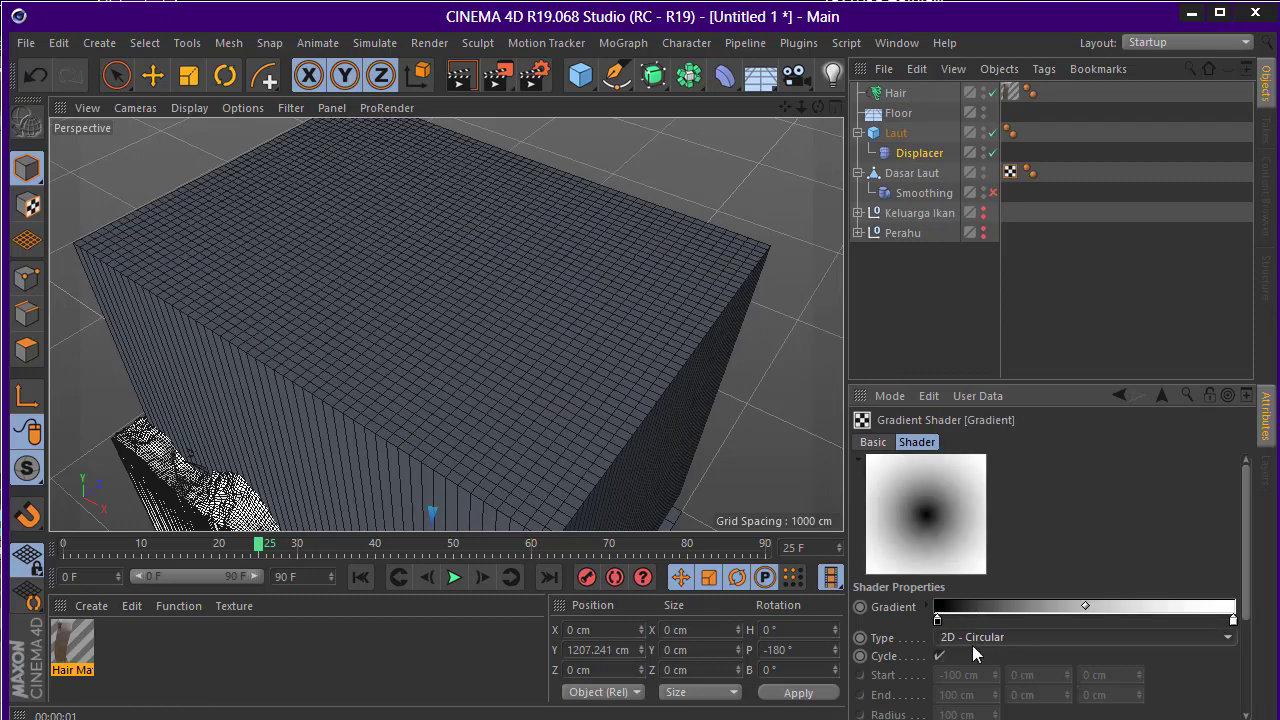
Move the gradient's white end inward and set alternating black and white knots
{"action": "mouse_move", "coordinate": [1230, 634]}
{"action": "left_mouse_down"}
{"action": "mouse_move", "coordinate": [937, 628]}
{"action": "mouse_move", "coordinate": [966, 620]}
{"action": "left_mouse_up"}
{"action": "double_click", "coordinate": [950, 620]}
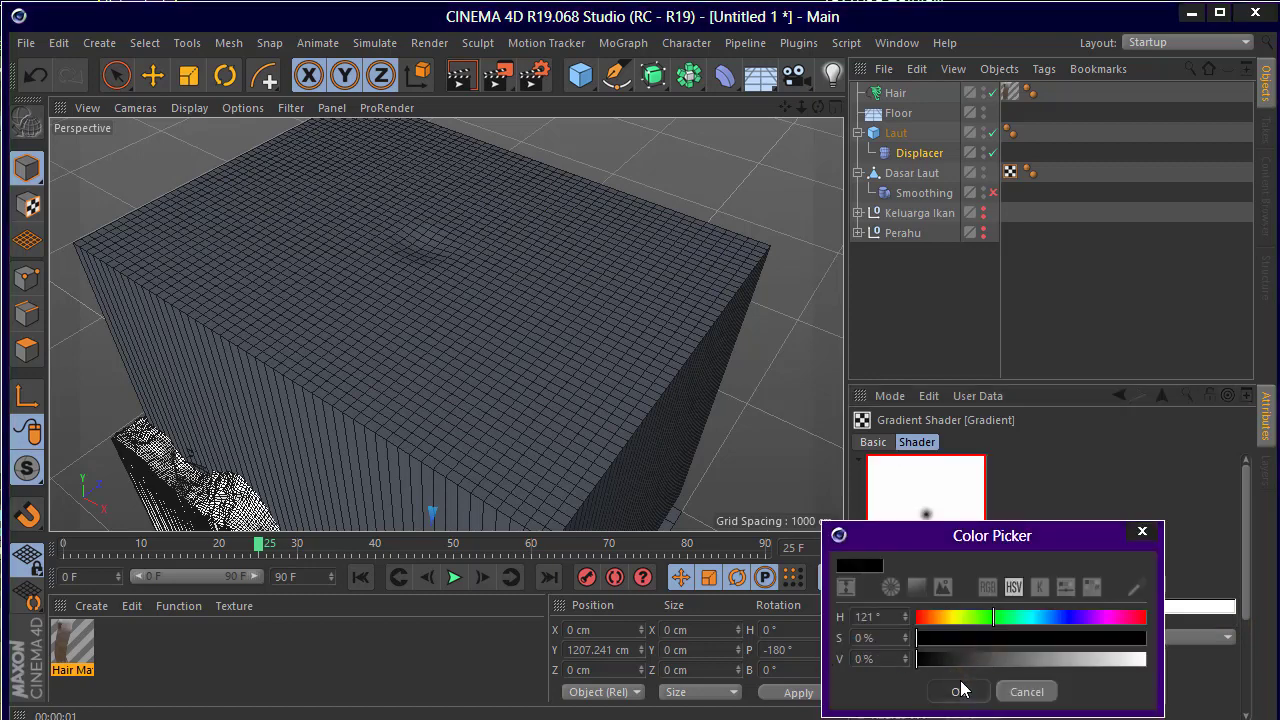
{"action": "left_click", "coordinate": [960, 690]}
{"action": "double_click", "coordinate": [1027, 618]}
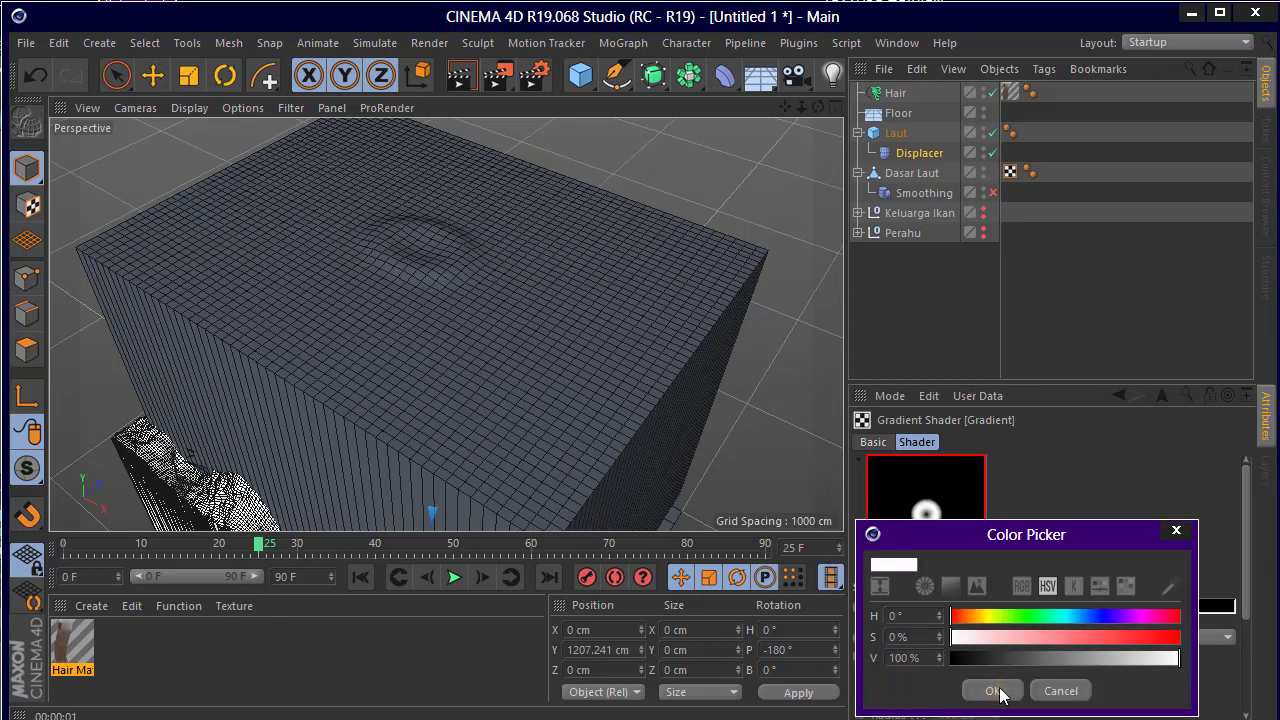
{"action": "left_click", "coordinate": [997, 691]}
{"action": "double_click", "coordinate": [1073, 619]}
{"action": "left_click", "coordinate": [1052, 657]}
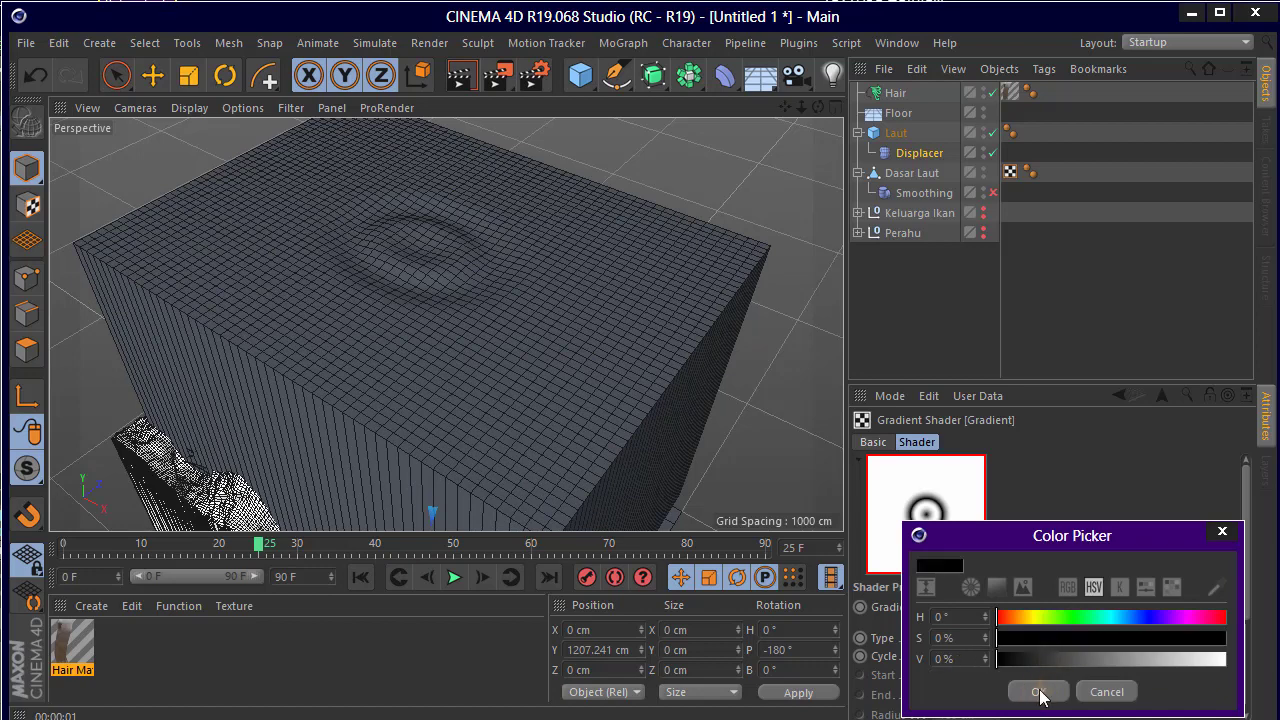
{"action": "left_click", "coordinate": [1040, 691]}
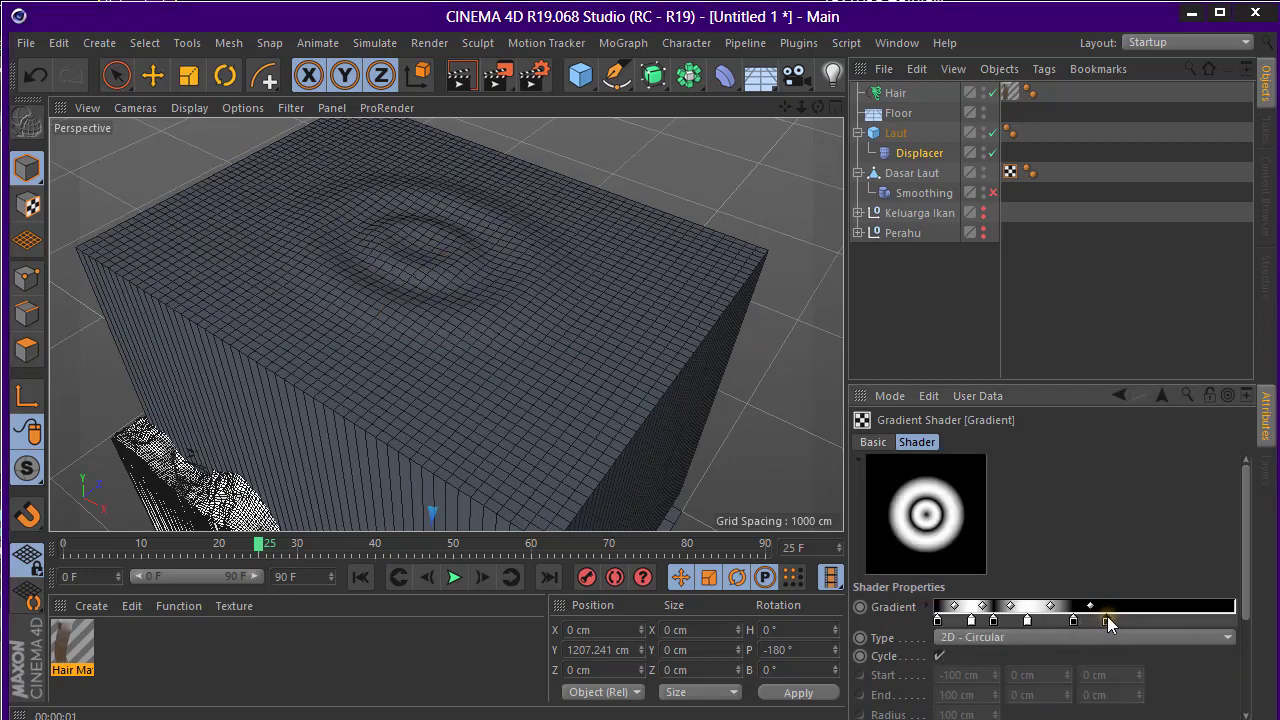
Add more alternating white/black gradient knots and adjust their spacing into ripple rings
{"action": "double_click", "coordinate": [1107, 617]}
{"action": "left_click", "coordinate": [1088, 690]}
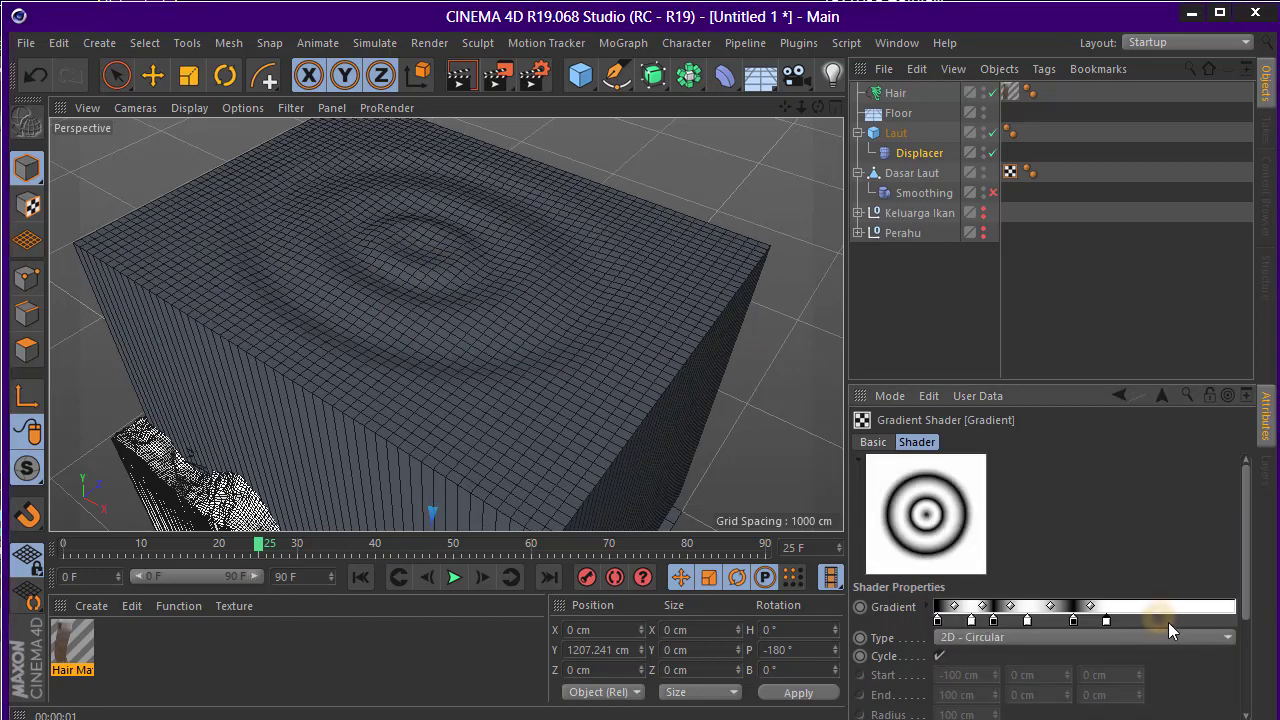
{"action": "double_click", "coordinate": [1168, 620]}
{"action": "left_click", "coordinate": [1110, 690]}
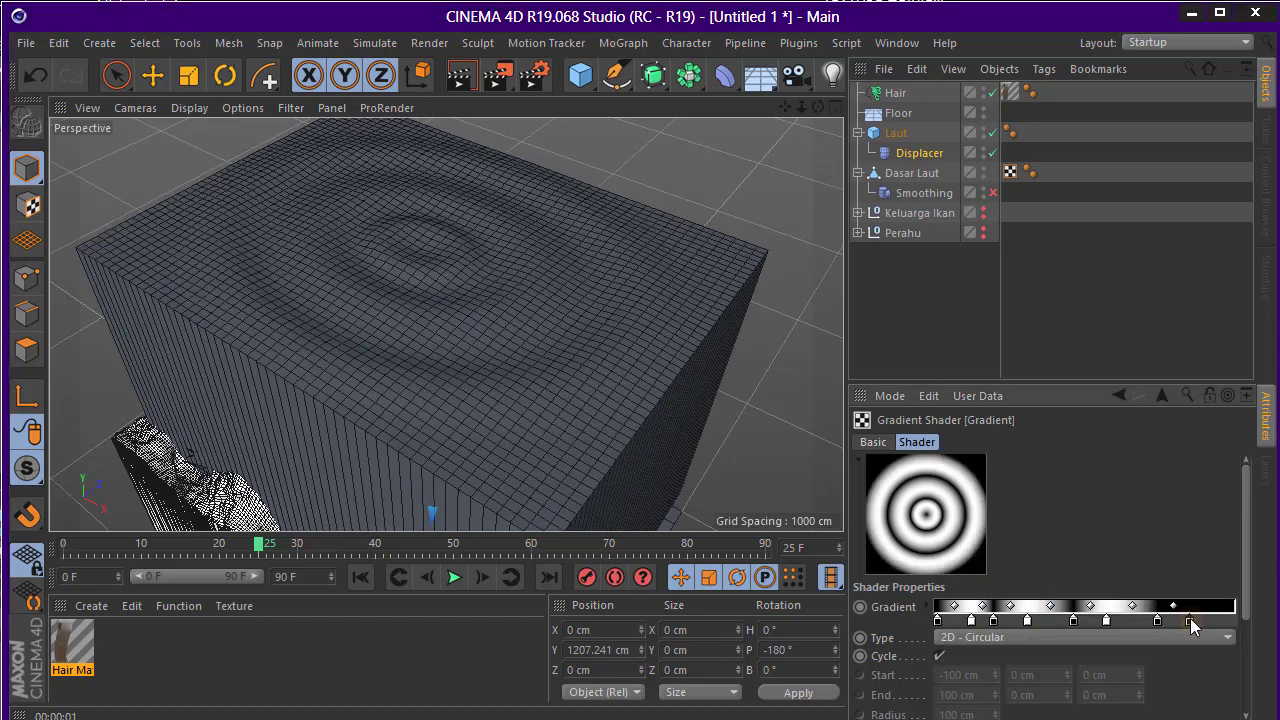
{"action": "double_click", "coordinate": [1190, 618]}
{"action": "left_click", "coordinate": [1156, 691]}
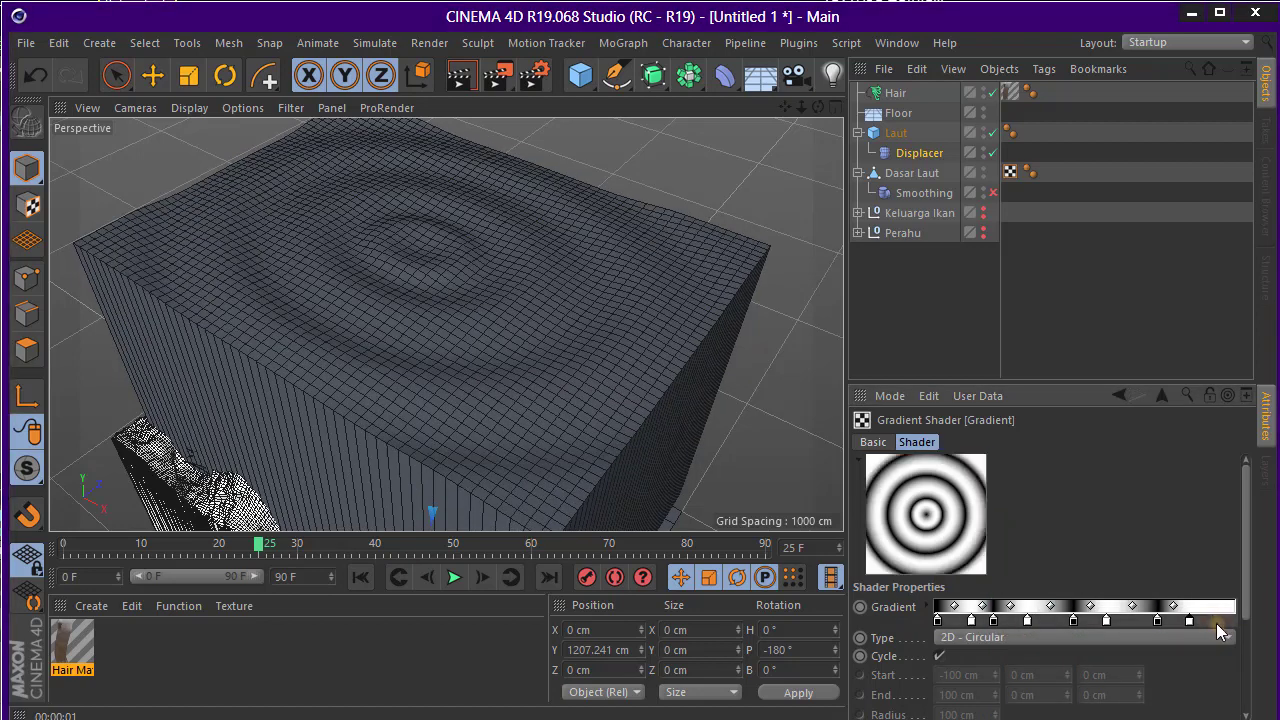
{"action": "double_click", "coordinate": [1216, 618]}
{"action": "left_click", "coordinate": [1168, 693]}
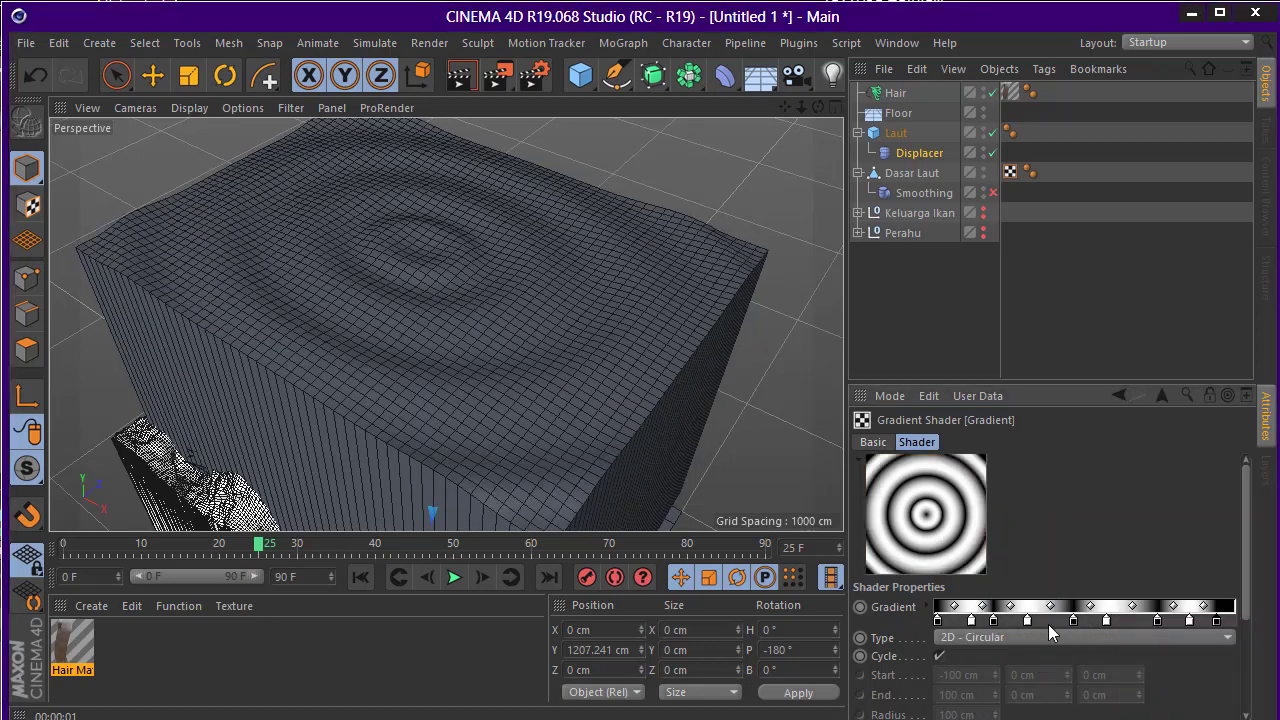
{"action": "mouse_move", "coordinate": [969, 620]}
{"action": "left_mouse_down"}
{"action": "mouse_move", "coordinate": [958, 620]}
{"action": "mouse_move", "coordinate": [1045, 617]}
{"action": "mouse_move", "coordinate": [1030, 636]}
{"action": "left_mouse_up"}
{"action": "left_click_drag", "start_coordinate": [1216, 618], "coordinate": [1105, 624]}
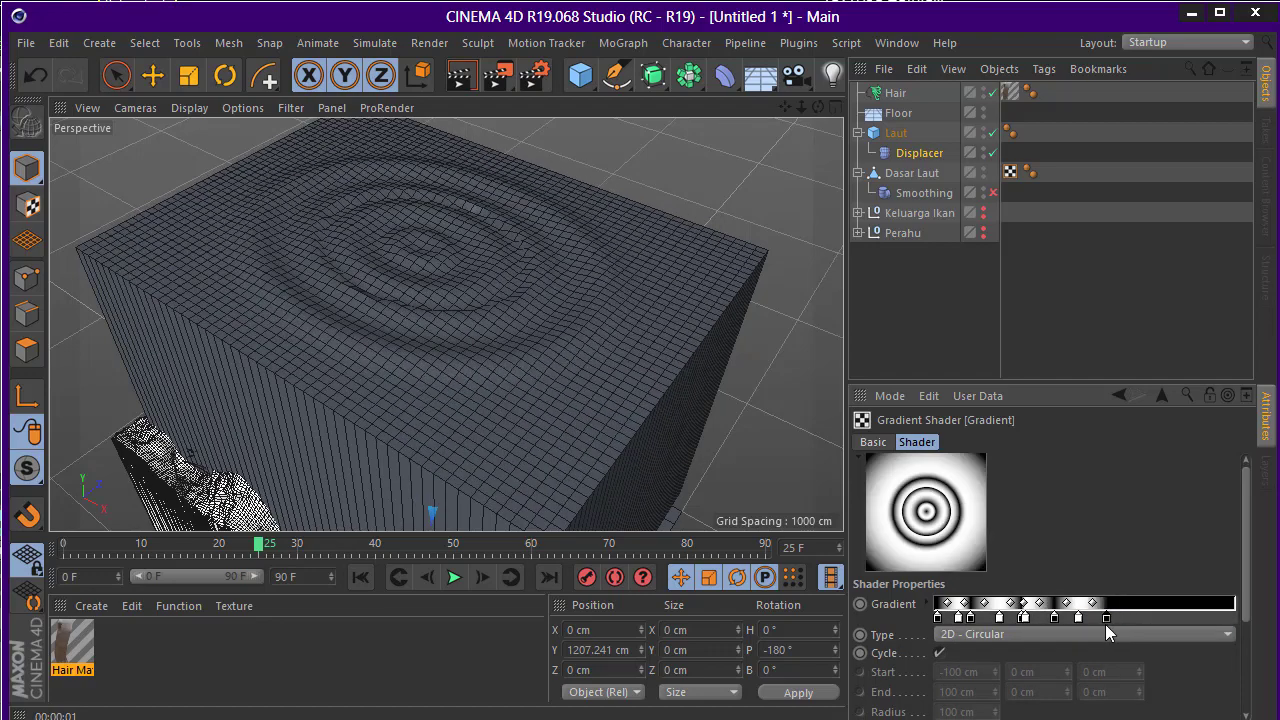
{"action": "scroll", "coordinate": [488, 246], "scroll_direction": "up", "scroll_amount": 3}
Inspect the rippled box from several angles and select the Laut water cube
{"action": "scroll", "coordinate": [532, 268], "scroll_direction": "up", "scroll_amount": 3}
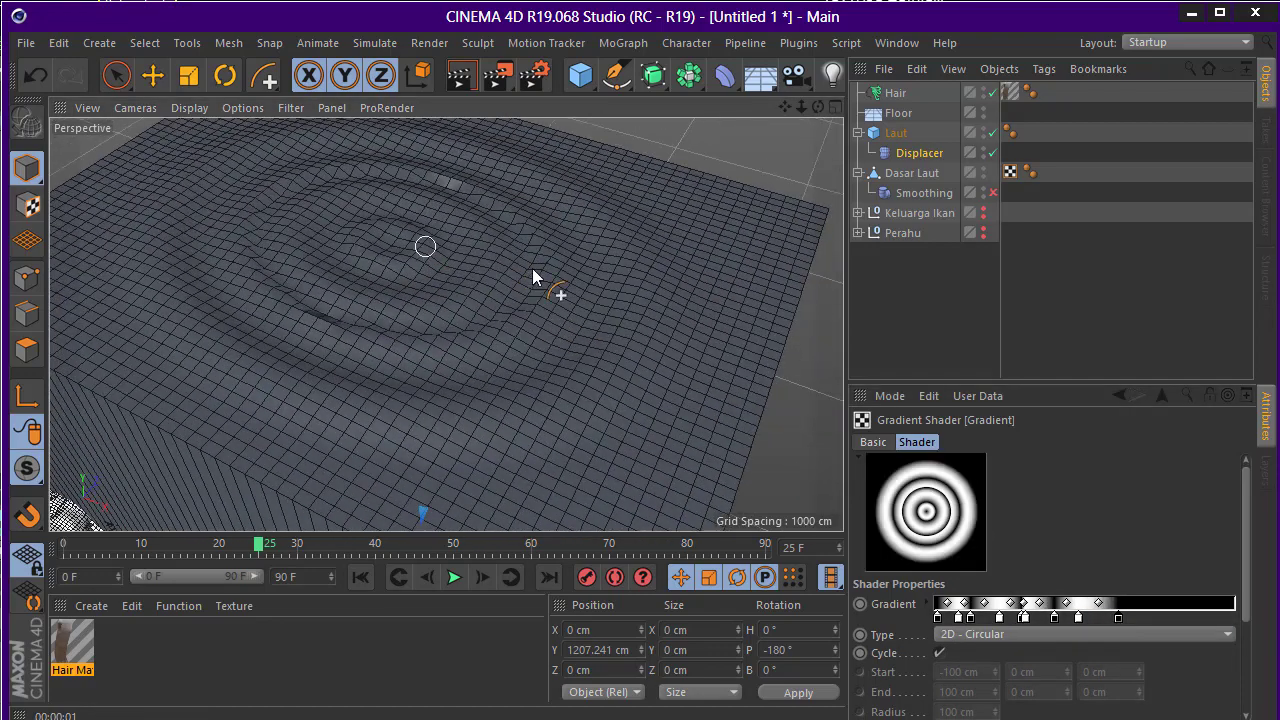
{"action": "left_click_drag", "start_coordinate": [502, 250], "coordinate": [488, 280], "text": "alt"}
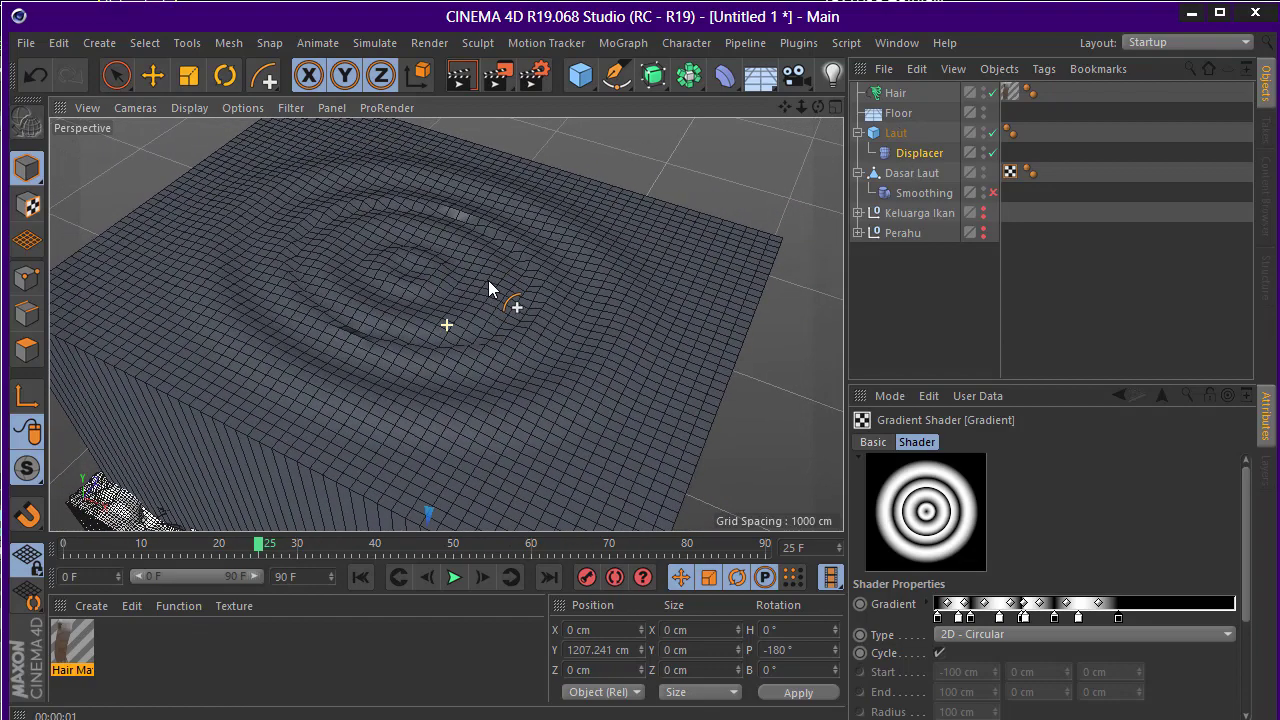
{"action": "left_click", "coordinate": [959, 336]}
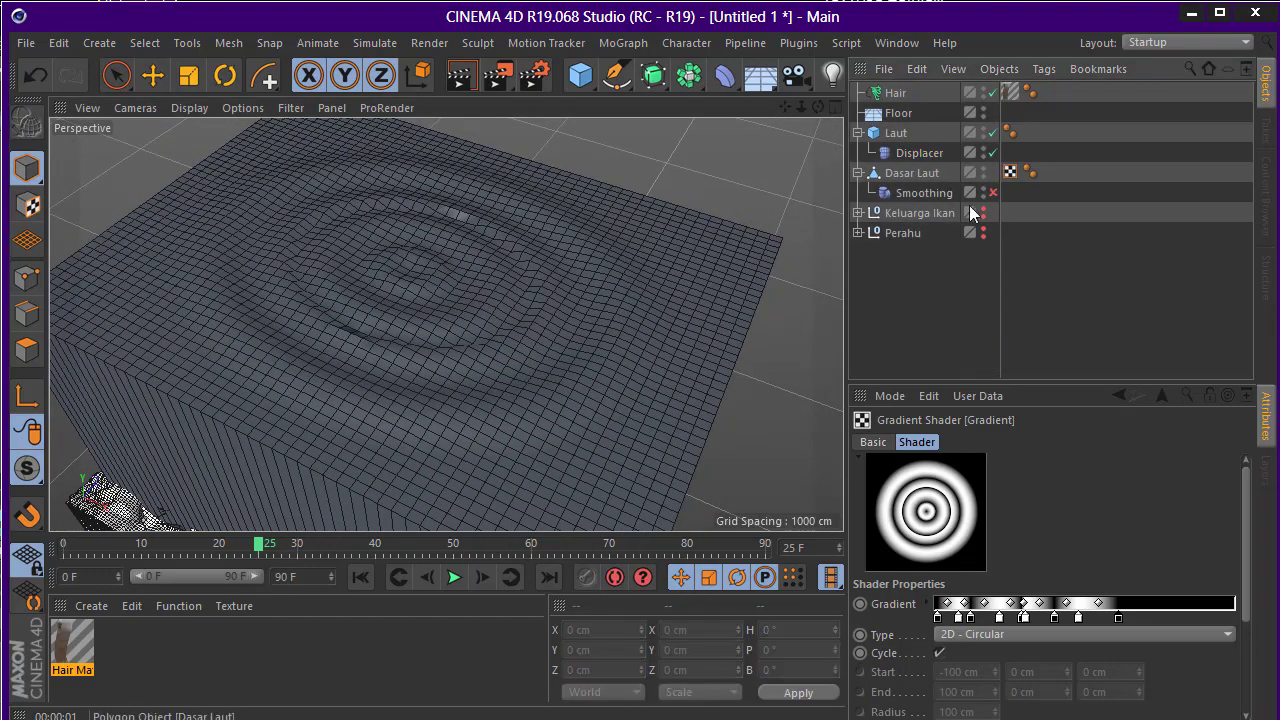
{"action": "mouse_move", "coordinate": [637, 192]}
{"action": "left_mouse_down", "text": "alt"}
{"action": "mouse_move", "coordinate": [654, 149]}
{"action": "mouse_move", "coordinate": [711, 223]}
{"action": "mouse_move", "coordinate": [551, 214]}
{"action": "mouse_move", "coordinate": [588, 244]}
{"action": "mouse_move", "coordinate": [594, 224]}
{"action": "mouse_move", "coordinate": [731, 234]}
{"action": "mouse_move", "coordinate": [698, 246]}
{"action": "left_mouse_up", "text": "alt"}
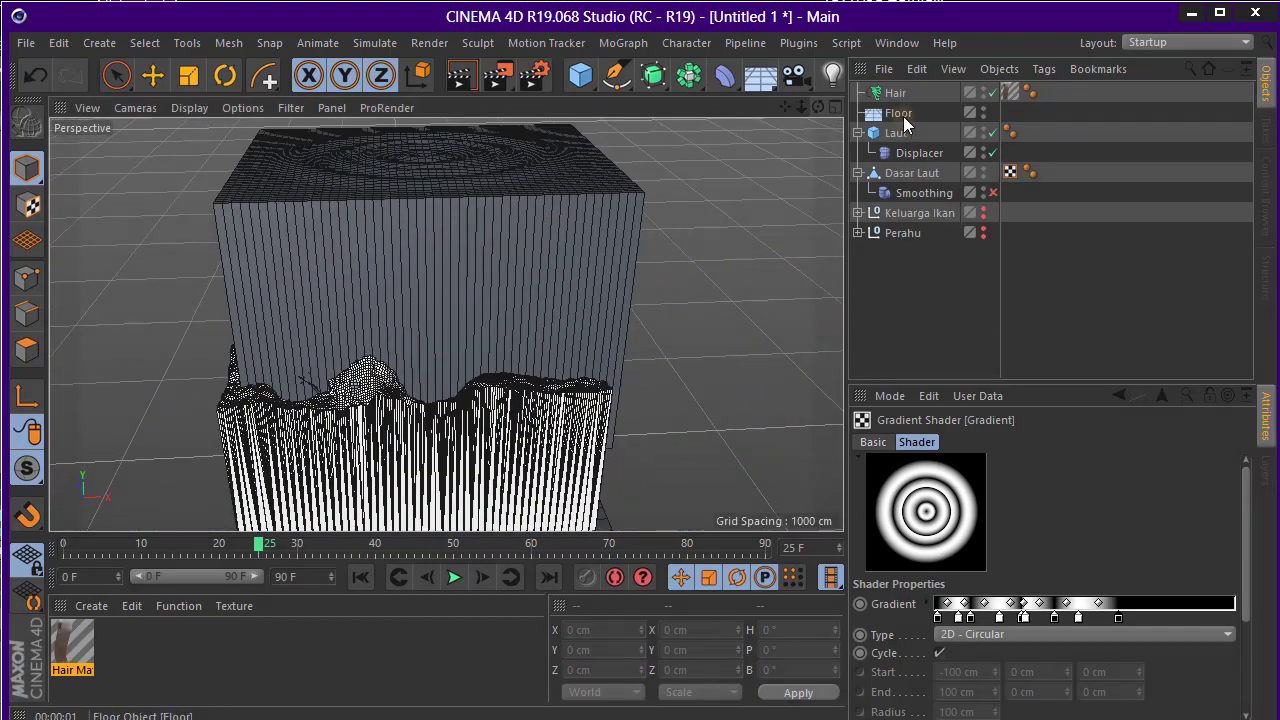
{"action": "left_click", "coordinate": [897, 113]}
{"action": "left_click", "coordinate": [895, 133]}
{"action": "mouse_move", "coordinate": [428, 210]}
{"action": "left_mouse_down", "text": "alt"}
{"action": "mouse_move", "coordinate": [447, 245]}
{"action": "mouse_move", "coordinate": [480, 260]}
{"action": "left_mouse_up", "text": "alt"}
Move the Laut cube down along Y from about 1207 cm to about 1002 cm
{"action": "left_click", "coordinate": [912, 443]}
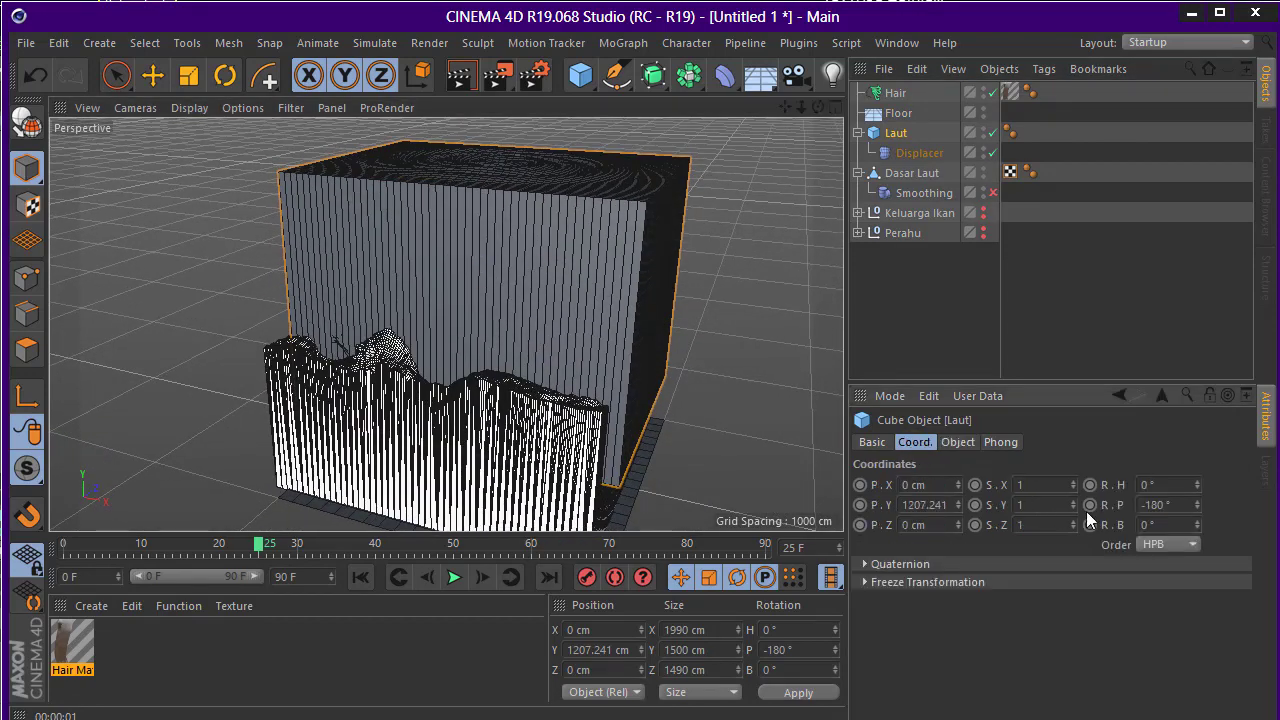
{"action": "key", "text": "e"}
{"action": "scroll", "coordinate": [599, 339], "scroll_direction": "down", "scroll_amount": 3}
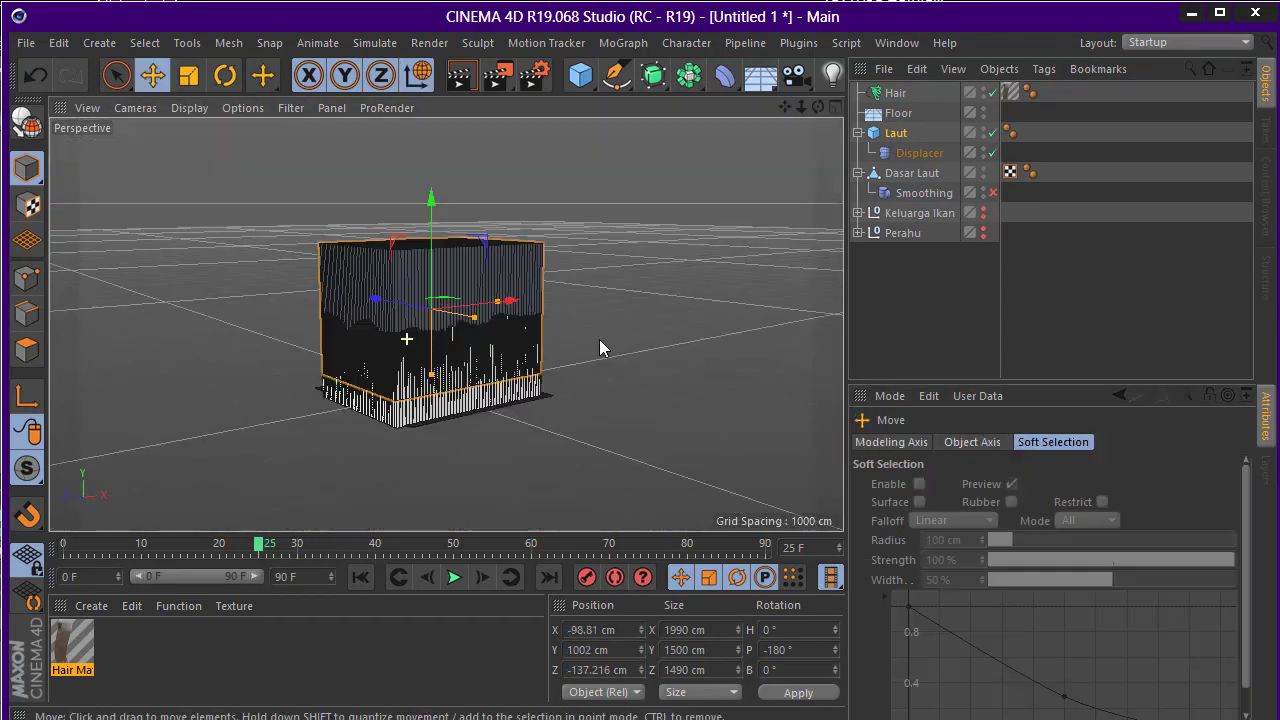
{"action": "mouse_move", "coordinate": [568, 384]}
{"action": "left_mouse_down"}
{"action": "mouse_move", "coordinate": [477, 388]}
{"action": "mouse_move", "coordinate": [730, 285]}
{"action": "left_mouse_up"}
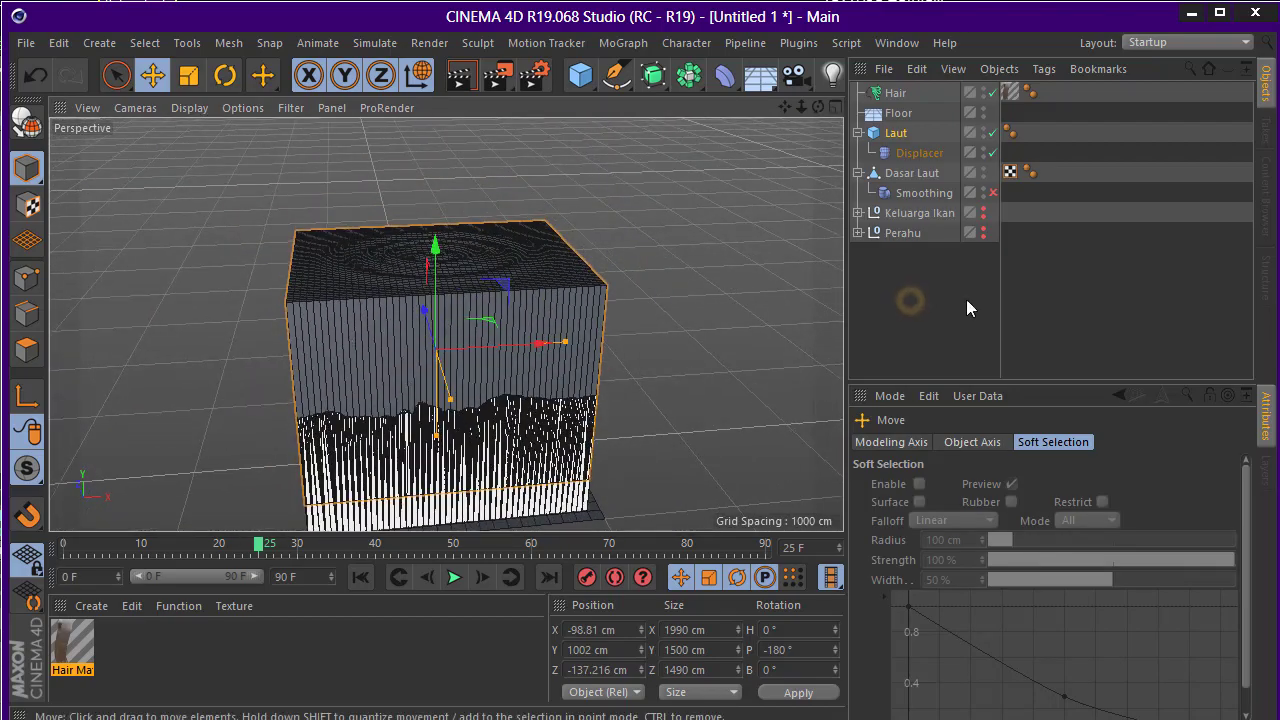
{"action": "left_click", "coordinate": [966, 308]}
{"action": "left_click_drag", "start_coordinate": [523, 237], "coordinate": [500, 266], "text": "alt"}
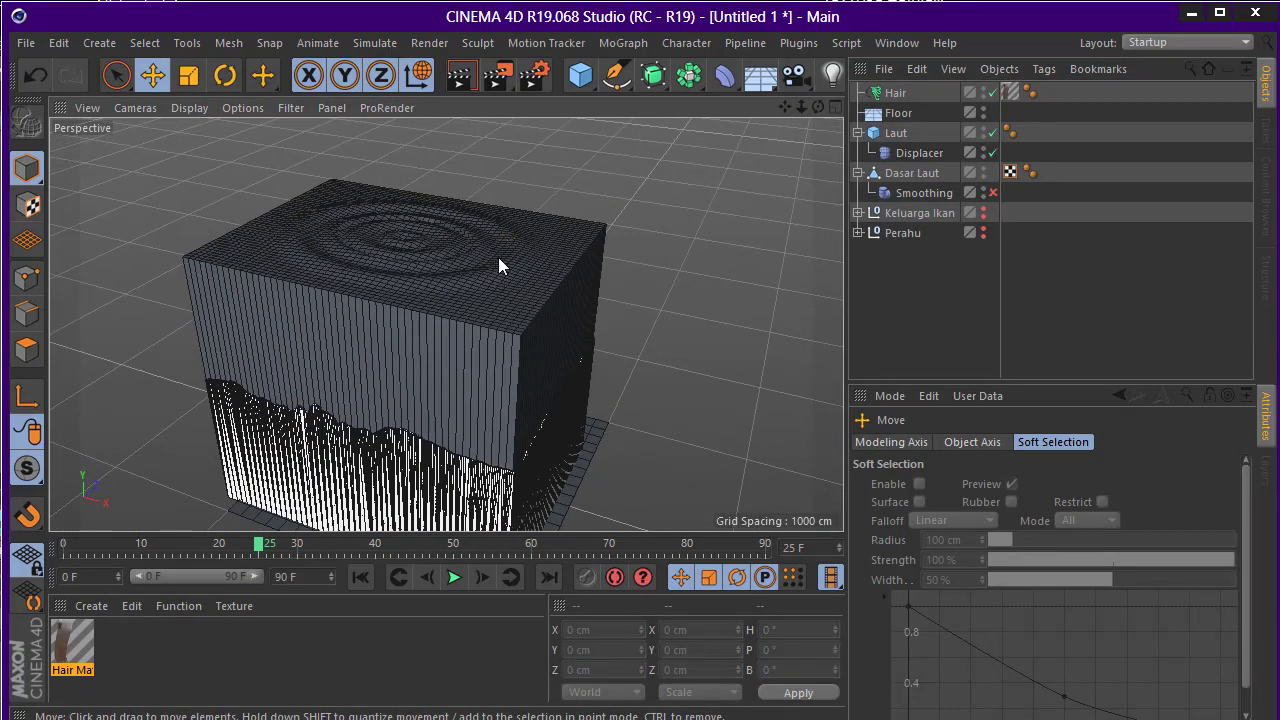
{"action": "left_click", "coordinate": [899, 233]}
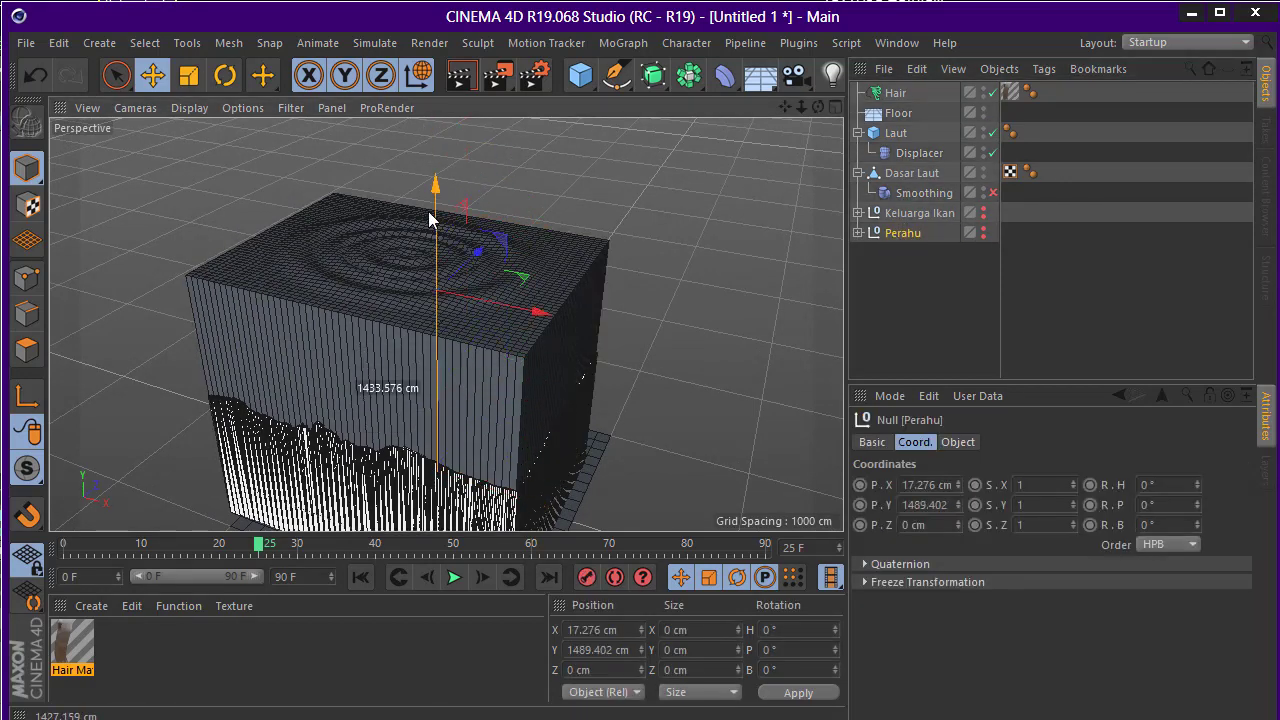
Lower the Perahu boat toward the water and shift it left and forward
{"action": "scroll", "coordinate": [177, 296], "scroll_direction": "down", "scroll_amount": 5}
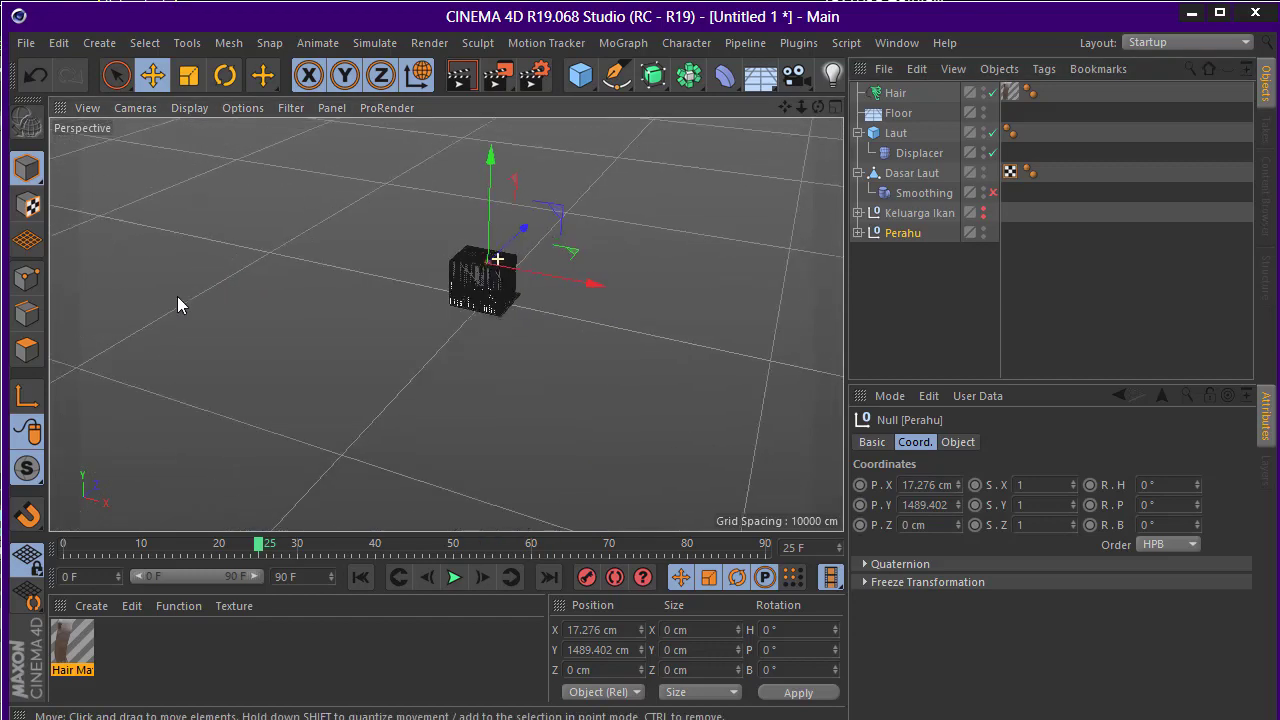
{"action": "scroll", "coordinate": [436, 311], "scroll_direction": "up", "scroll_amount": 3}
{"action": "left_click_drag", "start_coordinate": [477, 158], "coordinate": [480, 200]}
{"action": "scroll", "coordinate": [609, 223], "scroll_direction": "up", "scroll_amount": 3}
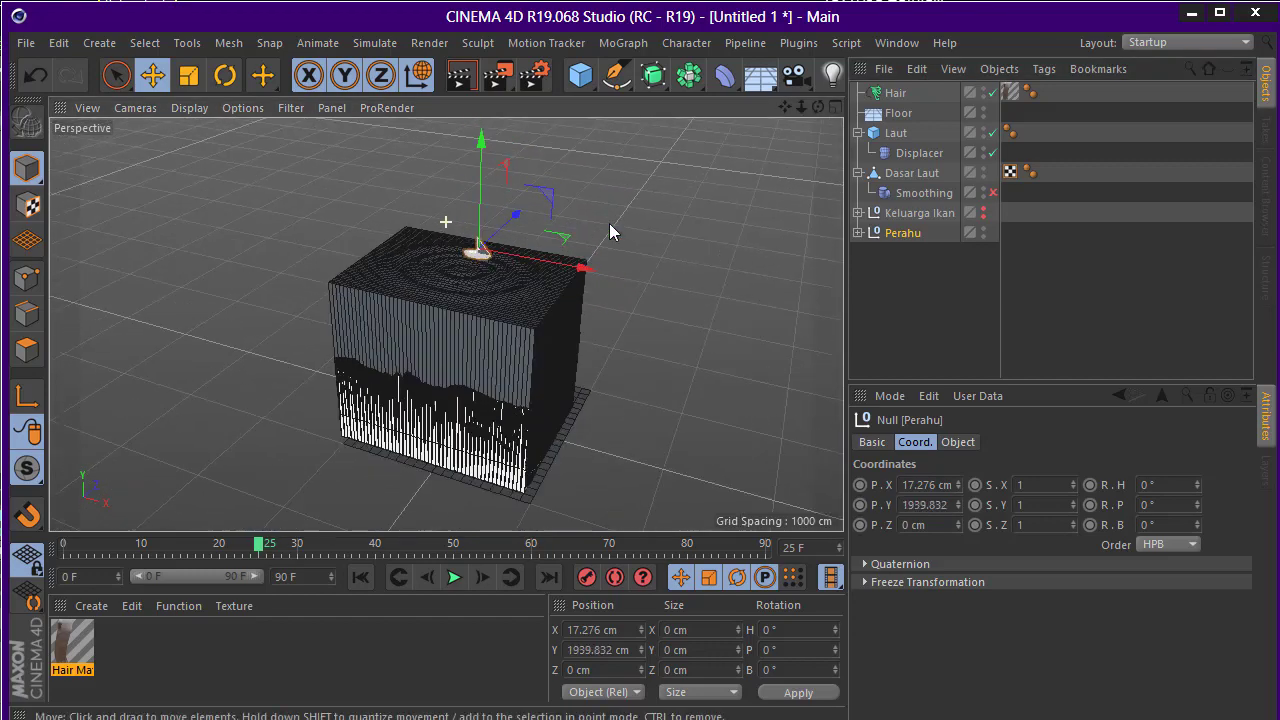
{"action": "scroll", "coordinate": [594, 378], "scroll_direction": "up", "scroll_amount": 5}
{"action": "scroll", "coordinate": [507, 360], "scroll_direction": "up", "scroll_amount": 2}
{"action": "left_click_drag", "start_coordinate": [600, 255], "coordinate": [509, 290]}
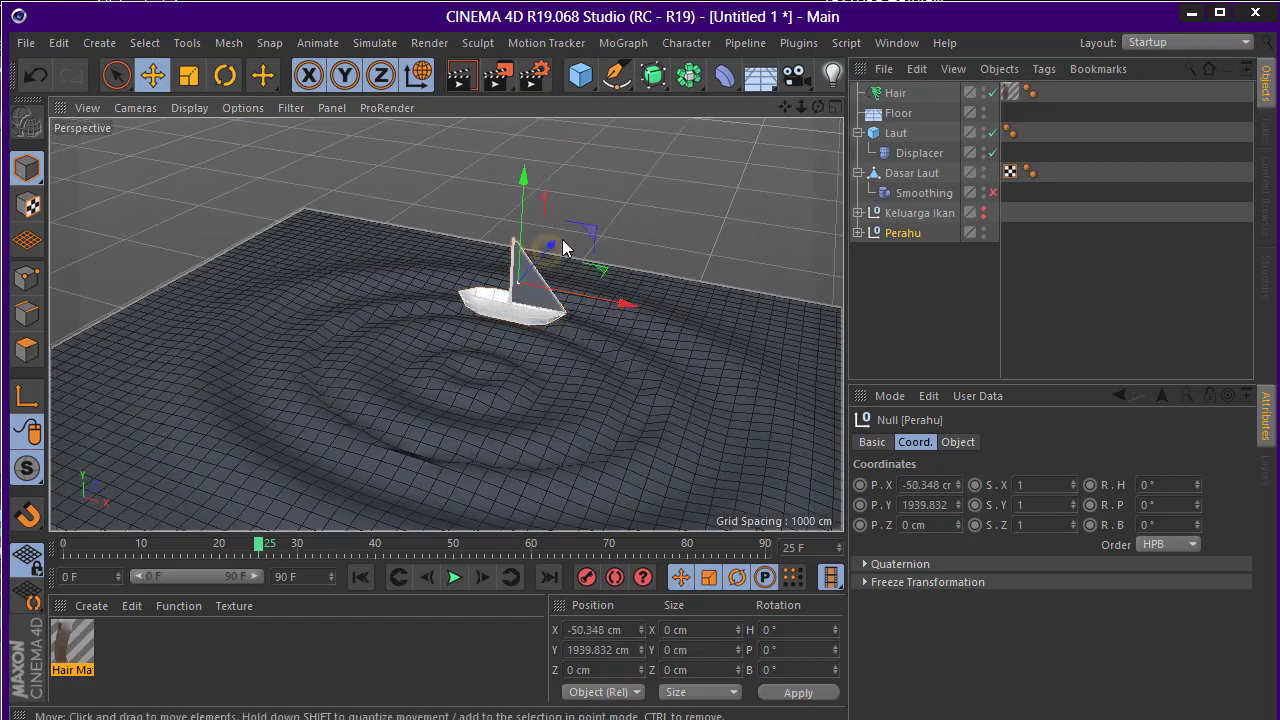
Scale up the boat, settle it at Y 1941.808 cm on the ripples, and create a new material
{"action": "left_click", "coordinate": [188, 75]}
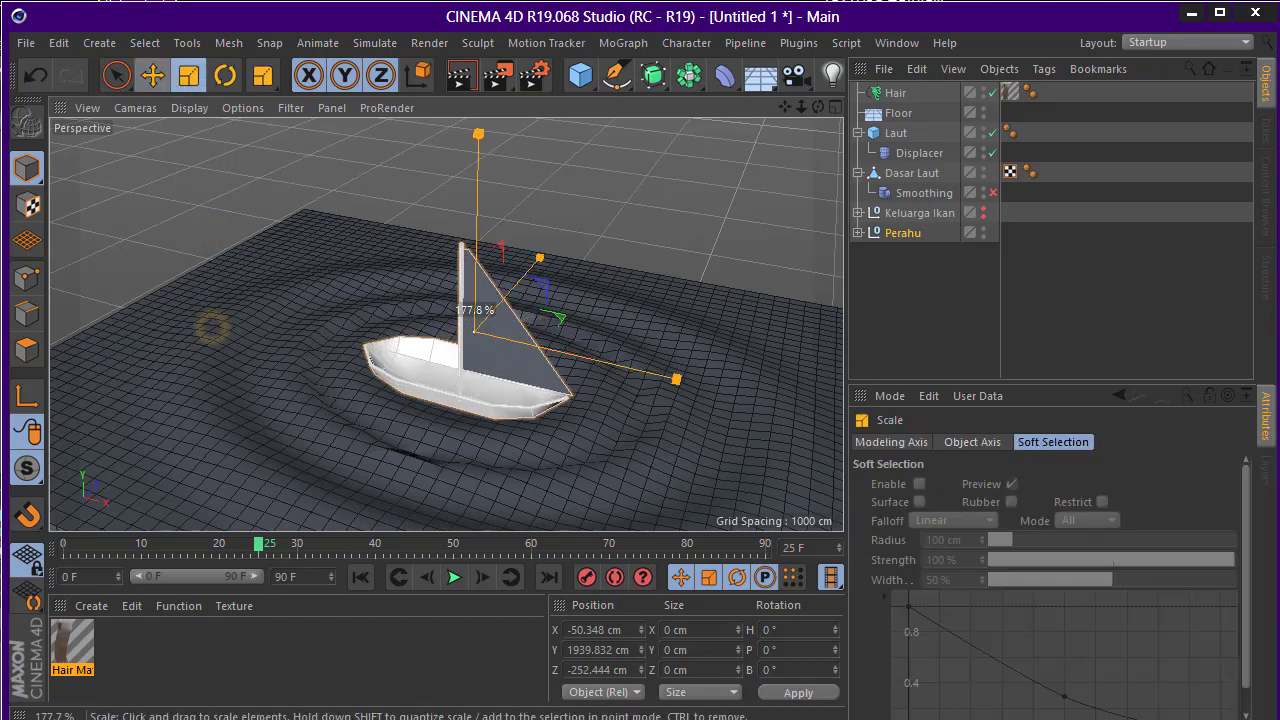
{"action": "mouse_move", "coordinate": [212, 328]}
{"action": "left_mouse_down", "text": "alt"}
{"action": "mouse_move", "coordinate": [408, 368]}
{"action": "mouse_move", "coordinate": [472, 362]}
{"action": "mouse_move", "coordinate": [505, 424]}
{"action": "left_mouse_up", "text": "alt"}
{"action": "left_click", "coordinate": [152, 75]}
{"action": "left_click_drag", "start_coordinate": [371, 205], "coordinate": [377, 222]}
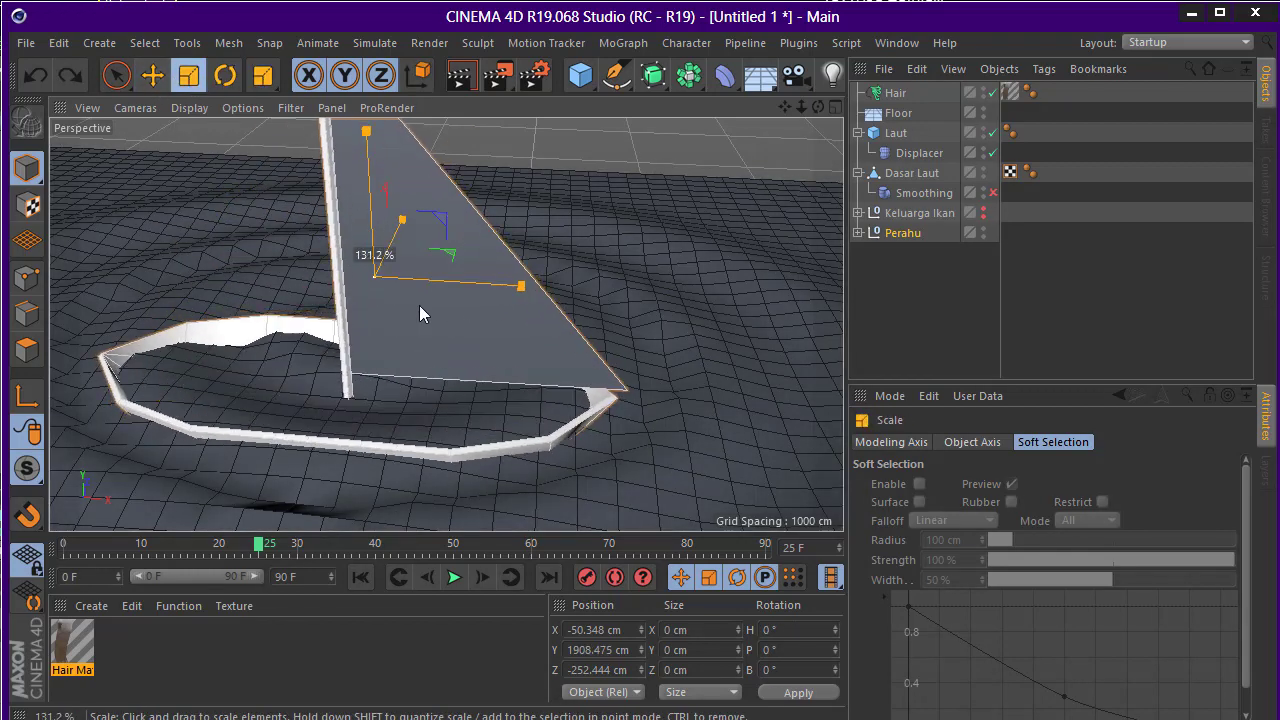
{"action": "left_click_drag", "start_coordinate": [374, 201], "coordinate": [374, 170]}
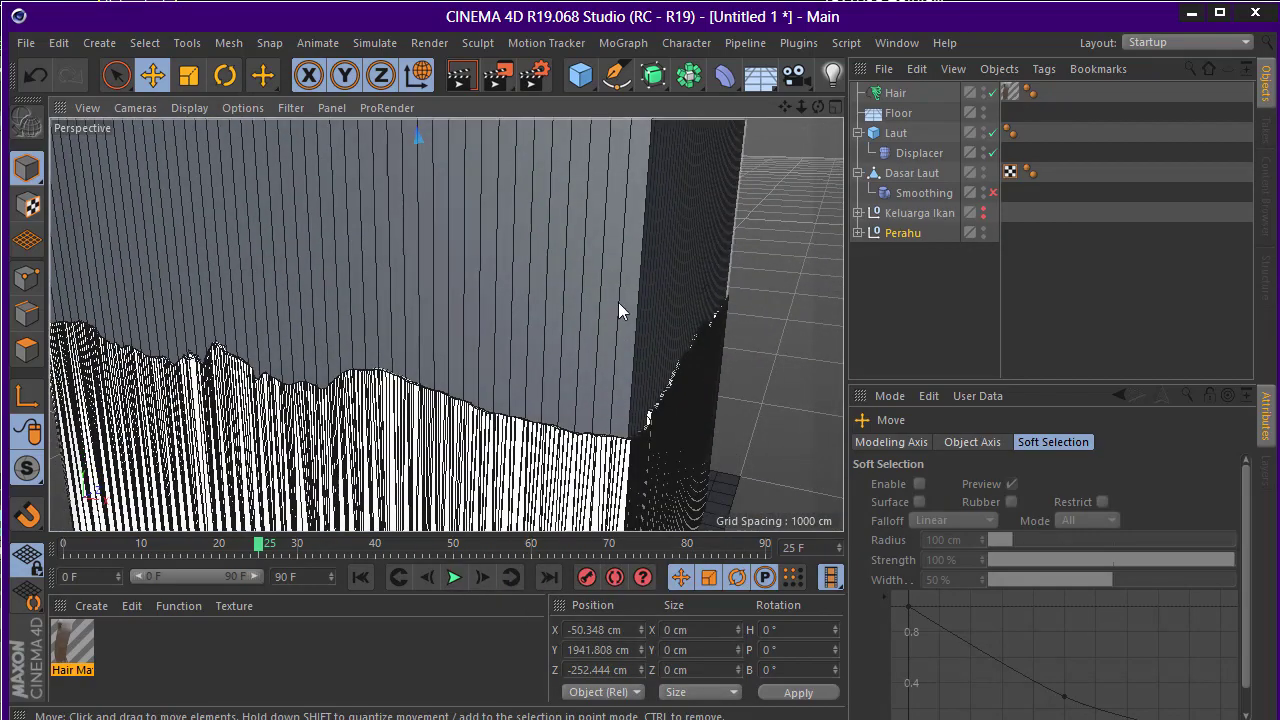
{"action": "scroll", "coordinate": [425, 473], "scroll_direction": "down", "scroll_amount": 5}
{"action": "scroll", "coordinate": [588, 335], "scroll_direction": "up", "scroll_amount": 4}
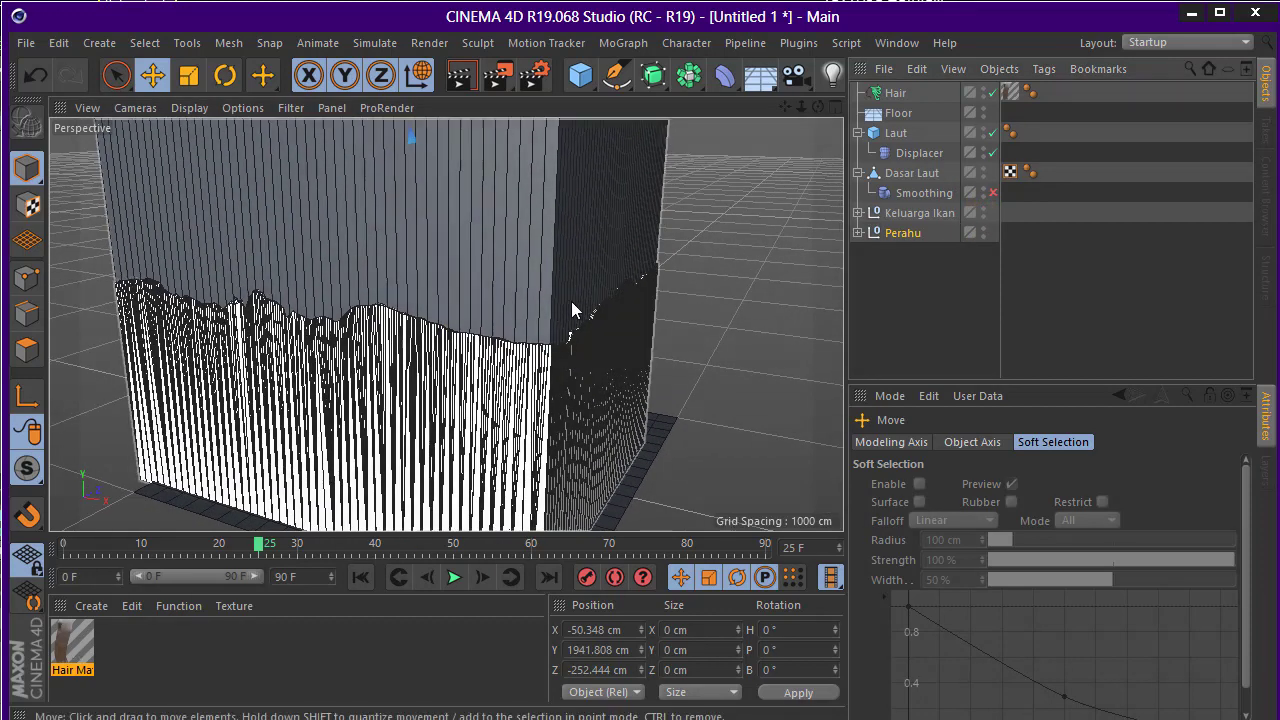
{"action": "double_click", "coordinate": [266, 625]}
Make the new Mat material transparent and apply it to the Laut water cube
{"action": "double_click", "coordinate": [75, 655]}
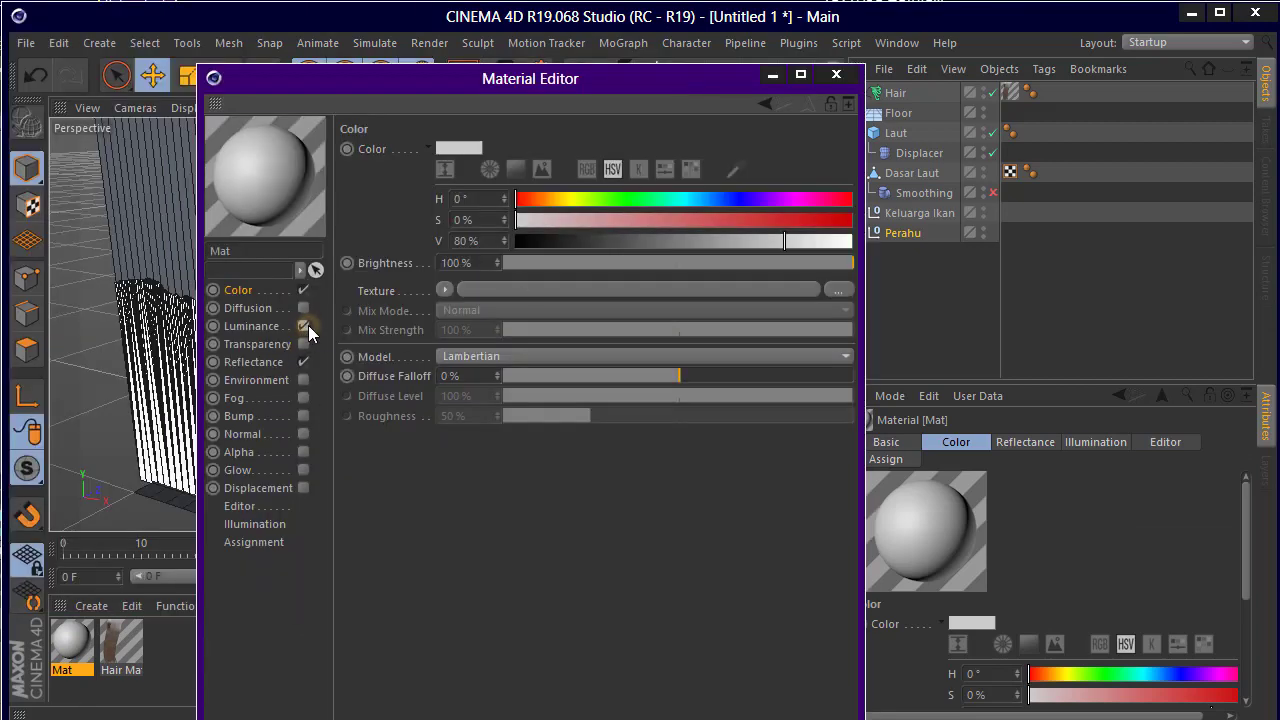
{"action": "left_click", "coordinate": [306, 326]}
{"action": "left_click", "coordinate": [304, 343]}
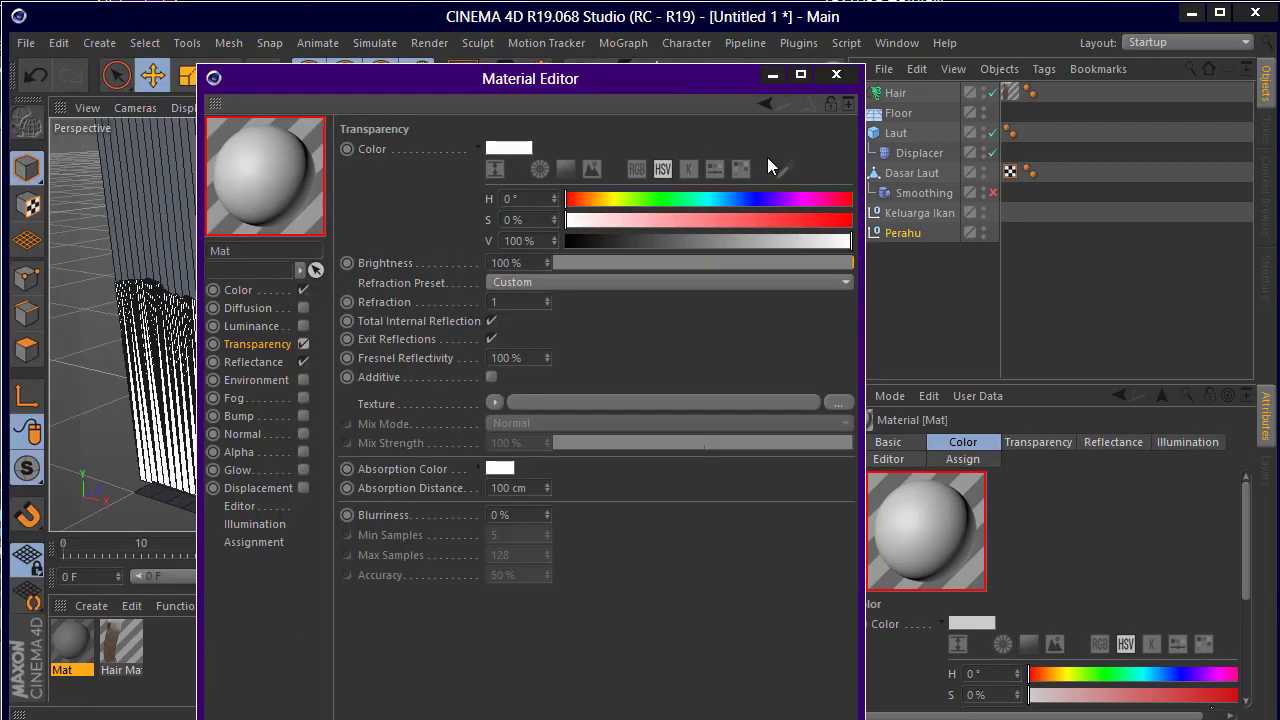
{"action": "left_click", "coordinate": [852, 74]}
{"action": "left_click_drag", "start_coordinate": [72, 645], "coordinate": [426, 218]}
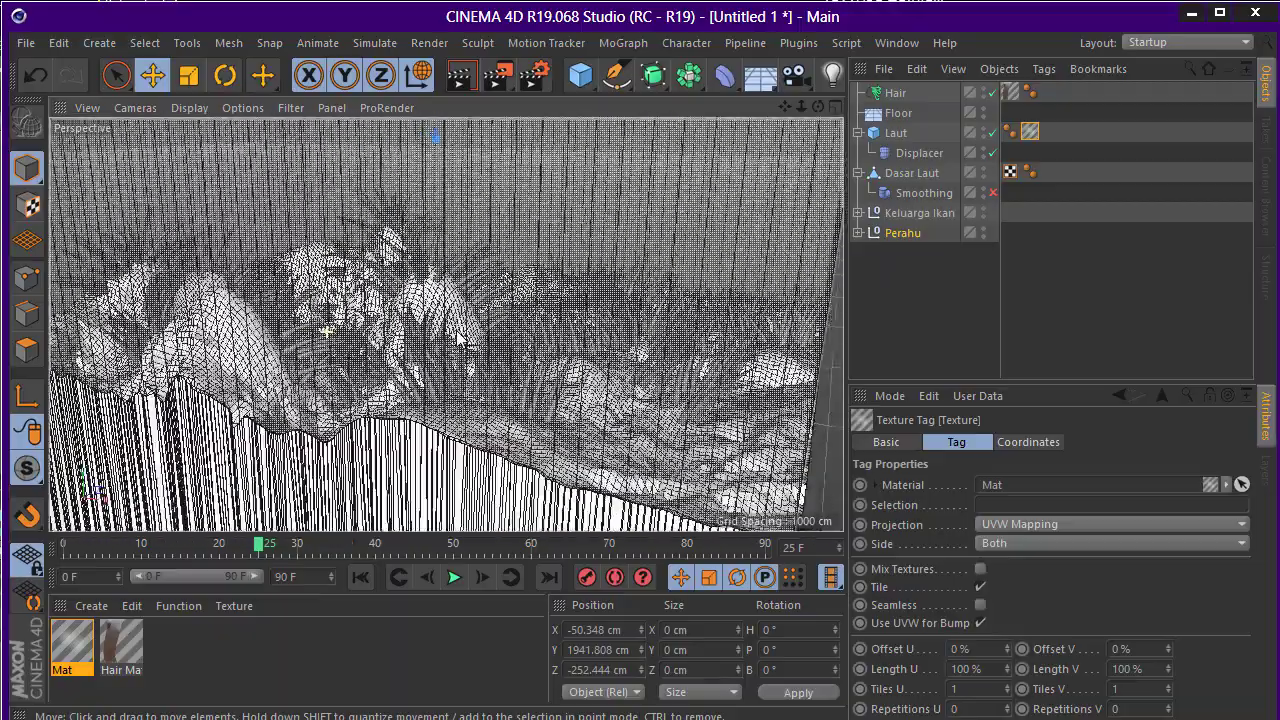
Raise the Keluarga Ikan fish group to Y 1396.28 cm, Z -156.077 cm inside the water
{"action": "left_click_drag", "start_coordinate": [458, 340], "coordinate": [540, 330], "text": "alt"}
{"action": "left_click", "coordinate": [915, 212]}
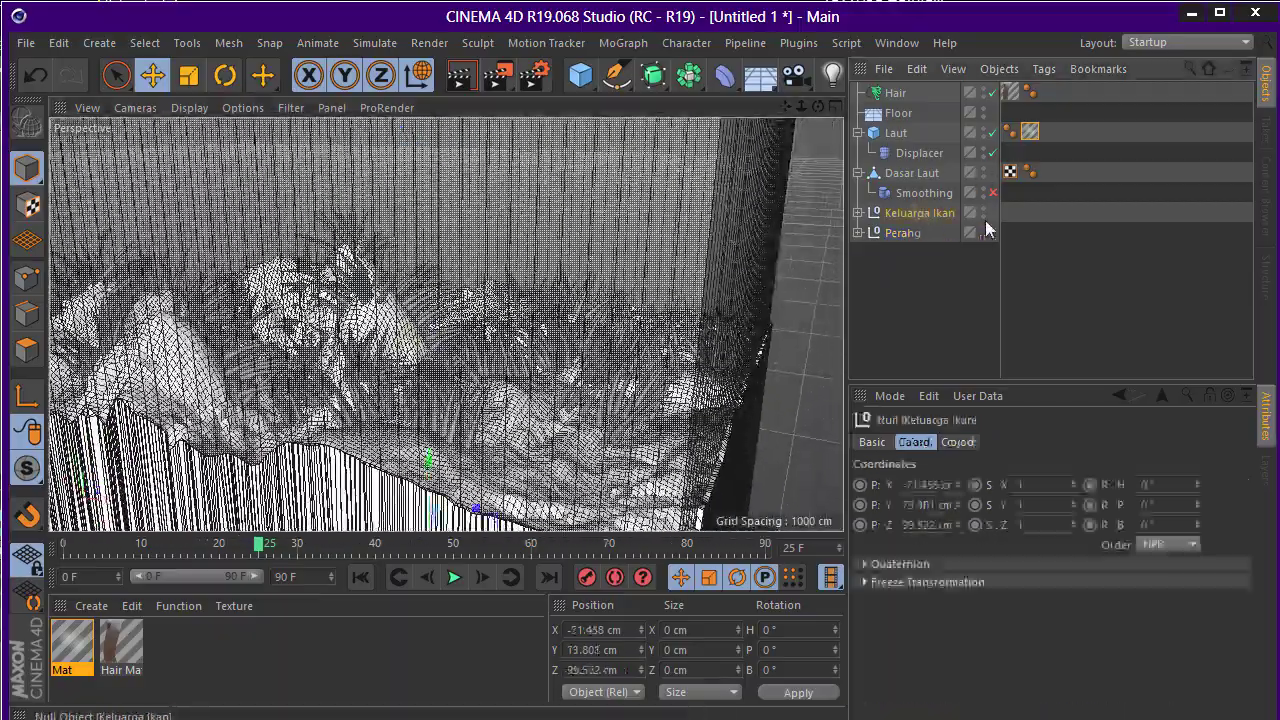
{"action": "mouse_move", "coordinate": [430, 300]}
{"action": "left_mouse_down", "text": "alt"}
{"action": "mouse_move", "coordinate": [375, 163]}
{"action": "mouse_move", "coordinate": [388, 165]}
{"action": "mouse_move", "coordinate": [330, 168]}
{"action": "mouse_move", "coordinate": [492, 224]}
{"action": "mouse_move", "coordinate": [236, 267]}
{"action": "mouse_move", "coordinate": [680, 263]}
{"action": "mouse_move", "coordinate": [613, 251]}
{"action": "mouse_move", "coordinate": [809, 181]}
{"action": "mouse_move", "coordinate": [595, 262]}
{"action": "mouse_move", "coordinate": [566, 371]}
{"action": "mouse_move", "coordinate": [553, 170]}
{"action": "mouse_move", "coordinate": [486, 309]}
{"action": "mouse_move", "coordinate": [551, 334]}
{"action": "mouse_move", "coordinate": [590, 328]}
{"action": "left_mouse_up", "text": "alt"}
{"action": "key", "text": "t"}
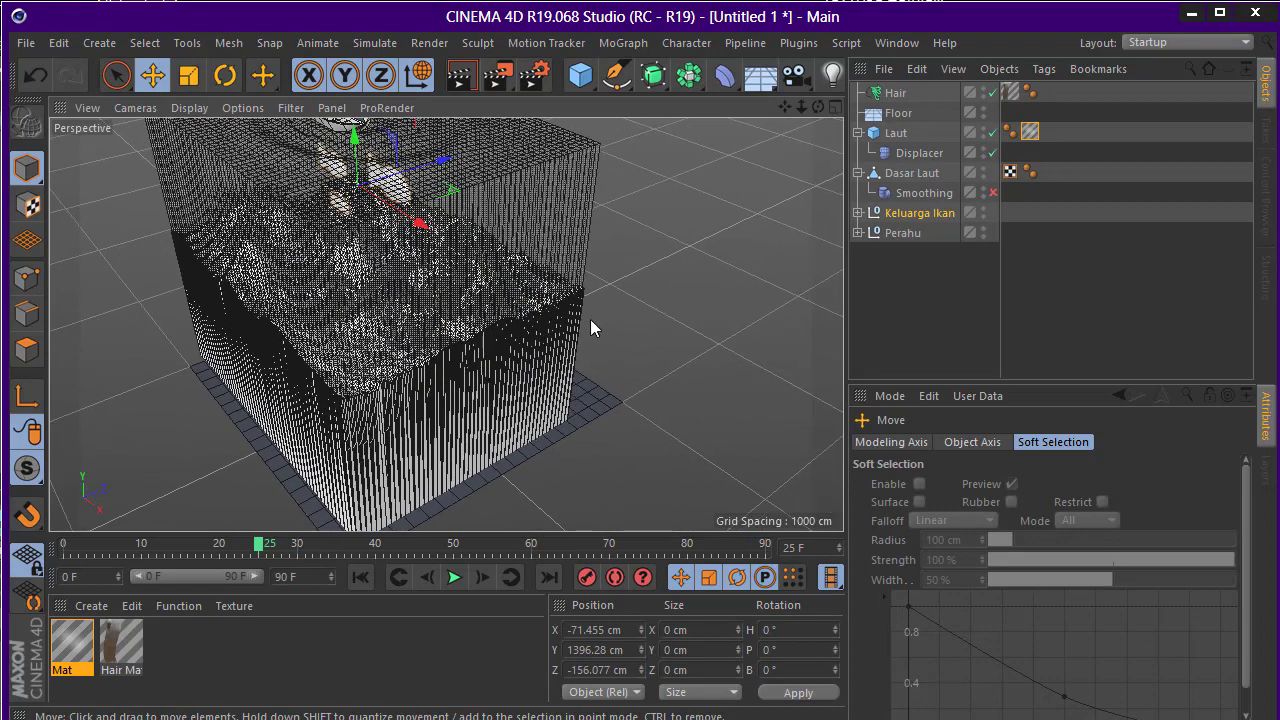
{"action": "scroll", "coordinate": [590, 328], "scroll_direction": "down", "scroll_amount": 4}
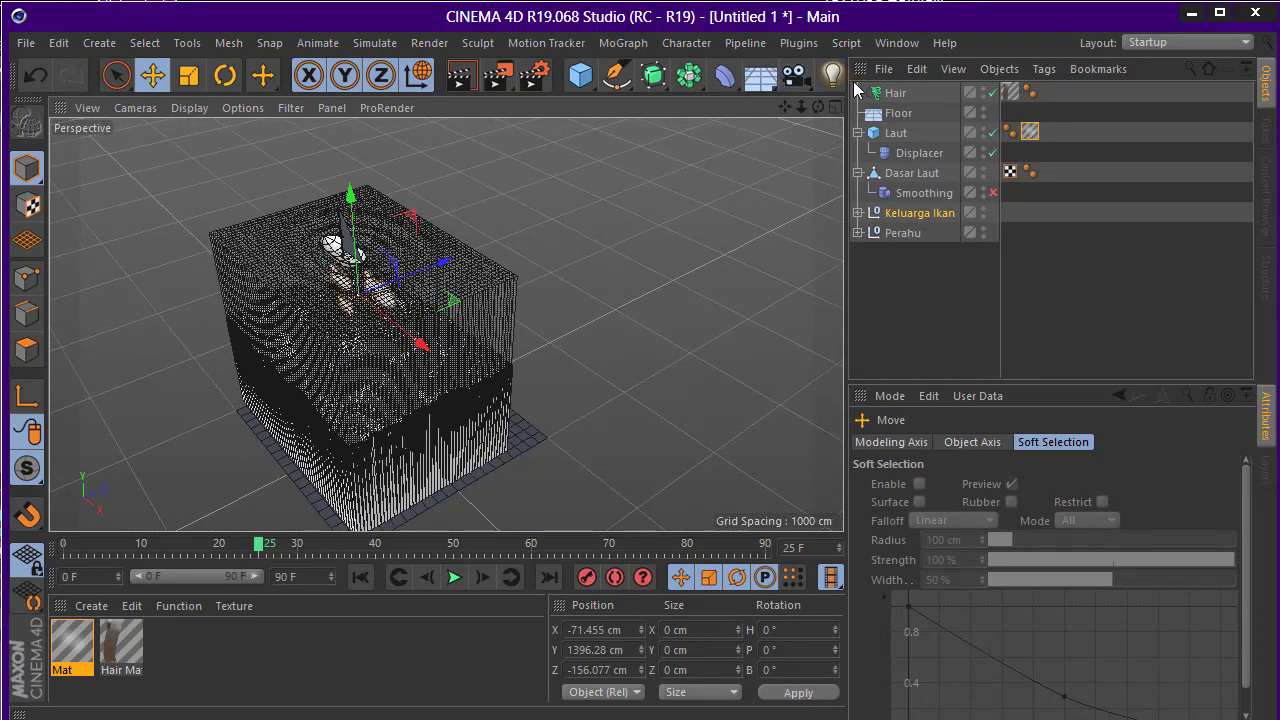
{"action": "left_click", "coordinate": [838, 82]}
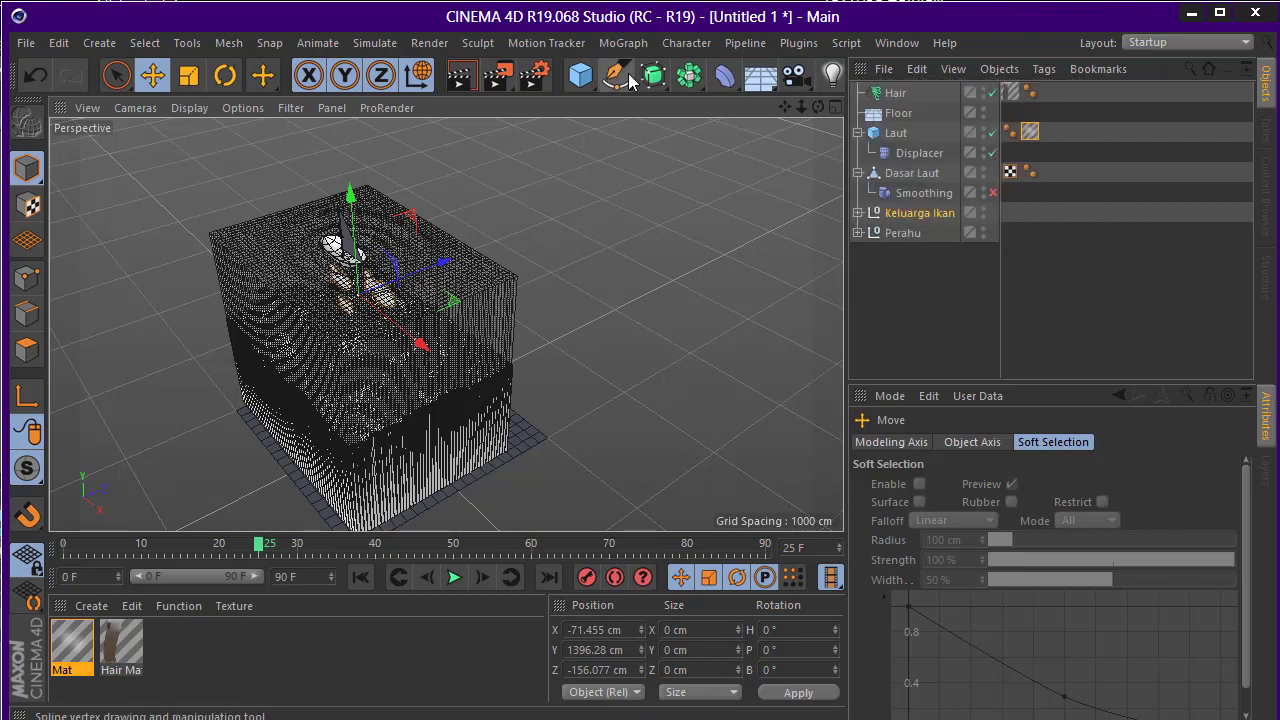
Add a physical sky and a camera that frames the whole water box
{"action": "left_click", "coordinate": [893, 110]}
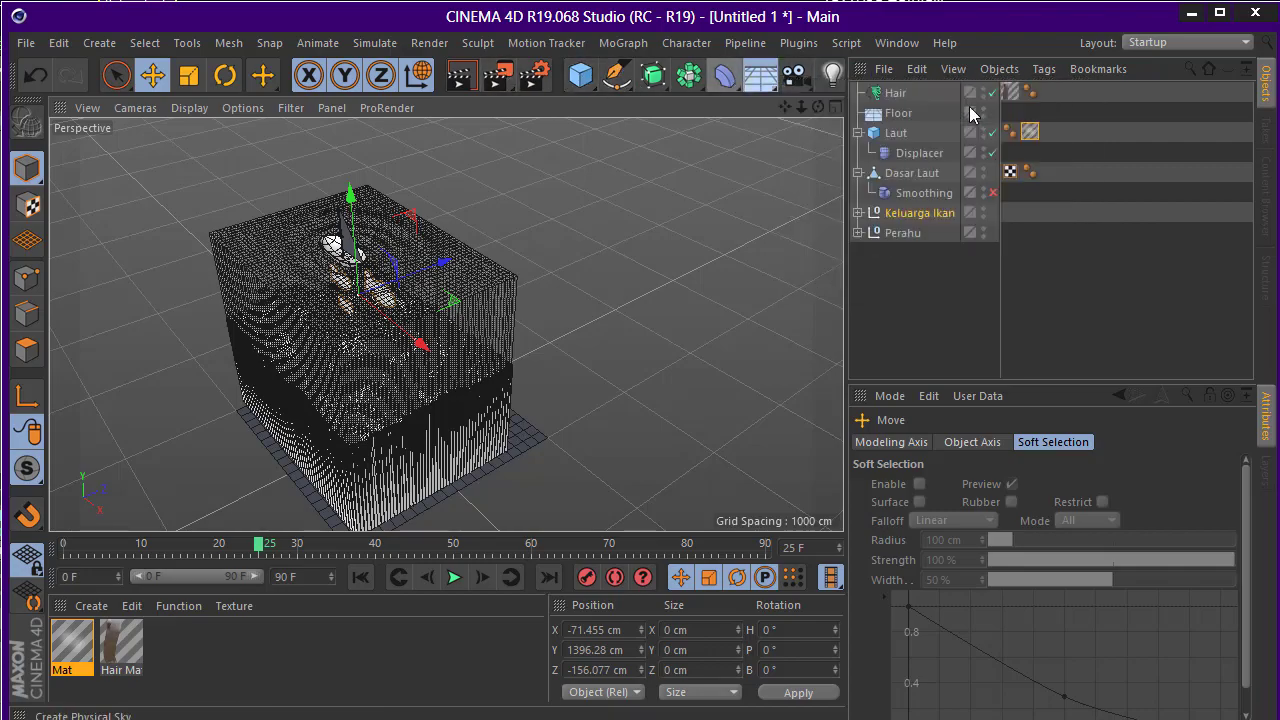
{"action": "mouse_move", "coordinate": [541, 273]}
{"action": "left_mouse_down", "text": "alt"}
{"action": "mouse_move", "coordinate": [549, 297]}
{"action": "mouse_move", "coordinate": [771, 225]}
{"action": "mouse_move", "coordinate": [609, 204]}
{"action": "mouse_move", "coordinate": [571, 229]}
{"action": "mouse_move", "coordinate": [556, 282]}
{"action": "mouse_move", "coordinate": [464, 290]}
{"action": "mouse_move", "coordinate": [506, 314]}
{"action": "left_mouse_up", "text": "alt"}
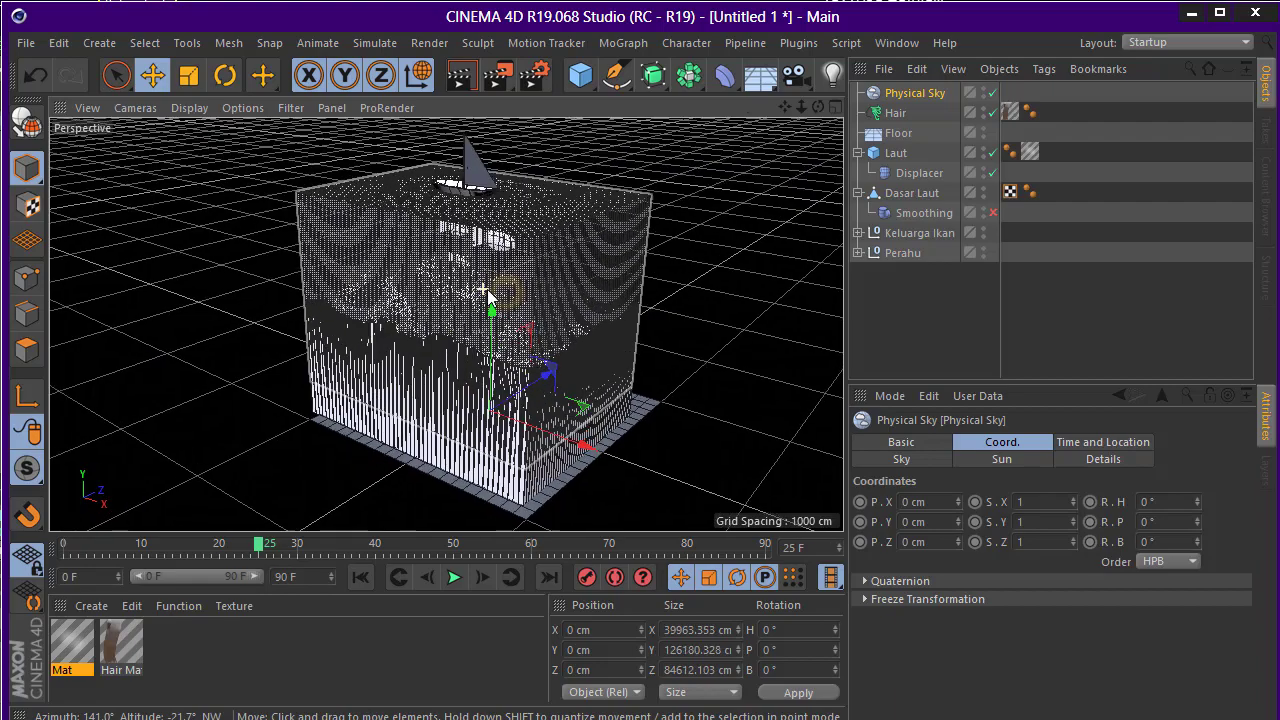
{"action": "left_click", "coordinate": [794, 75]}
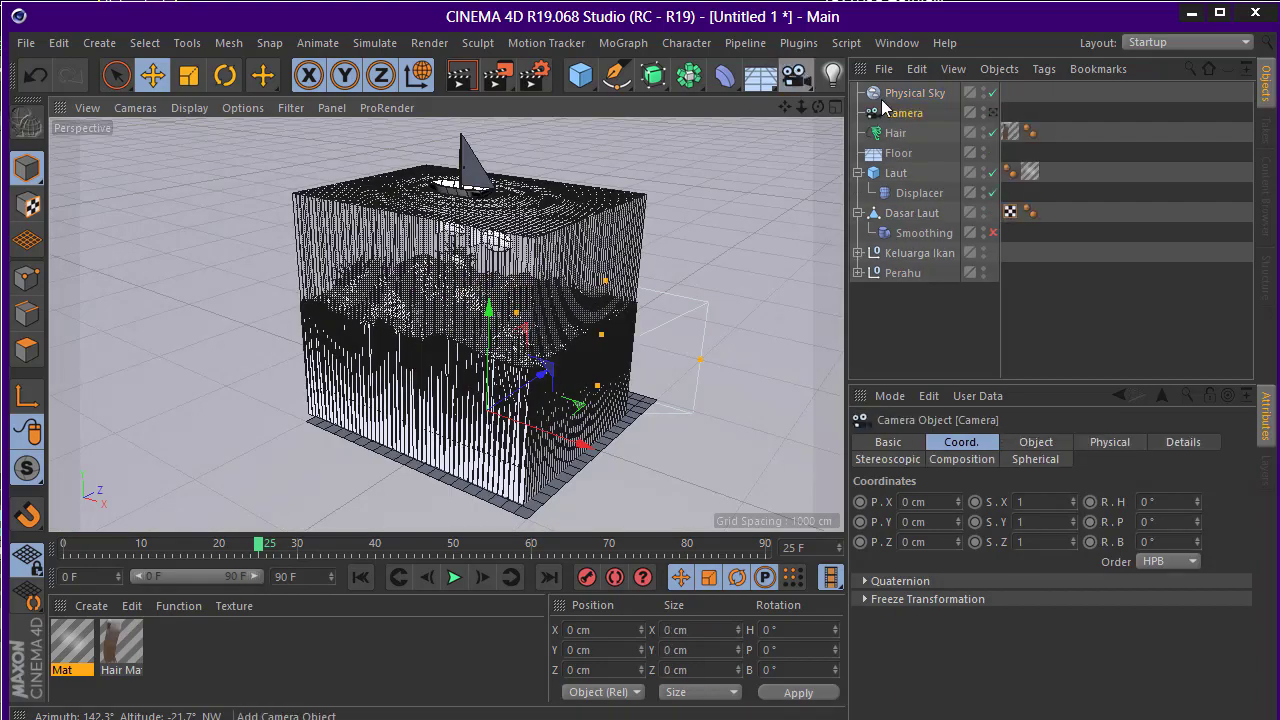
{"action": "left_click", "coordinate": [994, 113]}
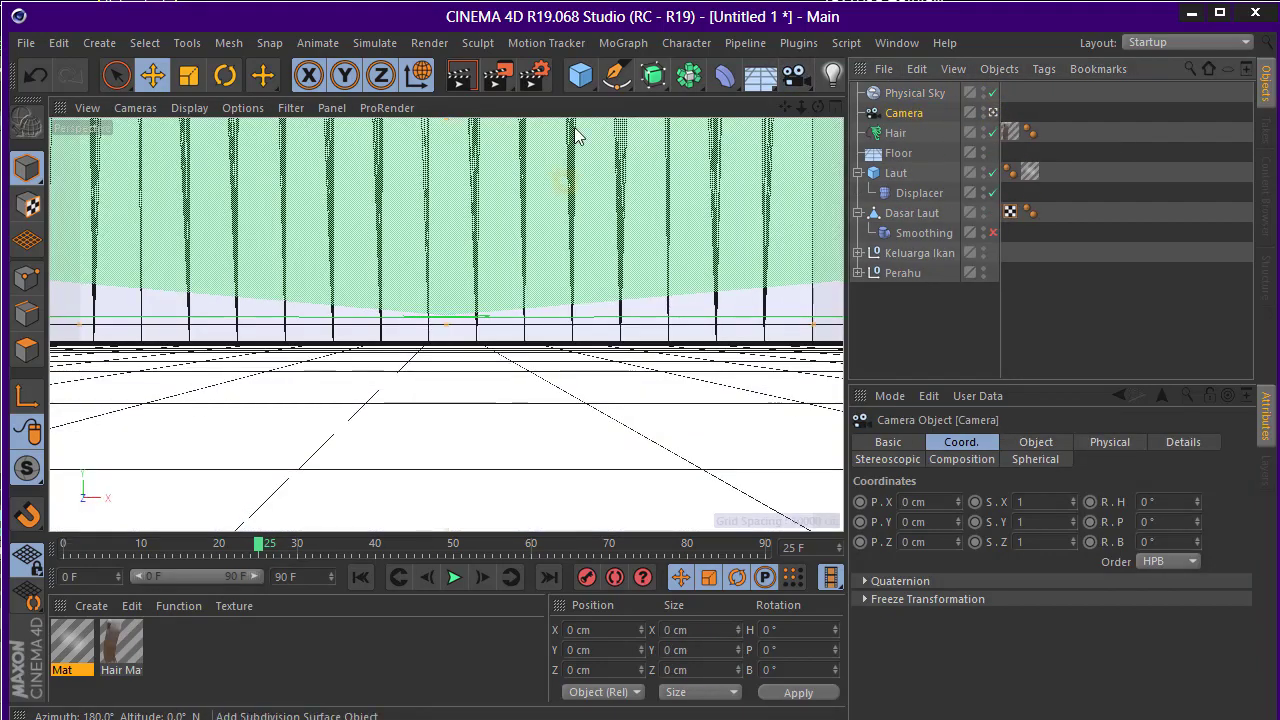
{"action": "mouse_move", "coordinate": [576, 136]}
{"action": "left_mouse_down", "text": "alt"}
{"action": "mouse_move", "coordinate": [526, 260]}
{"action": "mouse_move", "coordinate": [560, 240]}
{"action": "mouse_move", "coordinate": [200, 251]}
{"action": "mouse_move", "coordinate": [400, 432]}
{"action": "left_mouse_up", "text": "alt"}
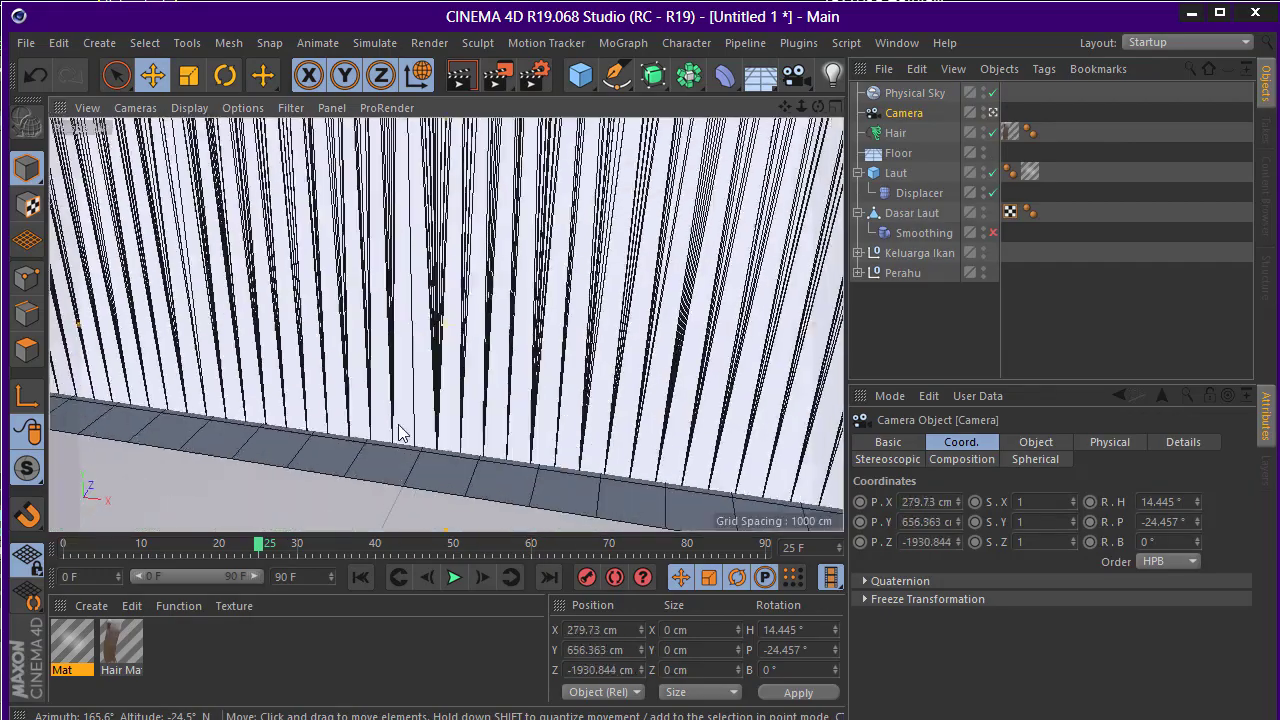
{"action": "scroll", "coordinate": [400, 432], "scroll_direction": "down", "scroll_amount": 10}
{"action": "mouse_move", "coordinate": [371, 357]}
{"action": "left_mouse_down", "text": "alt"}
{"action": "mouse_move", "coordinate": [490, 306]}
{"action": "mouse_move", "coordinate": [494, 286]}
{"action": "mouse_move", "coordinate": [465, 310]}
{"action": "left_mouse_up", "text": "alt"}
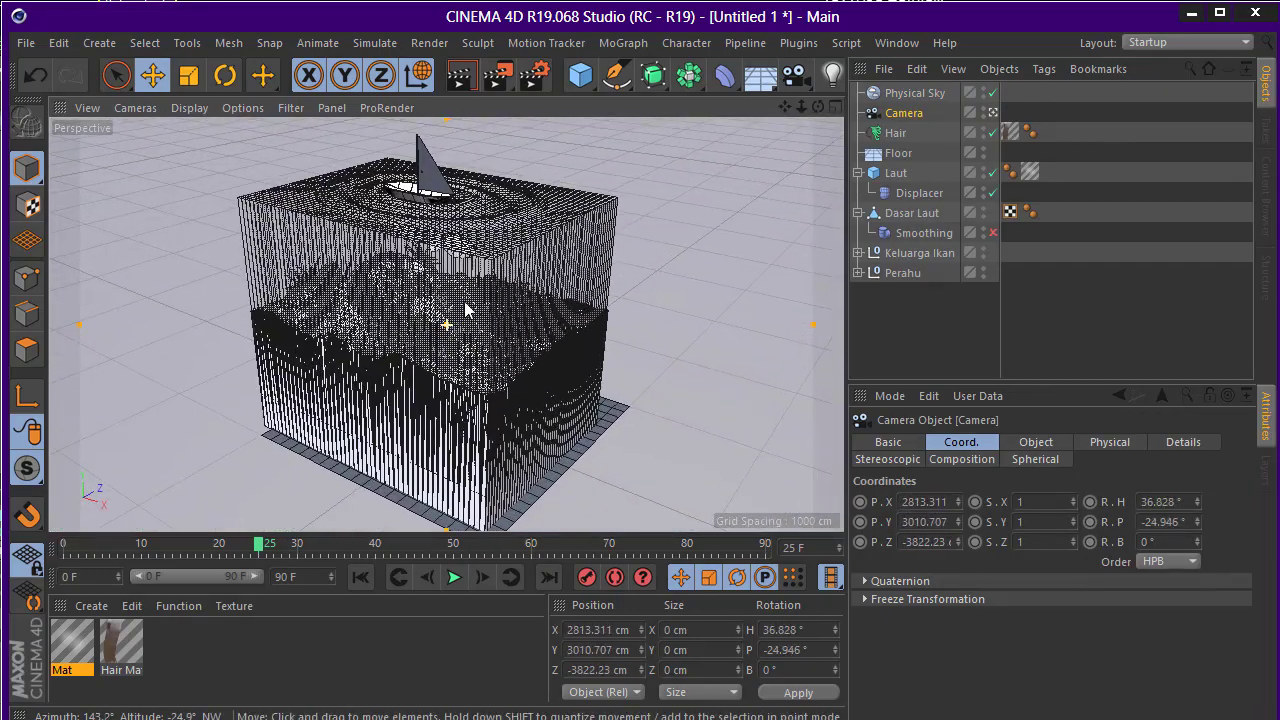
{"action": "middle_click_drag", "start_coordinate": [465, 310], "coordinate": [462, 300], "text": "alt"}
Add a light and place it high above and off to one side of the scene
{"action": "left_click", "coordinate": [913, 335]}
{"action": "left_click", "coordinate": [993, 112]}
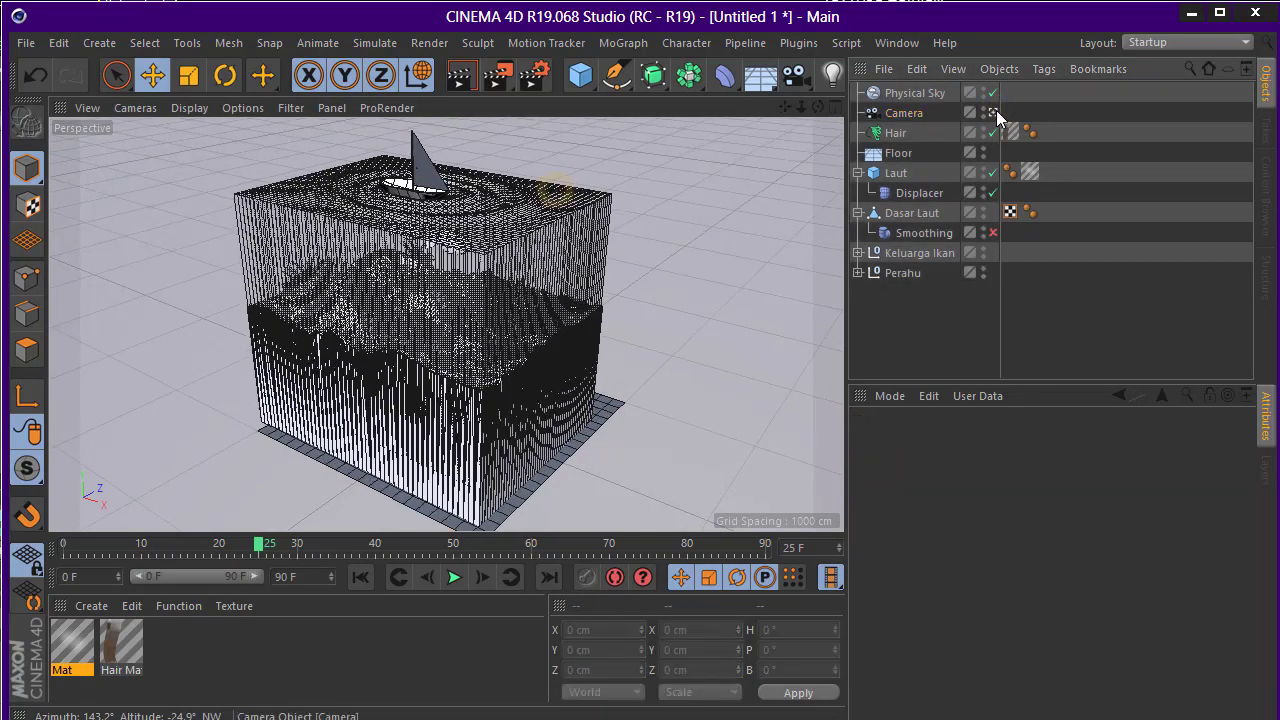
{"action": "mouse_move", "coordinate": [584, 229]}
{"action": "right_mouse_down", "text": "alt"}
{"action": "mouse_move", "coordinate": [243, 254]}
{"action": "mouse_move", "coordinate": [443, 263]}
{"action": "right_mouse_up", "text": "alt"}
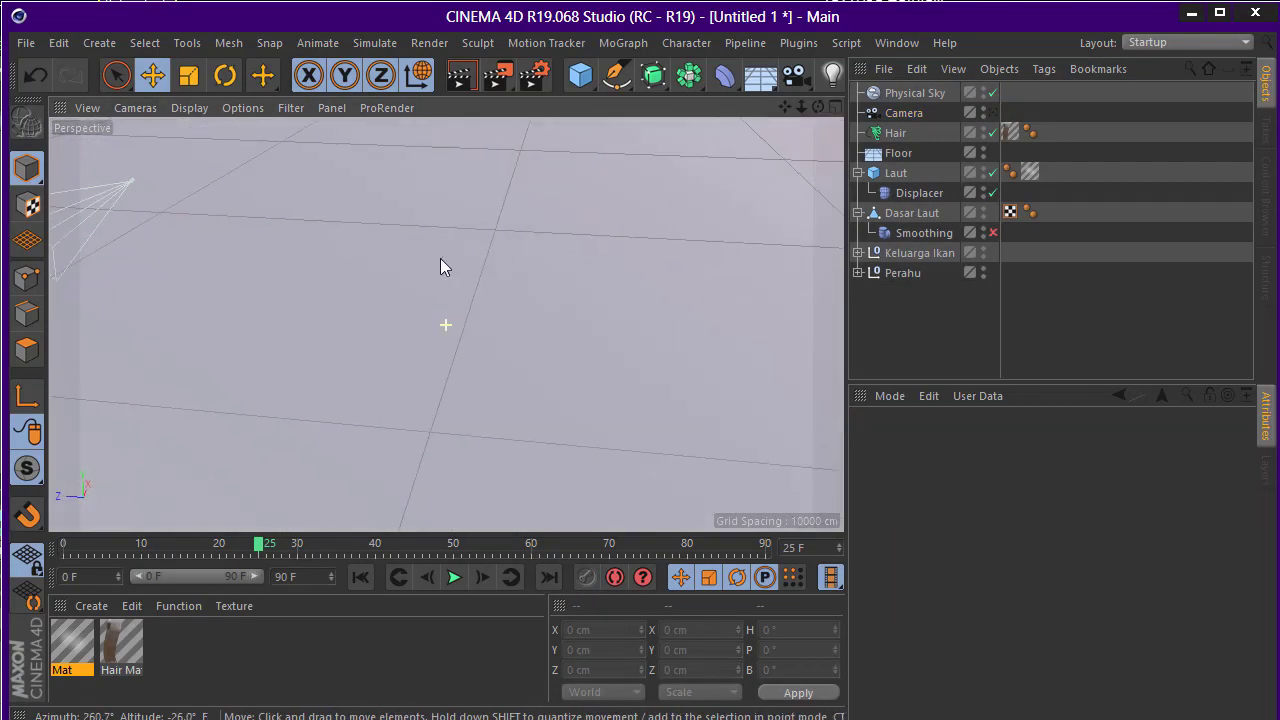
{"action": "mouse_move", "coordinate": [443, 263]}
{"action": "left_mouse_down", "text": "alt"}
{"action": "mouse_move", "coordinate": [631, 254]}
{"action": "mouse_move", "coordinate": [388, 244]}
{"action": "left_mouse_up", "text": "alt"}
{"action": "mouse_move", "coordinate": [400, 328]}
{"action": "left_mouse_down", "text": "alt"}
{"action": "mouse_move", "coordinate": [626, 240]}
{"action": "mouse_move", "coordinate": [565, 298]}
{"action": "left_mouse_up", "text": "alt"}
{"action": "right_click_drag", "start_coordinate": [565, 298], "coordinate": [100, 443], "text": "alt"}
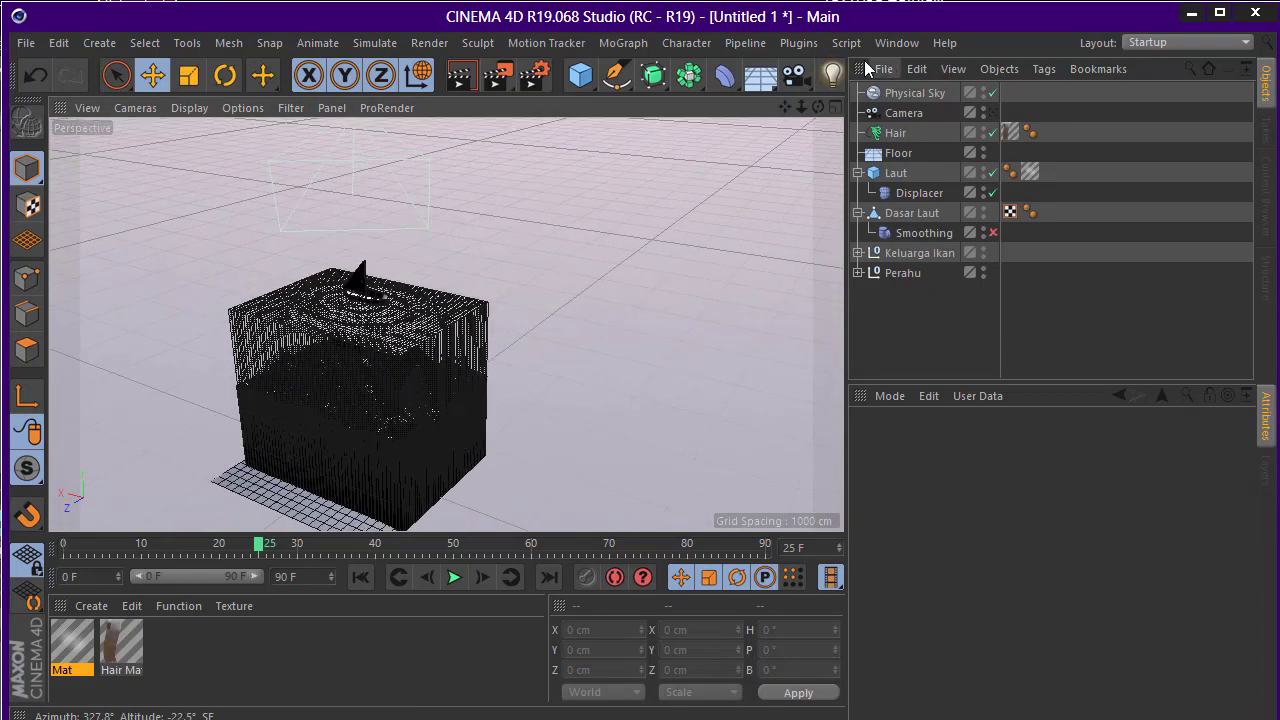
{"action": "left_click_drag", "start_coordinate": [832, 75], "coordinate": [886, 103]}
{"action": "scroll", "coordinate": [434, 416], "scroll_direction": "down", "scroll_amount": 2}
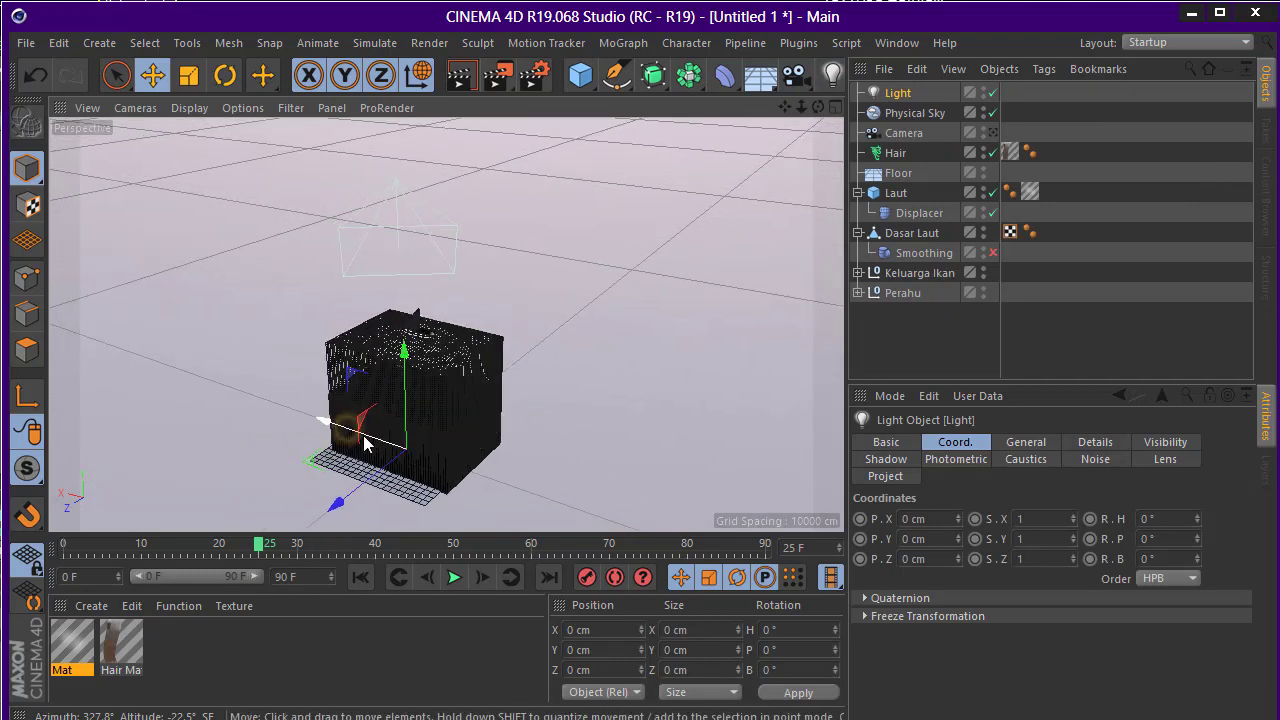
{"action": "left_click_drag", "start_coordinate": [434, 416], "coordinate": [523, 449]}
{"action": "left_click_drag", "start_coordinate": [576, 400], "coordinate": [652, 173]}
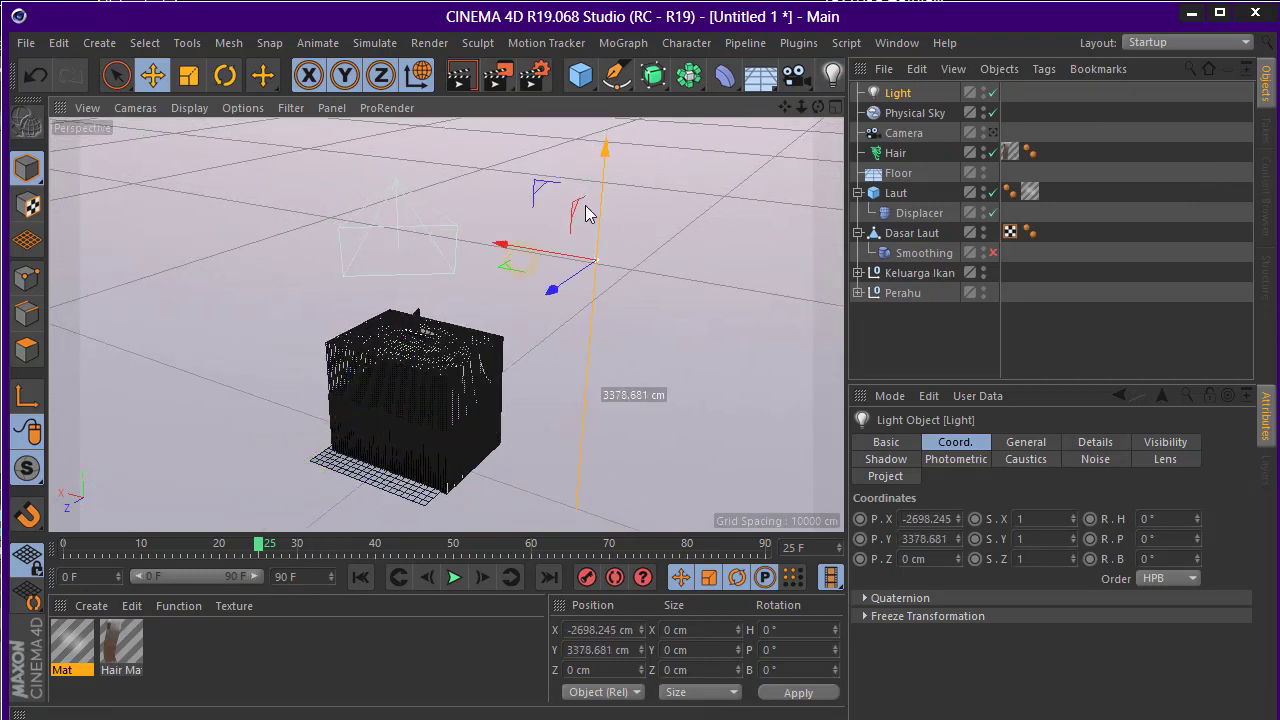
{"action": "mouse_move", "coordinate": [586, 214]}
{"action": "left_mouse_down"}
{"action": "mouse_move", "coordinate": [677, 277]}
{"action": "mouse_move", "coordinate": [540, 474]}
{"action": "left_mouse_up"}
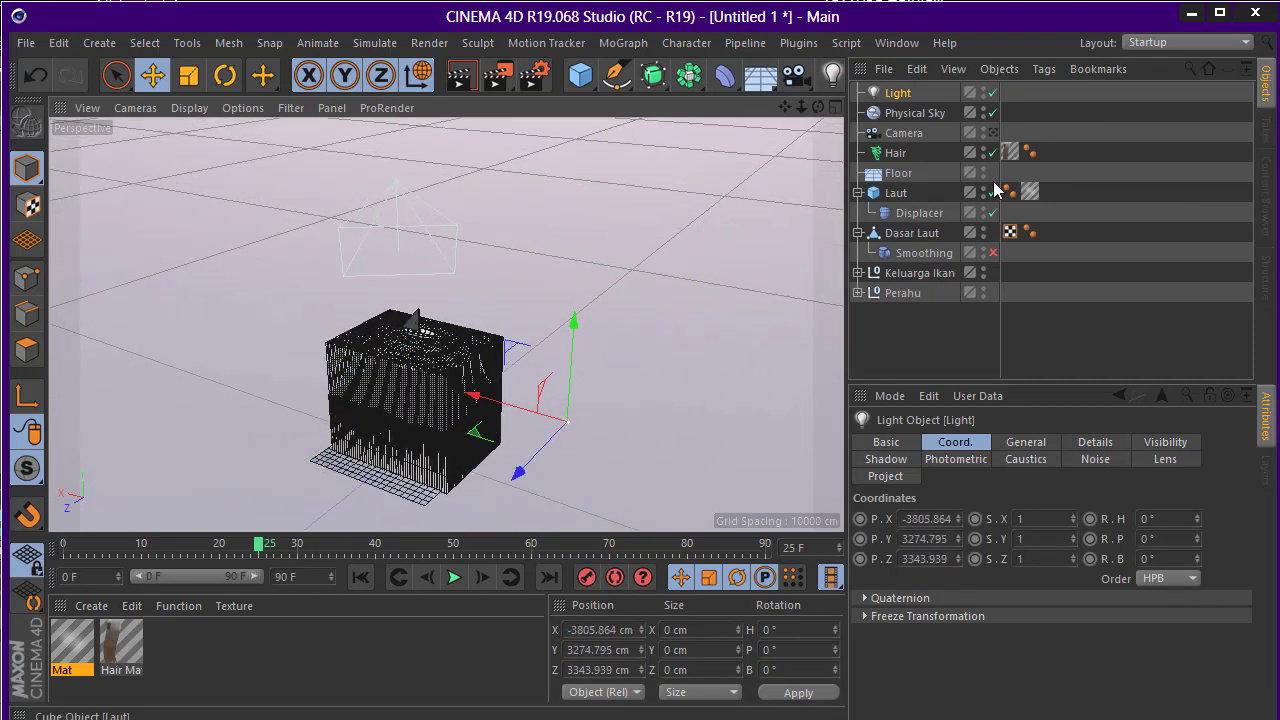
Preview an interactive render through the scene camera, then stop it
{"action": "left_click", "coordinate": [993, 133]}
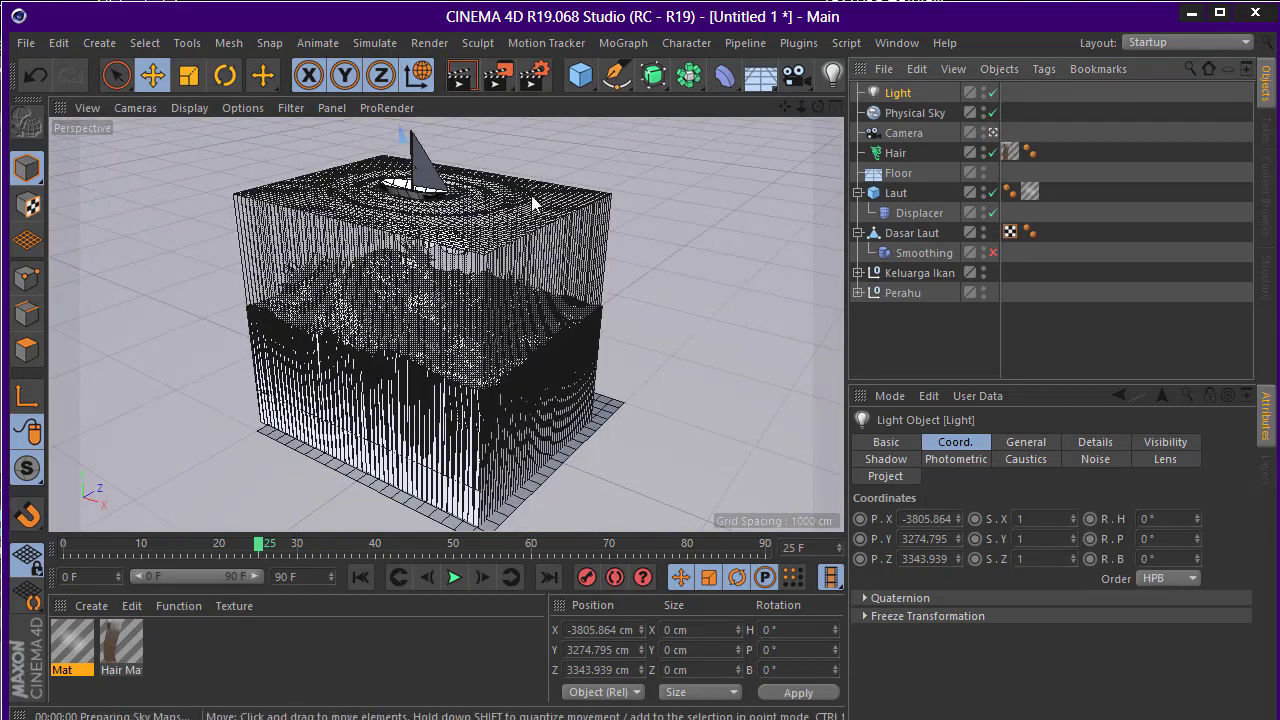
{"action": "key", "text": "alt+r"}
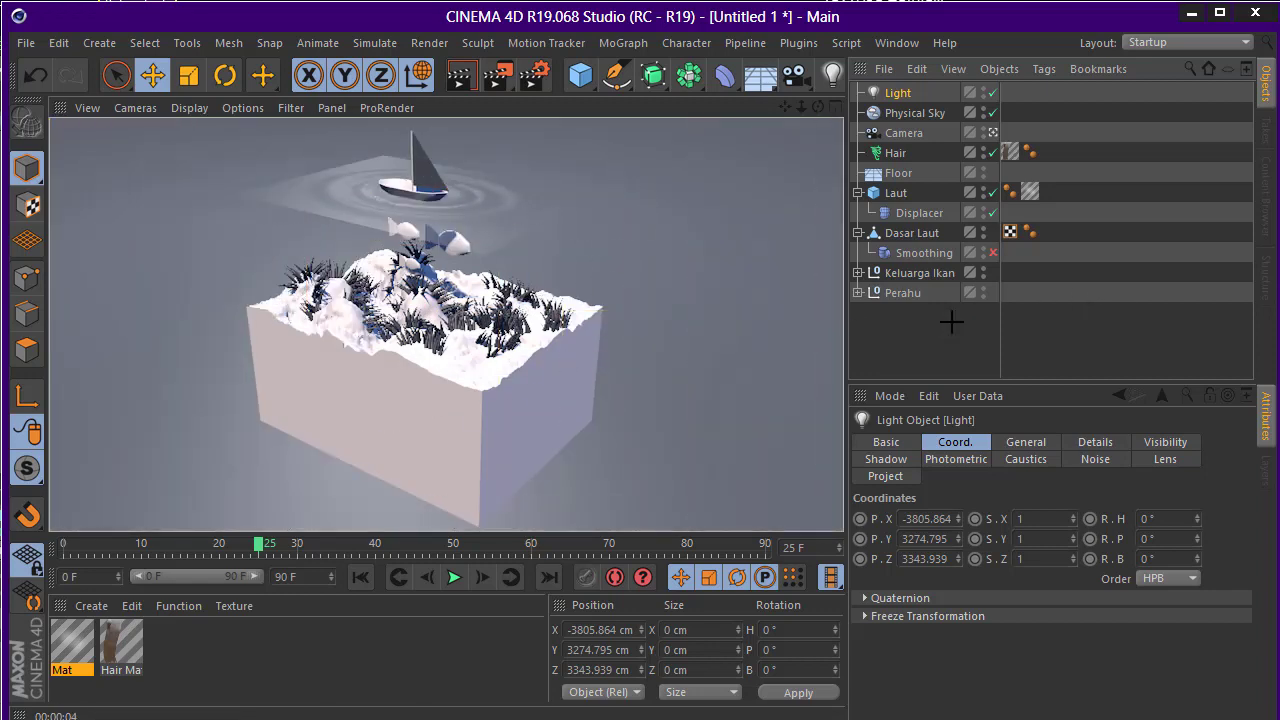
{"action": "left_click", "coordinate": [952, 322]}
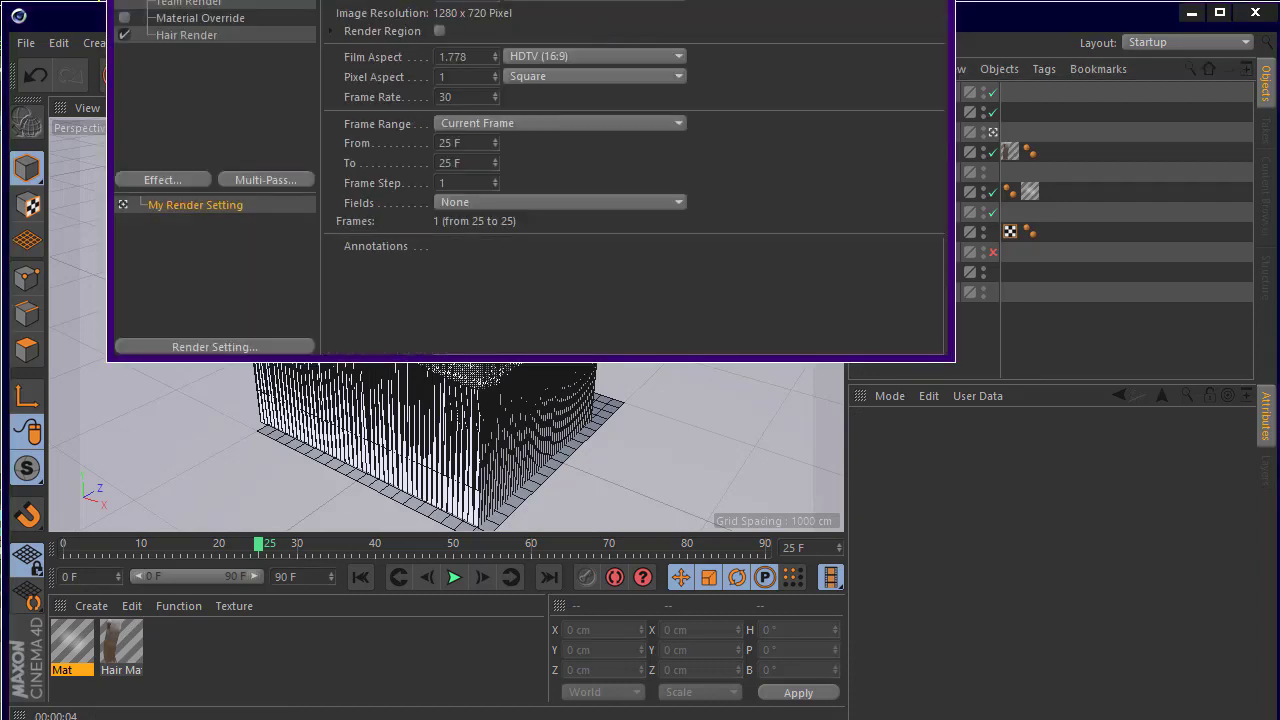
Add the Ambient Occlusion effect in the render settings
{"action": "left_click", "coordinate": [534, 75]}
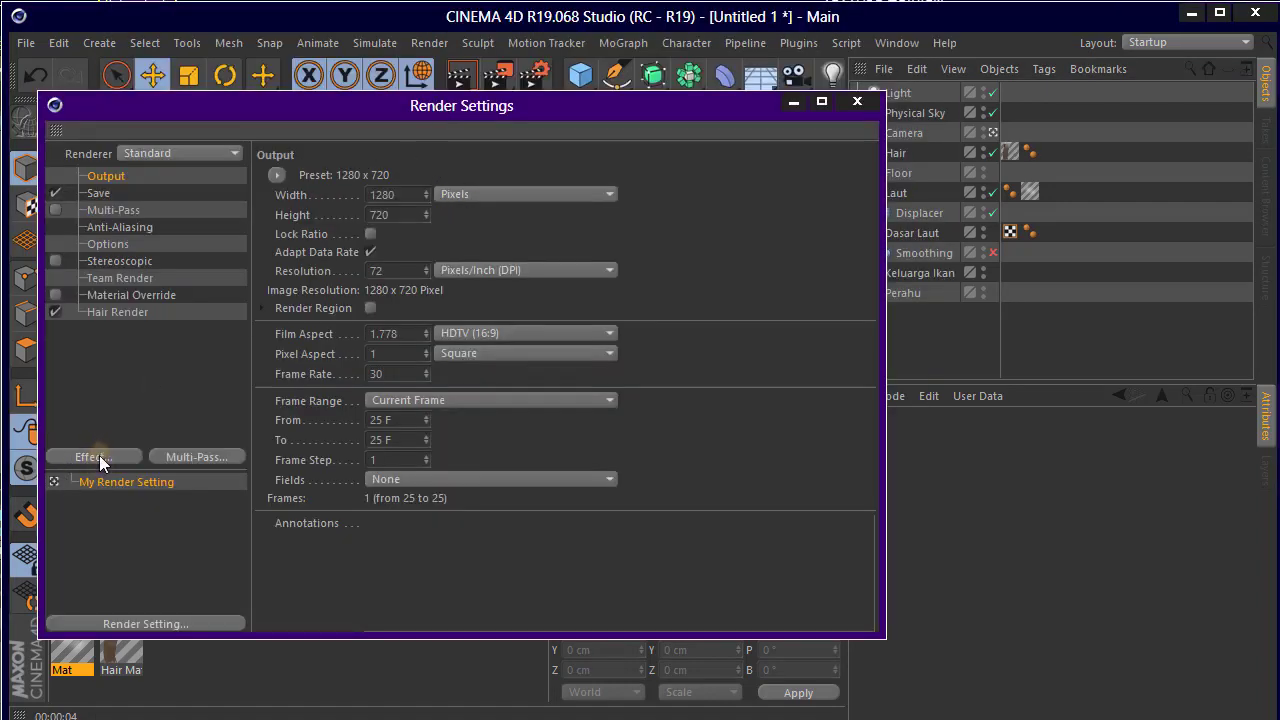
{"action": "left_click", "coordinate": [99, 457]}
{"action": "left_click", "coordinate": [186, 368]}
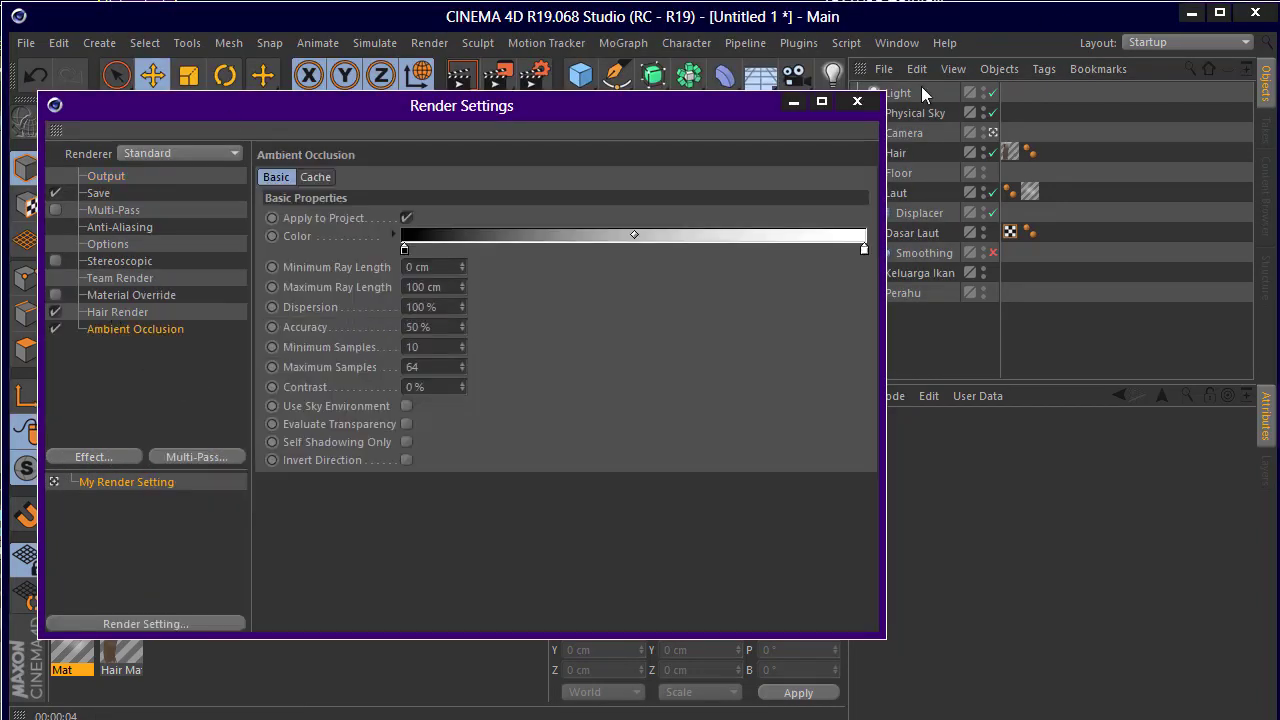
{"action": "left_click", "coordinate": [857, 101]}
Set the light's shadow type to Area and test-render the result
{"action": "left_click", "coordinate": [897, 92]}
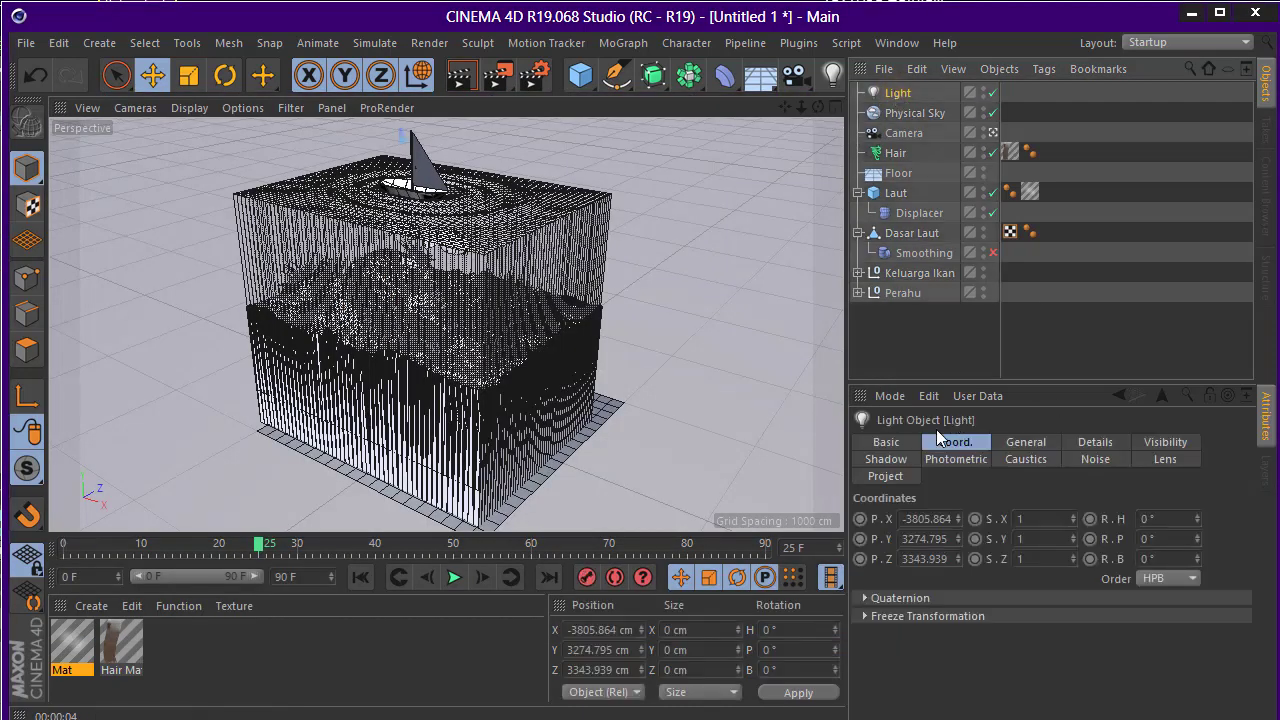
{"action": "left_click", "coordinate": [893, 460]}
{"action": "left_click", "coordinate": [982, 516]}
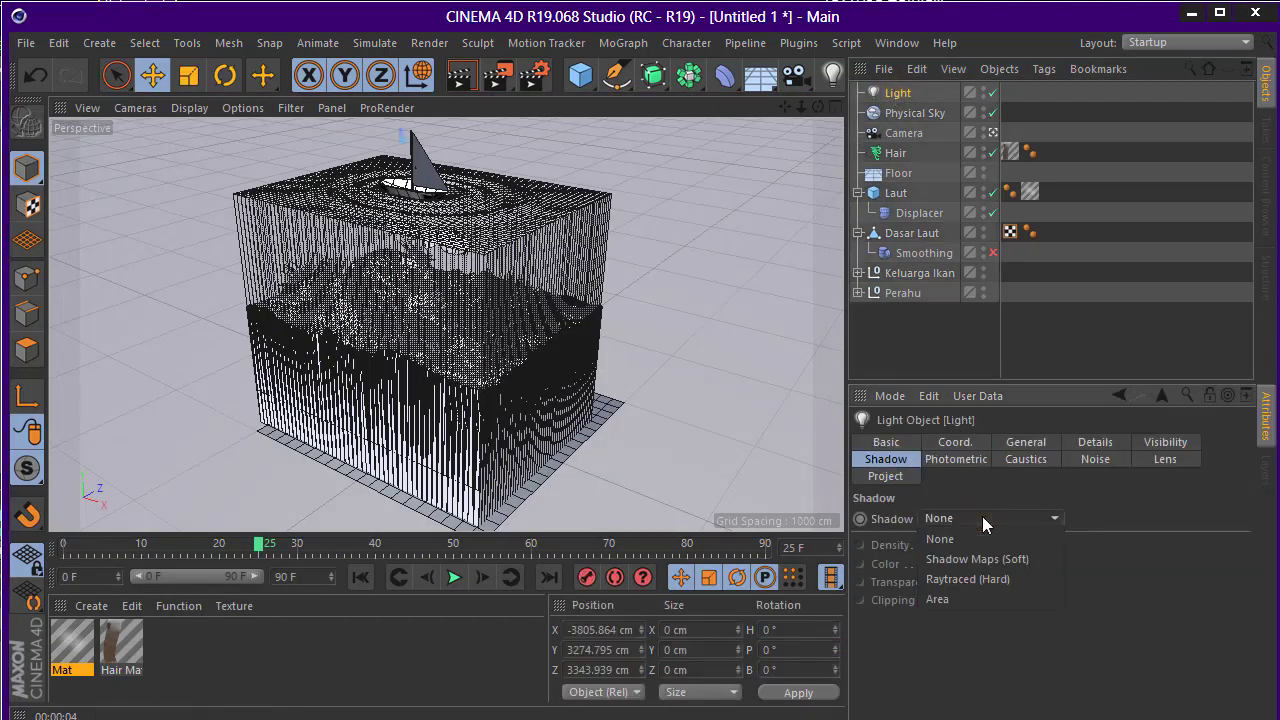
{"action": "left_click", "coordinate": [986, 597]}
{"action": "left_click", "coordinate": [461, 75]}
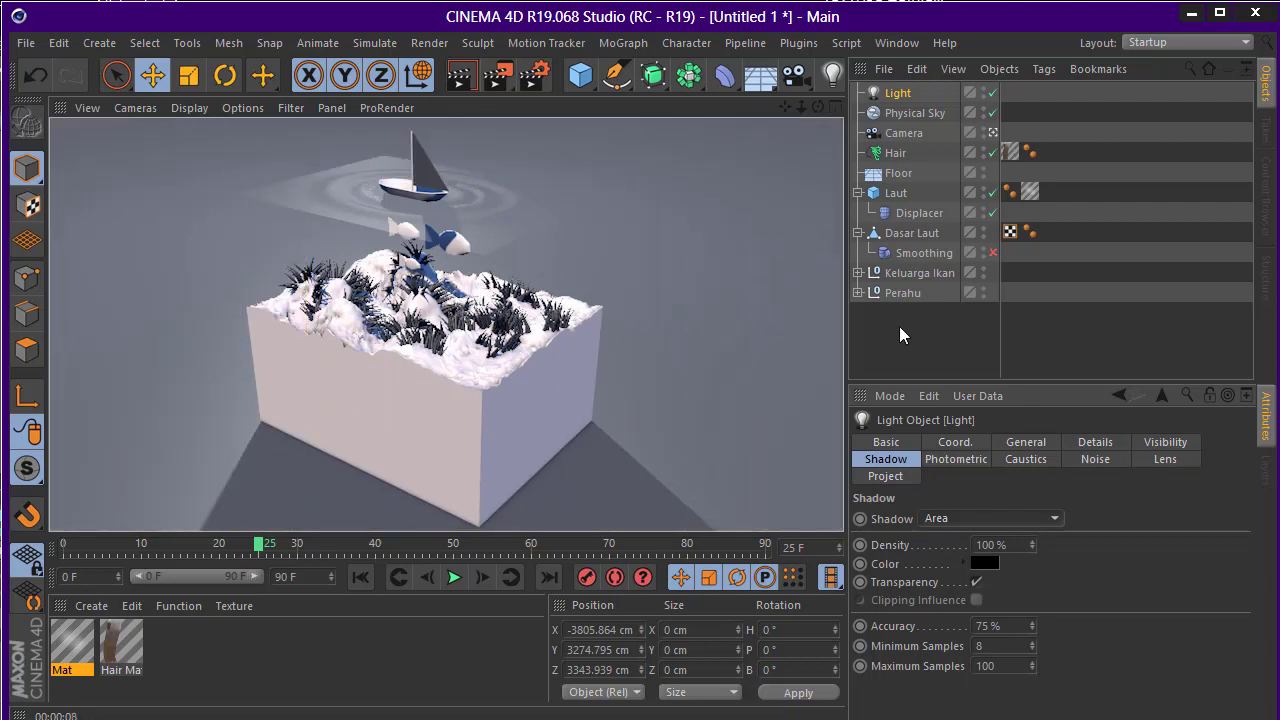
{"action": "left_click", "coordinate": [946, 329]}
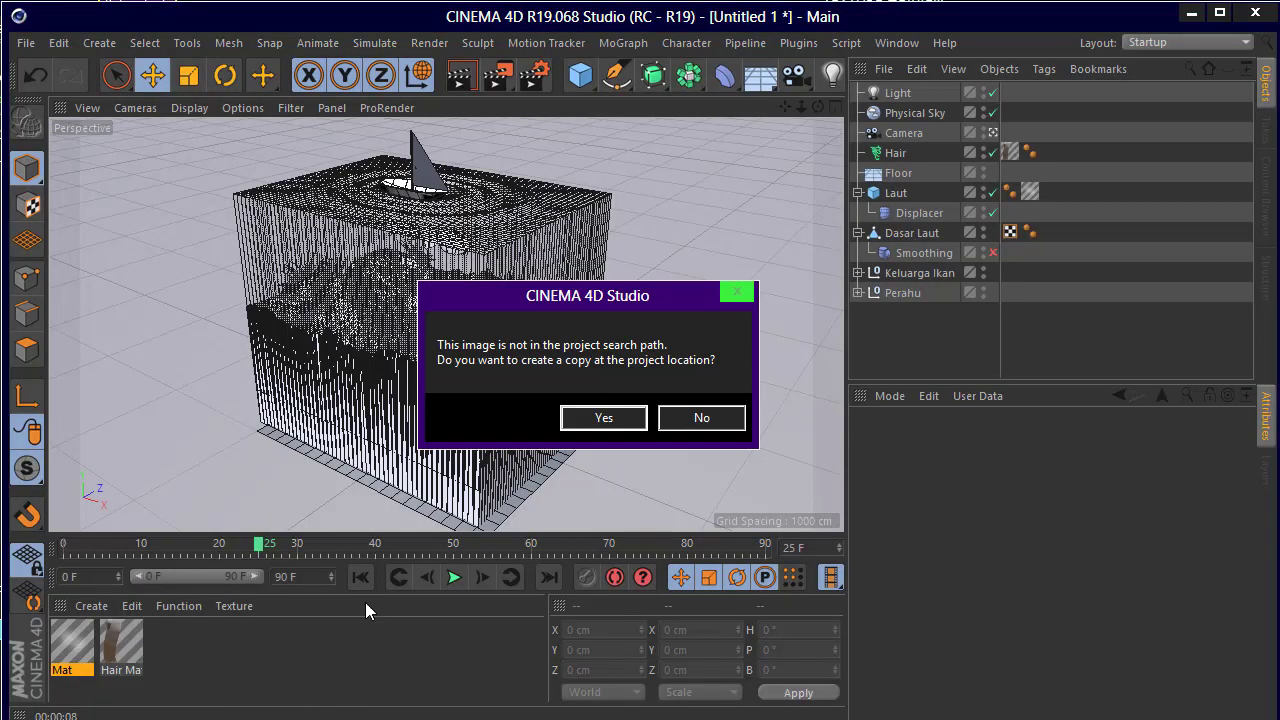
Name the grass_path_2_diff_8k.jpg material Dasar Laut and apply it to the Dasar Laut seabed
{"action": "left_click", "coordinate": [714, 424]}
{"action": "double_click", "coordinate": [164, 670]}
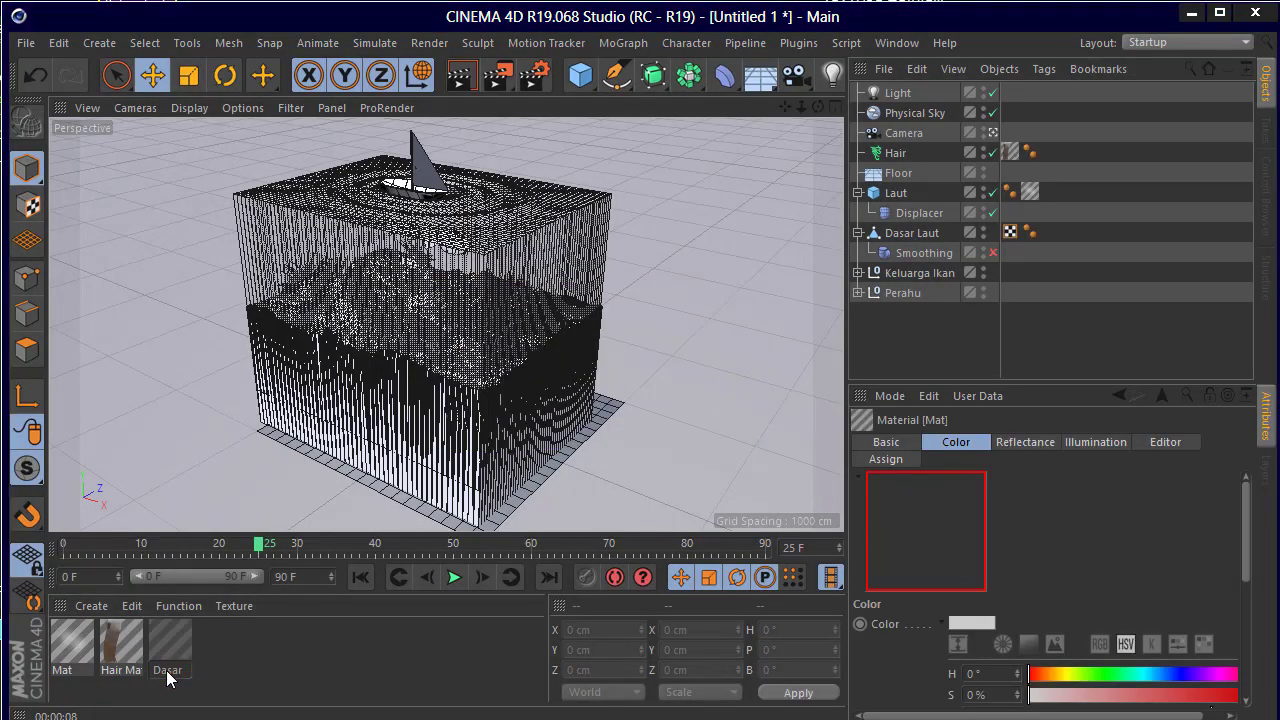
{"action": "key", "text": "Return"}
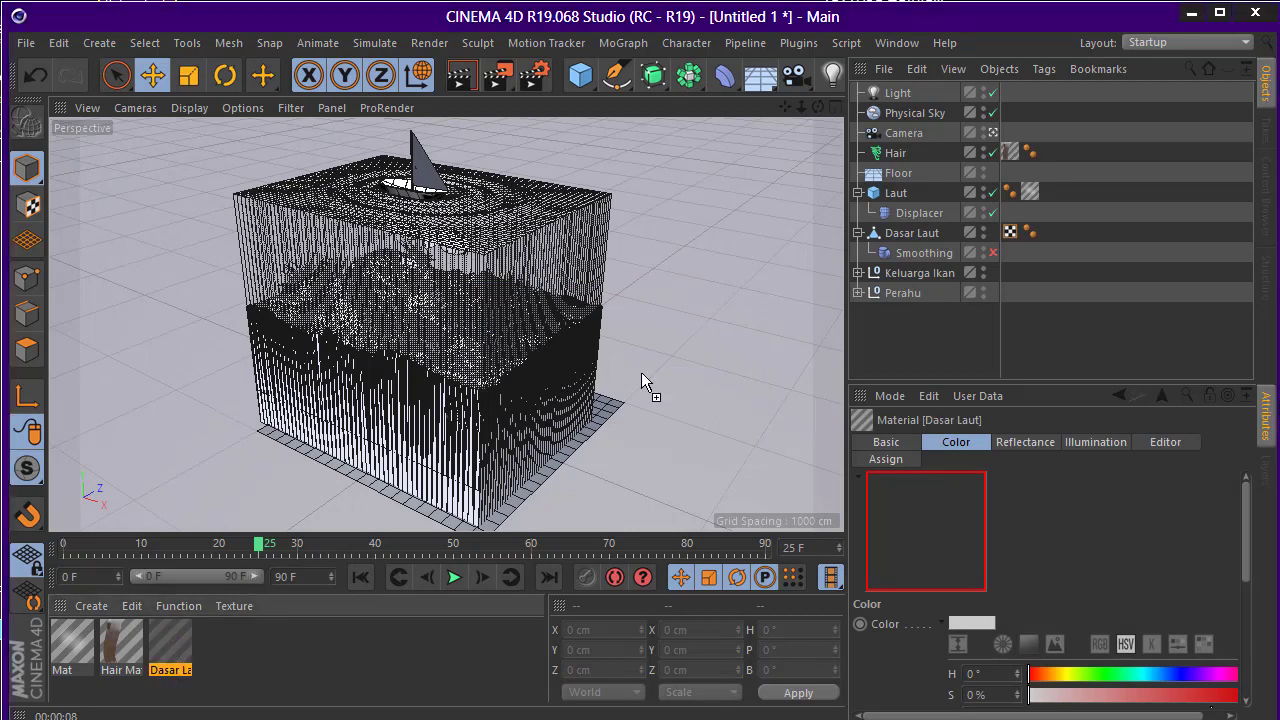
{"action": "left_click_drag", "start_coordinate": [887, 222], "coordinate": [895, 233]}
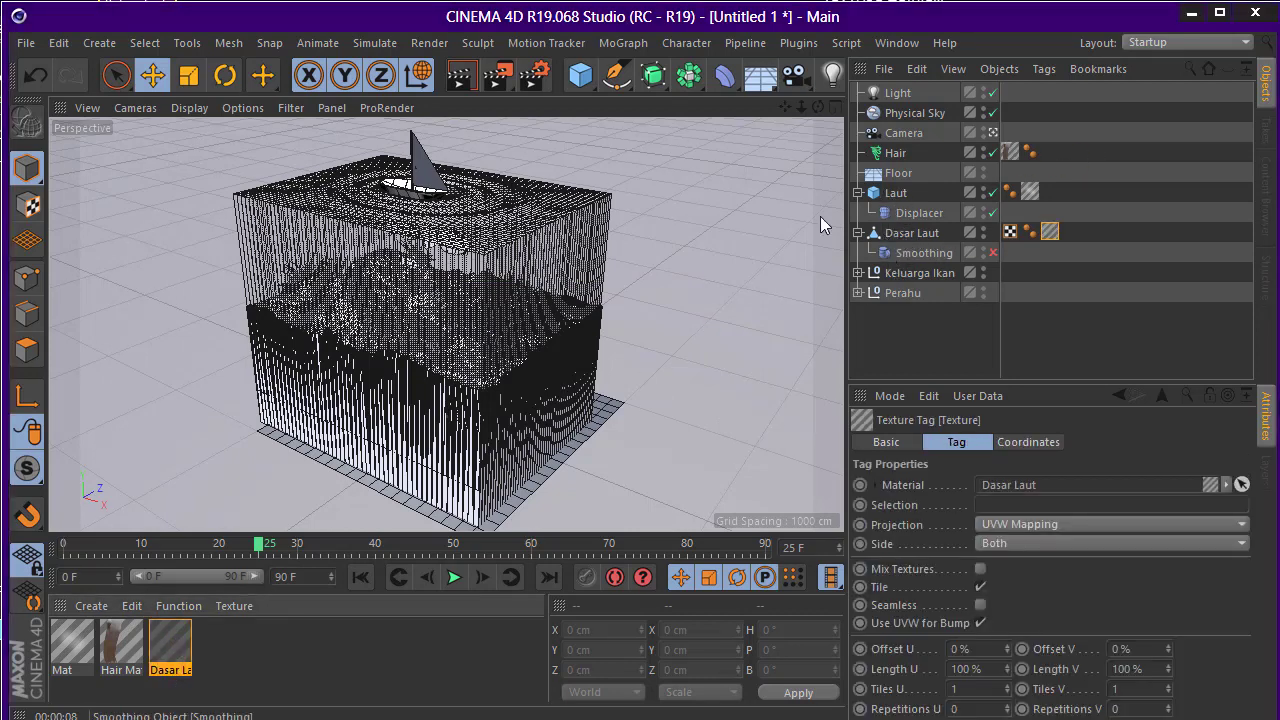
{"action": "double_click", "coordinate": [72, 645]}
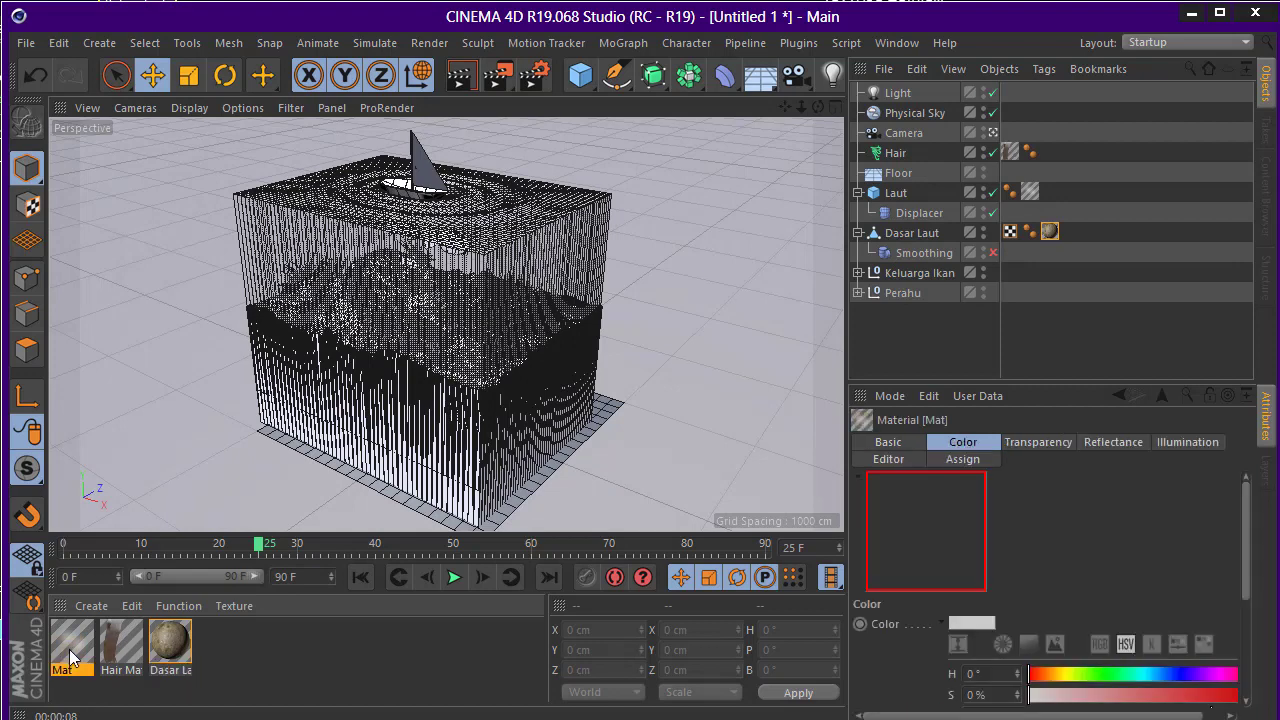
Give Mat a light cyan-blue transparency colour and the Water refraction preset
{"action": "left_click_drag", "start_coordinate": [432, 16], "coordinate": [608, 17]}
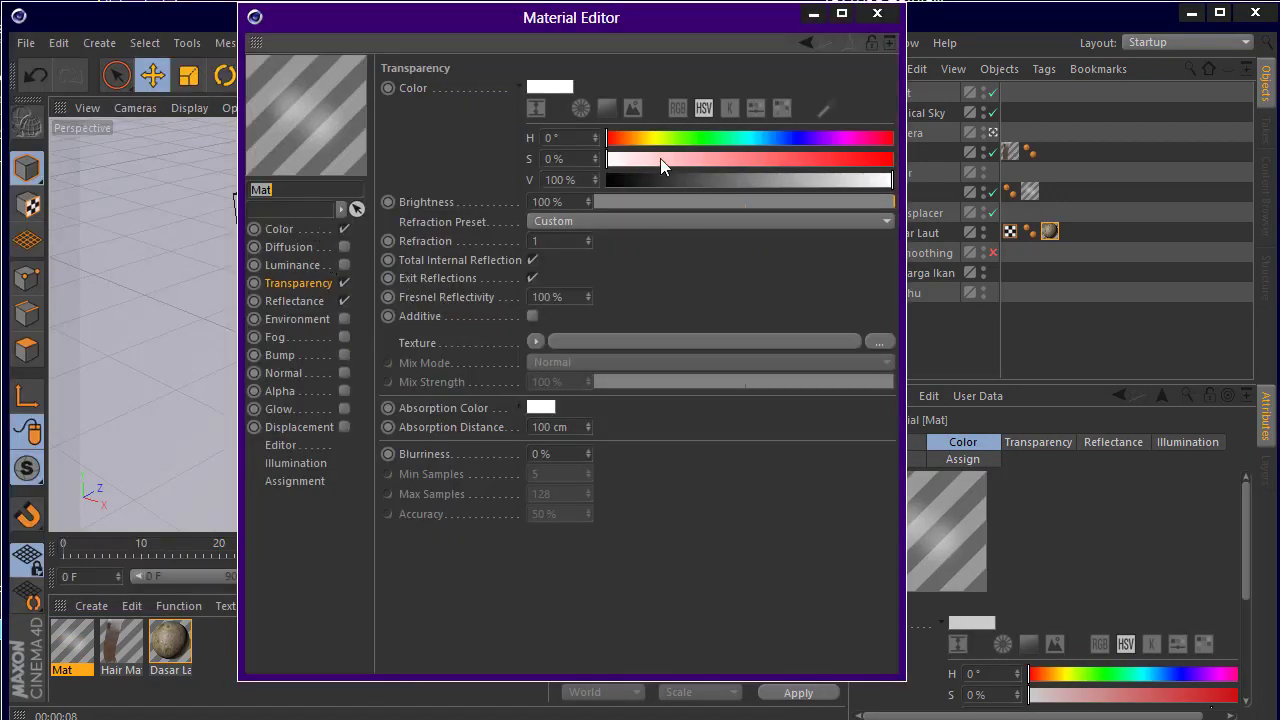
{"action": "left_click_drag", "start_coordinate": [854, 180], "coordinate": [825, 180]}
{"action": "left_click_drag", "start_coordinate": [756, 140], "coordinate": [779, 140]}
{"action": "left_click_drag", "start_coordinate": [703, 158], "coordinate": [698, 159]}
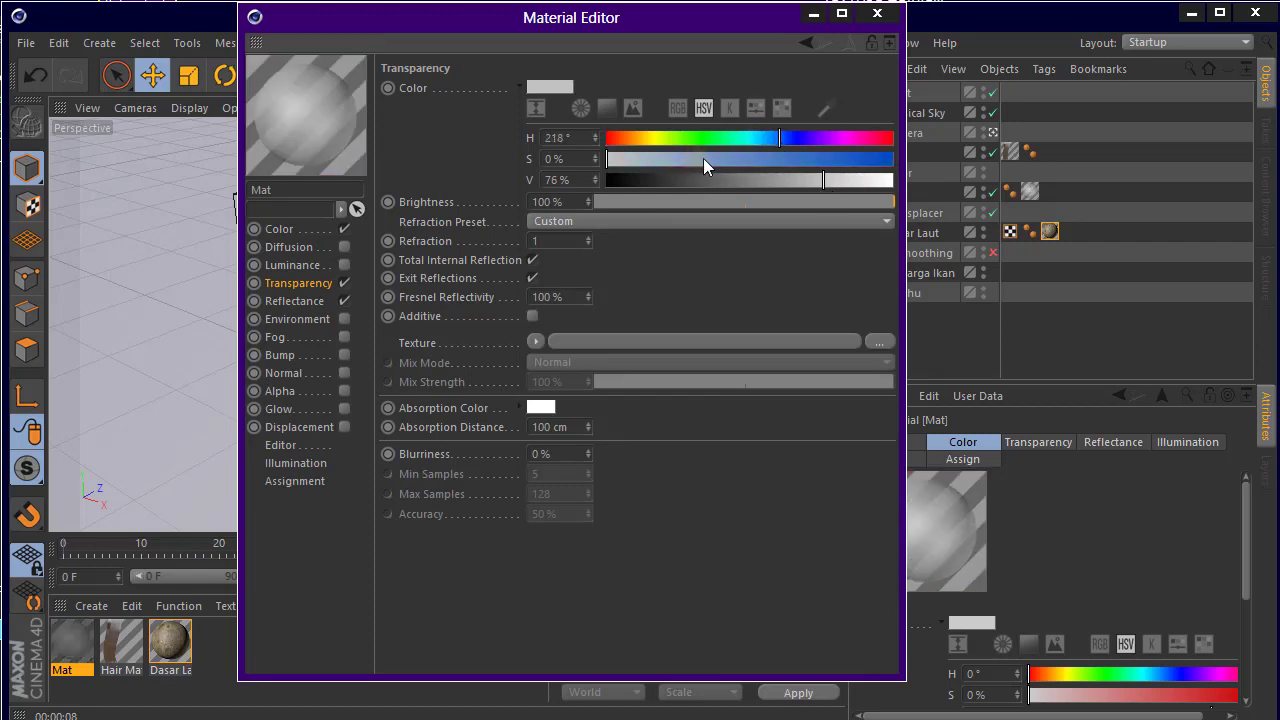
{"action": "left_click_drag", "start_coordinate": [779, 137], "coordinate": [715, 158]}
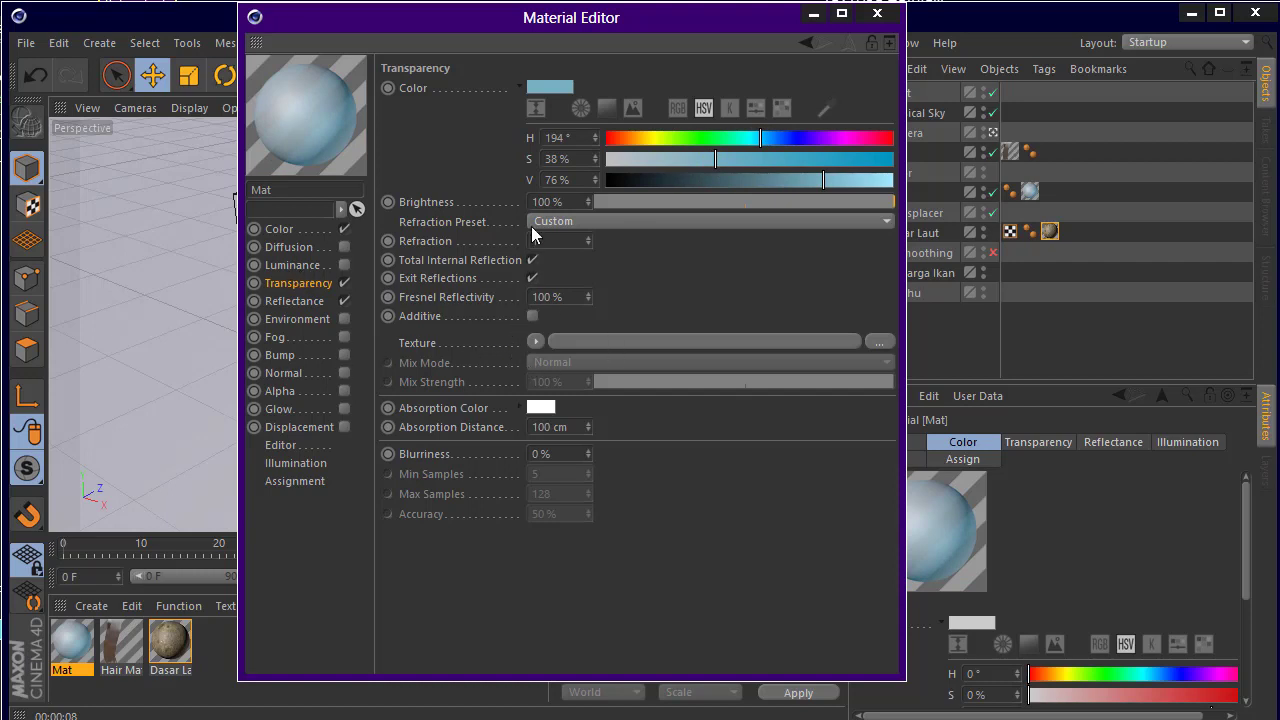
{"action": "left_click", "coordinate": [597, 226]}
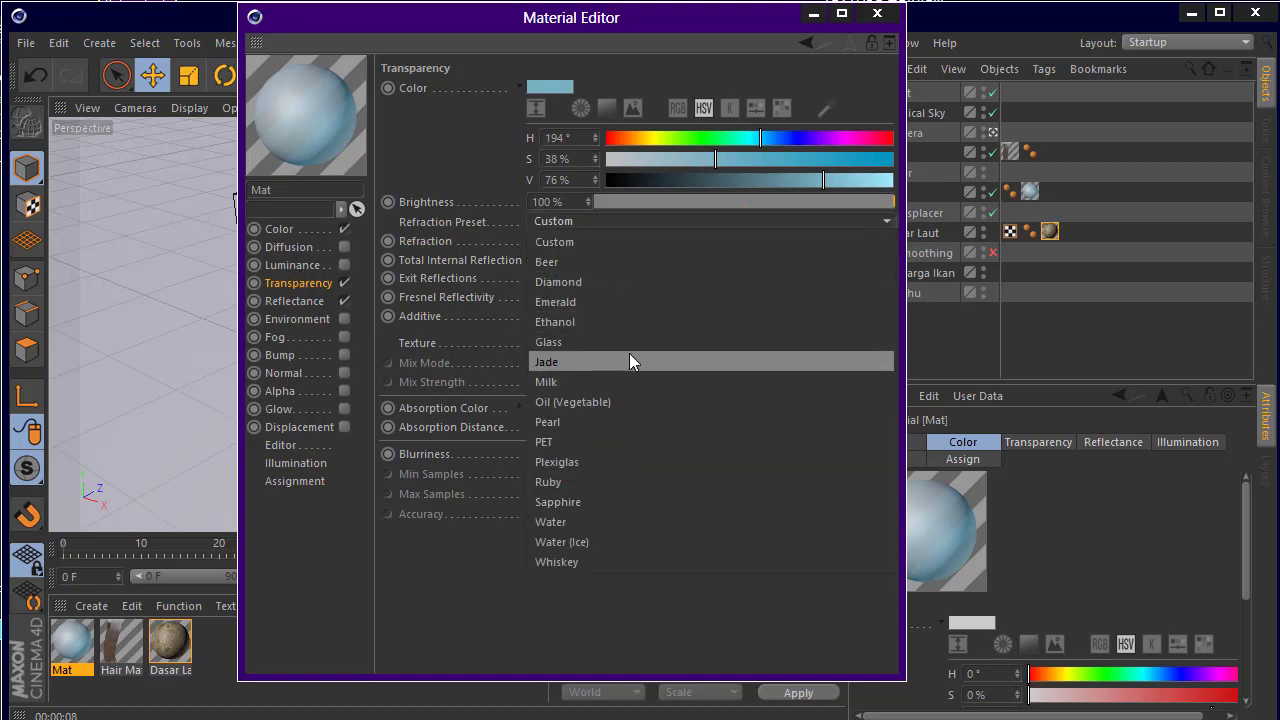
{"action": "left_click", "coordinate": [618, 528]}
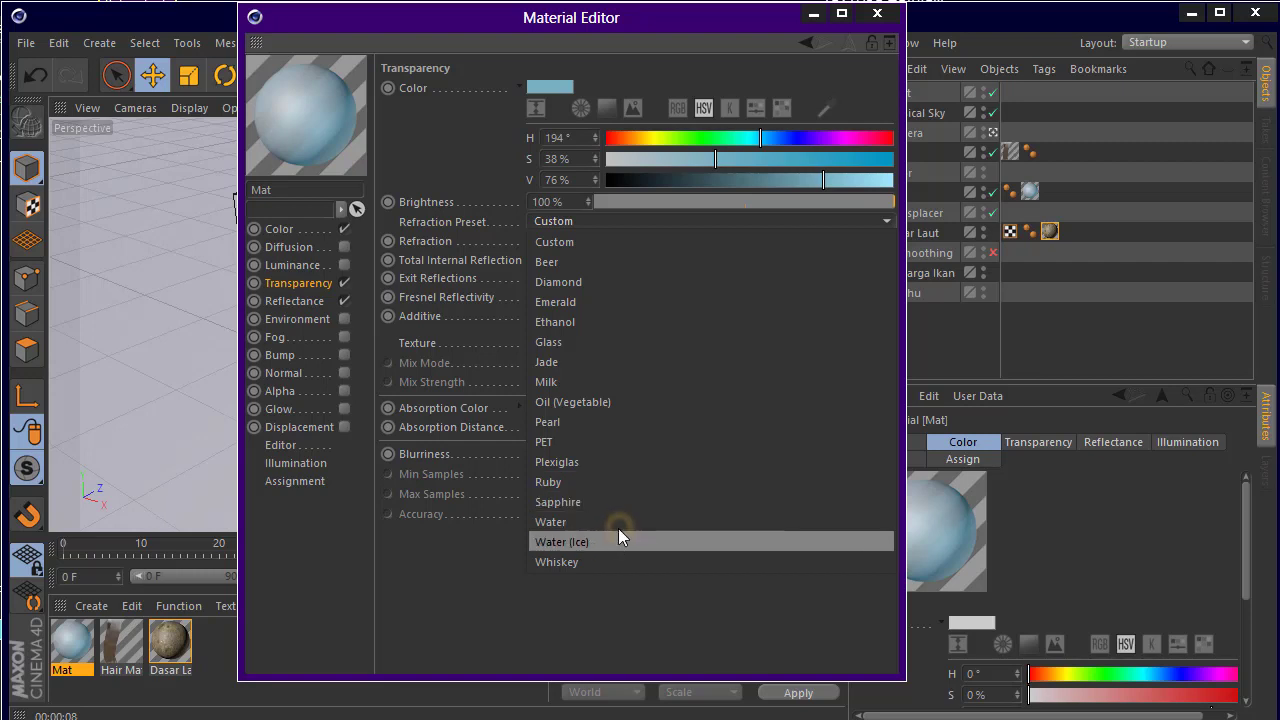
{"action": "left_click", "coordinate": [618, 528]}
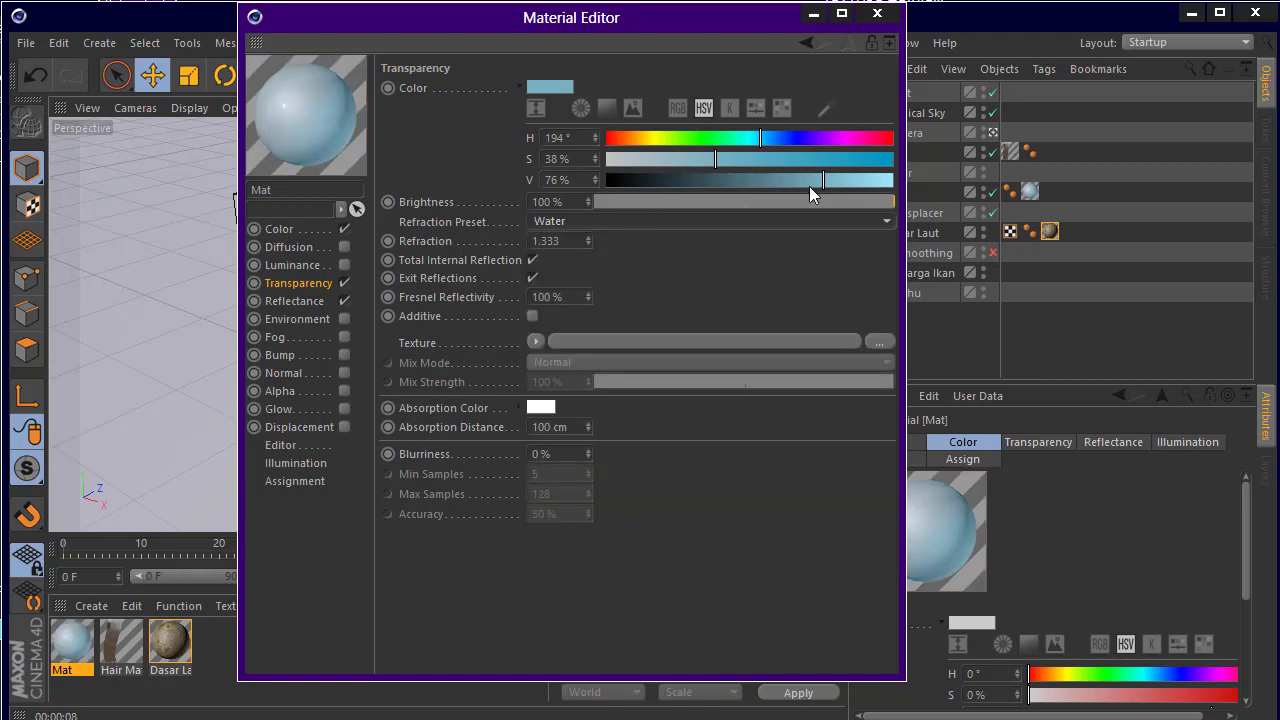
Set the base colour to strong blue and adjust transparency to H 194°, S 38%, V 91%
{"action": "left_click", "coordinate": [304, 228]}
{"action": "mouse_move", "coordinate": [754, 181]}
{"action": "left_mouse_down"}
{"action": "mouse_move", "coordinate": [636, 178]}
{"action": "mouse_move", "coordinate": [893, 158]}
{"action": "left_mouse_up"}
{"action": "left_click", "coordinate": [745, 137]}
{"action": "left_click_drag", "start_coordinate": [694, 180], "coordinate": [748, 181]}
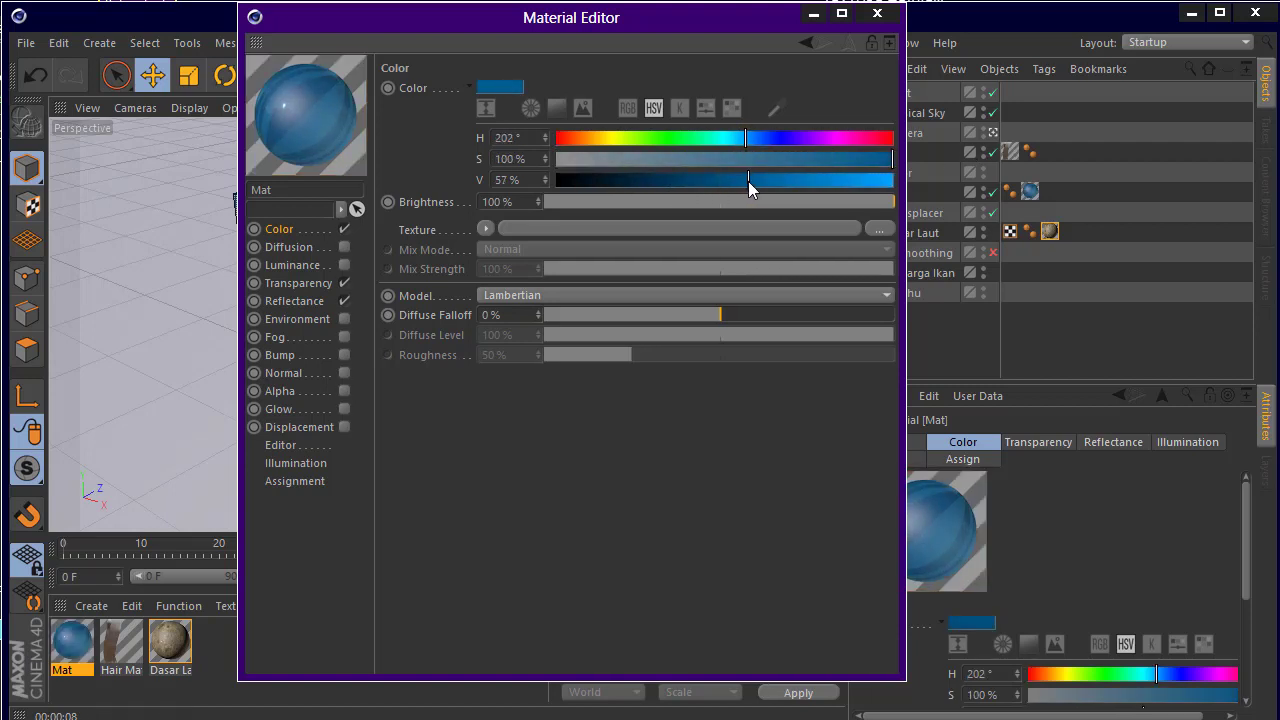
{"action": "left_click", "coordinate": [299, 283]}
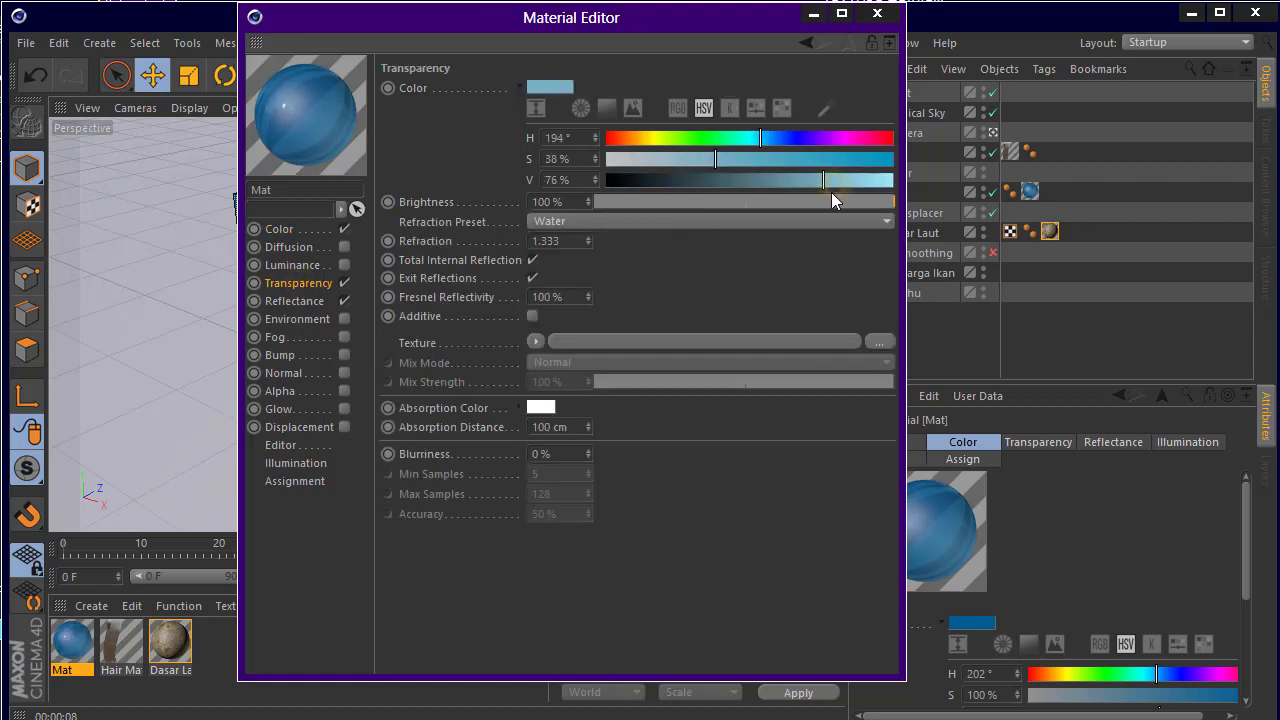
{"action": "left_click_drag", "start_coordinate": [831, 192], "coordinate": [873, 192]}
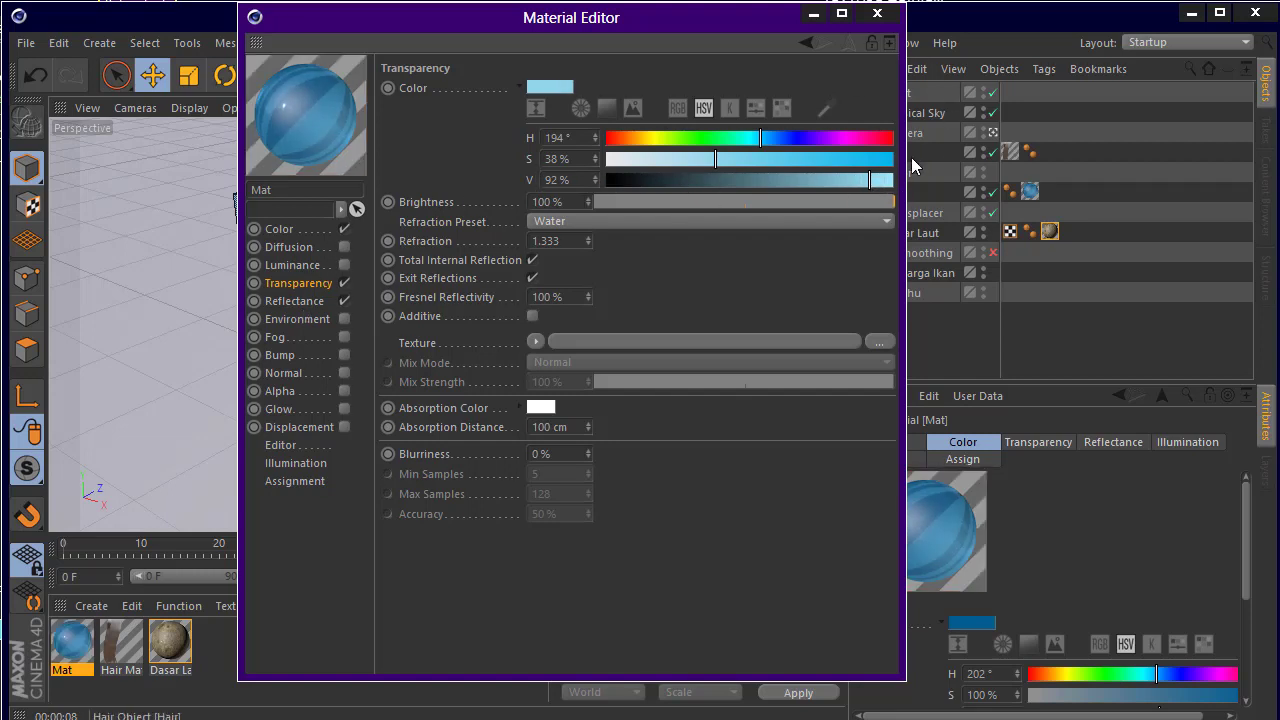
{"action": "mouse_move", "coordinate": [873, 179]}
{"action": "left_mouse_down"}
{"action": "mouse_move", "coordinate": [855, 182]}
{"action": "mouse_move", "coordinate": [867, 178]}
{"action": "left_mouse_up"}
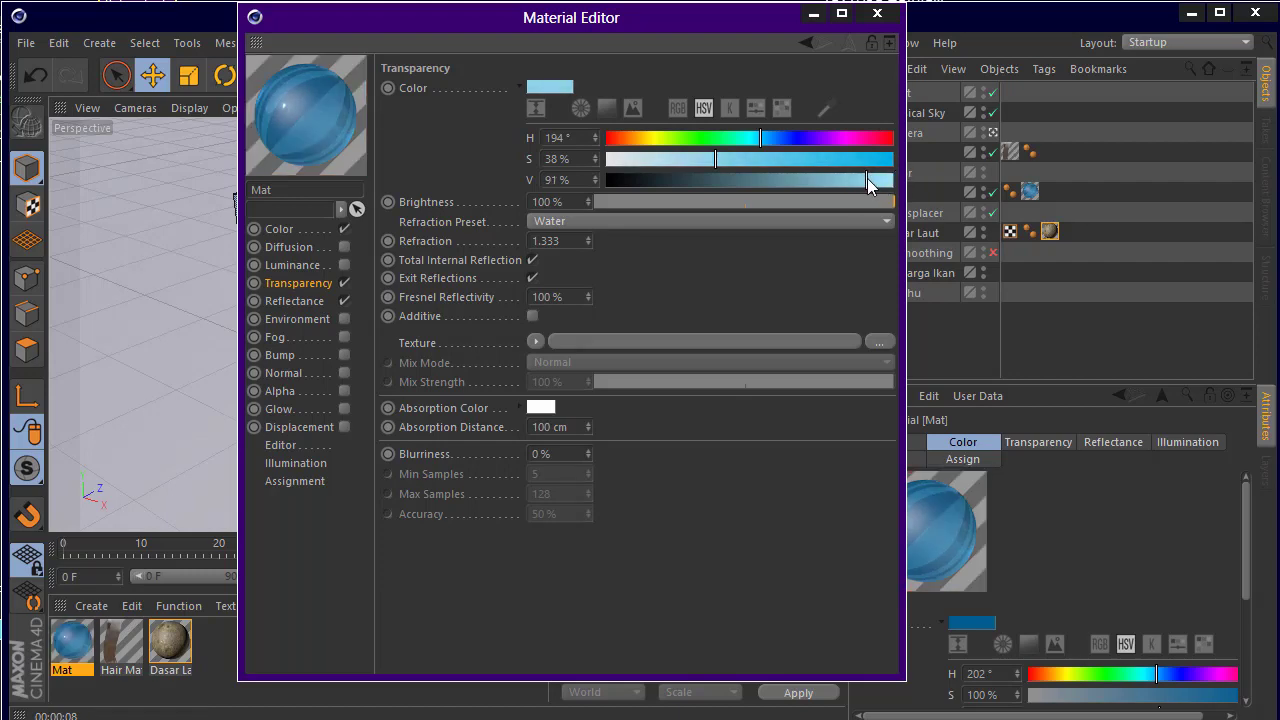
{"action": "left_click", "coordinate": [877, 15]}
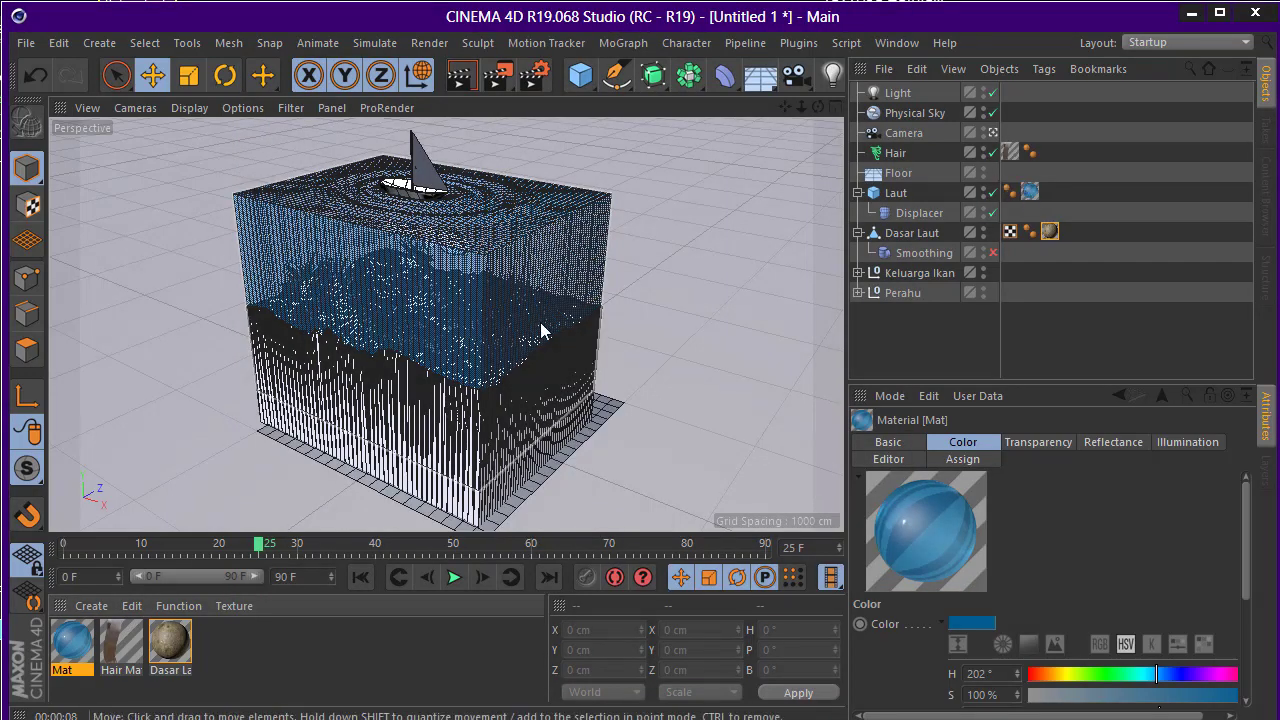
Add a new reflectance layer to Mat with Dielectric Fresnel
{"action": "double_click", "coordinate": [76, 652]}
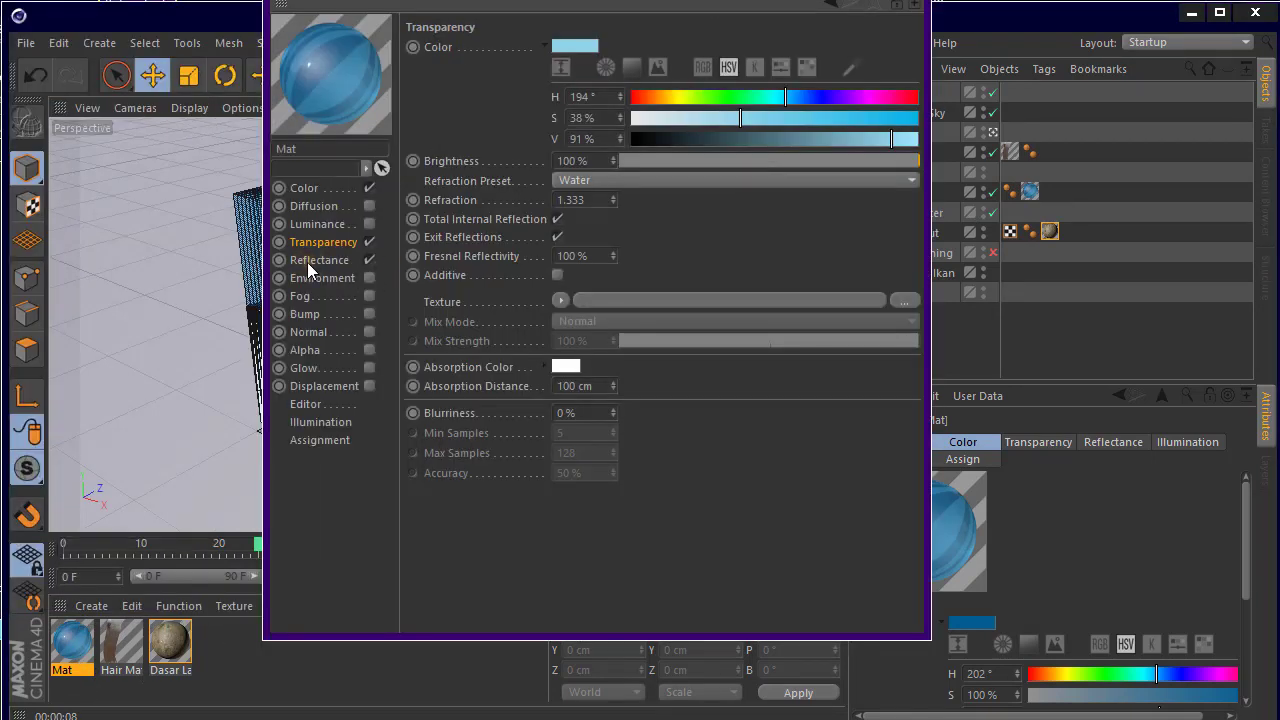
{"action": "left_click", "coordinate": [318, 260]}
{"action": "left_click", "coordinate": [430, 88]}
{"action": "left_click", "coordinate": [512, 110]}
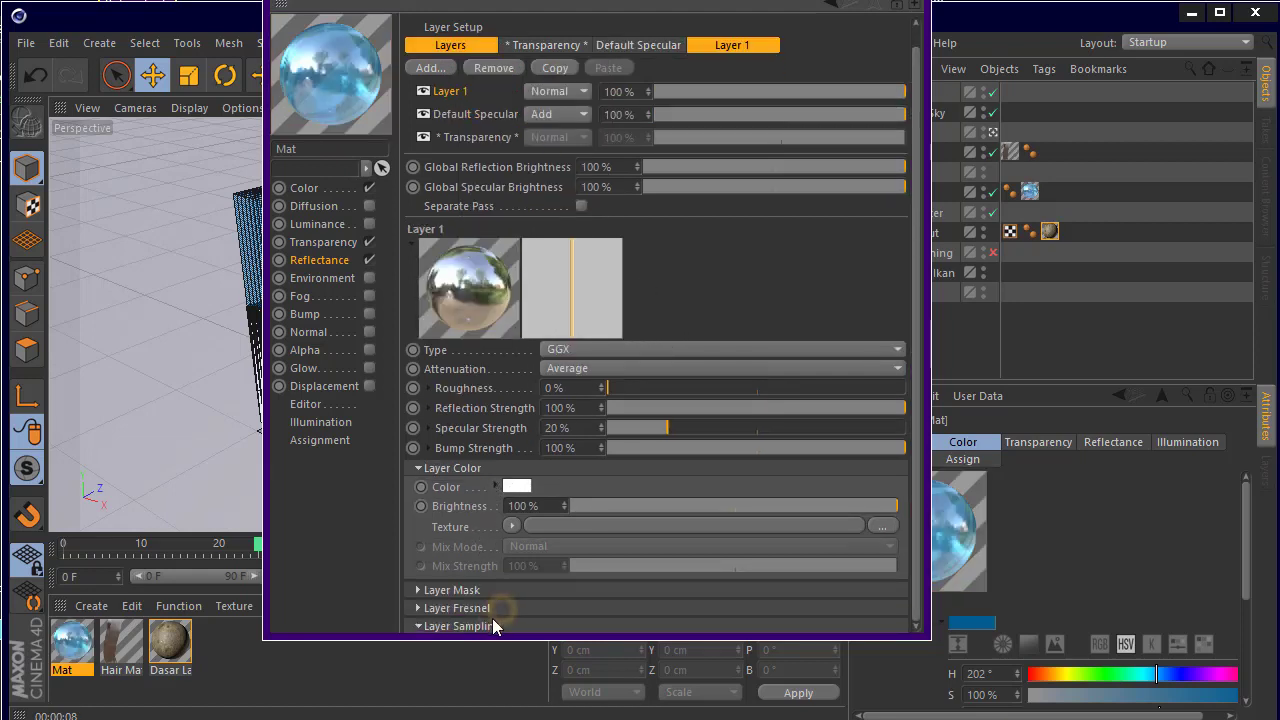
{"action": "left_click", "coordinate": [500, 607]}
{"action": "left_click", "coordinate": [512, 627]}
{"action": "left_click", "coordinate": [554, 664]}
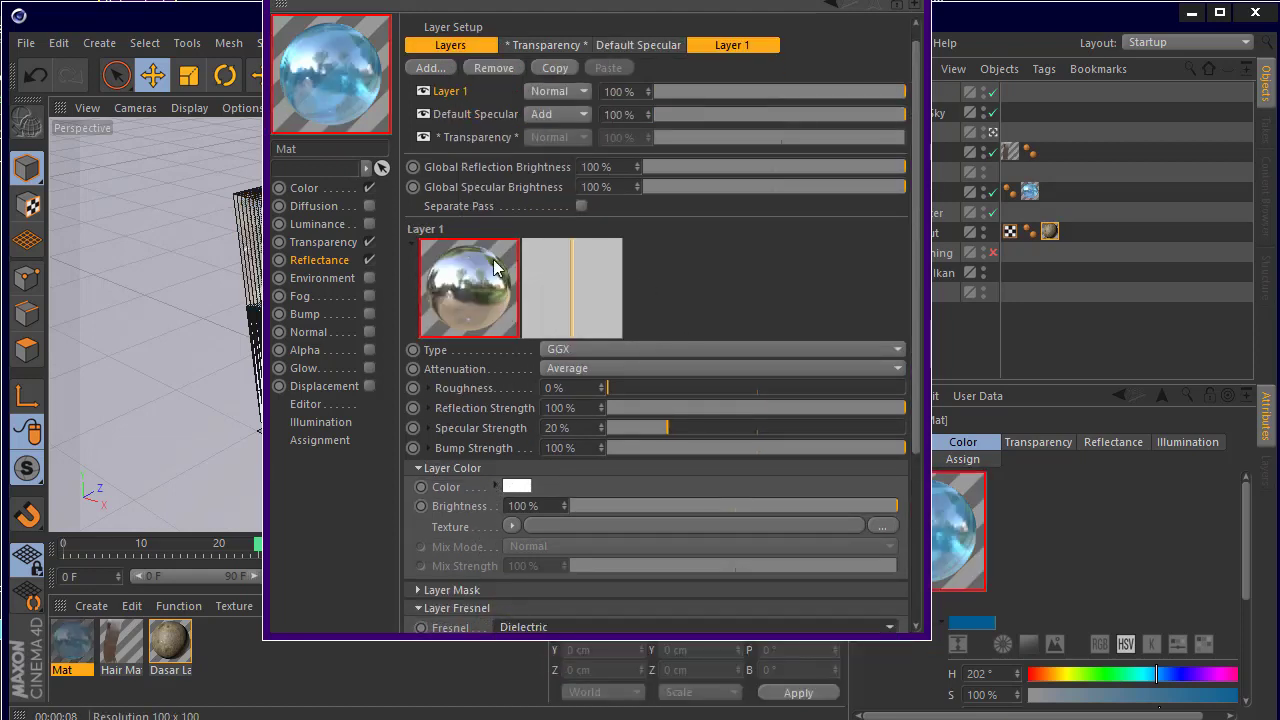
Set the Default Specular to width 14%, falloff 9% and strength 10000%
{"action": "left_click", "coordinate": [639, 45]}
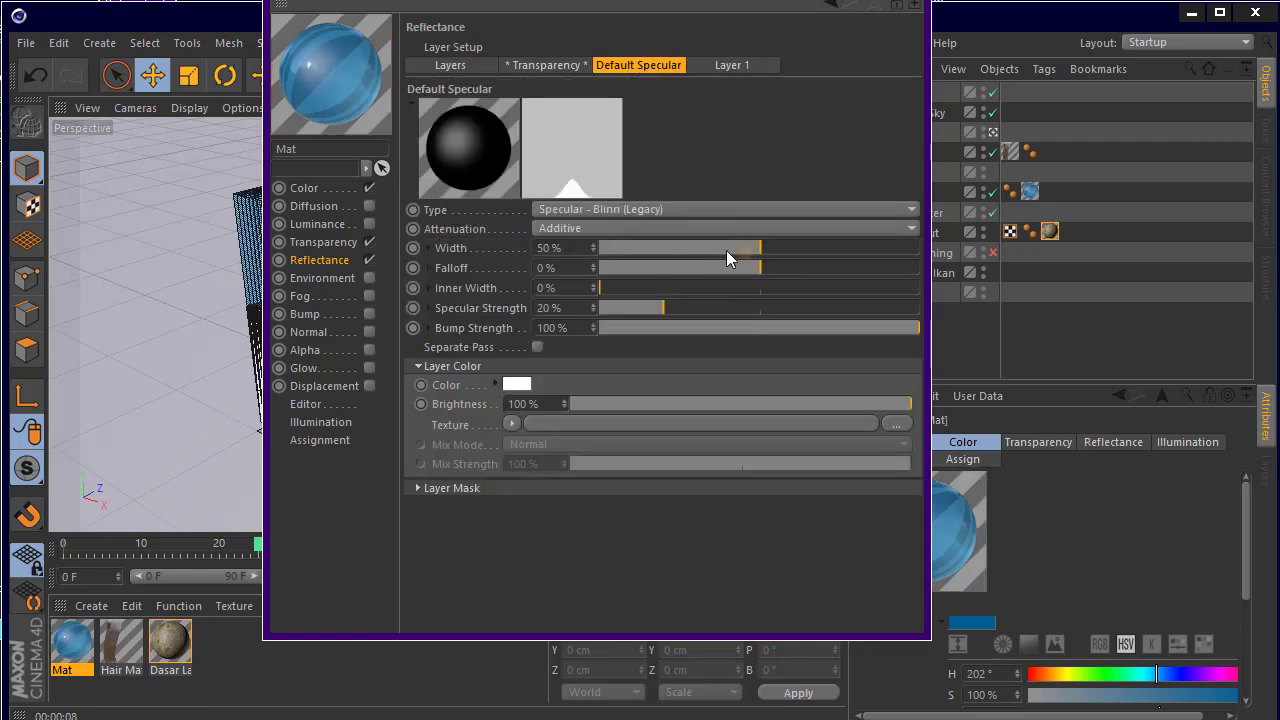
{"action": "mouse_move", "coordinate": [726, 250]}
{"action": "left_mouse_down"}
{"action": "mouse_move", "coordinate": [644, 250]}
{"action": "mouse_move", "coordinate": [1069, 242]}
{"action": "left_mouse_up"}
{"action": "left_click_drag", "start_coordinate": [662, 308], "coordinate": [1214, 271]}
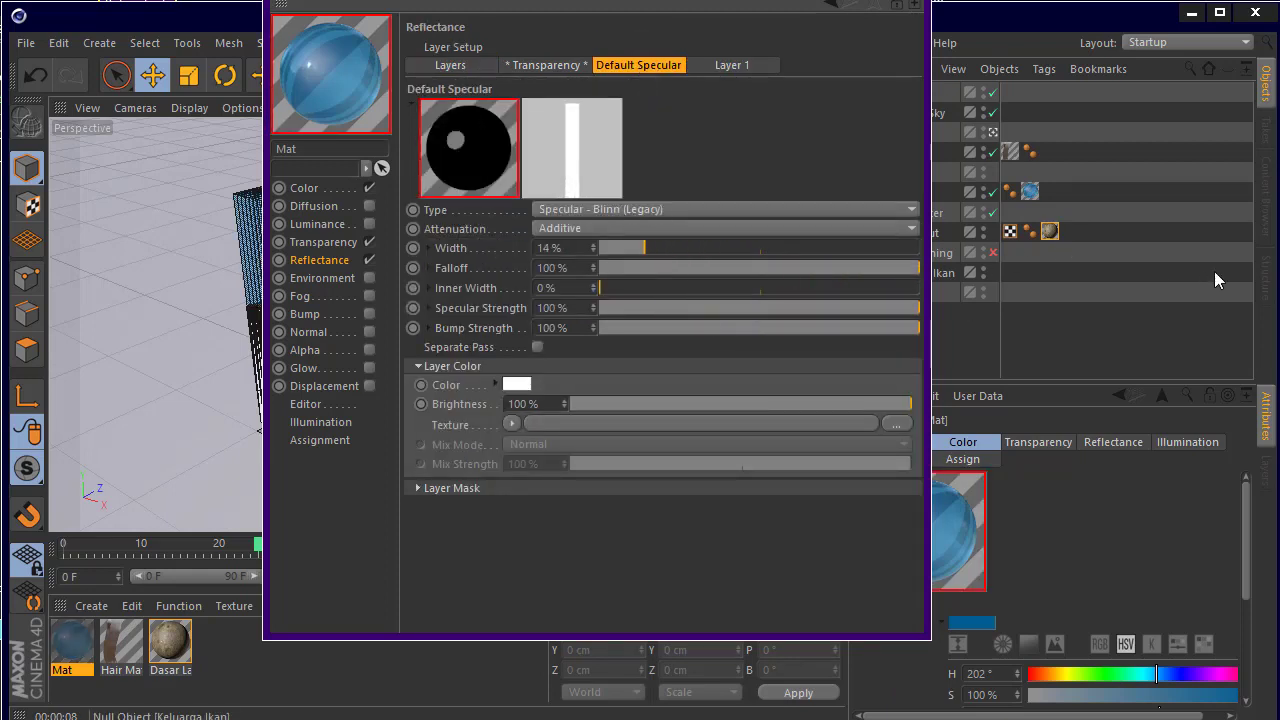
{"action": "left_click_drag", "start_coordinate": [836, 266], "coordinate": [768, 272]}
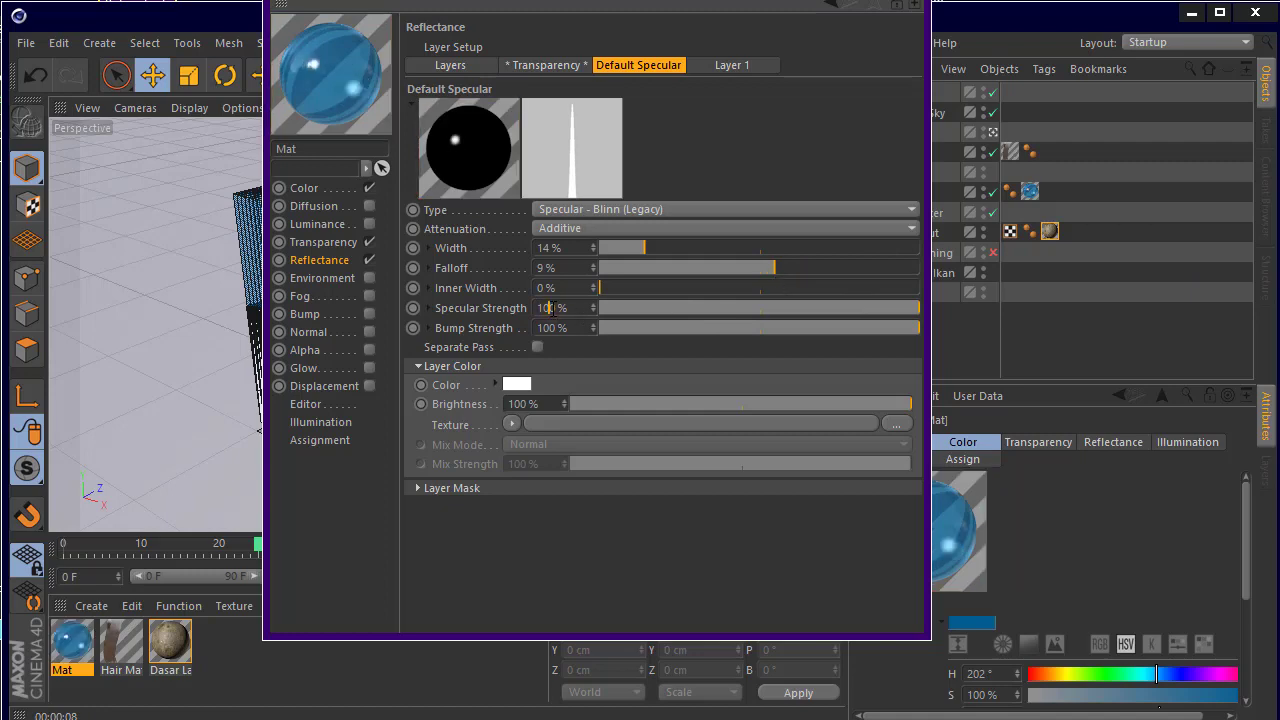
{"action": "type", "text": "00"}
{"action": "key", "text": "Return"}
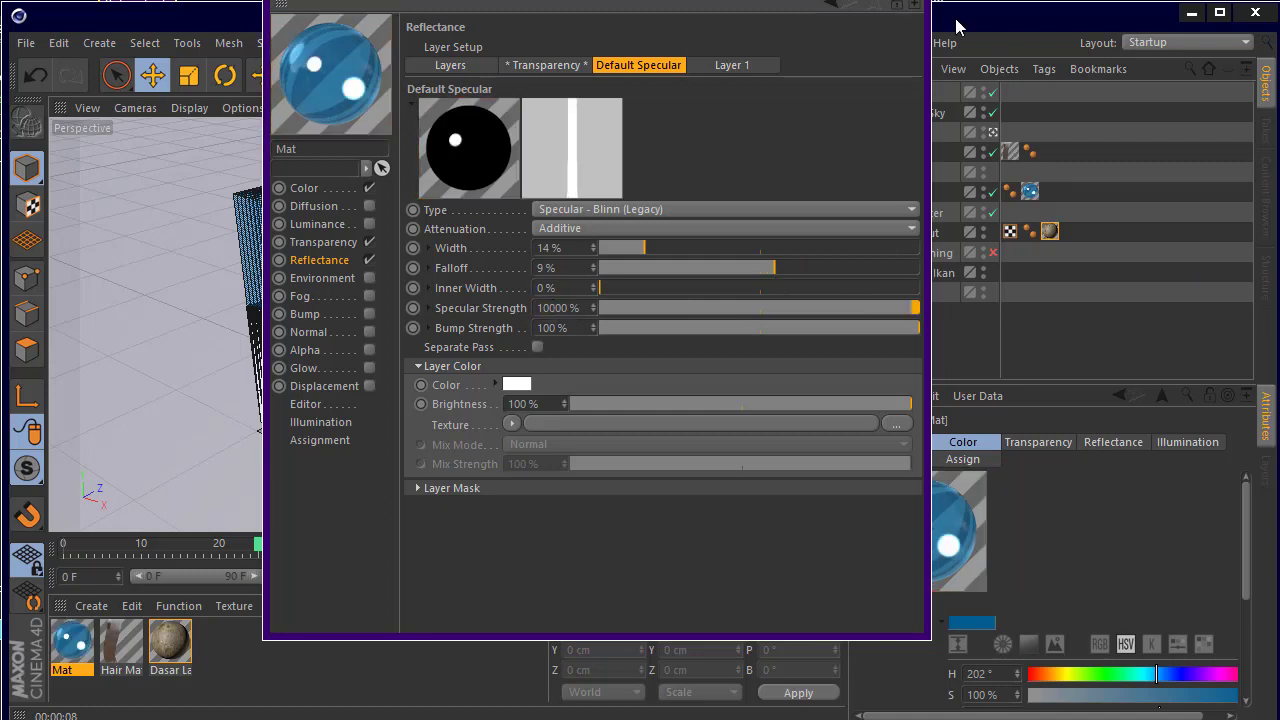
{"action": "left_click", "coordinate": [913, 4]}
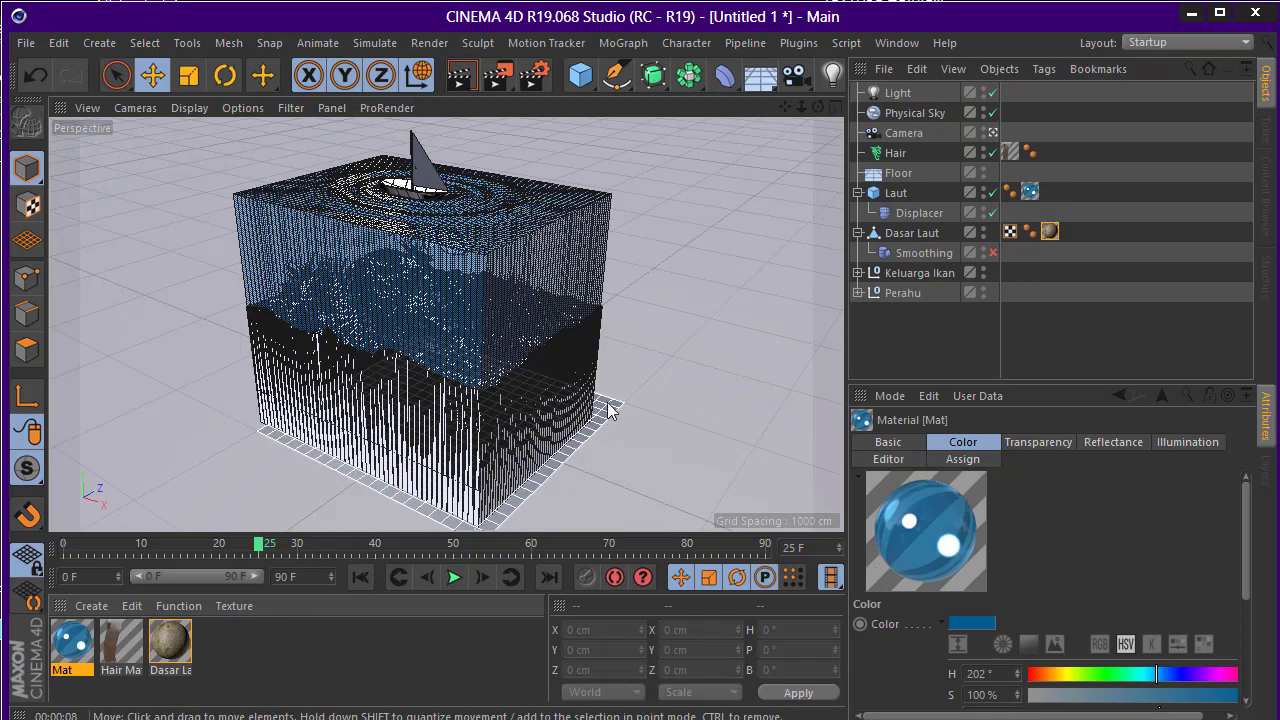
Create a material named Ikan with a vivid orange-yellow colour (H42 S100 V100)
{"action": "double_click", "coordinate": [292, 659]}
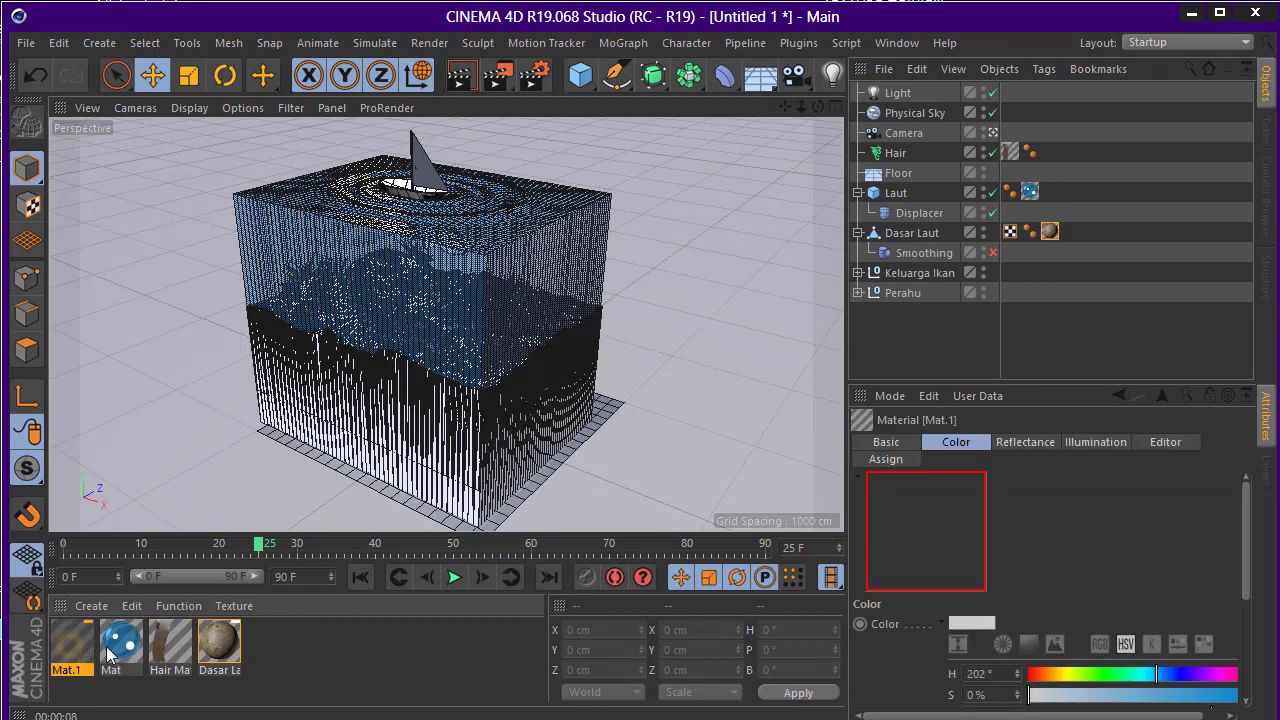
{"action": "double_click", "coordinate": [72, 645]}
{"action": "type", "text": "Ikan"}
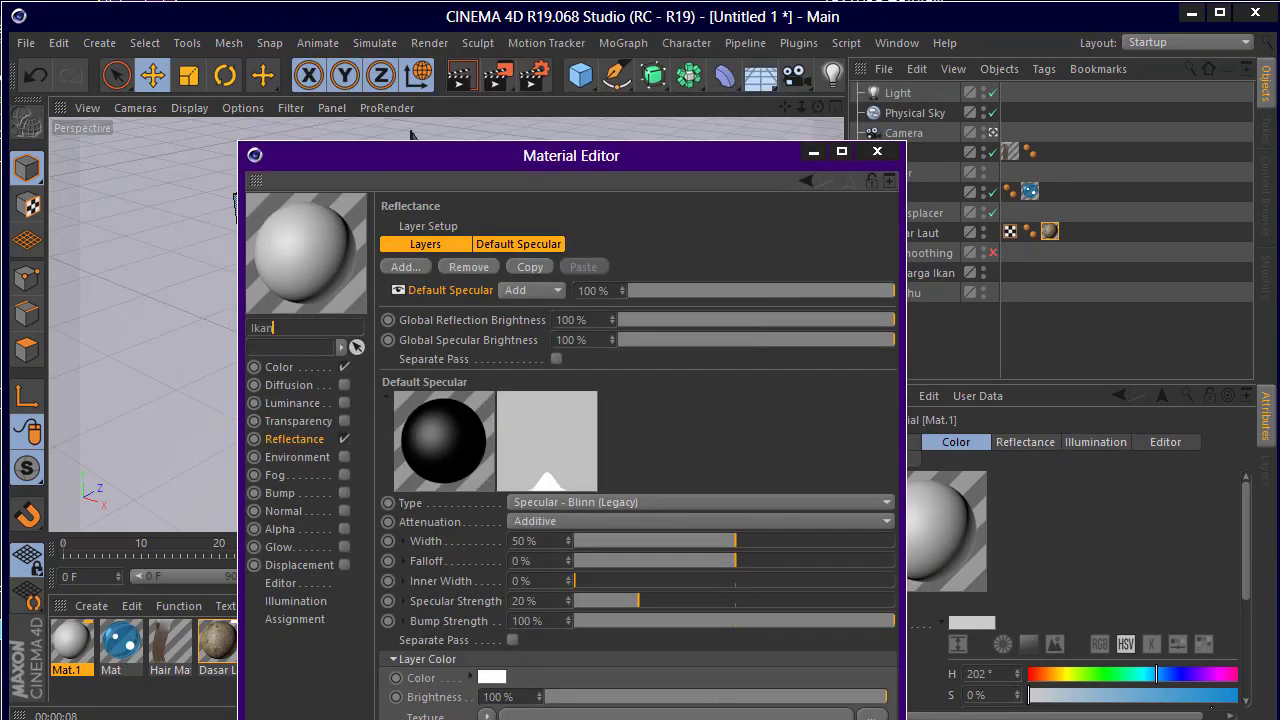
{"action": "key", "text": "Return"}
{"action": "left_click", "coordinate": [280, 368]}
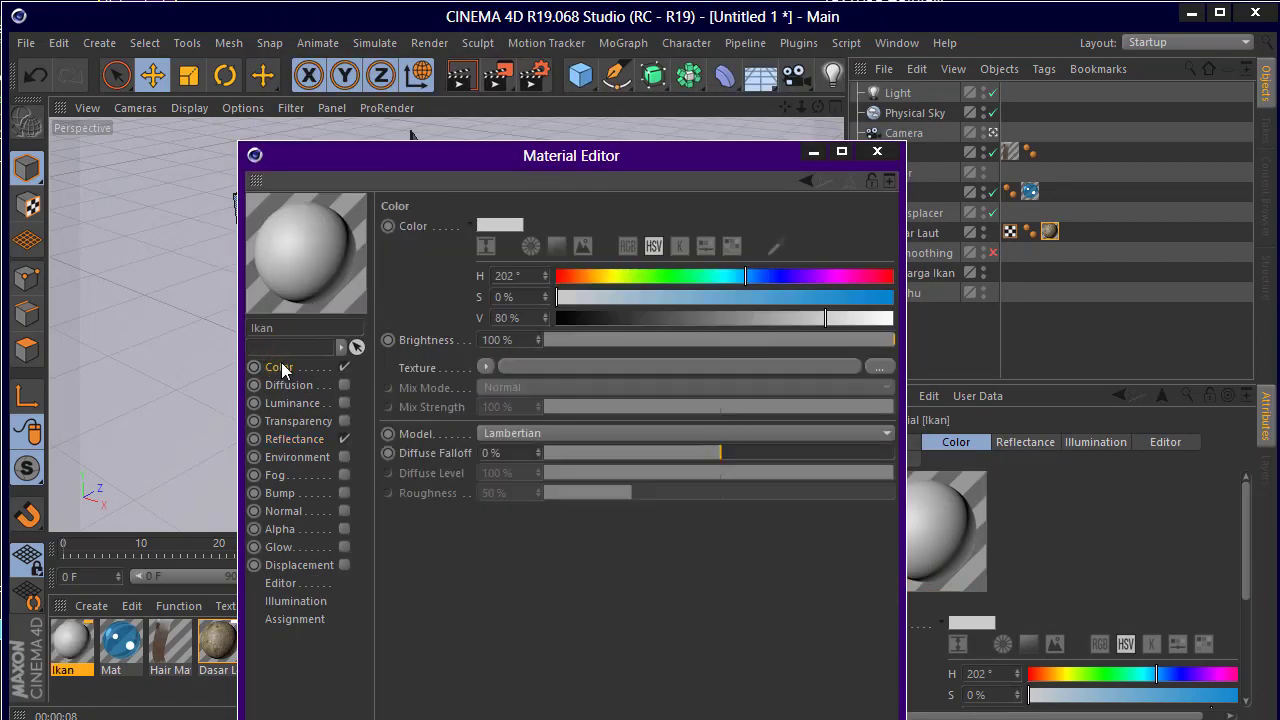
{"action": "mouse_move", "coordinate": [649, 276]}
{"action": "left_mouse_down"}
{"action": "mouse_move", "coordinate": [587, 276]}
{"action": "mouse_move", "coordinate": [1042, 308]}
{"action": "left_mouse_up"}
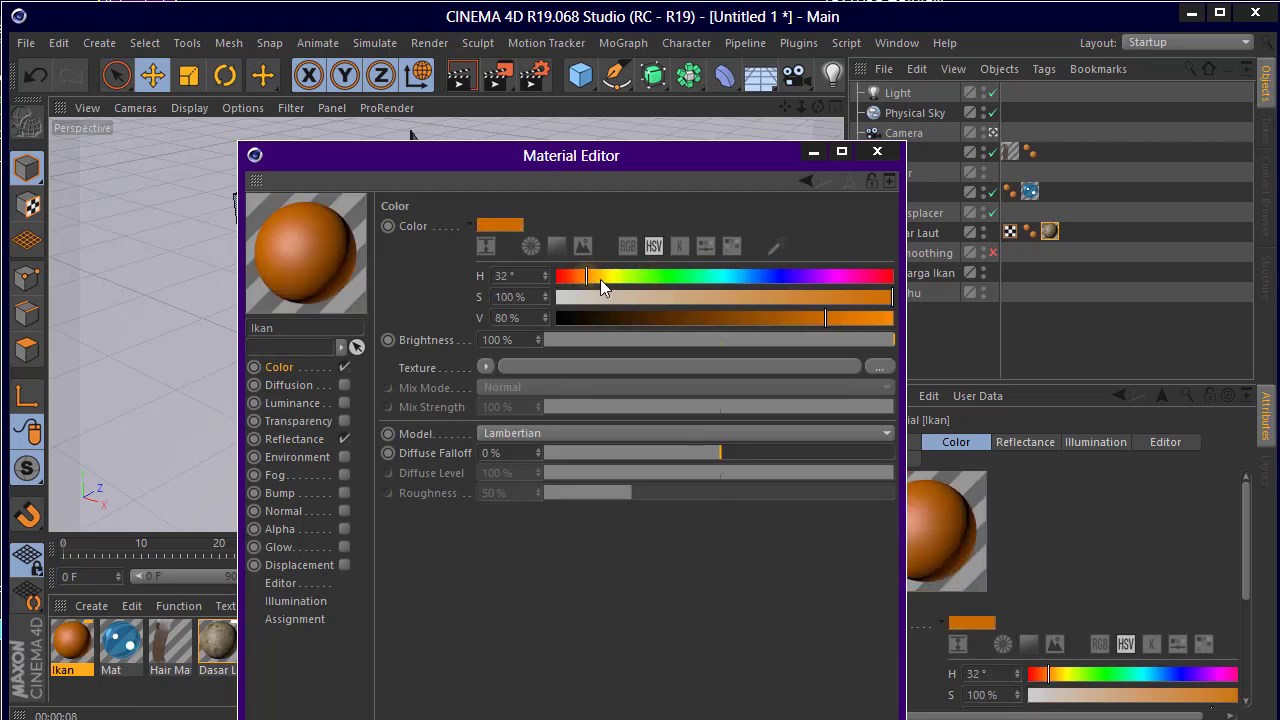
{"action": "left_click_drag", "start_coordinate": [861, 318], "coordinate": [893, 318]}
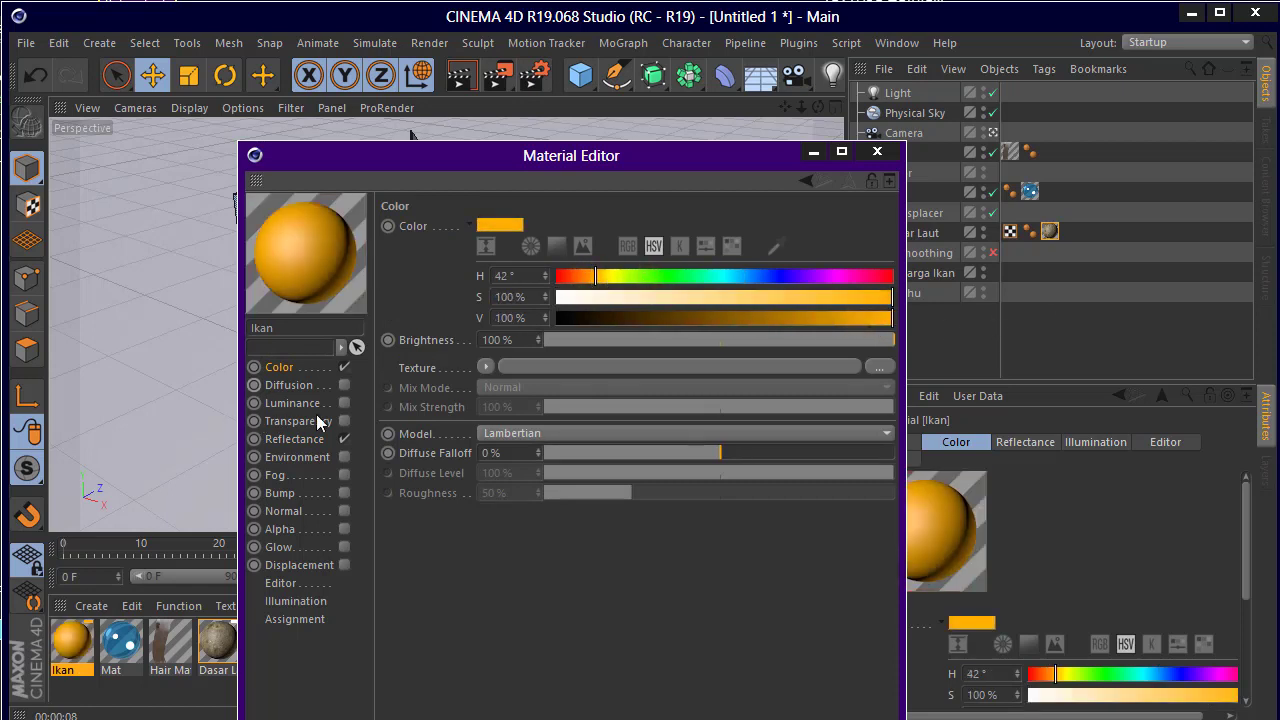
Enable orange luminance on the Ikan material
{"action": "left_click", "coordinate": [285, 403]}
{"action": "left_click", "coordinate": [344, 403]}
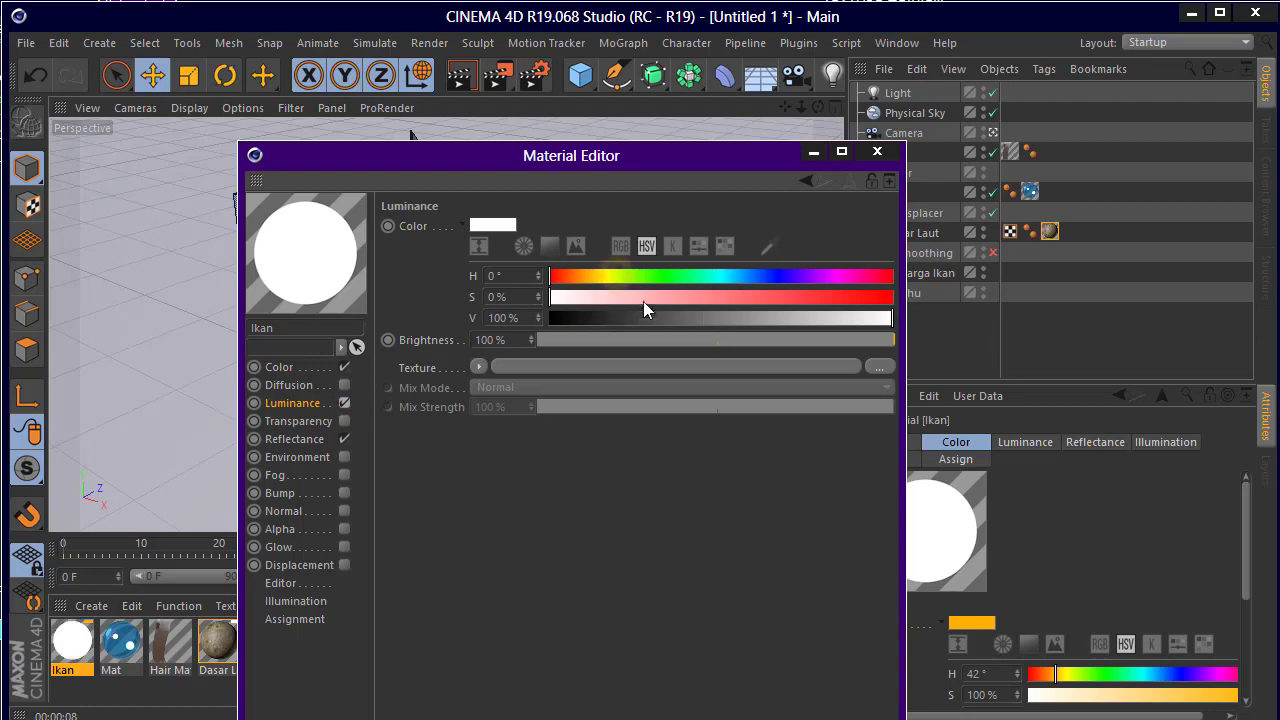
{"action": "mouse_move", "coordinate": [640, 277]}
{"action": "left_mouse_down"}
{"action": "mouse_move", "coordinate": [597, 287]}
{"action": "mouse_move", "coordinate": [1072, 289]}
{"action": "left_mouse_up"}
{"action": "mouse_move", "coordinate": [892, 318]}
{"action": "left_mouse_down"}
{"action": "mouse_move", "coordinate": [678, 318]}
{"action": "mouse_move", "coordinate": [788, 318]}
{"action": "left_mouse_up"}
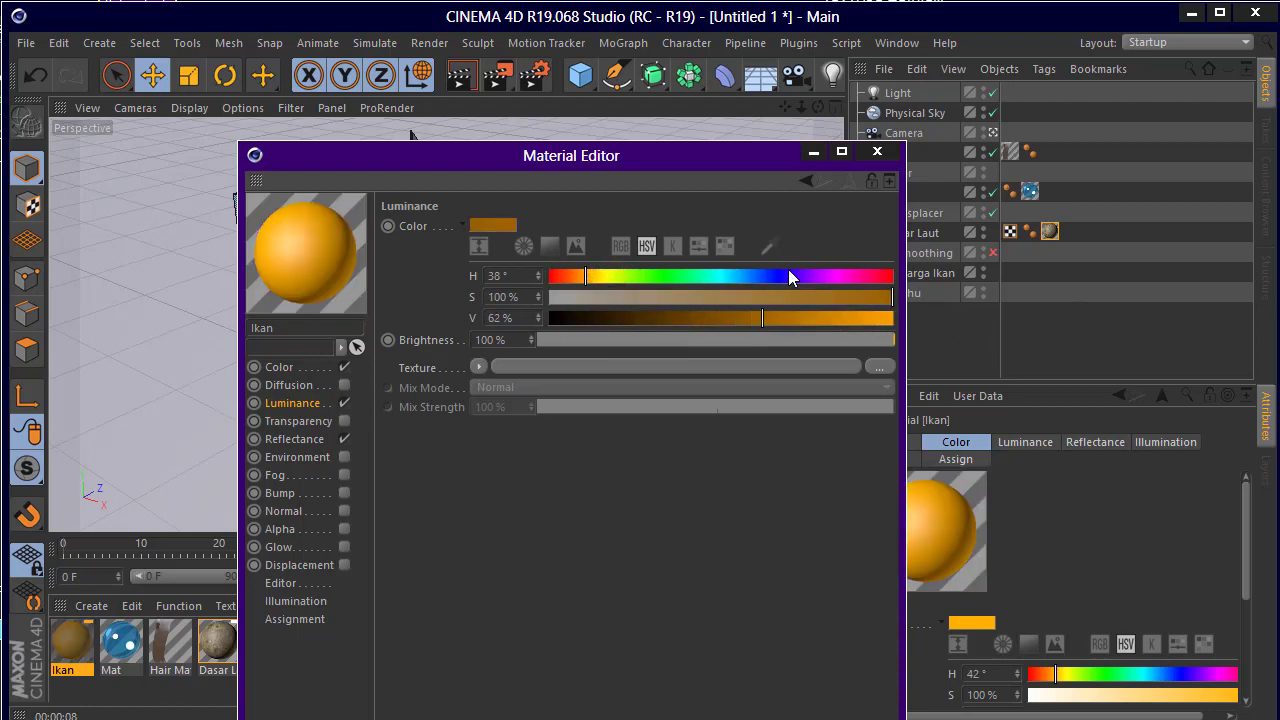
{"action": "left_click", "coordinate": [877, 151]}
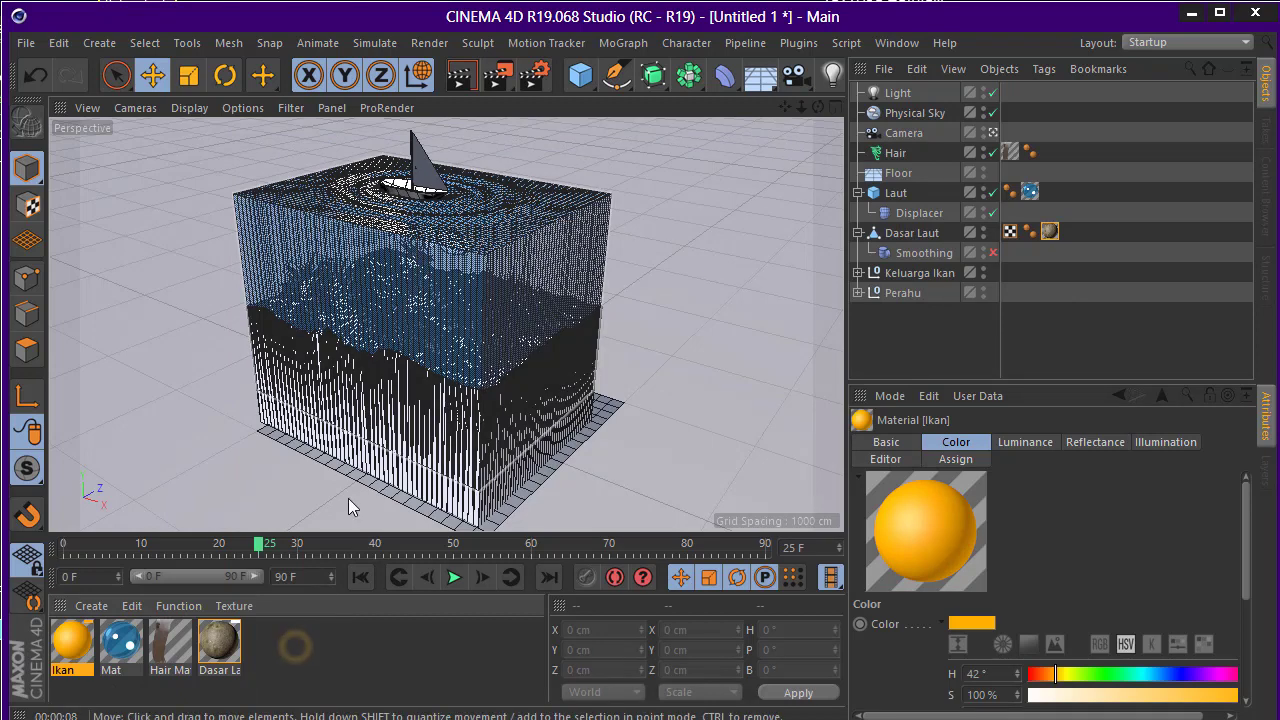
{"action": "left_click", "coordinate": [295, 654]}
Create a new material with dark green luminance and an H123 S100 V50 green colour
{"action": "double_click", "coordinate": [295, 654]}
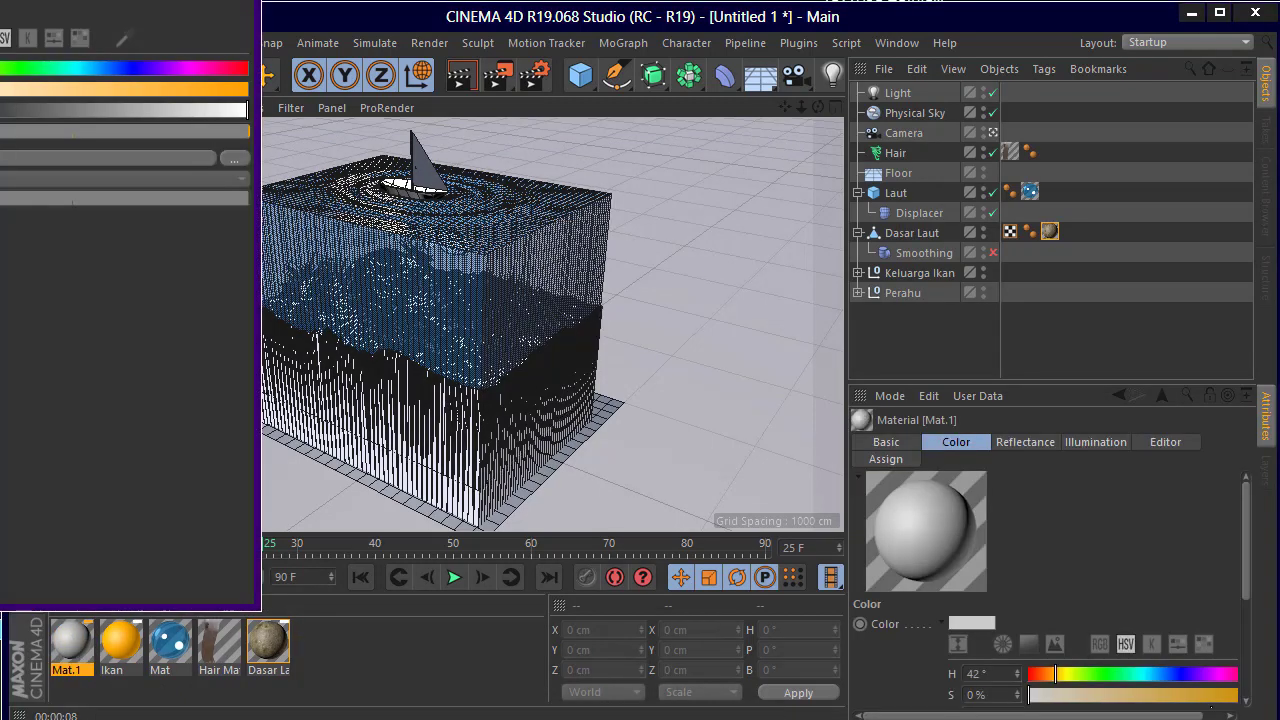
{"action": "double_click", "coordinate": [70, 645]}
{"action": "left_click_drag", "start_coordinate": [735, 165], "coordinate": [1103, 178]}
{"action": "mouse_move", "coordinate": [1000, 201]}
{"action": "left_mouse_down"}
{"action": "mouse_move", "coordinate": [809, 203]}
{"action": "mouse_move", "coordinate": [831, 204]}
{"action": "left_mouse_up"}
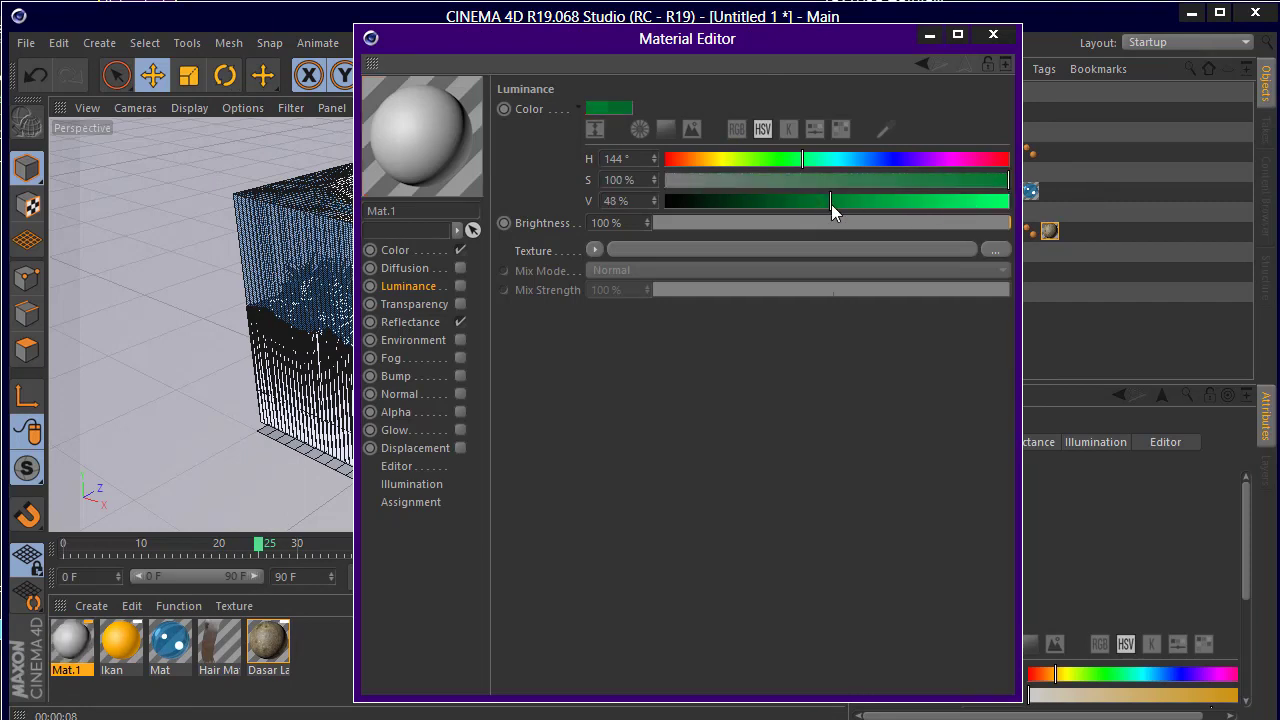
{"action": "left_click", "coordinate": [405, 249]}
{"action": "left_click_drag", "start_coordinate": [797, 159], "coordinate": [1010, 180]}
{"action": "left_click_drag", "start_coordinate": [942, 201], "coordinate": [841, 201]}
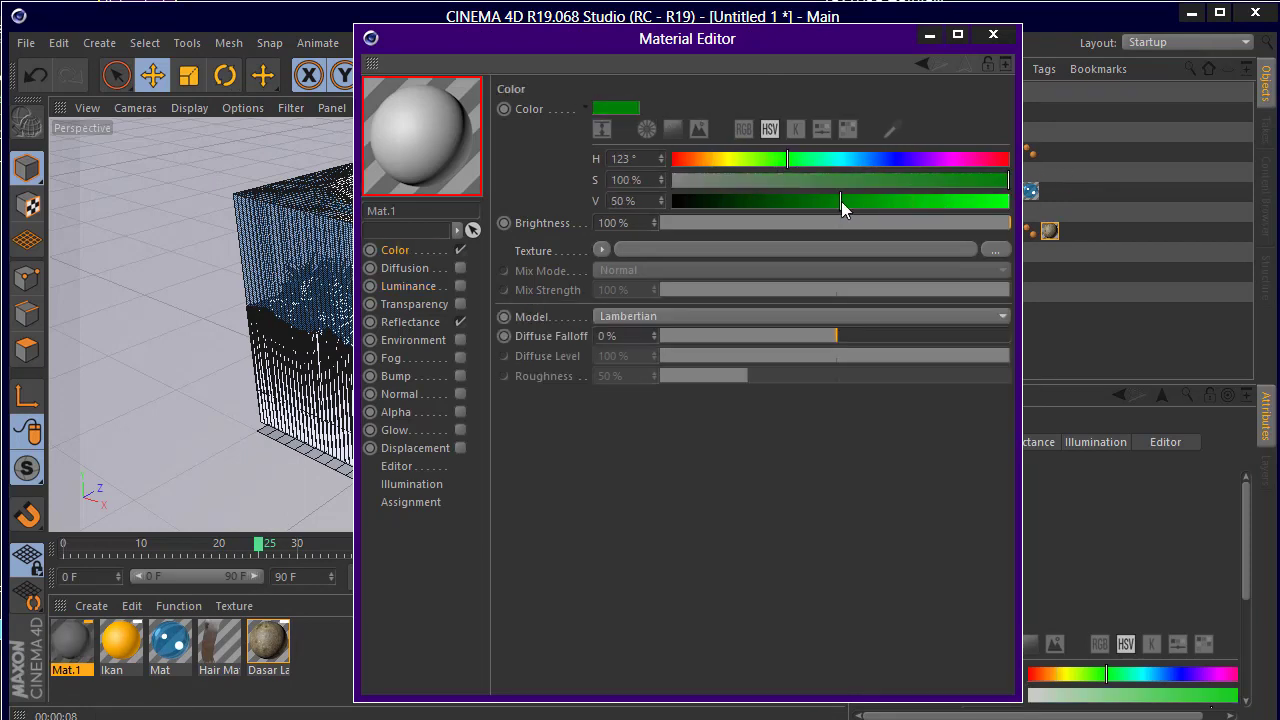
{"action": "left_click", "coordinate": [1007, 37]}
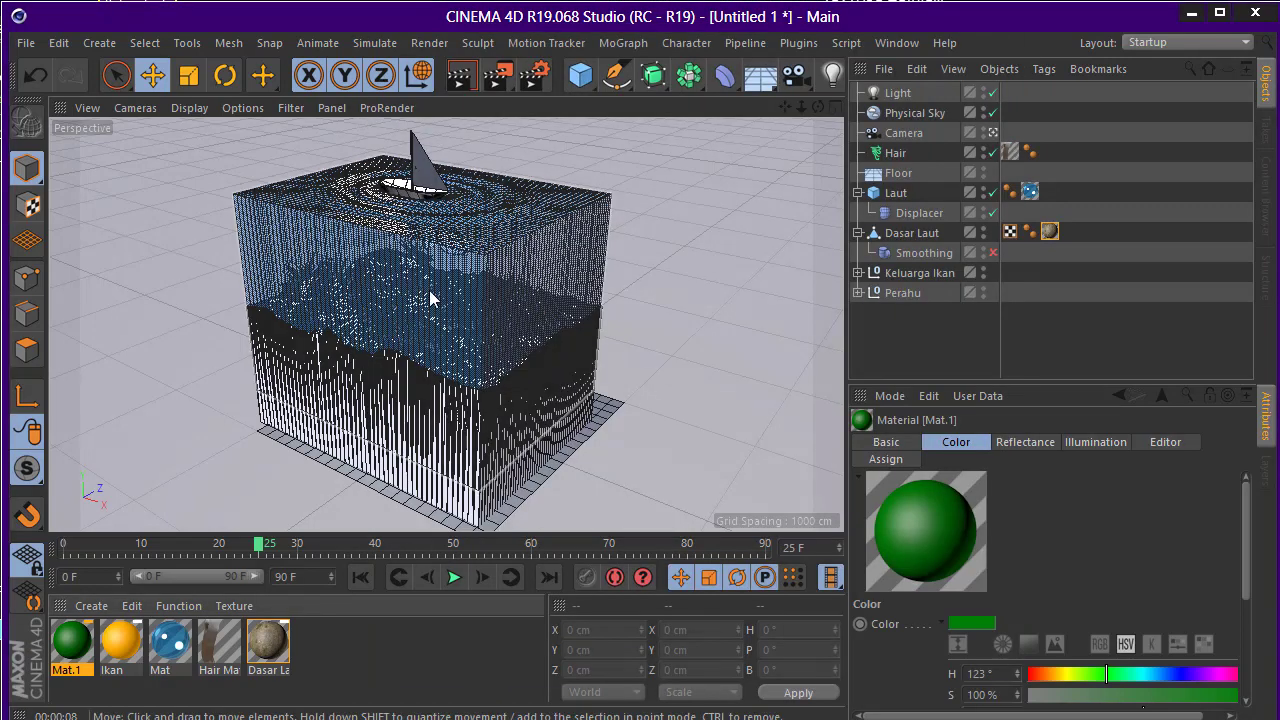
Rename the green material to Rumput
{"action": "double_click", "coordinate": [77, 673]}
{"action": "type", "text": "Rumpu"}
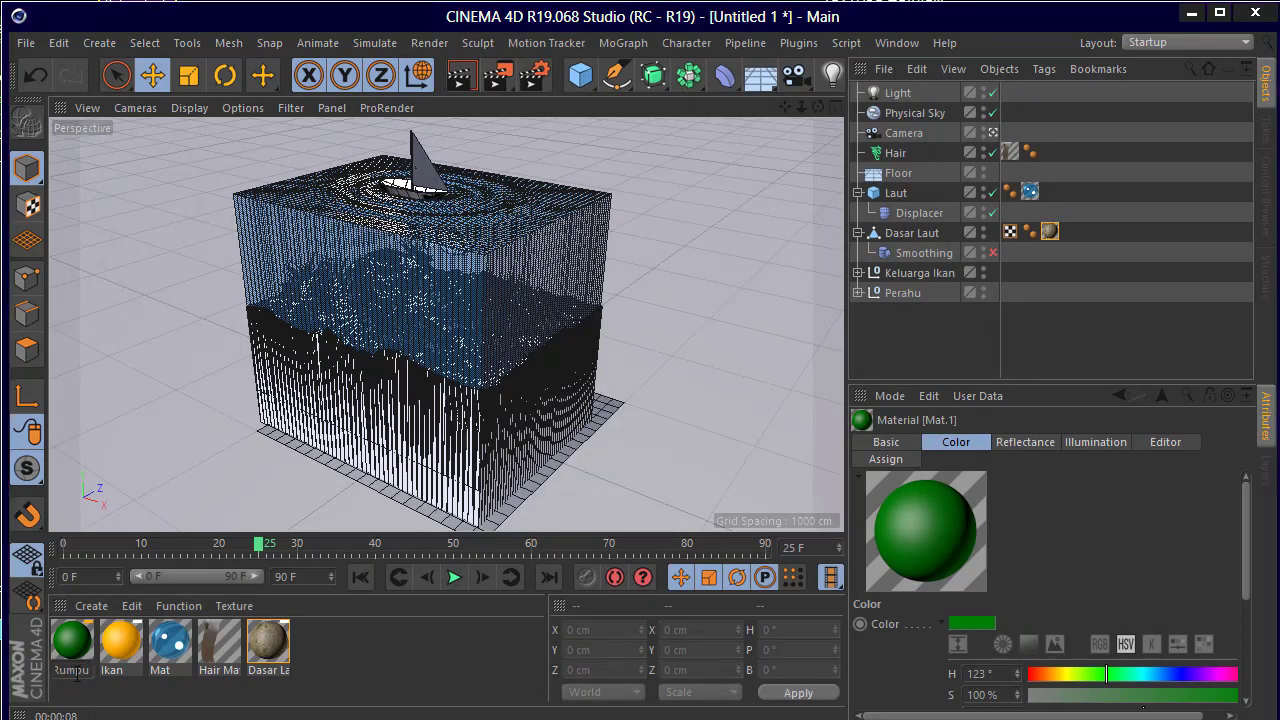
{"action": "type", "text": "t"}
{"action": "key", "text": "Return"}
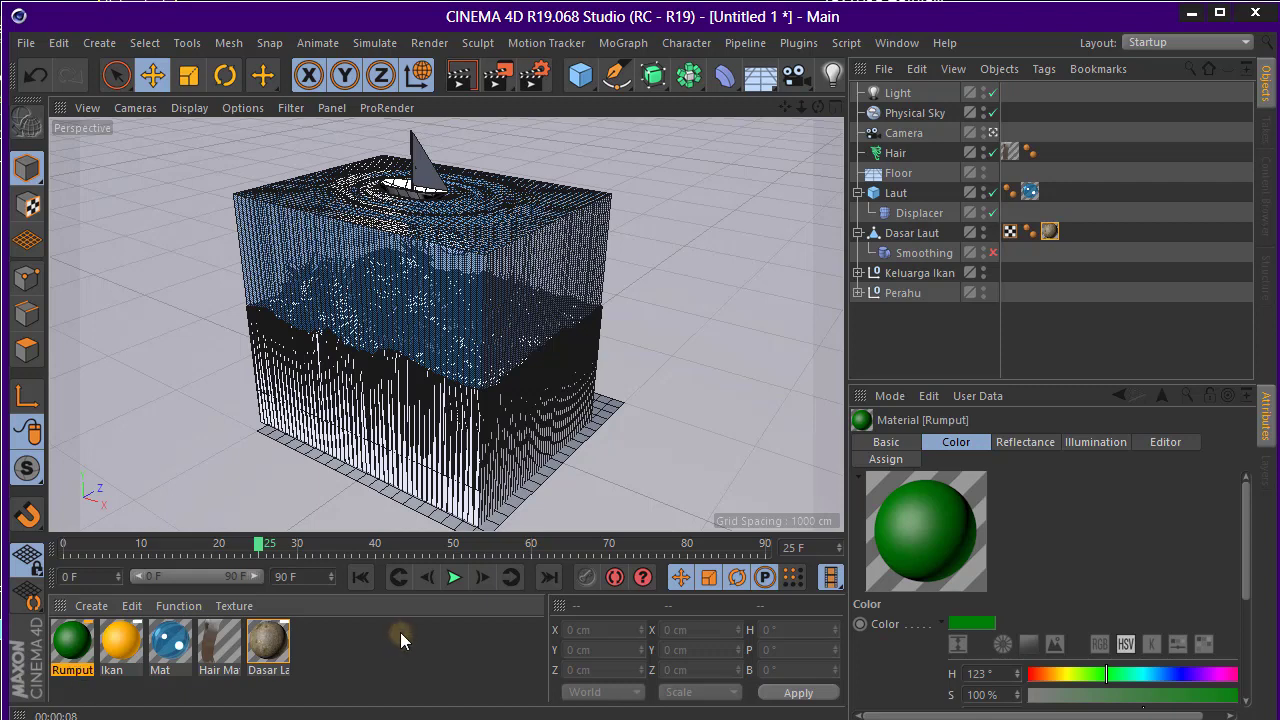
{"action": "double_click", "coordinate": [400, 640]}
Name the new material Perahu
{"action": "double_click", "coordinate": [72, 645]}
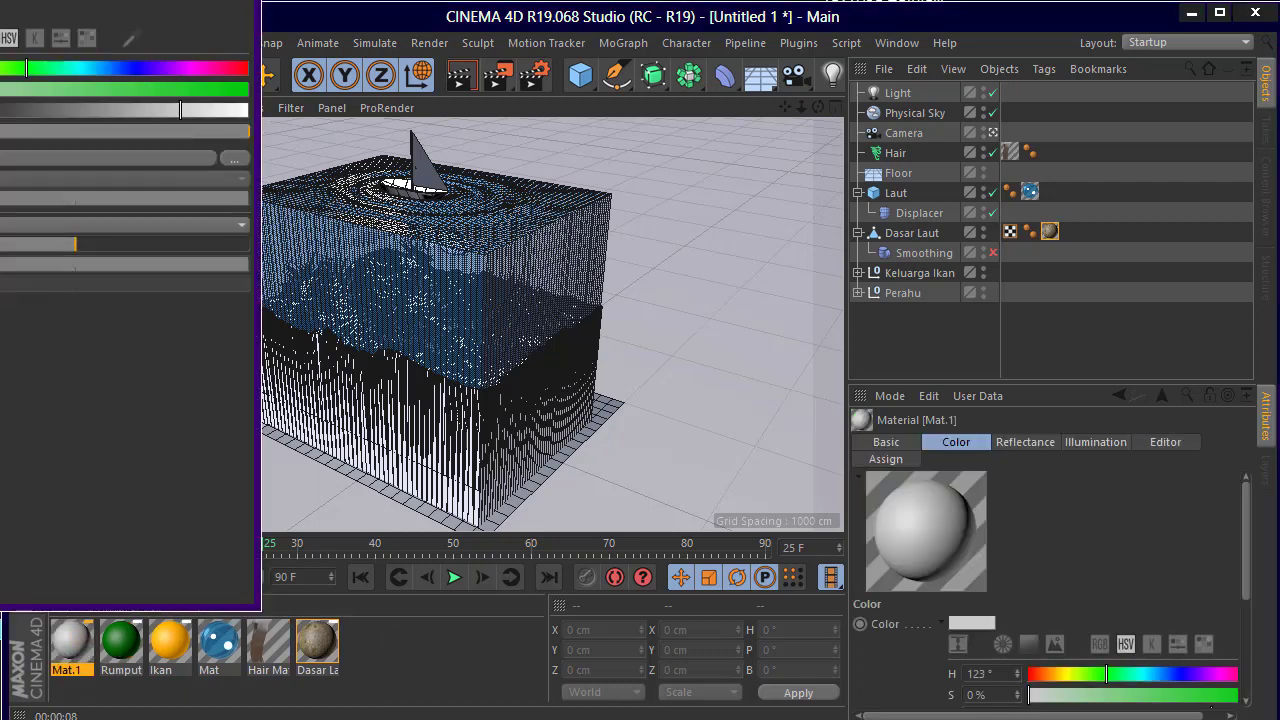
{"action": "left_click_drag", "start_coordinate": [74, 2], "coordinate": [790, 43]}
{"action": "type", "text": "Ka"}
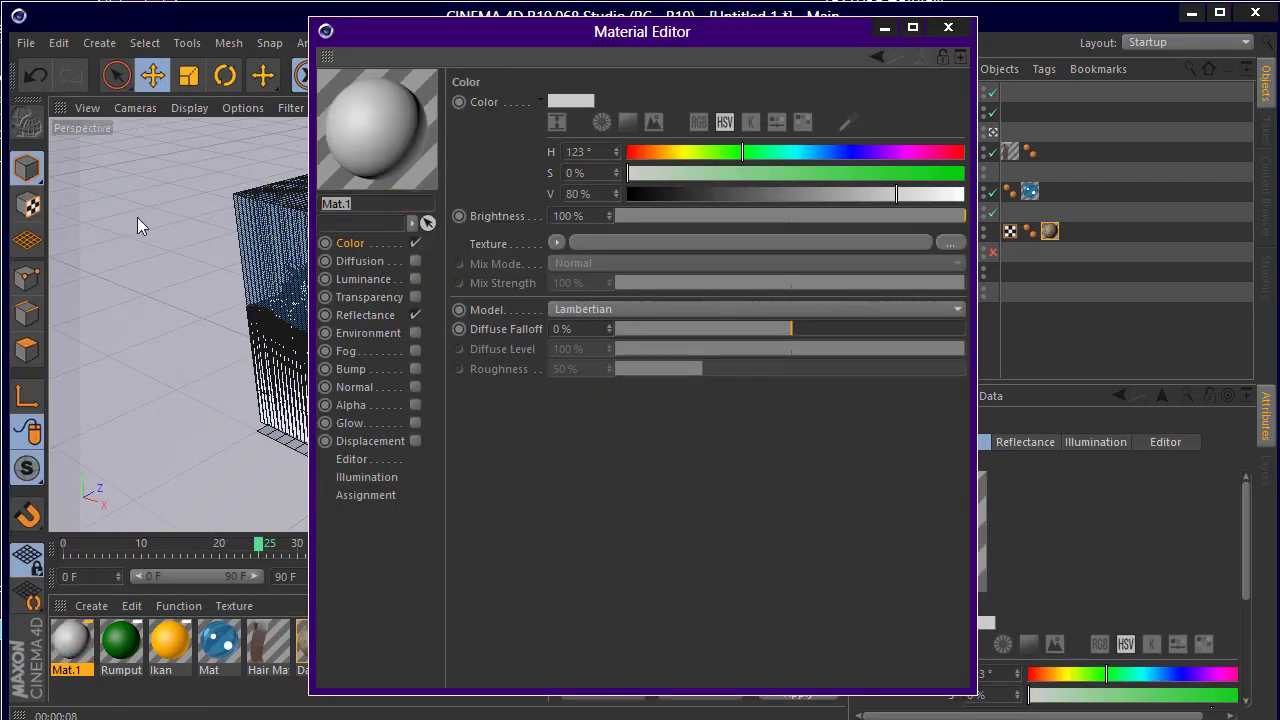
{"action": "type", "text": "pal"}
{"action": "key", "text": "Return"}
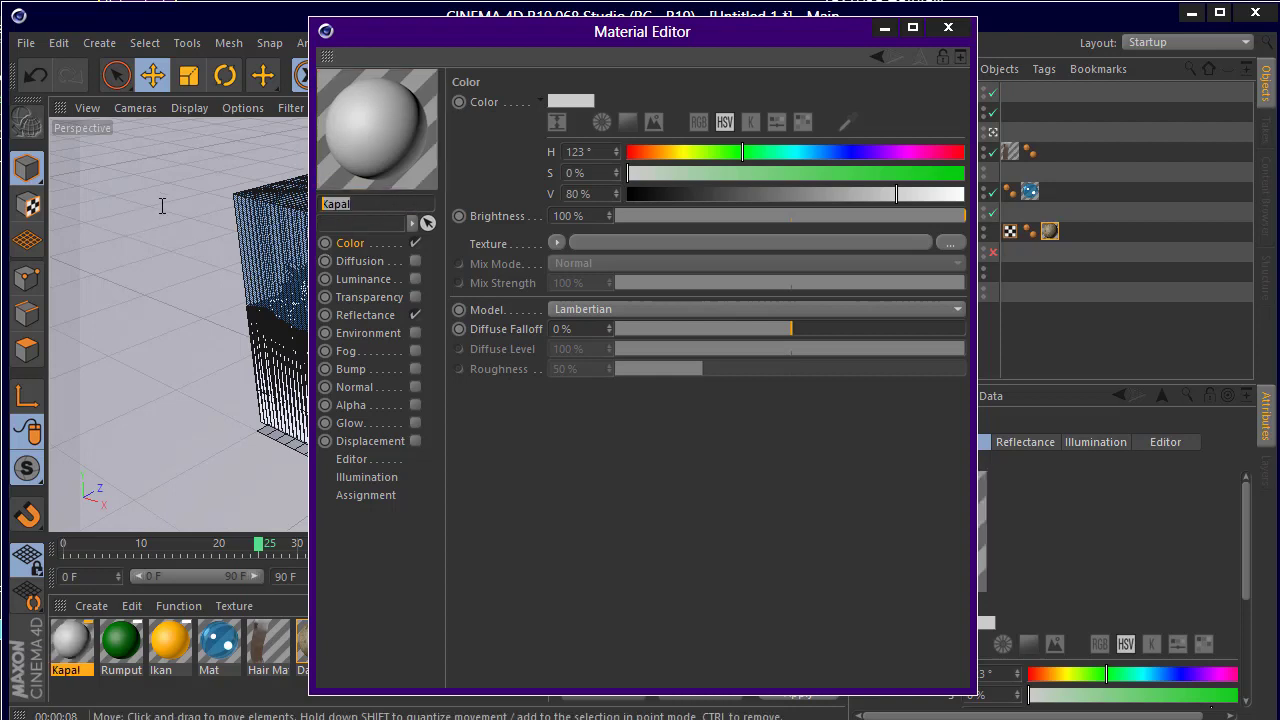
{"action": "type", "text": "i"}
{"action": "key", "text": "Return"}
{"action": "key", "text": "BackSpace"}
{"action": "type", "text": "u"}
{"action": "key", "text": "Return"}
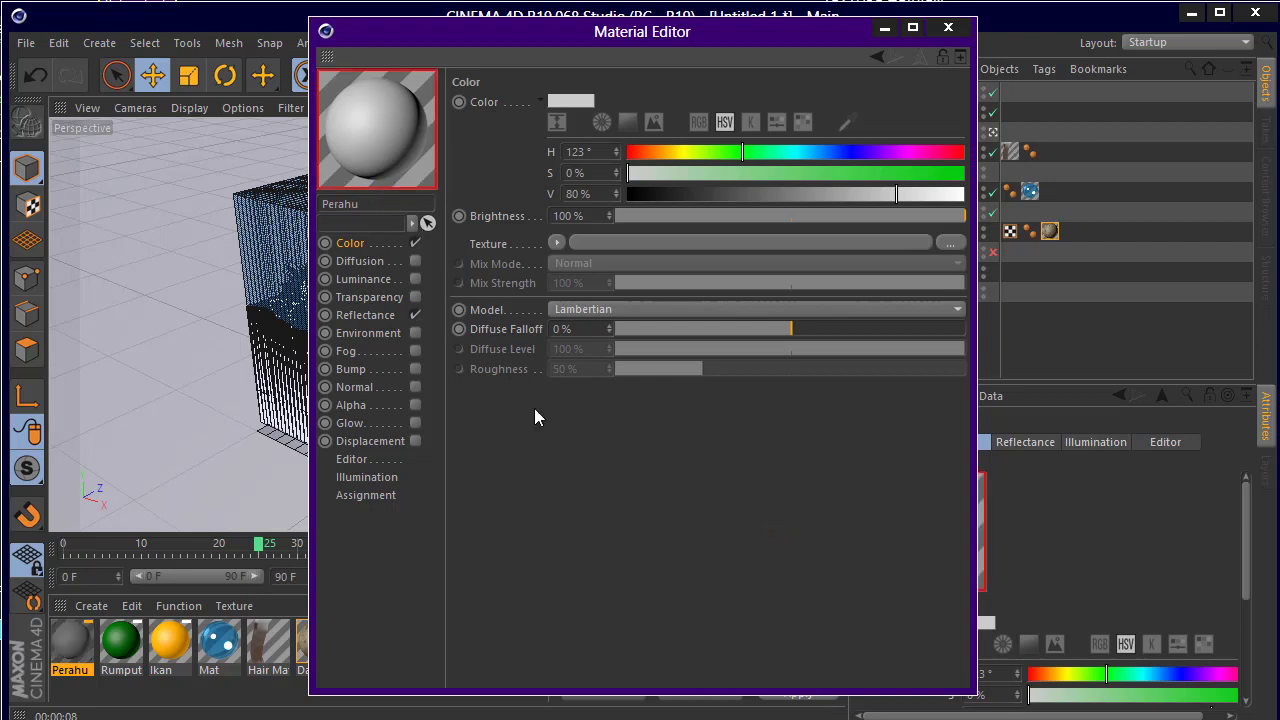
Load a Wood shader as the colour texture and make its gradient's right stop green
{"action": "left_click", "coordinate": [555, 243]}
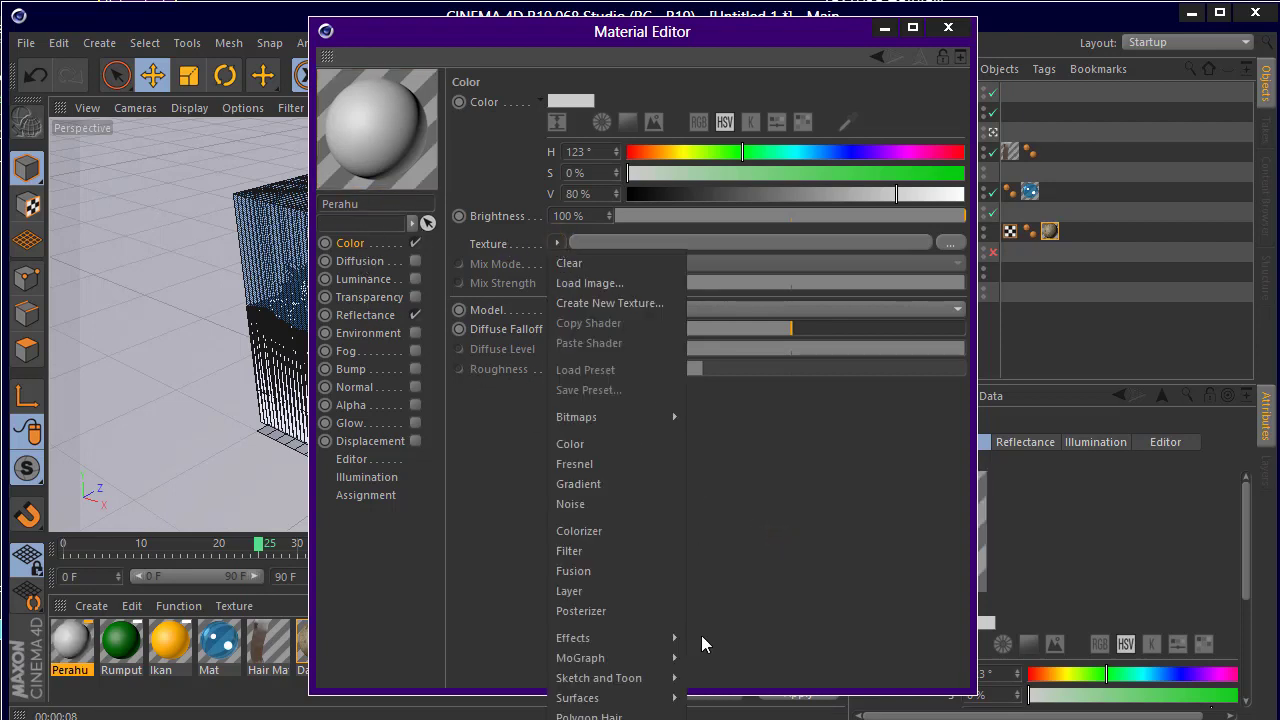
{"action": "left_click", "coordinate": [873, 588]}
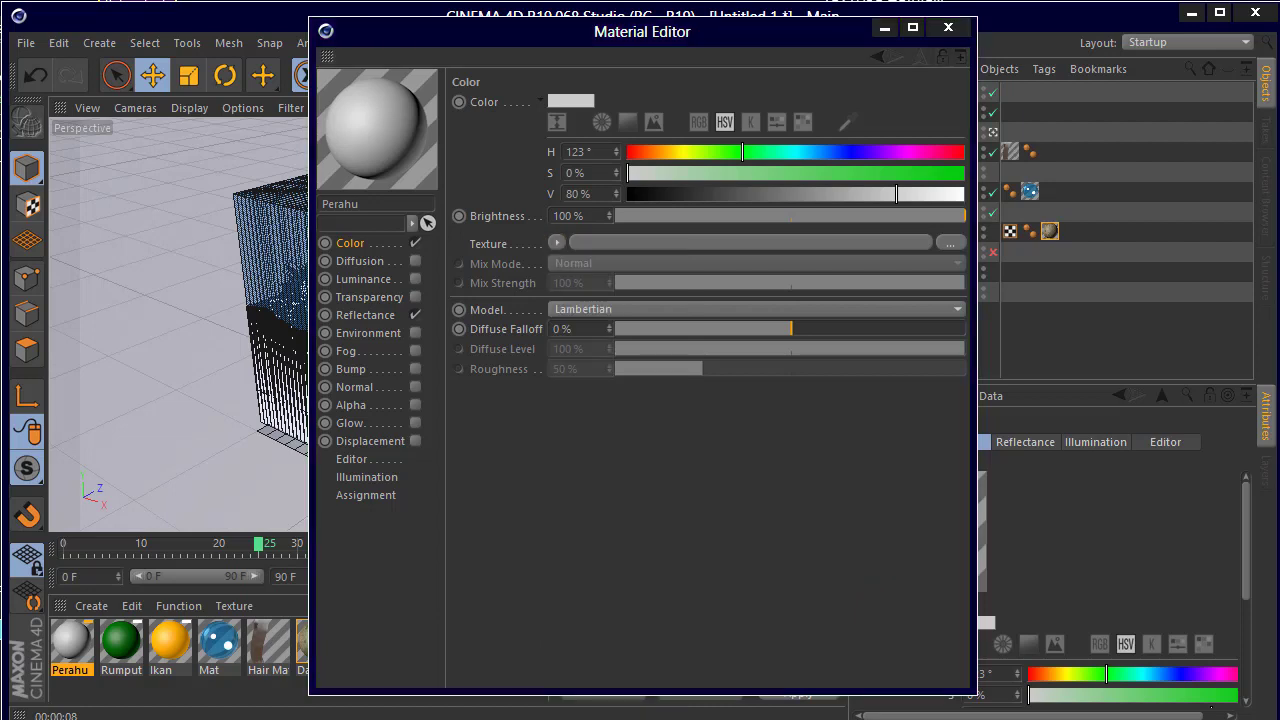
{"action": "left_click", "coordinate": [557, 243]}
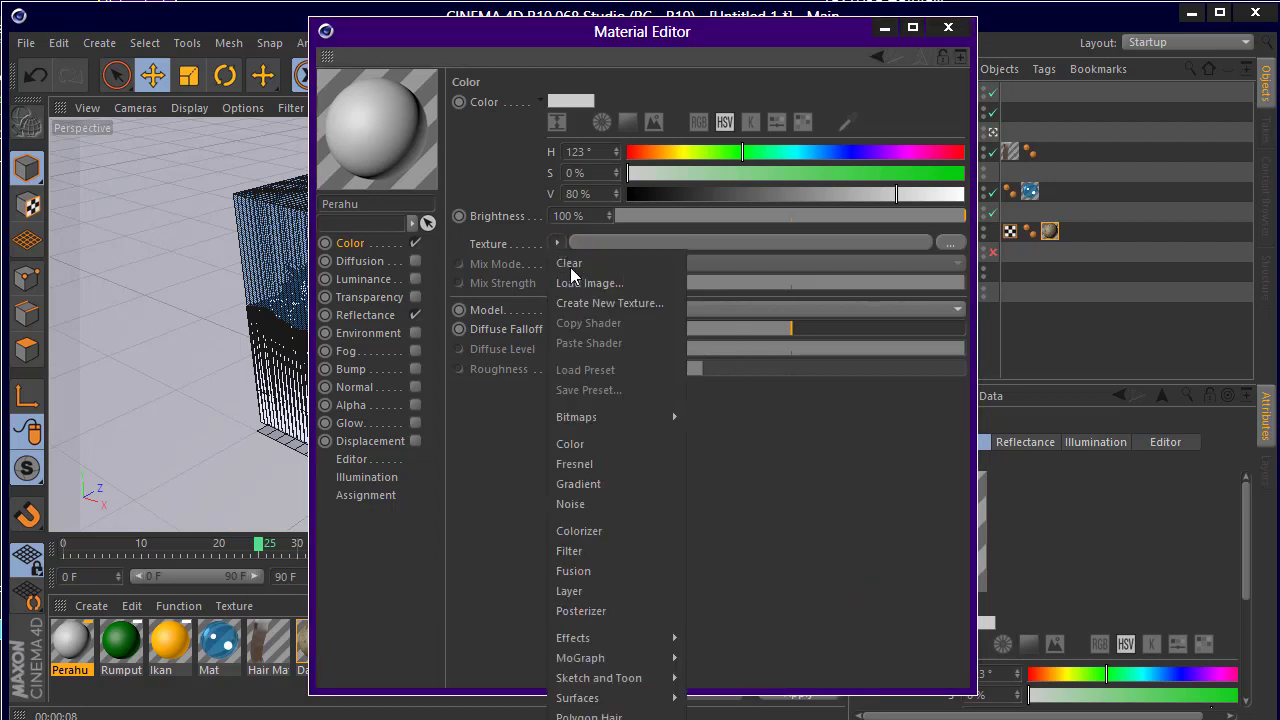
{"action": "mouse_move", "coordinate": [578, 698]}
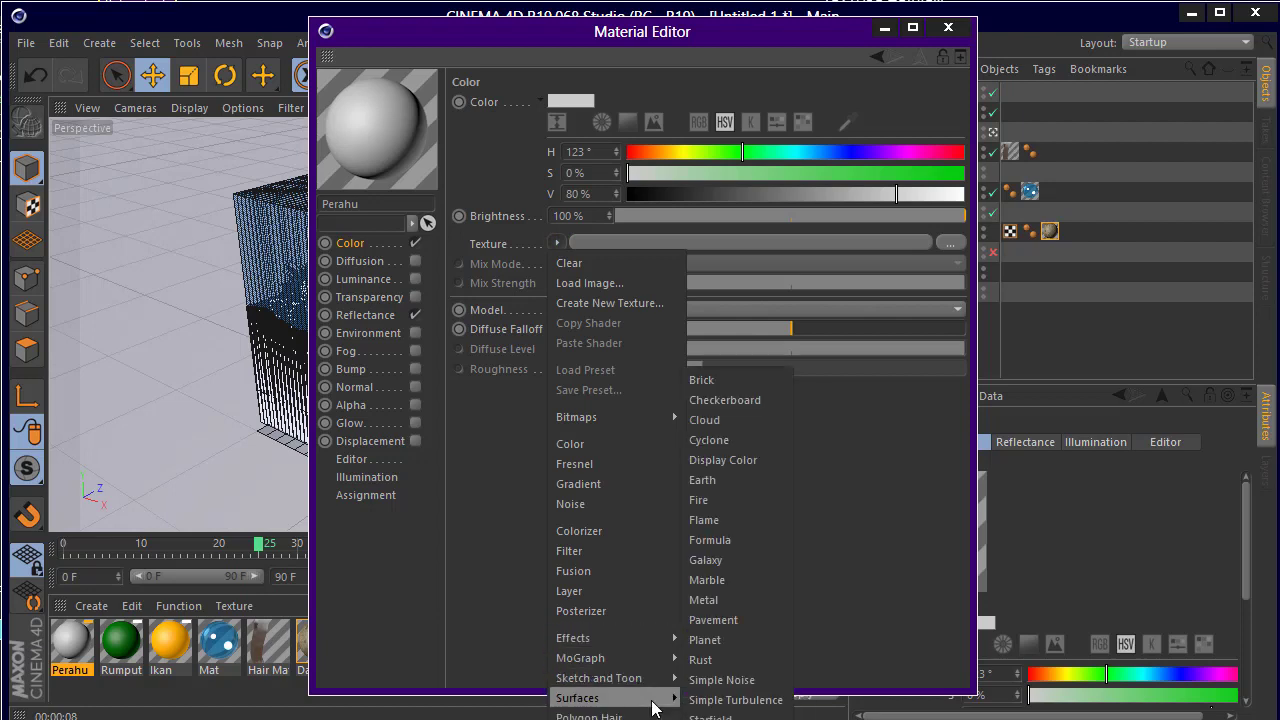
{"action": "left_click", "coordinate": [664, 431]}
{"action": "left_click", "coordinate": [575, 277]}
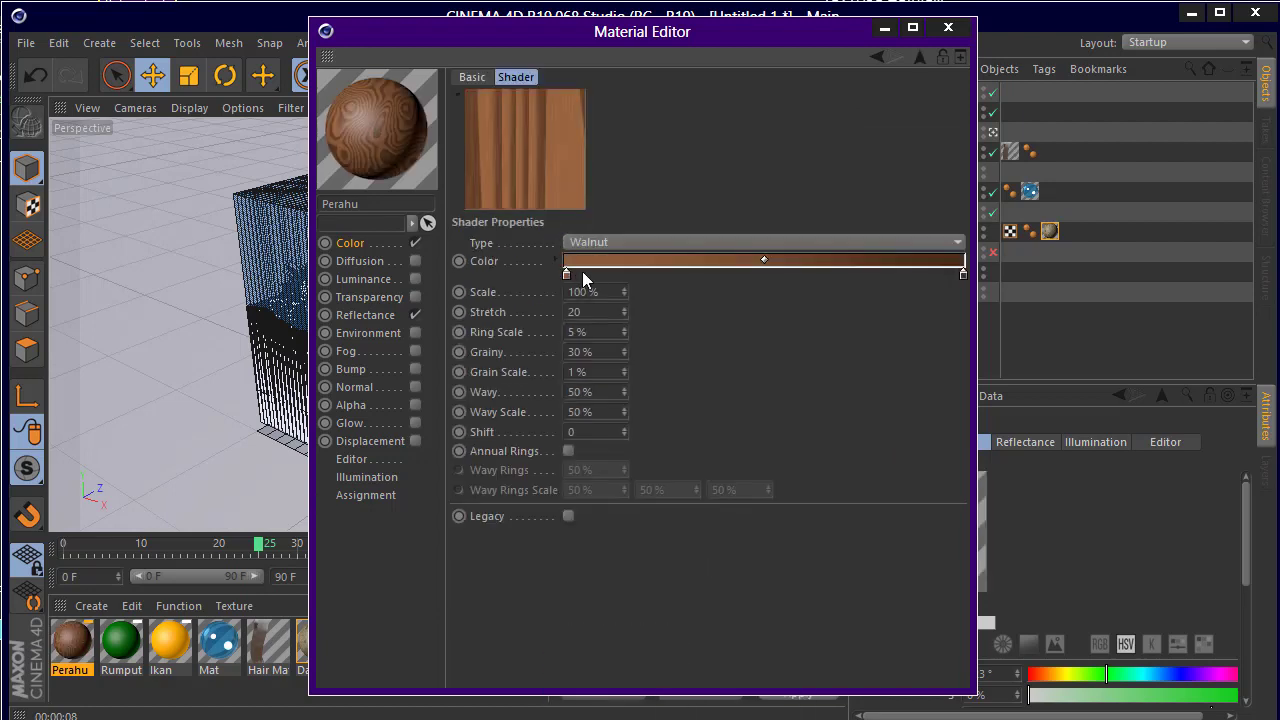
{"action": "double_click", "coordinate": [962, 273]}
{"action": "left_click_drag", "start_coordinate": [956, 274], "coordinate": [875, 280]}
{"action": "left_click", "coordinate": [924, 346]}
Tint the wood gradient's left stop a pale light orange-peach
{"action": "double_click", "coordinate": [568, 275]}
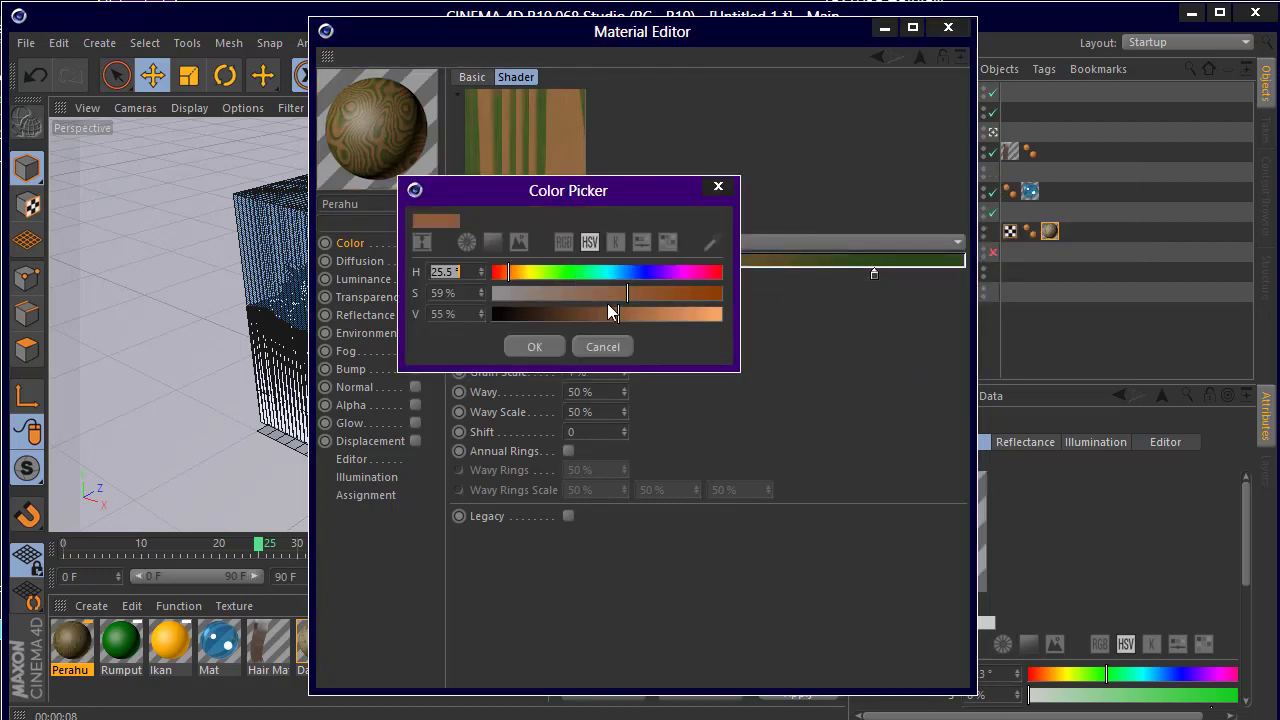
{"action": "mouse_move", "coordinate": [564, 296]}
{"action": "left_mouse_down"}
{"action": "mouse_move", "coordinate": [548, 292]}
{"action": "mouse_move", "coordinate": [645, 315]}
{"action": "mouse_move", "coordinate": [603, 288]}
{"action": "mouse_move", "coordinate": [757, 312]}
{"action": "left_mouse_up"}
{"action": "left_click", "coordinate": [537, 277]}
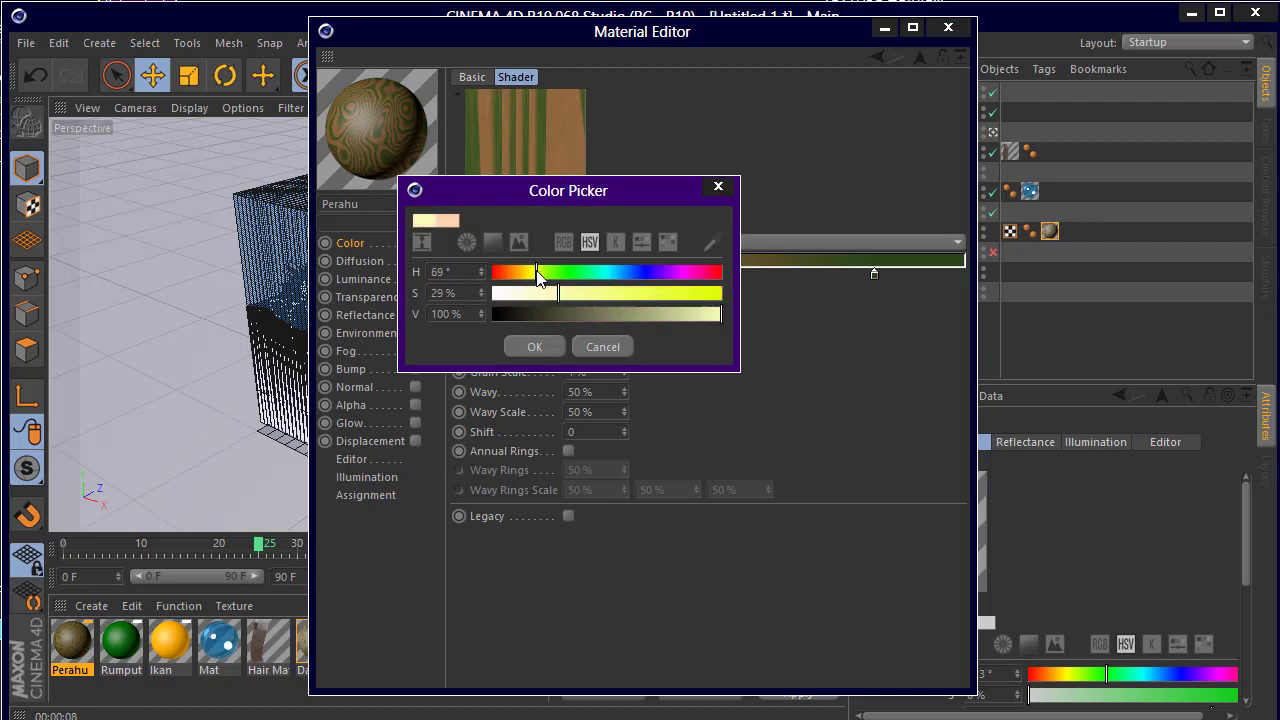
{"action": "left_click", "coordinate": [520, 345]}
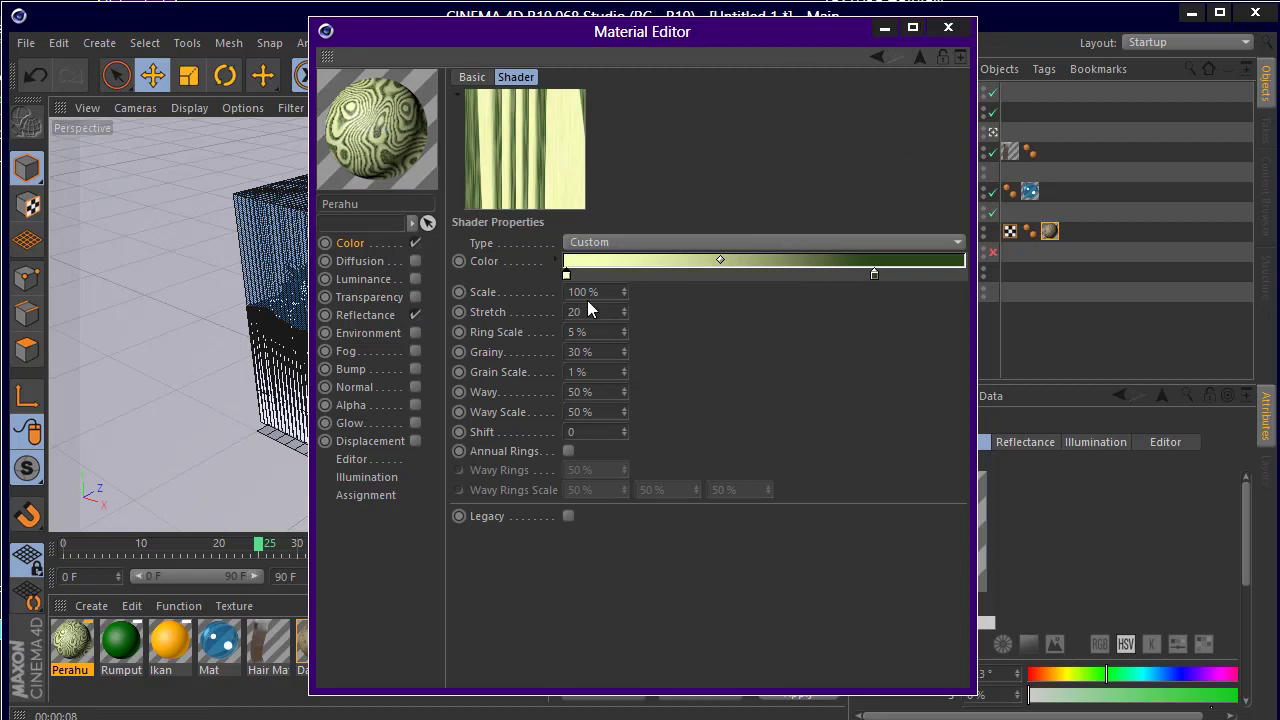
{"action": "double_click", "coordinate": [566, 278]}
{"action": "left_click_drag", "start_coordinate": [533, 277], "coordinate": [518, 278]}
{"action": "left_click", "coordinate": [537, 348]}
{"action": "double_click", "coordinate": [567, 274]}
{"action": "mouse_move", "coordinate": [527, 276]}
{"action": "left_mouse_down"}
{"action": "mouse_move", "coordinate": [513, 277]}
{"action": "mouse_move", "coordinate": [576, 290]}
{"action": "left_mouse_up"}
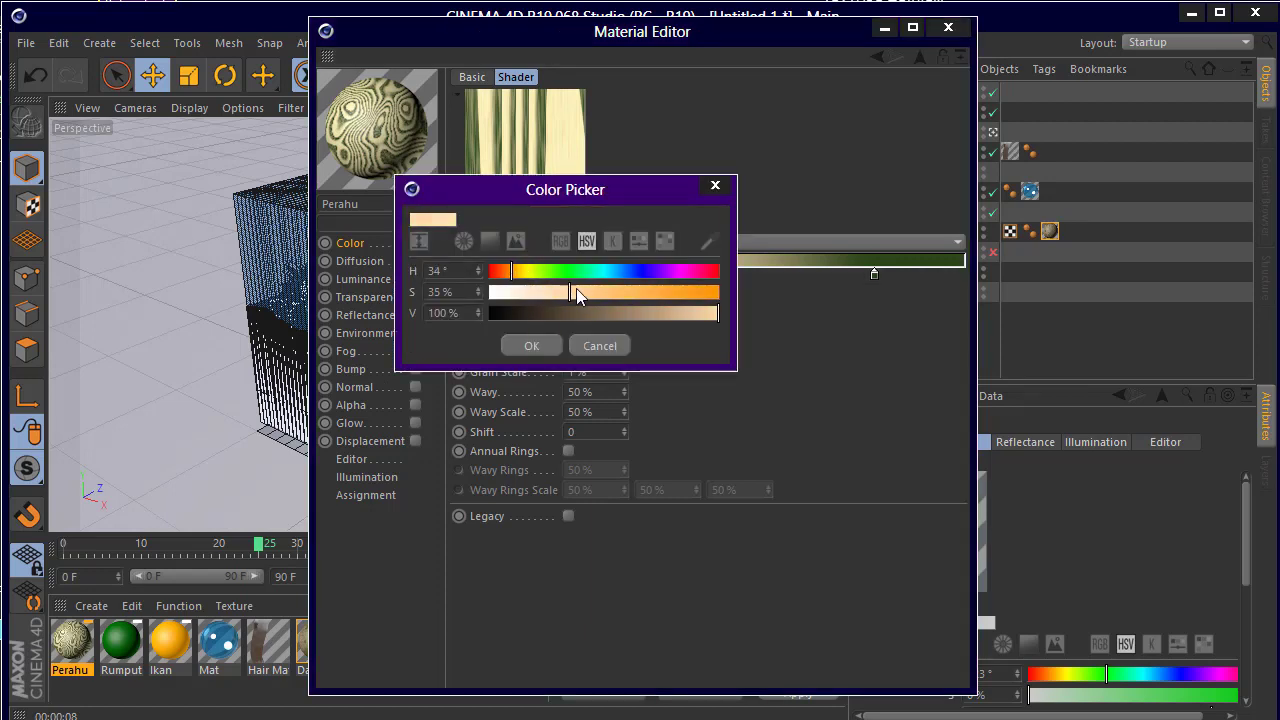
{"action": "left_click", "coordinate": [531, 346]}
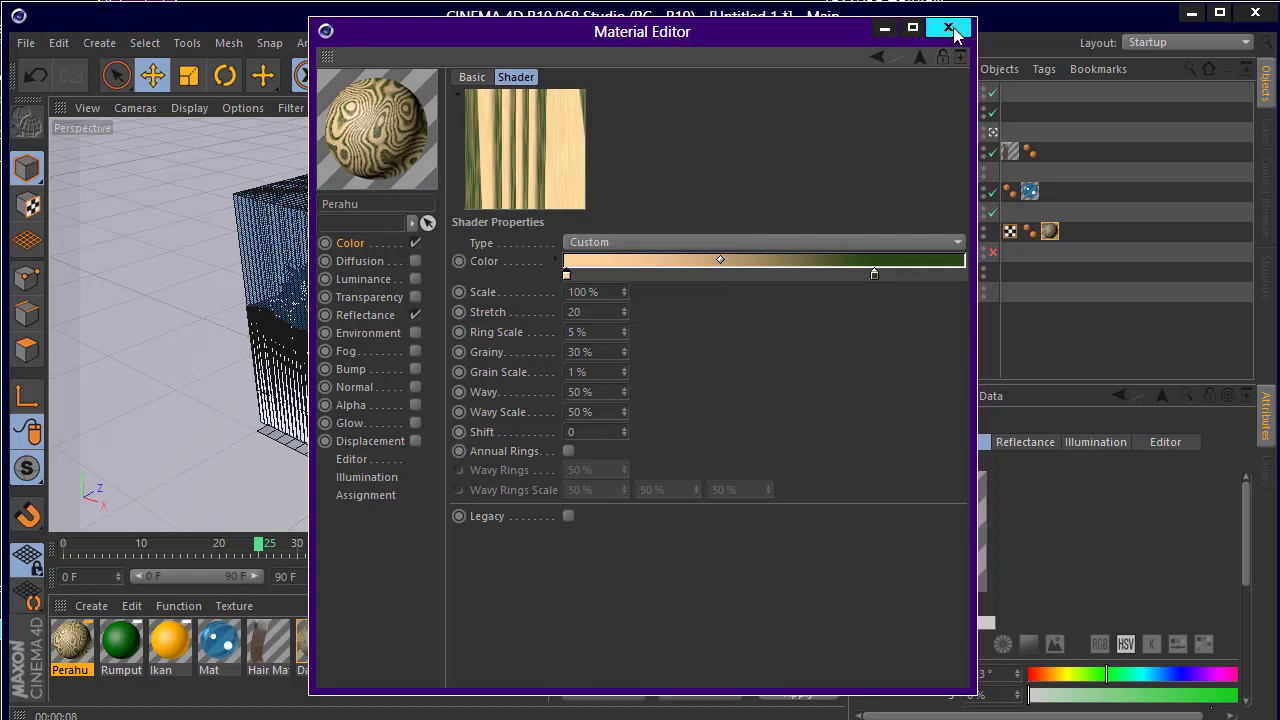
Brighten the gradient's green end and close the material editor
{"action": "double_click", "coordinate": [871, 275]}
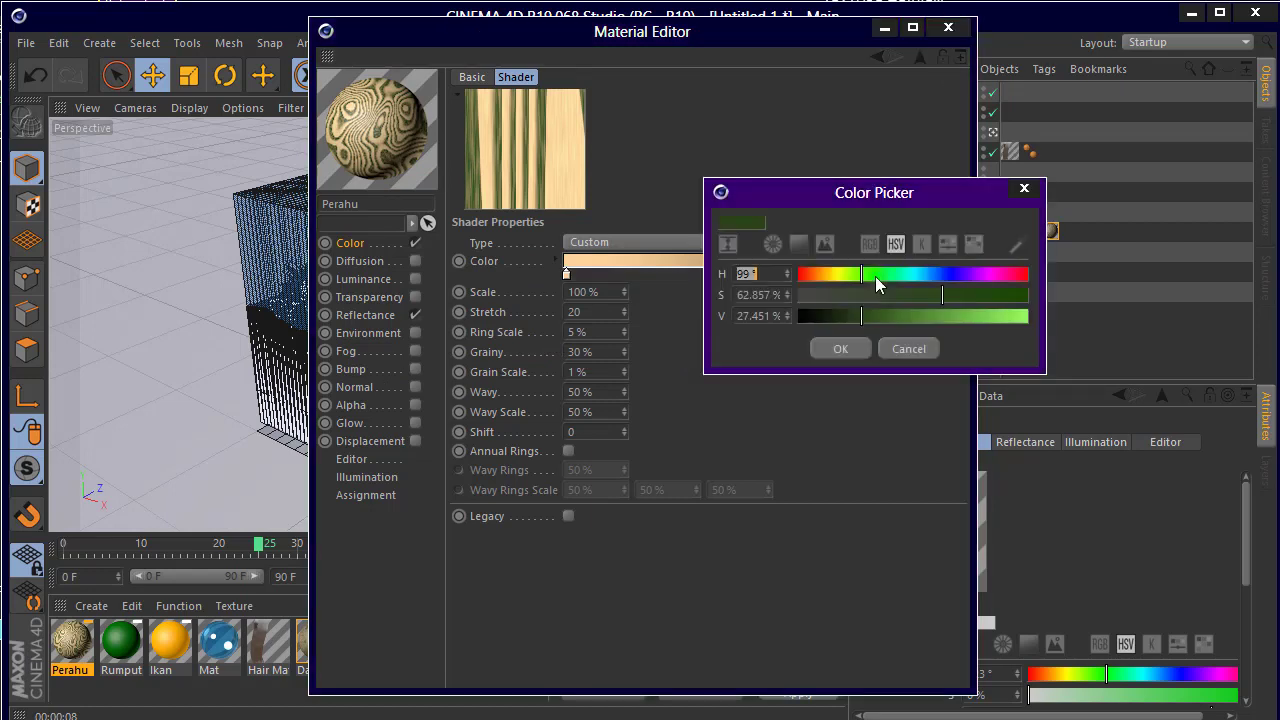
{"action": "left_click_drag", "start_coordinate": [855, 322], "coordinate": [886, 318]}
{"action": "left_click", "coordinate": [840, 349]}
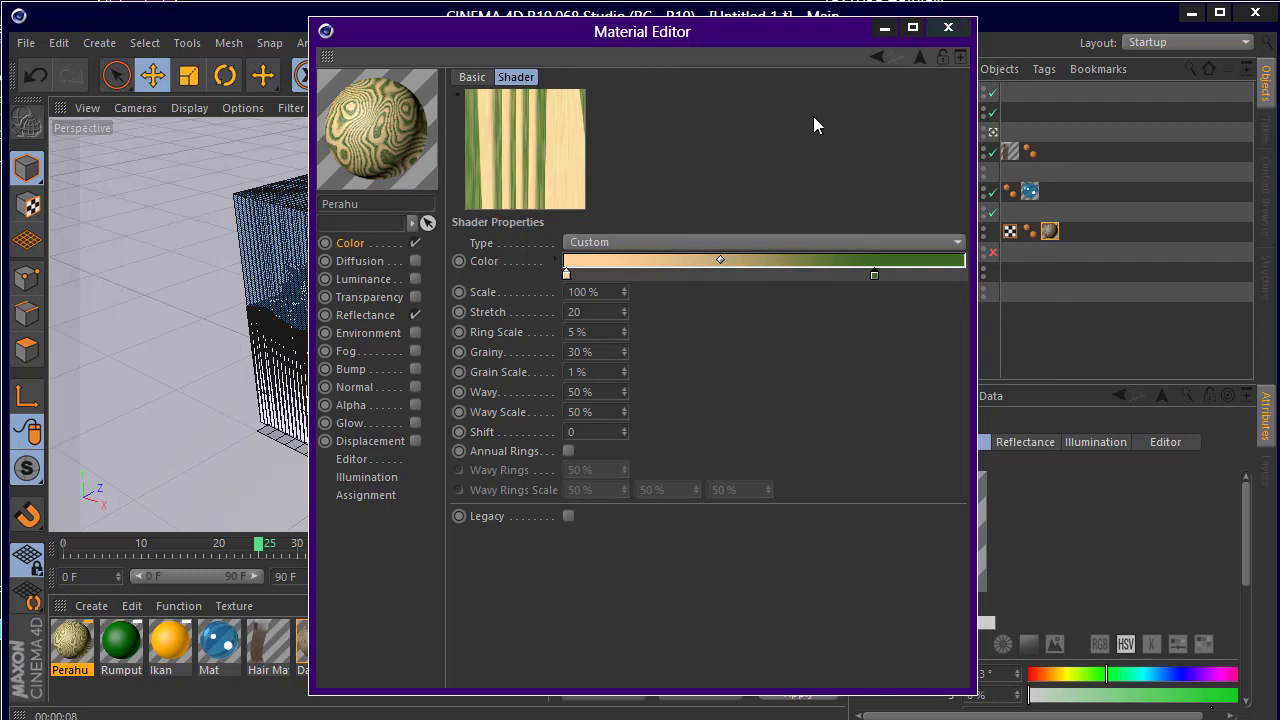
{"action": "left_click", "coordinate": [948, 27]}
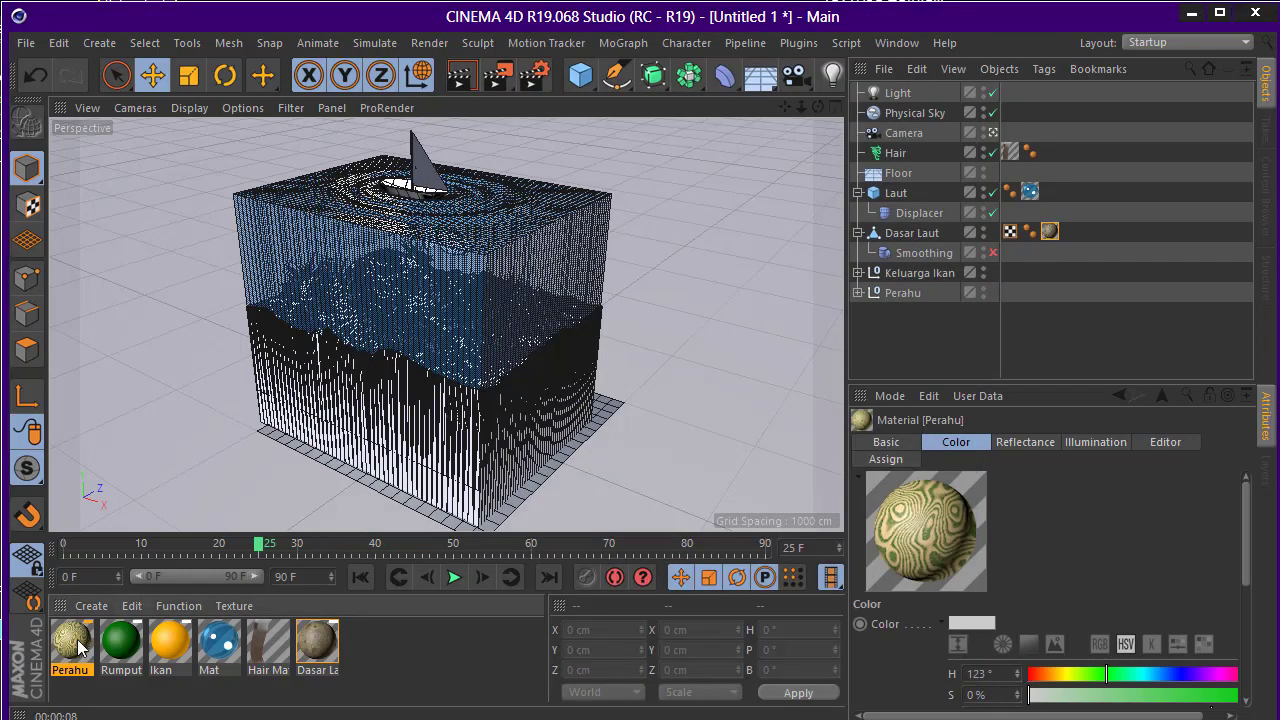
Apply the Perahu material to the Perahu group and move its tag onto the Cylinder
{"action": "mouse_move", "coordinate": [937, 101]}
{"action": "left_mouse_down"}
{"action": "mouse_move", "coordinate": [886, 115]}
{"action": "mouse_move", "coordinate": [903, 200]}
{"action": "mouse_move", "coordinate": [876, 185]}
{"action": "mouse_move", "coordinate": [896, 222]}
{"action": "mouse_move", "coordinate": [899, 290]}
{"action": "left_mouse_up"}
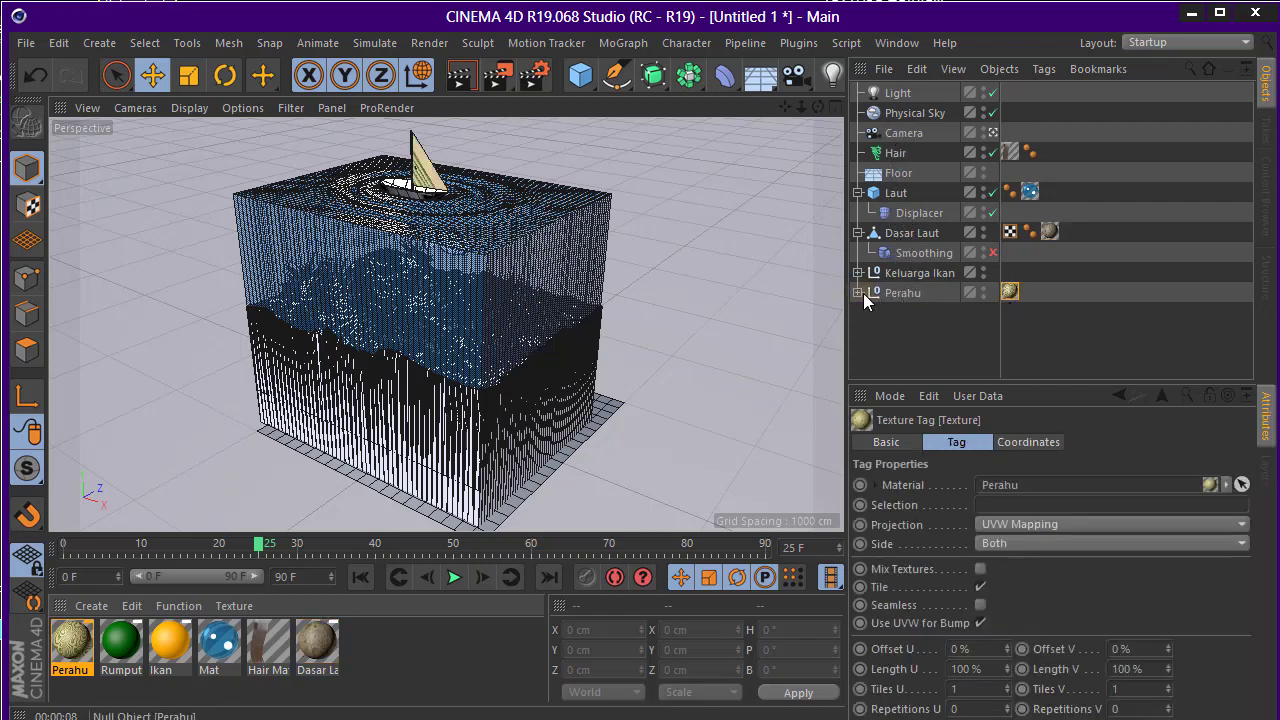
{"action": "left_click", "coordinate": [858, 292]}
{"action": "left_click_drag", "start_coordinate": [1010, 292], "coordinate": [1050, 312]}
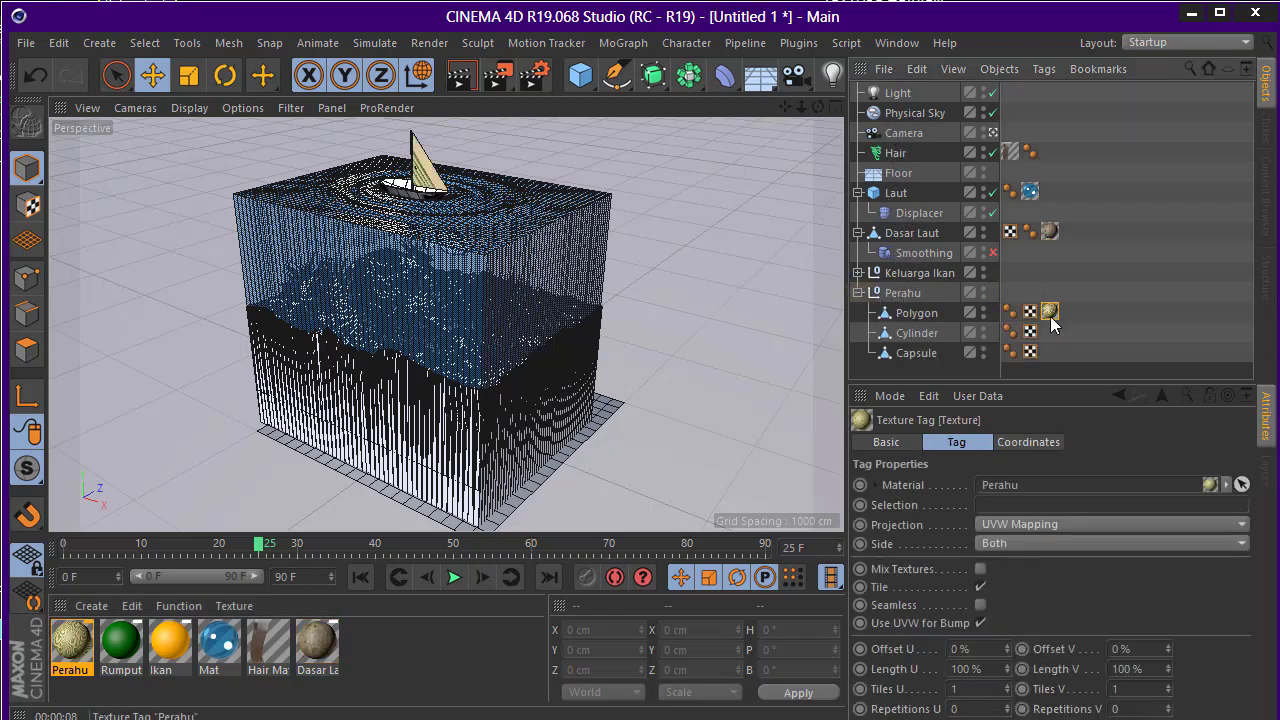
{"action": "left_click_drag", "start_coordinate": [1050, 314], "coordinate": [1050, 352]}
Rename the Cylinder to Tiang, the Capsule to Perahu and the Polygon to Bendera
{"action": "left_click", "coordinate": [917, 333]}
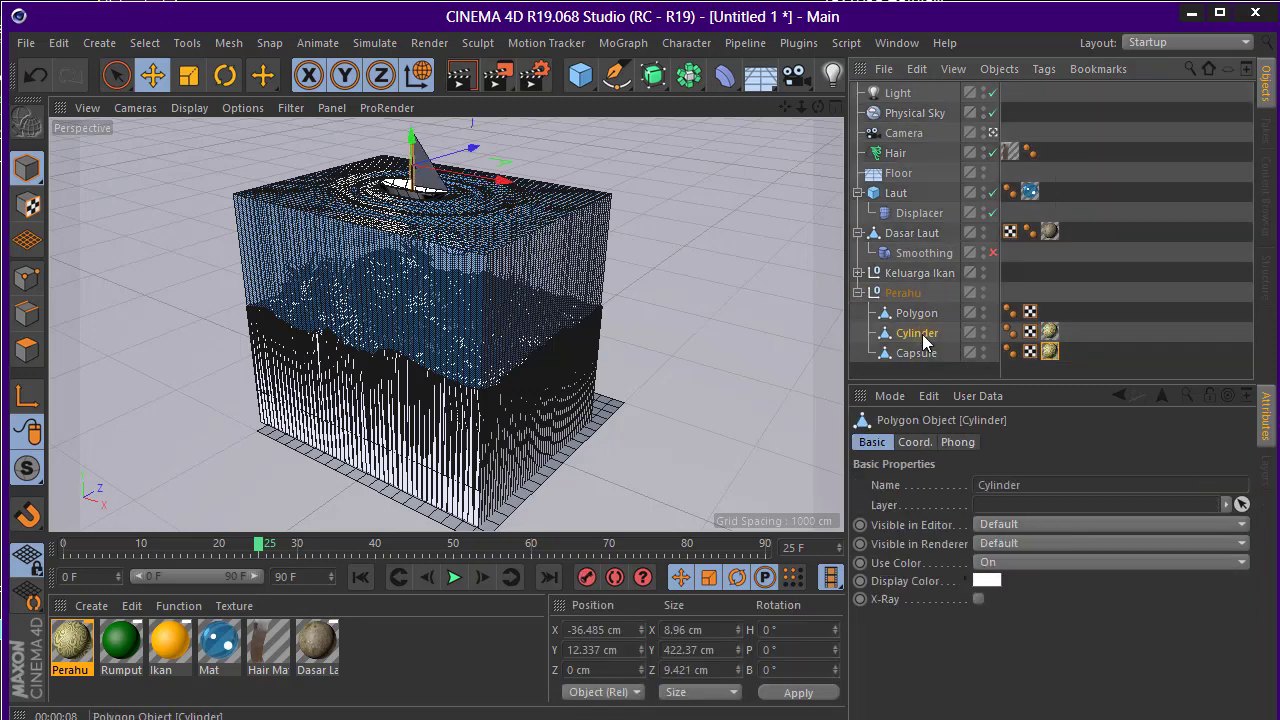
{"action": "double_click", "coordinate": [922, 334]}
{"action": "type", "text": "Tiang"}
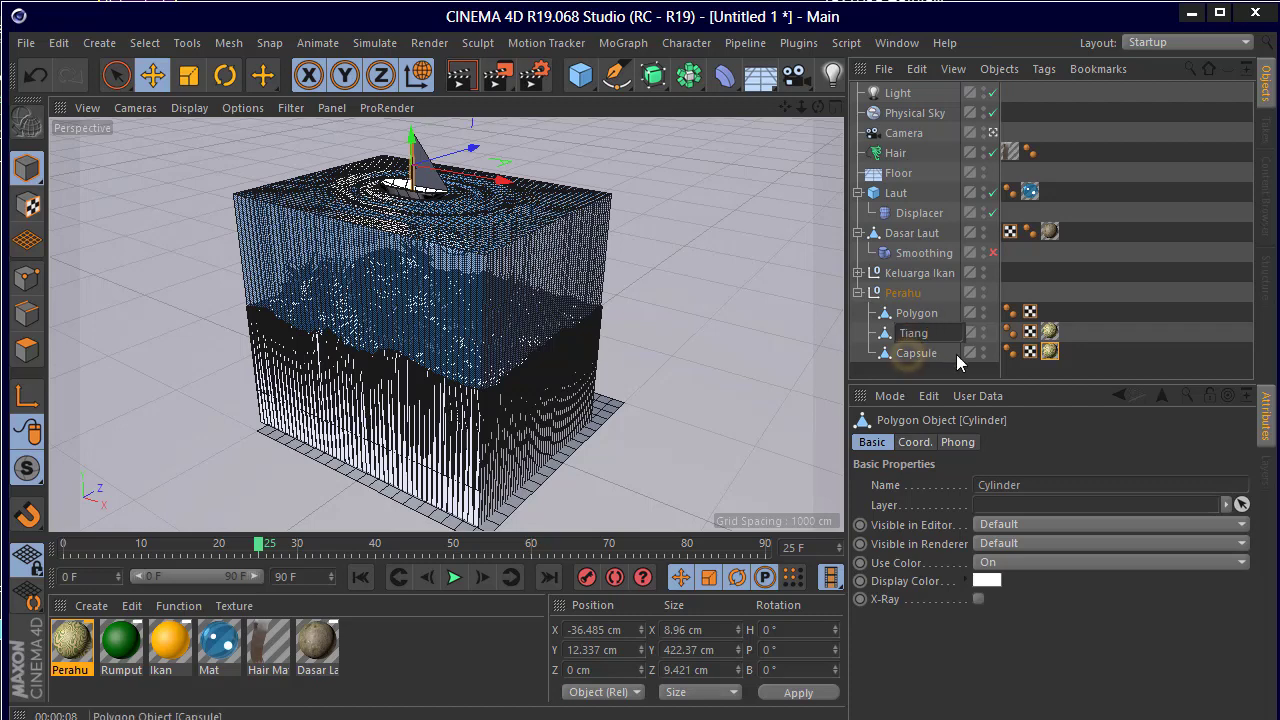
{"action": "key", "text": "Return"}
{"action": "double_click", "coordinate": [907, 355]}
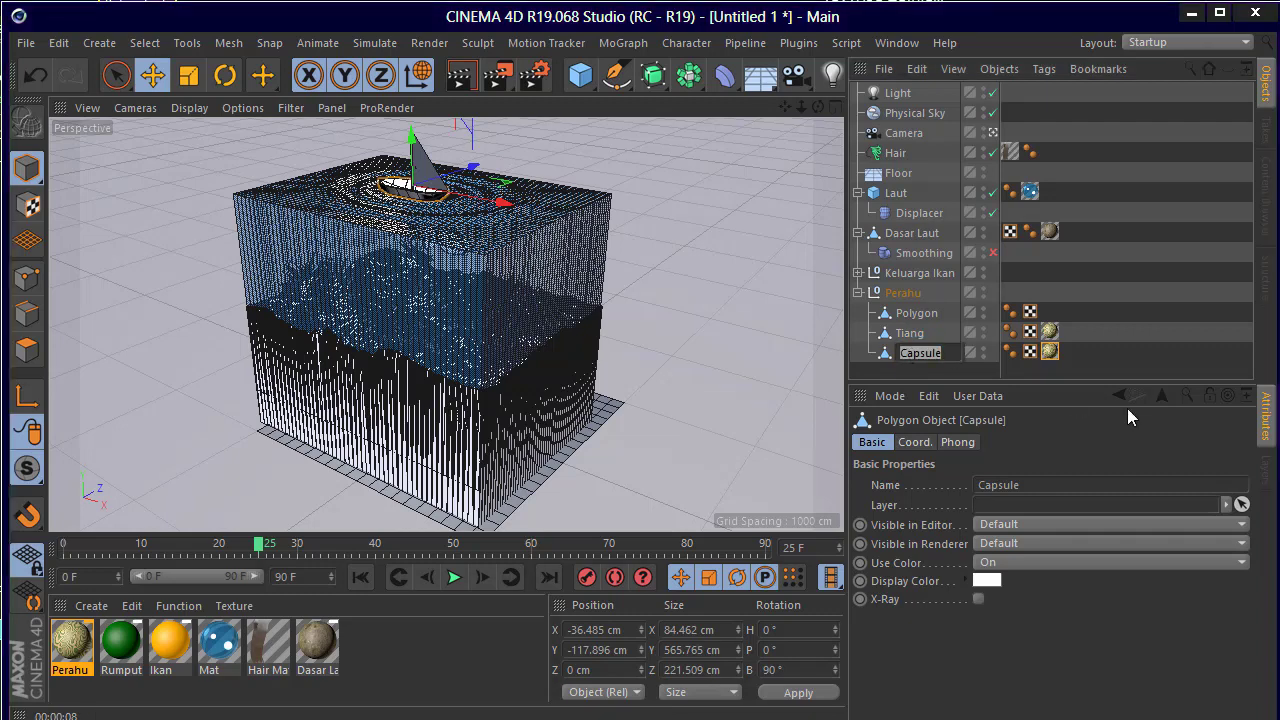
{"action": "type", "text": "Pera"}
{"action": "type", "text": "hu"}
{"action": "key", "text": "Return"}
{"action": "double_click", "coordinate": [916, 313]}
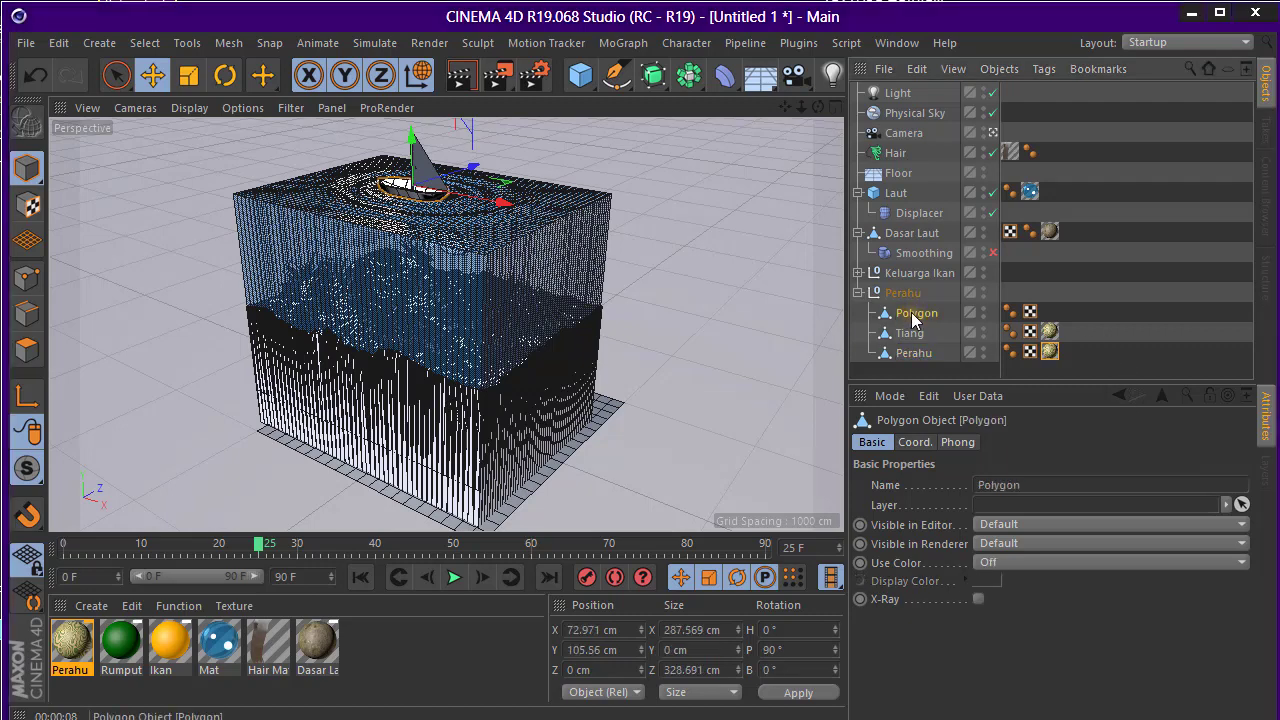
{"action": "type", "text": "Bendera"}
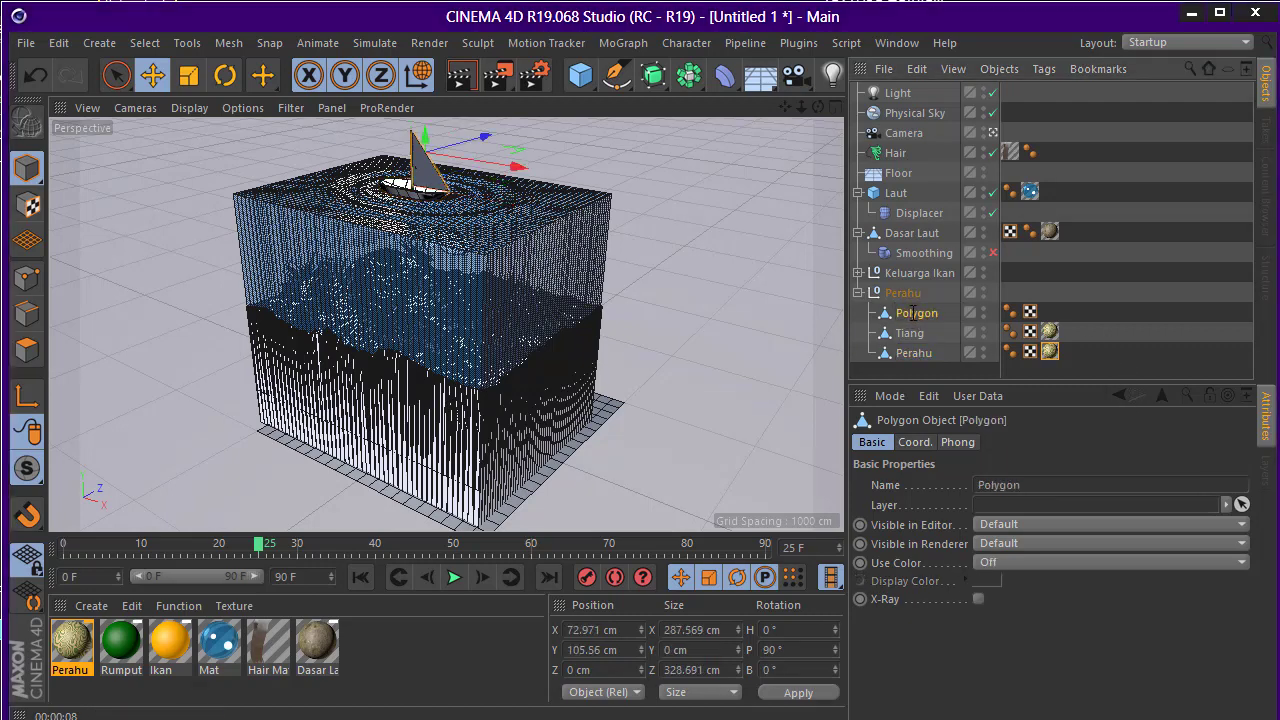
{"action": "key", "text": "Return"}
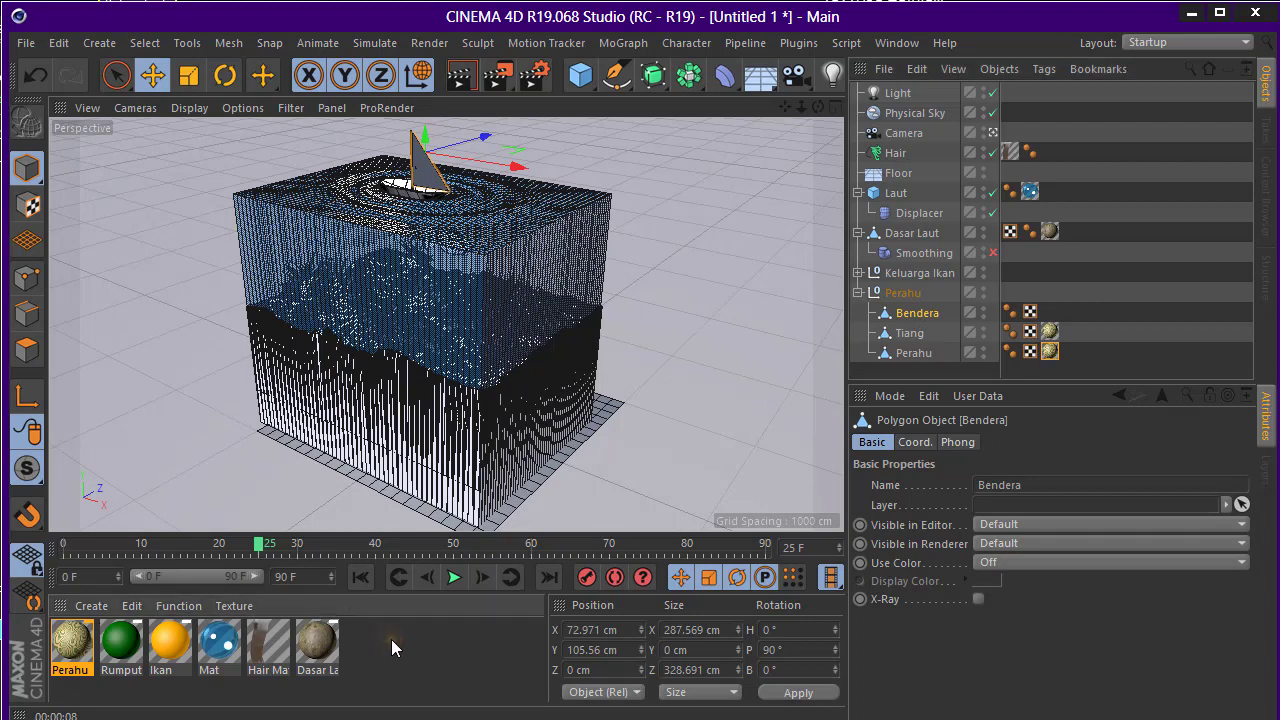
{"action": "double_click", "coordinate": [391, 639]}
Give Mat.1 a saturated orange-red colour with a vertical 2D-V Gradient texture
{"action": "double_click", "coordinate": [73, 640]}
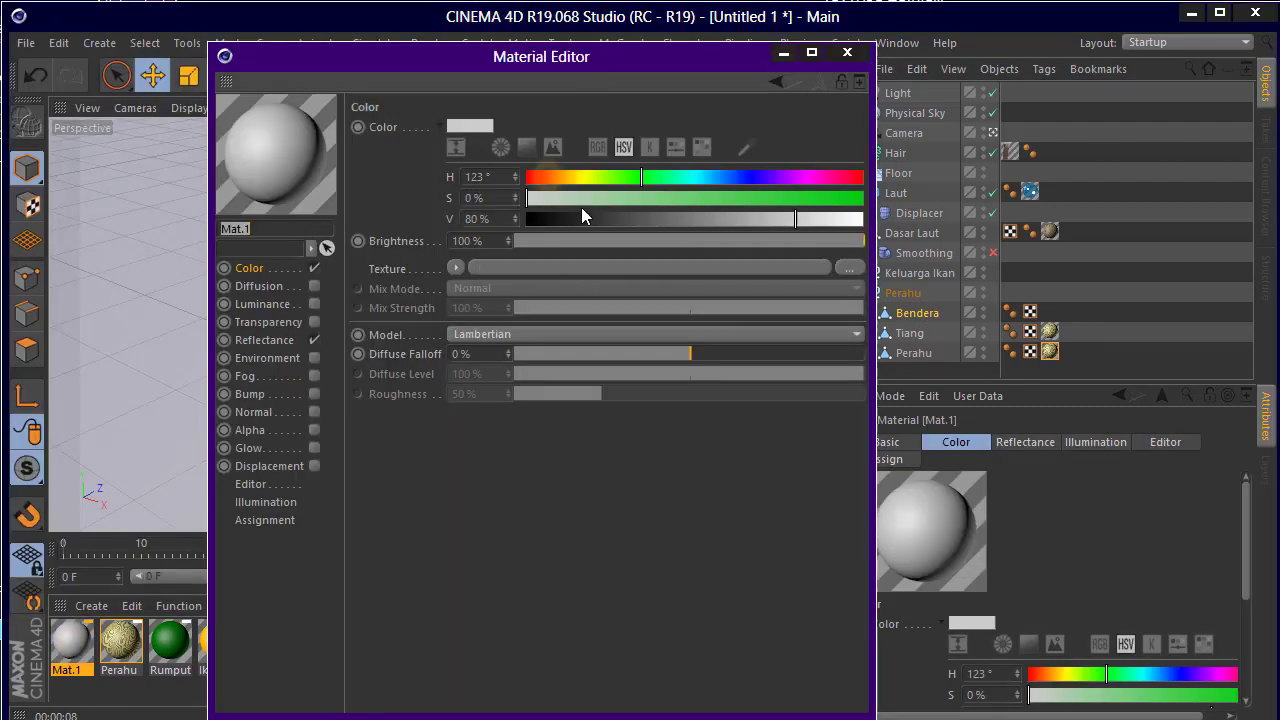
{"action": "left_click", "coordinate": [861, 198]}
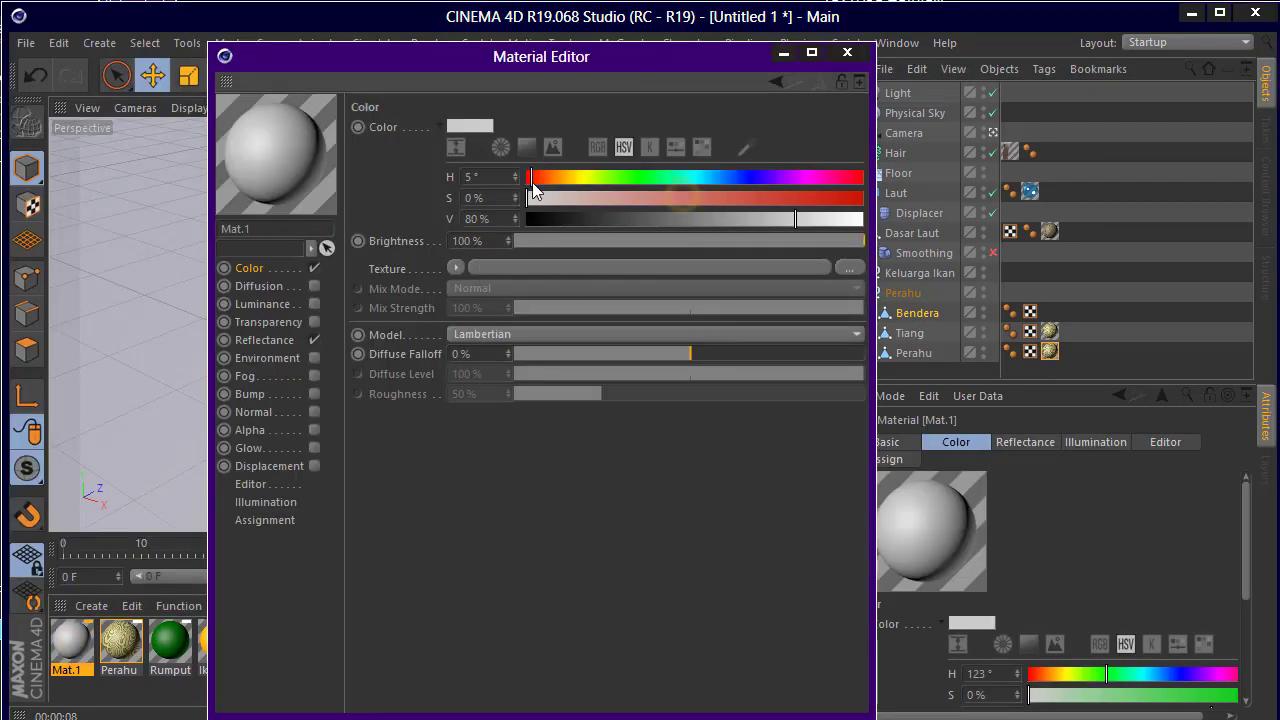
{"action": "left_click", "coordinate": [535, 177]}
{"action": "left_click", "coordinate": [493, 267]}
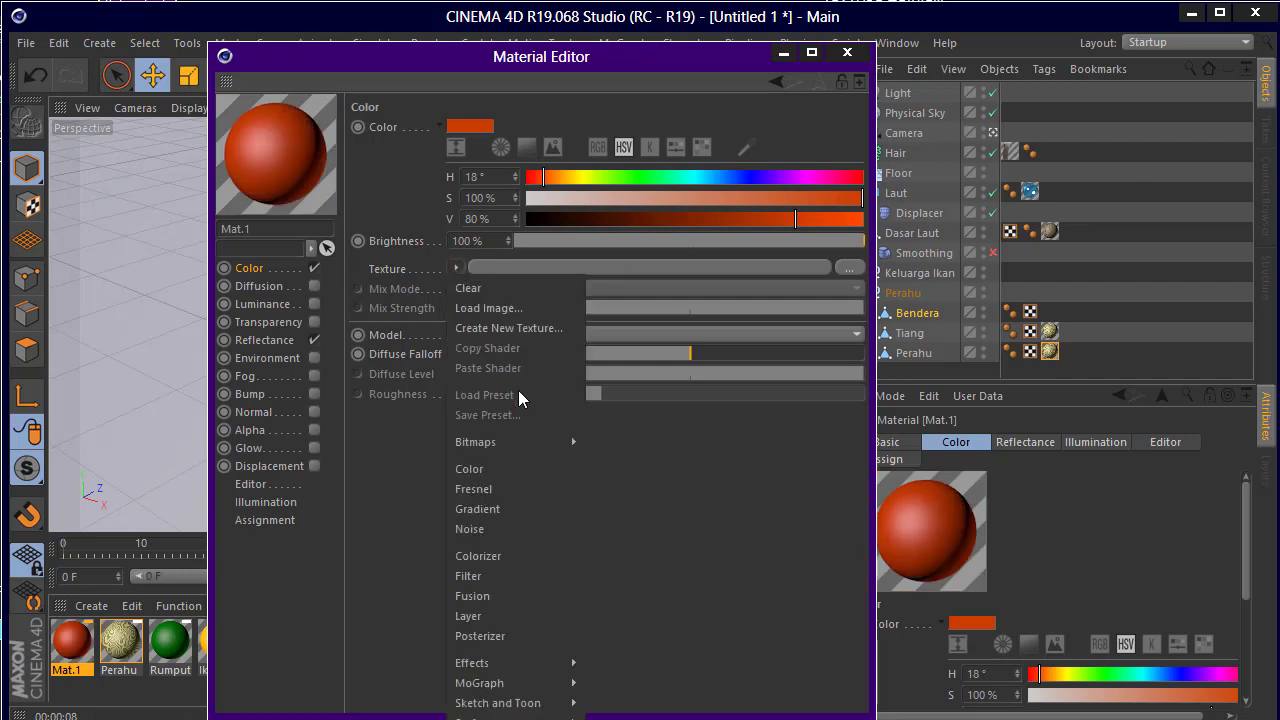
{"action": "left_click", "coordinate": [524, 505]}
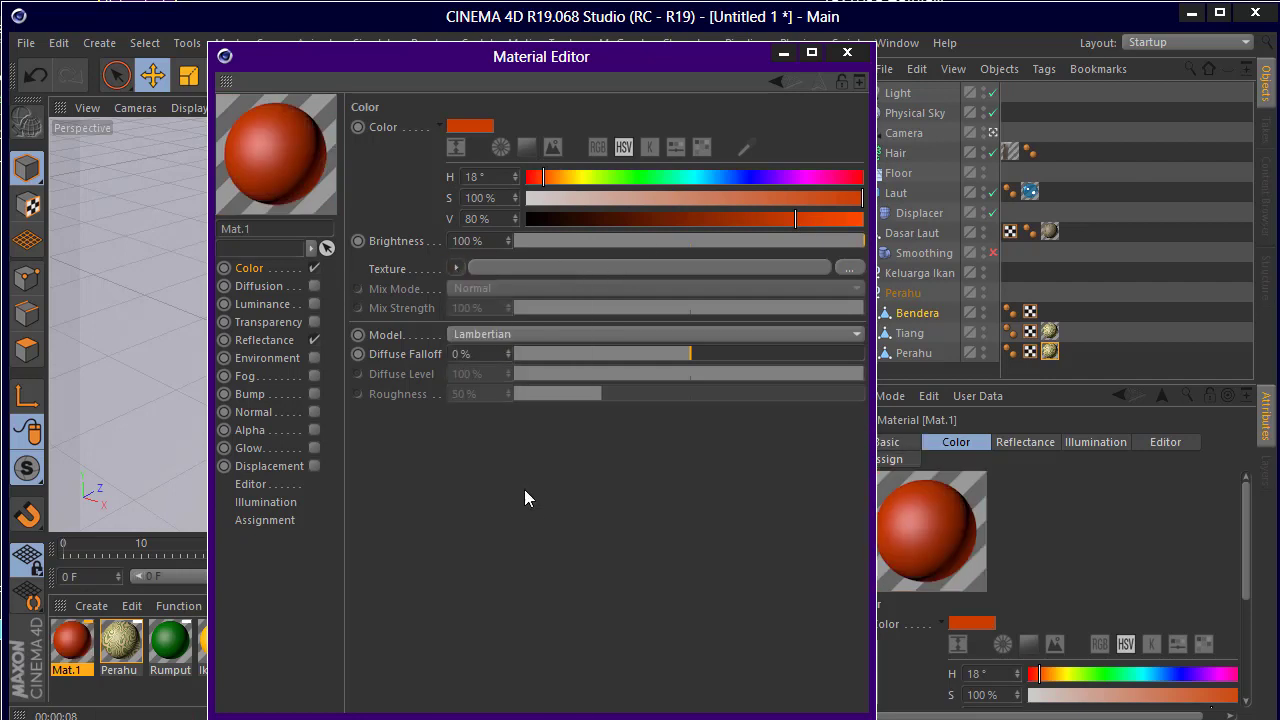
{"action": "left_click", "coordinate": [465, 299]}
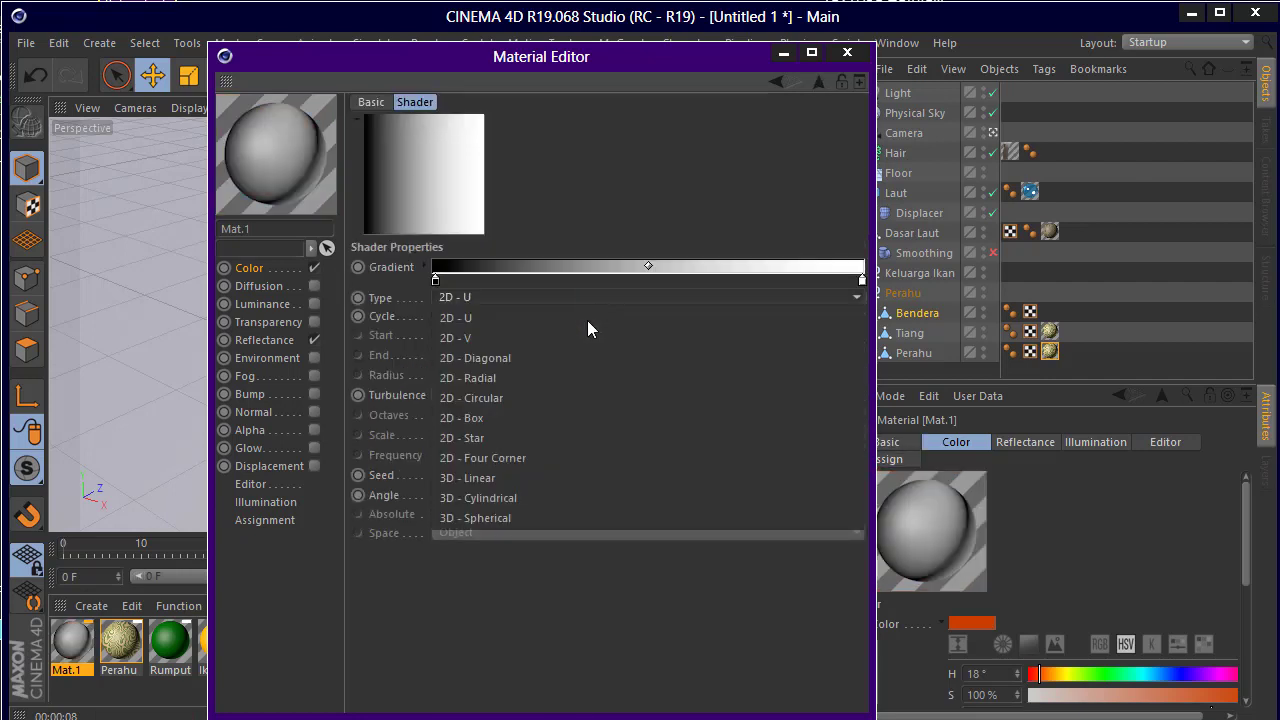
{"action": "left_click", "coordinate": [583, 335]}
Make the gradient a hard-edged red and white split and apply Mat.1 to the flag
{"action": "double_click", "coordinate": [436, 281]}
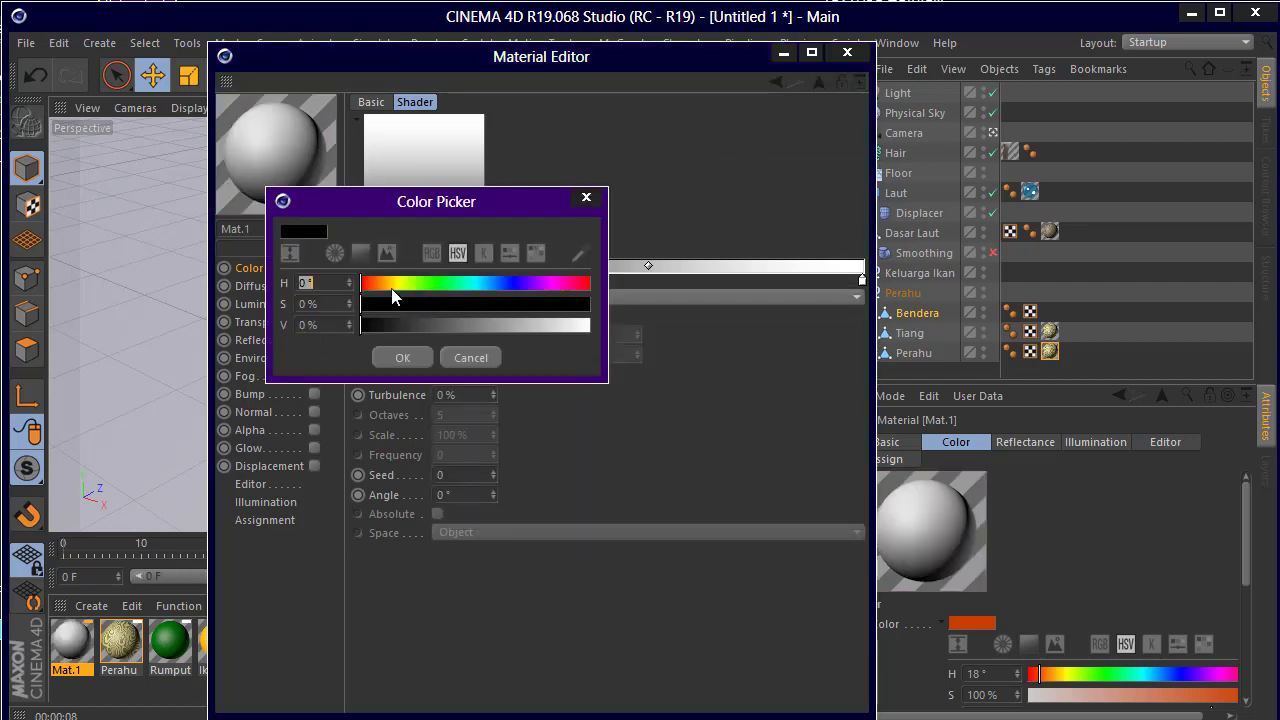
{"action": "mouse_move", "coordinate": [445, 304]}
{"action": "left_mouse_down"}
{"action": "mouse_move", "coordinate": [590, 304]}
{"action": "mouse_move", "coordinate": [667, 328]}
{"action": "left_mouse_up"}
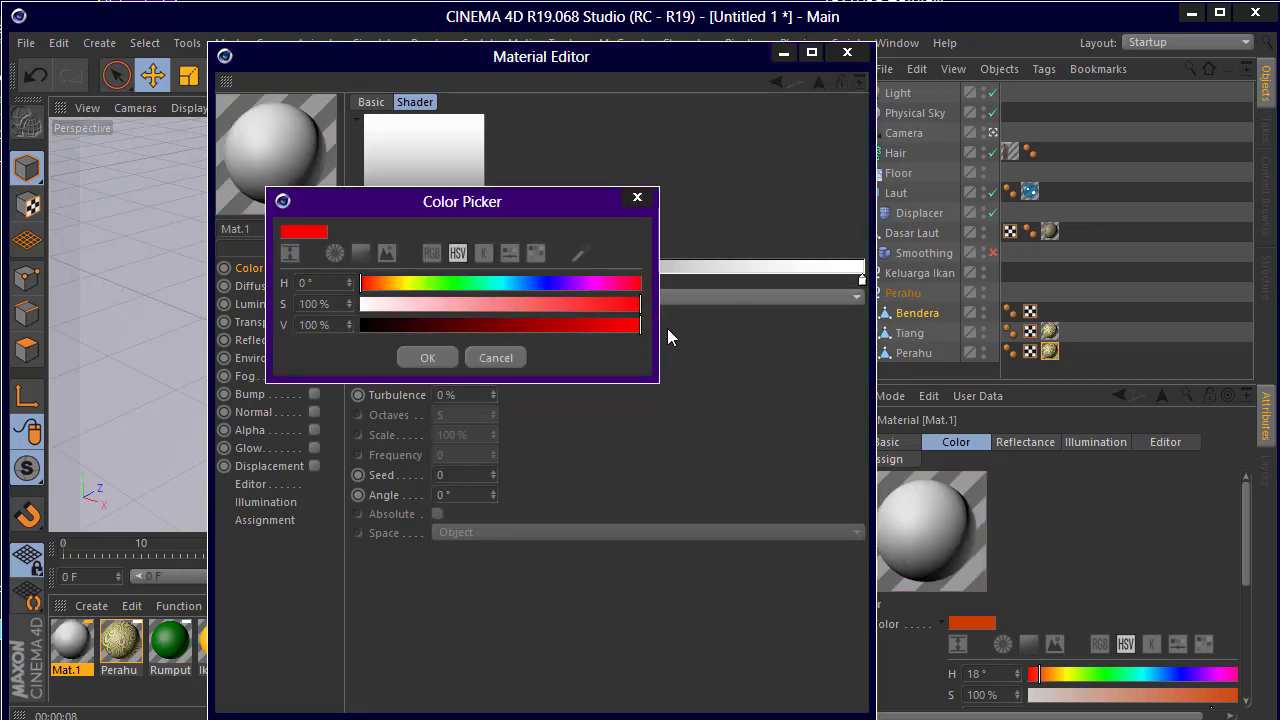
{"action": "left_click", "coordinate": [427, 358]}
{"action": "left_click_drag", "start_coordinate": [437, 281], "coordinate": [632, 281]}
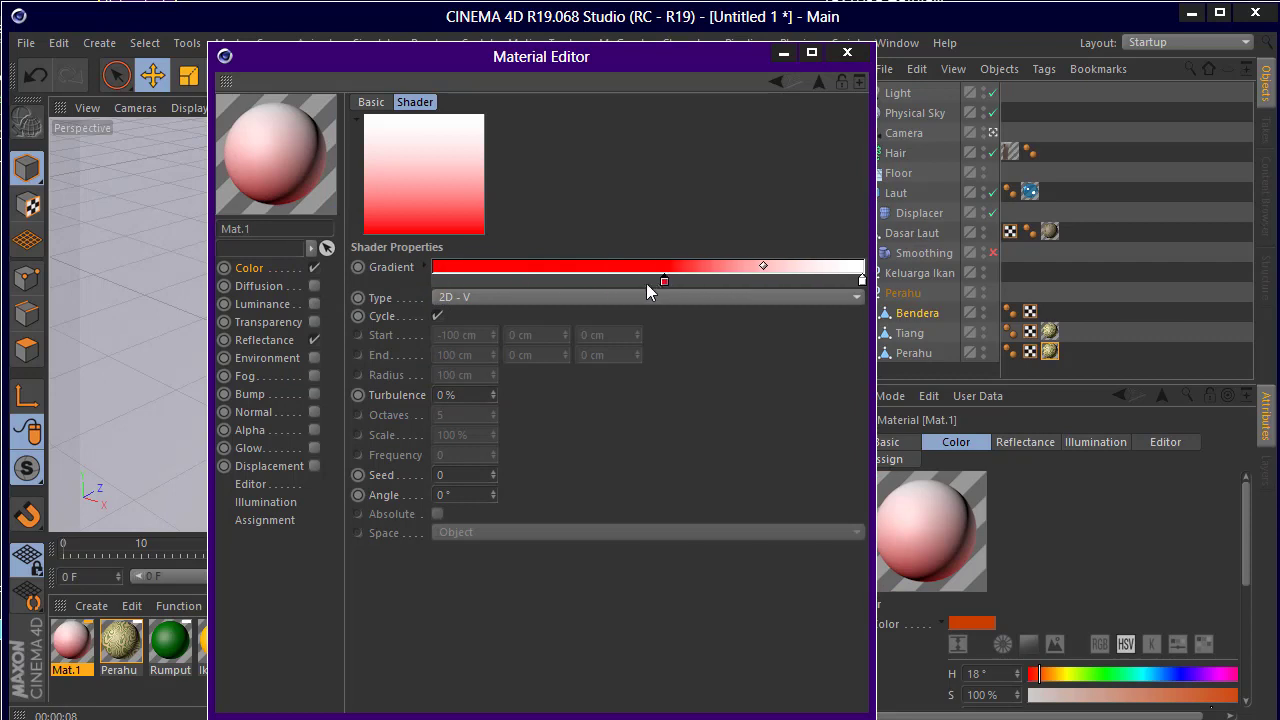
{"action": "left_click_drag", "start_coordinate": [860, 283], "coordinate": [653, 290]}
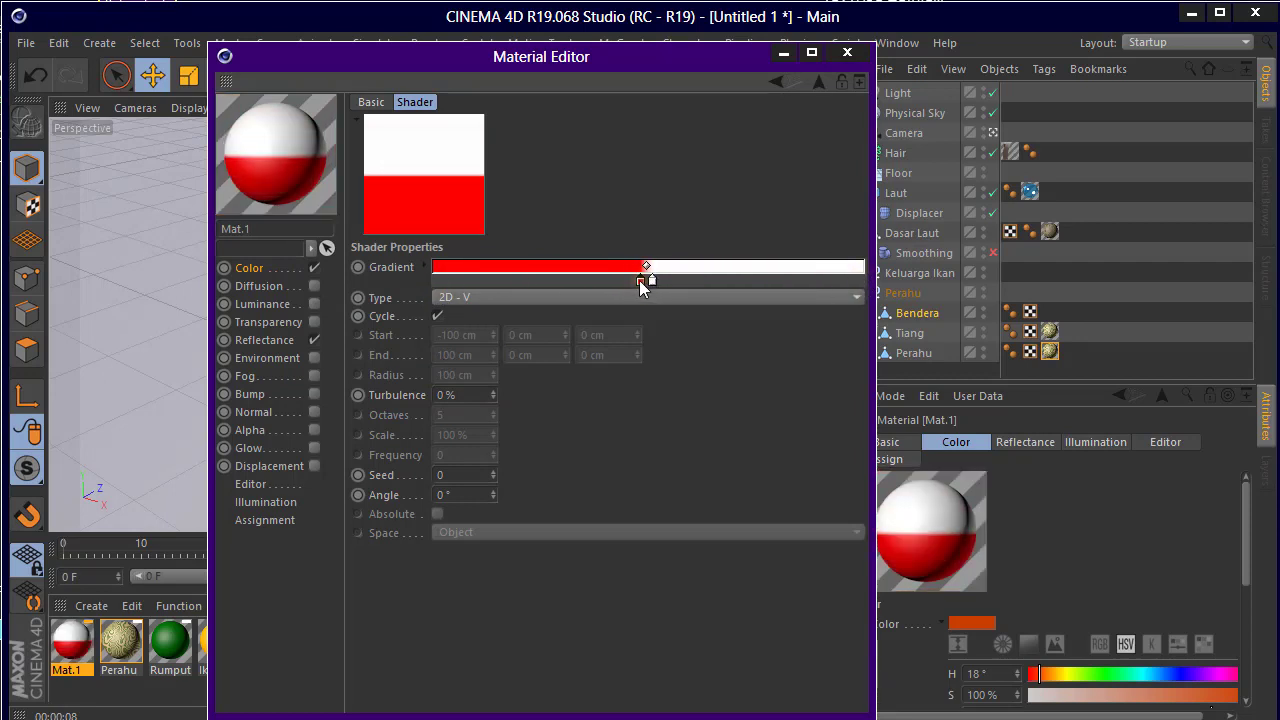
{"action": "left_click", "coordinate": [847, 53]}
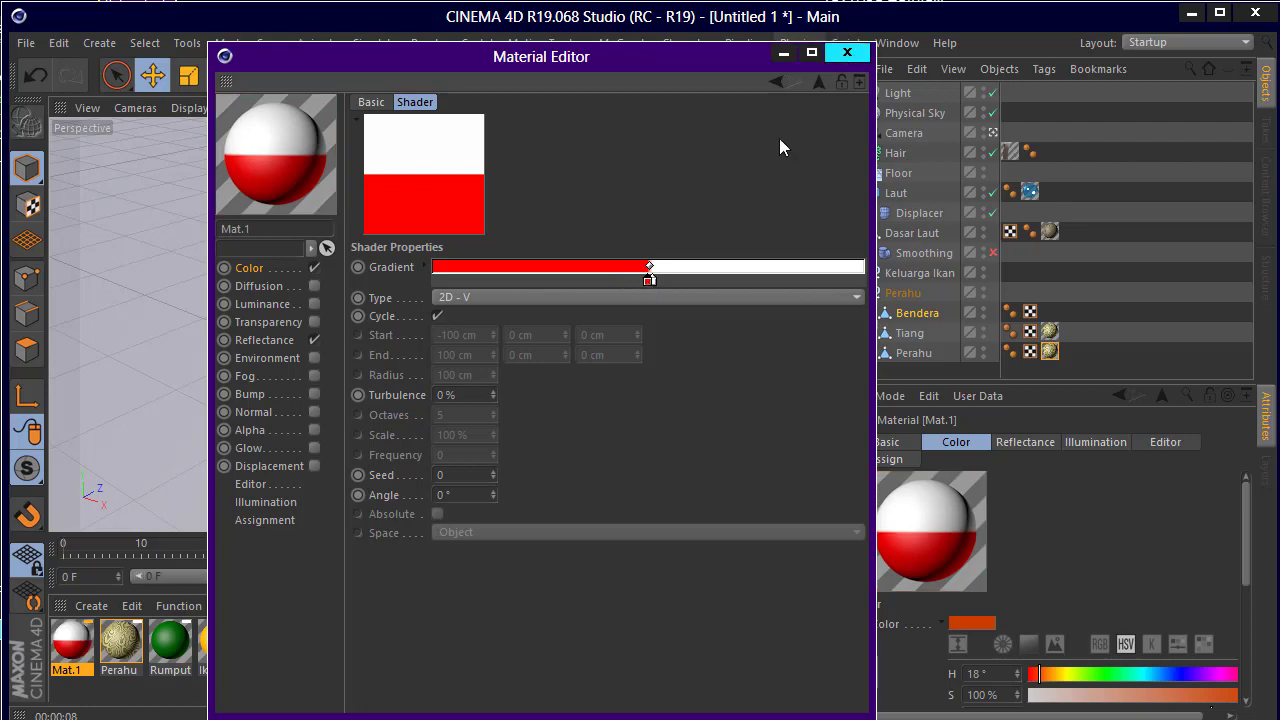
{"action": "left_click_drag", "start_coordinate": [80, 640], "coordinate": [434, 180]}
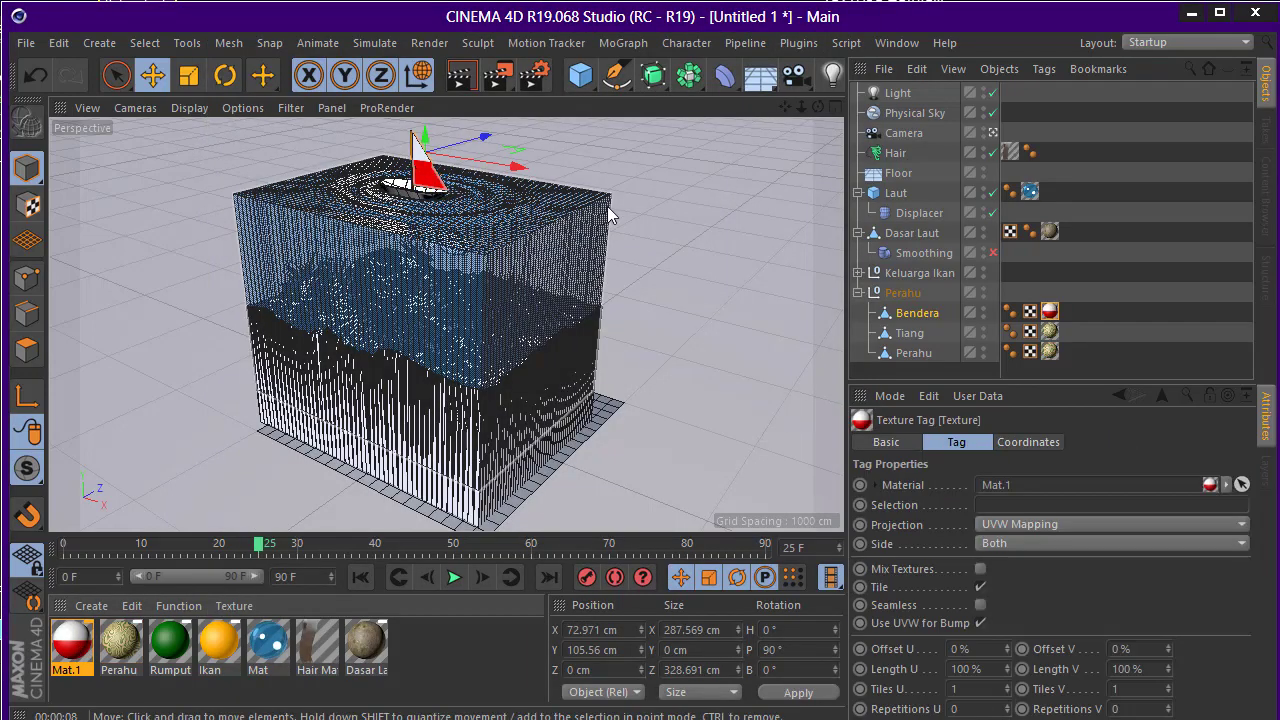
{"action": "double_click", "coordinate": [60, 660]}
Swap Mat.1's gradient stops so red sits above white, then start the render
{"action": "left_click_drag", "start_coordinate": [4, 10], "coordinate": [771, 58]}
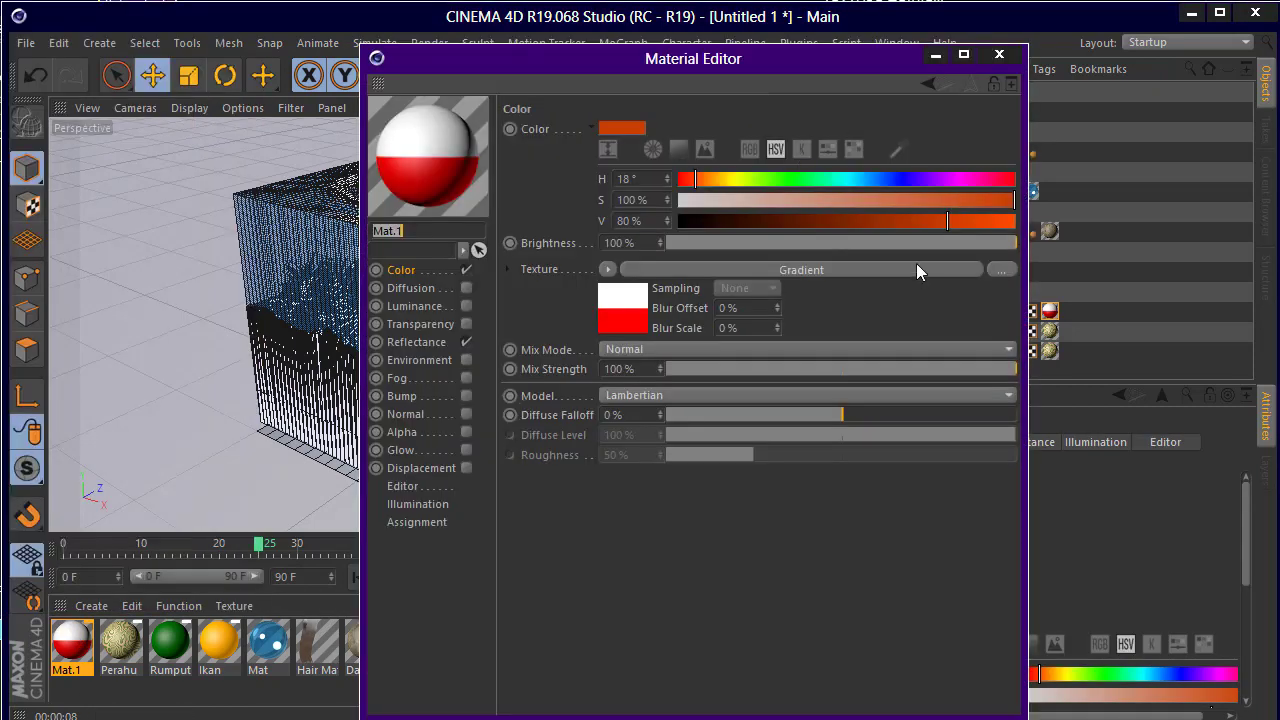
{"action": "left_click", "coordinate": [618, 304]}
{"action": "left_click_drag", "start_coordinate": [801, 287], "coordinate": [808, 288]}
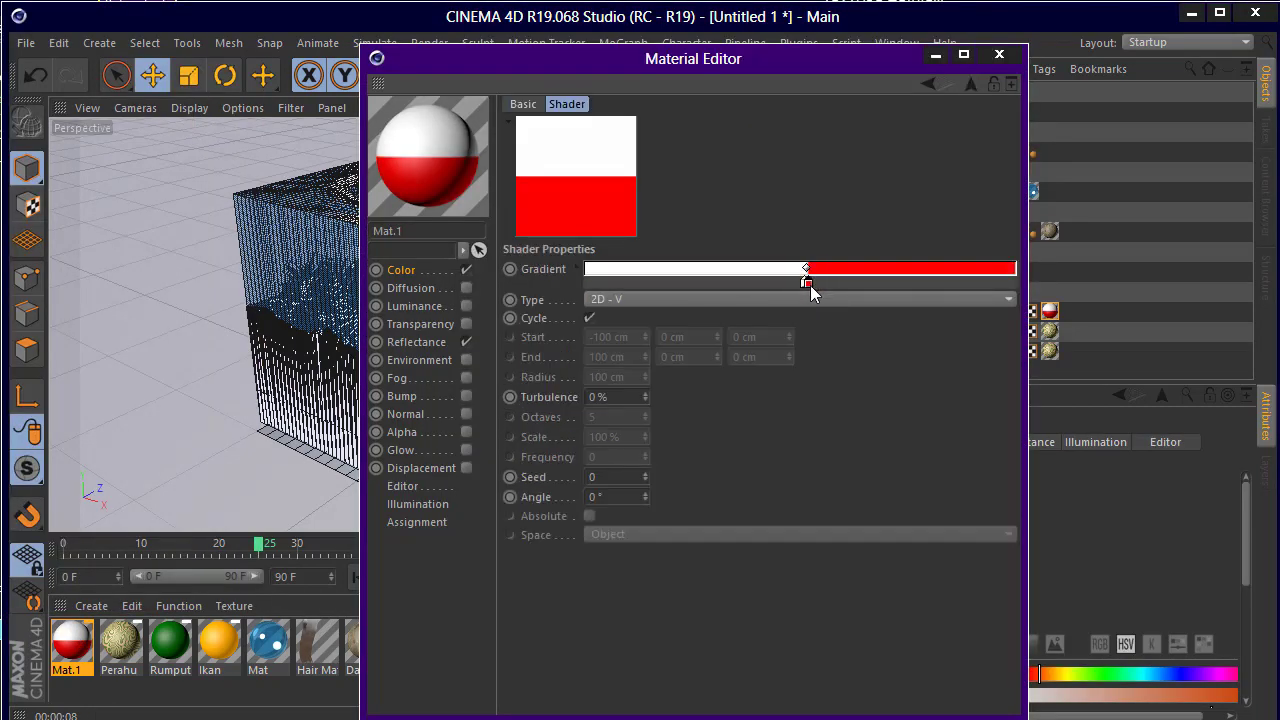
{"action": "left_click", "coordinate": [999, 54]}
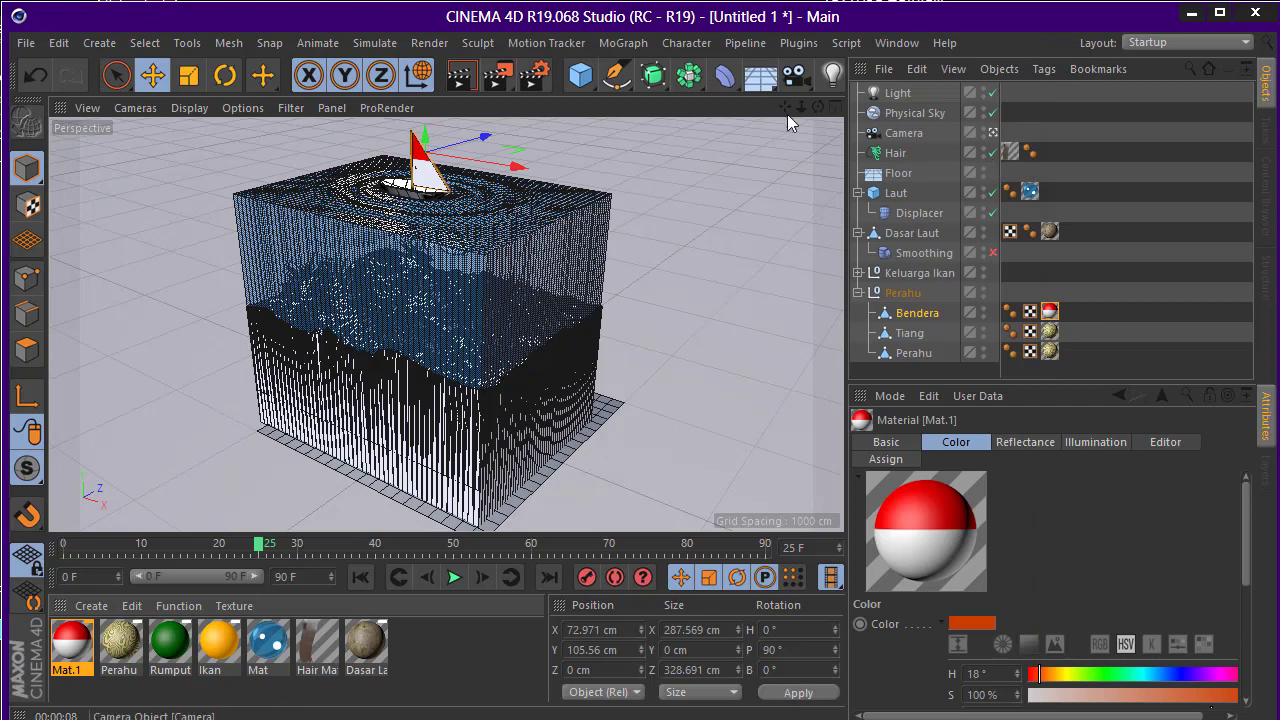
{"action": "left_click", "coordinate": [459, 75]}
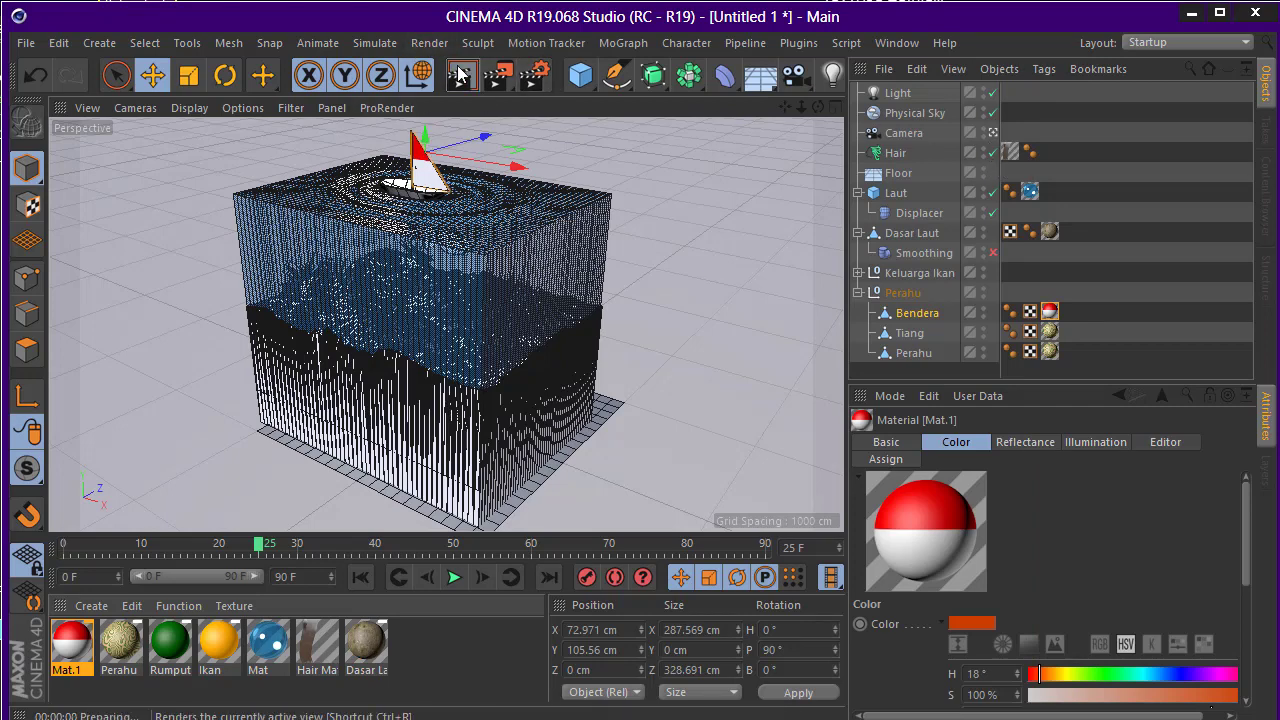
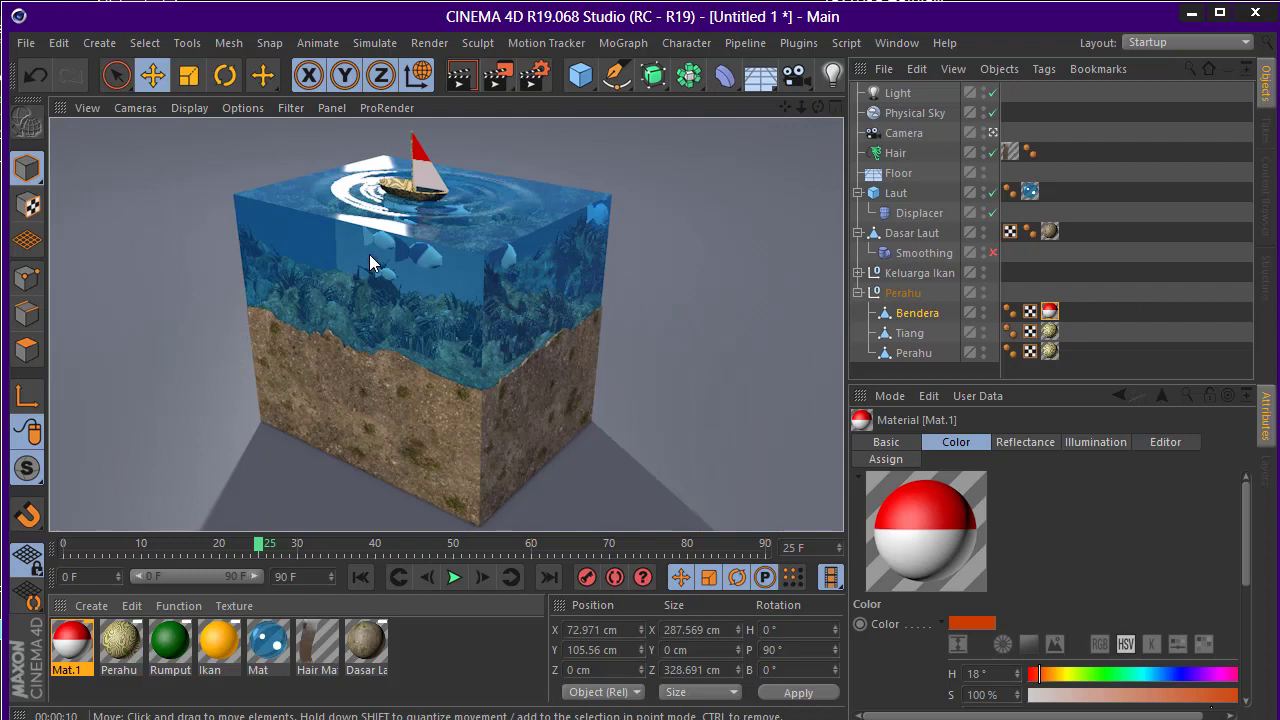
Apply the orange Ikan material to the Keluarga Ikan fish group
{"action": "left_click", "coordinate": [435, 642]}
{"action": "left_click", "coordinate": [215, 660]}
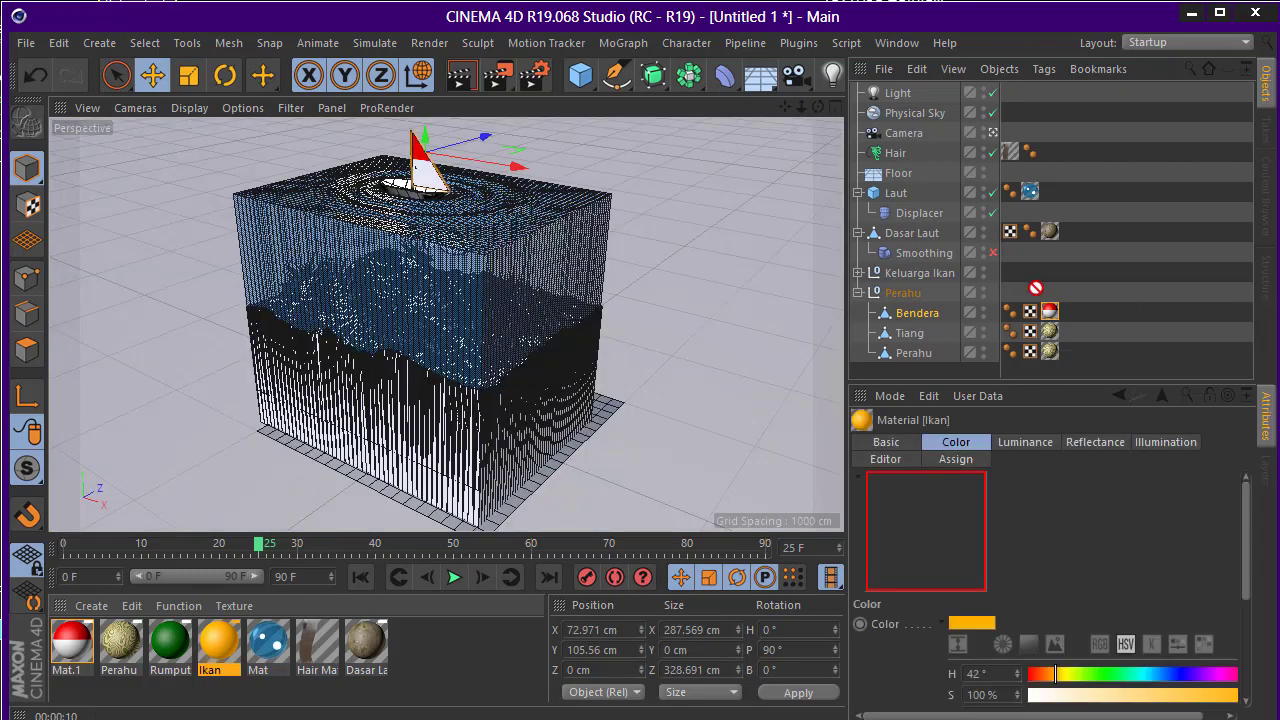
{"action": "left_click_drag", "start_coordinate": [1036, 288], "coordinate": [950, 280]}
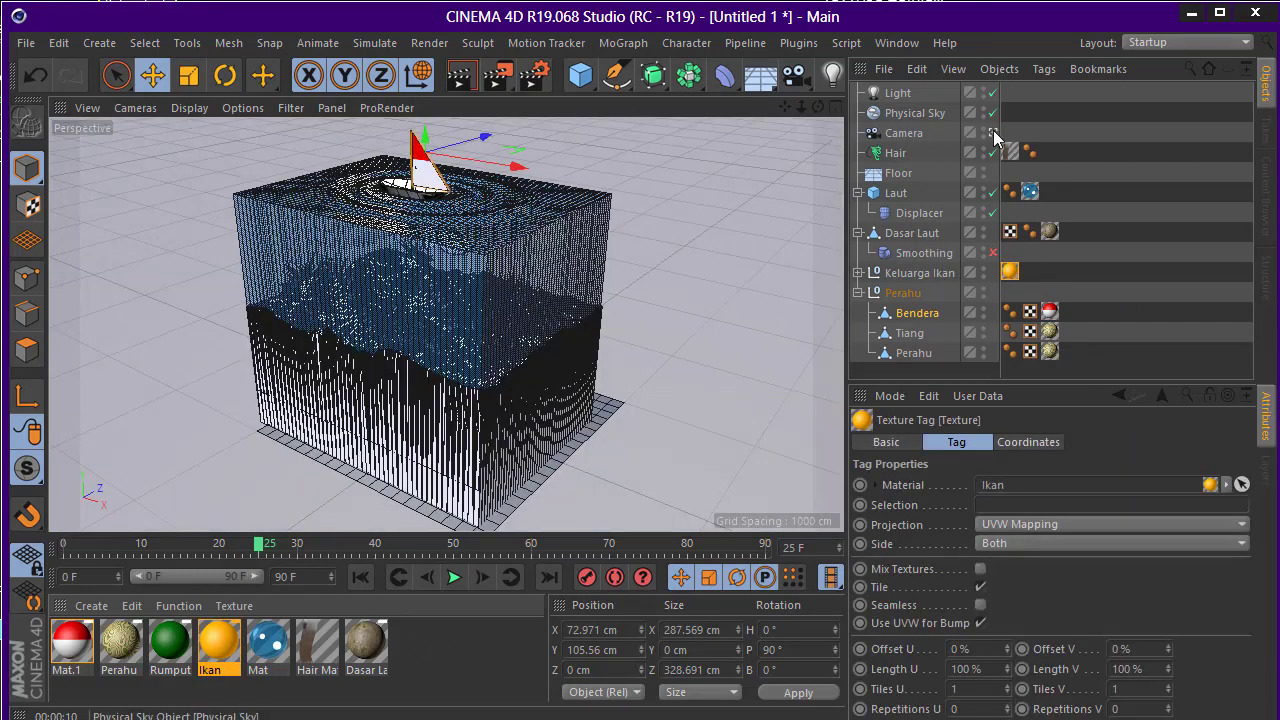
Shrink the Keluarga Ikan fish group and lower it into the water
{"action": "left_click", "coordinate": [188, 75]}
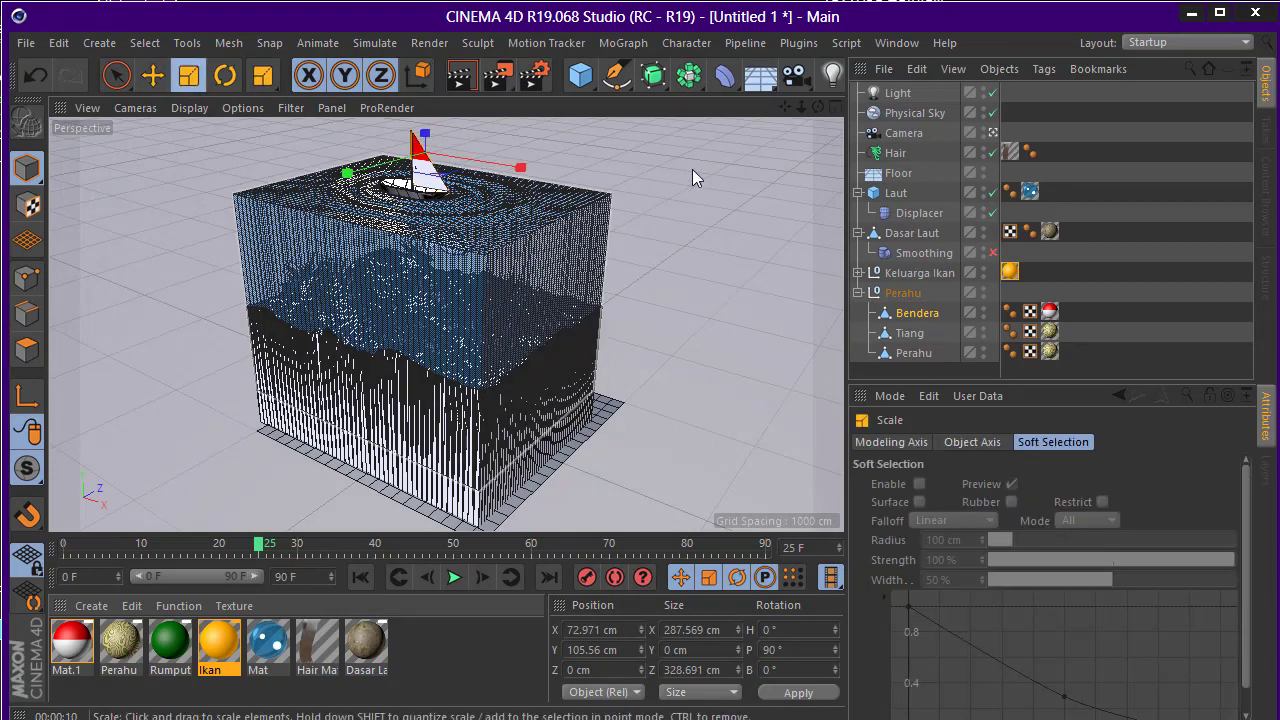
{"action": "left_click", "coordinate": [919, 272]}
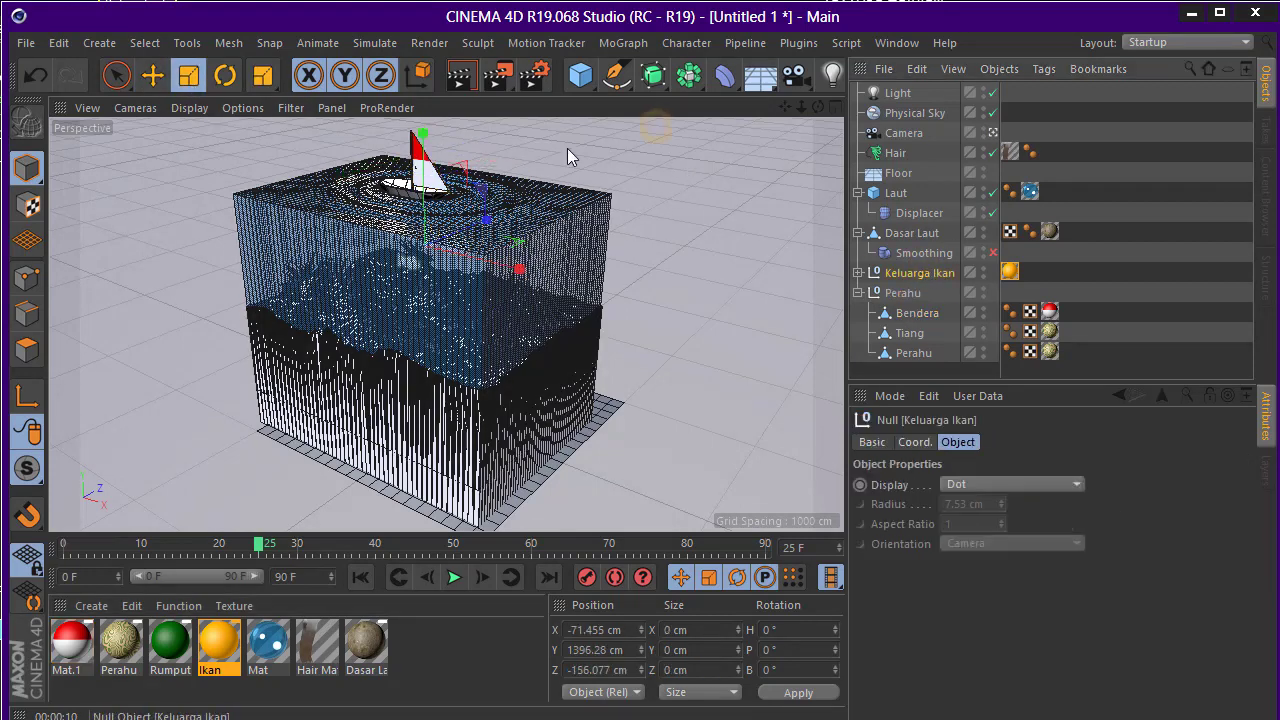
{"action": "left_click_drag", "start_coordinate": [610, 145], "coordinate": [540, 150]}
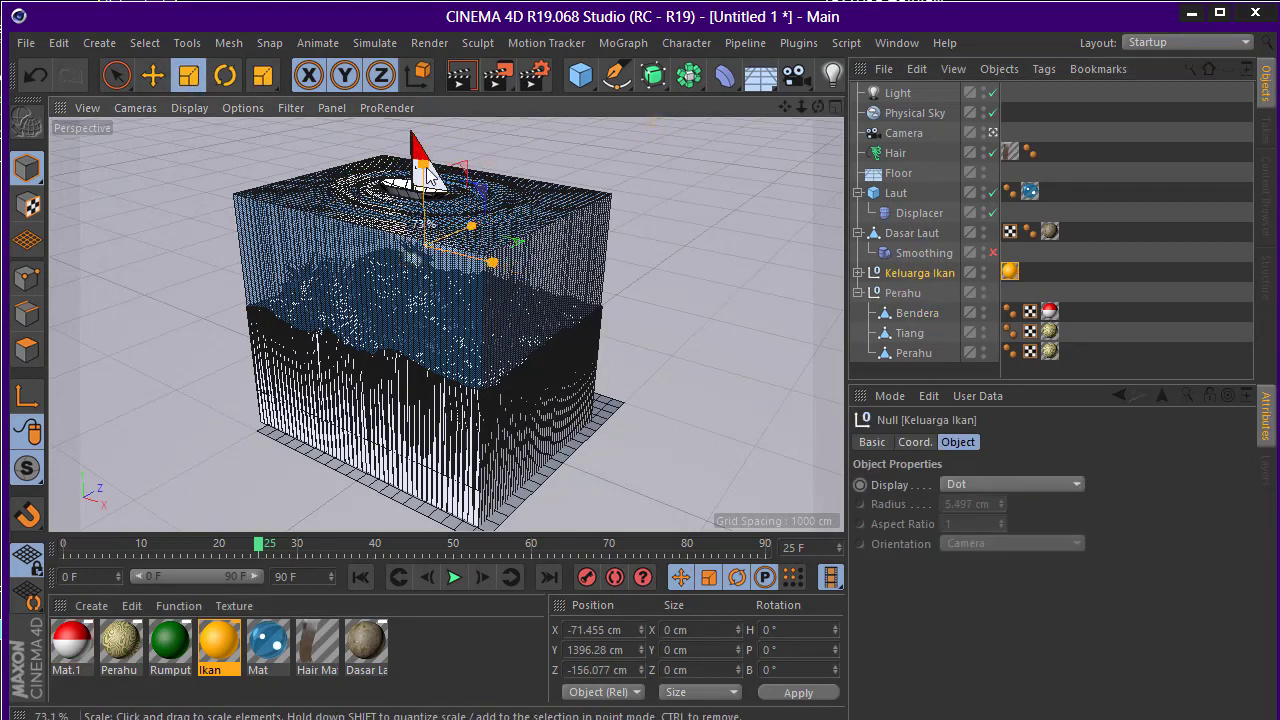
{"action": "left_click", "coordinate": [163, 82]}
{"action": "left_click_drag", "start_coordinate": [425, 155], "coordinate": [425, 268]}
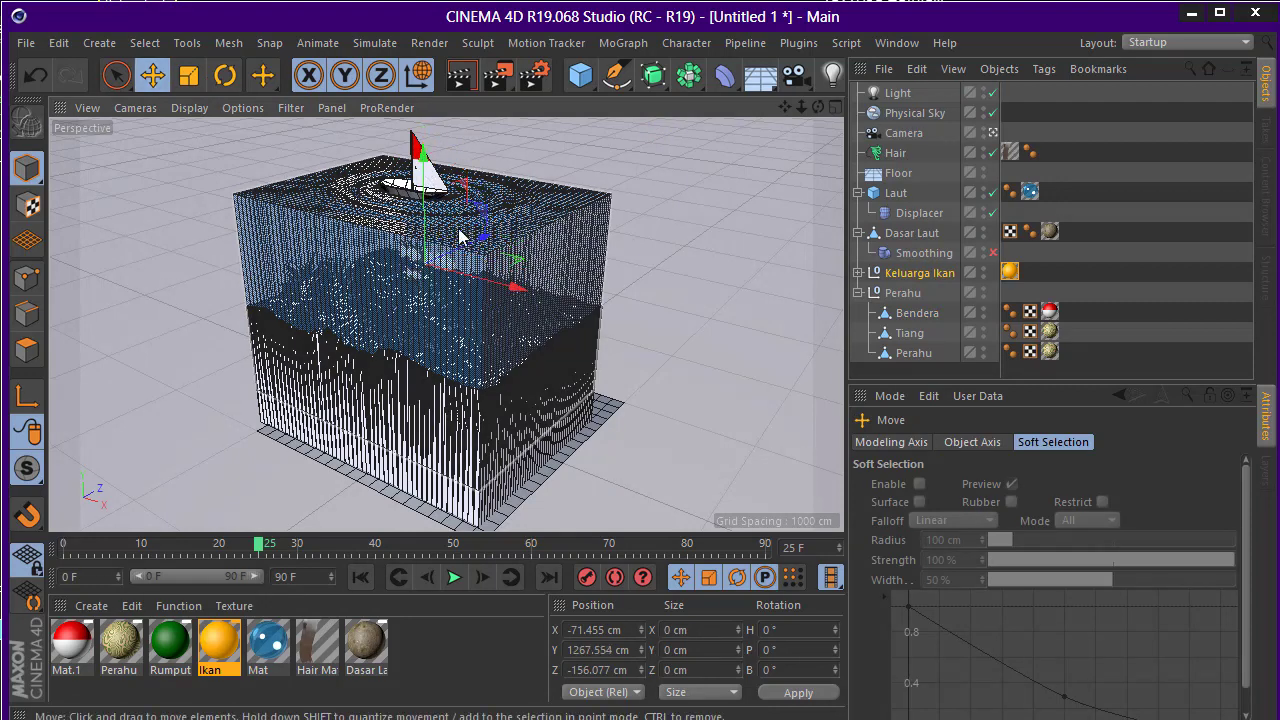
Duplicate the fish group, place the copy elsewhere, and render the viewport
{"action": "key", "text": "ctrl+c"}
{"action": "key", "text": "ctrl+v"}
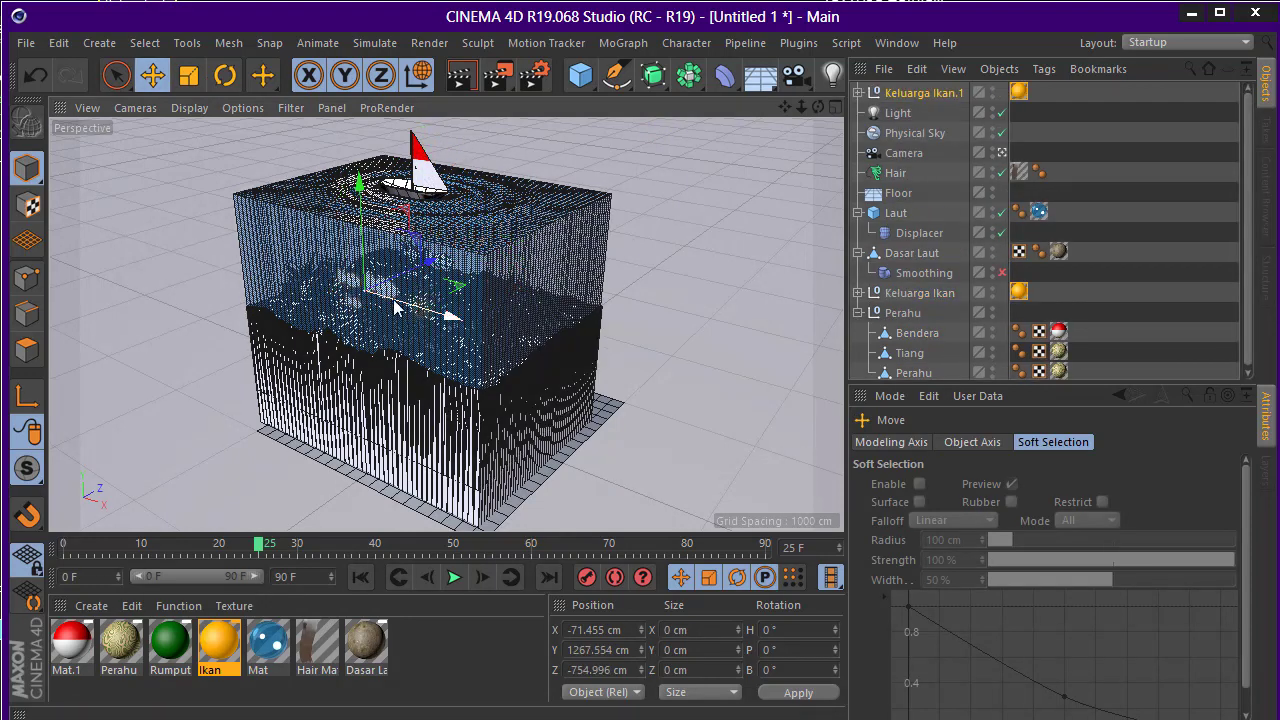
{"action": "mouse_move", "coordinate": [400, 288]}
{"action": "left_mouse_down"}
{"action": "mouse_move", "coordinate": [437, 250]}
{"action": "mouse_move", "coordinate": [410, 210]}
{"action": "left_mouse_up"}
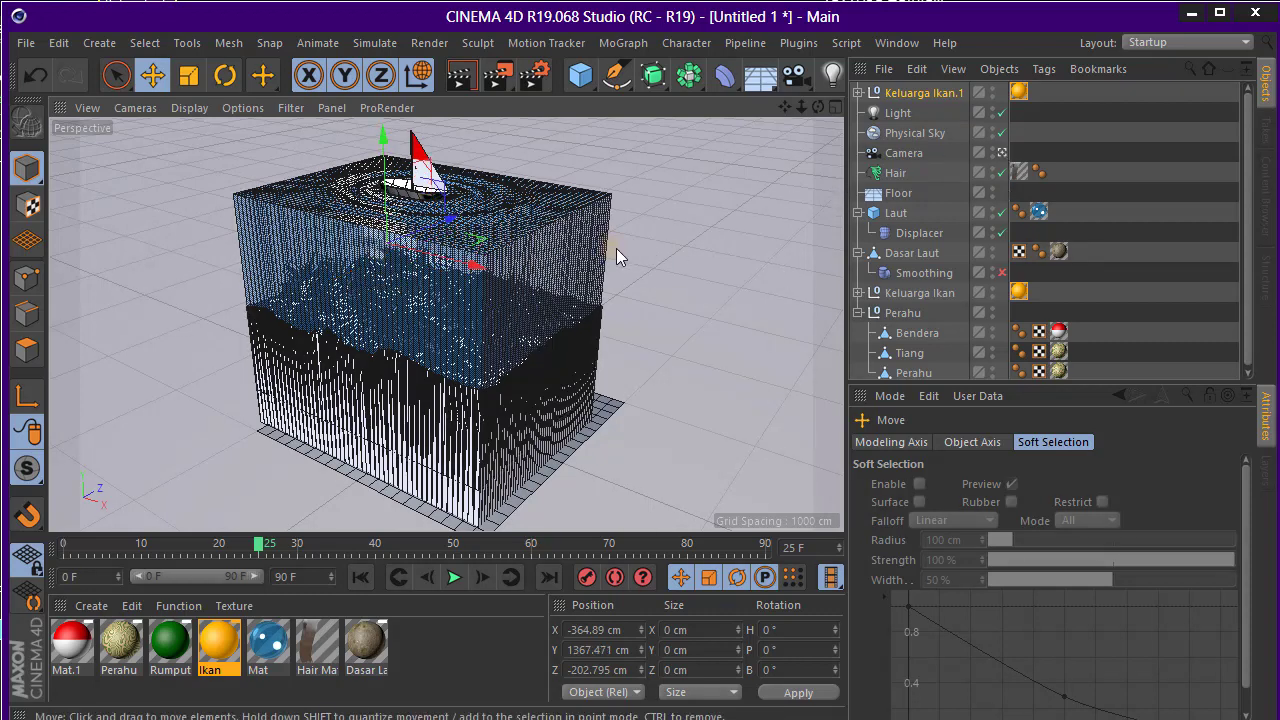
{"action": "left_click_drag", "start_coordinate": [616, 248], "coordinate": [612, 233], "text": "alt"}
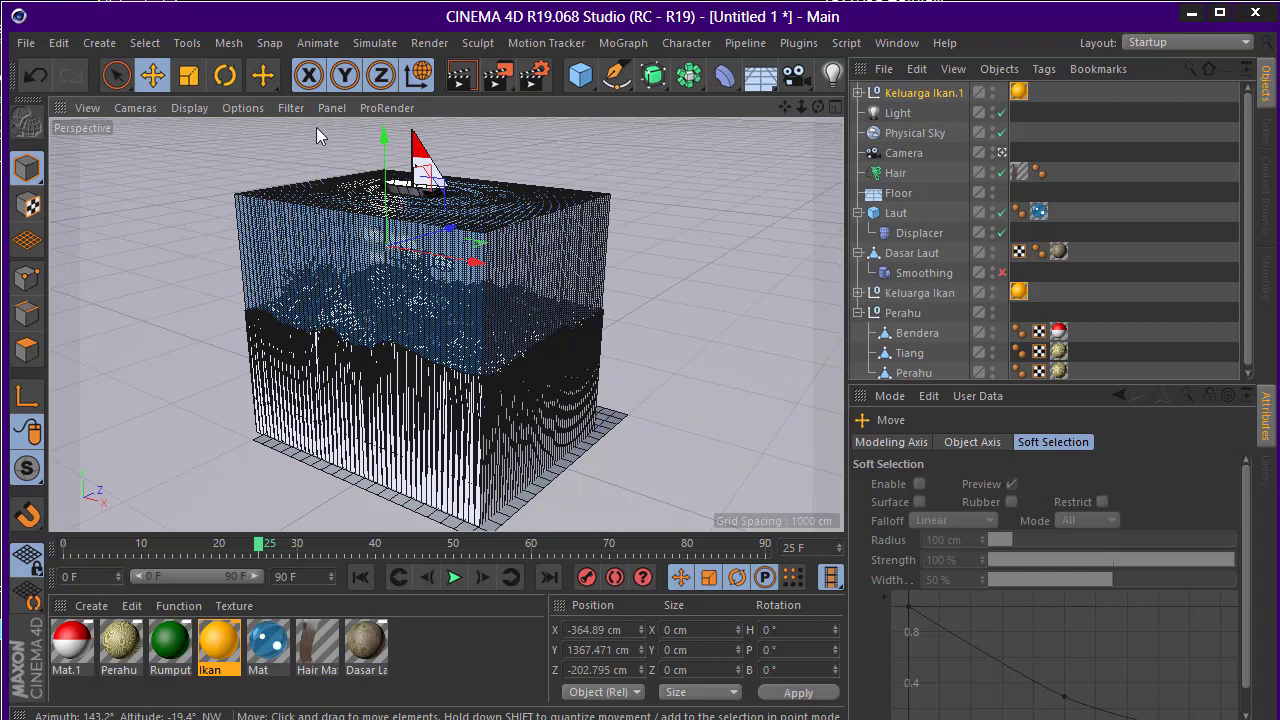
{"action": "left_click", "coordinate": [461, 75]}
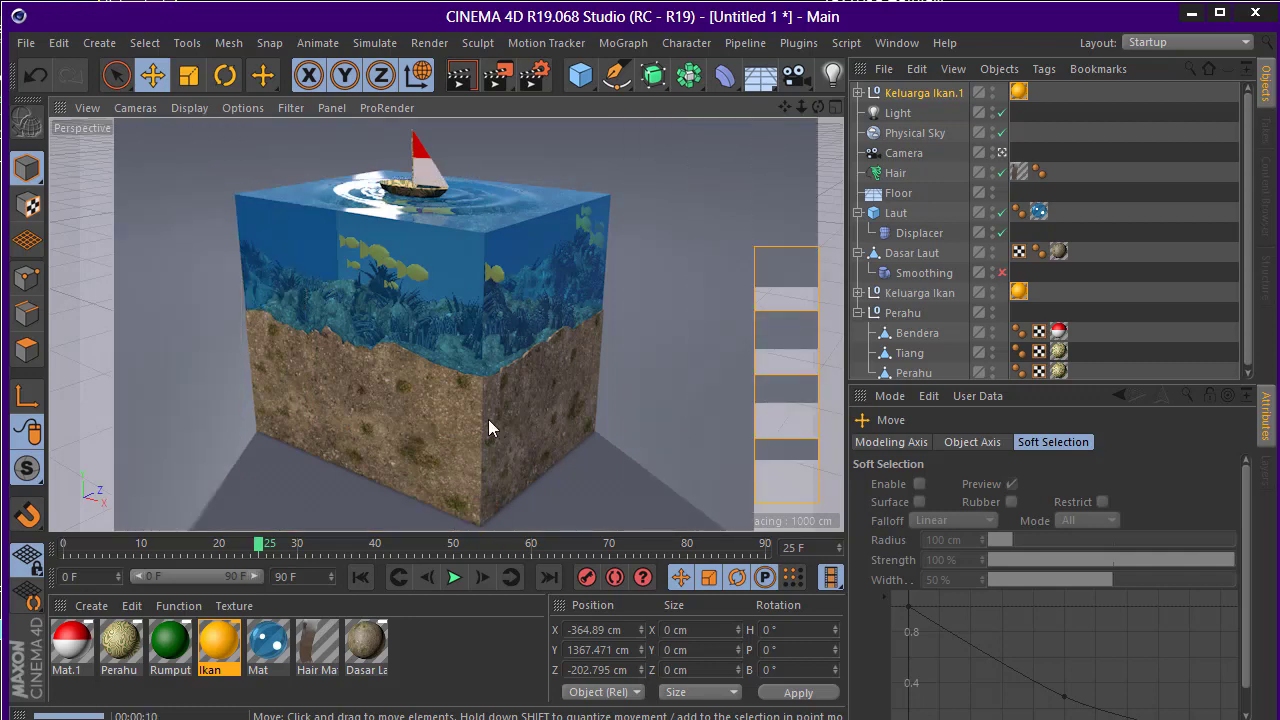
Enable Additive transparency in the Transparency channel of the water material Mat
{"action": "double_click", "coordinate": [285, 648]}
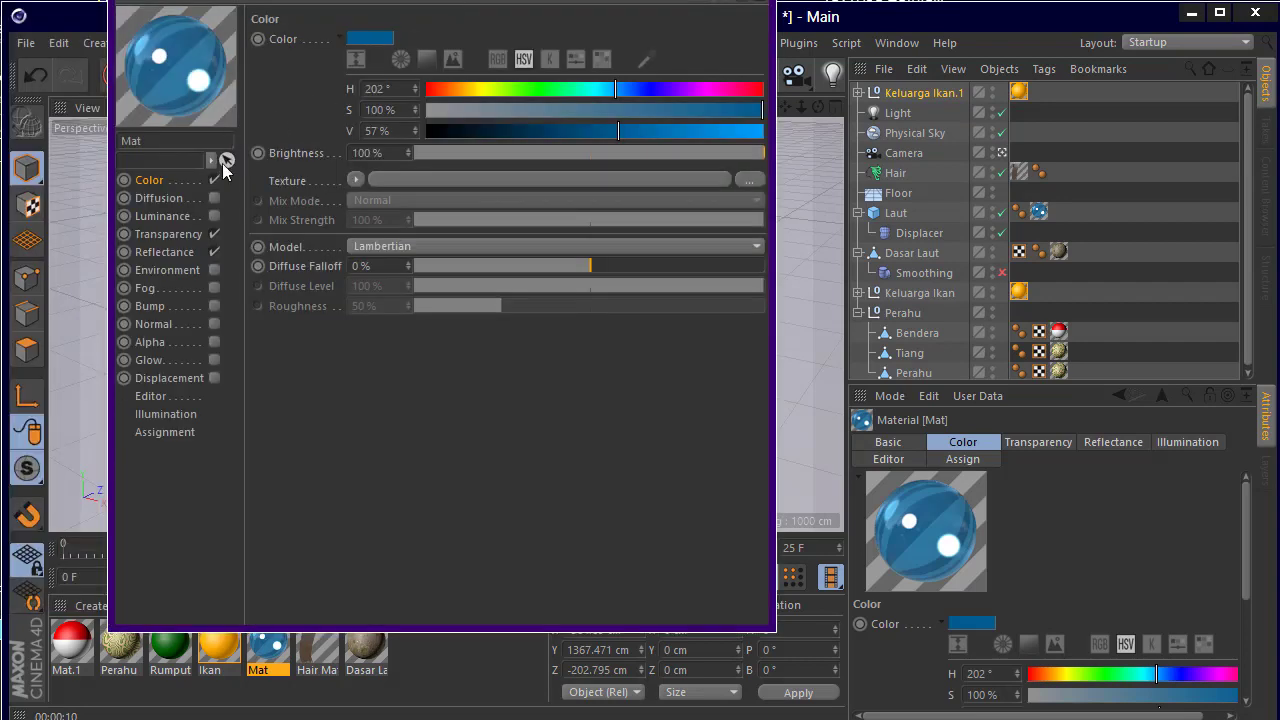
{"action": "left_click", "coordinate": [168, 234]}
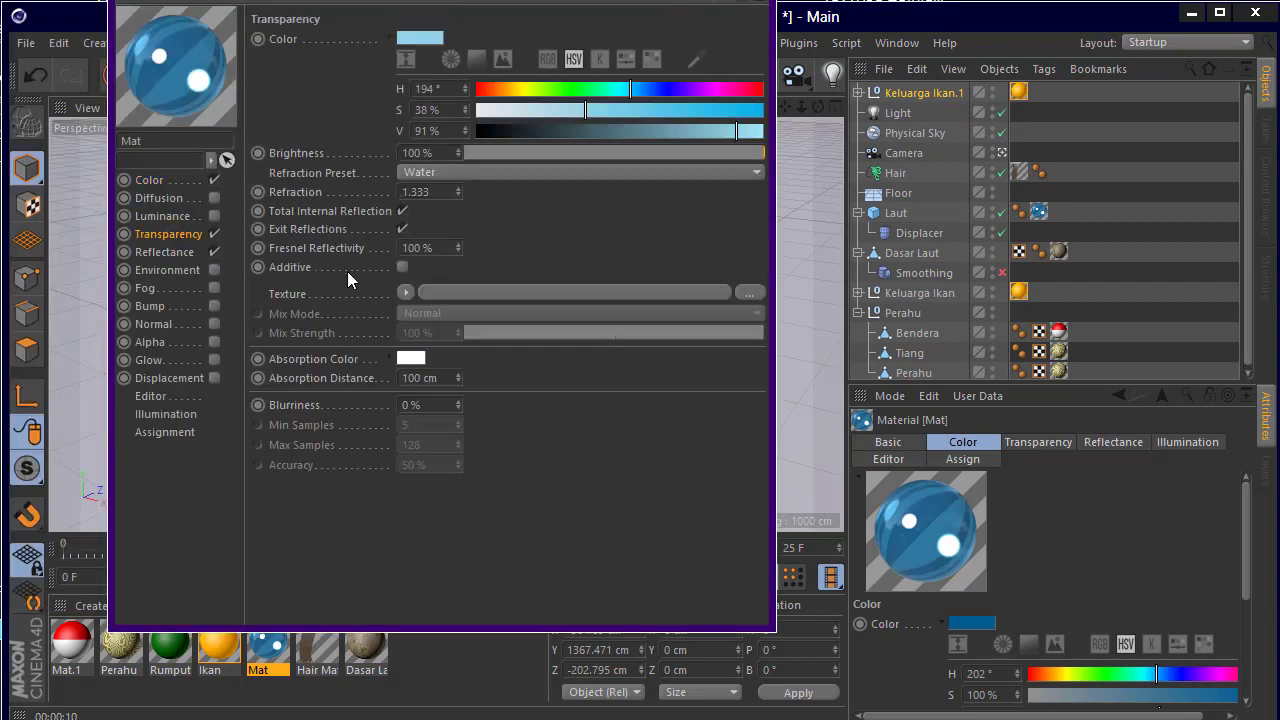
{"action": "left_click", "coordinate": [400, 267]}
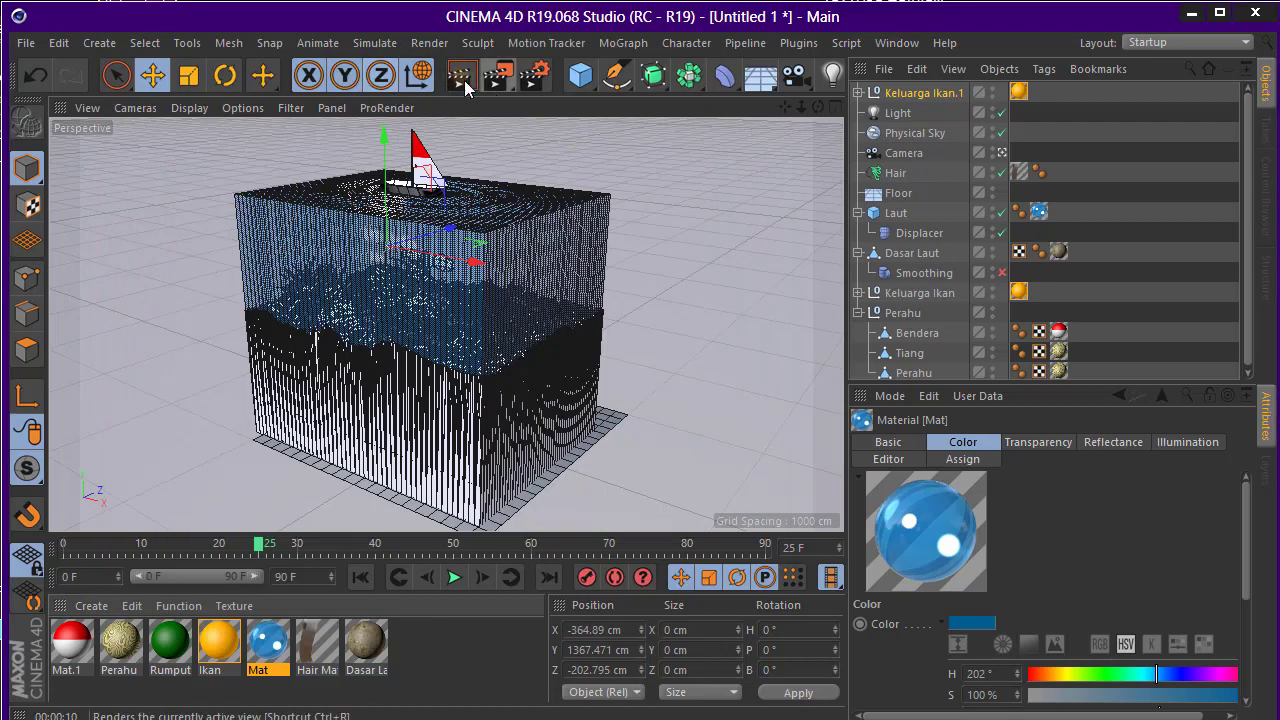
{"action": "left_click", "coordinate": [461, 76]}
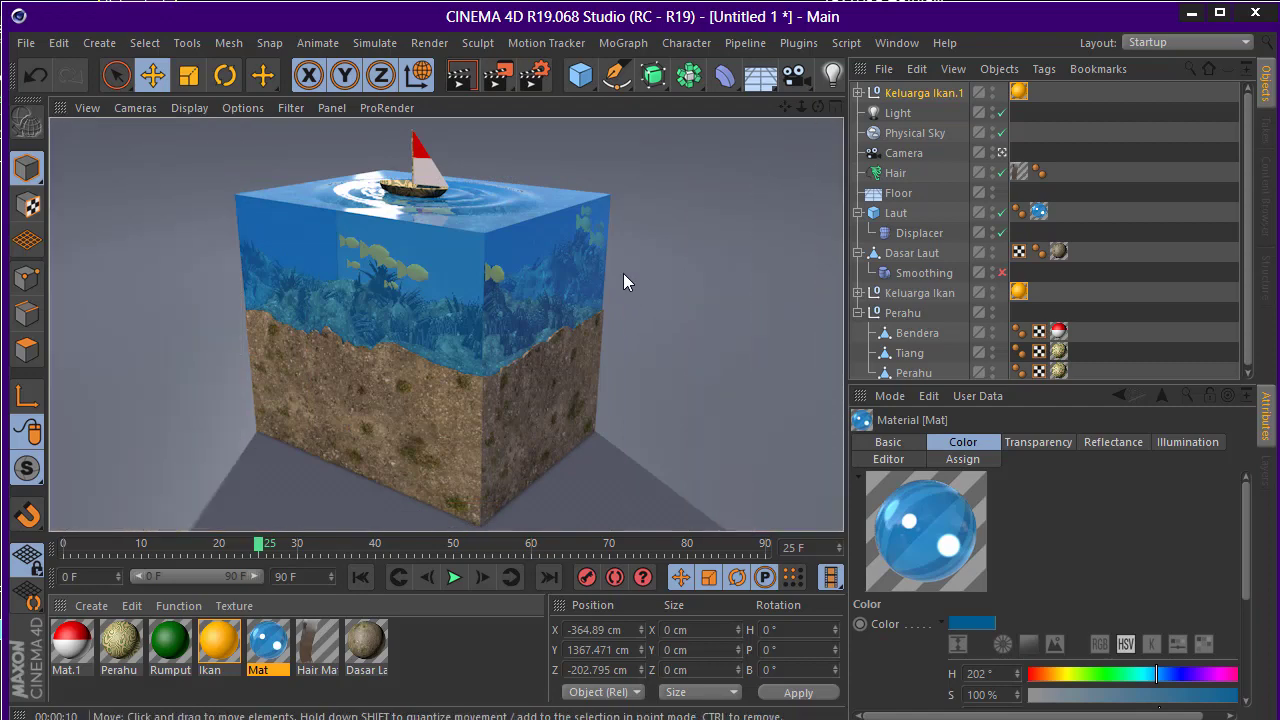
Add a Cylinder primitive to the scene
{"action": "left_click", "coordinate": [700, 230]}
{"action": "left_click_drag", "start_coordinate": [700, 230], "coordinate": [252, 260], "text": "alt"}
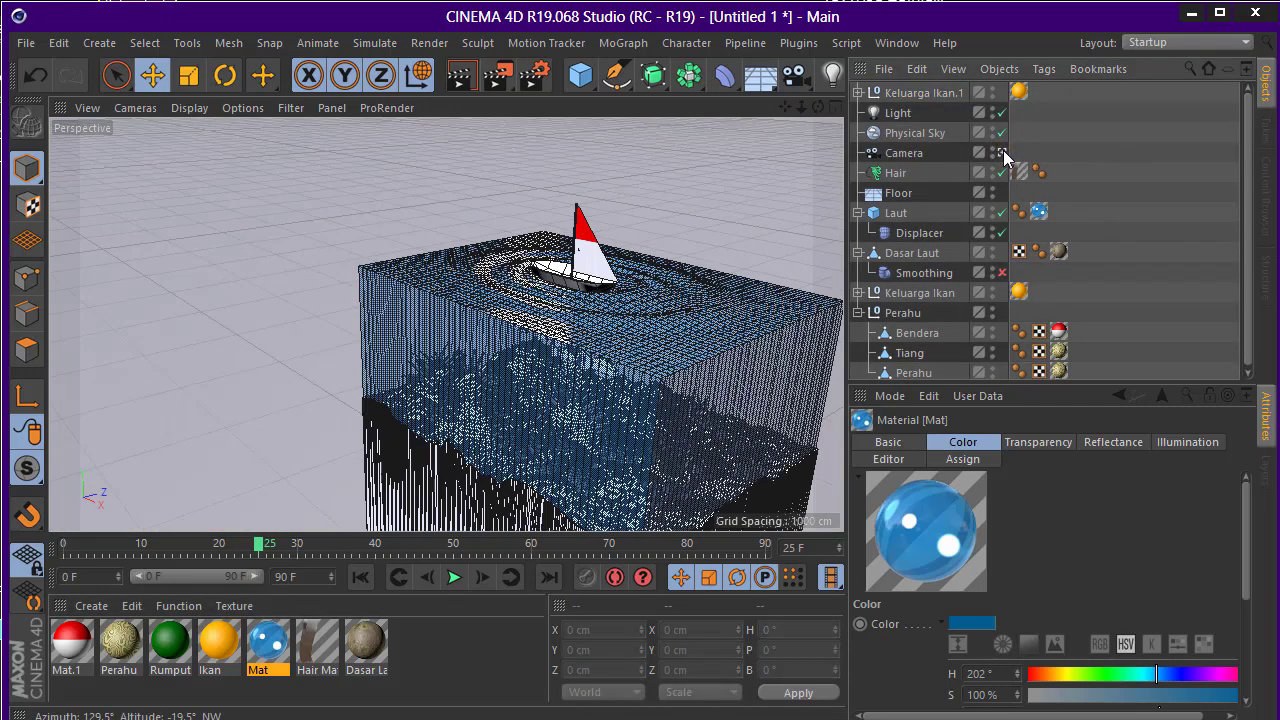
{"action": "scroll", "coordinate": [518, 345], "scroll_direction": "up", "scroll_amount": 6}
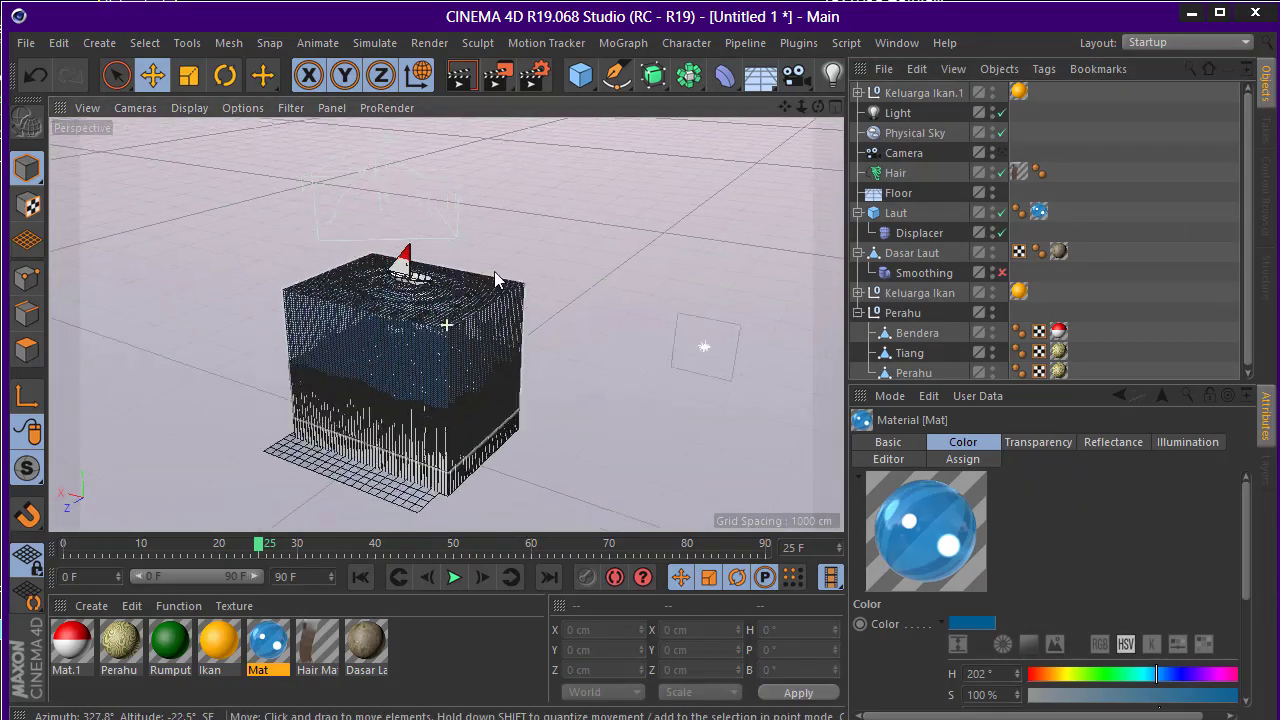
{"action": "scroll", "coordinate": [500, 380], "scroll_direction": "down", "scroll_amount": 2}
{"action": "scroll", "coordinate": [486, 409], "scroll_direction": "down", "scroll_amount": 2}
{"action": "scroll", "coordinate": [523, 257], "scroll_direction": "down", "scroll_amount": 2}
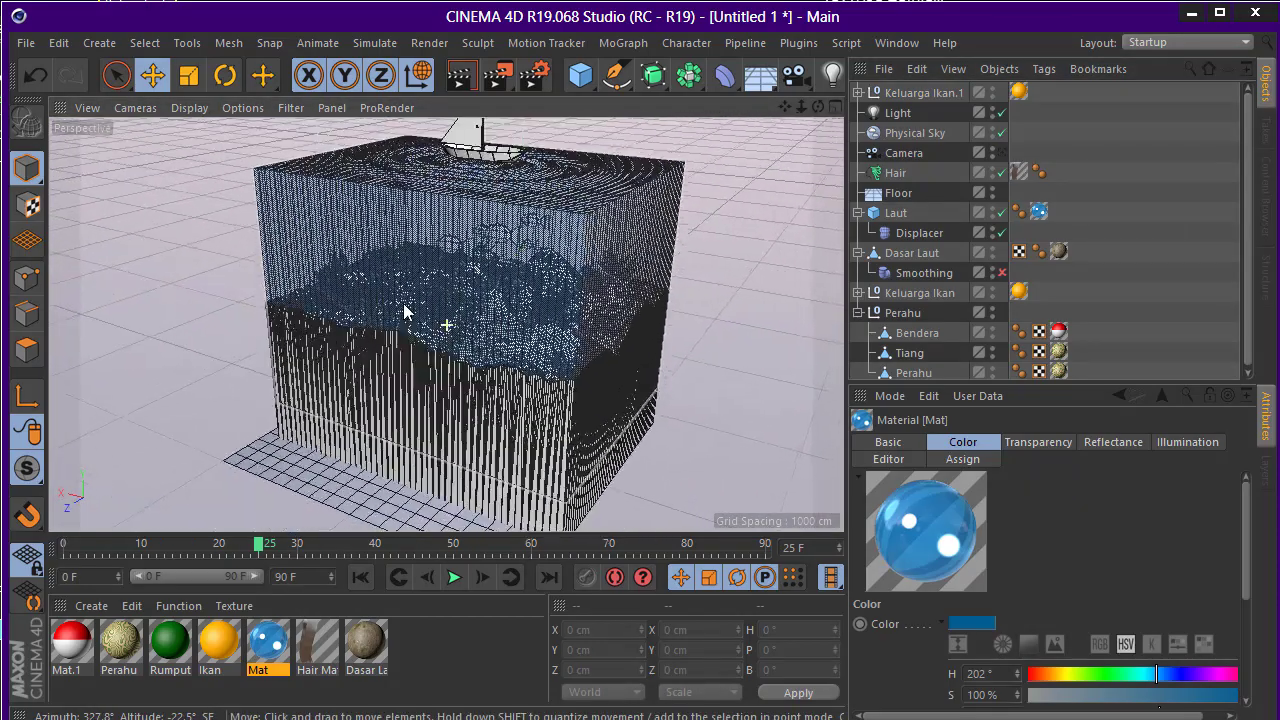
{"action": "scroll", "coordinate": [480, 300], "scroll_direction": "down", "scroll_amount": 2}
{"action": "left_click", "coordinate": [588, 79]}
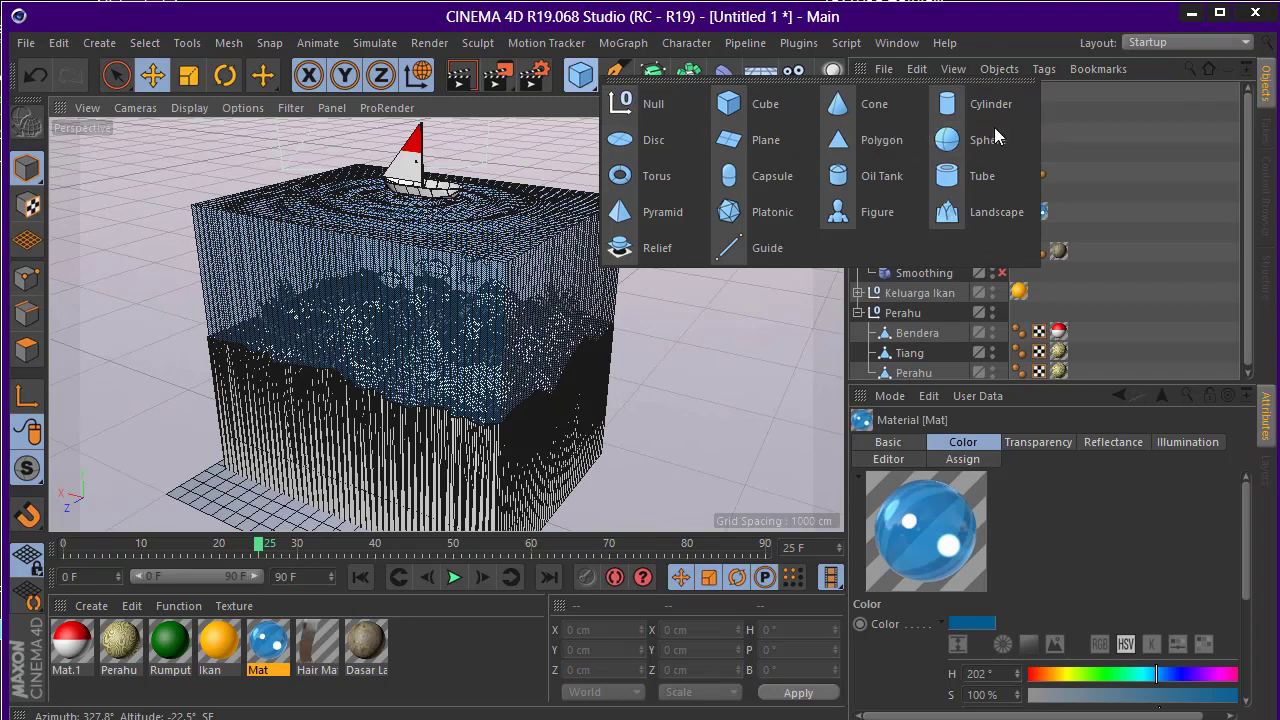
{"action": "left_click", "coordinate": [947, 104]}
Move the cylinder toward the base of the cube
{"action": "scroll", "coordinate": [347, 450], "scroll_direction": "down", "scroll_amount": 2}
{"action": "scroll", "coordinate": [347, 450], "scroll_direction": "up", "scroll_amount": 2}
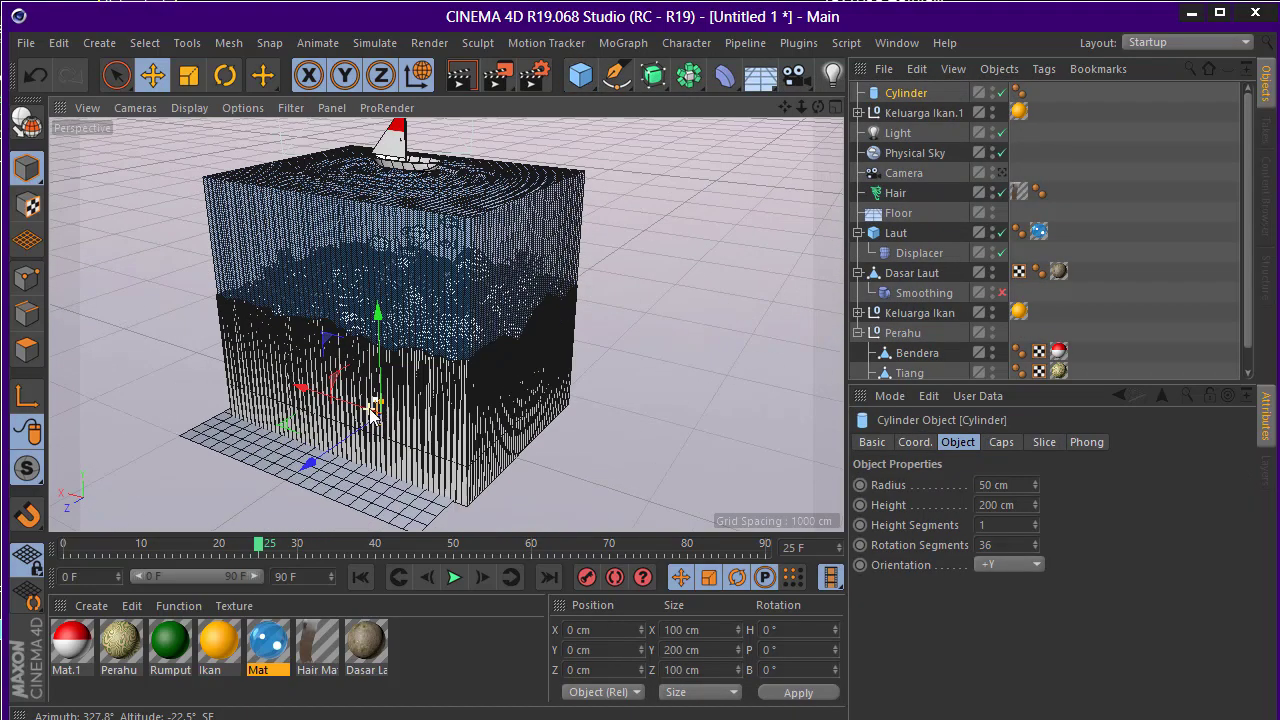
{"action": "scroll", "coordinate": [347, 450], "scroll_direction": "up", "scroll_amount": 2}
{"action": "left_click_drag", "start_coordinate": [347, 450], "coordinate": [240, 525]}
{"action": "scroll", "coordinate": [400, 330], "scroll_direction": "down", "scroll_amount": 2}
{"action": "scroll", "coordinate": [422, 331], "scroll_direction": "up", "scroll_amount": 3}
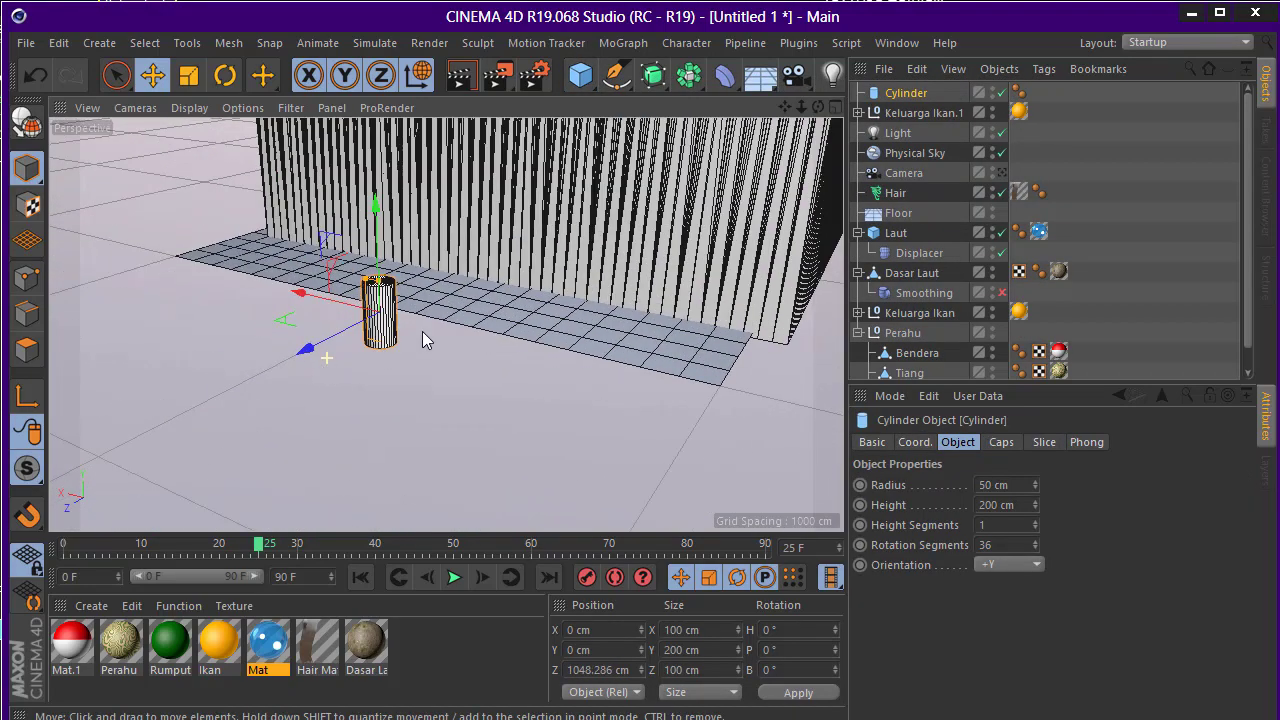
{"action": "scroll", "coordinate": [380, 300], "scroll_direction": "up", "scroll_amount": 3}
{"action": "scroll", "coordinate": [340, 300], "scroll_direction": "down", "scroll_amount": 3}
{"action": "scroll", "coordinate": [359, 366], "scroll_direction": "down", "scroll_amount": 3}
{"action": "scroll", "coordinate": [340, 320], "scroll_direction": "up", "scroll_amount": 1}
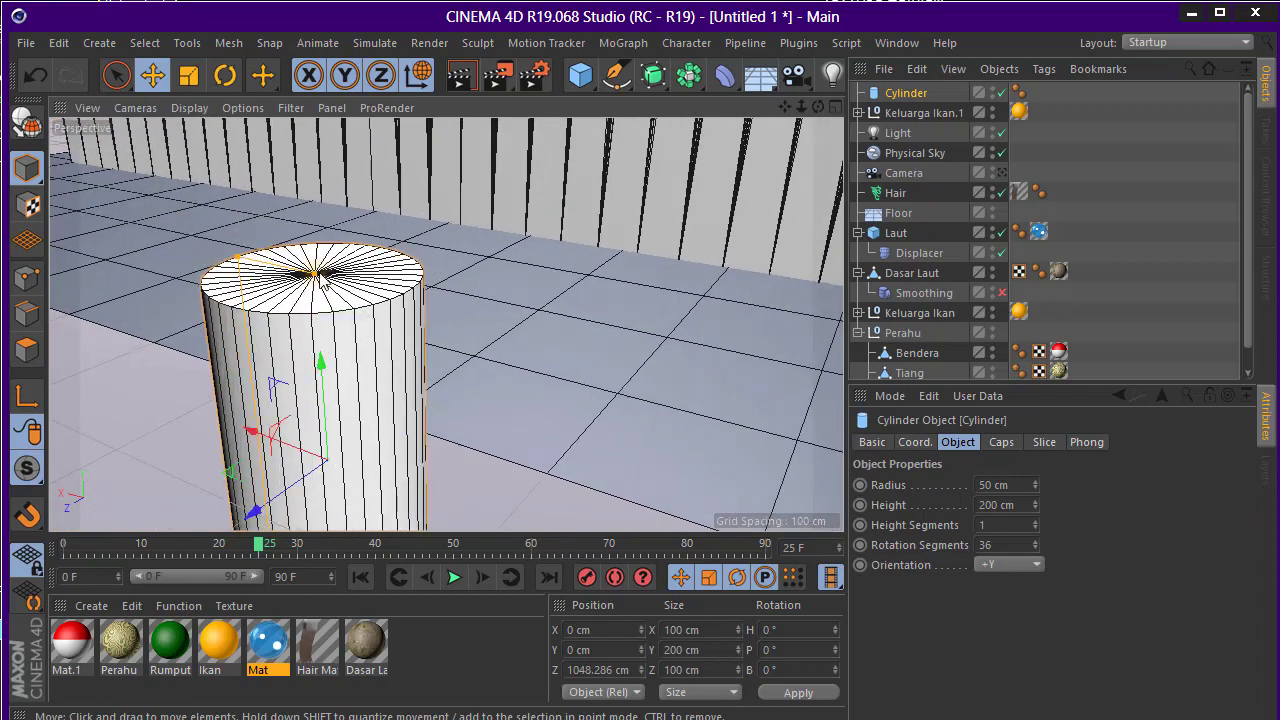
Flatten the cylinder's height to about 5.5 cm and raise it to 121.808 cm
{"action": "mouse_move", "coordinate": [322, 278]}
{"action": "left_mouse_down"}
{"action": "mouse_move", "coordinate": [348, 428]}
{"action": "mouse_move", "coordinate": [417, 423]}
{"action": "left_mouse_up"}
{"action": "scroll", "coordinate": [383, 391], "scroll_direction": "down", "scroll_amount": 3}
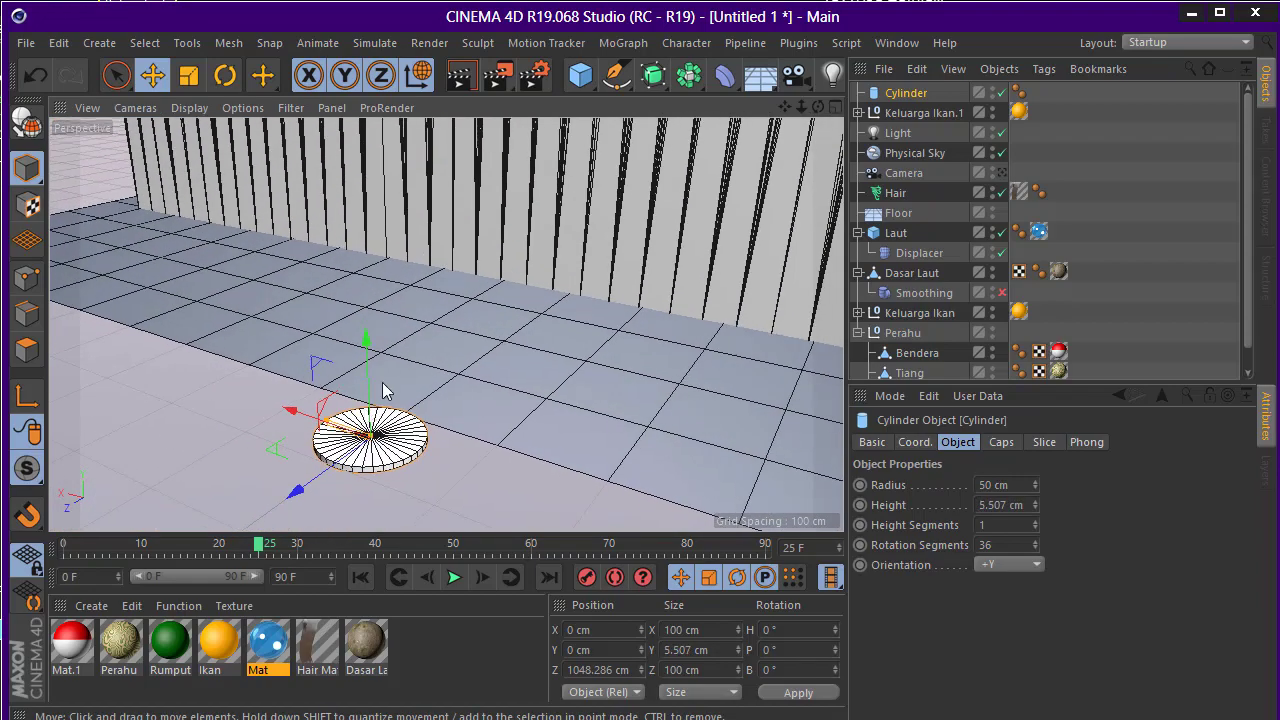
{"action": "scroll", "coordinate": [408, 350], "scroll_direction": "up", "scroll_amount": 2}
{"action": "scroll", "coordinate": [404, 348], "scroll_direction": "down", "scroll_amount": 2}
{"action": "left_click_drag", "start_coordinate": [345, 285], "coordinate": [391, 371]}
{"action": "scroll", "coordinate": [391, 371], "scroll_direction": "down", "scroll_amount": 3}
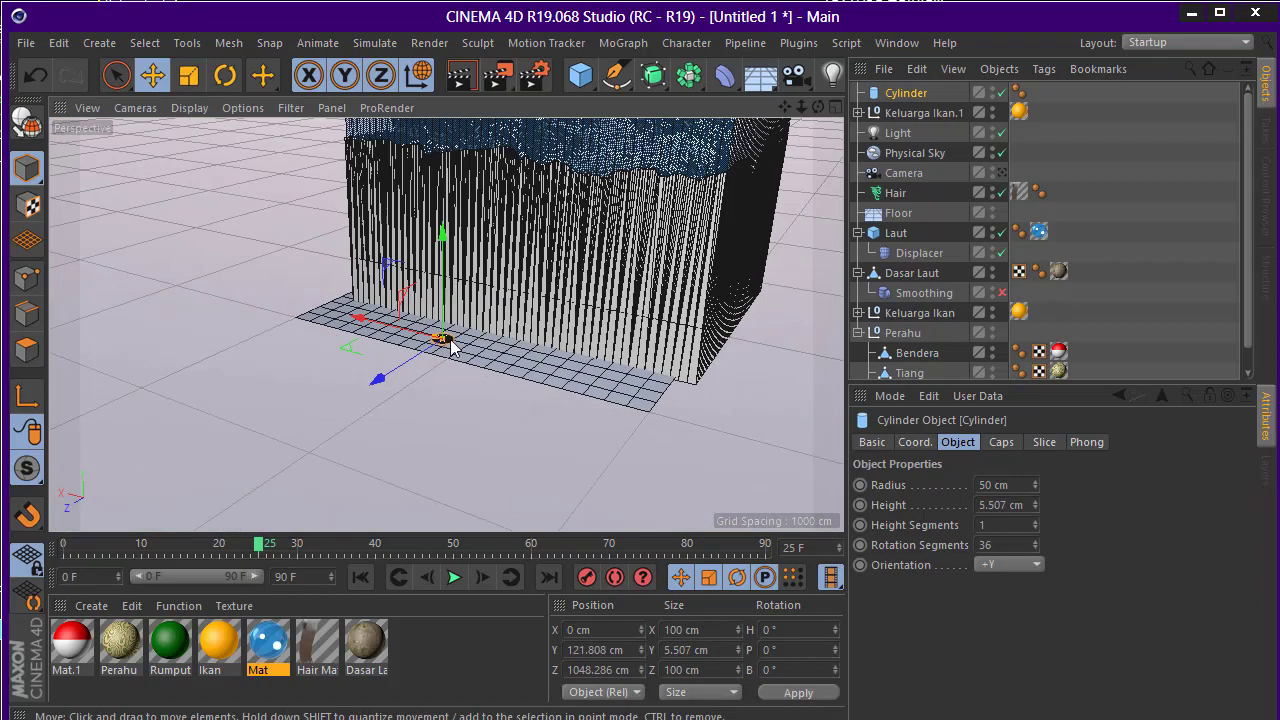
{"action": "scroll", "coordinate": [300, 432], "scroll_direction": "down", "scroll_amount": 2}
Nudge the cylinder closer and reduce its rotation segments to 11
{"action": "left_click_drag", "start_coordinate": [300, 432], "coordinate": [290, 450]}
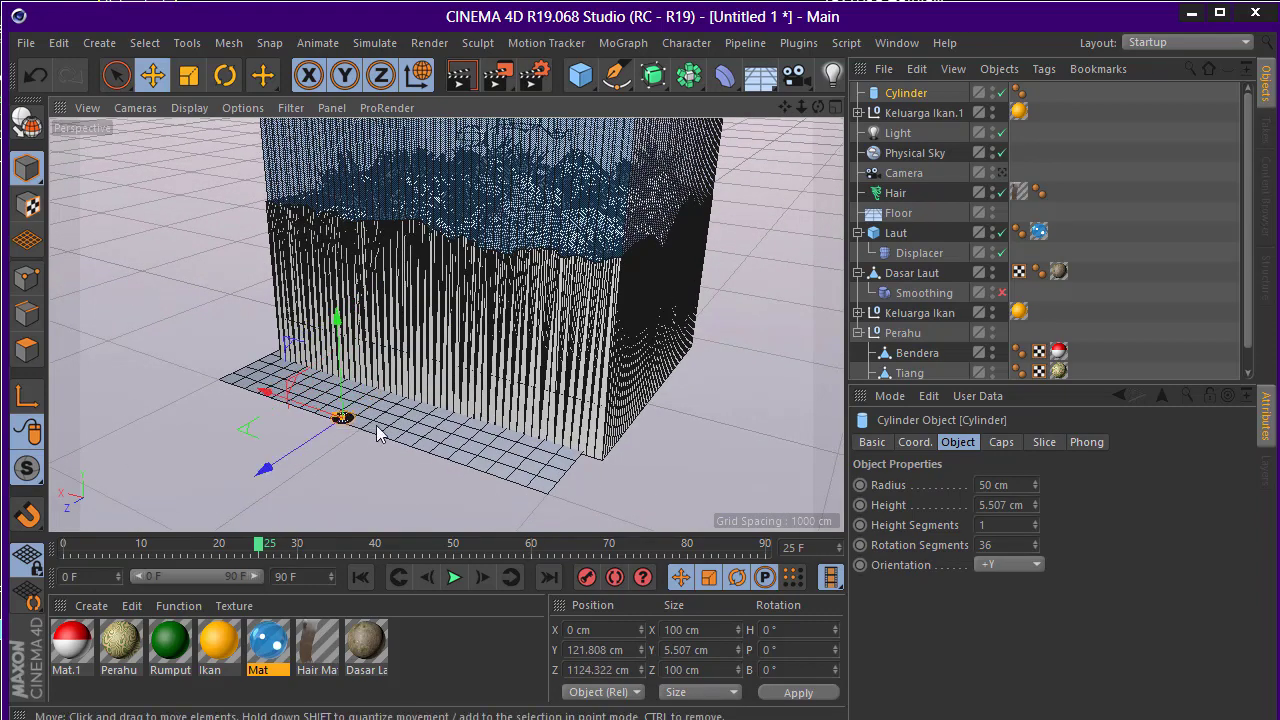
{"action": "scroll", "coordinate": [335, 428], "scroll_direction": "up", "scroll_amount": 2}
{"action": "scroll", "coordinate": [335, 428], "scroll_direction": "up", "scroll_amount": 2}
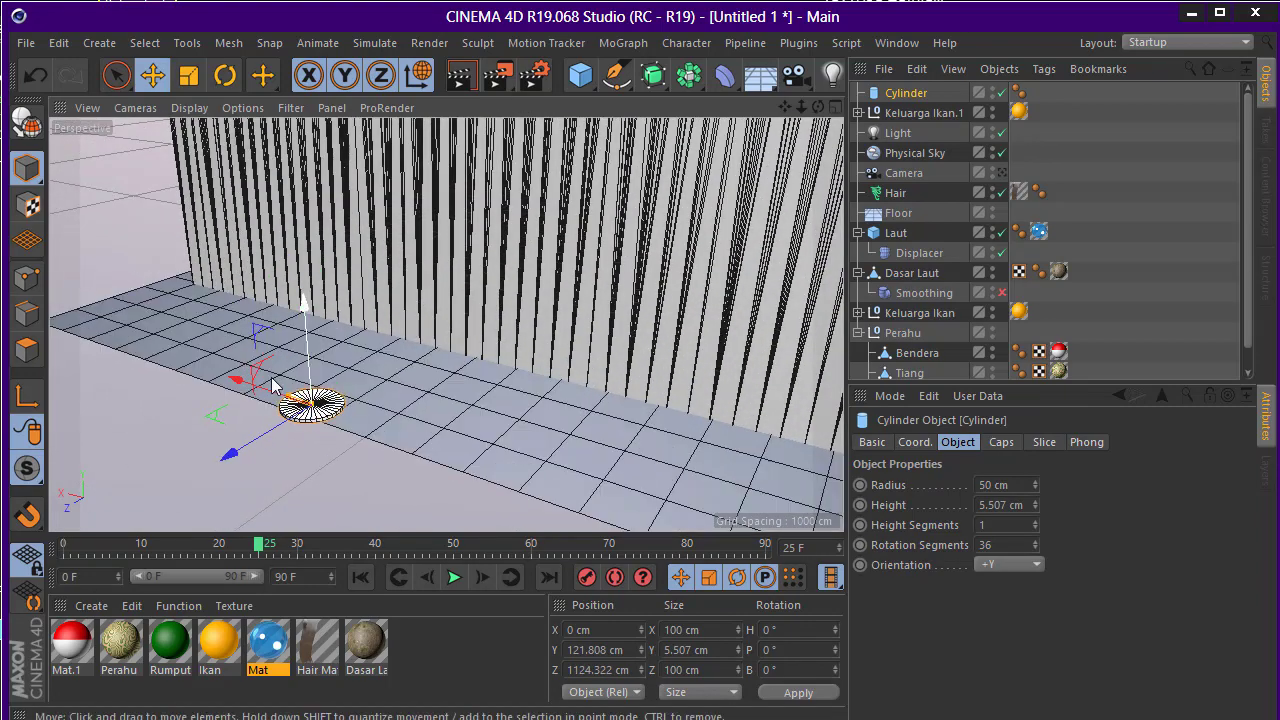
{"action": "left_click_drag", "start_coordinate": [285, 395], "coordinate": [205, 387], "text": "ctrl"}
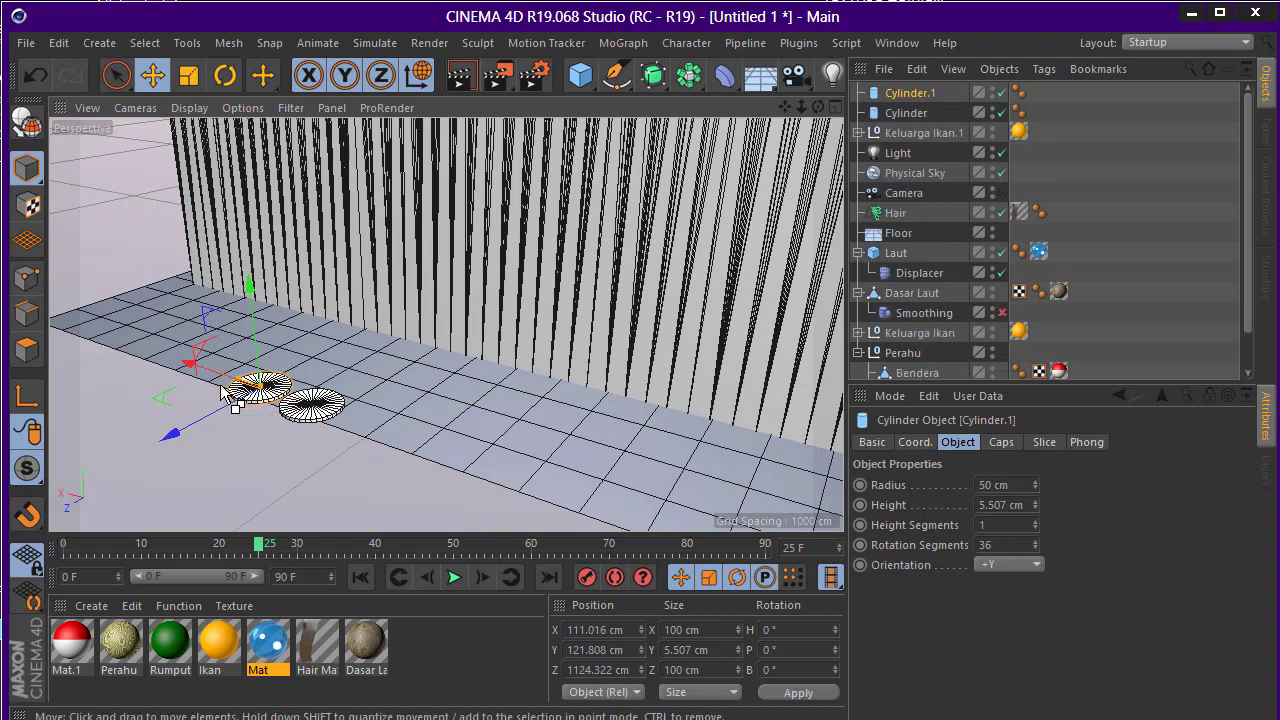
{"action": "key", "text": "ctrl+z"}
{"action": "key", "text": "ctrl+z"}
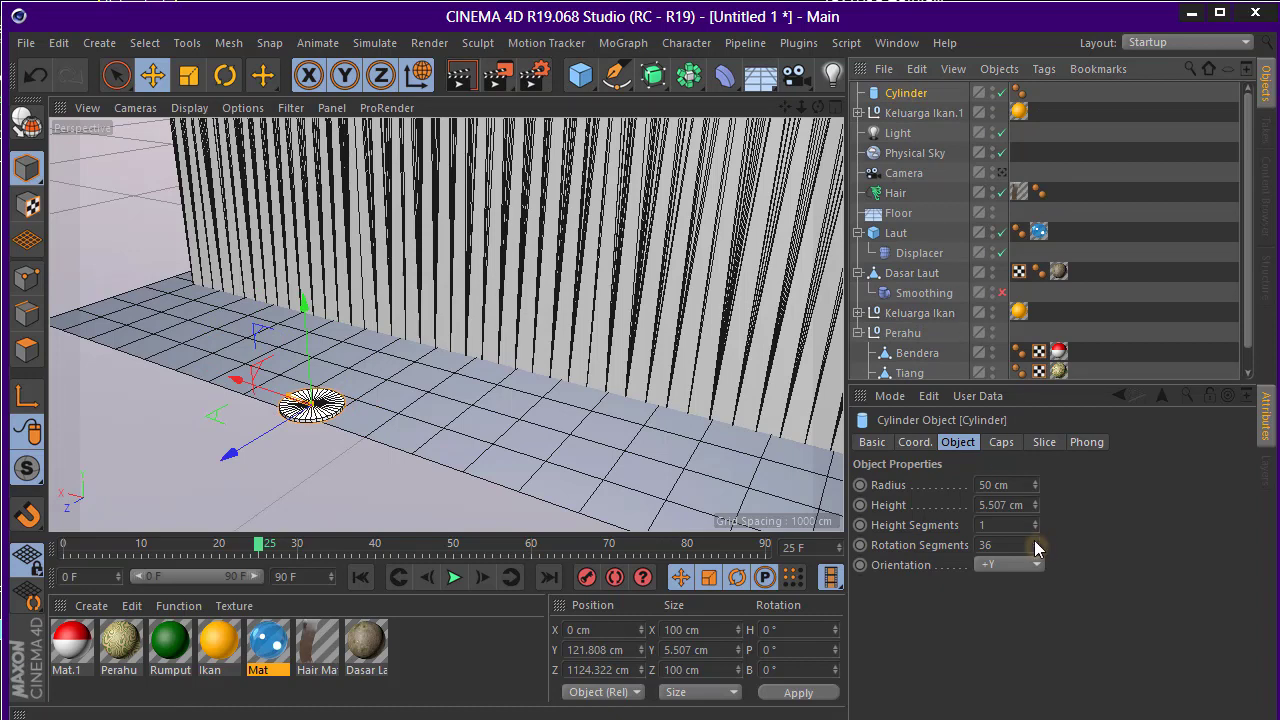
{"action": "left_click_drag", "start_coordinate": [1036, 547], "coordinate": [900, 550]}
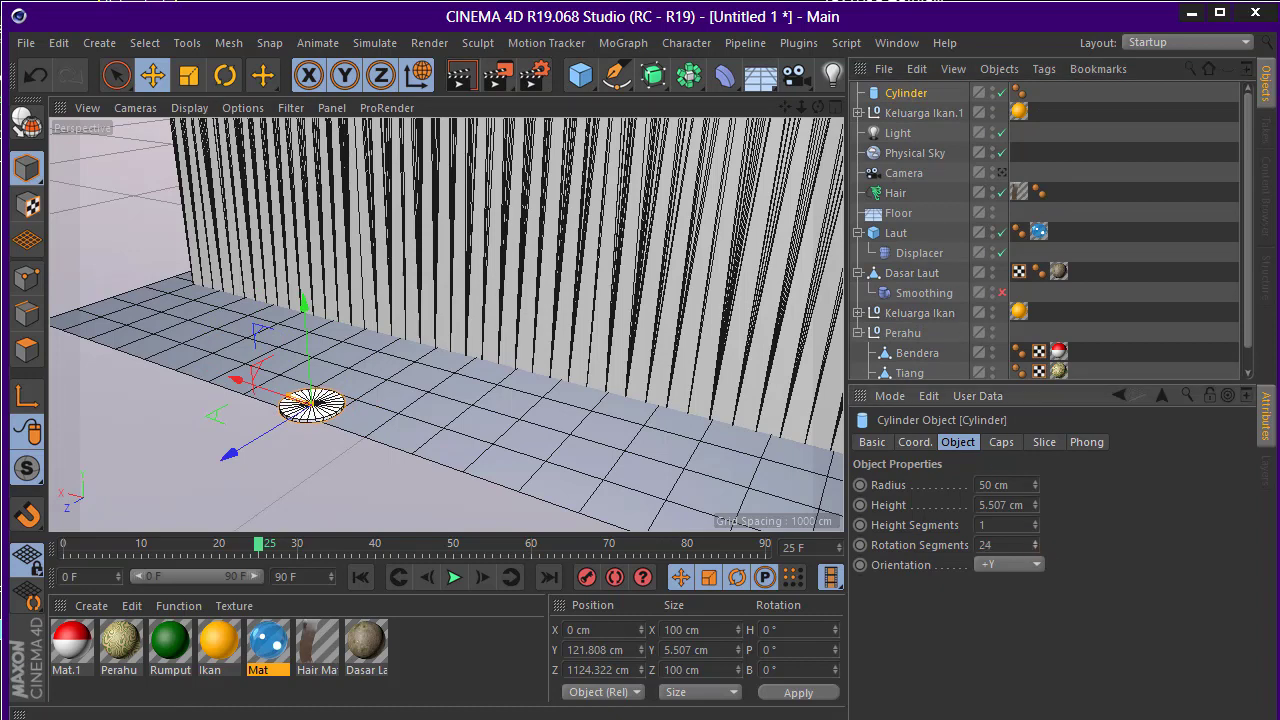
Add a Cloner and make the Cylinder its child
{"action": "left_click", "coordinate": [623, 43]}
{"action": "left_click", "coordinate": [649, 261]}
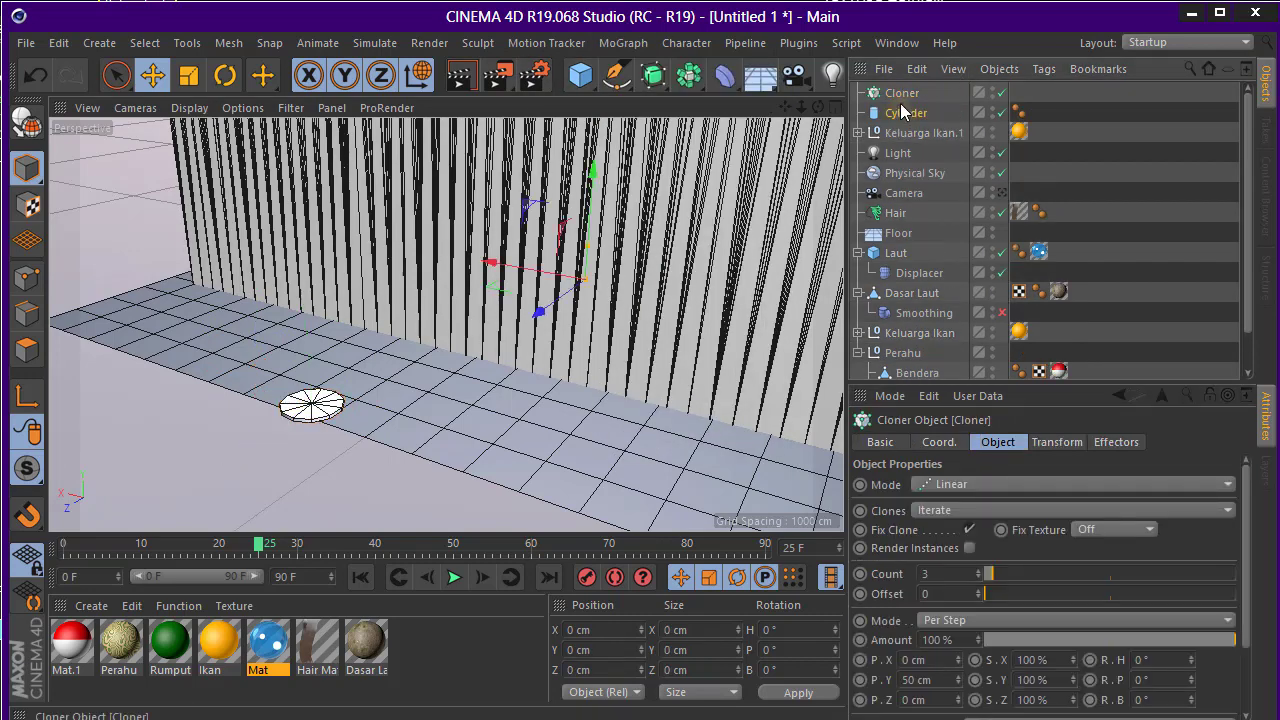
{"action": "left_click_drag", "start_coordinate": [905, 100], "coordinate": [900, 93]}
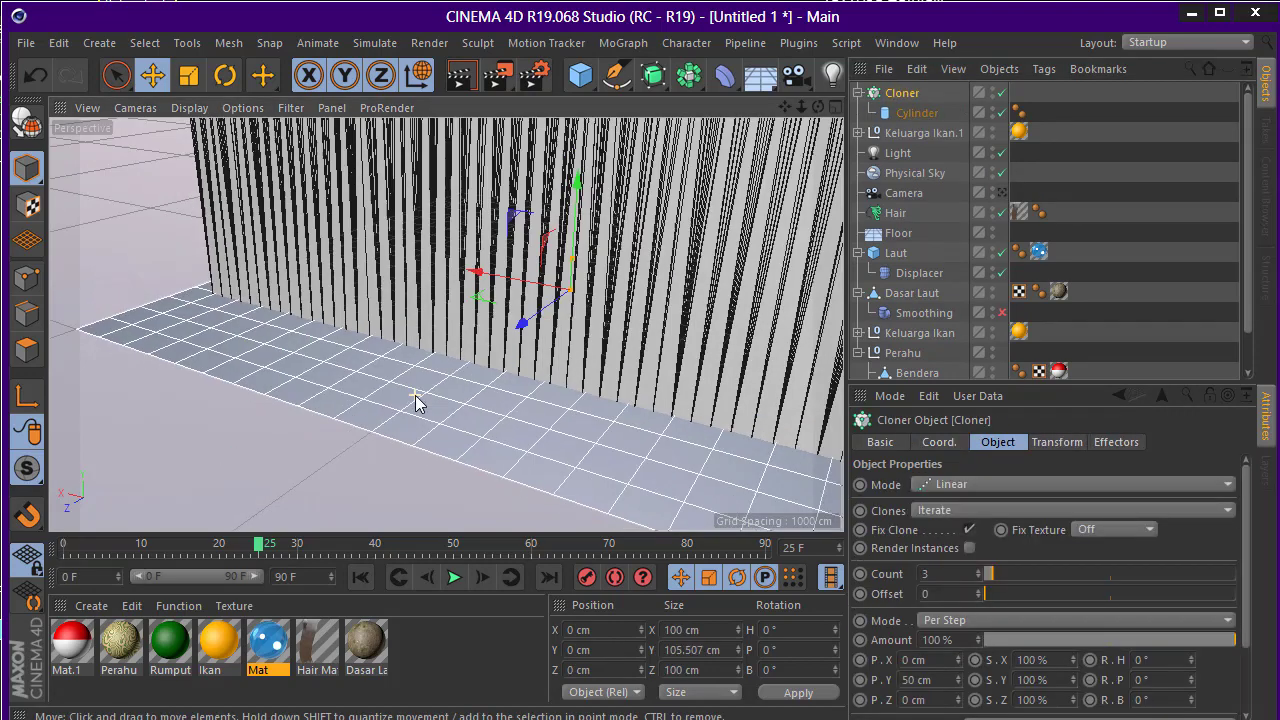
{"action": "mouse_move", "coordinate": [420, 400]}
{"action": "left_mouse_down", "text": "alt"}
{"action": "mouse_move", "coordinate": [465, 268]}
{"action": "mouse_move", "coordinate": [520, 240]}
{"action": "left_mouse_up", "text": "alt"}
Add a Random effector with rotation R.H 3601°, R.P 3600°, R.B 36100°
{"action": "left_click", "coordinate": [623, 43]}
{"action": "mouse_move", "coordinate": [690, 73]}
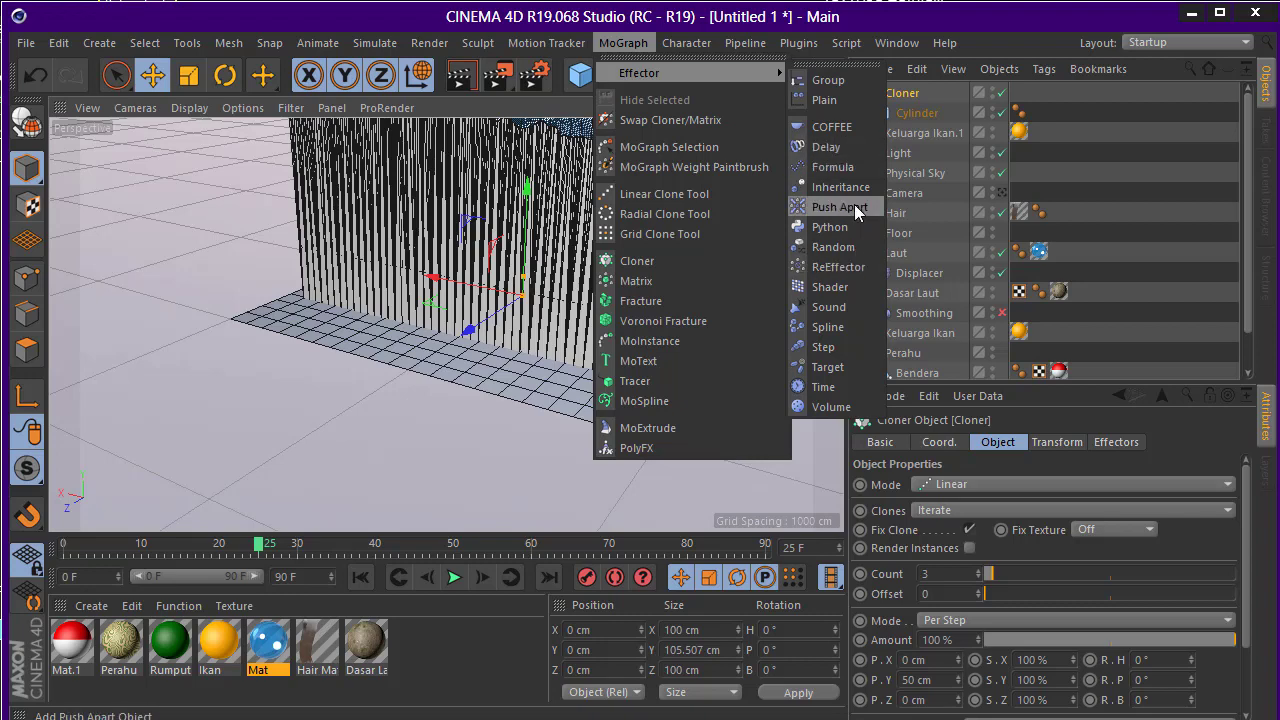
{"action": "left_click", "coordinate": [833, 247]}
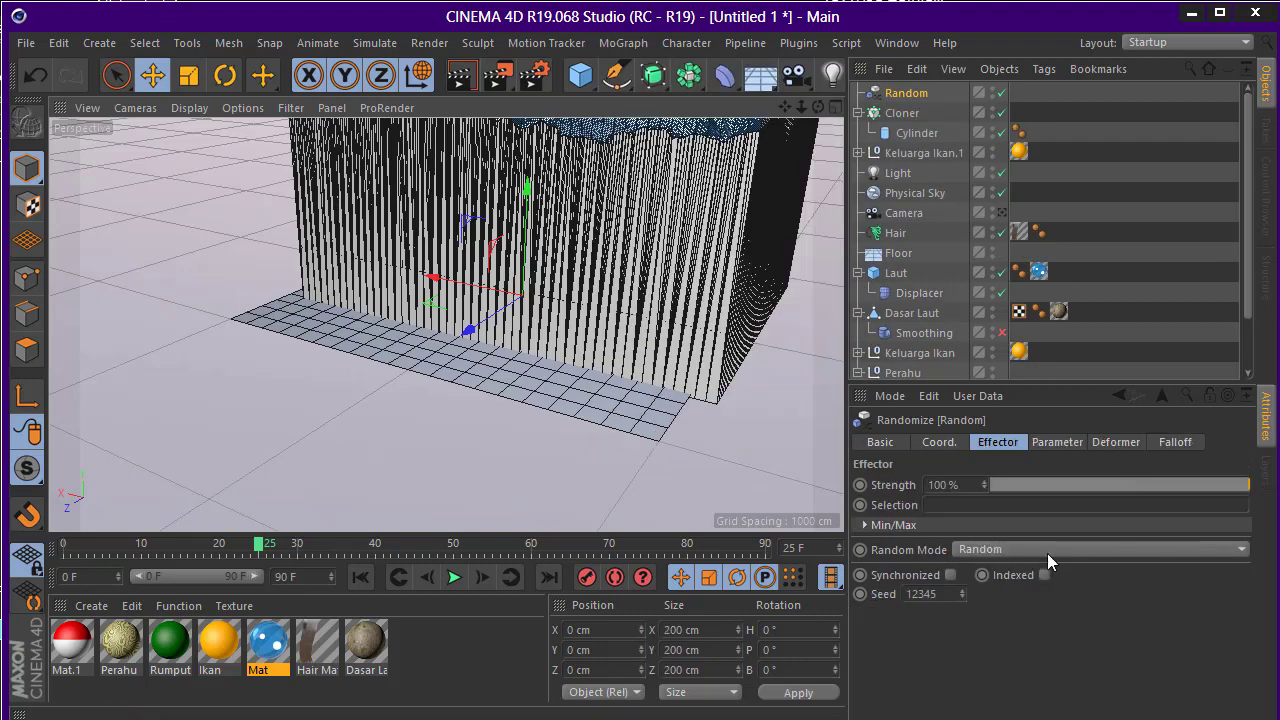
{"action": "left_click", "coordinate": [1046, 444]}
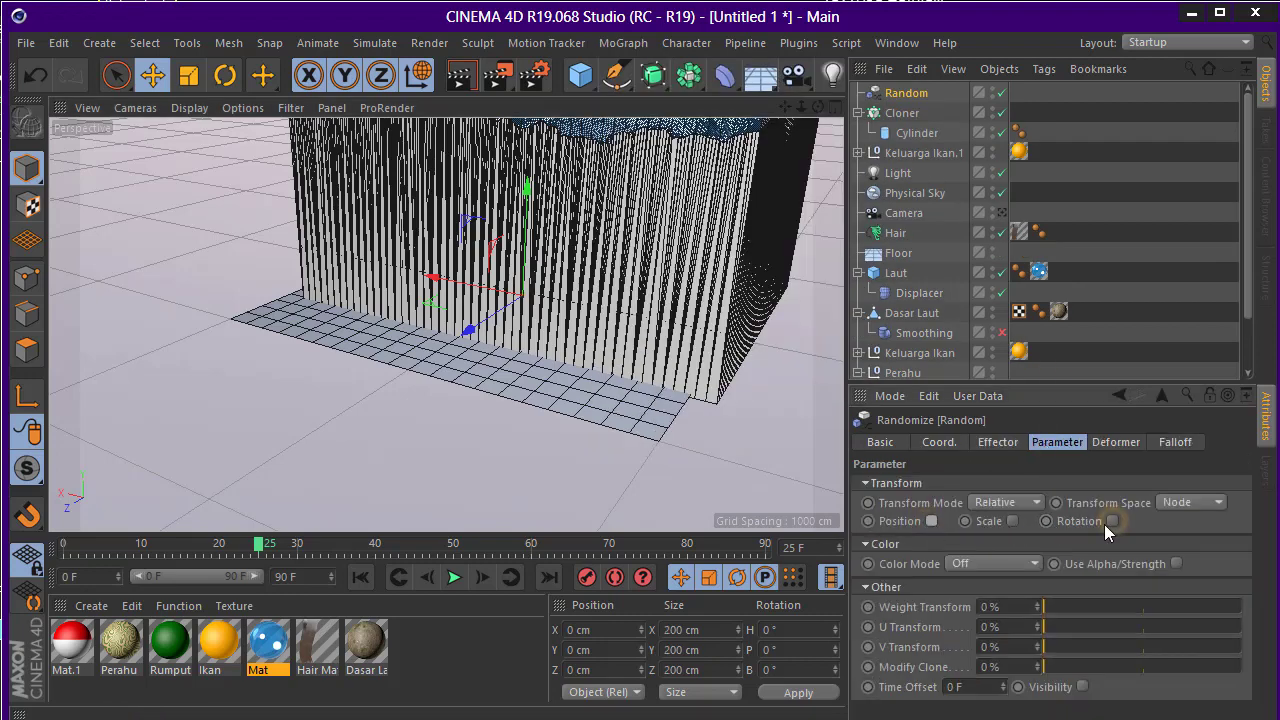
{"action": "left_click", "coordinate": [1130, 540]}
{"action": "type", "text": "36"}
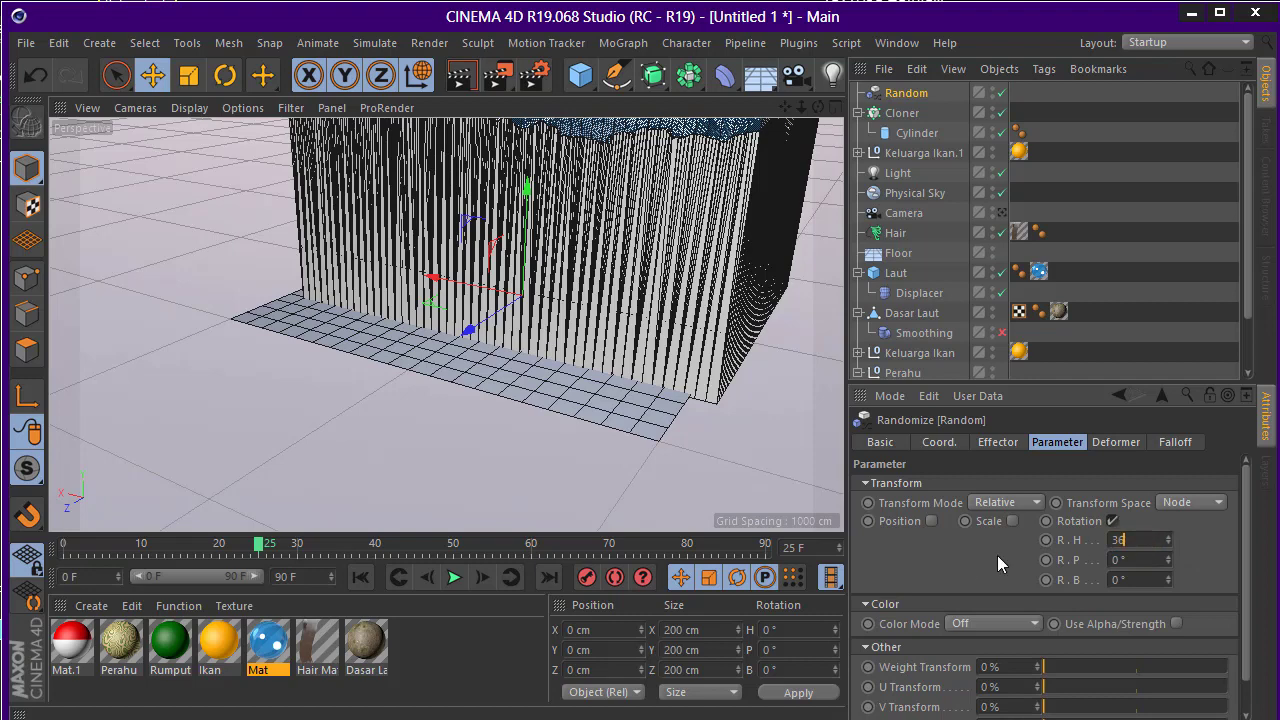
{"action": "type", "text": "01"}
{"action": "key", "text": "Tab"}
{"action": "type", "text": "3.6"}
{"action": "key", "text": "Tab"}
{"action": "type", "text": "36"}
{"action": "type", "text": "100"}
{"action": "key", "text": "Tab"}
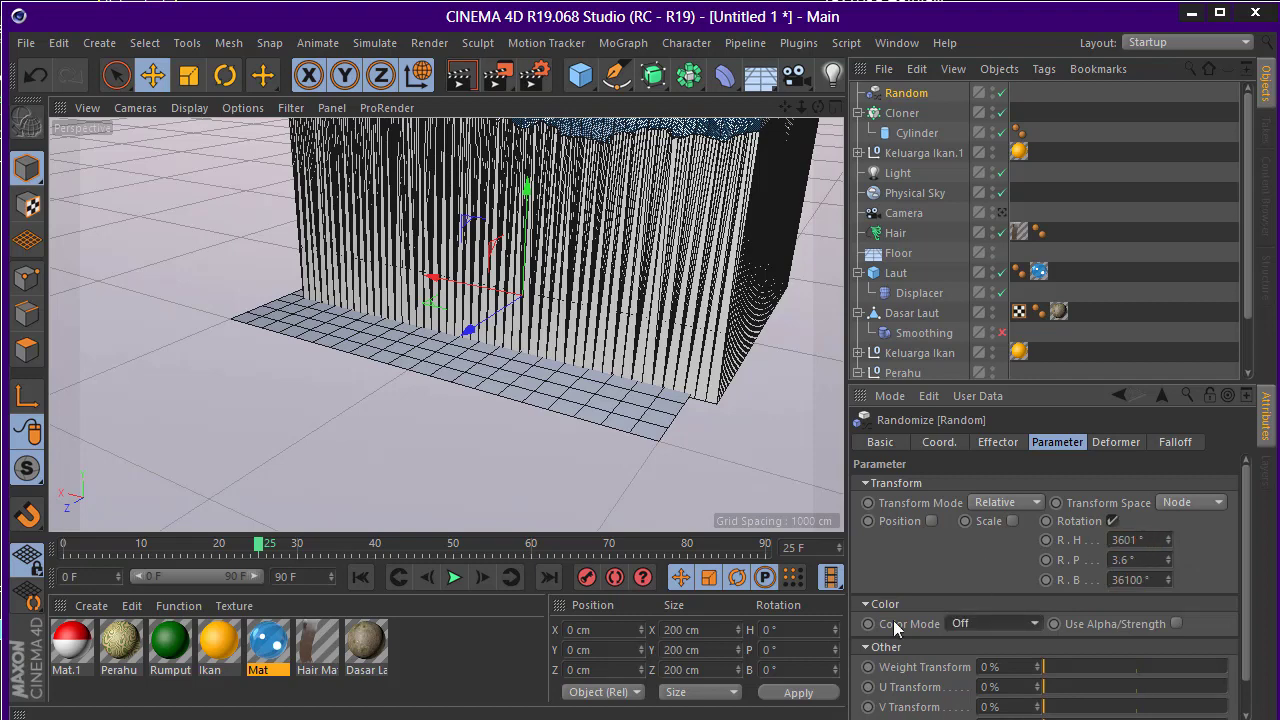
{"action": "type", "text": "3600"}
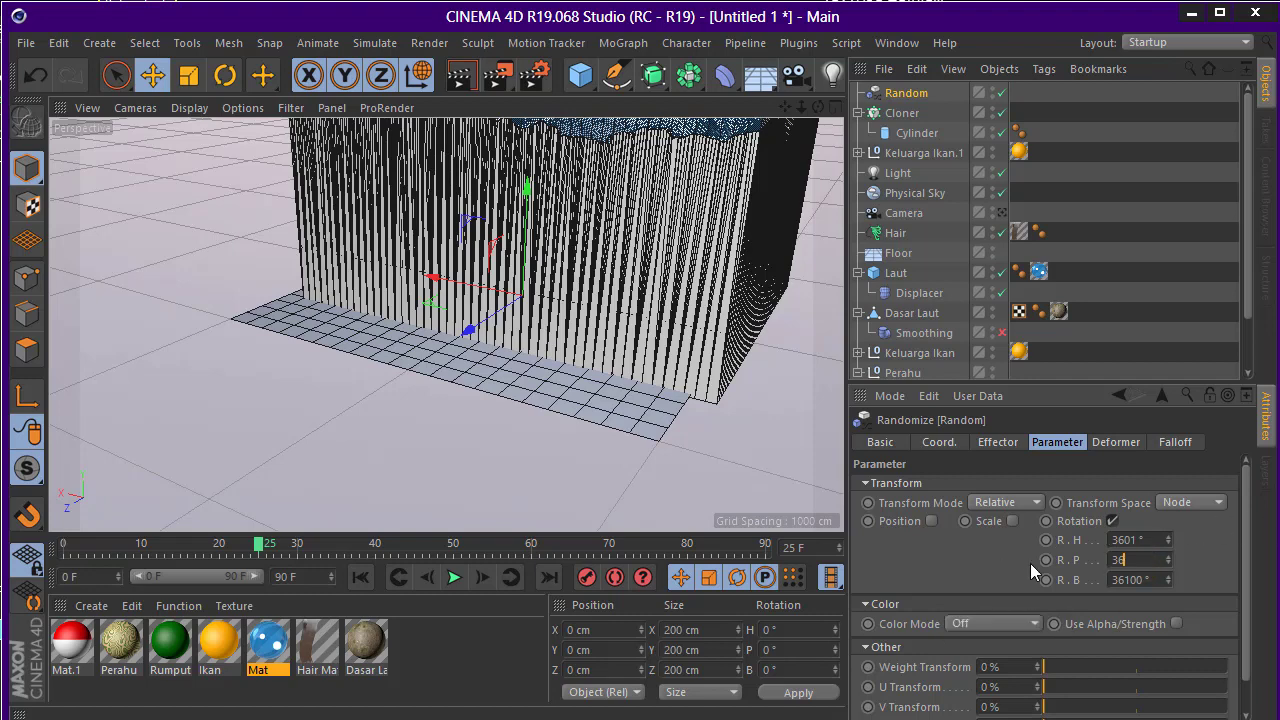
{"action": "key", "text": "Return"}
Zoom toward the seabed and review the Cloner's Object, Transform and Mode settings
{"action": "key", "text": "h"}
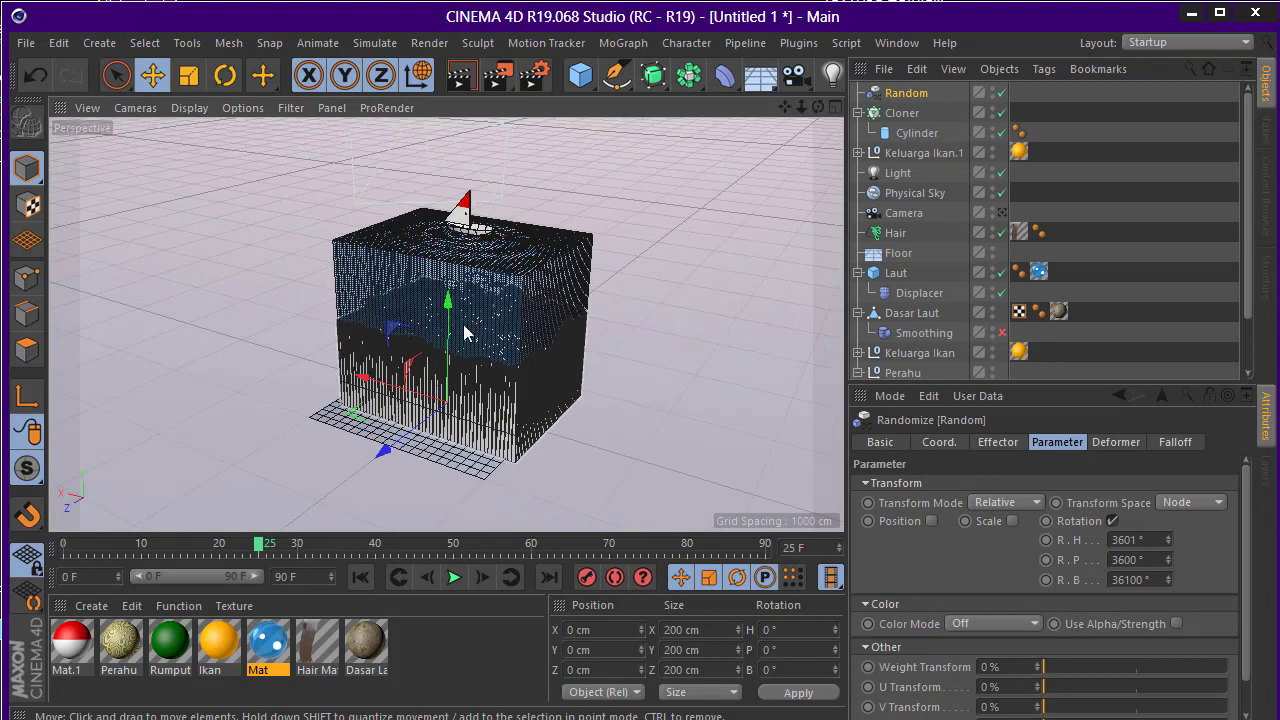
{"action": "left_click", "coordinate": [901, 113]}
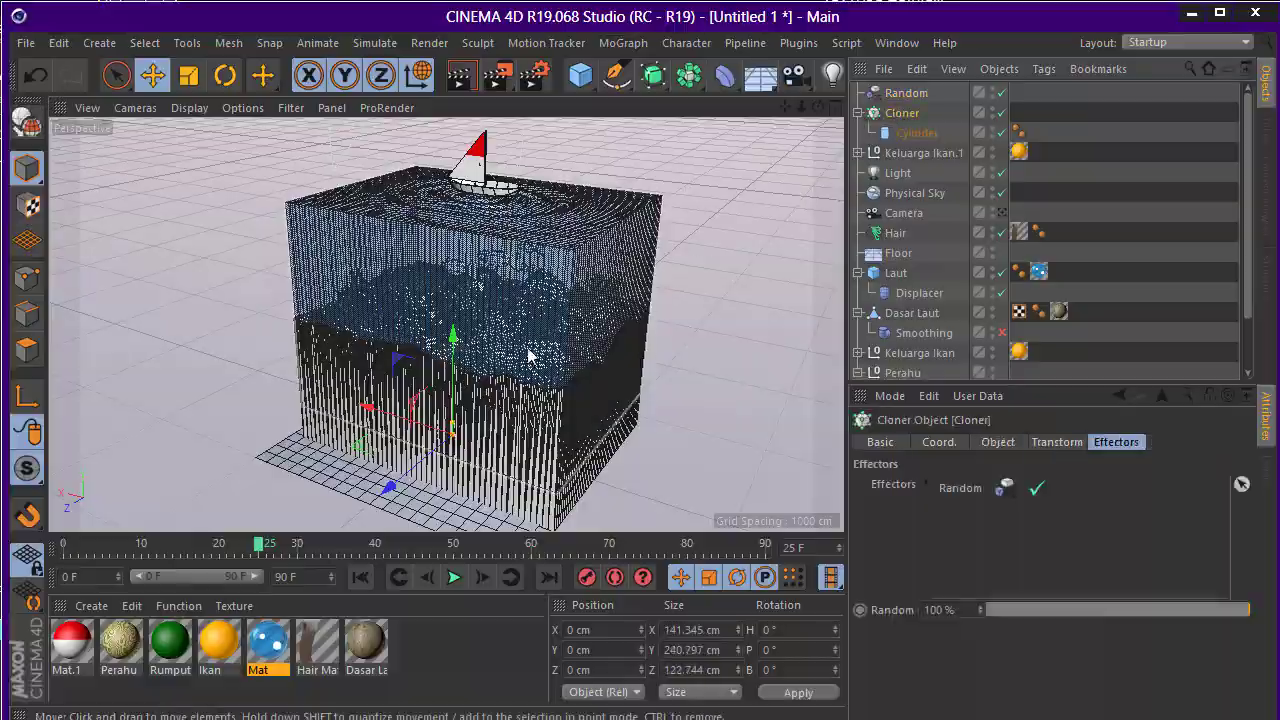
{"action": "scroll", "coordinate": [460, 245], "scroll_direction": "up", "scroll_amount": 3}
{"action": "scroll", "coordinate": [485, 270], "scroll_direction": "up", "scroll_amount": 3}
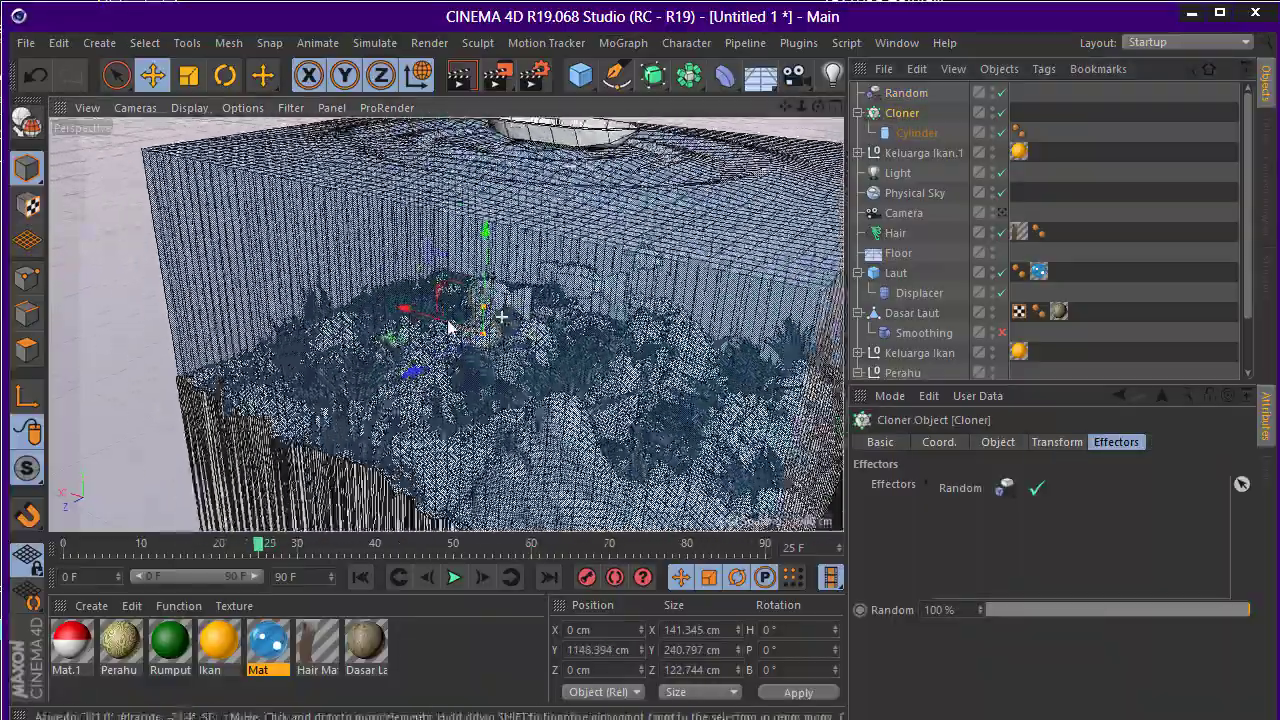
{"action": "scroll", "coordinate": [510, 300], "scroll_direction": "up", "scroll_amount": 2}
{"action": "scroll", "coordinate": [535, 322], "scroll_direction": "up", "scroll_amount": 2}
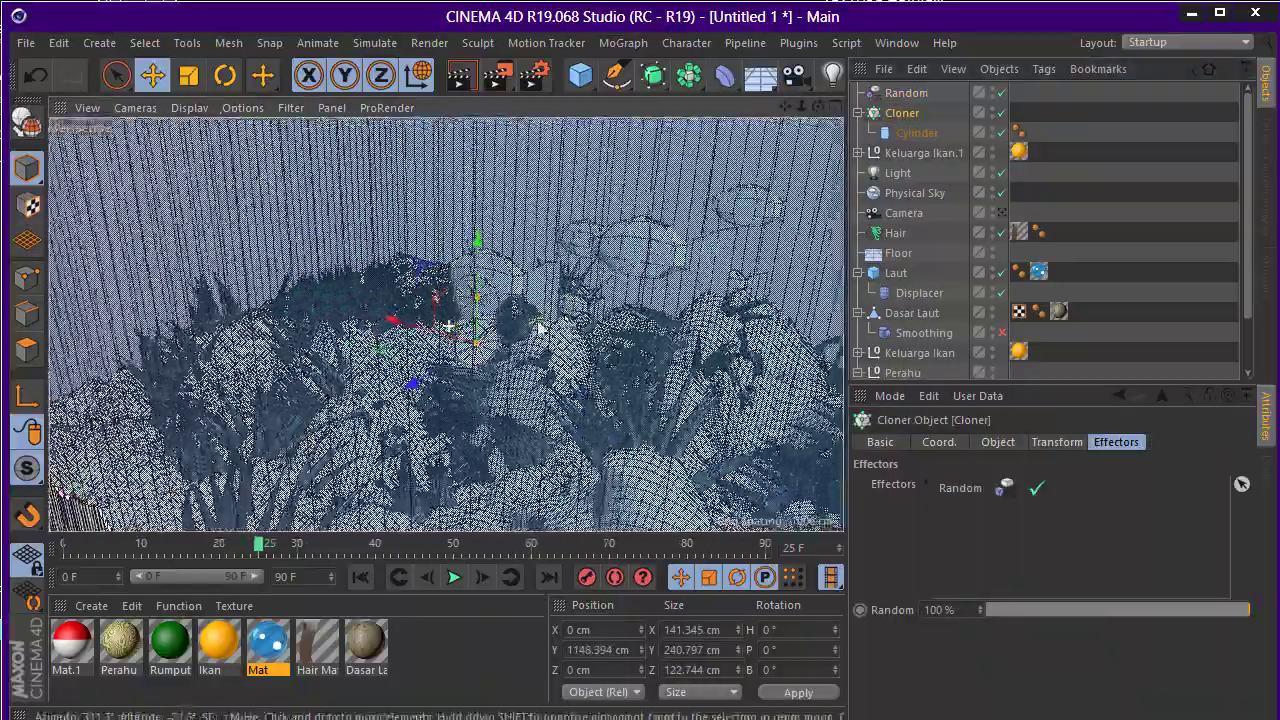
{"action": "left_click_drag", "start_coordinate": [540, 328], "coordinate": [558, 229], "text": "alt"}
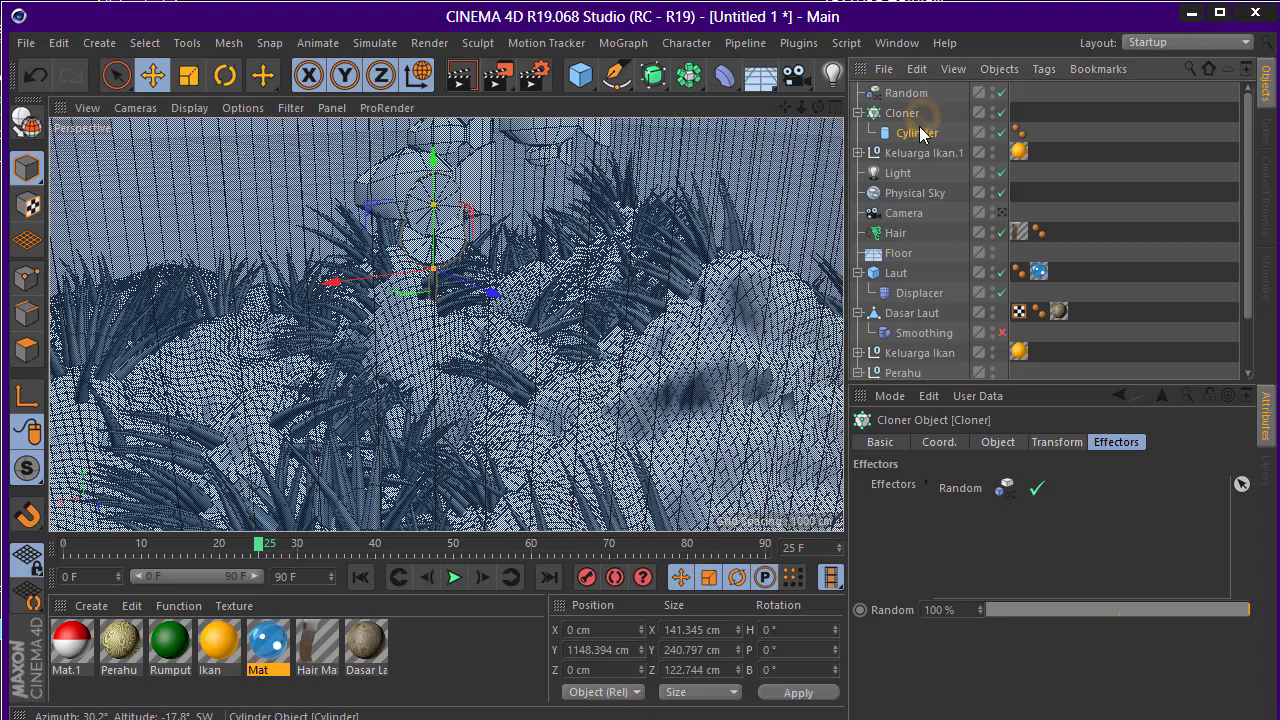
{"action": "left_click", "coordinate": [918, 131]}
{"action": "left_click", "coordinate": [905, 114]}
{"action": "left_click", "coordinate": [988, 443]}
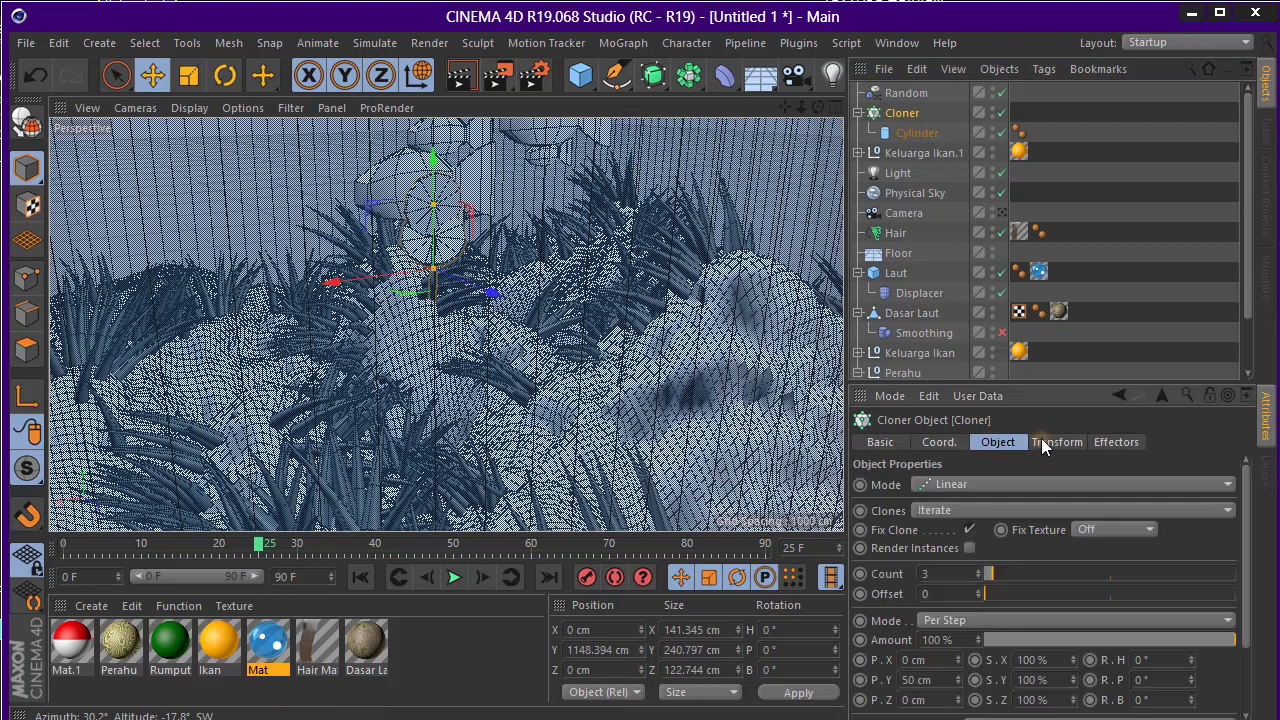
{"action": "left_click", "coordinate": [1041, 438]}
{"action": "left_click", "coordinate": [1013, 439]}
{"action": "left_click", "coordinate": [993, 482]}
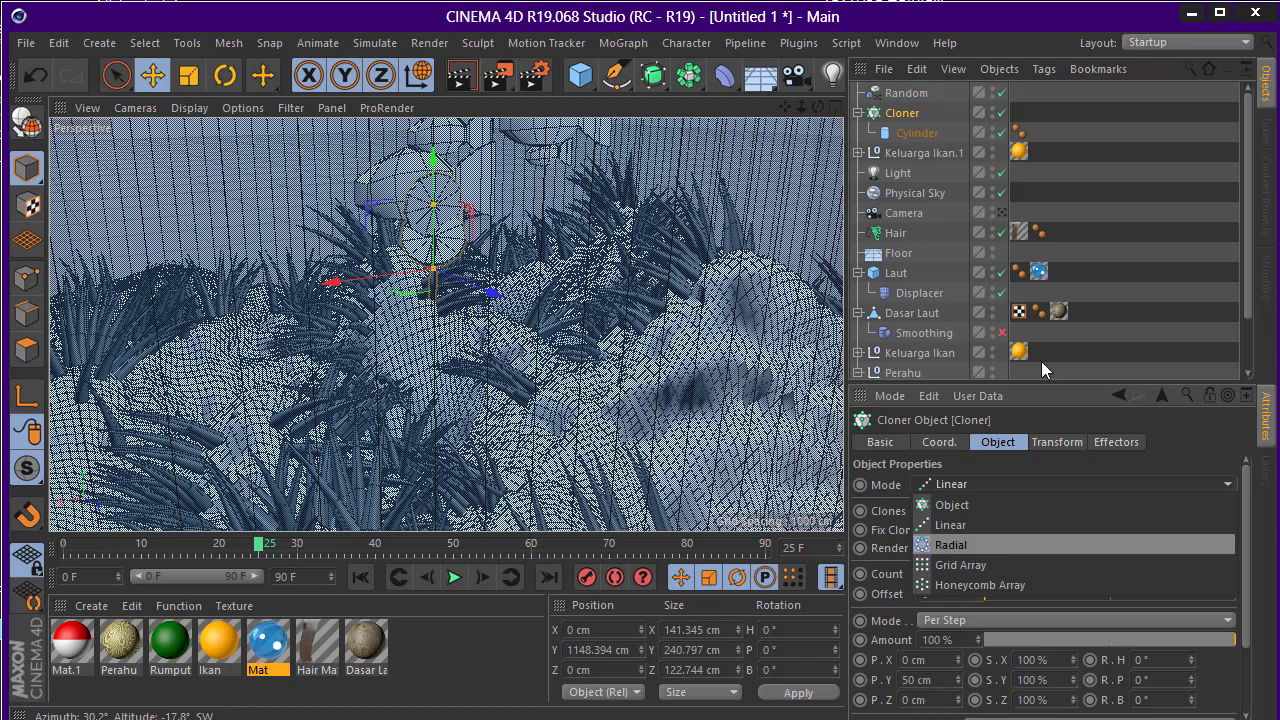
Add a Sphere primitive to the scene
{"action": "left_click", "coordinate": [578, 78]}
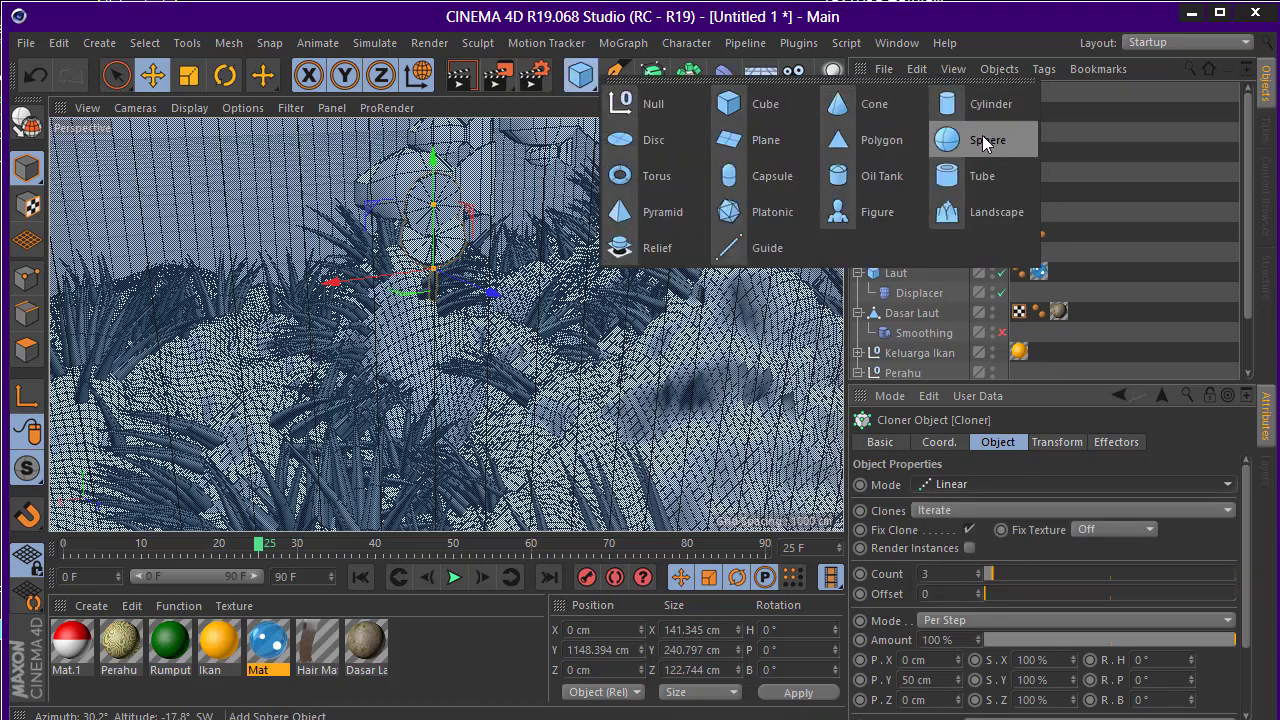
{"action": "left_click", "coordinate": [946, 140]}
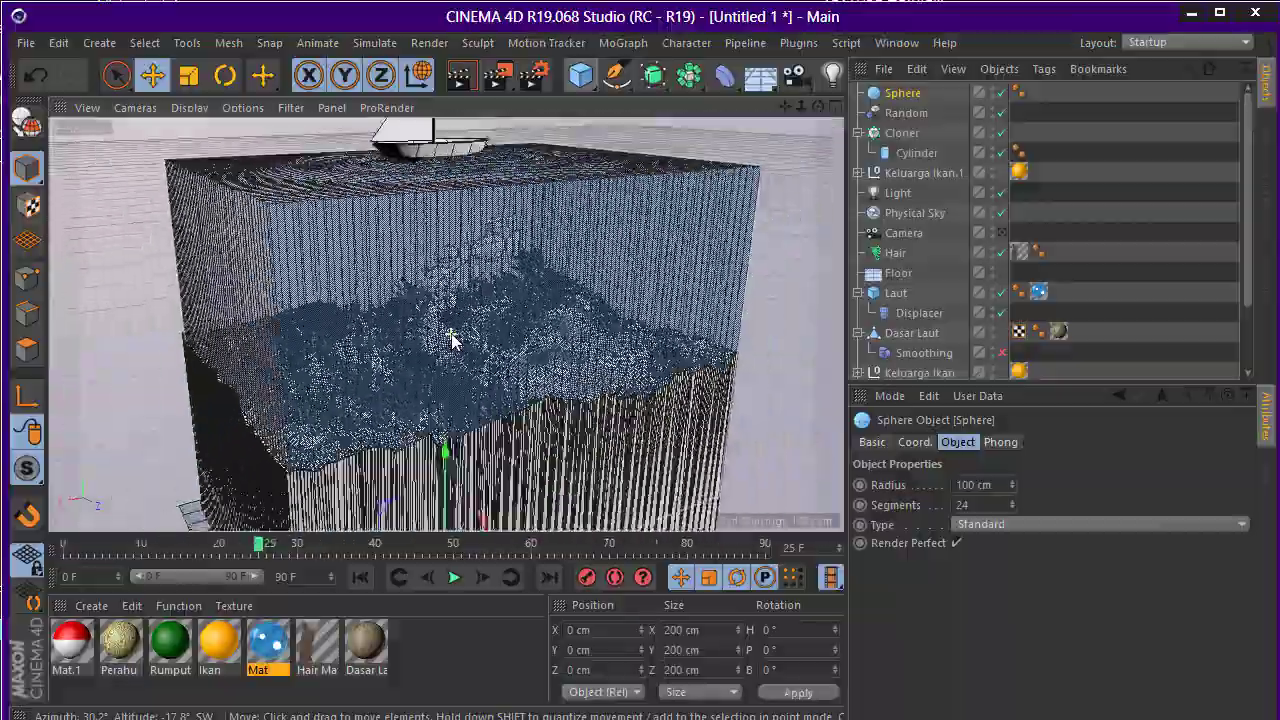
{"action": "scroll", "coordinate": [448, 342], "scroll_direction": "up", "scroll_amount": 5}
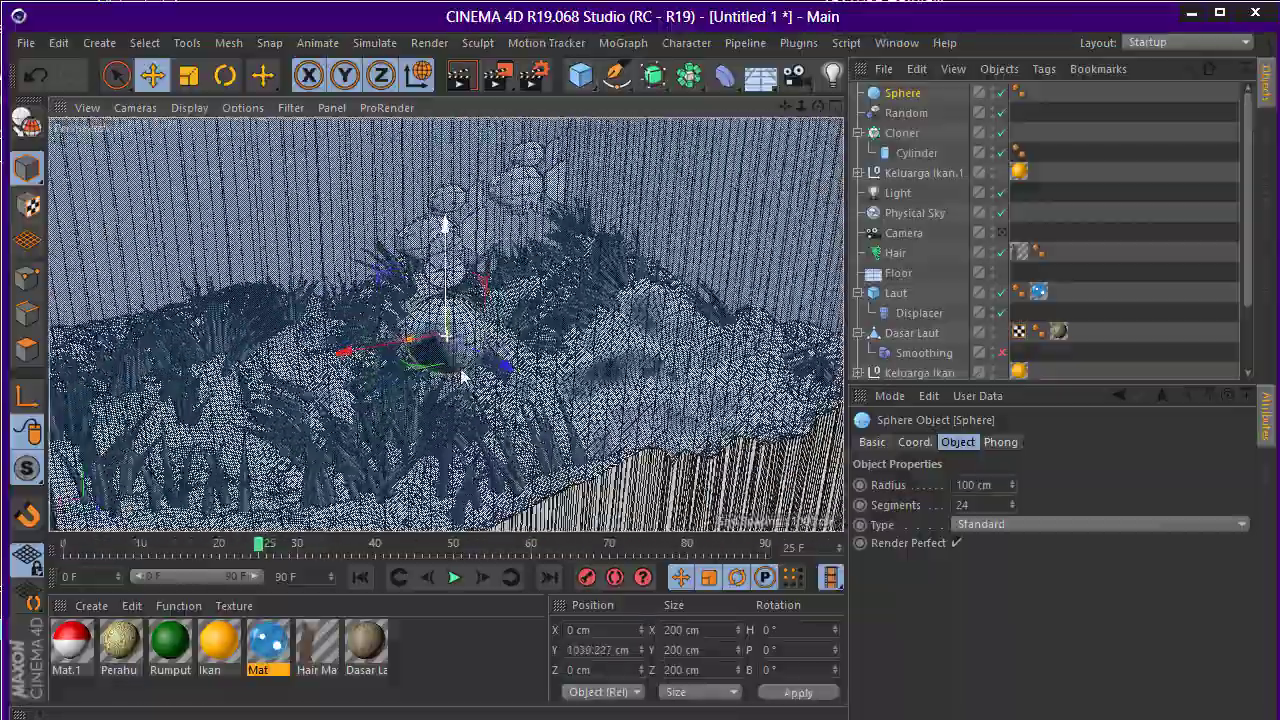
Group Sphere, Random and Cloner under a null renamed Koin
{"action": "left_click_drag", "start_coordinate": [497, 309], "coordinate": [441, 330], "text": "alt"}
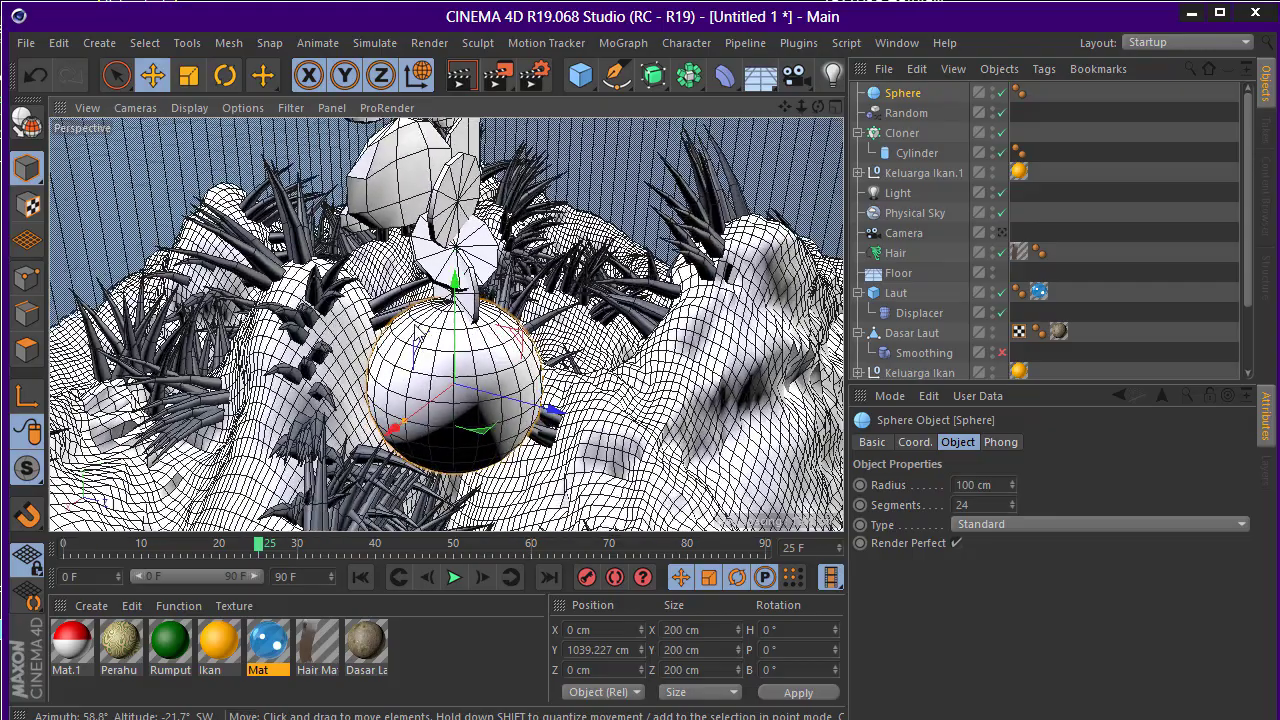
{"action": "left_click", "coordinate": [898, 132]}
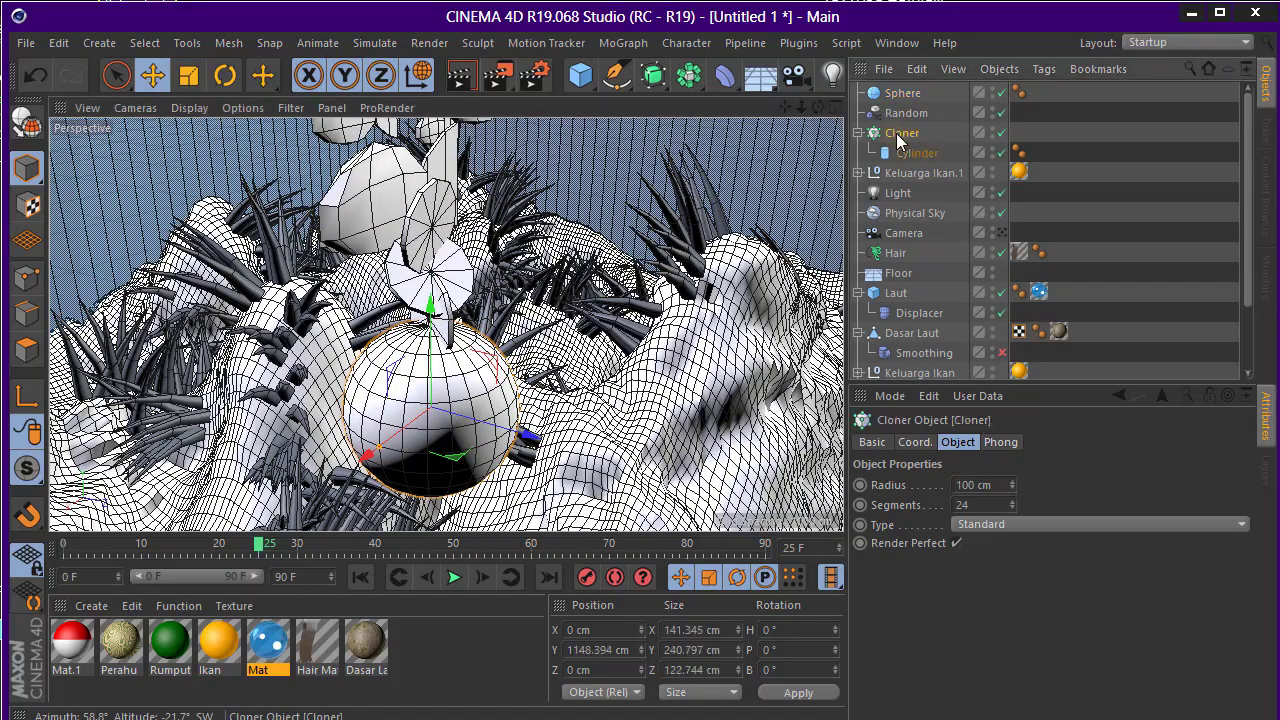
{"action": "left_click", "coordinate": [896, 94], "text": "shift"}
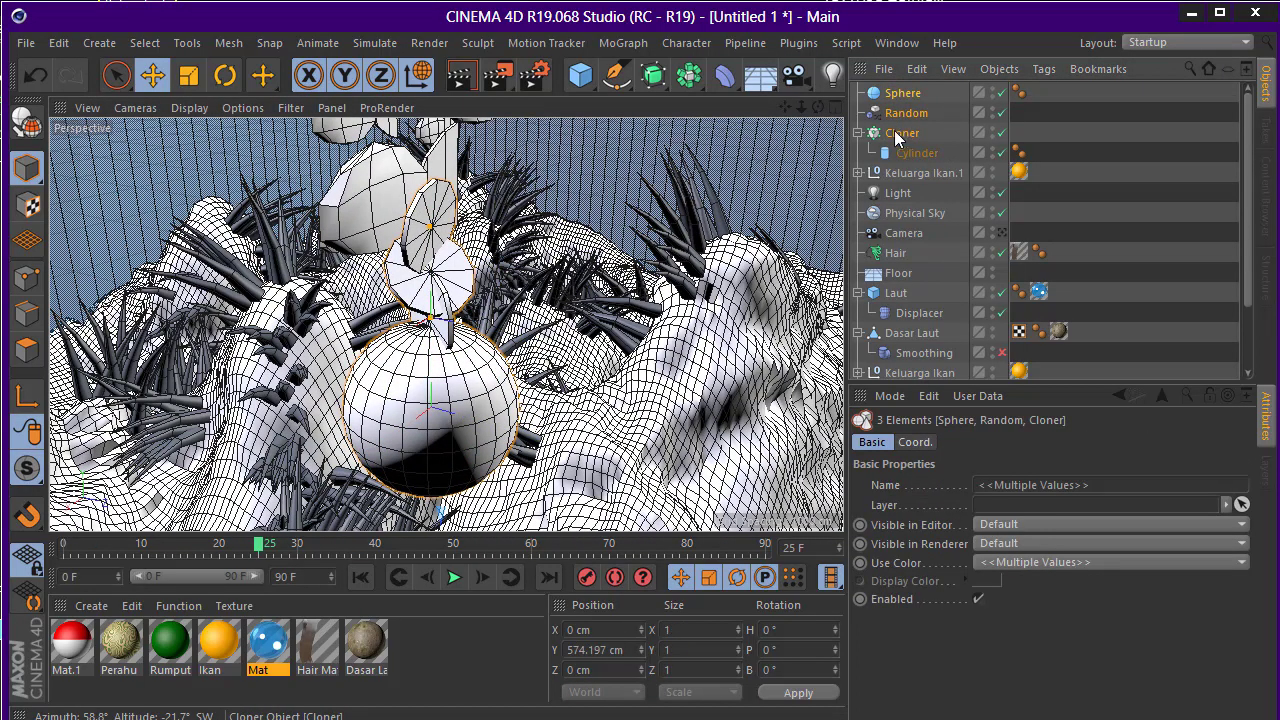
{"action": "right_click", "coordinate": [897, 138]}
{"action": "left_click", "coordinate": [980, 481]}
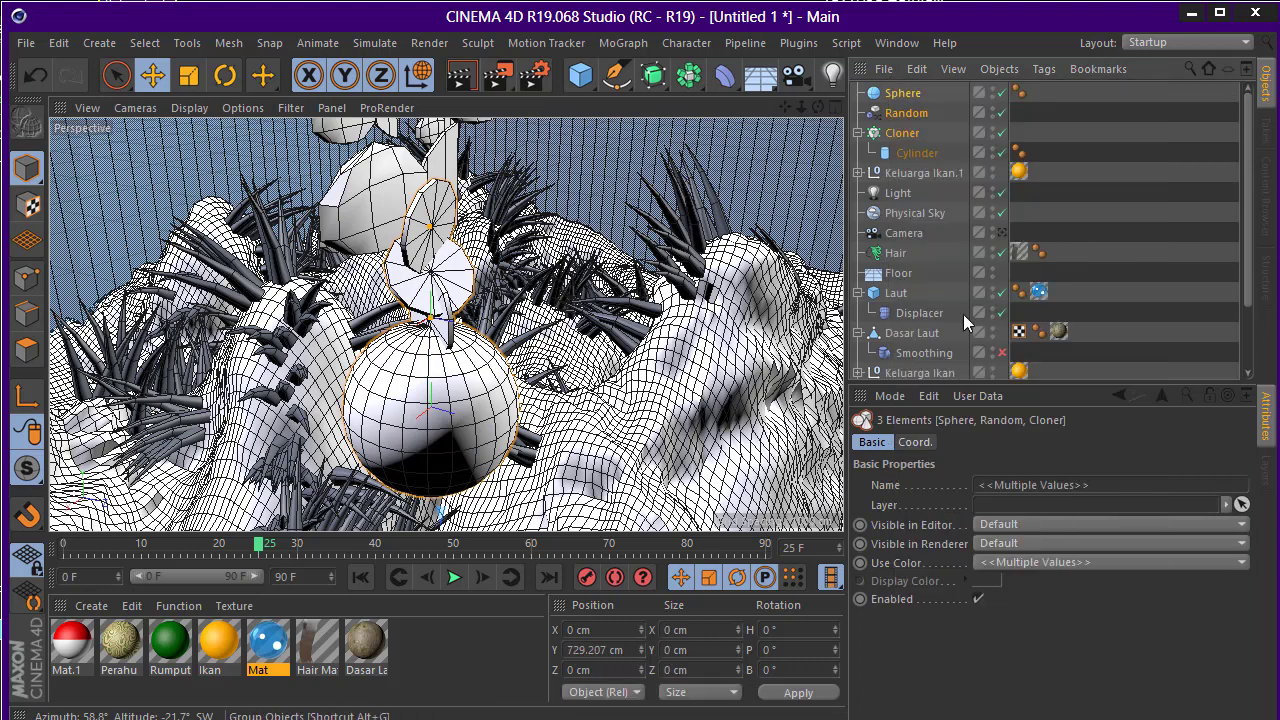
{"action": "double_click", "coordinate": [898, 93]}
{"action": "type", "text": "Kein"}
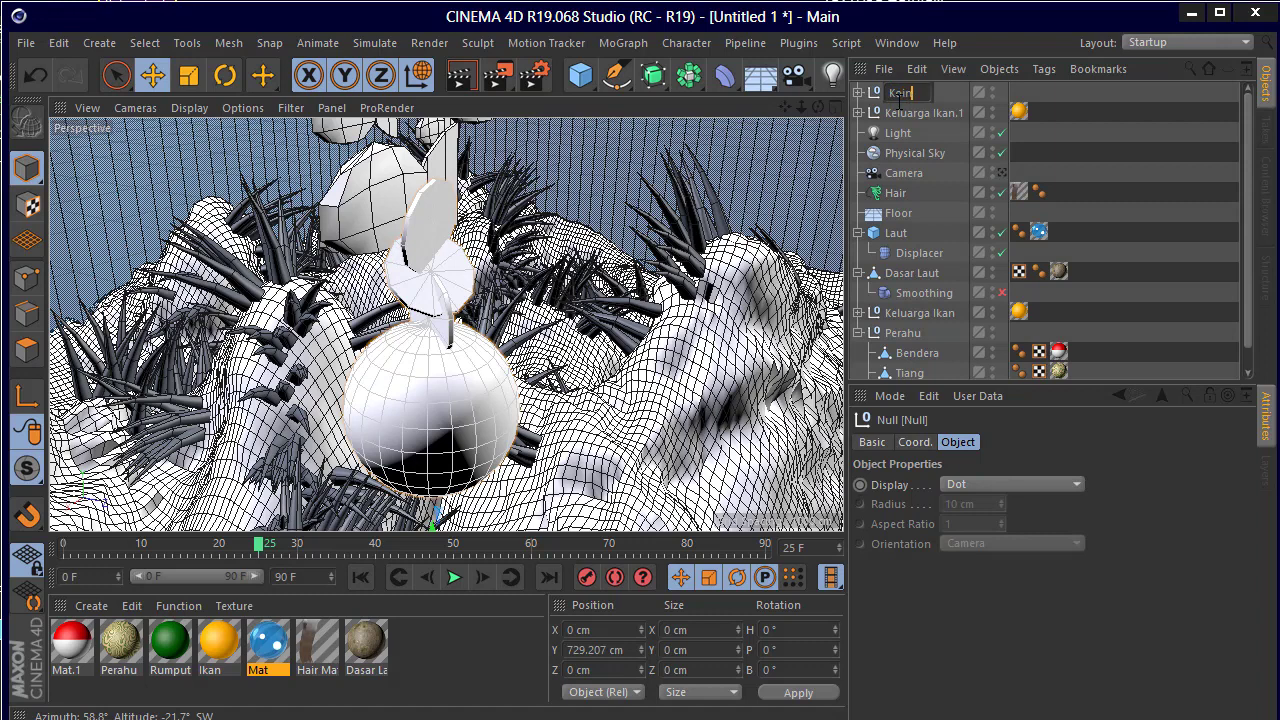
{"action": "key", "text": "Return"}
Expand the Koin group and check its Sphere and Random effector
{"action": "left_click", "coordinate": [858, 92]}
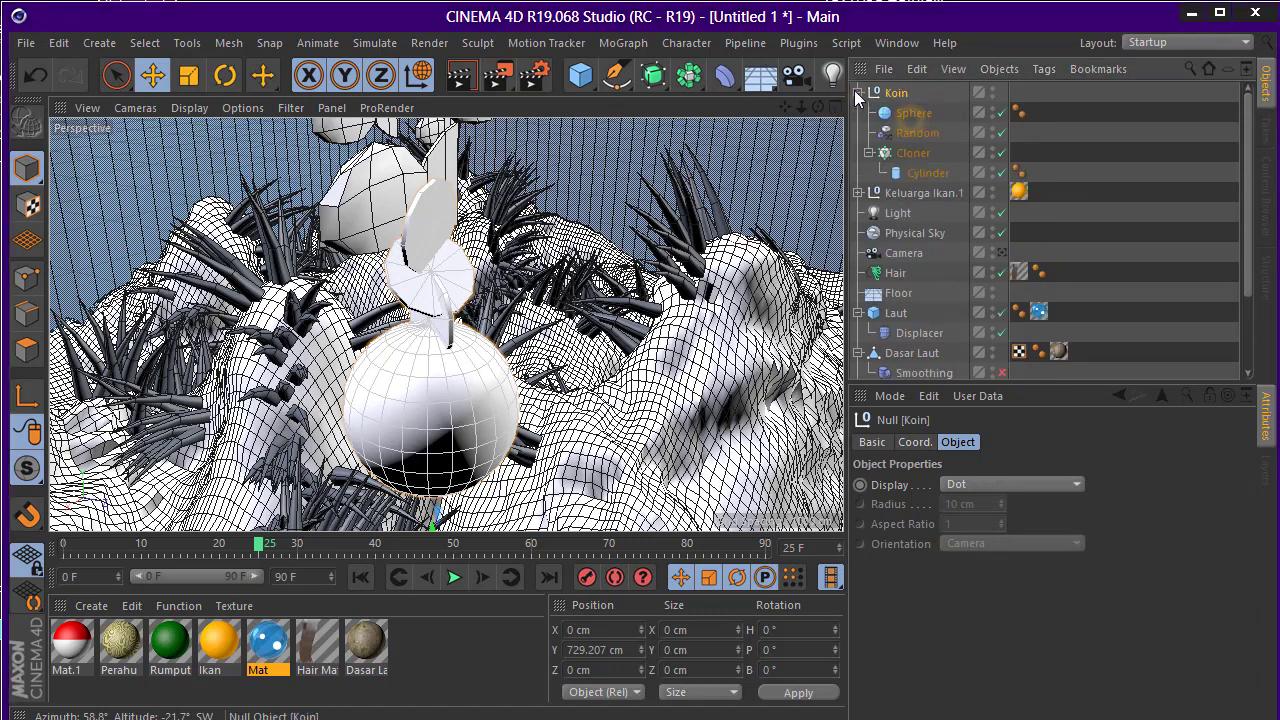
{"action": "left_click", "coordinate": [912, 113]}
{"action": "left_click", "coordinate": [912, 133]}
{"action": "left_click", "coordinate": [912, 113]}
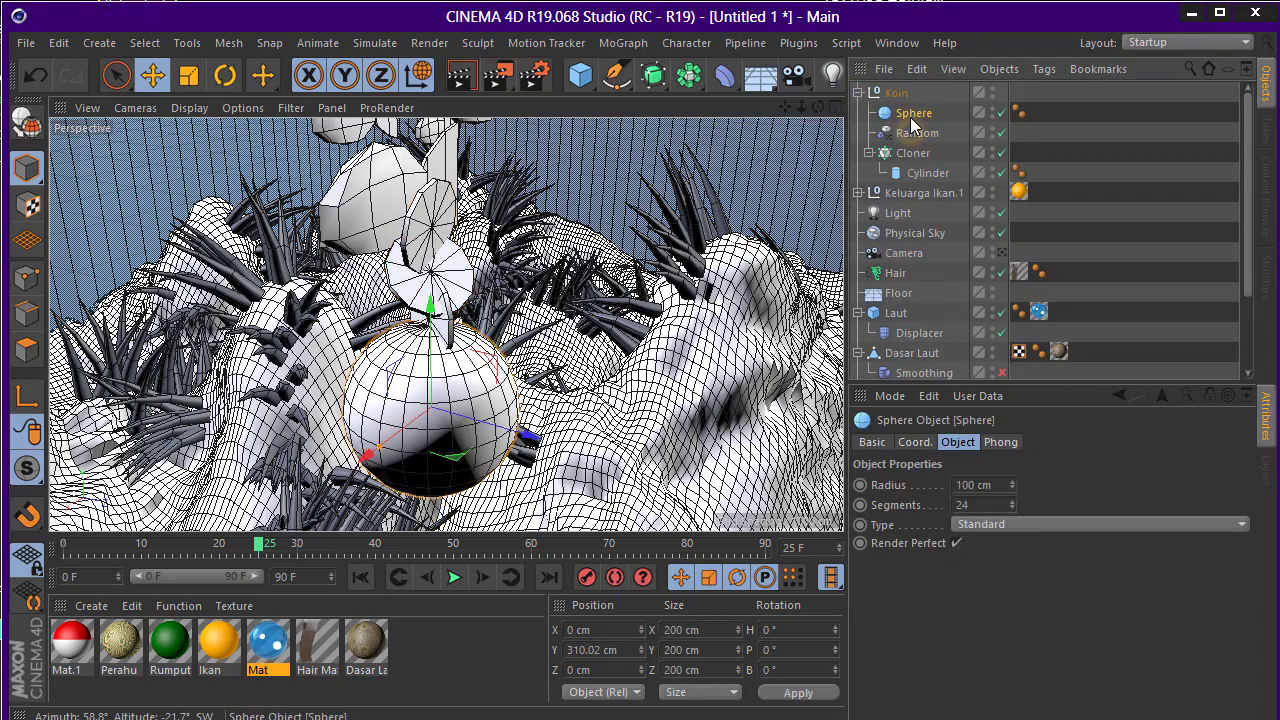
{"action": "left_click", "coordinate": [912, 133]}
Switch the Cloner to Object mode on the Sphere and enlarge the clone ball
{"action": "left_click", "coordinate": [912, 153]}
{"action": "left_click", "coordinate": [945, 484]}
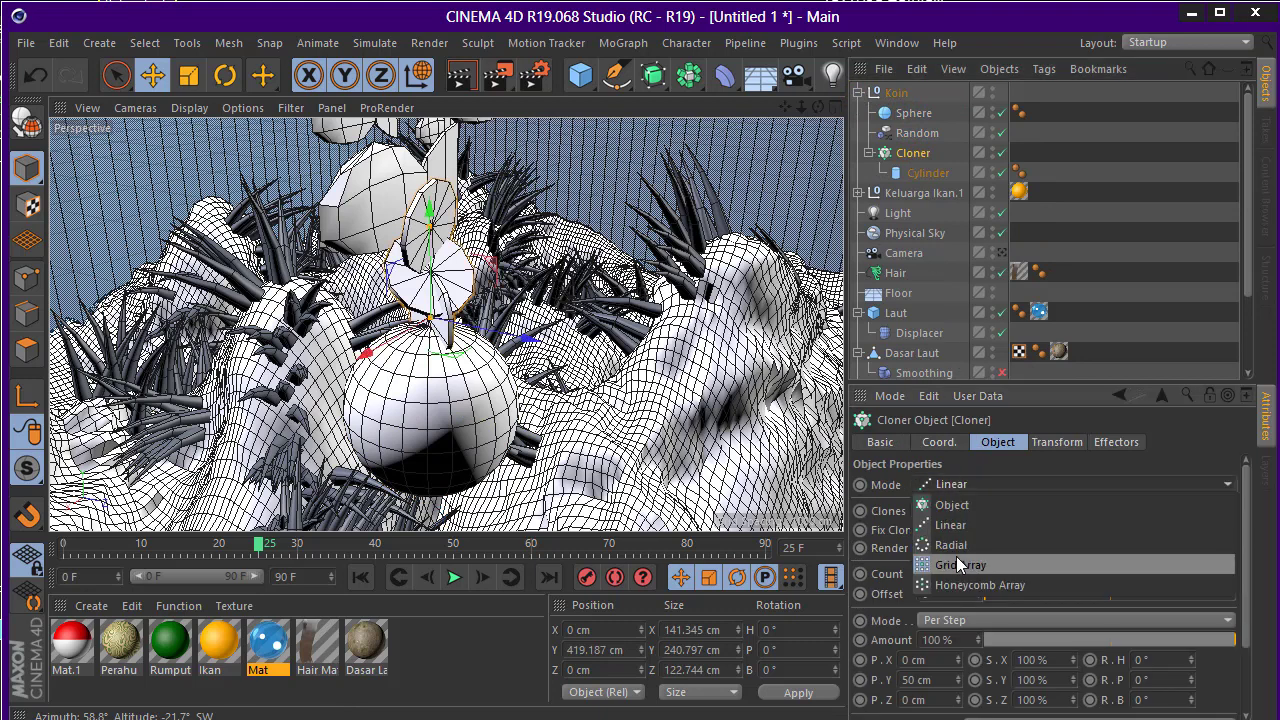
{"action": "left_click", "coordinate": [960, 505]}
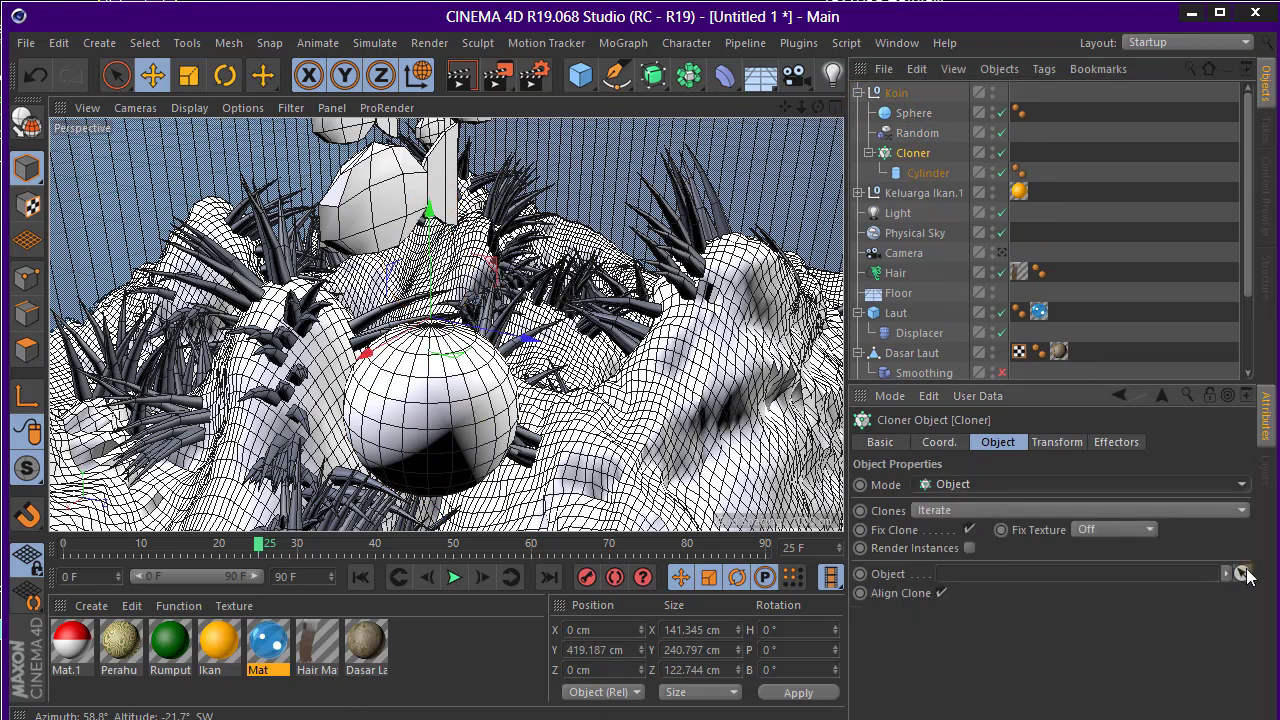
{"action": "left_click", "coordinate": [1242, 573]}
{"action": "left_click", "coordinate": [912, 113]}
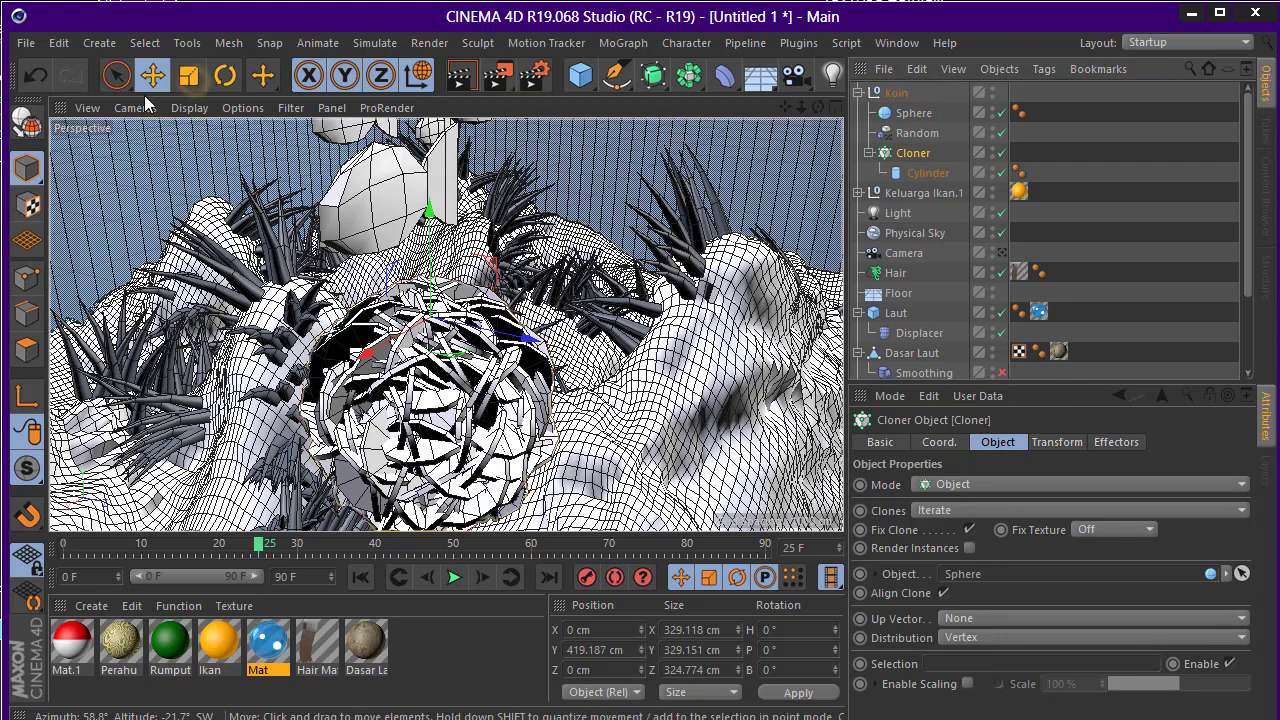
{"action": "key", "text": "t"}
{"action": "mouse_move", "coordinate": [780, 225]}
{"action": "left_mouse_down"}
{"action": "mouse_move", "coordinate": [860, 222]}
{"action": "mouse_move", "coordinate": [932, 165]}
{"action": "left_mouse_up"}
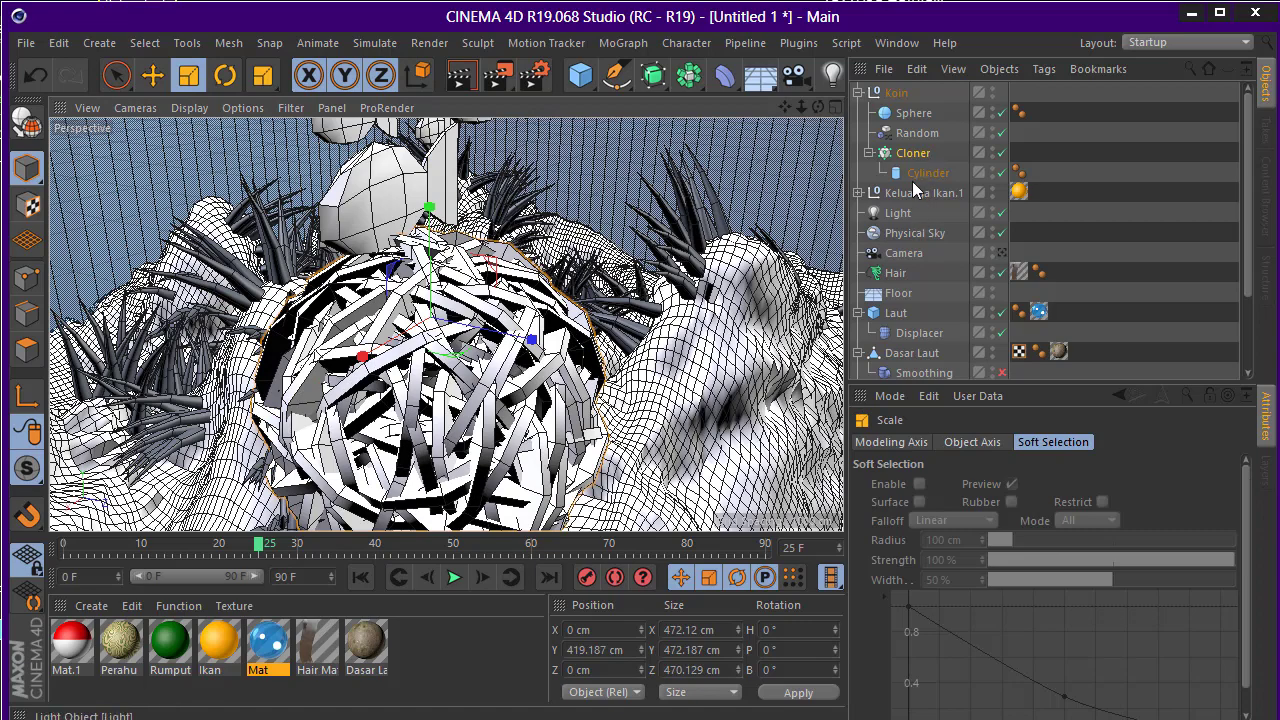
Enlarge the Sphere to a 270.3 cm radius and toggle it to check the coins
{"action": "left_click", "coordinate": [913, 114]}
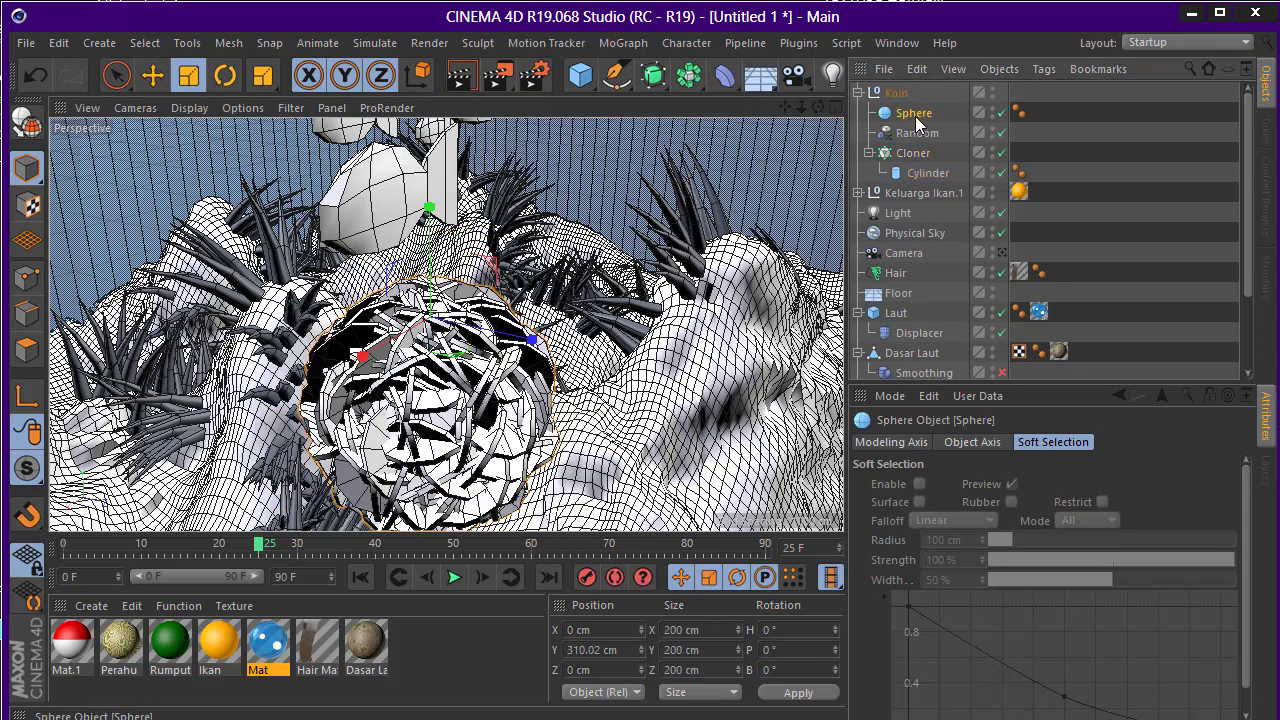
{"action": "left_click_drag", "start_coordinate": [768, 260], "coordinate": [786, 202]}
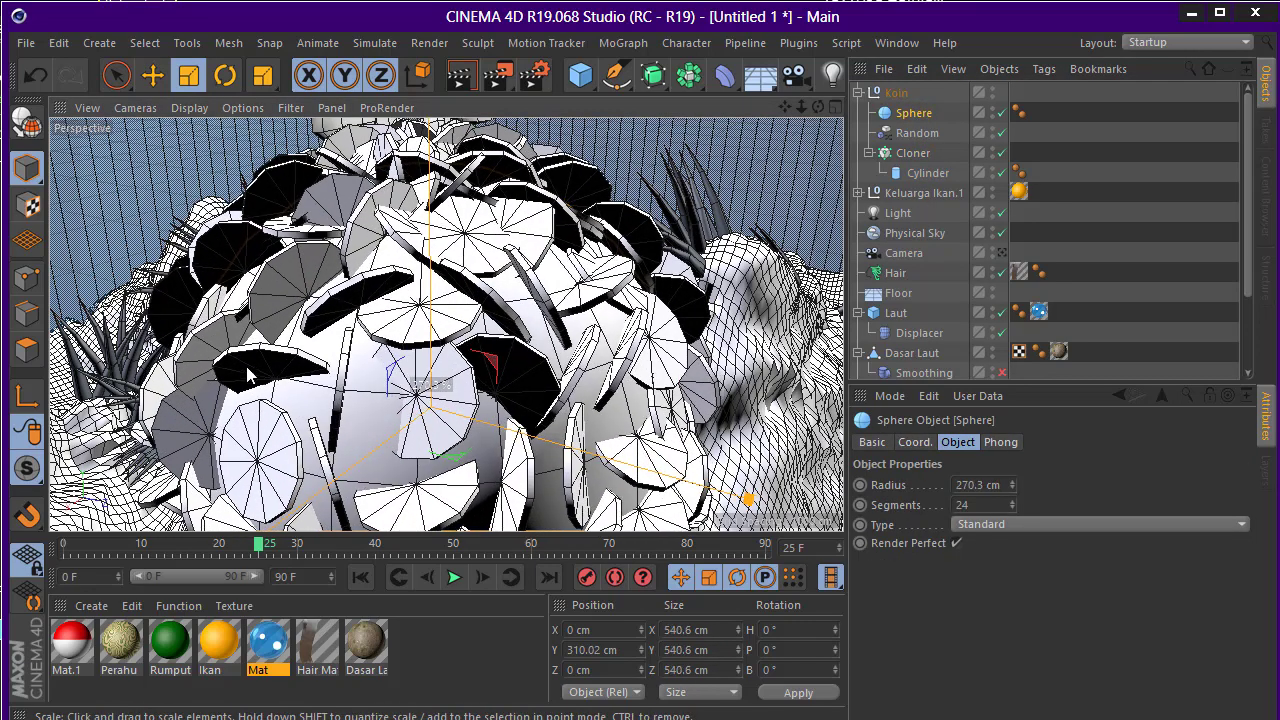
{"action": "left_click", "coordinate": [1002, 117]}
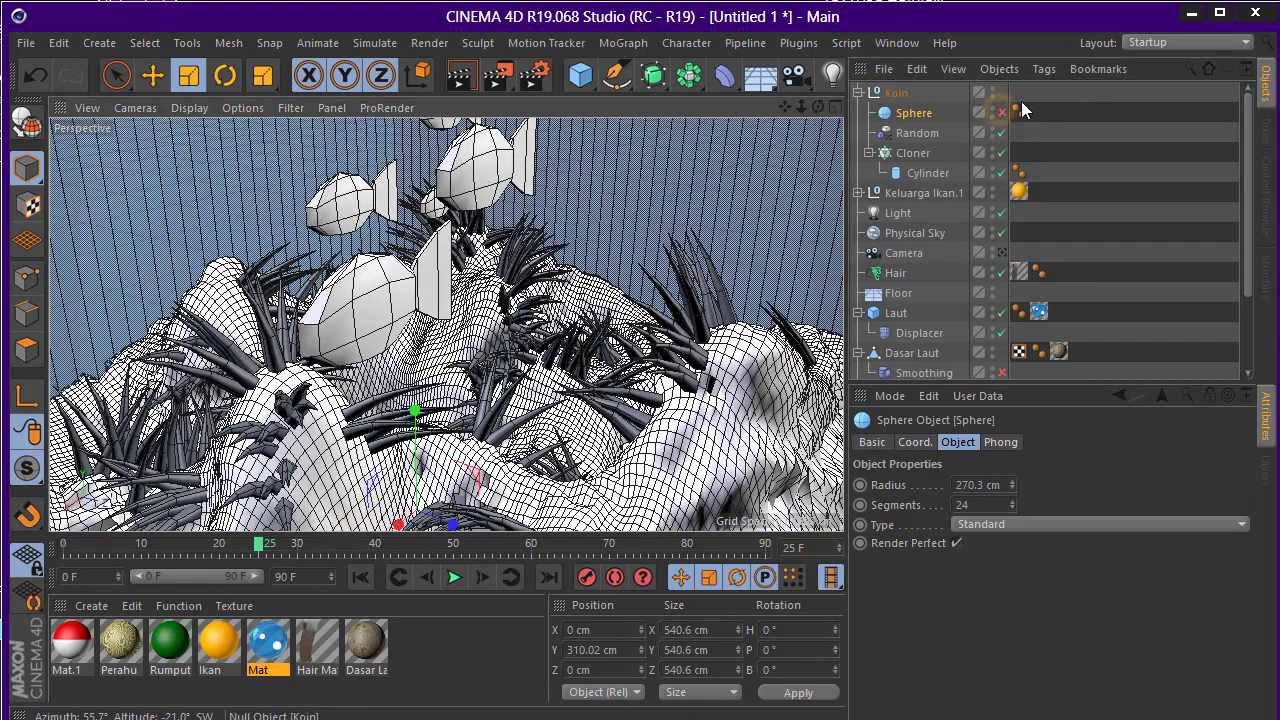
{"action": "left_click", "coordinate": [1002, 116]}
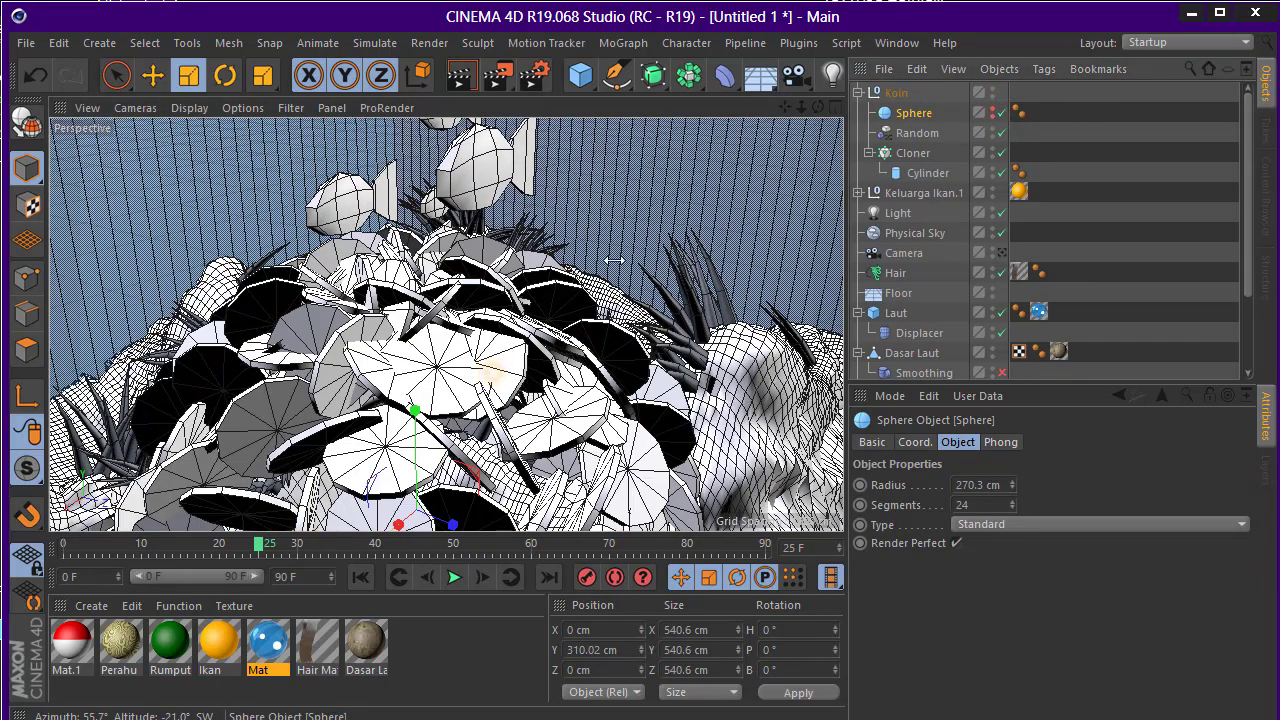
{"action": "left_click_drag", "start_coordinate": [712, 266], "coordinate": [738, 267], "text": "alt"}
Set the Cloner distribution to Volume, scattering 50 coins randomly through the sphere
{"action": "left_click", "coordinate": [913, 153]}
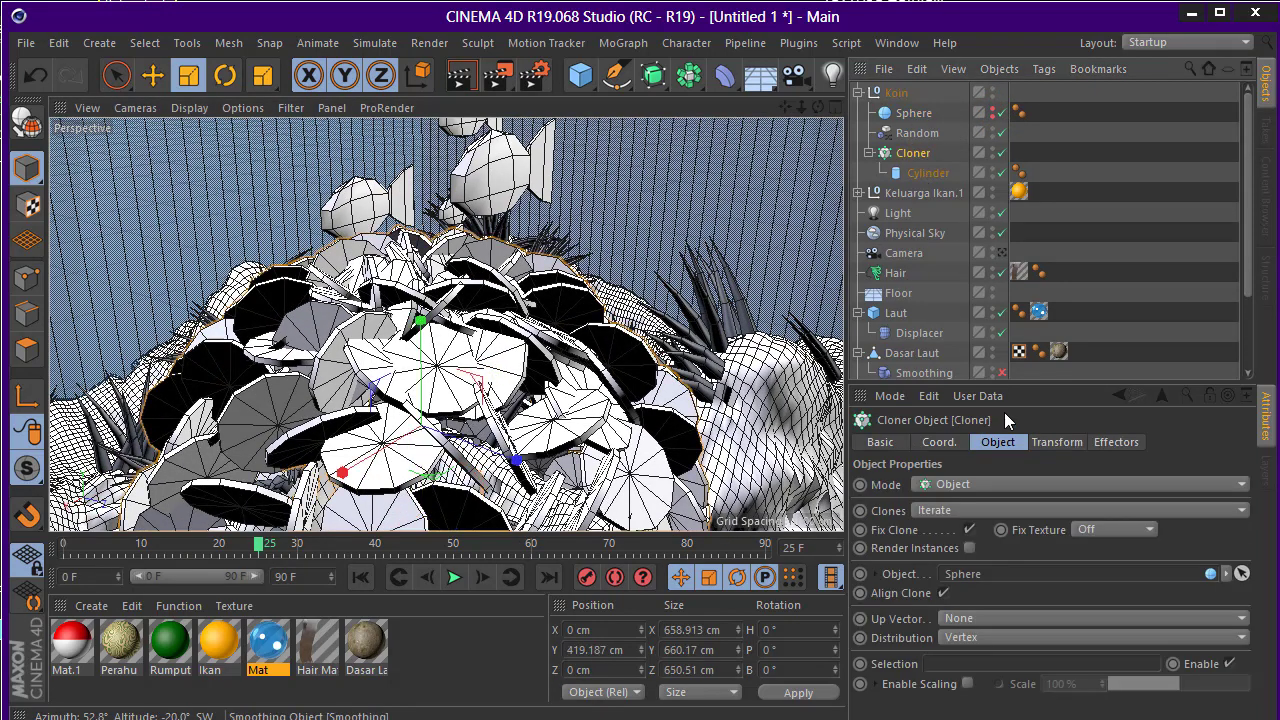
{"action": "left_click", "coordinate": [945, 637]}
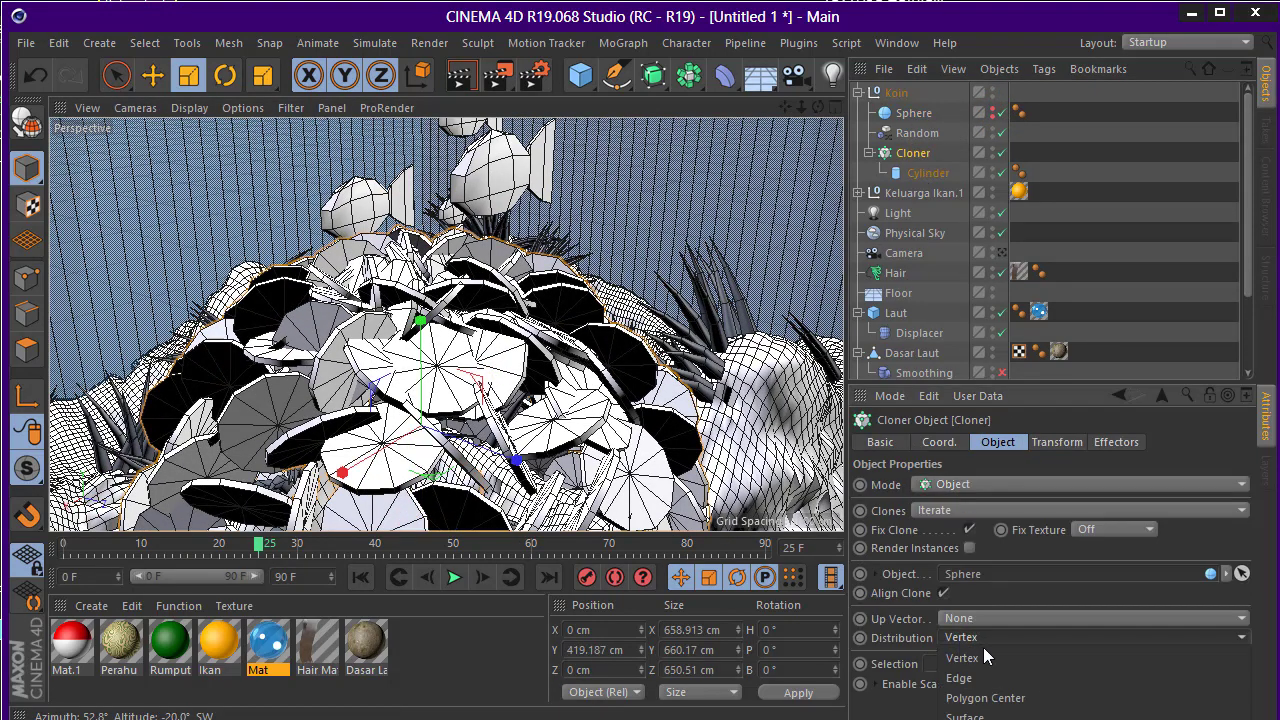
{"action": "left_click", "coordinate": [960, 712]}
{"action": "mouse_move", "coordinate": [537, 322]}
{"action": "left_mouse_down", "text": "alt"}
{"action": "mouse_move", "coordinate": [455, 352]}
{"action": "mouse_move", "coordinate": [563, 360]}
{"action": "mouse_move", "coordinate": [548, 330]}
{"action": "left_mouse_up", "text": "alt"}
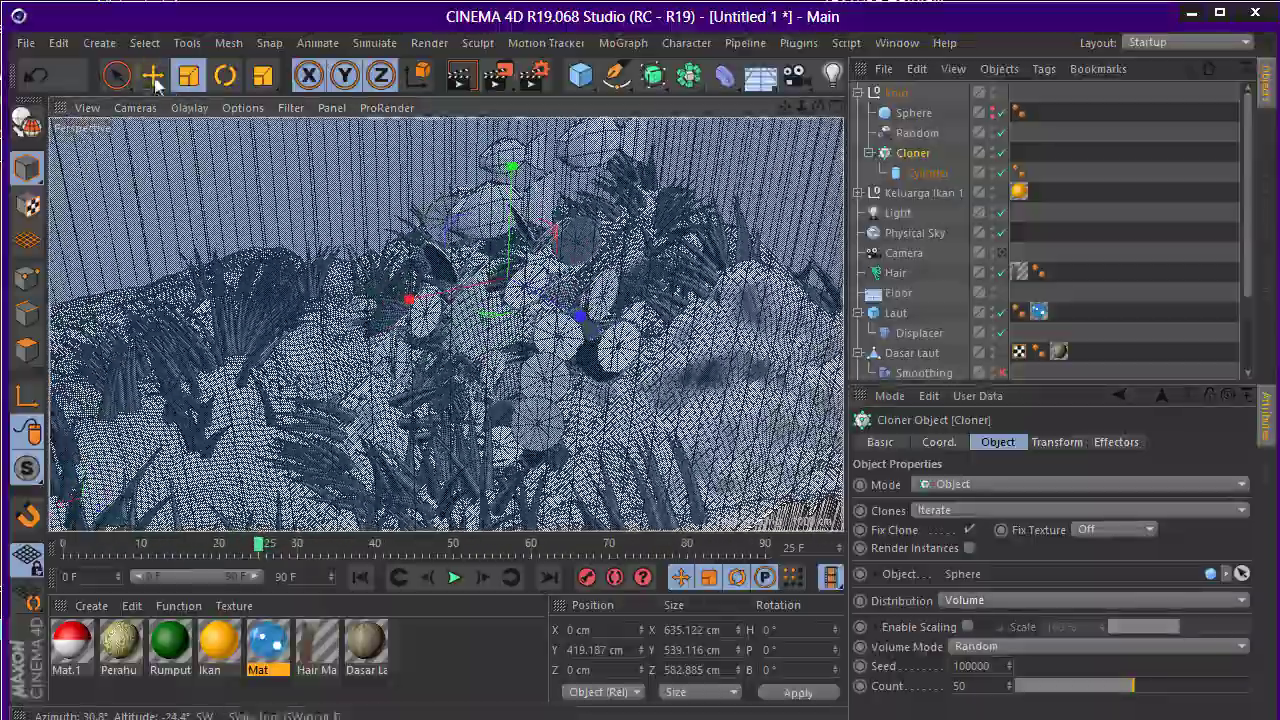
Move the Sphere lower and sideways to X 422 cm
{"action": "key", "text": "e"}
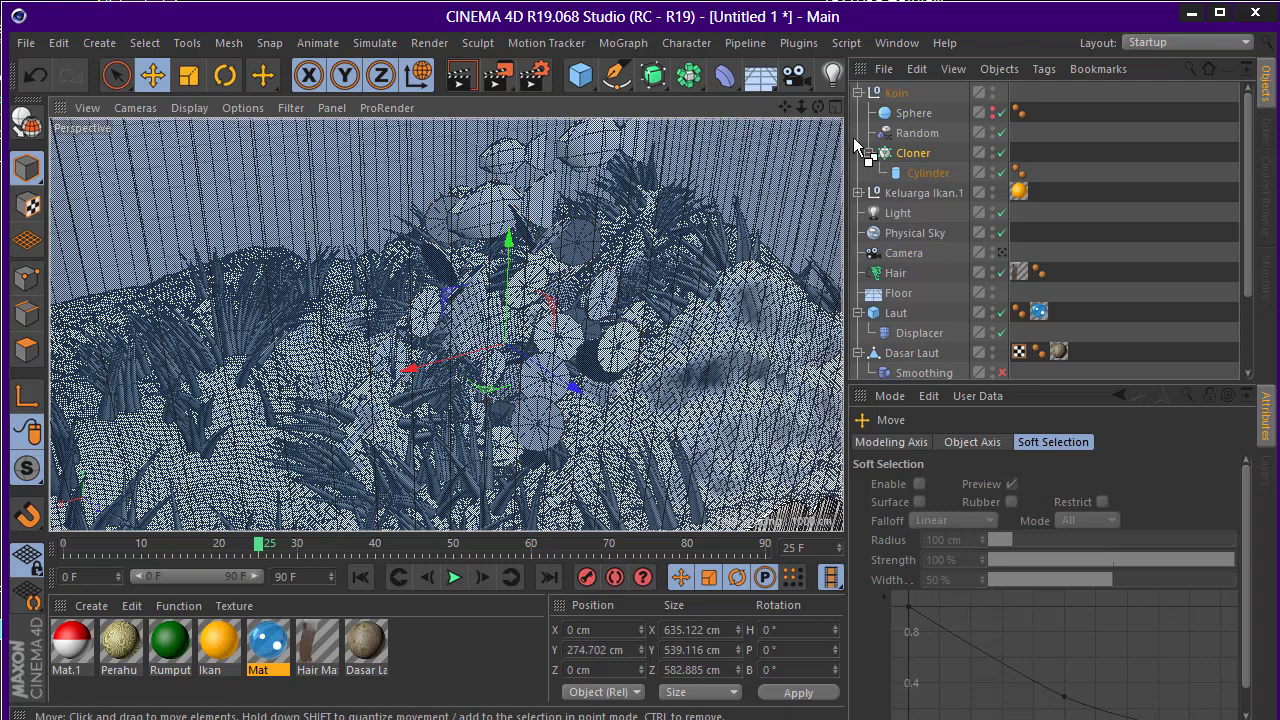
{"action": "left_click", "coordinate": [932, 110]}
{"action": "left_click_drag", "start_coordinate": [507, 240], "coordinate": [512, 340]}
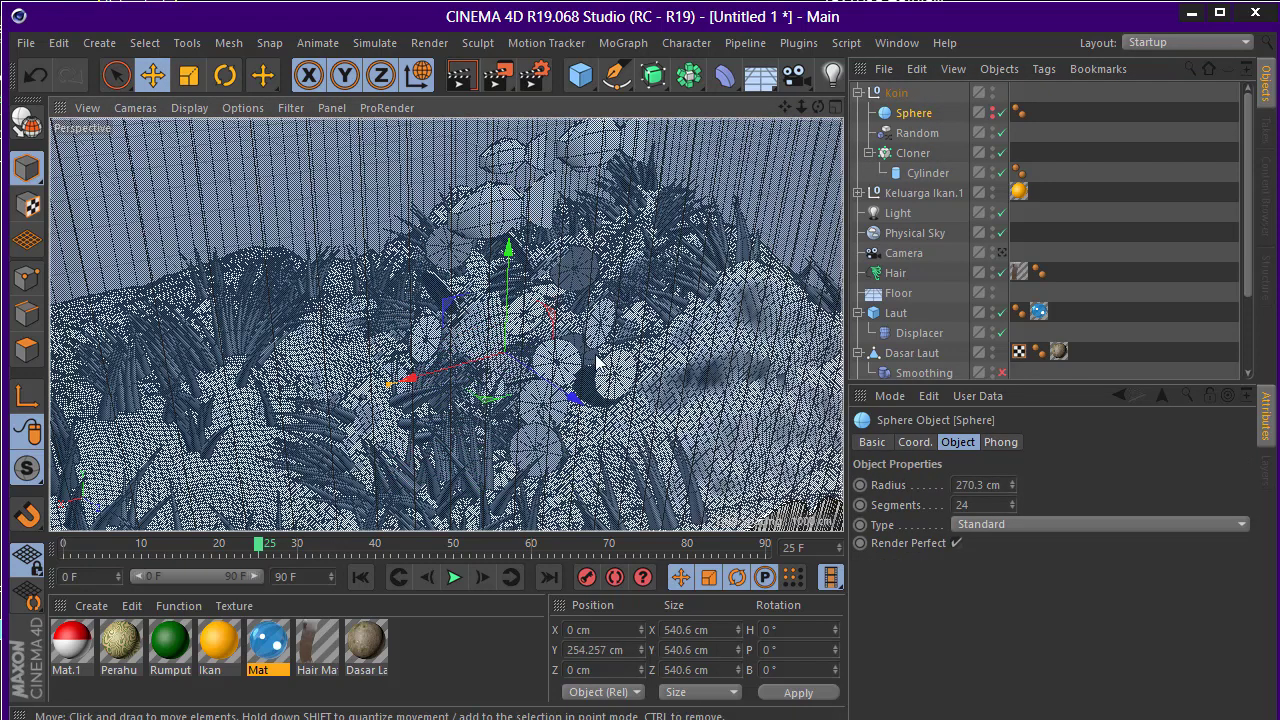
{"action": "mouse_move", "coordinate": [540, 237]}
{"action": "left_mouse_down"}
{"action": "mouse_move", "coordinate": [444, 183]}
{"action": "mouse_move", "coordinate": [366, 215]}
{"action": "left_mouse_up"}
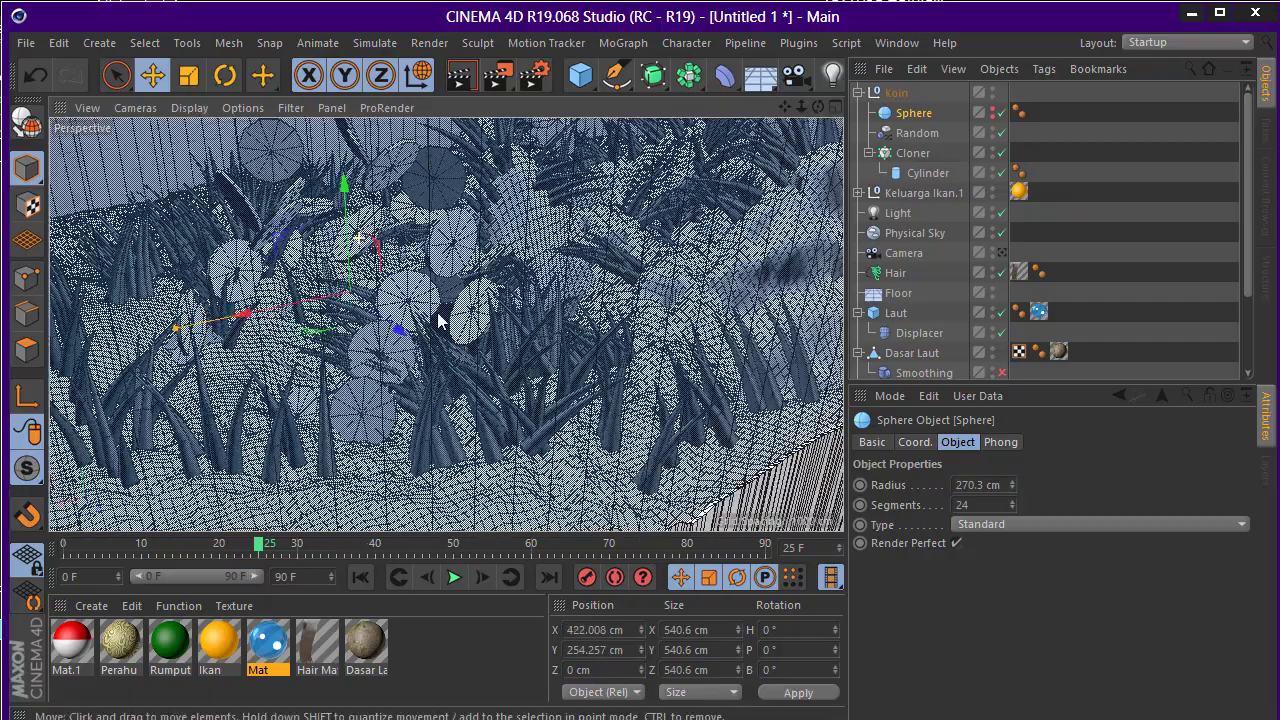
Make the Sphere editable and squash it flat to about 66.754 cm height
{"action": "left_click", "coordinate": [27, 121]}
{"action": "left_click", "coordinate": [188, 75]}
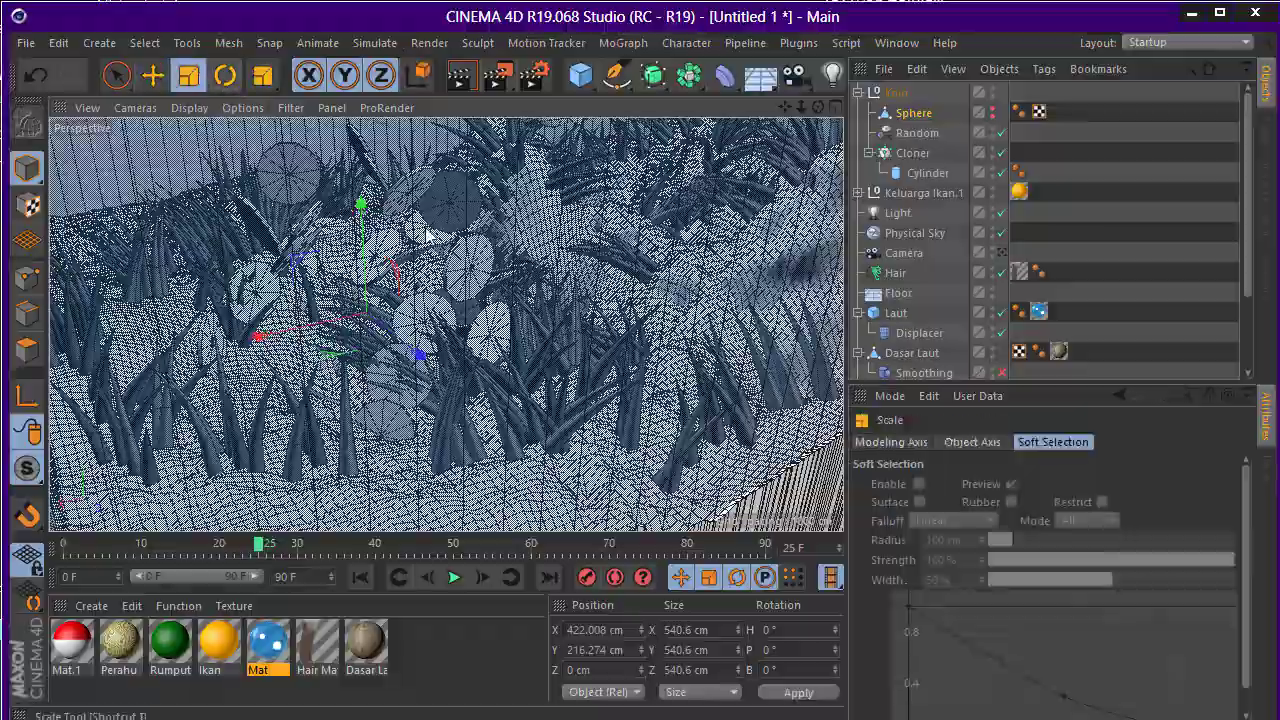
{"action": "mouse_move", "coordinate": [362, 207]}
{"action": "left_mouse_down"}
{"action": "mouse_move", "coordinate": [366, 308]}
{"action": "mouse_move", "coordinate": [366, 291]}
{"action": "mouse_move", "coordinate": [386, 286]}
{"action": "mouse_move", "coordinate": [366, 366]}
{"action": "mouse_move", "coordinate": [446, 326]}
{"action": "mouse_move", "coordinate": [507, 475]}
{"action": "left_mouse_up"}
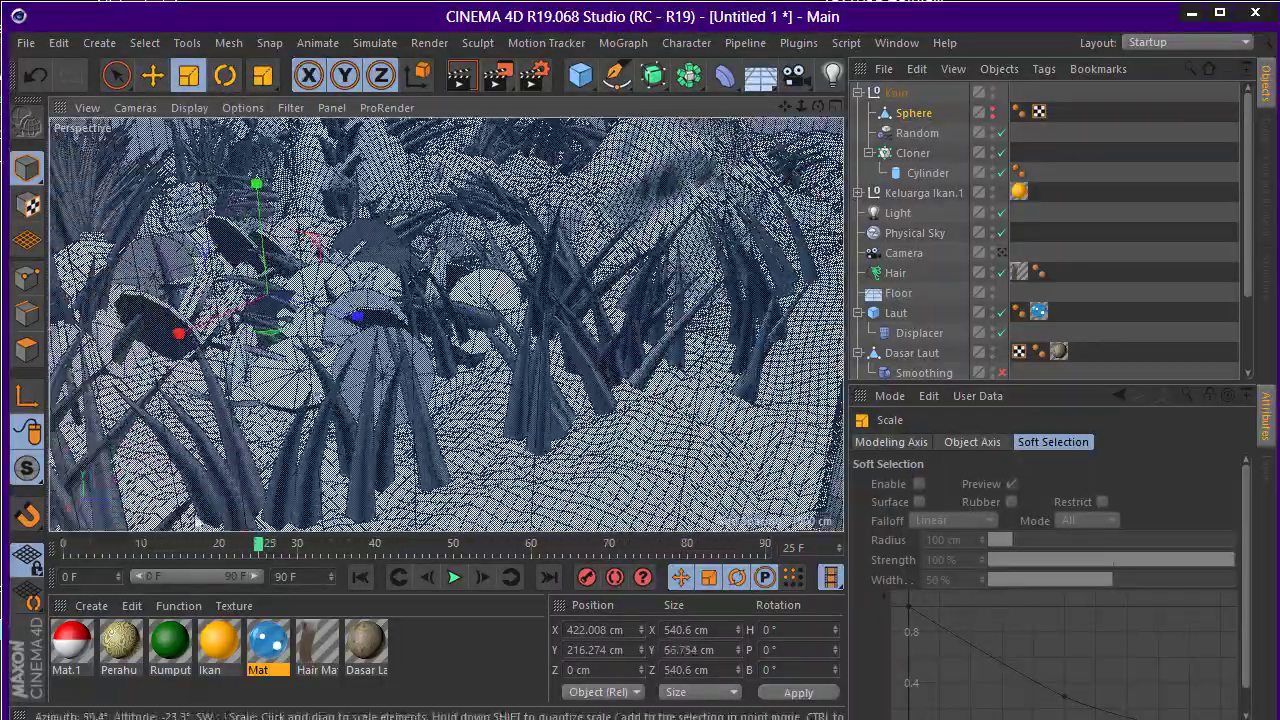
{"action": "scroll", "coordinate": [507, 475], "scroll_direction": "up", "scroll_amount": 3}
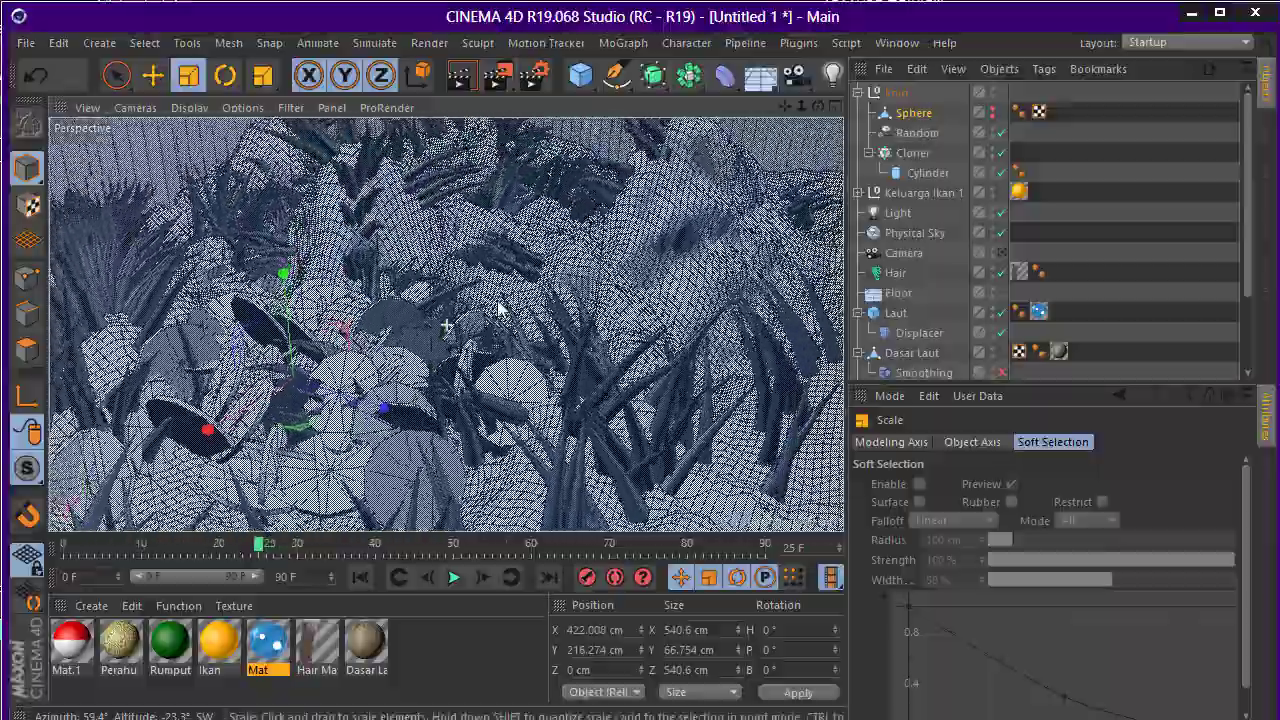
{"action": "left_click_drag", "start_coordinate": [415, 295], "coordinate": [606, 355], "text": "alt"}
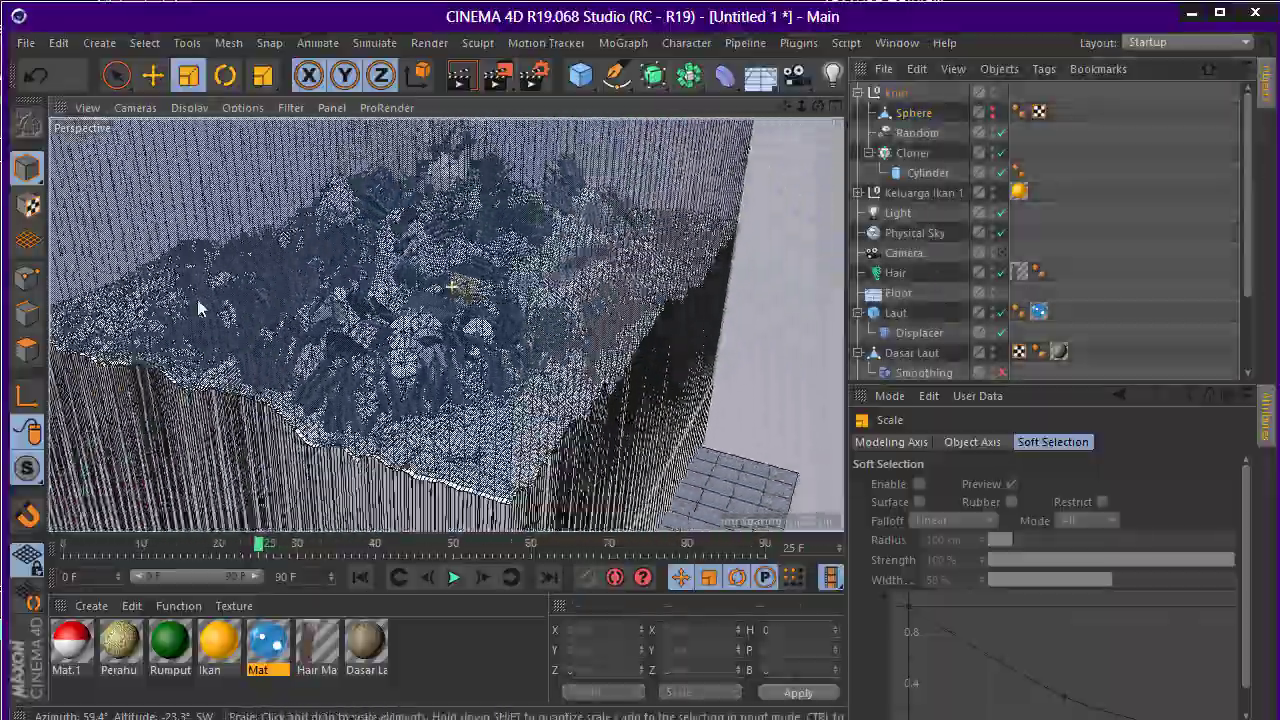
{"action": "right_click_drag", "start_coordinate": [606, 355], "coordinate": [795, 320], "text": "alt"}
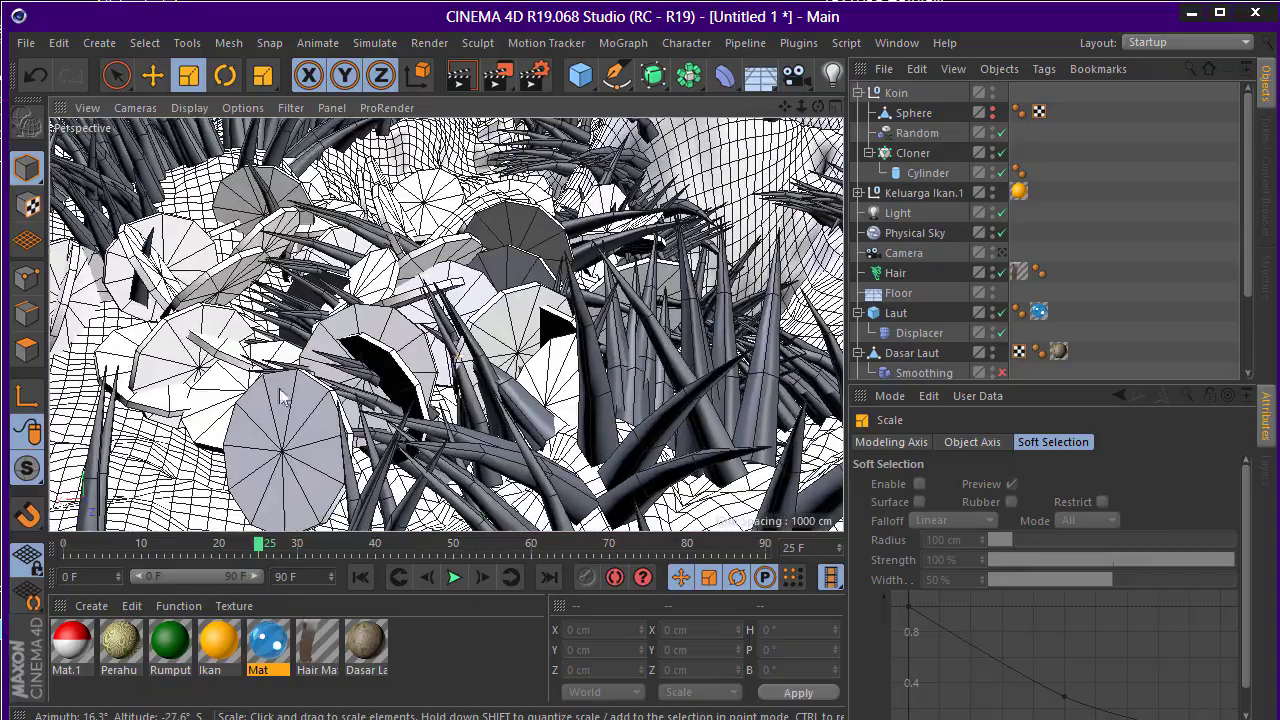
Create a new material named Koin and shift its hue to 35°
{"action": "double_click", "coordinate": [437, 638]}
{"action": "type", "text": "Ko"}
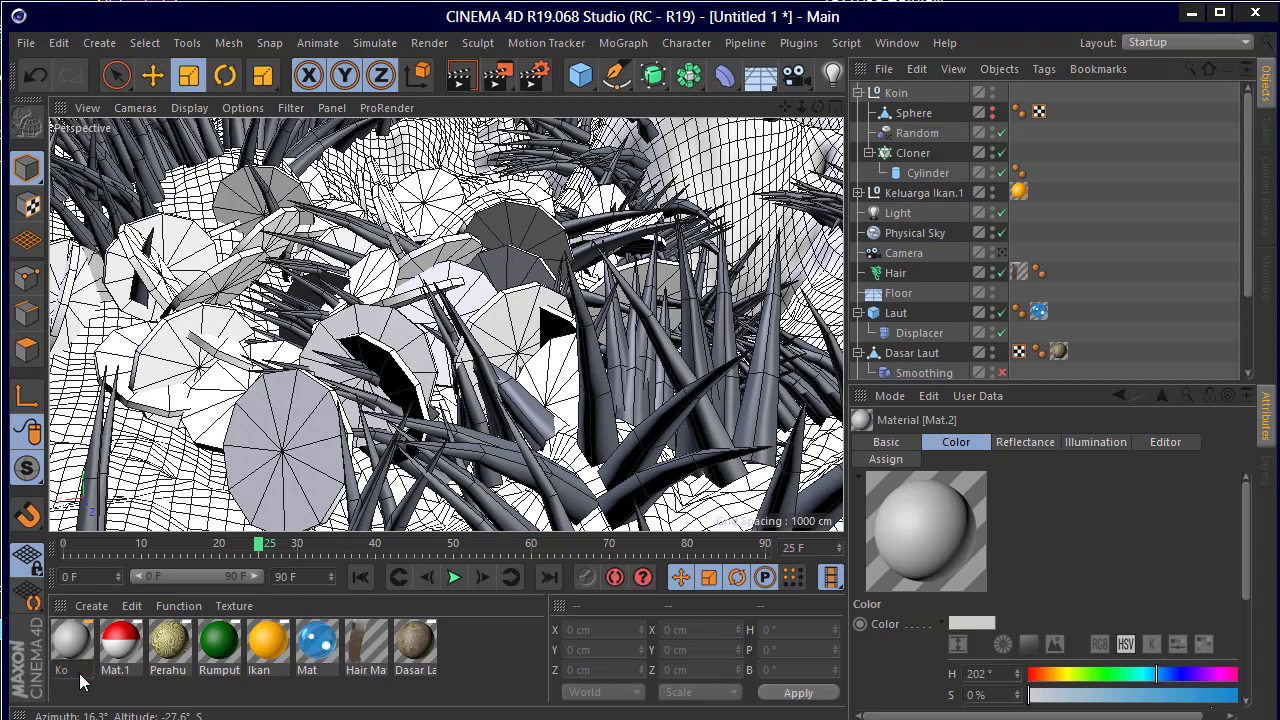
{"action": "type", "text": "in"}
{"action": "key", "text": "Return"}
{"action": "double_click", "coordinate": [68, 637]}
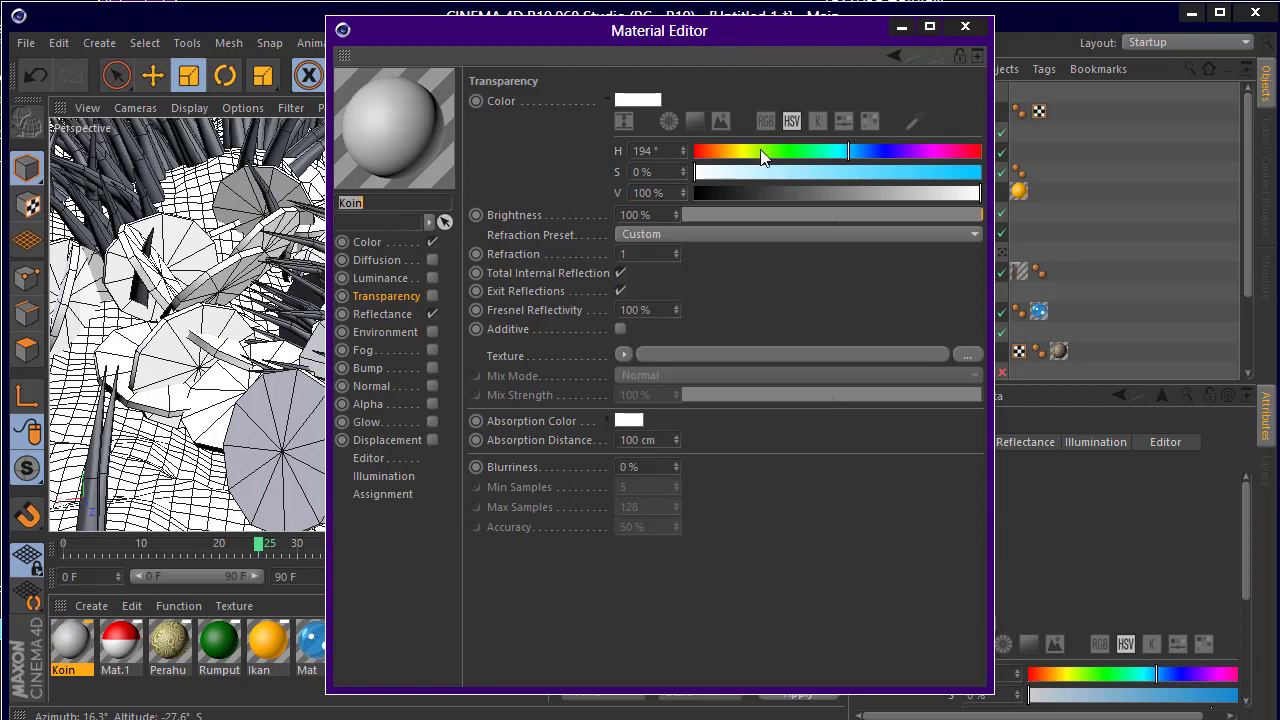
{"action": "left_click_drag", "start_coordinate": [762, 155], "coordinate": [722, 151]}
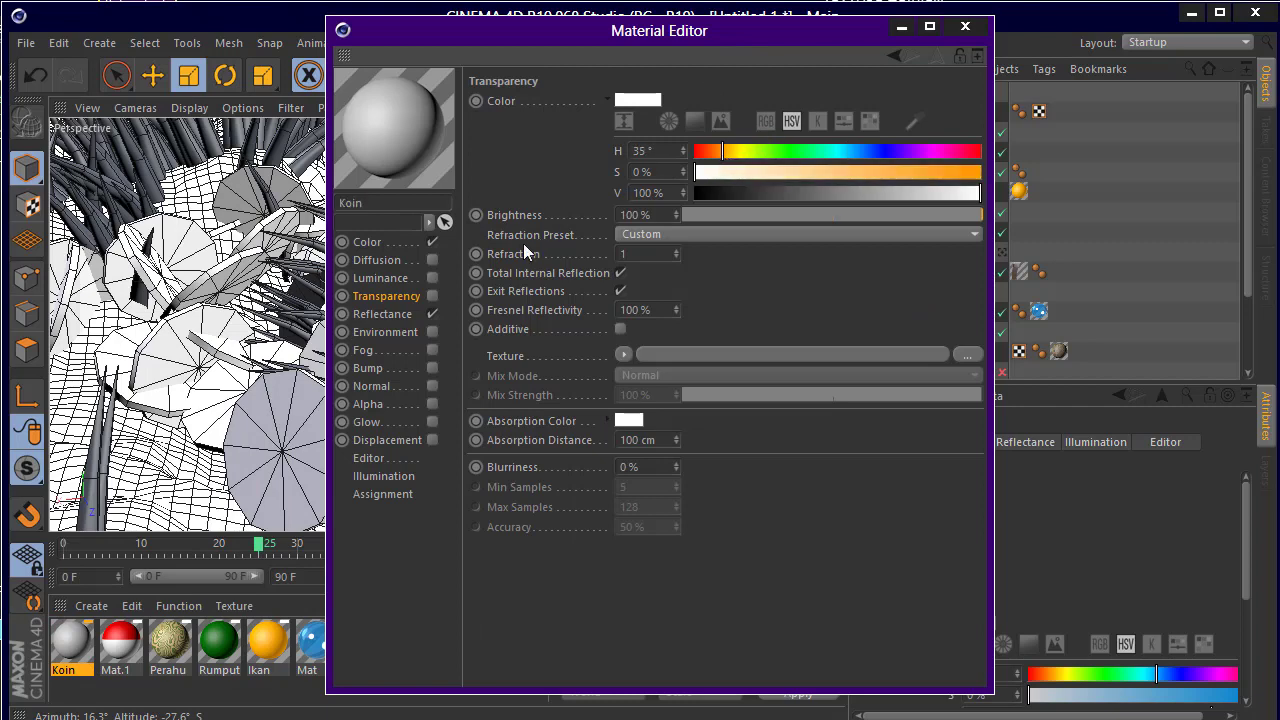
Disable Luminance, add an orange GGX reflectance layer, and drag Koin onto the coins
{"action": "left_click", "coordinate": [416, 279]}
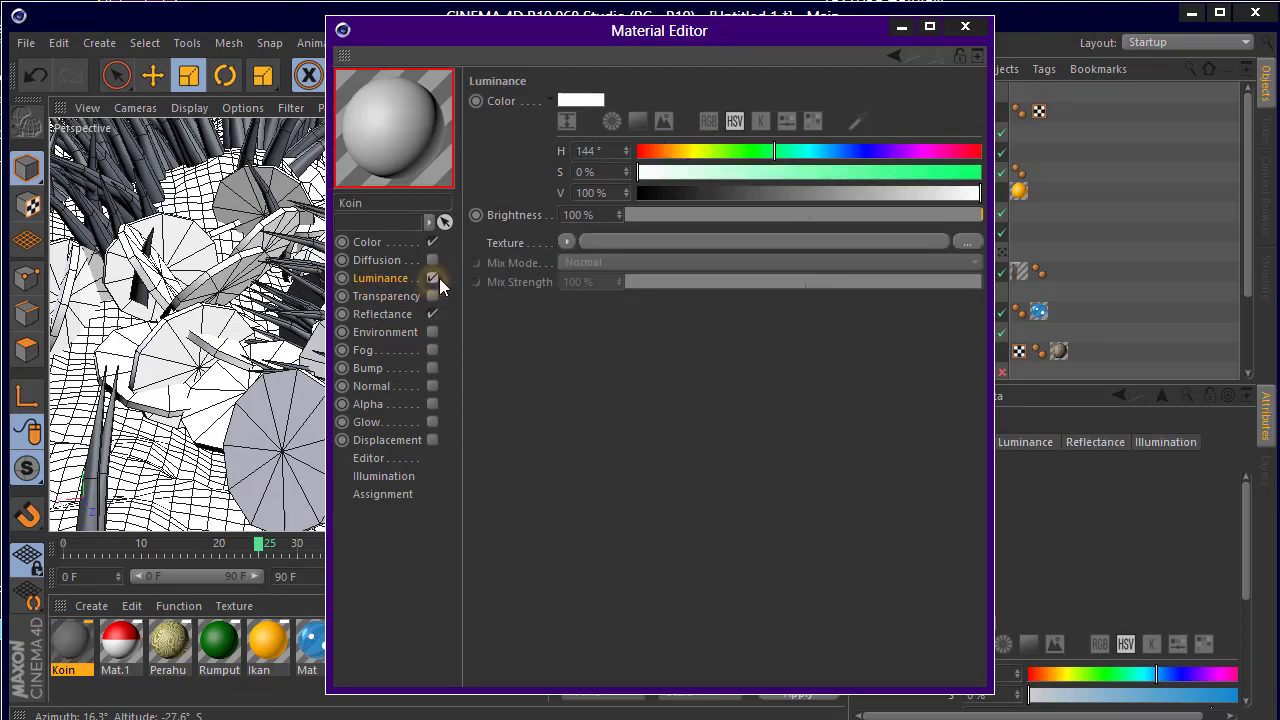
{"action": "left_click", "coordinate": [432, 278]}
{"action": "left_click", "coordinate": [382, 314]}
{"action": "left_click", "coordinate": [500, 145]}
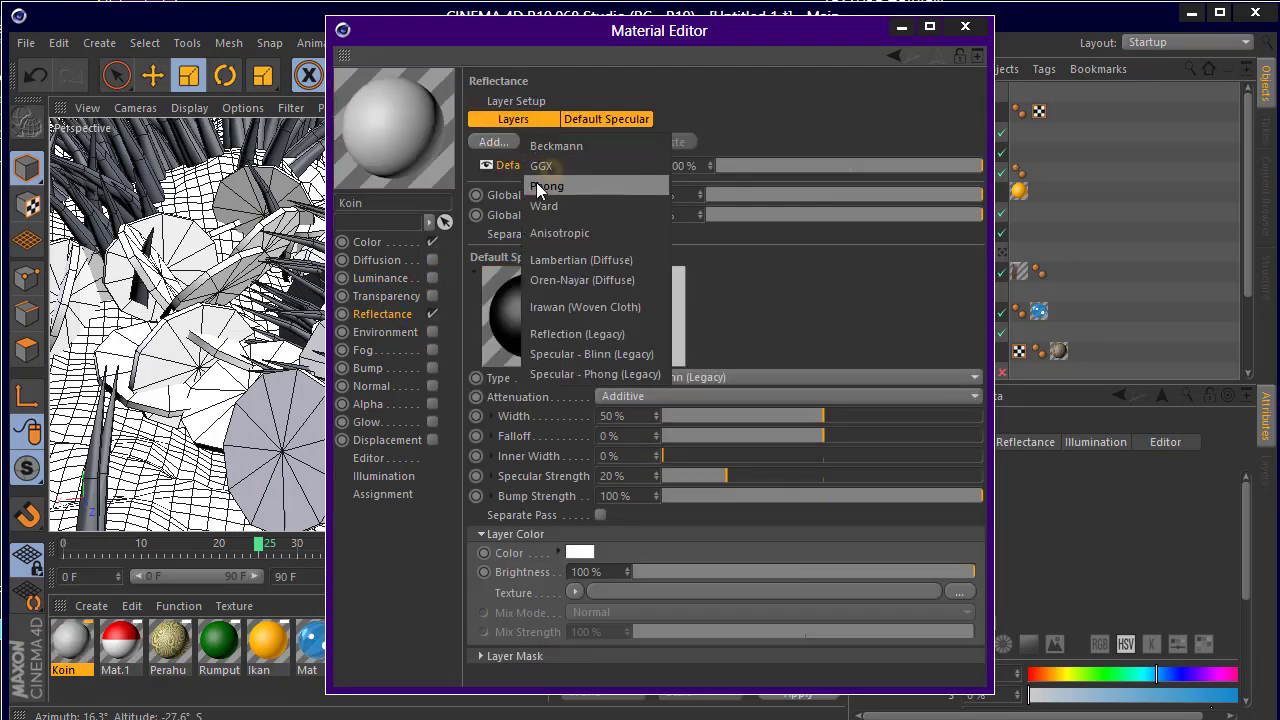
{"action": "left_click", "coordinate": [545, 164]}
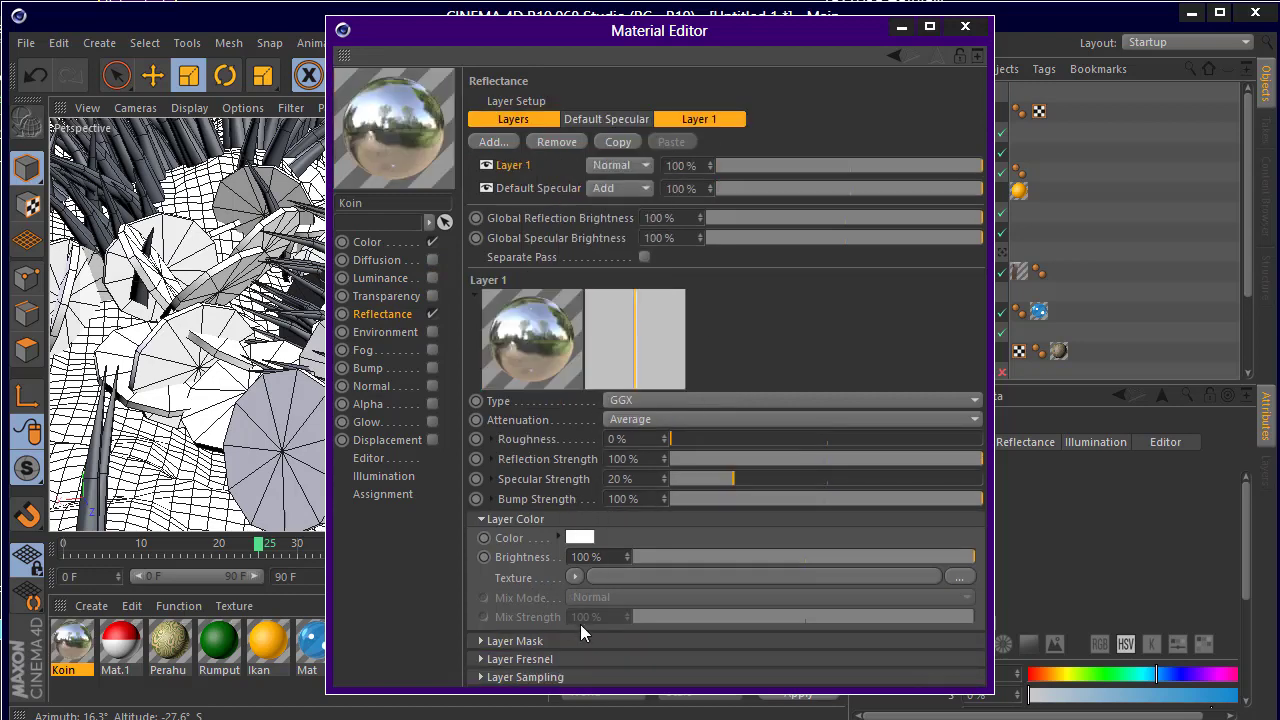
{"action": "left_click", "coordinate": [580, 538]}
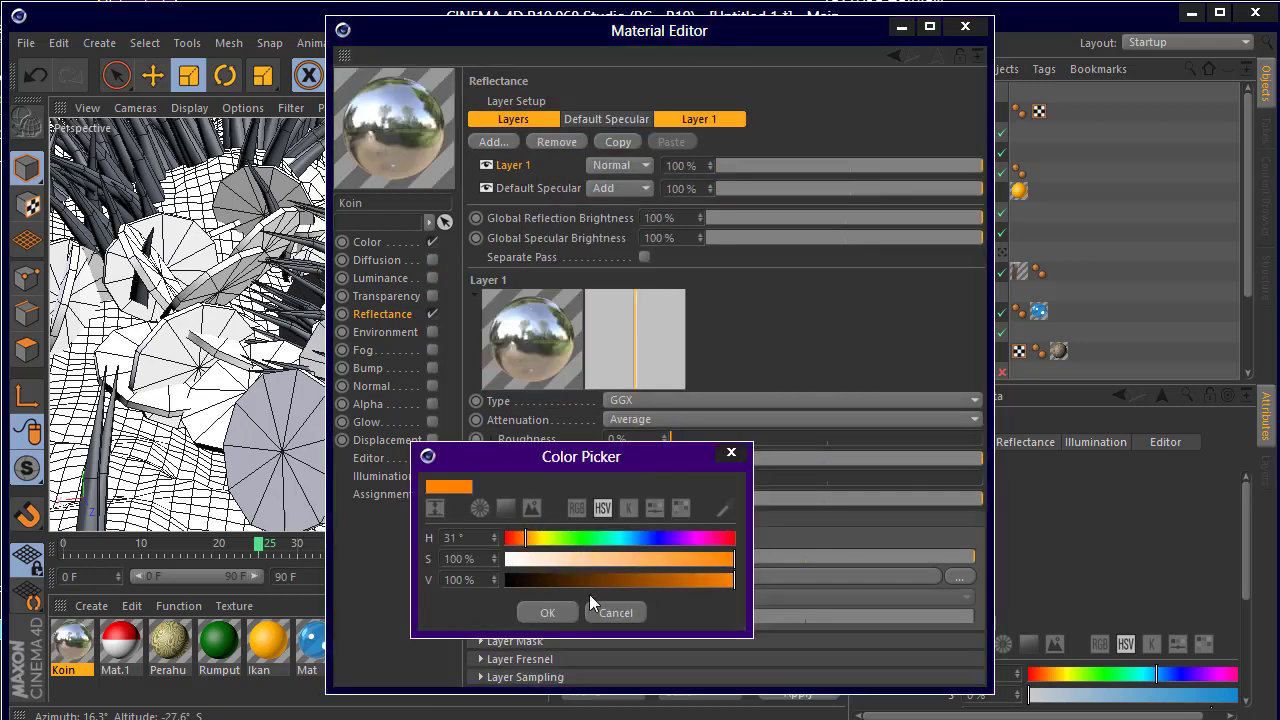
{"action": "left_click", "coordinate": [540, 612]}
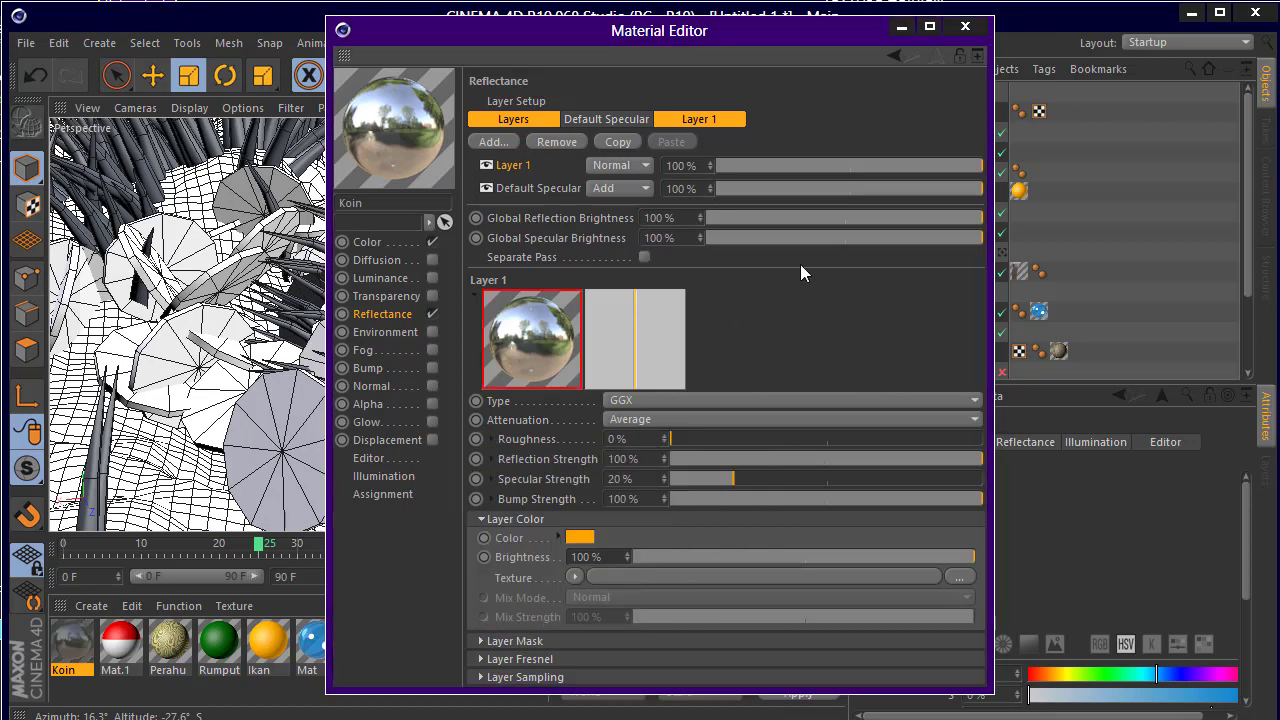
{"action": "left_click", "coordinate": [368, 243]}
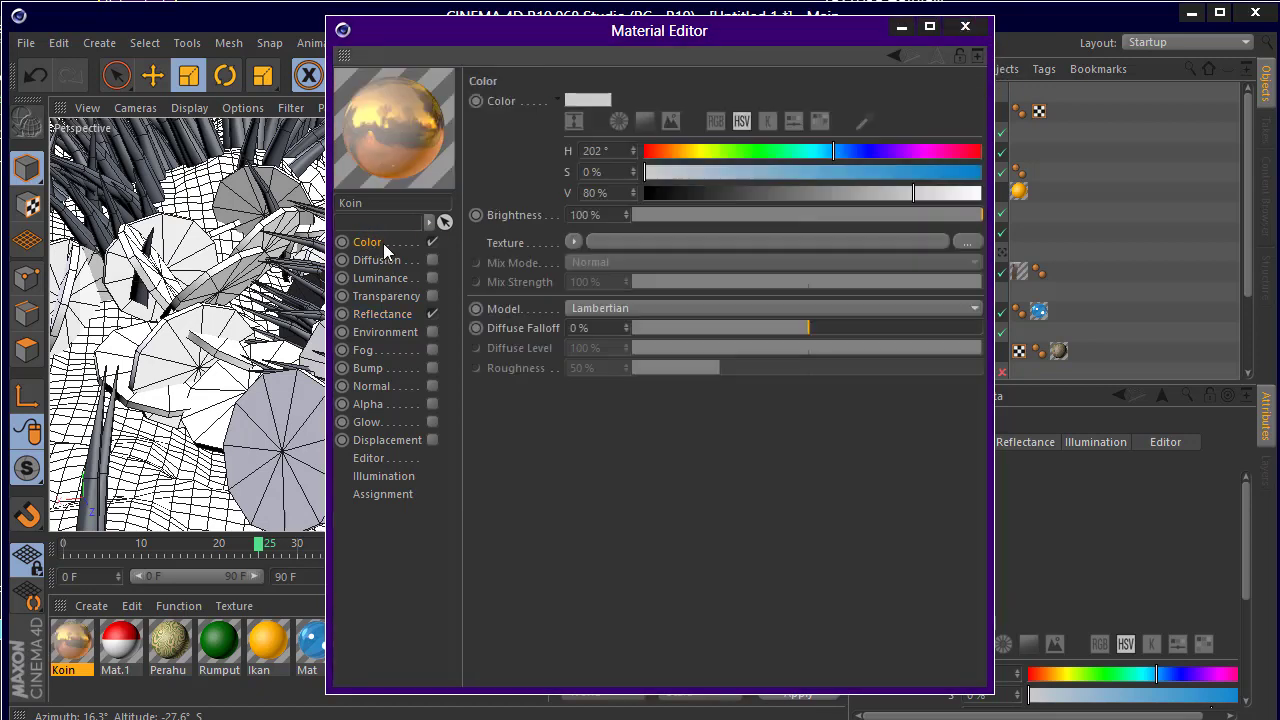
{"action": "left_click", "coordinate": [963, 27]}
{"action": "left_click_drag", "start_coordinate": [53, 641], "coordinate": [541, 315]}
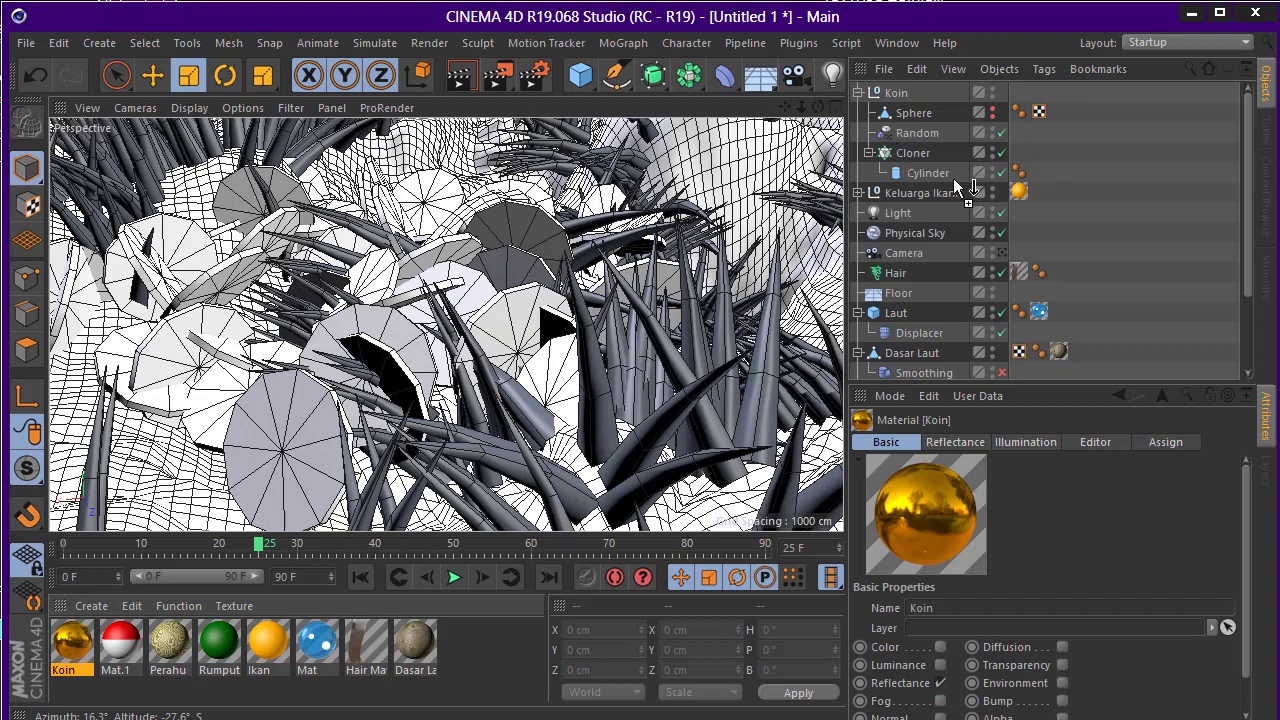
Move the Koin texture tag from the Sphere to the Cloner and render the gold coins
{"action": "left_click_drag", "start_coordinate": [917, 116], "coordinate": [918, 113]}
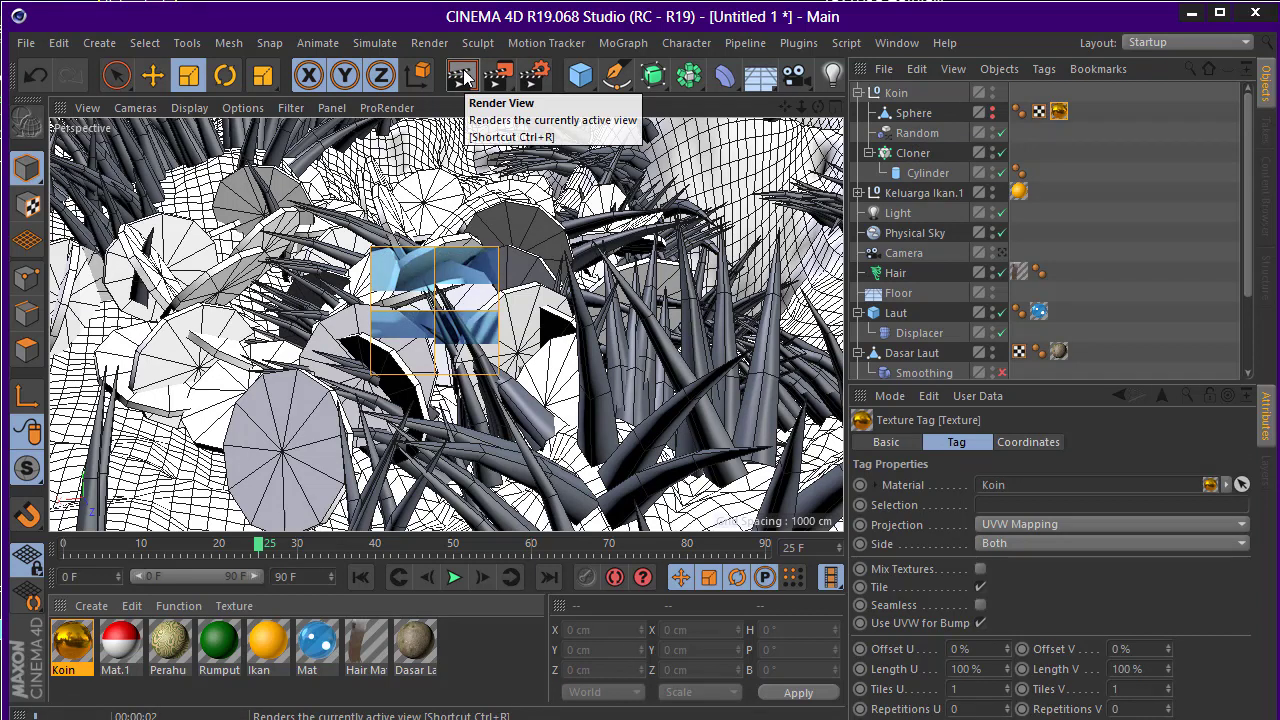
{"action": "left_click", "coordinate": [1148, 142]}
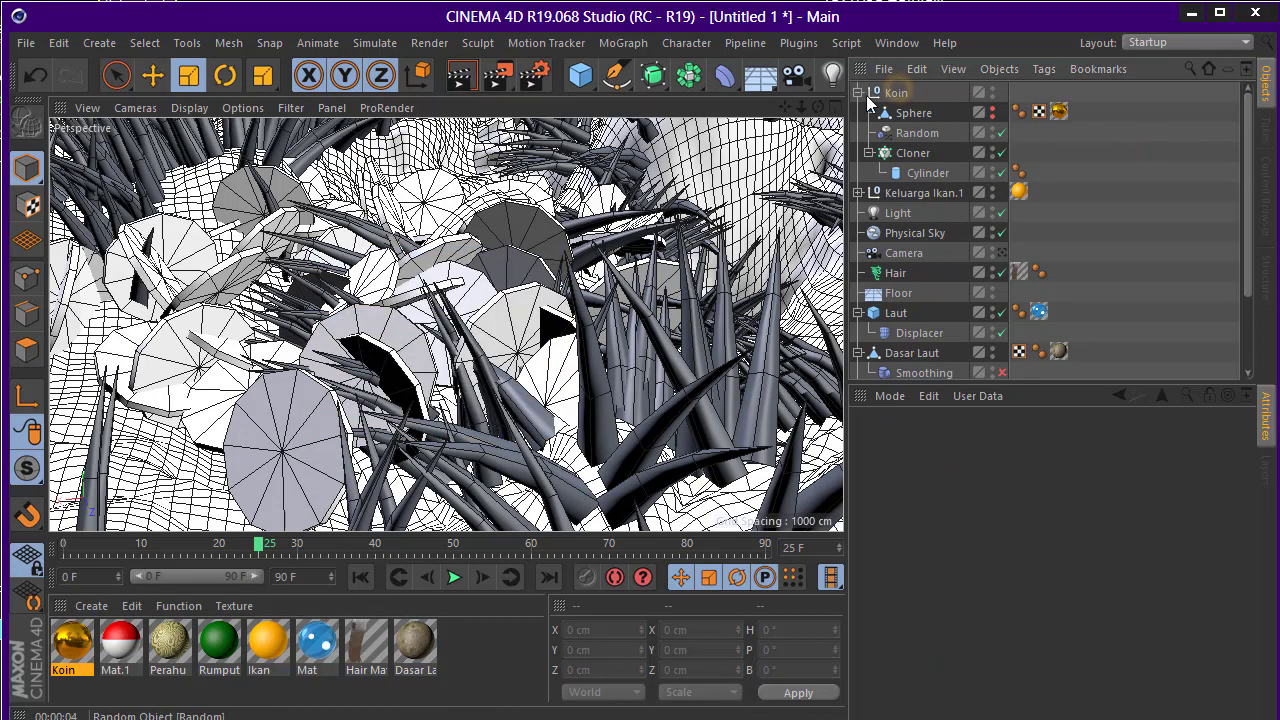
{"action": "left_click", "coordinate": [895, 92]}
{"action": "left_click", "coordinate": [914, 442]}
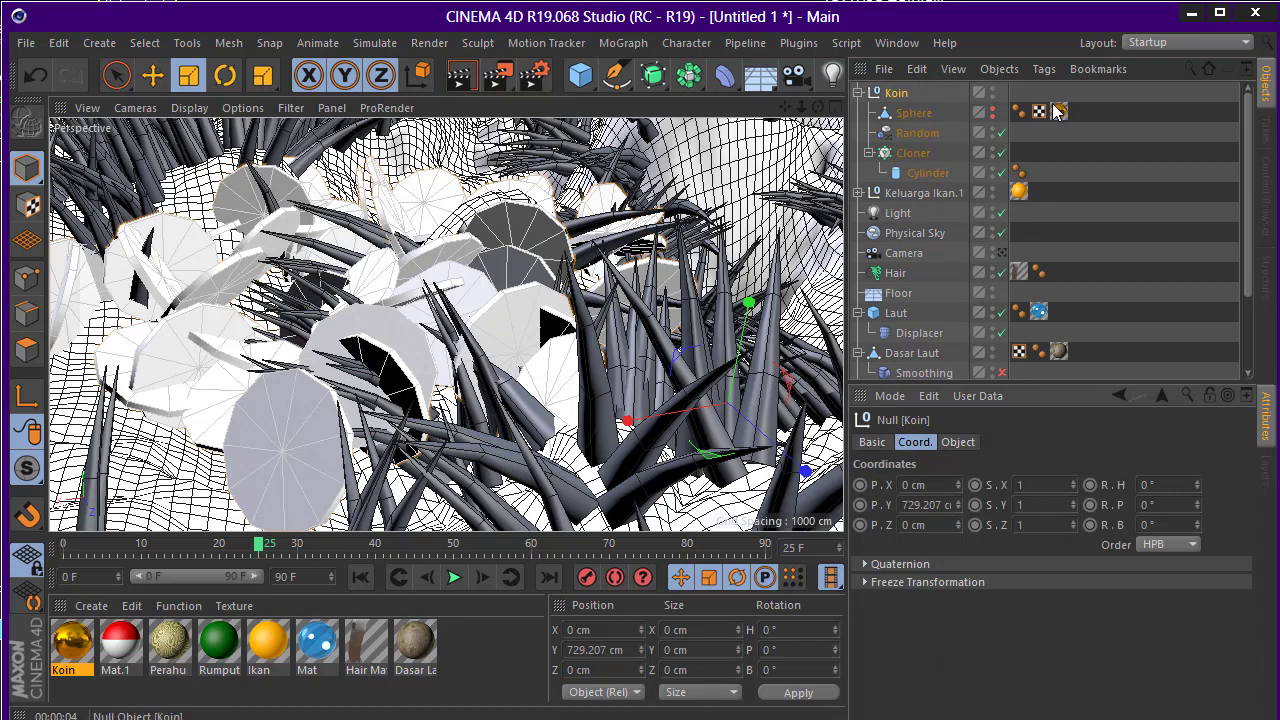
{"action": "left_click_drag", "start_coordinate": [1062, 113], "coordinate": [1062, 153]}
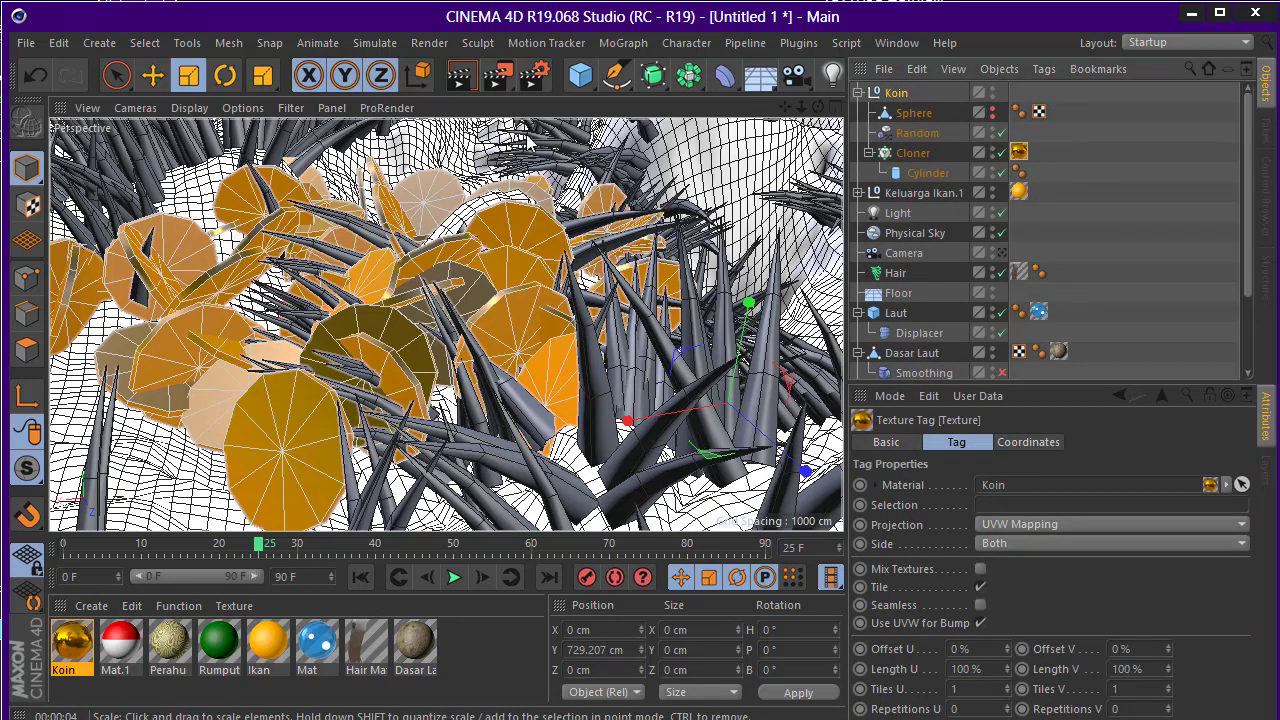
{"action": "left_click", "coordinate": [455, 82]}
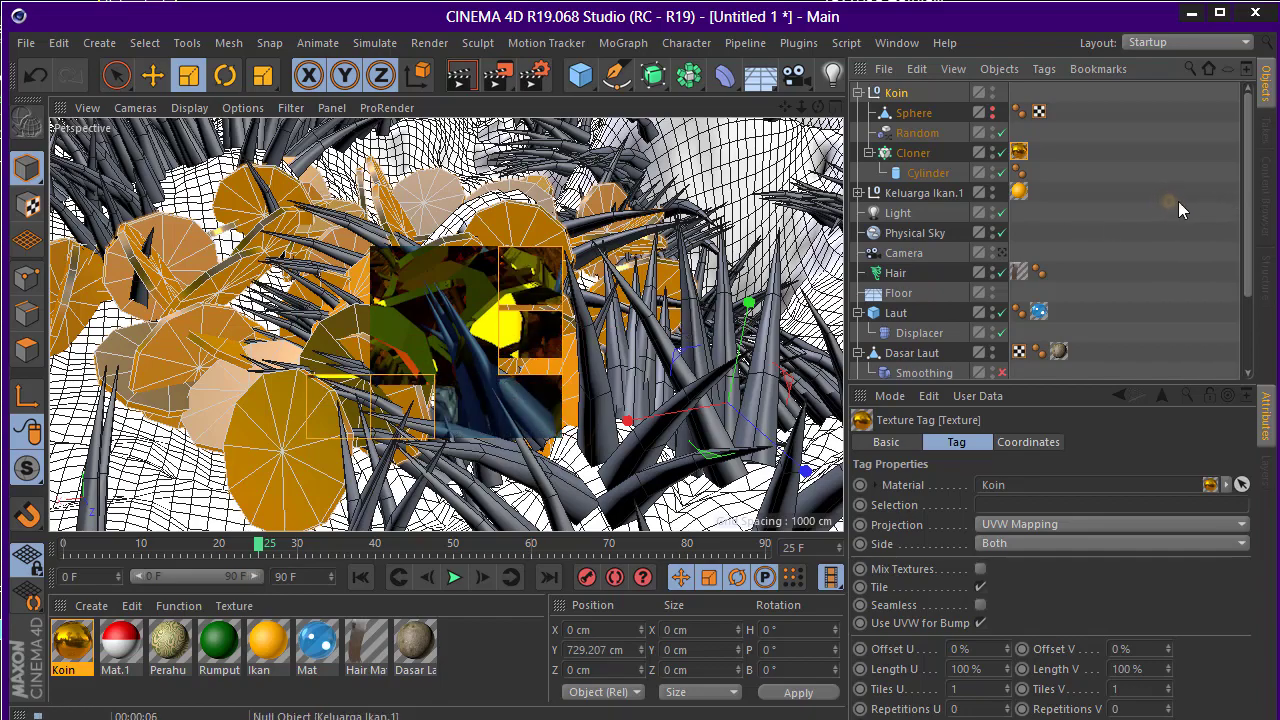
Add a new Cylinder and raise it up beside the boat
{"action": "scroll", "coordinate": [1054, 234], "scroll_direction": "down", "scroll_amount": 3}
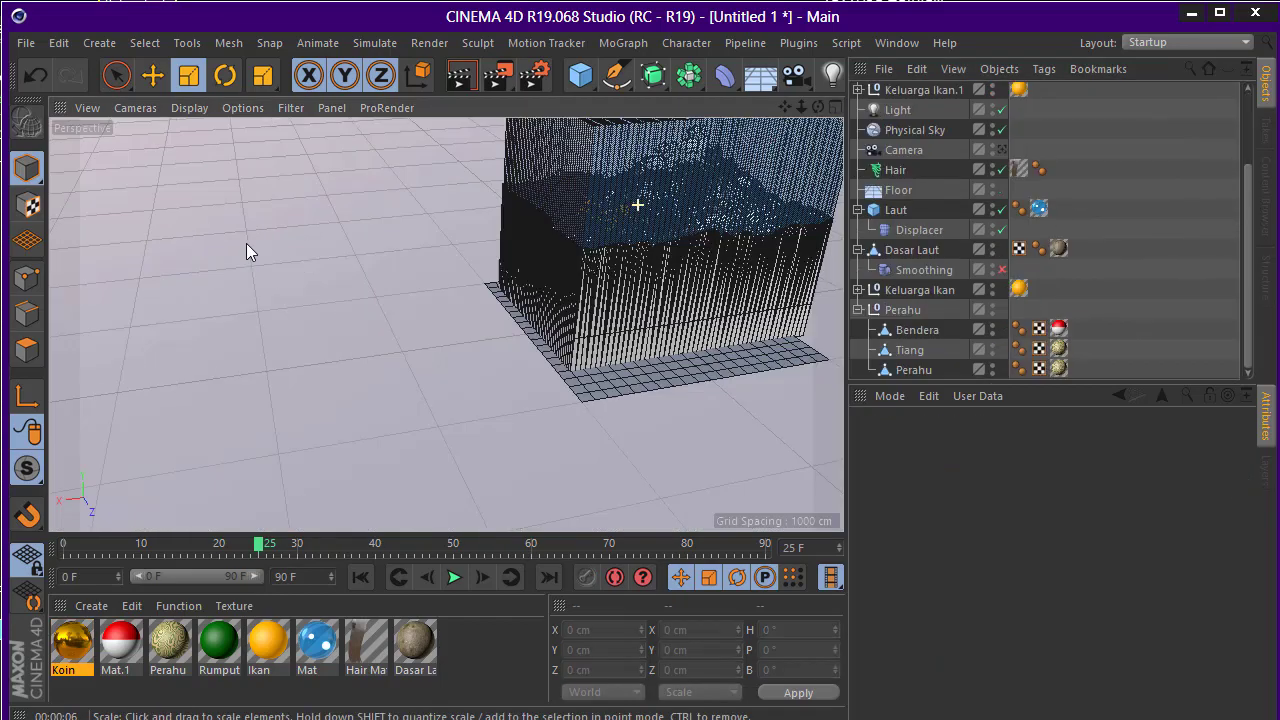
{"action": "scroll", "coordinate": [300, 265], "scroll_direction": "down", "scroll_amount": 5}
{"action": "scroll", "coordinate": [365, 284], "scroll_direction": "up", "scroll_amount": 5}
{"action": "scroll", "coordinate": [695, 174], "scroll_direction": "up", "scroll_amount": 3}
{"action": "scroll", "coordinate": [510, 207], "scroll_direction": "up", "scroll_amount": 3}
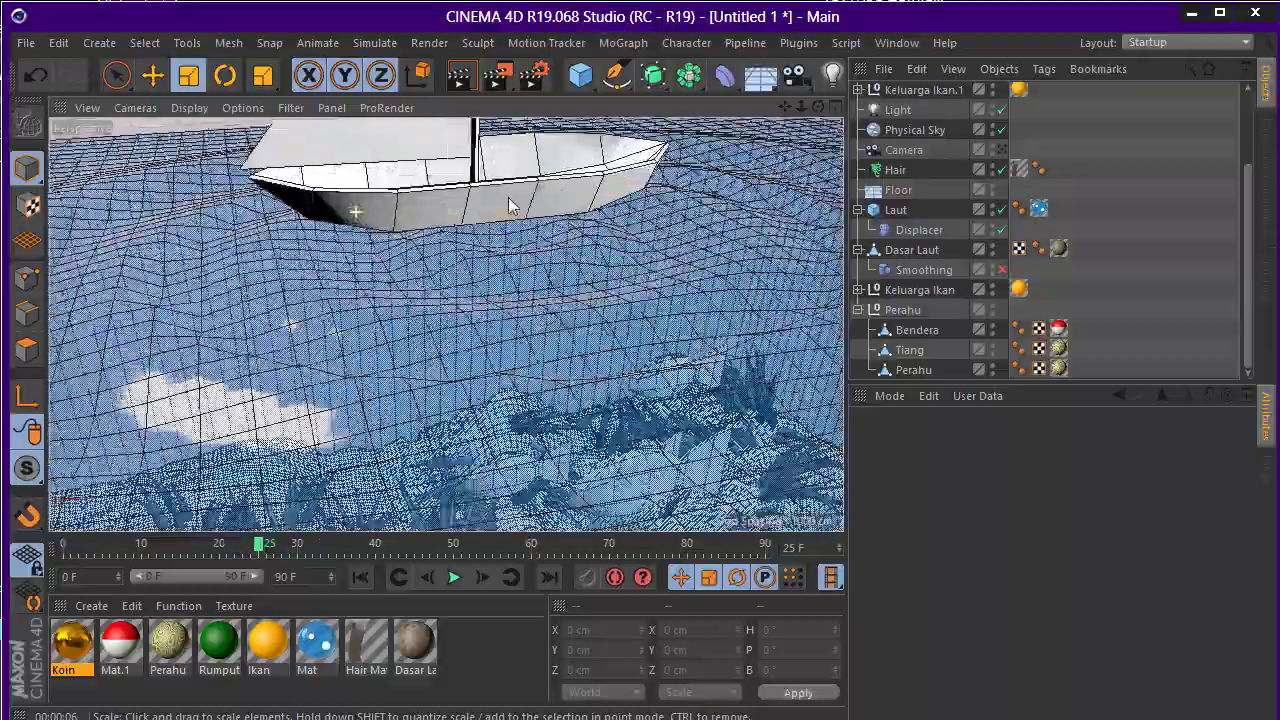
{"action": "mouse_move", "coordinate": [510, 207]}
{"action": "left_mouse_down", "text": "alt"}
{"action": "mouse_move", "coordinate": [551, 232]}
{"action": "mouse_move", "coordinate": [600, 200]}
{"action": "left_mouse_up", "text": "alt"}
{"action": "left_click", "coordinate": [617, 75]}
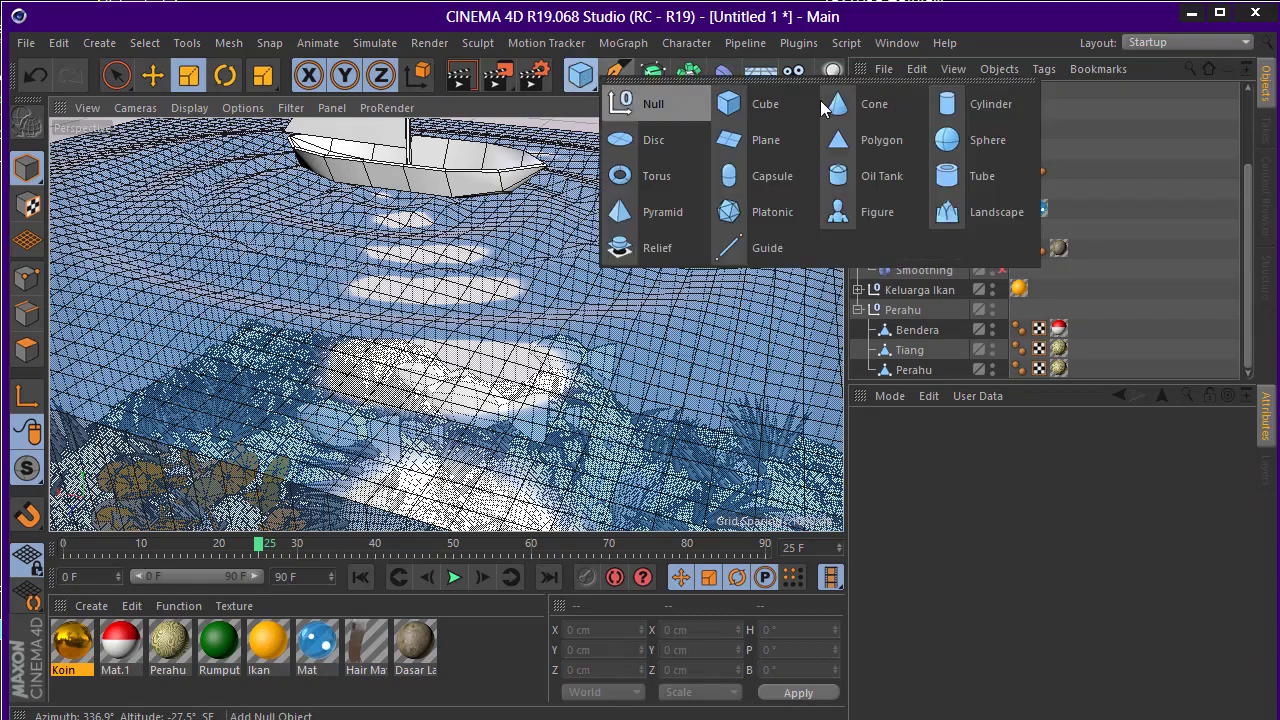
{"action": "left_click_drag", "start_coordinate": [580, 75], "coordinate": [913, 97]}
{"action": "scroll", "coordinate": [537, 262], "scroll_direction": "down", "scroll_amount": 3}
{"action": "scroll", "coordinate": [537, 262], "scroll_direction": "down", "scroll_amount": 3}
{"action": "scroll", "coordinate": [563, 317], "scroll_direction": "down", "scroll_amount": 2}
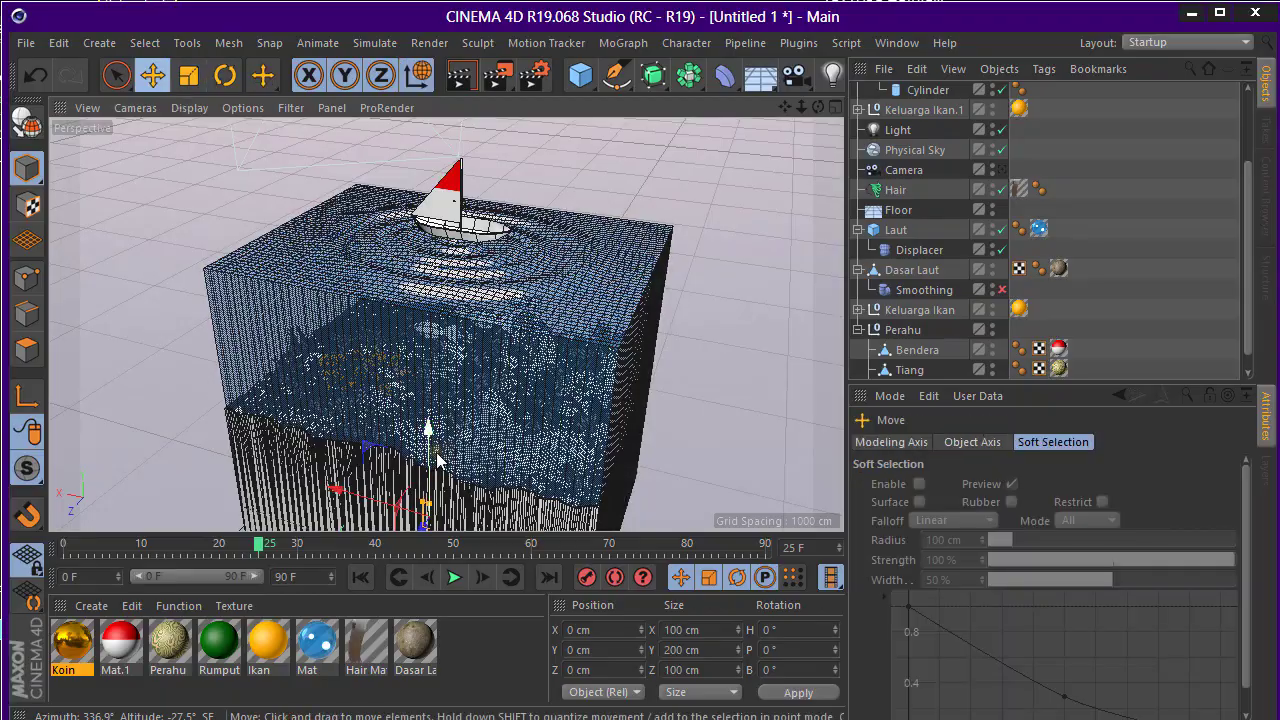
{"action": "left_click_drag", "start_coordinate": [428, 425], "coordinate": [428, 218]}
Scale the cylinder into a thin pole of about 0.972 cm radius and 322 cm height
{"action": "scroll", "coordinate": [430, 240], "scroll_direction": "up", "scroll_amount": 5}
{"action": "scroll", "coordinate": [430, 233], "scroll_direction": "up", "scroll_amount": 4}
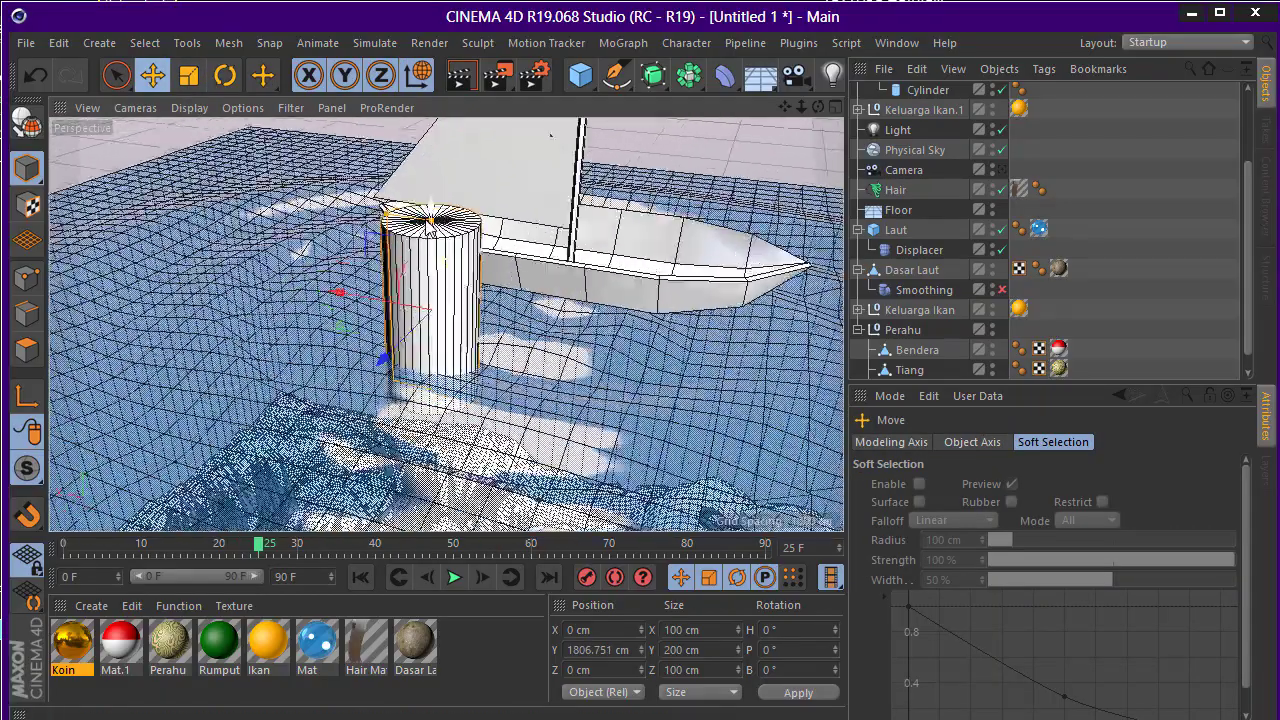
{"action": "scroll", "coordinate": [430, 233], "scroll_direction": "up", "scroll_amount": 4}
{"action": "left_click_drag", "start_coordinate": [363, 233], "coordinate": [437, 230]}
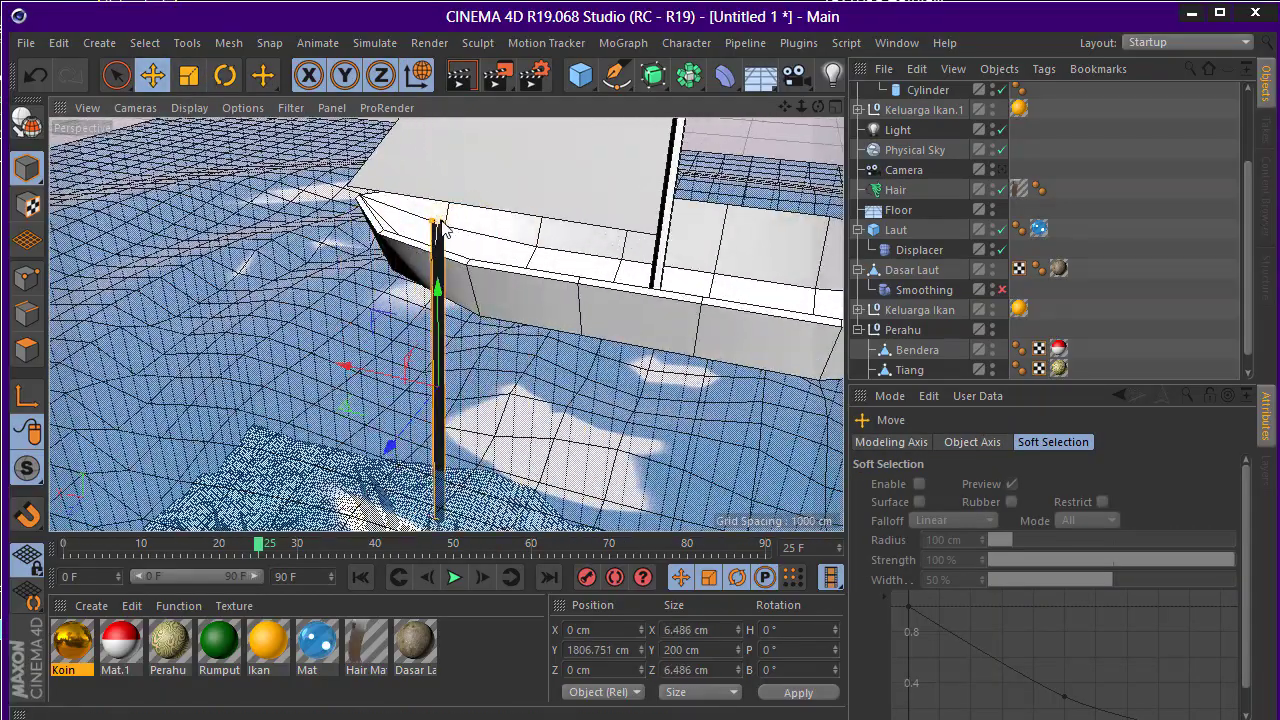
{"action": "scroll", "coordinate": [543, 434], "scroll_direction": "down", "scroll_amount": 5}
{"action": "scroll", "coordinate": [600, 440], "scroll_direction": "up", "scroll_amount": 6}
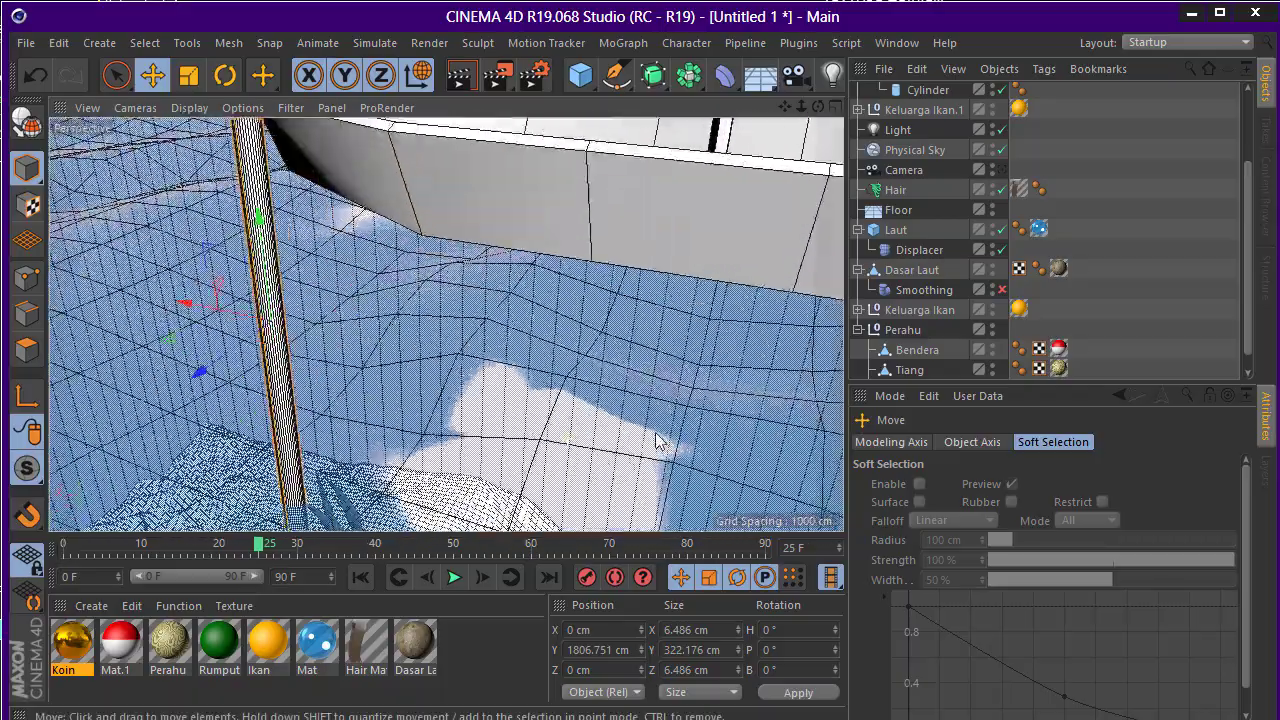
{"action": "scroll", "coordinate": [528, 457], "scroll_direction": "down", "scroll_amount": 3}
{"action": "left_click_drag", "start_coordinate": [517, 193], "coordinate": [515, 203]}
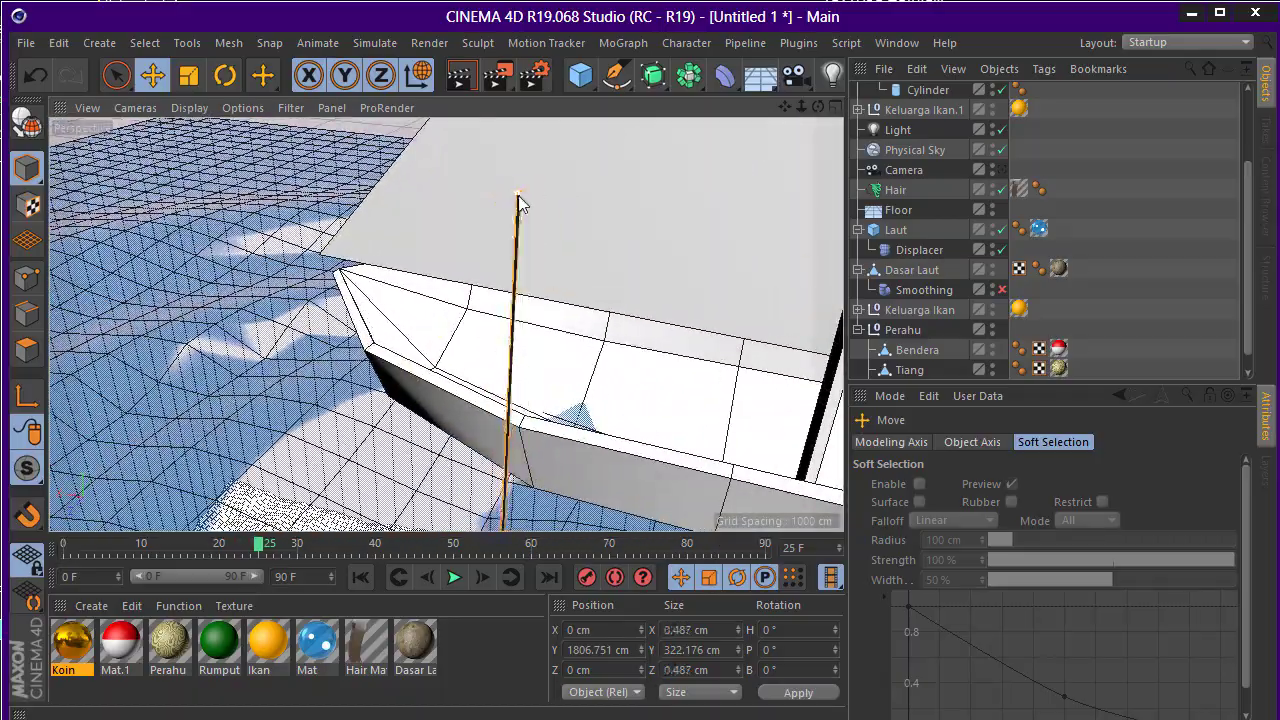
{"action": "left_click", "coordinate": [924, 91]}
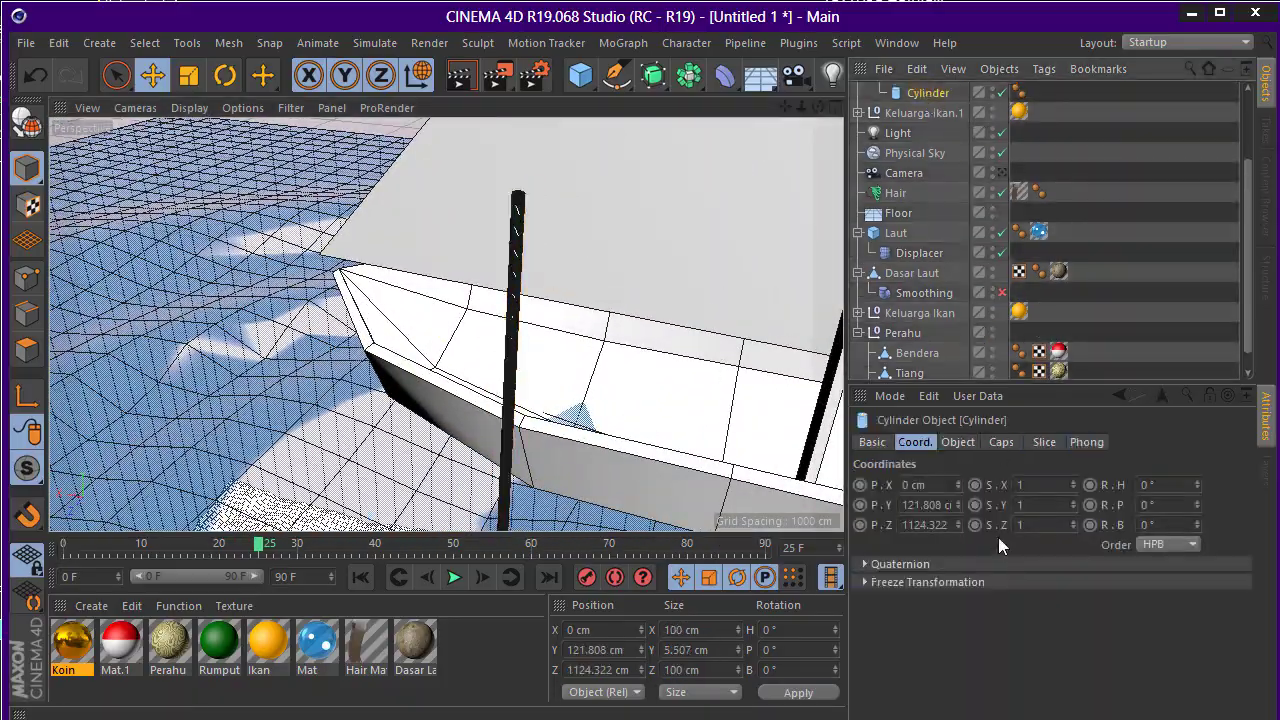
{"action": "left_click", "coordinate": [1087, 442]}
{"action": "left_click", "coordinate": [957, 442]}
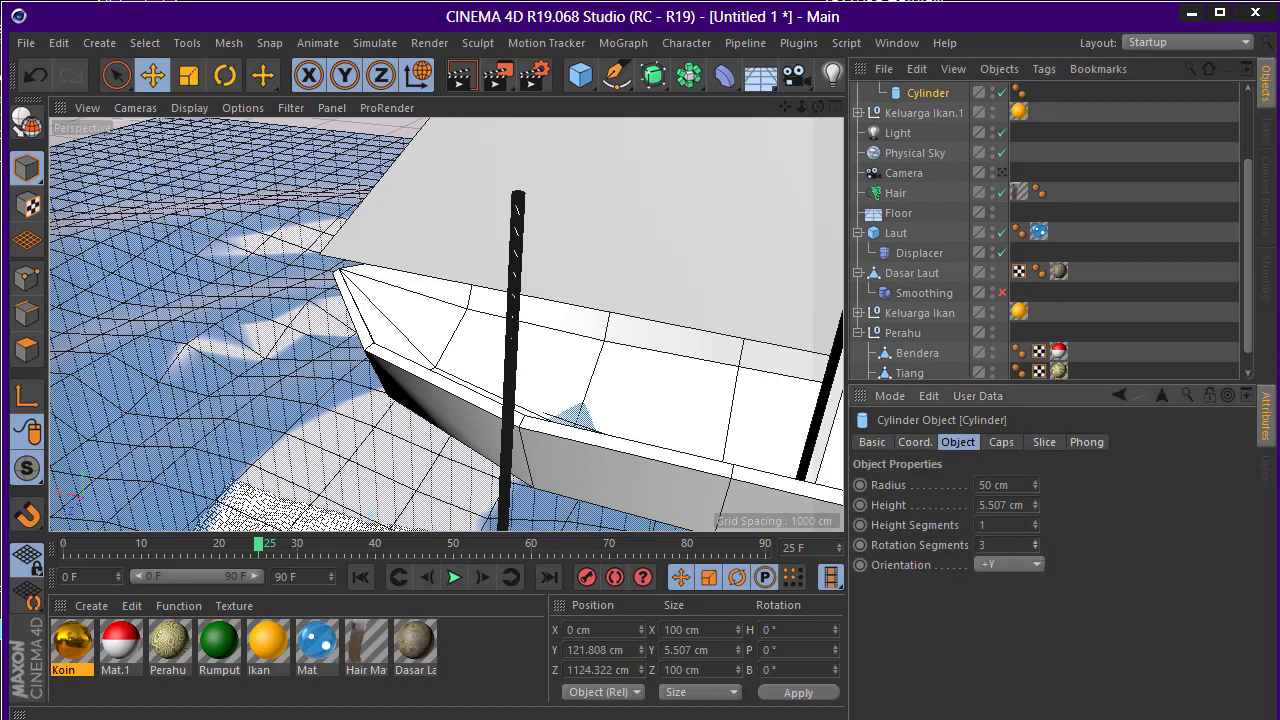
Give the pole 5 rotation segments and slide it along Z beneath the hull
{"action": "mouse_move", "coordinate": [672, 423]}
{"action": "left_mouse_down", "text": "alt"}
{"action": "mouse_move", "coordinate": [544, 274]}
{"action": "mouse_move", "coordinate": [535, 287]}
{"action": "mouse_move", "coordinate": [549, 306]}
{"action": "mouse_move", "coordinate": [368, 420]}
{"action": "mouse_move", "coordinate": [503, 343]}
{"action": "left_mouse_up", "text": "alt"}
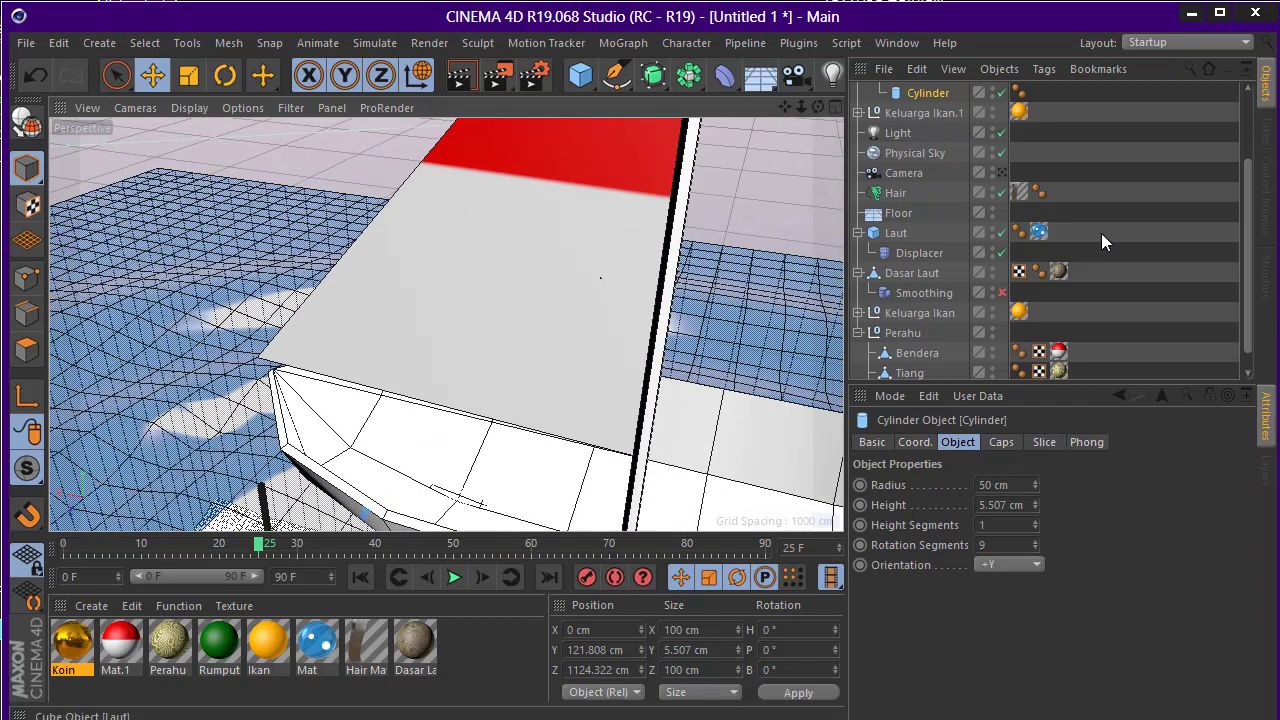
{"action": "scroll", "coordinate": [1101, 233], "scroll_direction": "up", "scroll_amount": 3}
{"action": "key", "text": "ctrl+z"}
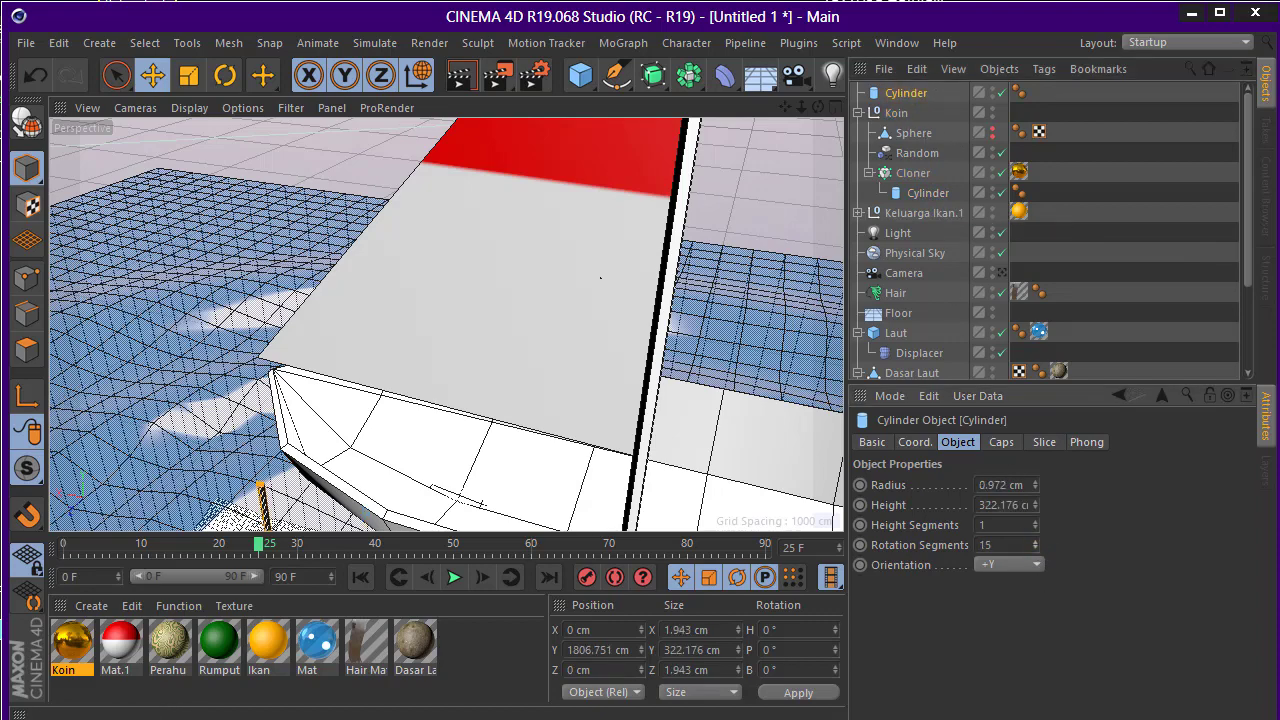
{"action": "scroll", "coordinate": [363, 337], "scroll_direction": "down", "scroll_amount": 5}
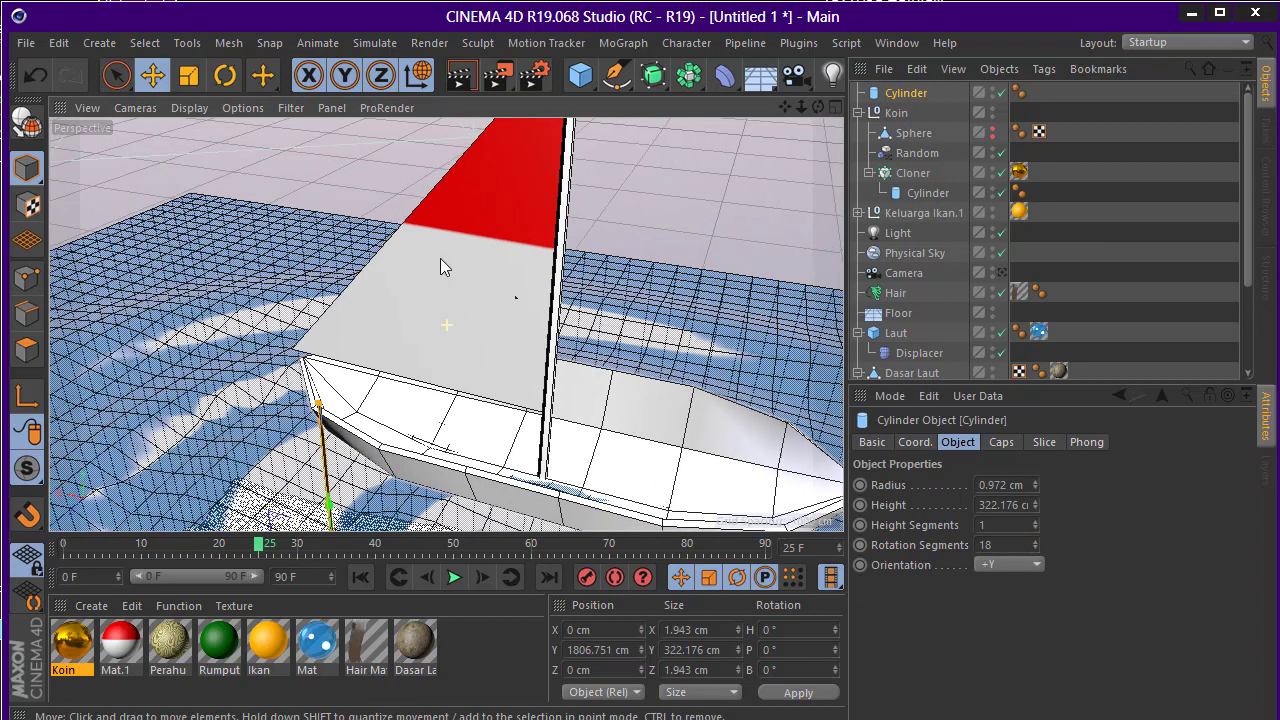
{"action": "mouse_move", "coordinate": [443, 266]}
{"action": "left_mouse_down", "text": "alt"}
{"action": "mouse_move", "coordinate": [513, 312]}
{"action": "mouse_move", "coordinate": [443, 323]}
{"action": "mouse_move", "coordinate": [509, 423]}
{"action": "mouse_move", "coordinate": [523, 471]}
{"action": "mouse_move", "coordinate": [482, 346]}
{"action": "mouse_move", "coordinate": [463, 357]}
{"action": "mouse_move", "coordinate": [470, 380]}
{"action": "left_mouse_up", "text": "alt"}
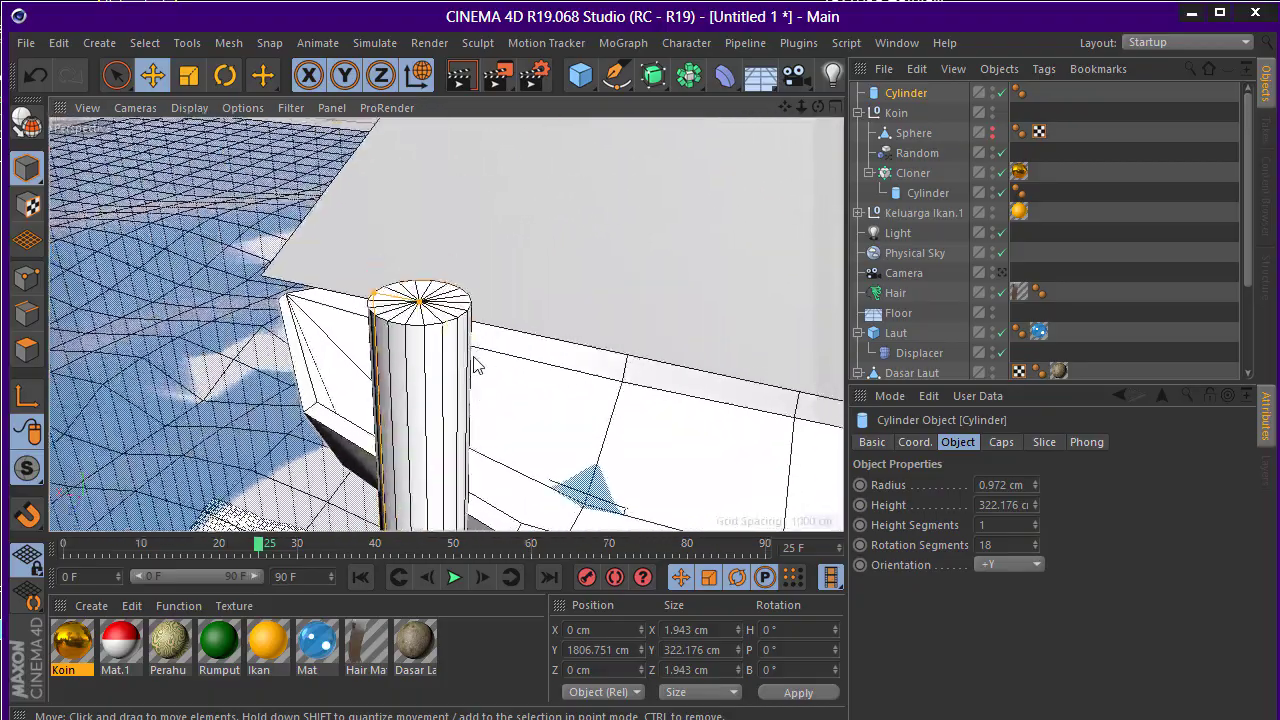
{"action": "left_click_drag", "start_coordinate": [1035, 545], "coordinate": [1035, 565]}
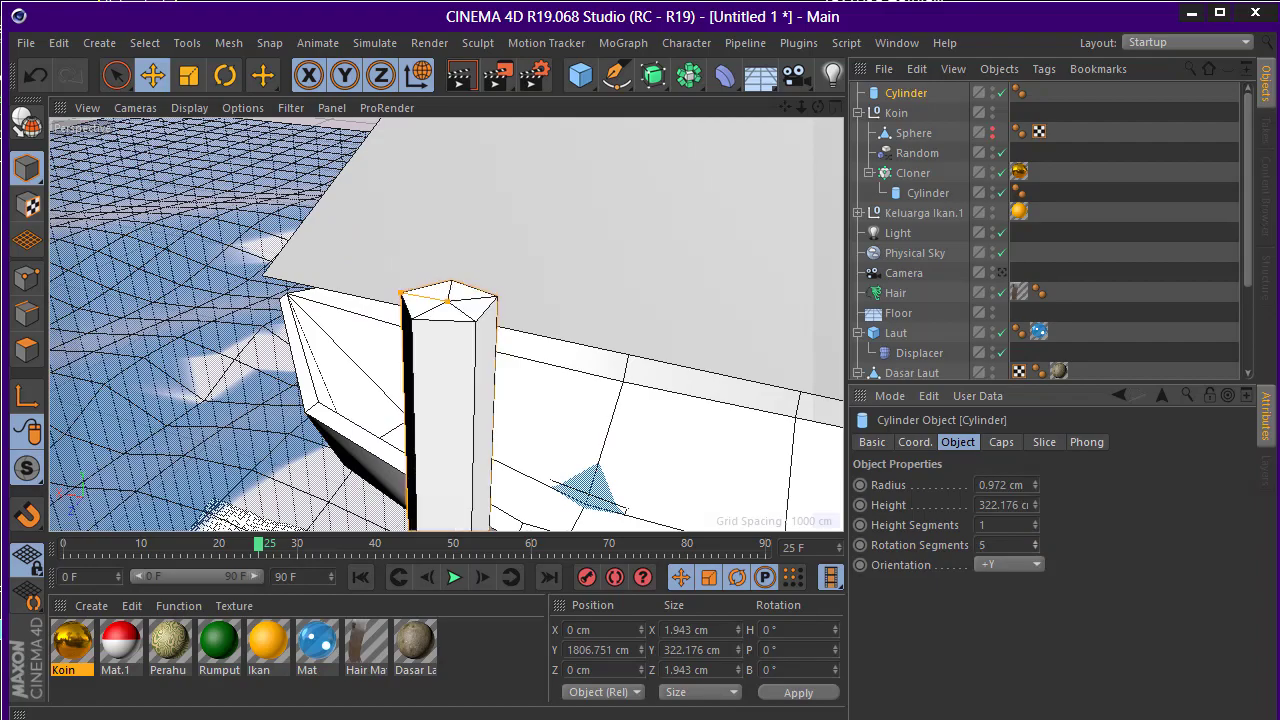
{"action": "mouse_move", "coordinate": [470, 380]}
{"action": "left_mouse_down", "text": "alt"}
{"action": "mouse_move", "coordinate": [423, 337]}
{"action": "mouse_move", "coordinate": [441, 276]}
{"action": "mouse_move", "coordinate": [446, 335]}
{"action": "mouse_move", "coordinate": [480, 328]}
{"action": "left_mouse_up", "text": "alt"}
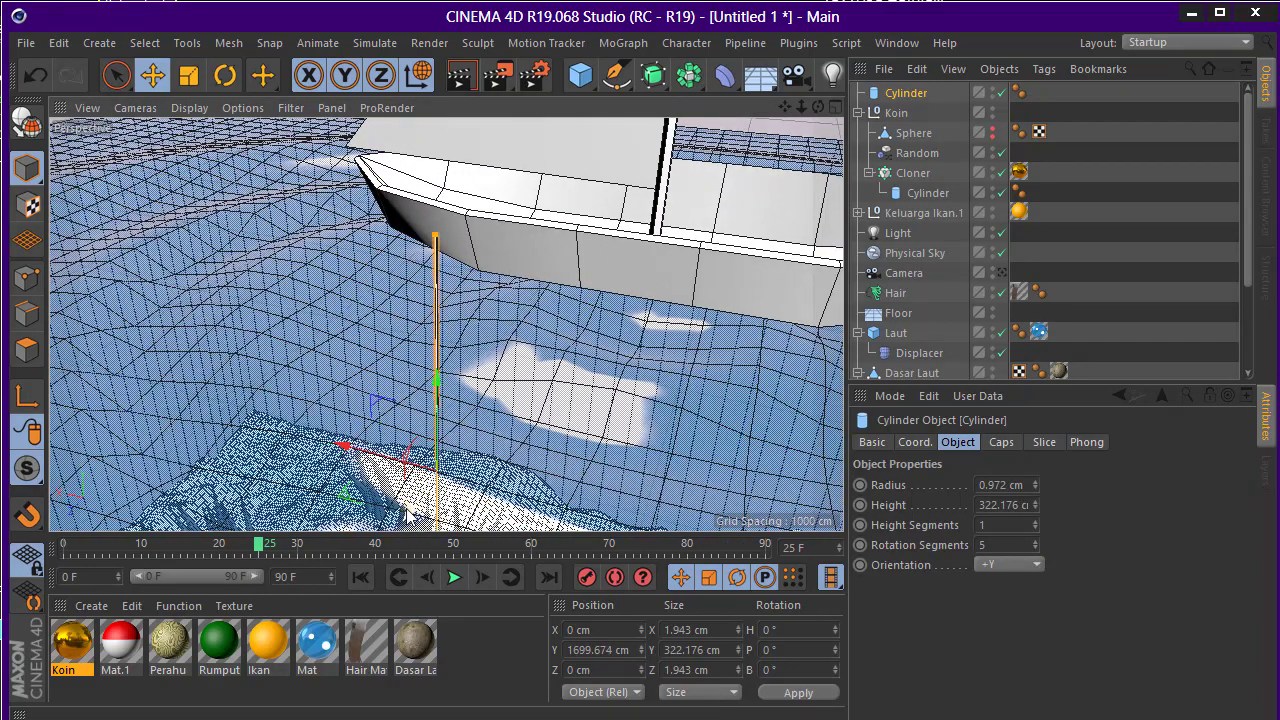
{"action": "mouse_move", "coordinate": [415, 510]}
{"action": "left_mouse_down"}
{"action": "mouse_move", "coordinate": [485, 452]}
{"action": "mouse_move", "coordinate": [415, 458]}
{"action": "mouse_move", "coordinate": [505, 440]}
{"action": "mouse_move", "coordinate": [572, 326]}
{"action": "left_mouse_up"}
{"action": "mouse_move", "coordinate": [572, 326]}
{"action": "right_mouse_down", "text": "alt"}
{"action": "mouse_move", "coordinate": [352, 152]}
{"action": "mouse_move", "coordinate": [443, 237]}
{"action": "right_mouse_up", "text": "alt"}
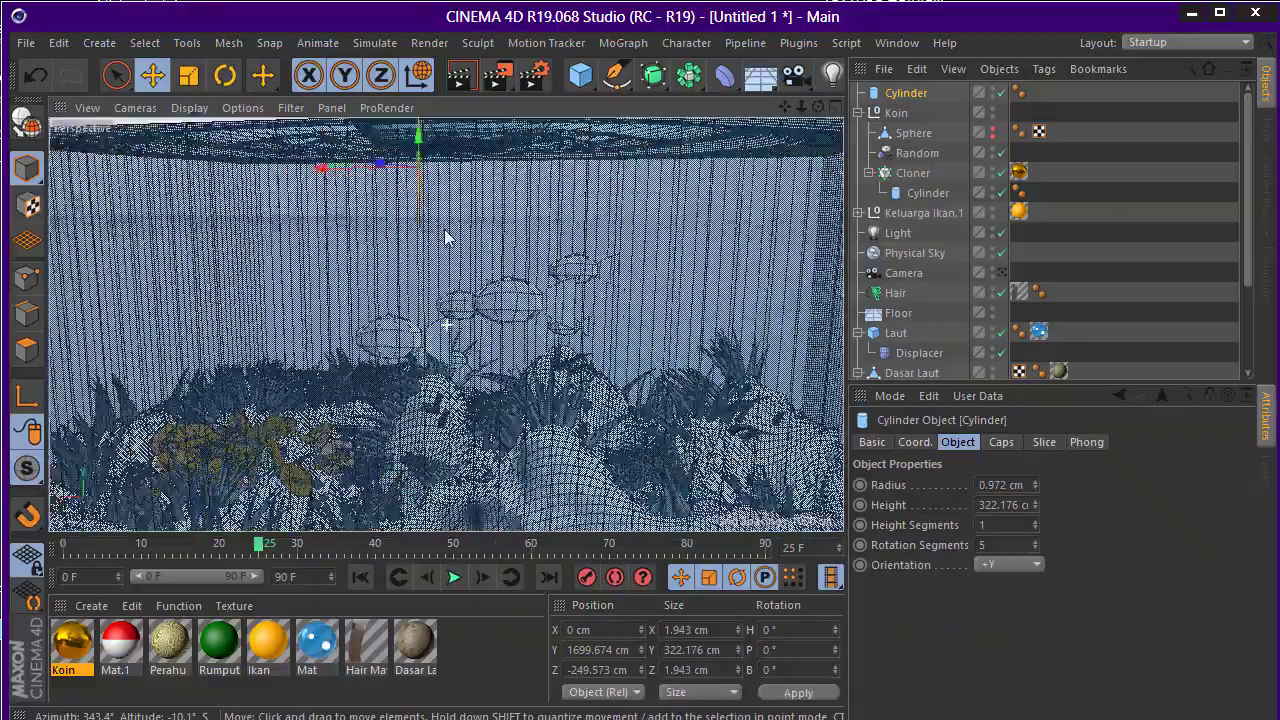
Raise the Koin coin cloner count from 50 to 87
{"action": "left_click_drag", "start_coordinate": [443, 237], "coordinate": [470, 328], "text": "alt"}
{"action": "right_click_drag", "start_coordinate": [470, 328], "coordinate": [728, 257], "text": "alt"}
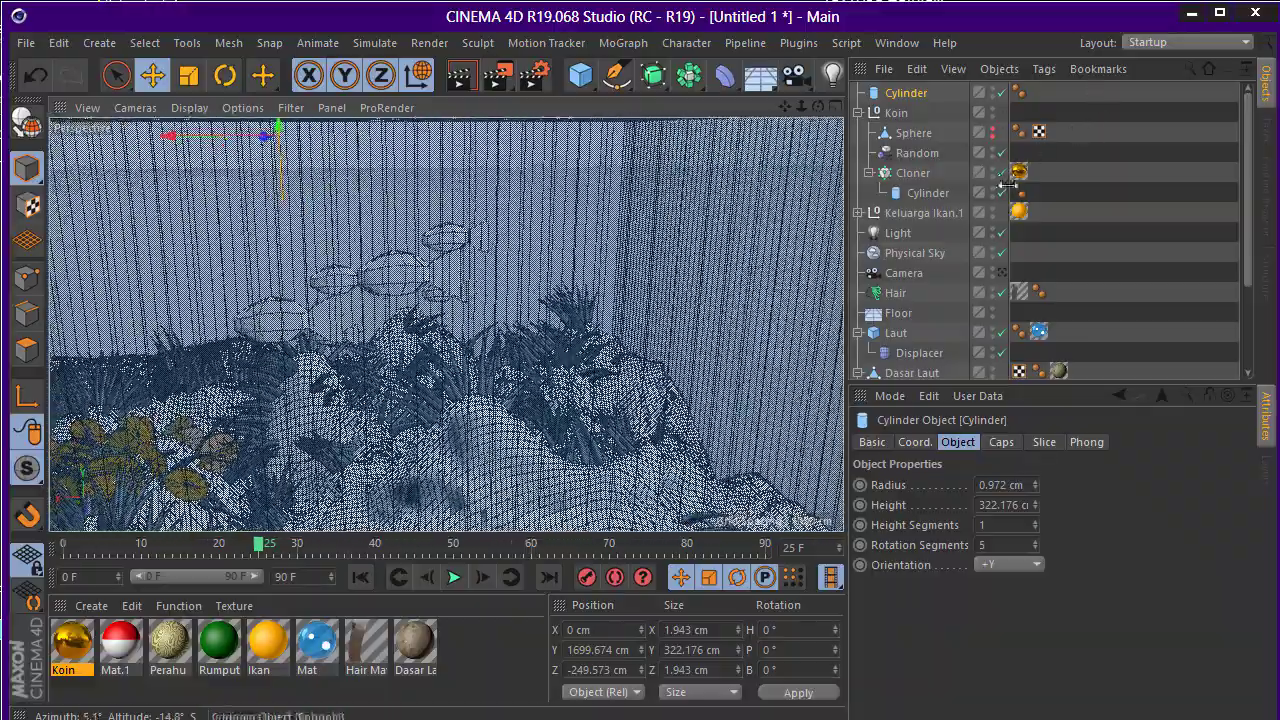
{"action": "left_click", "coordinate": [1001, 273]}
{"action": "left_click", "coordinate": [1001, 273]}
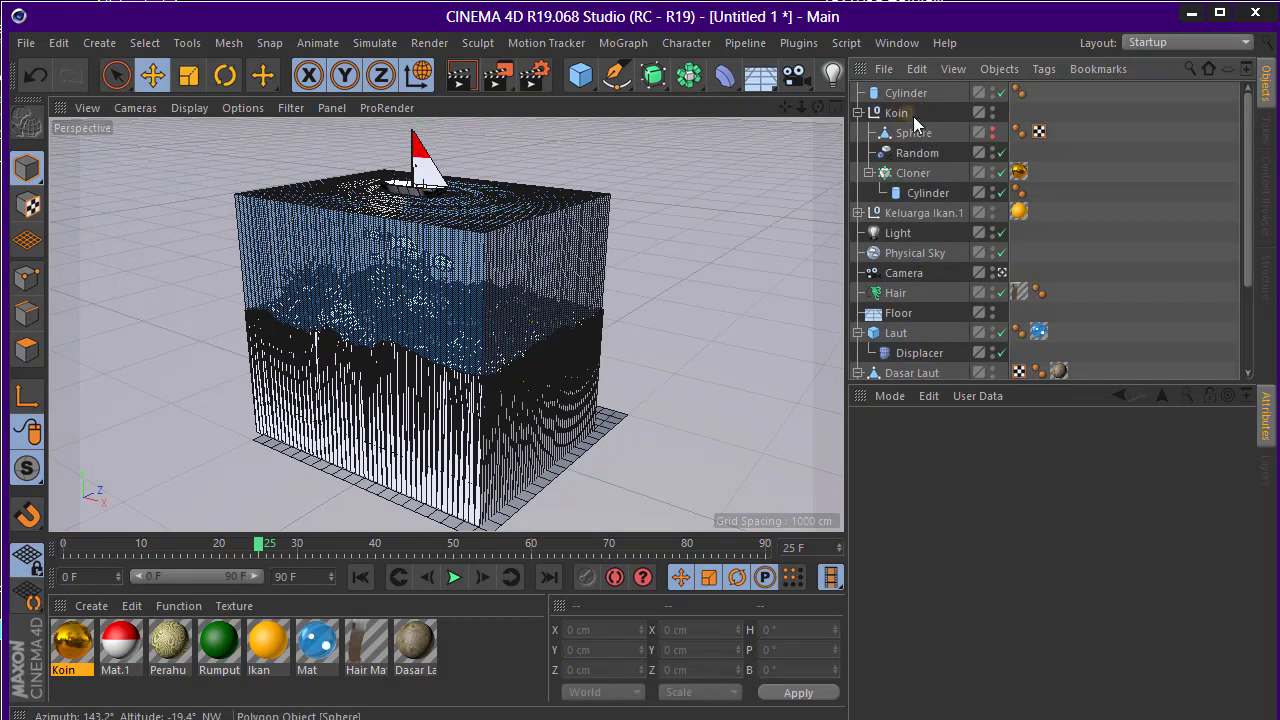
{"action": "left_click", "coordinate": [896, 113]}
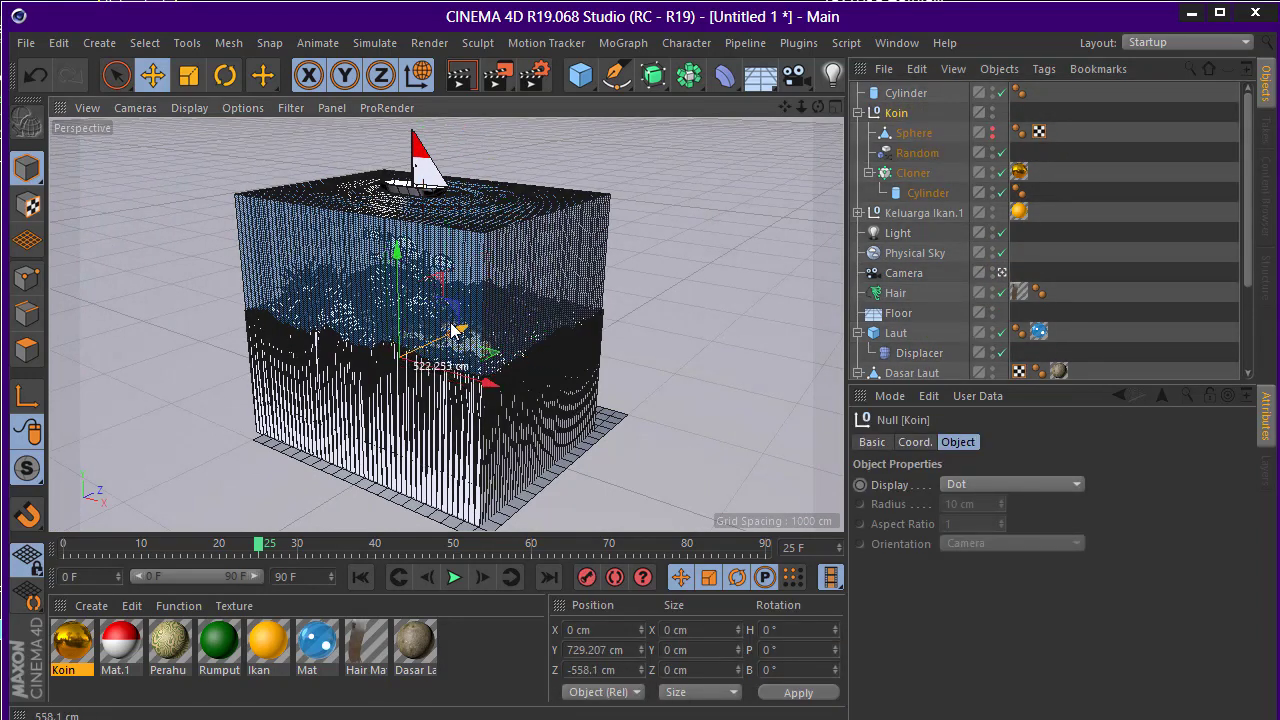
{"action": "left_click", "coordinate": [908, 173]}
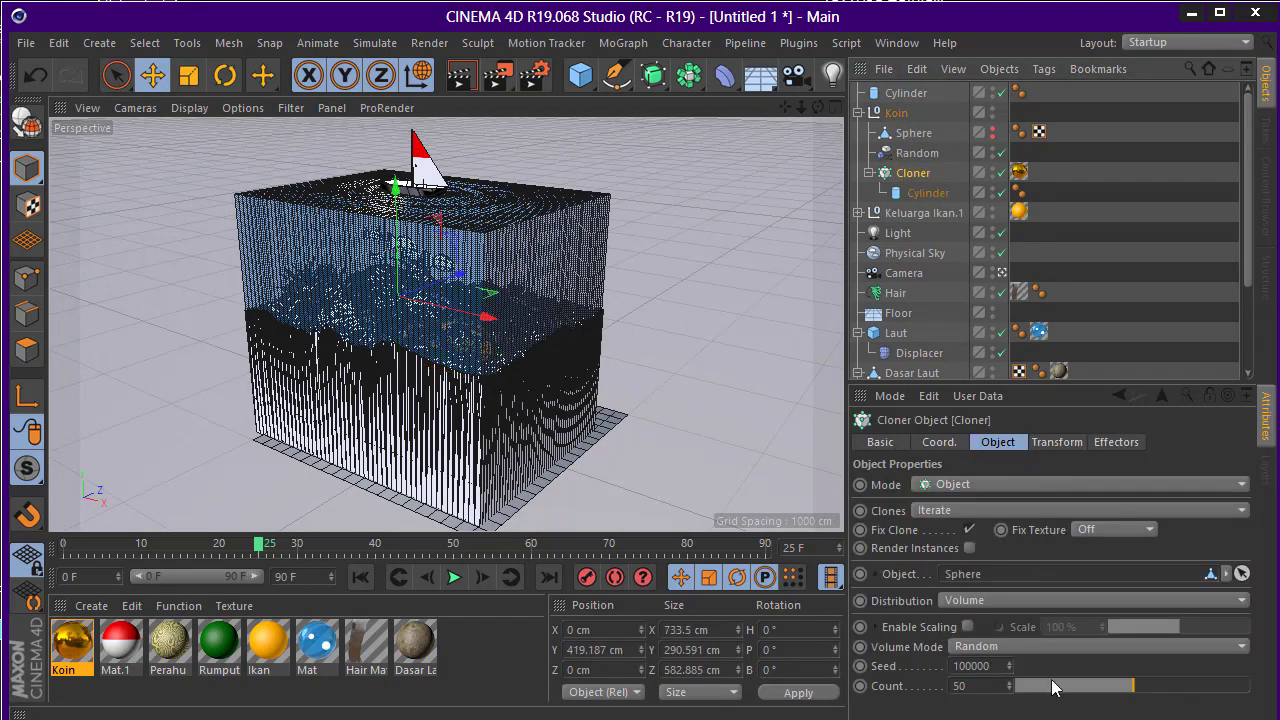
{"action": "mouse_move", "coordinate": [1134, 686]}
{"action": "left_mouse_down"}
{"action": "mouse_move", "coordinate": [1226, 686]}
{"action": "mouse_move", "coordinate": [1170, 690]}
{"action": "left_mouse_up"}
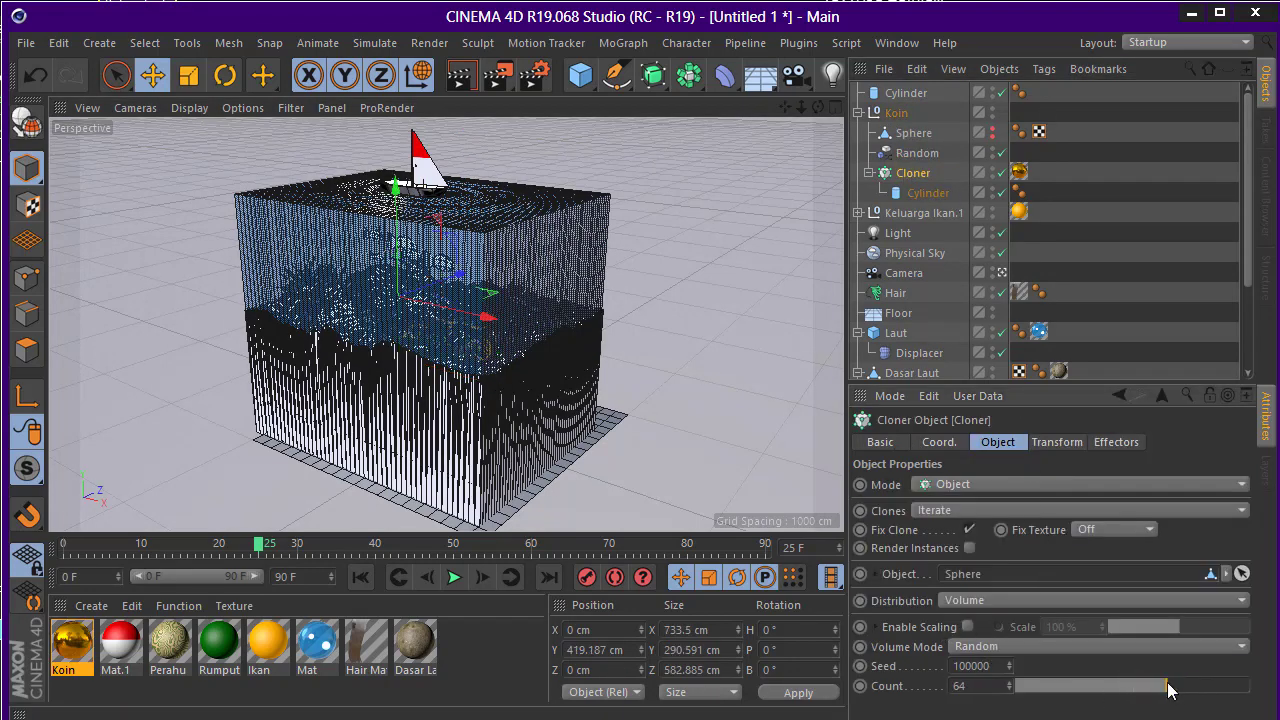
Widen the coin Sphere along X and Z
{"action": "left_click", "coordinate": [914, 133]}
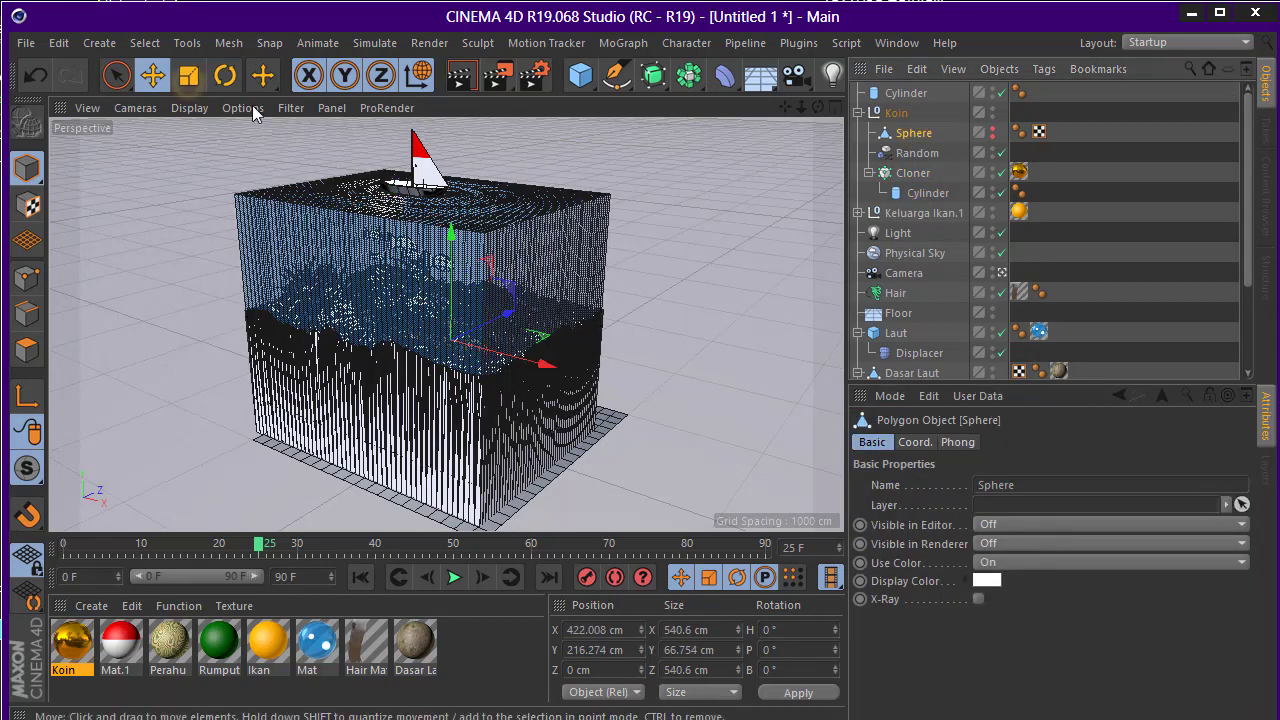
{"action": "key", "text": "t"}
{"action": "left_click_drag", "start_coordinate": [499, 365], "coordinate": [590, 380]}
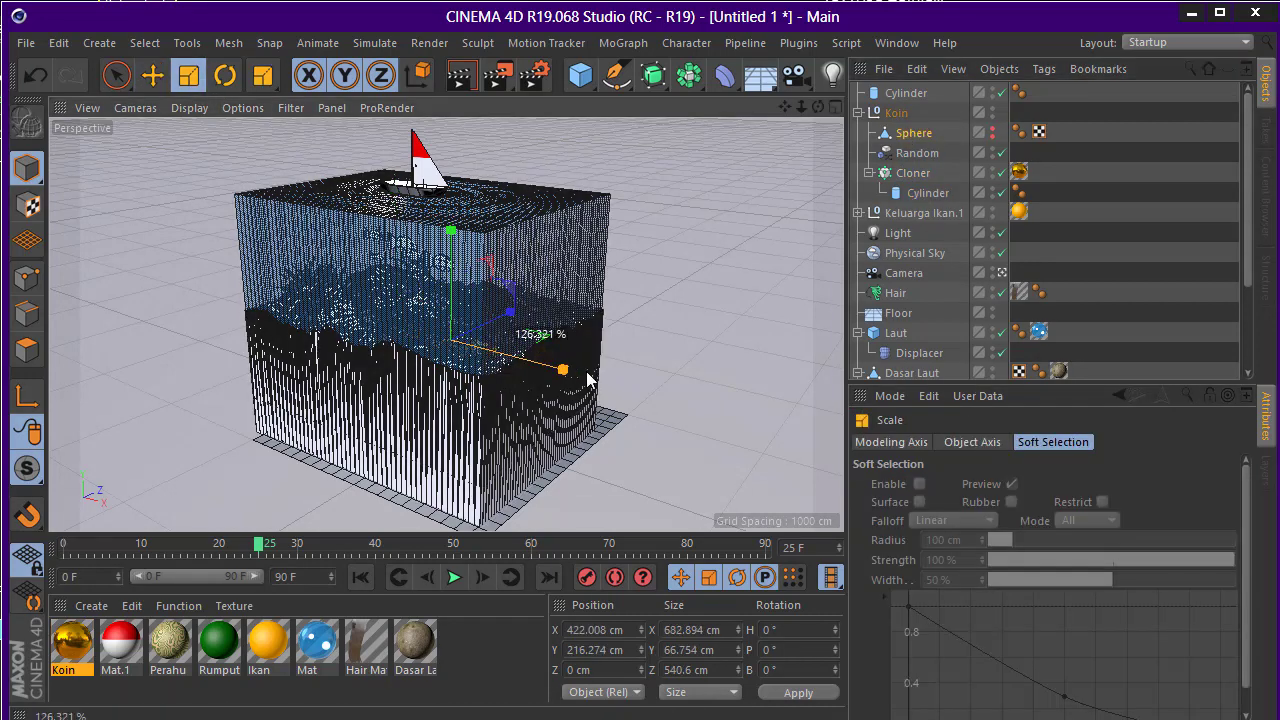
{"action": "left_click_drag", "start_coordinate": [507, 317], "coordinate": [518, 327]}
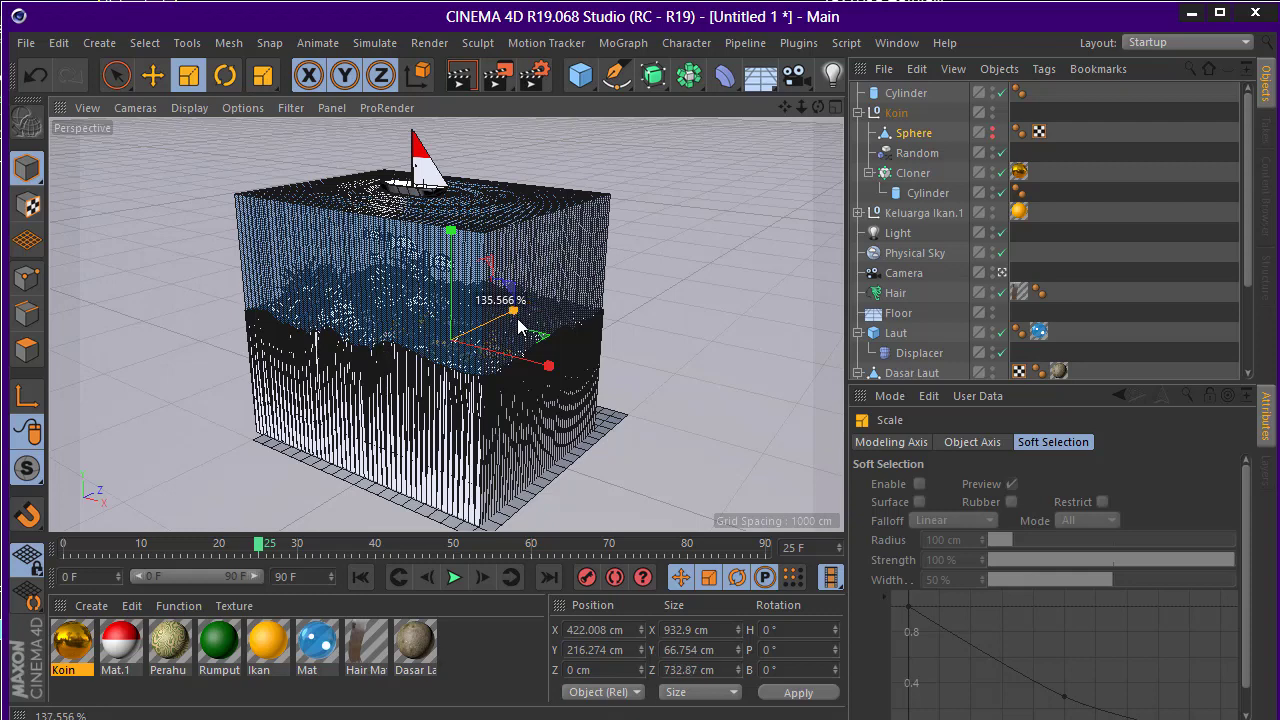
Lift the Sphere slightly and stretch it to about 124 cm tall and 830 cm deep
{"action": "key", "text": "e"}
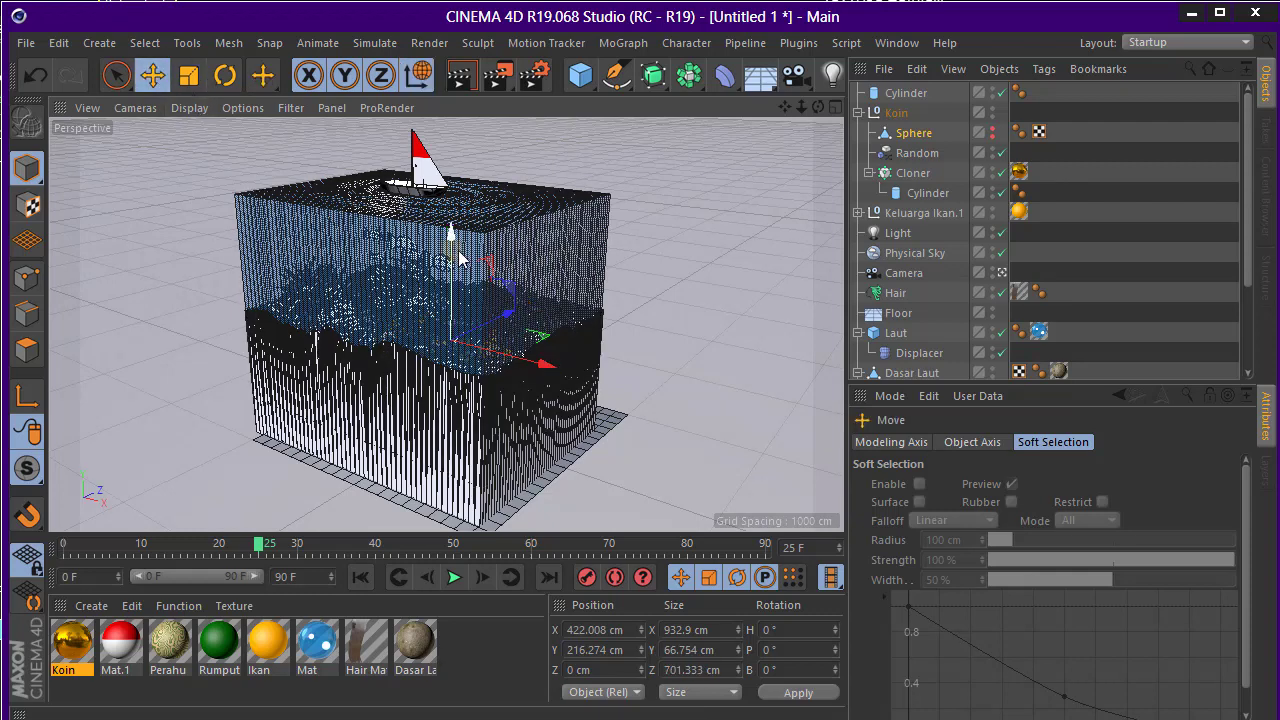
{"action": "mouse_move", "coordinate": [455, 262]}
{"action": "left_mouse_down"}
{"action": "mouse_move", "coordinate": [452, 248]}
{"action": "mouse_move", "coordinate": [449, 258]}
{"action": "left_mouse_up"}
{"action": "key", "text": "t"}
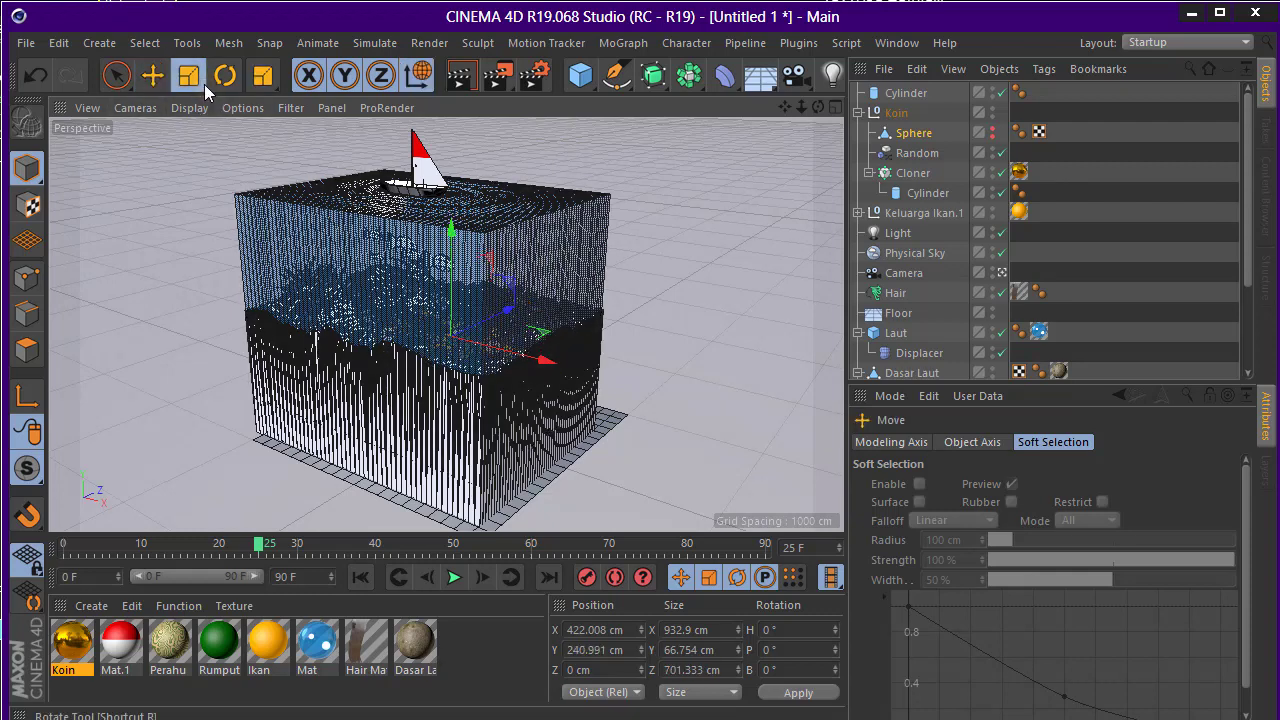
{"action": "left_click_drag", "start_coordinate": [452, 227], "coordinate": [491, 243]}
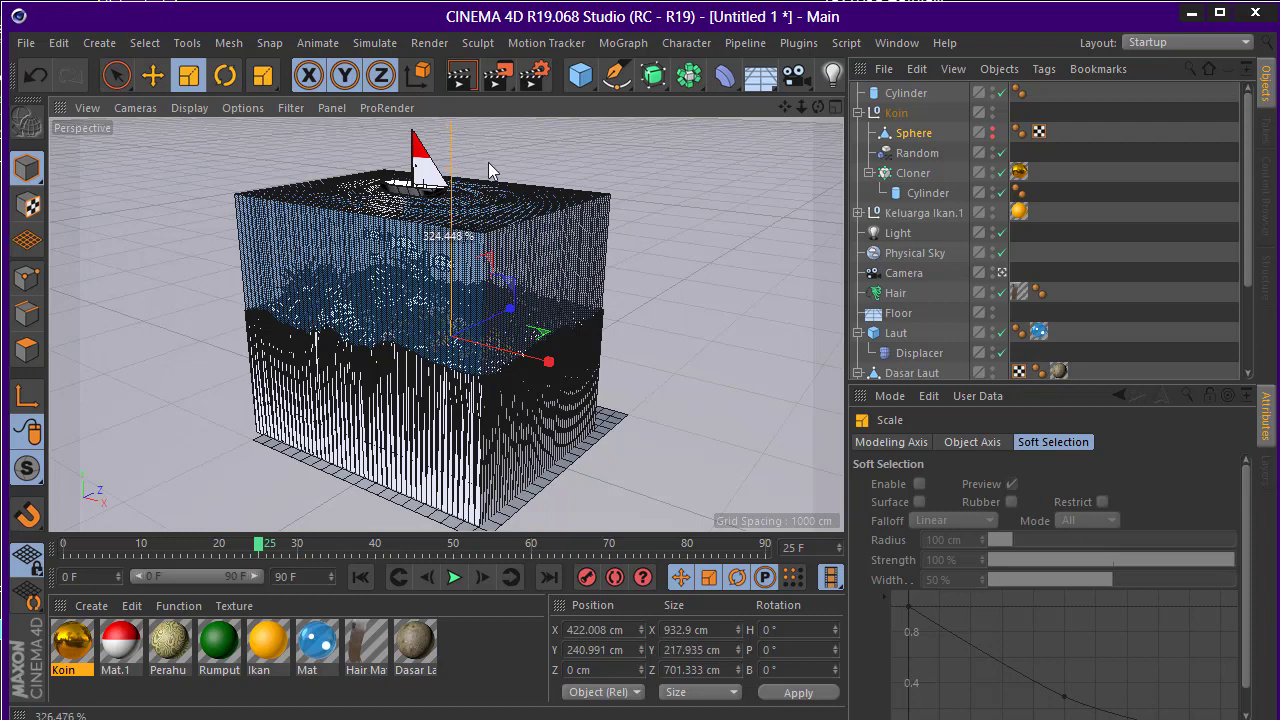
{"action": "left_click_drag", "start_coordinate": [513, 306], "coordinate": [518, 313]}
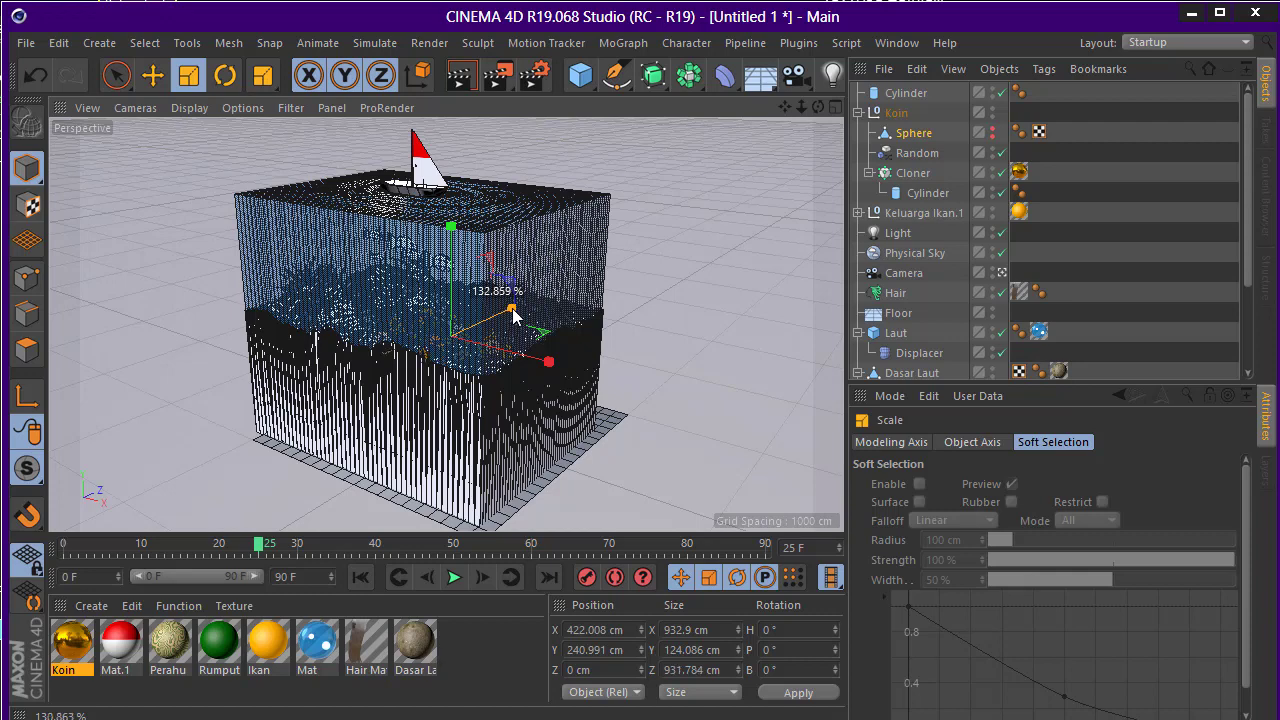
{"action": "left_click_drag", "start_coordinate": [513, 316], "coordinate": [513, 316]}
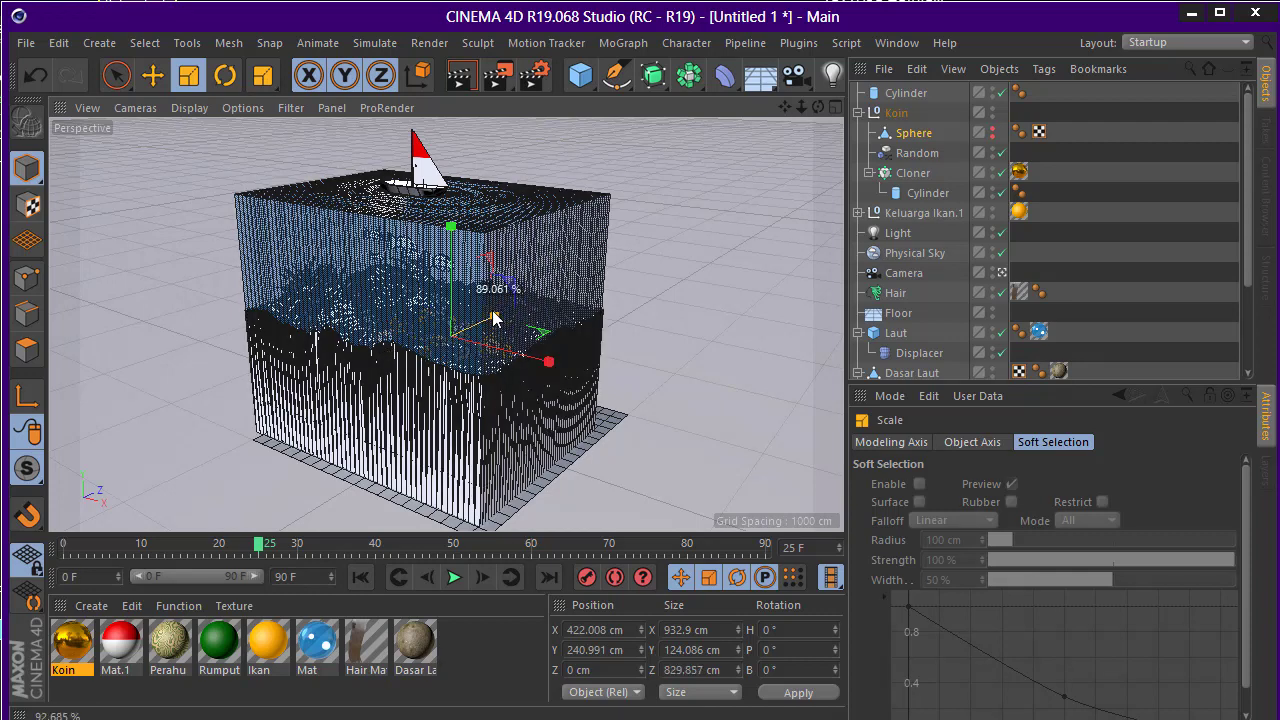
{"action": "left_click", "coordinate": [1182, 305]}
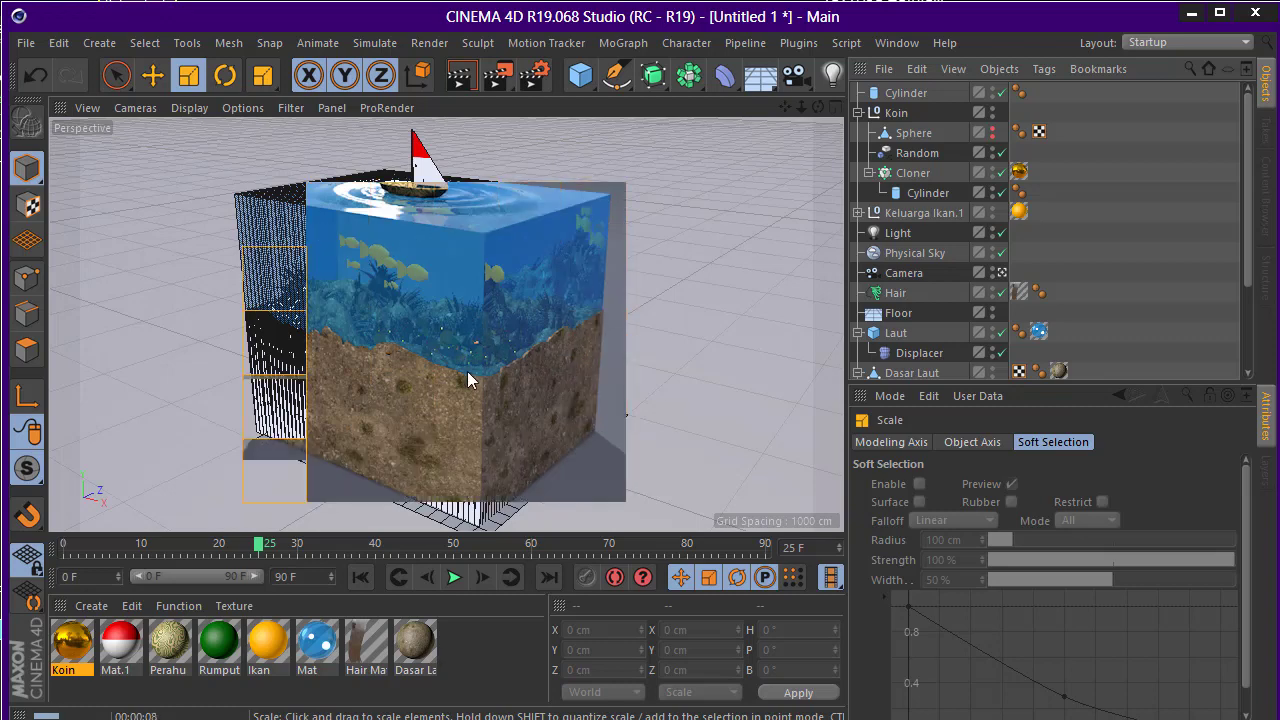
Enable orange Luminance (H 39°, S 35%) on the Koin material and render the viewport
{"action": "left_click", "coordinate": [89, 646]}
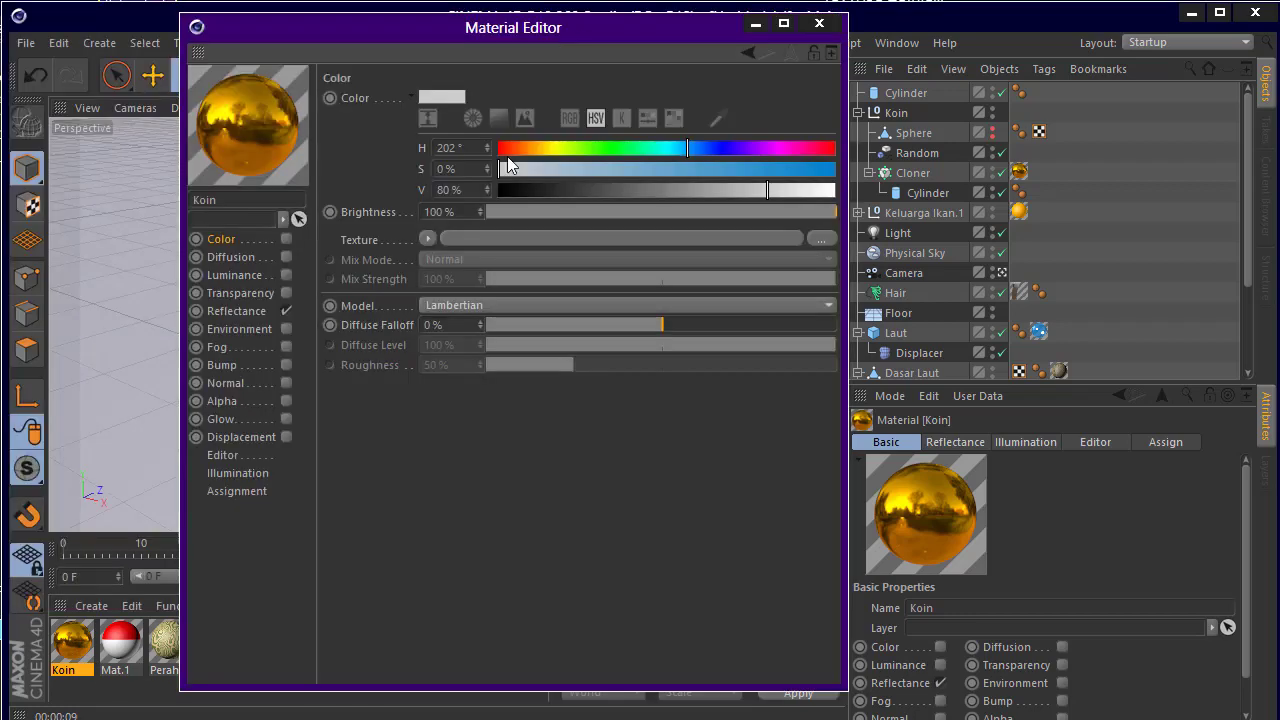
{"action": "left_click", "coordinate": [237, 296]}
{"action": "left_click", "coordinate": [290, 279]}
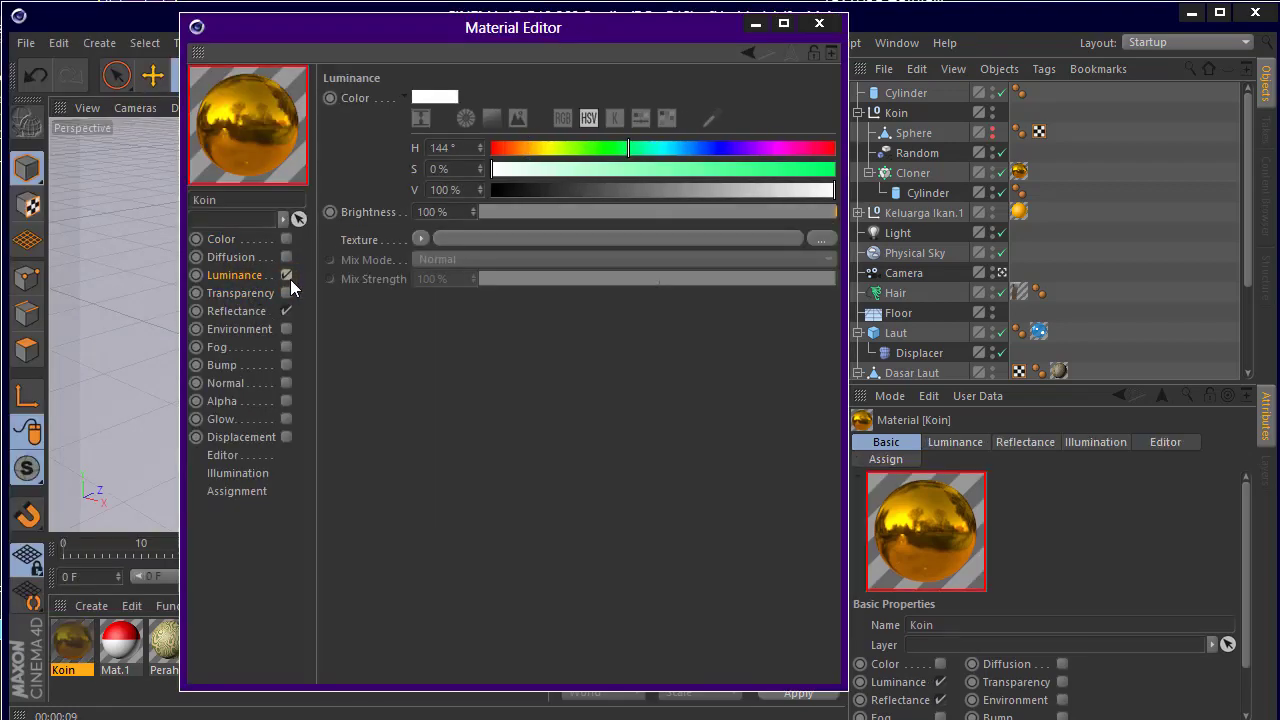
{"action": "mouse_move", "coordinate": [628, 150]}
{"action": "left_mouse_down"}
{"action": "mouse_move", "coordinate": [530, 150]}
{"action": "mouse_move", "coordinate": [935, 166]}
{"action": "left_mouse_up"}
{"action": "left_click", "coordinate": [819, 23]}
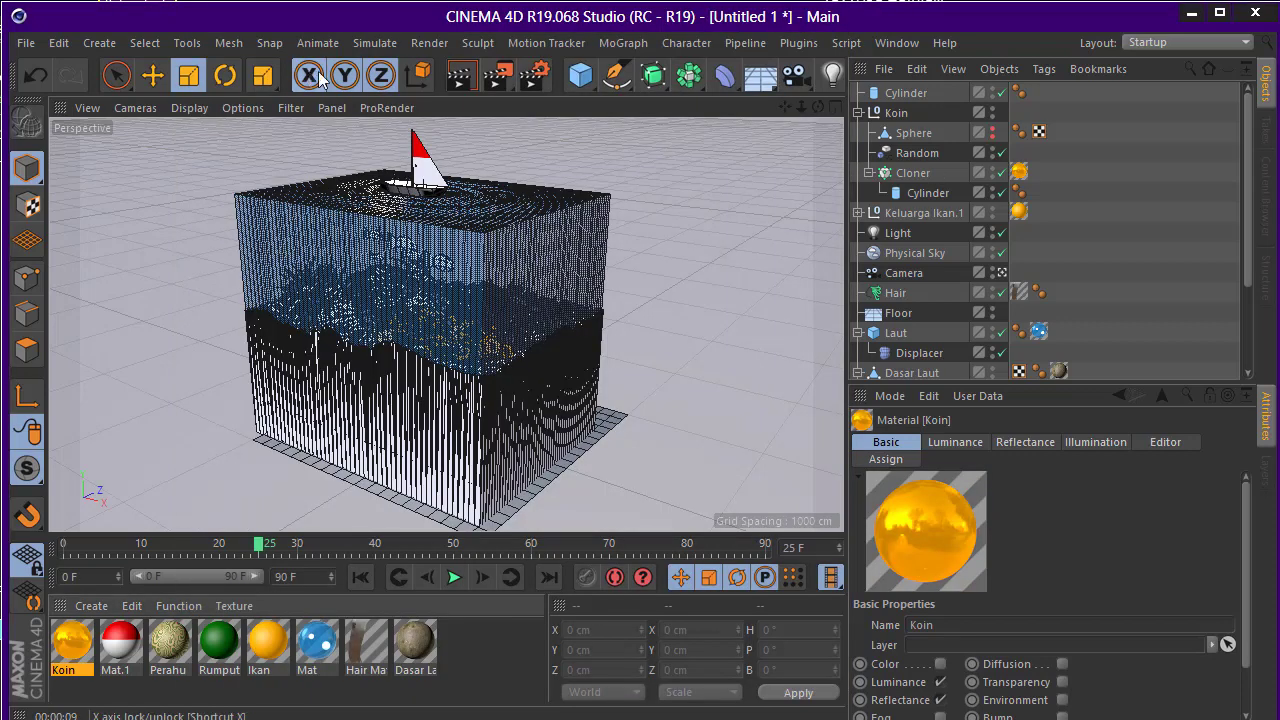
{"action": "left_click", "coordinate": [461, 83]}
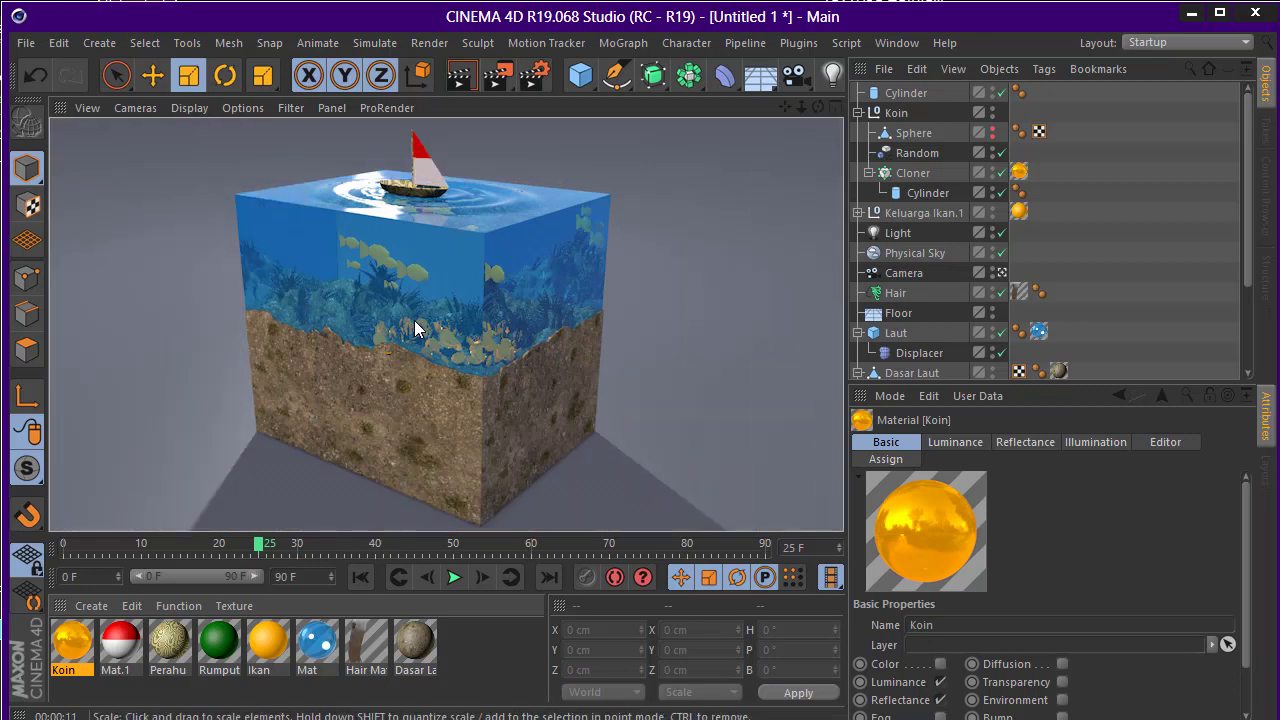
Shift the Ikan material's Luminance and Color hues to a redder orange
{"action": "double_click", "coordinate": [268, 645]}
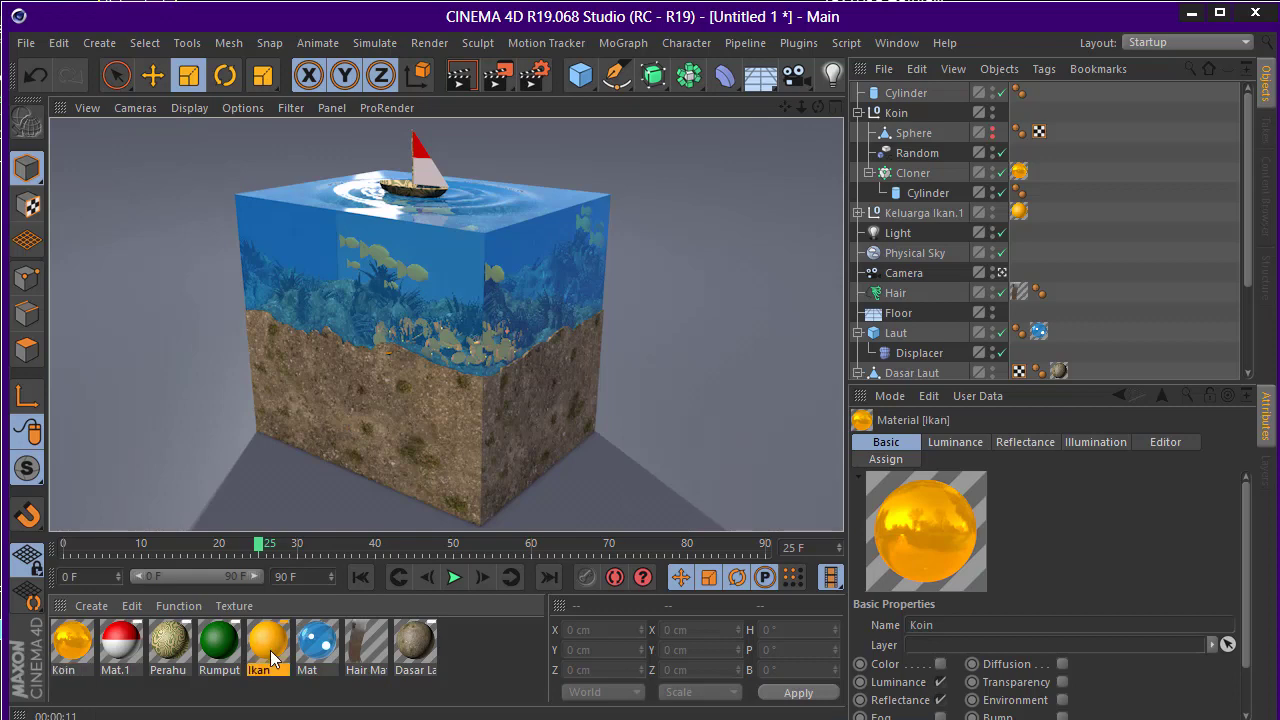
{"action": "left_click_drag", "start_coordinate": [437, 5], "coordinate": [437, 5]}
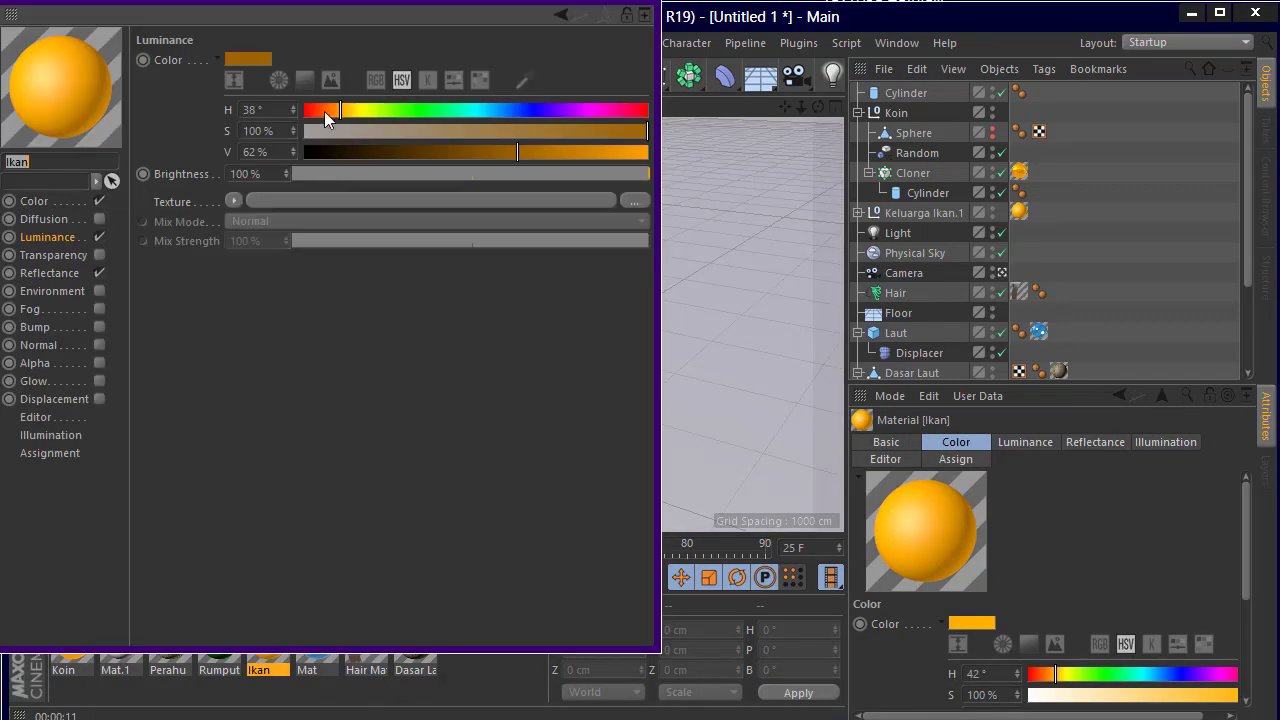
{"action": "left_click_drag", "start_coordinate": [337, 105], "coordinate": [330, 113]}
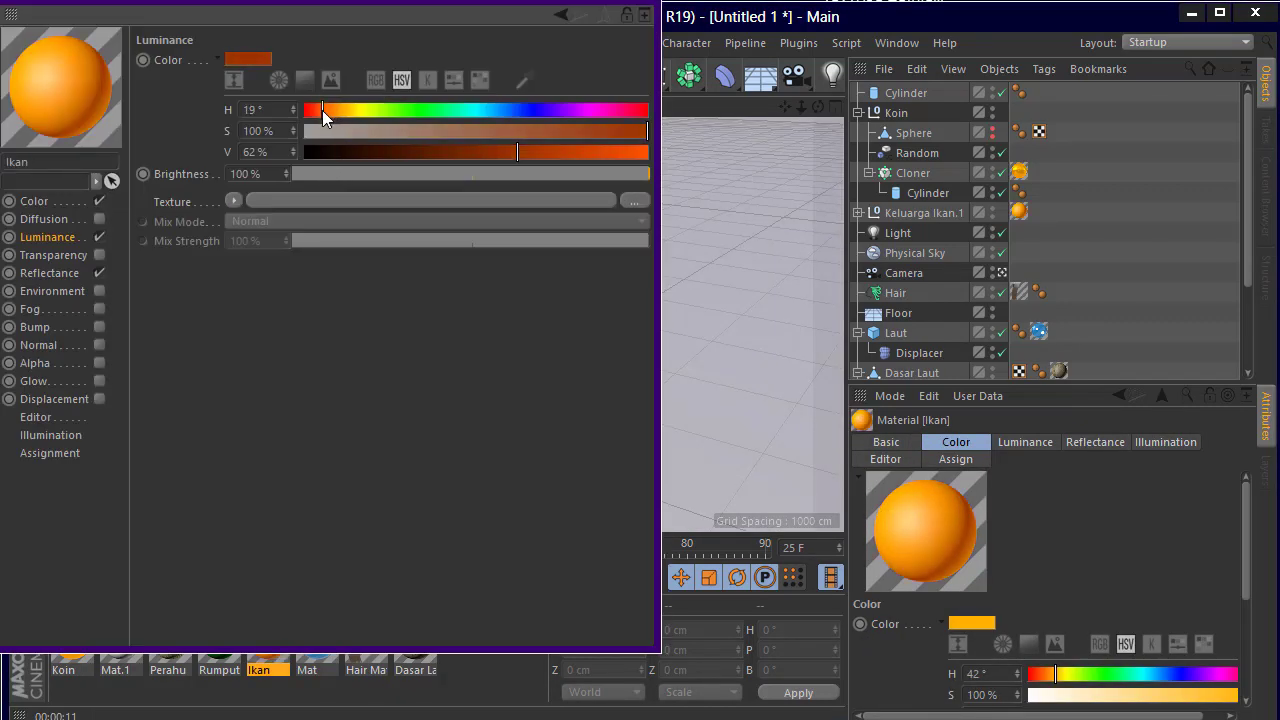
{"action": "left_click", "coordinate": [34, 201]}
{"action": "left_click_drag", "start_coordinate": [351, 110], "coordinate": [338, 113]}
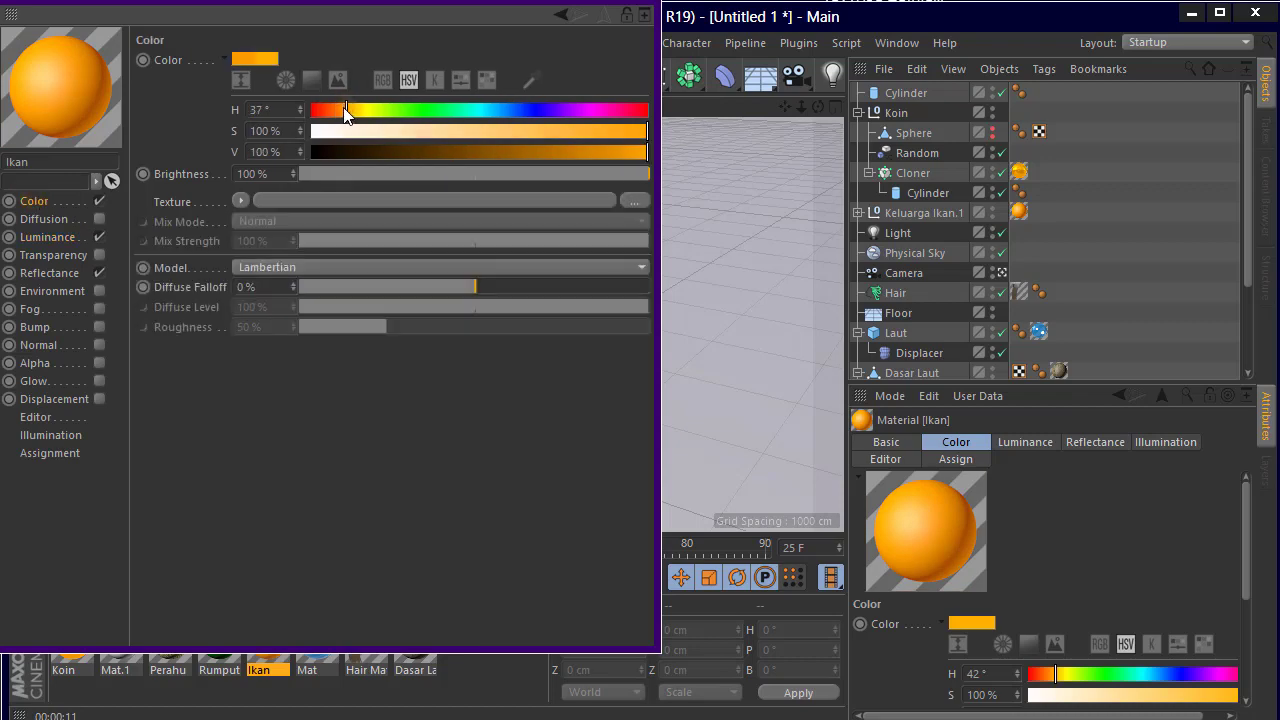
{"action": "left_click", "coordinate": [621, 3]}
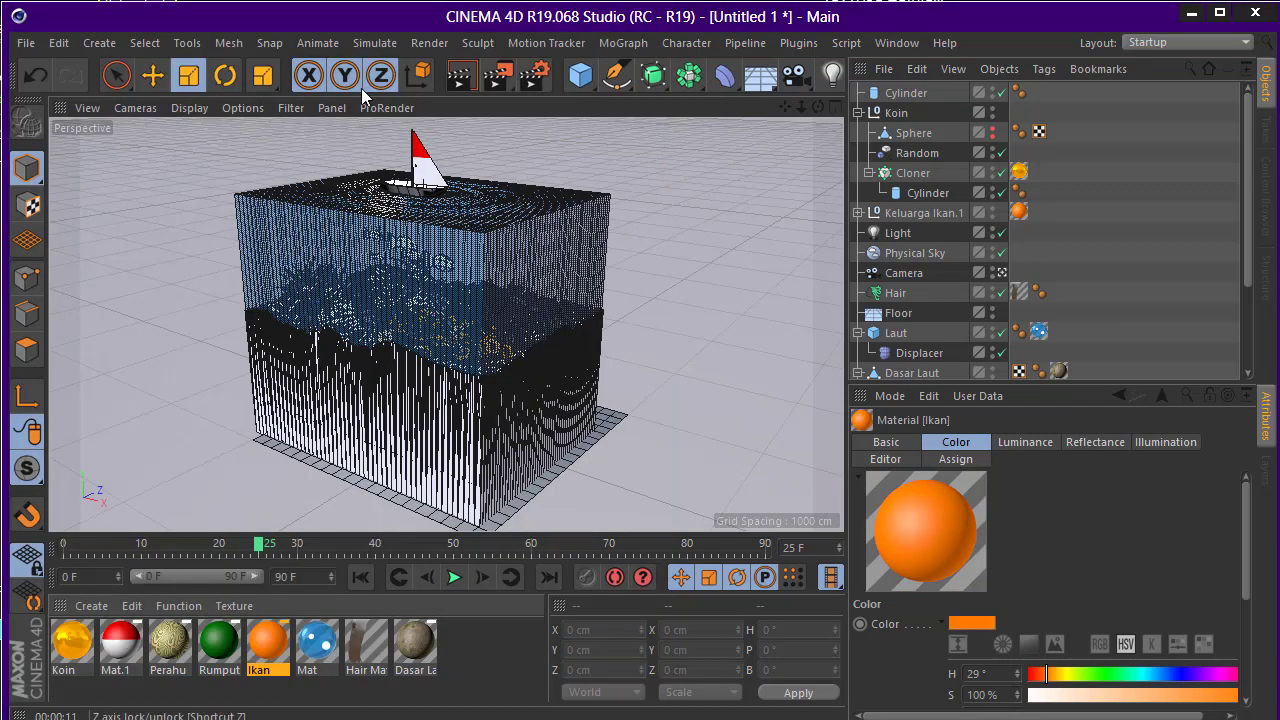
Re-render the viewport and inspect the boat and red sail
{"action": "left_click", "coordinate": [462, 76]}
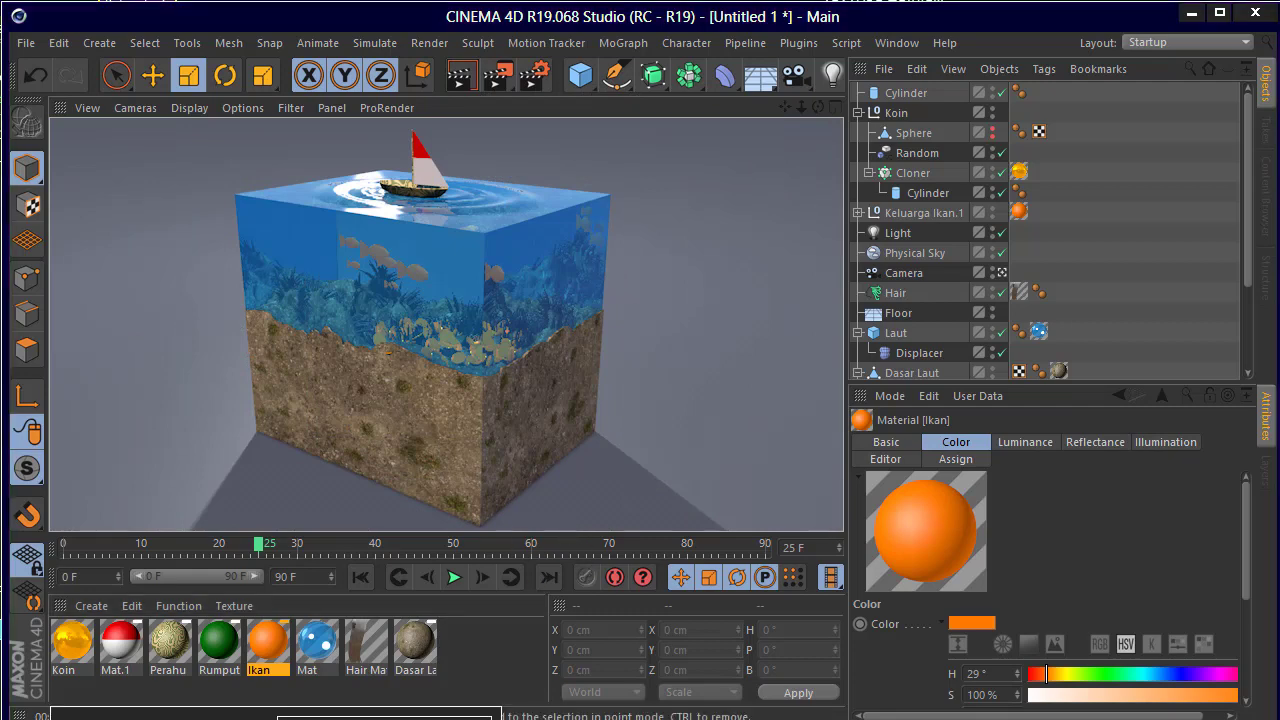
{"action": "scroll", "coordinate": [572, 437], "scroll_direction": "down", "scroll_amount": 3}
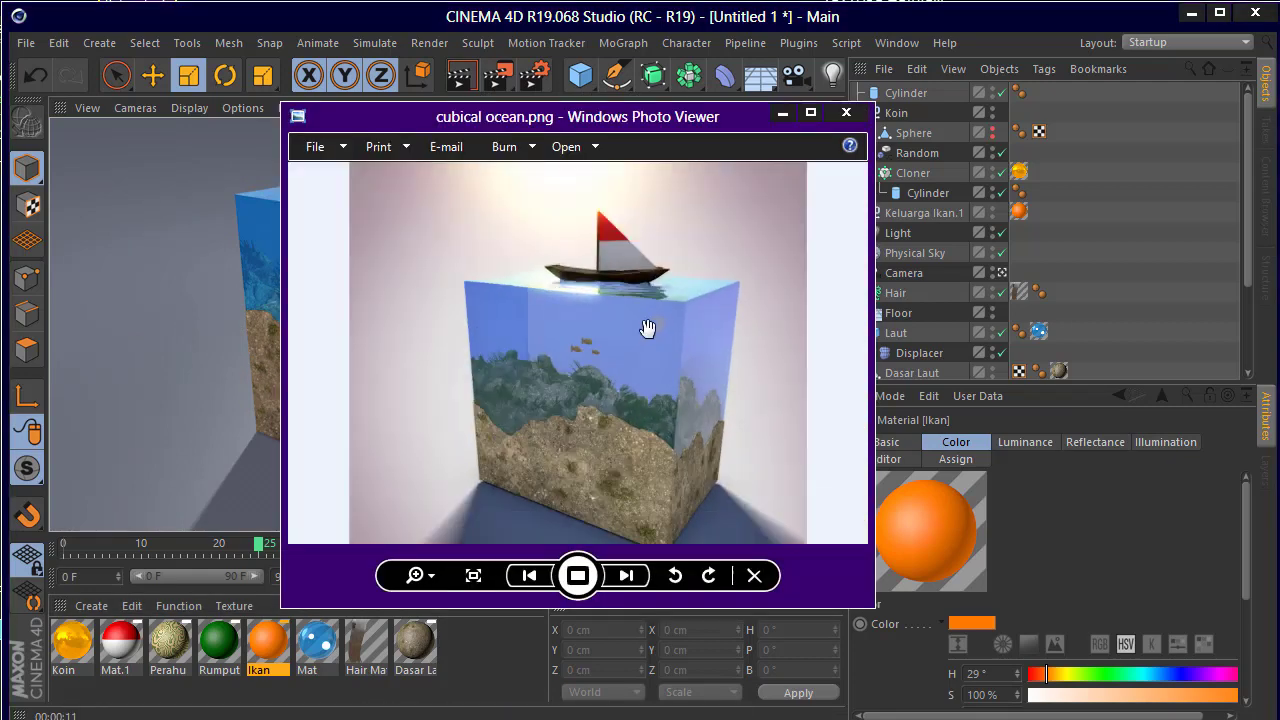
{"action": "scroll", "coordinate": [658, 340], "scroll_direction": "up", "scroll_amount": 3}
{"action": "left_click_drag", "start_coordinate": [661, 334], "coordinate": [721, 404]}
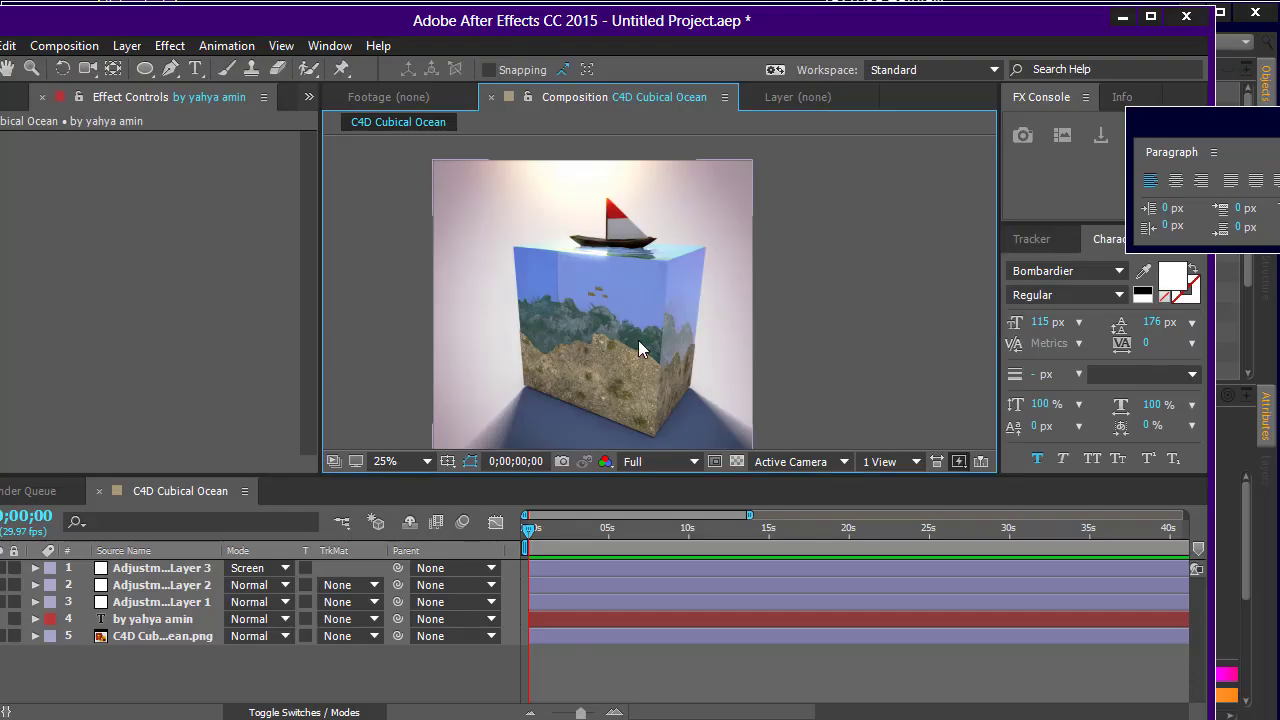
{"action": "scroll", "coordinate": [589, 330], "scroll_direction": "up", "scroll_amount": 3}
{"action": "scroll", "coordinate": [586, 340], "scroll_direction": "down", "scroll_amount": 3}
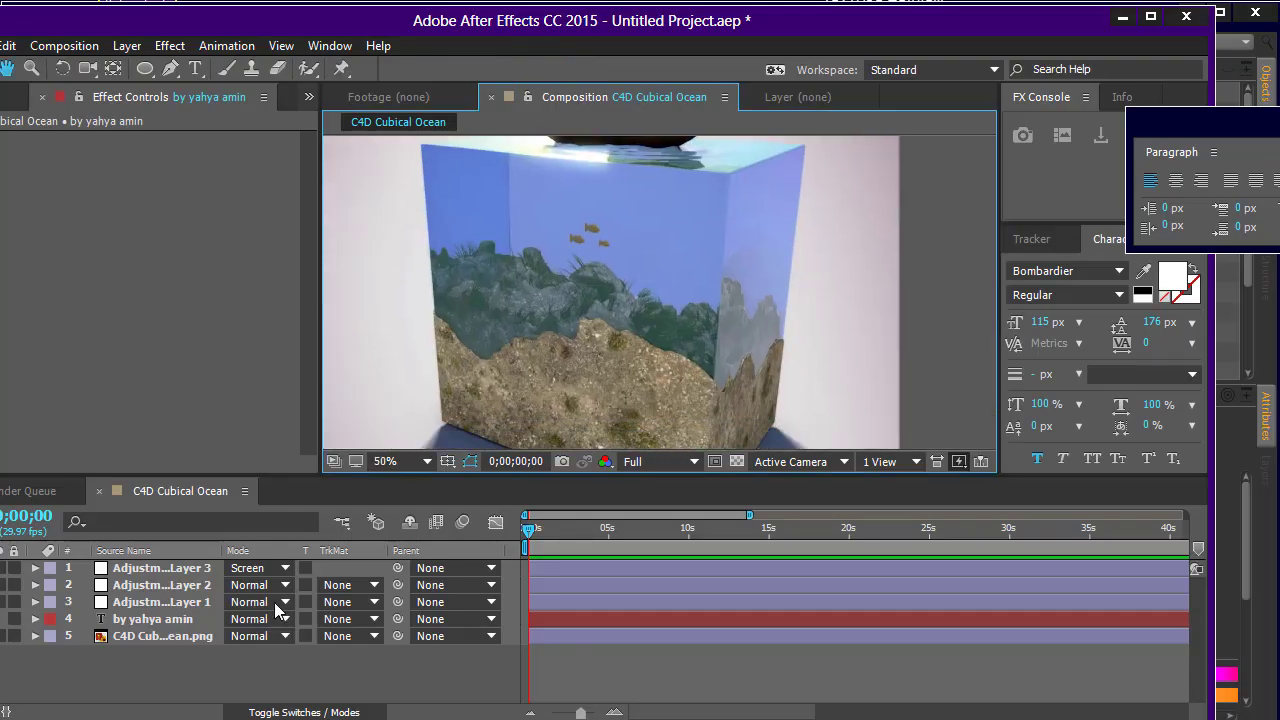
Zoom and pan the C4D Cubical Ocean composition to inspect the boat and whole sea cube
{"action": "scroll", "coordinate": [714, 256], "scroll_direction": "down", "scroll_amount": 3}
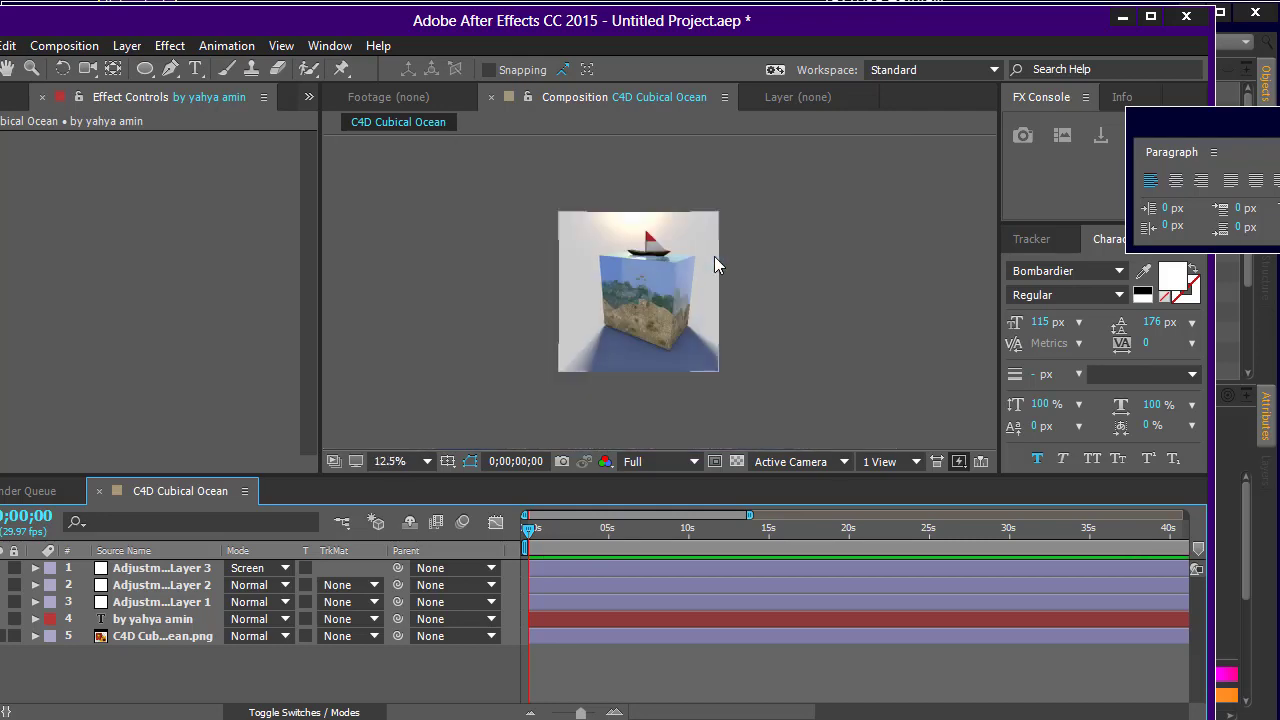
{"action": "scroll", "coordinate": [666, 334], "scroll_direction": "up", "scroll_amount": 3}
{"action": "left_click_drag", "start_coordinate": [670, 190], "coordinate": [678, 334]}
{"action": "scroll", "coordinate": [660, 332], "scroll_direction": "down", "scroll_amount": 3}
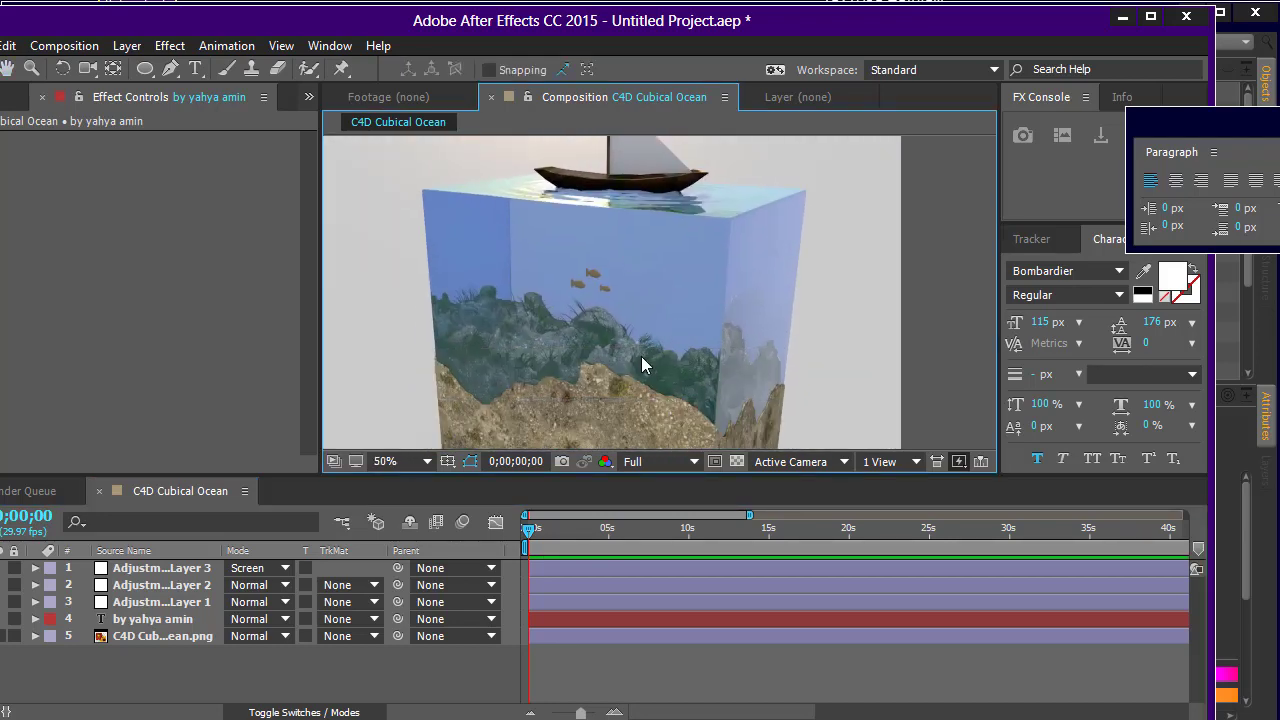
{"action": "scroll", "coordinate": [634, 354], "scroll_direction": "down", "scroll_amount": 1}
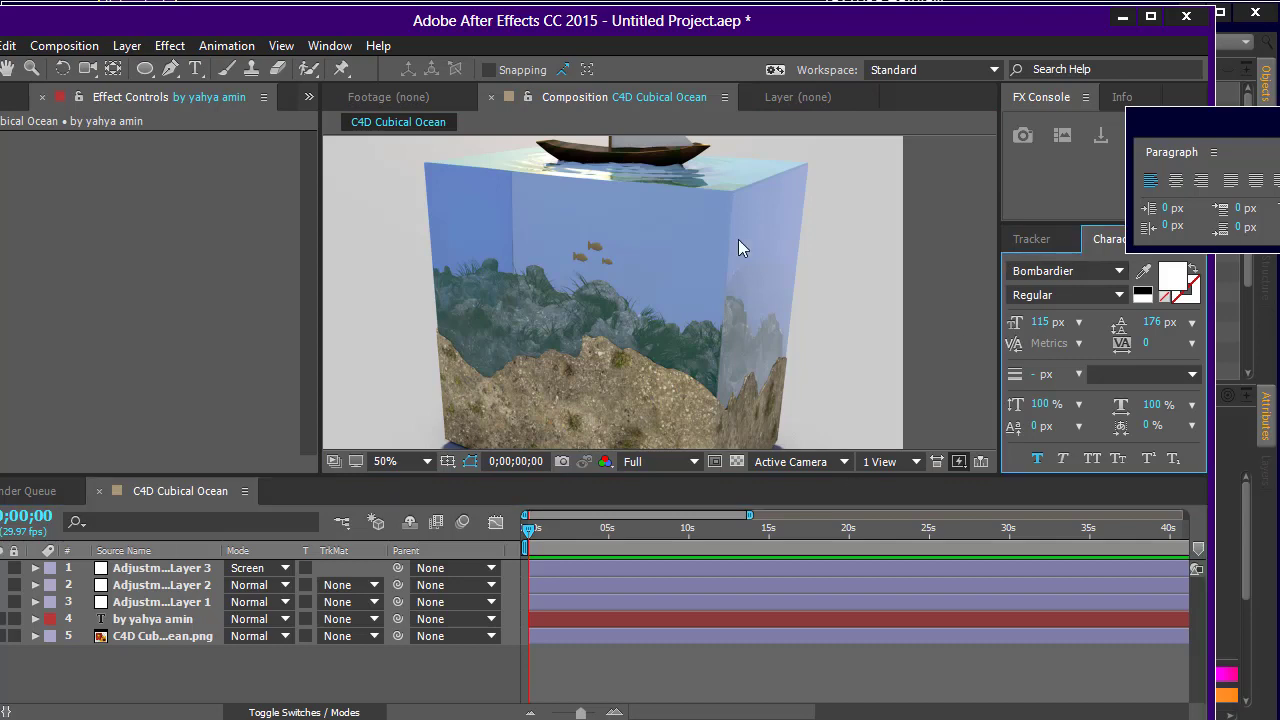
{"action": "scroll", "coordinate": [737, 243], "scroll_direction": "up", "scroll_amount": 4}
{"action": "scroll", "coordinate": [654, 209], "scroll_direction": "up", "scroll_amount": 4}
{"action": "scroll", "coordinate": [575, 213], "scroll_direction": "up", "scroll_amount": 2}
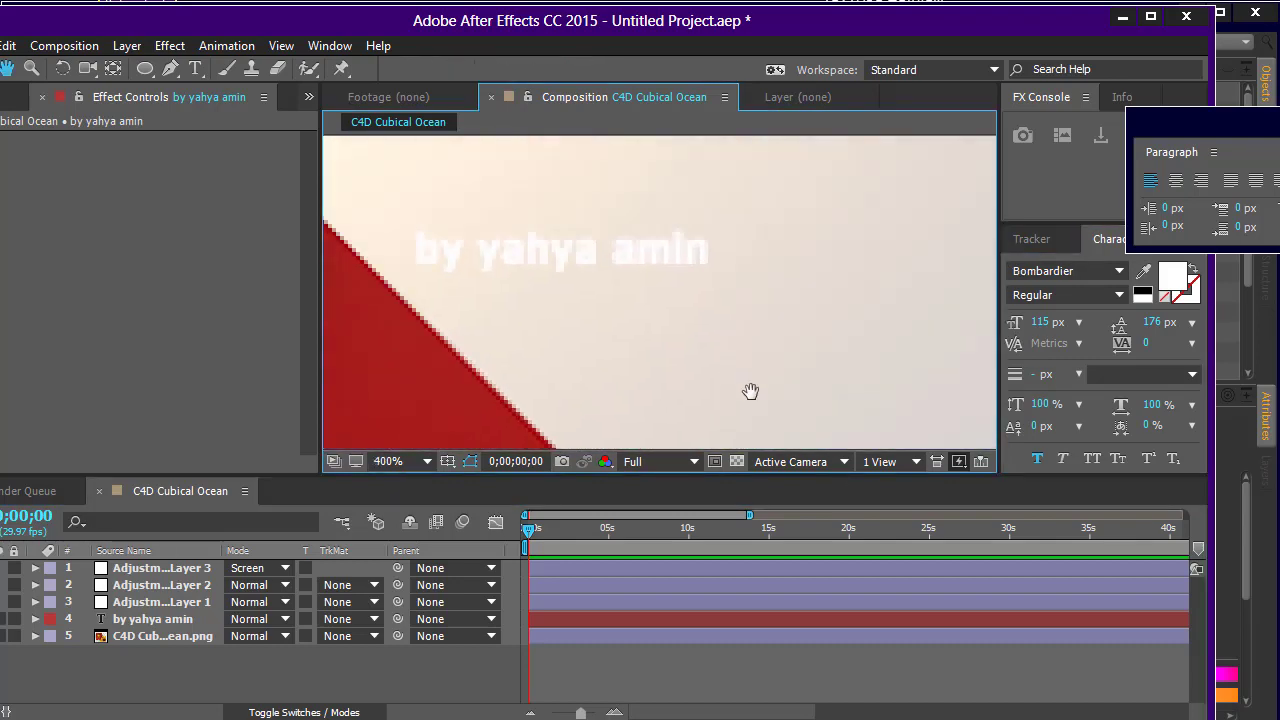
{"action": "scroll", "coordinate": [691, 284], "scroll_direction": "down", "scroll_amount": 4}
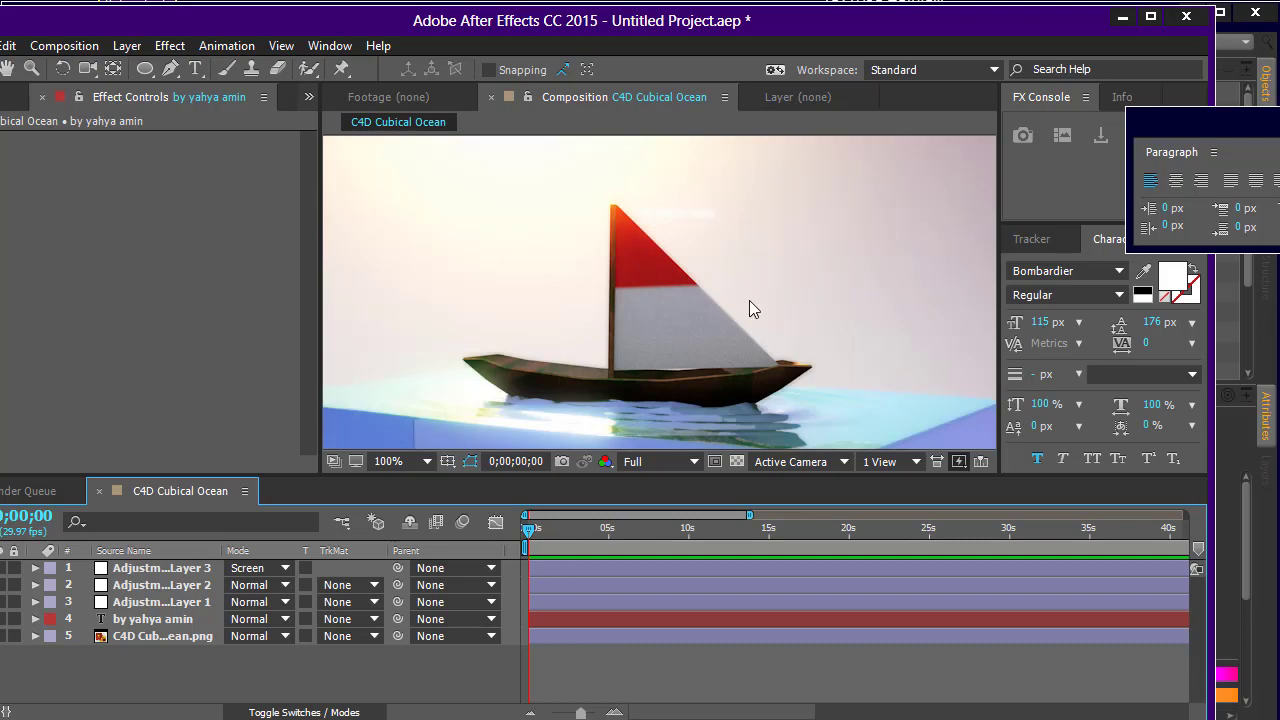
{"action": "scroll", "coordinate": [749, 300], "scroll_direction": "down", "scroll_amount": 4}
{"action": "scroll", "coordinate": [751, 255], "scroll_direction": "up", "scroll_amount": 2}
{"action": "left_click_drag", "start_coordinate": [671, 271], "coordinate": [713, 323]}
{"action": "scroll", "coordinate": [600, 355], "scroll_direction": "up", "scroll_amount": 1}
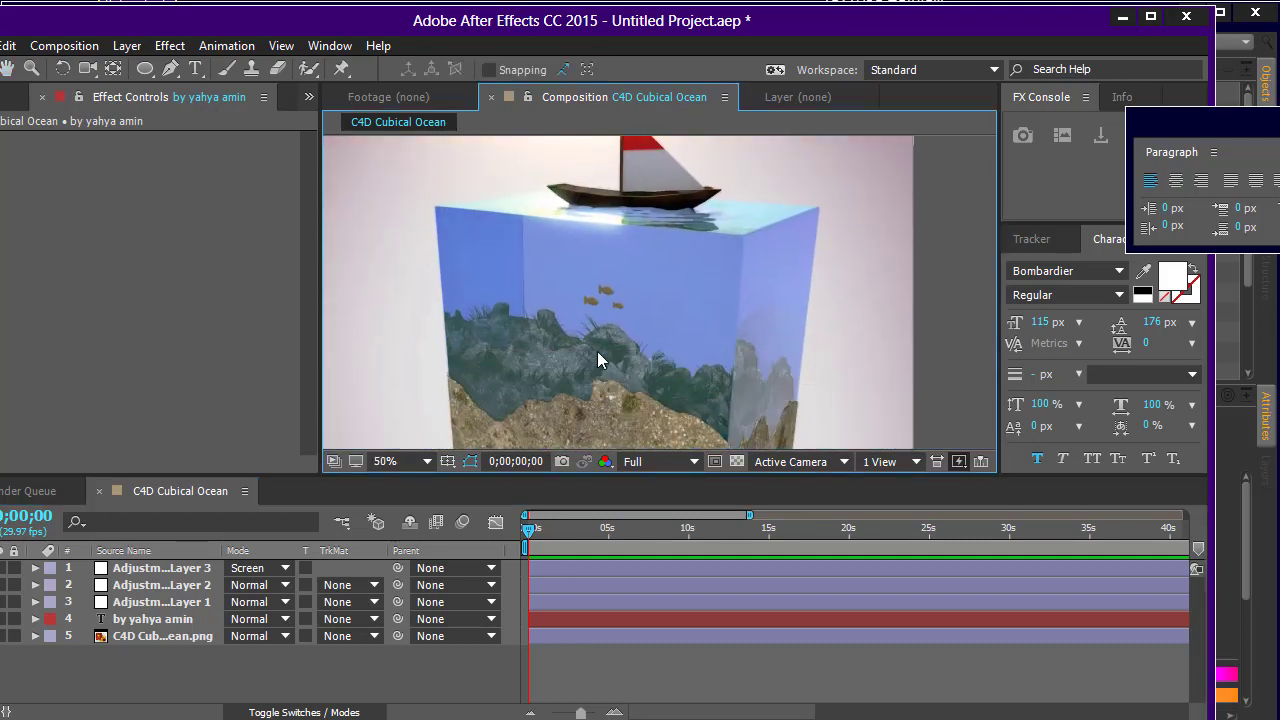
{"action": "scroll", "coordinate": [640, 355], "scroll_direction": "down", "scroll_amount": 3}
{"action": "scroll", "coordinate": [560, 262], "scroll_direction": "up", "scroll_amount": 4}
{"action": "scroll", "coordinate": [543, 347], "scroll_direction": "down", "scroll_amount": 2}
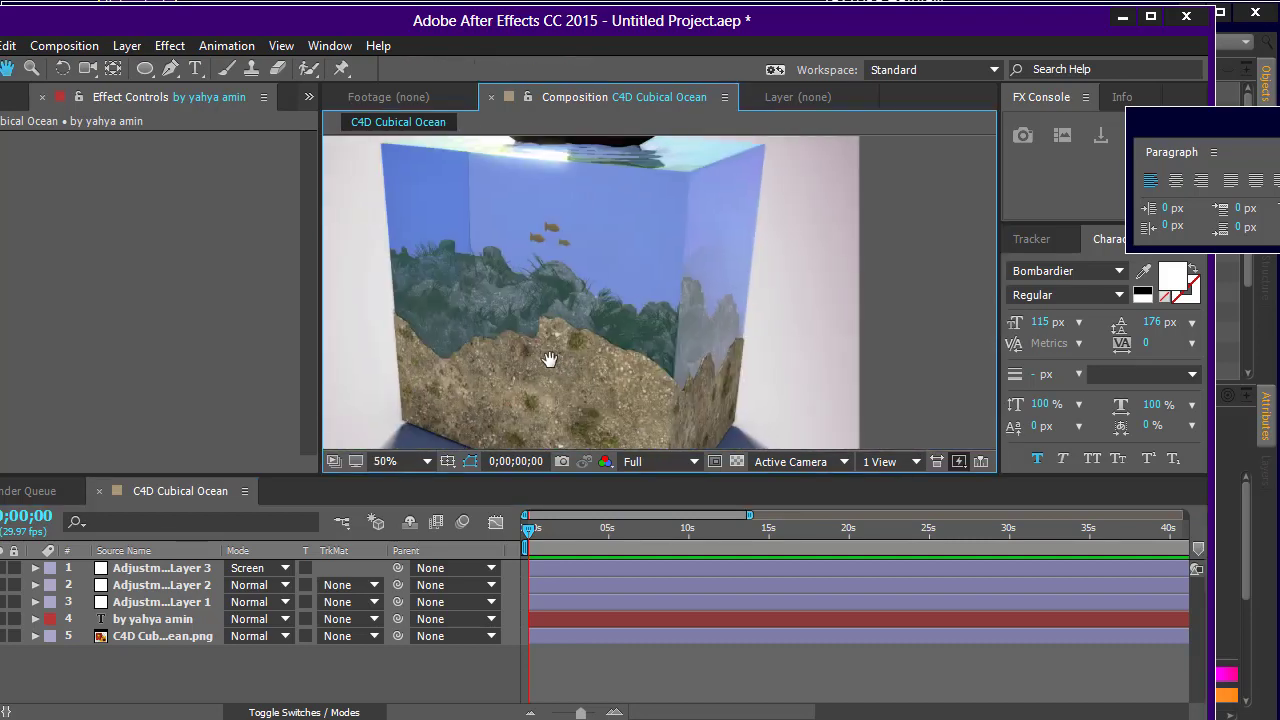